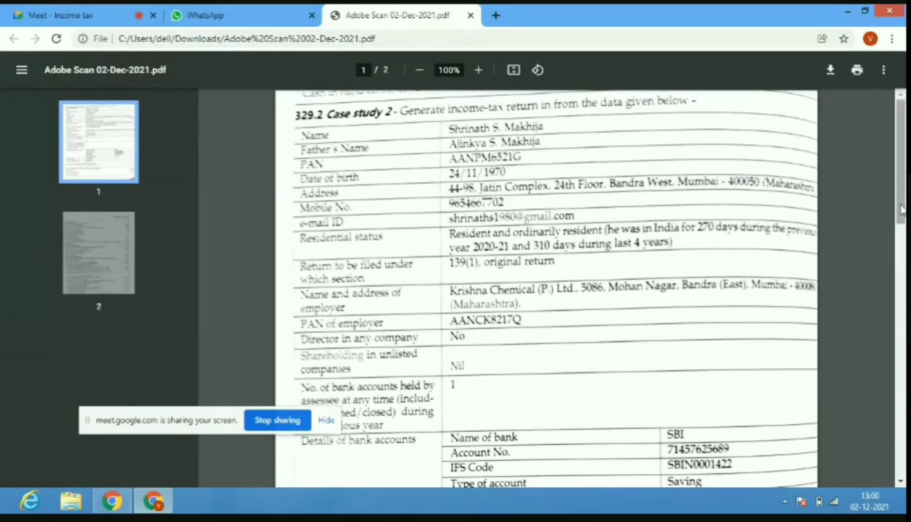
Scroll the case-study PDF to the bank details, glancing at the Meet call before returning.
scroll(902, 212, "down", 3)
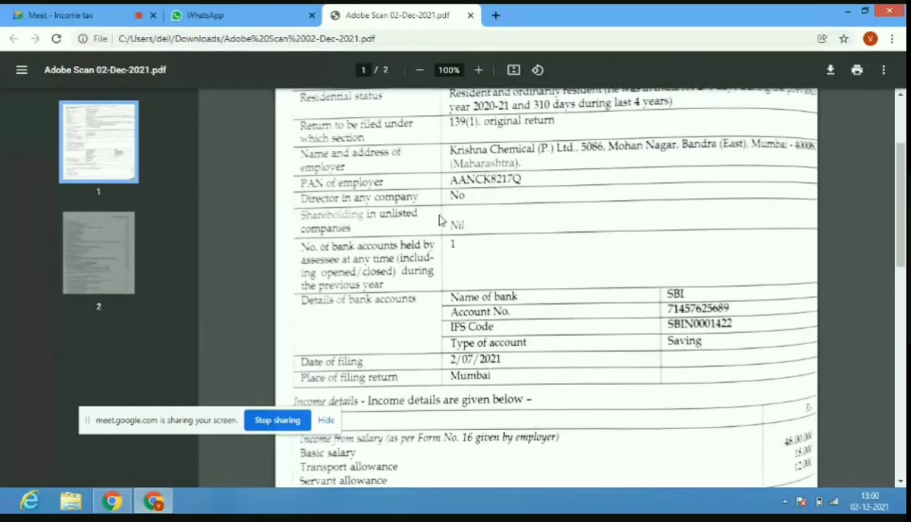
left_click(102, 10)
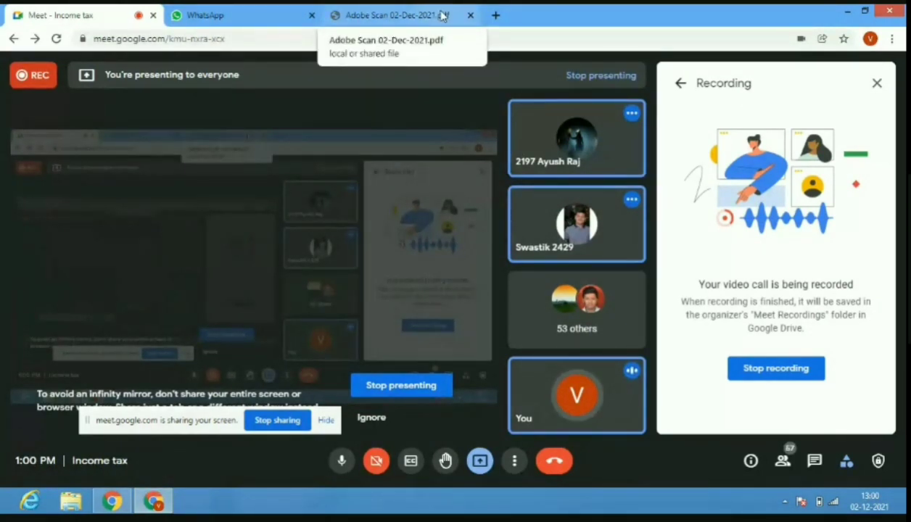
left_click(442, 16)
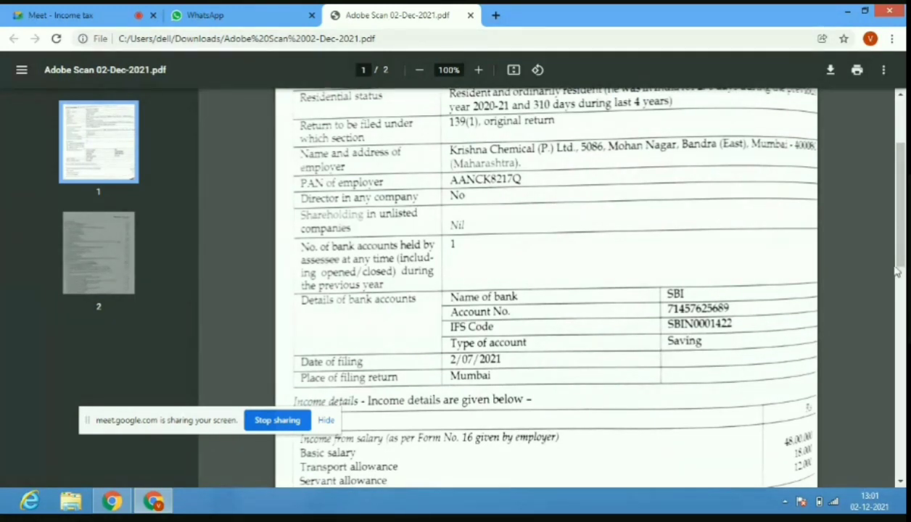
Scroll the case study down to the salary income items and the top of page 2.
scroll(884, 269, "down", 2)
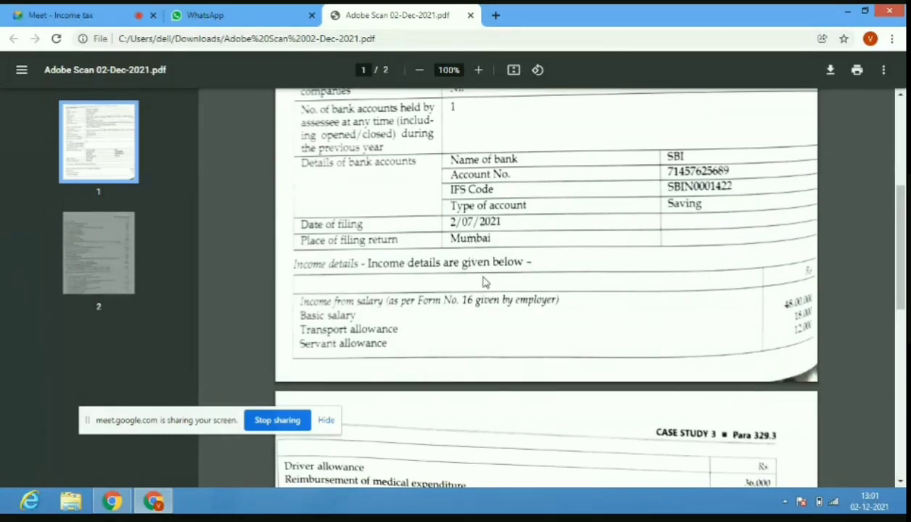
Bring page 2's allowances, self-occupied house property and bank FD interest rows into view.
left_click_drag(901, 252, 904, 308)
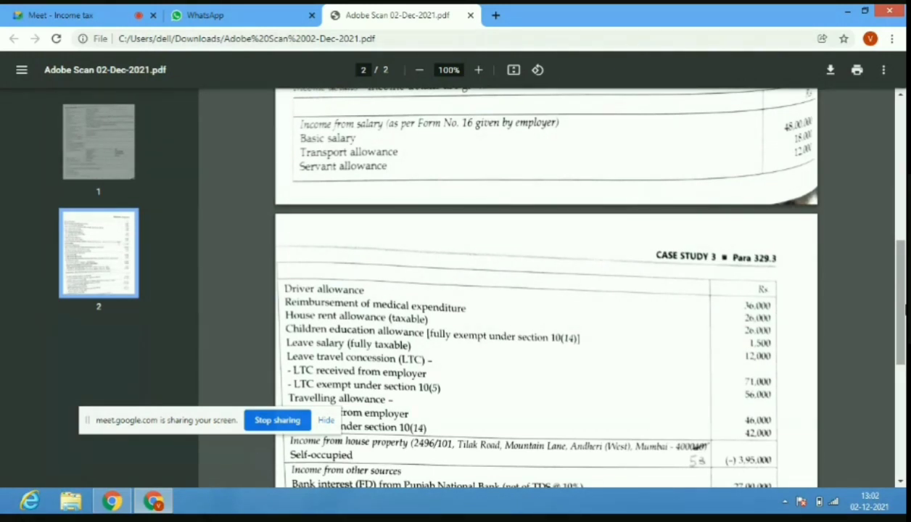
scroll(545, 290, "down", 1)
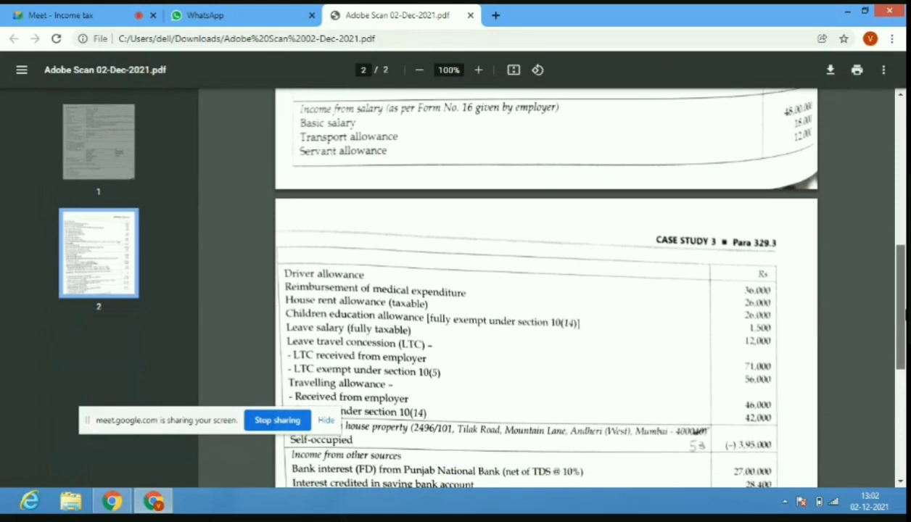
left_click_drag(906, 315, 905, 313)
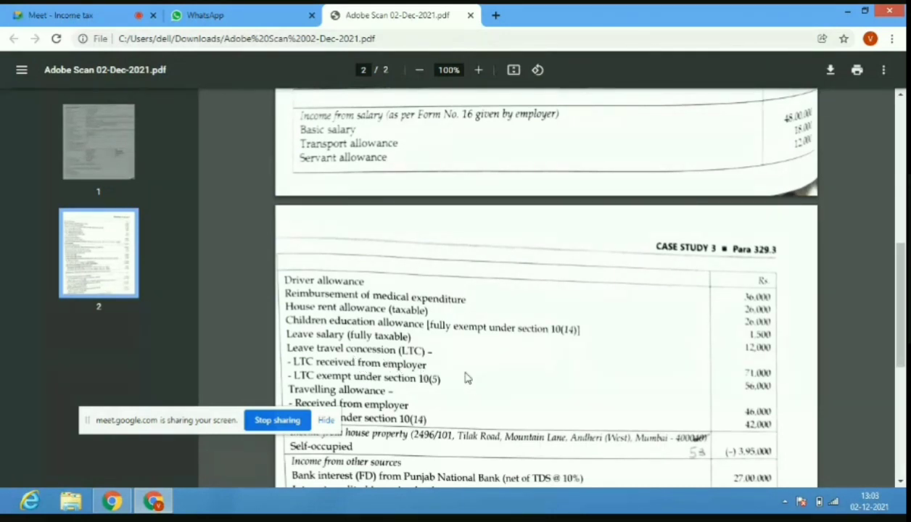
Scroll to the dividend income and the 80C, 80CCD(1B) and 80D deductions (1,50,000; 50,000; 38,000).
scroll(900, 304, "down", 2)
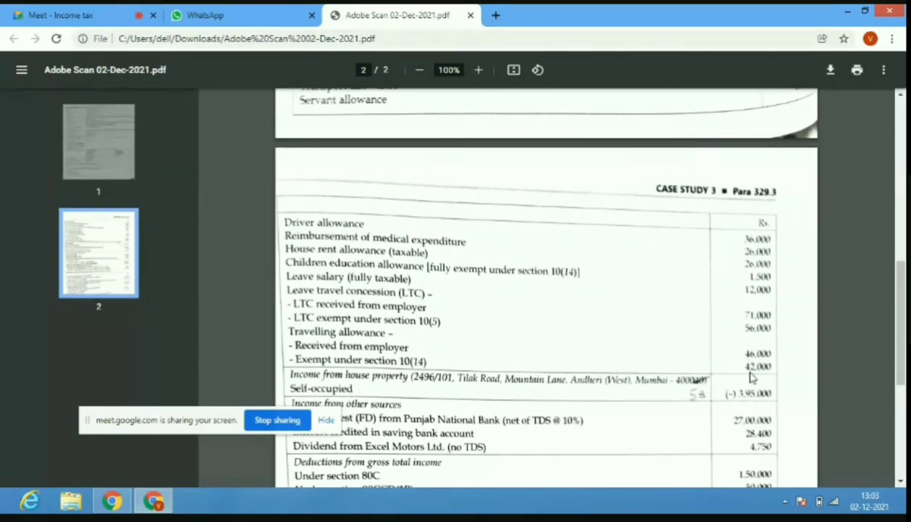
scroll(900, 363, "down", 3)
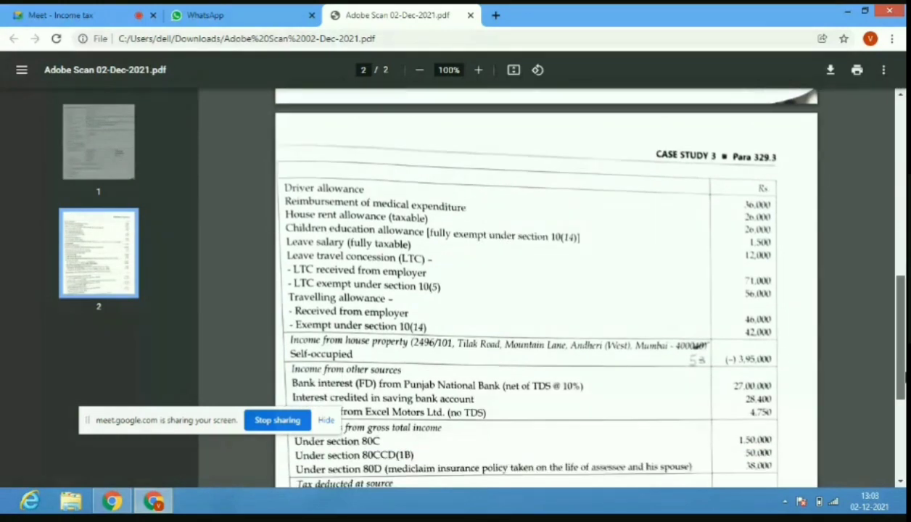
Scroll page 2 down to the TDS, advance tax (98,000; 2,95,000) and assets details.
scroll(900, 362, "down", 4)
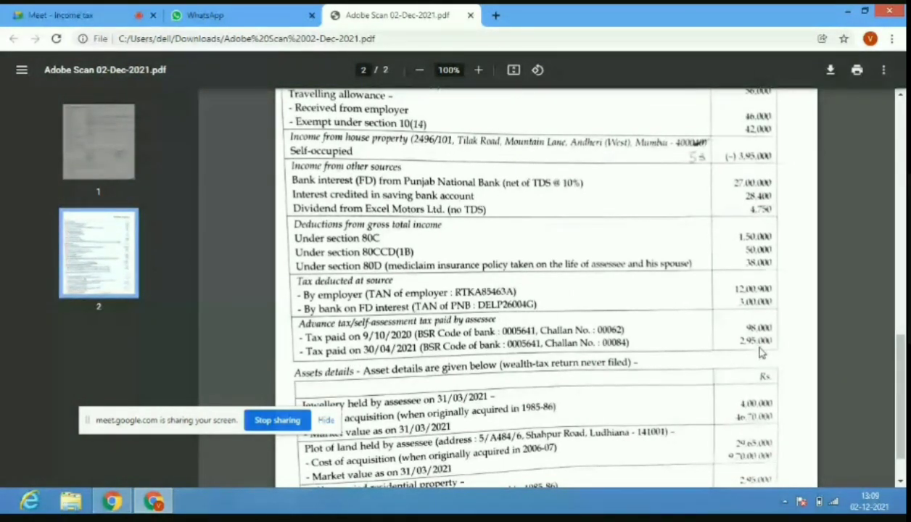
left_click_drag(902, 393, 903, 410)
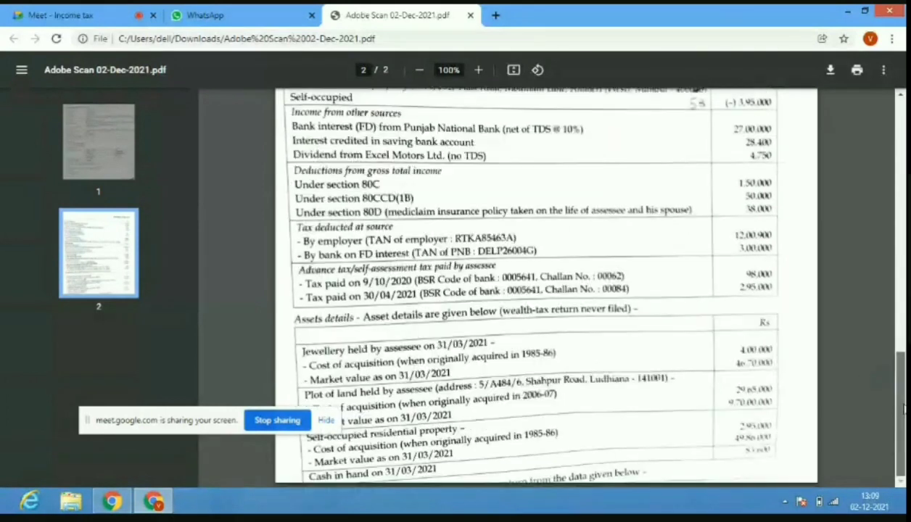
Move the screen-sharing notice to the lower left and switch to the 'Meet - Income tax' call.
left_click(202, 425)
left_click_drag(202, 425, 131, 417)
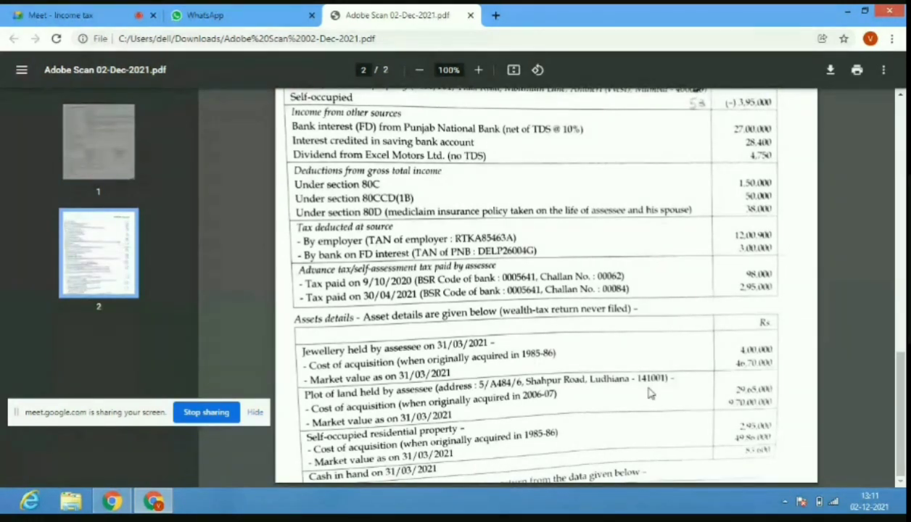
left_click(90, 15)
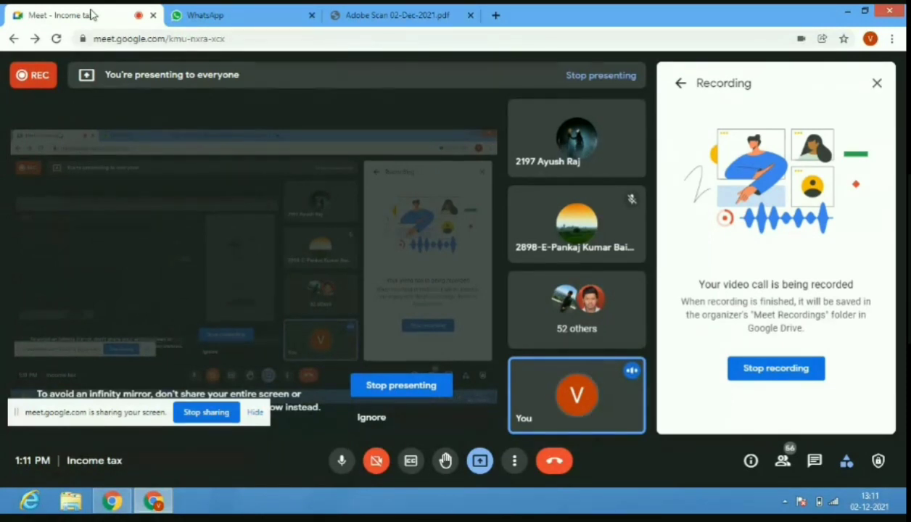
Return to the case-study PDF, scroll back to page 1's taxpayer details, then minimise Chrome.
left_click(341, 15)
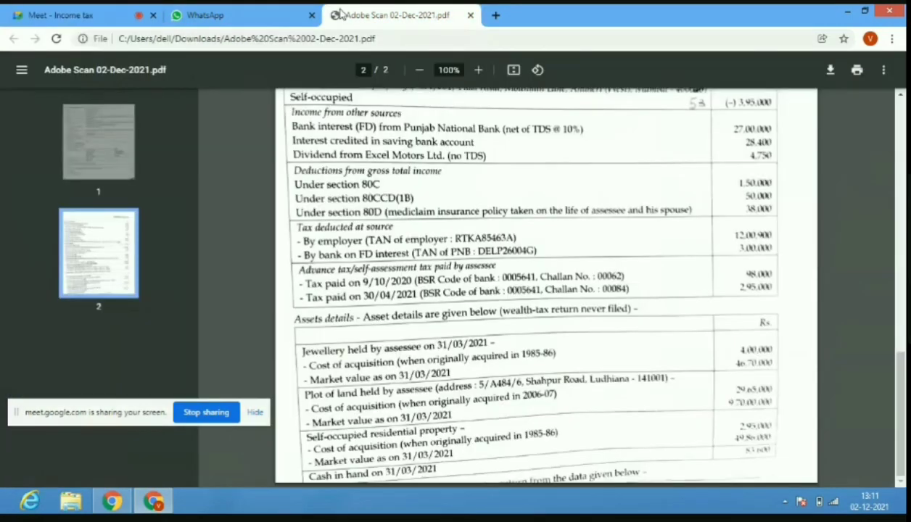
left_click(114, 9)
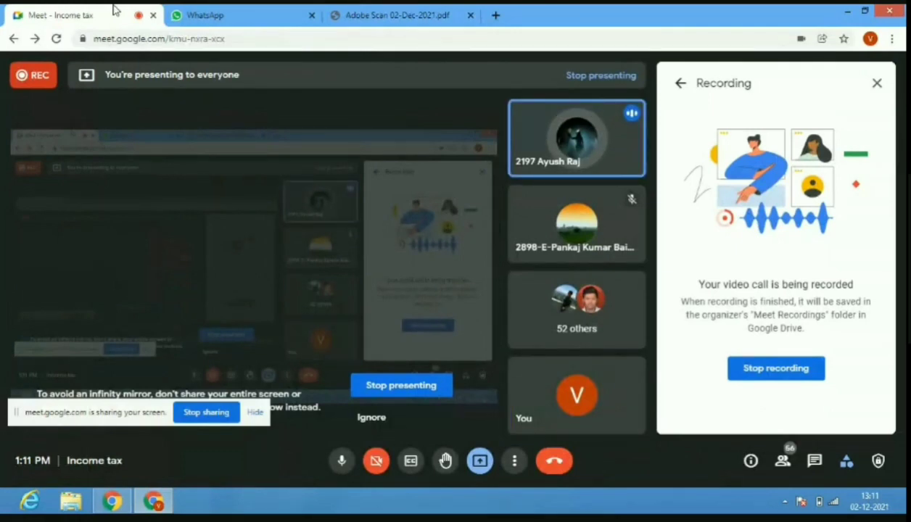
left_click(392, 17)
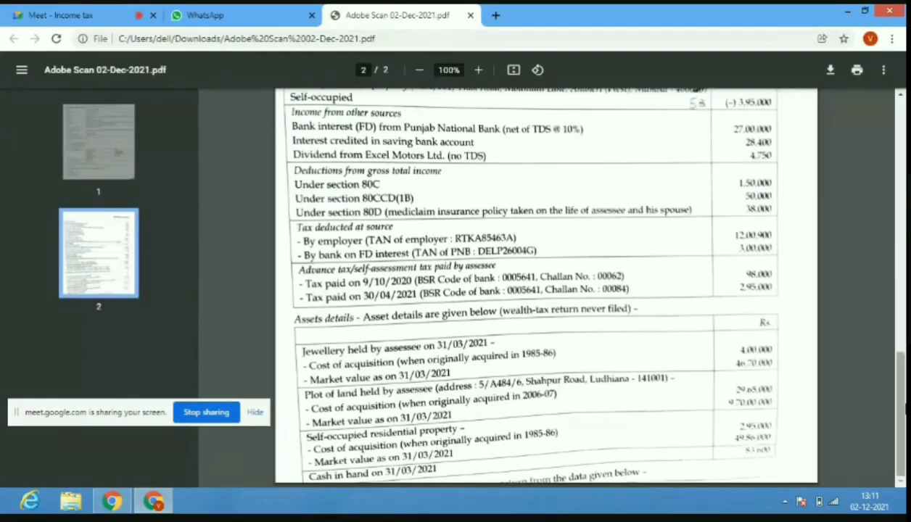
left_click_drag(899, 406, 903, 150)
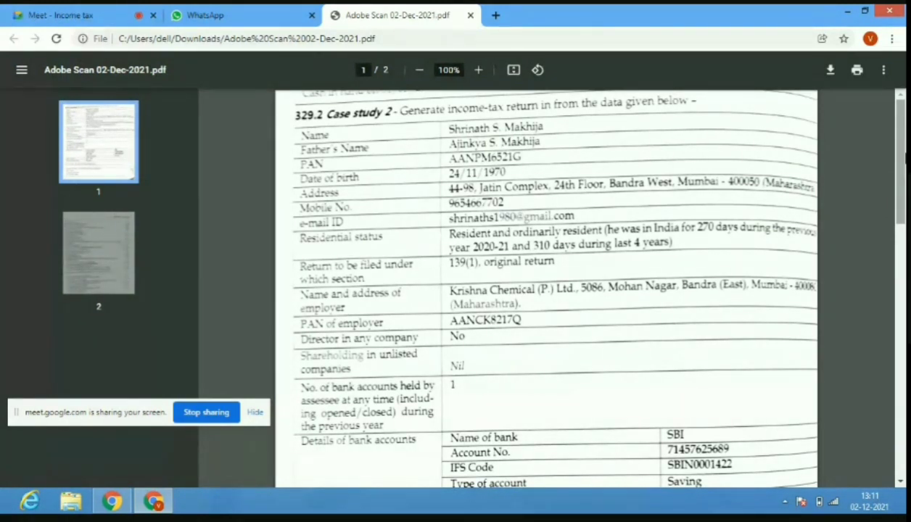
left_click_drag(904, 155, 904, 187)
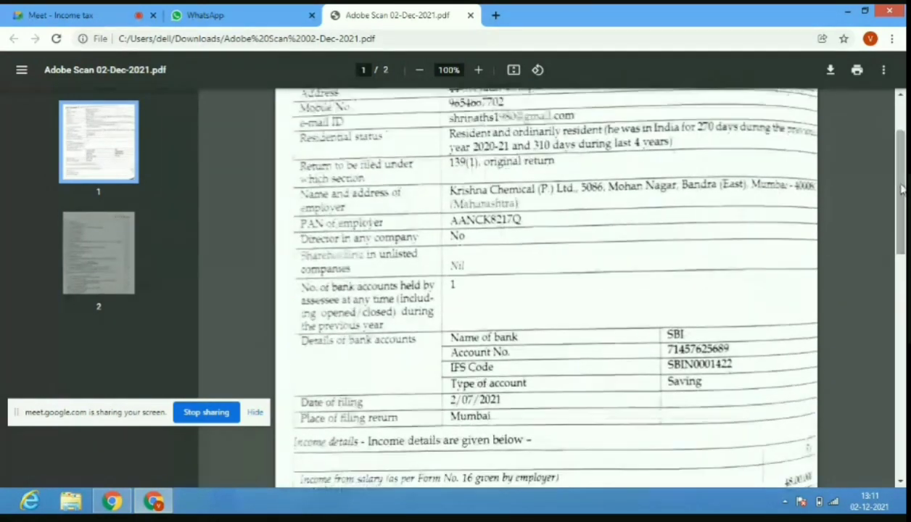
left_click(847, 11)
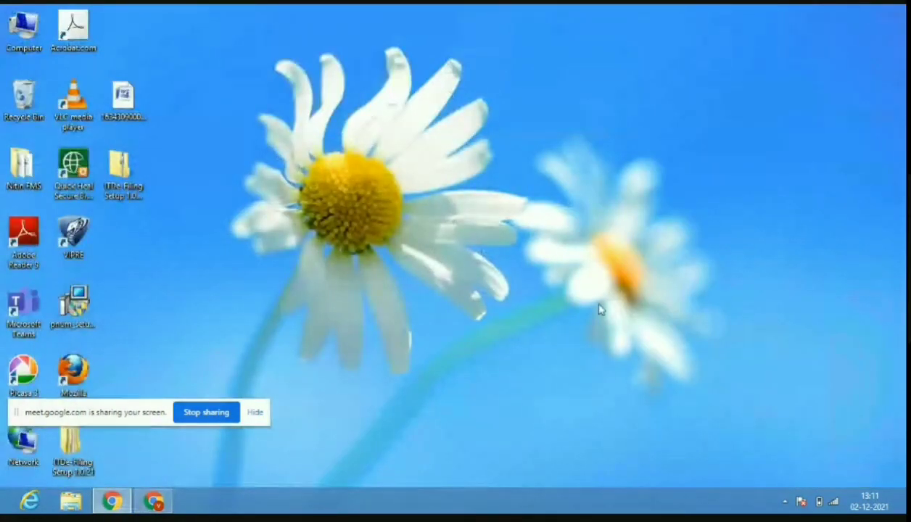
Launch Microsoft Office Excel 2007 from the Start screen to get a blank Book1.
key("super")
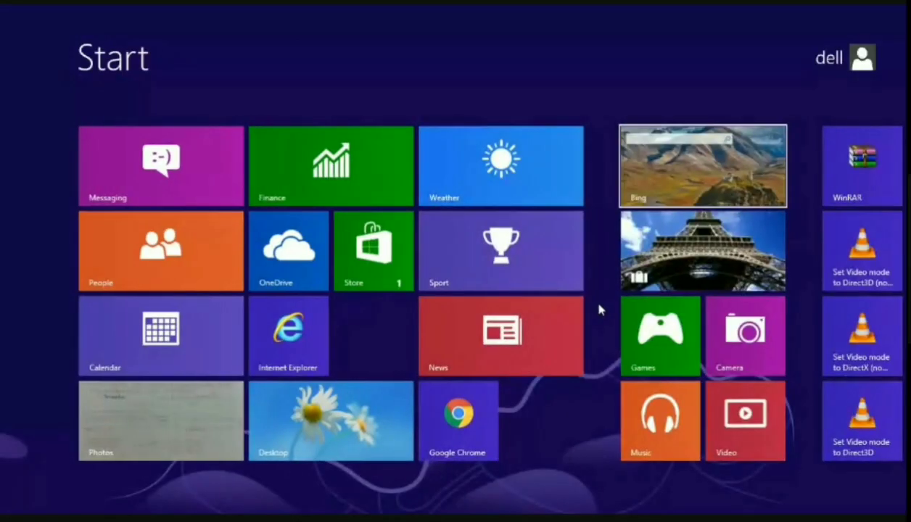
scroll(599, 311, "down", 5)
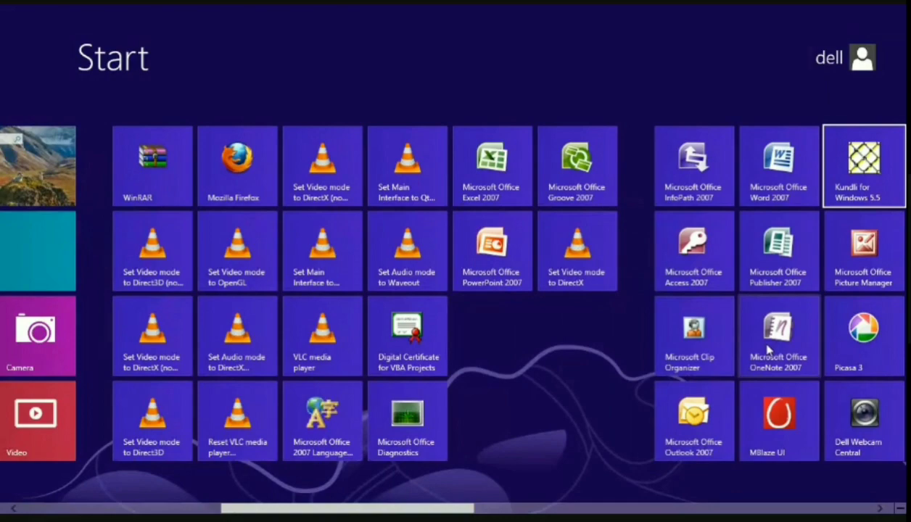
left_click(487, 159)
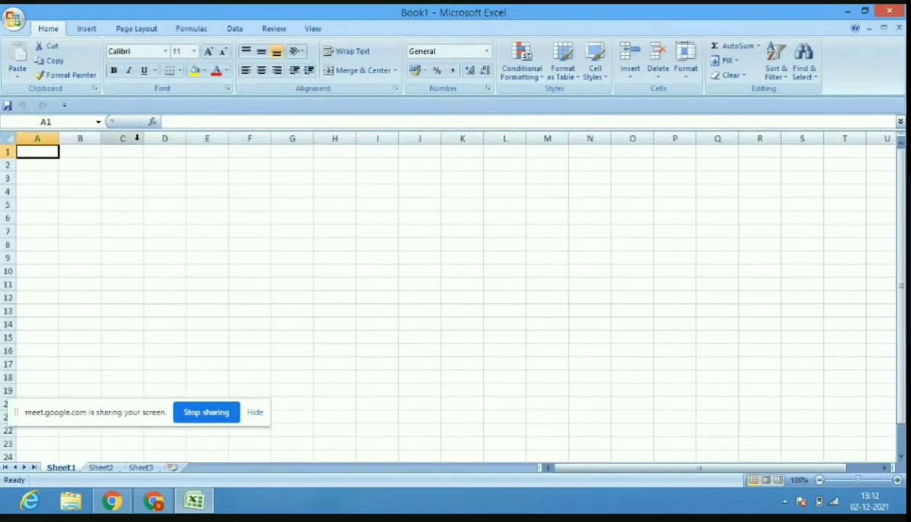
Widen columns A and B (B to 59.71) and narrow column C back down.
left_click_drag(143, 138, 346, 149)
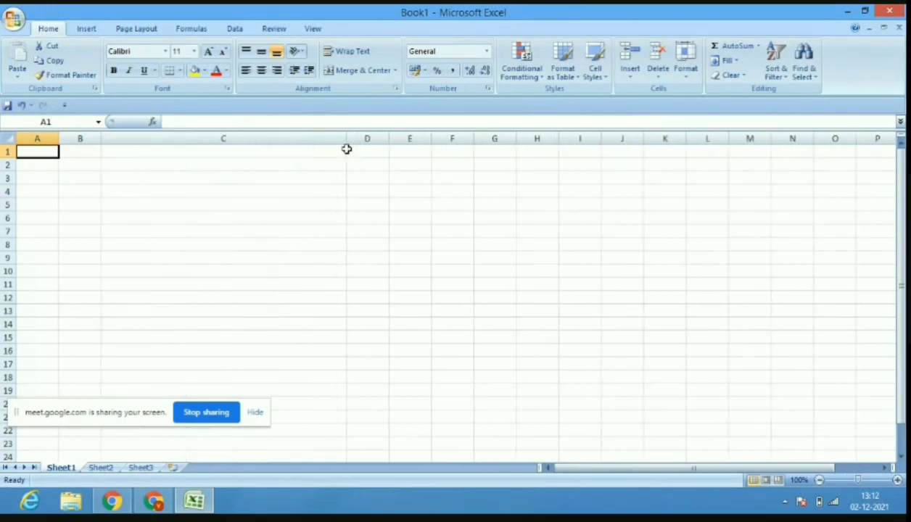
left_click_drag(62, 143, 481, 144)
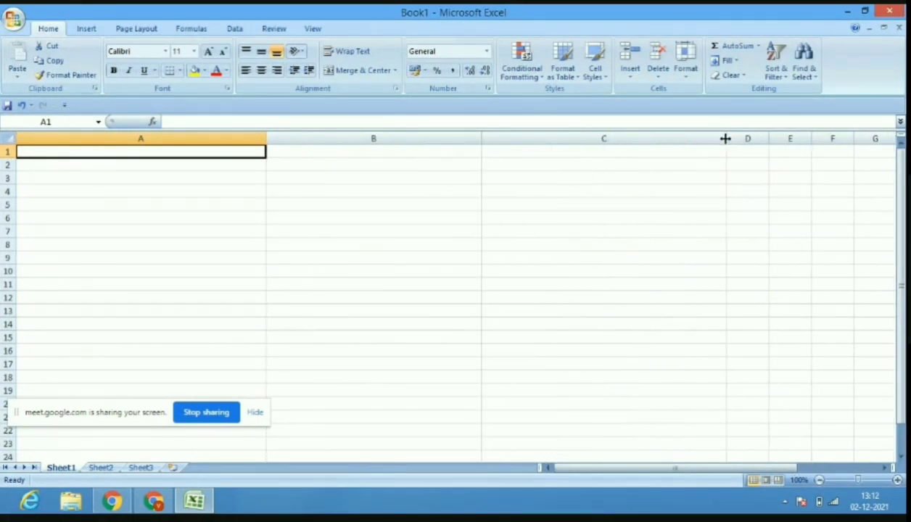
left_click_drag(726, 138, 561, 140)
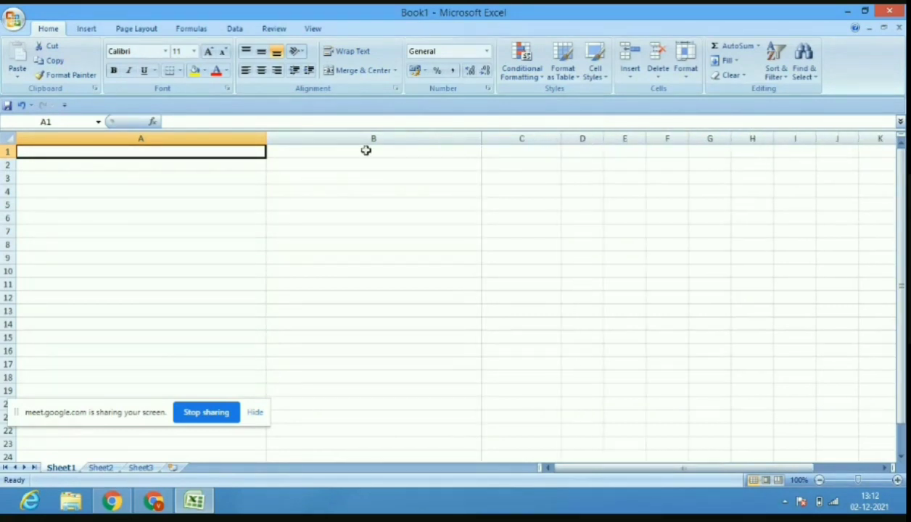
left_click_drag(482, 137, 547, 143)
left_click_drag(264, 143, 363, 152)
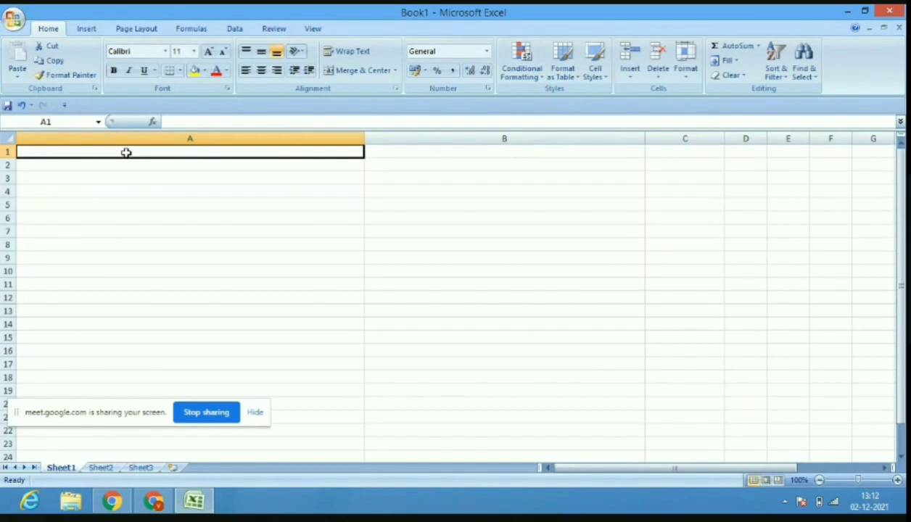
Enter the Section 17(1) salary and allowances heading in A1 and 'basic salary' in A2.
type("Secti")
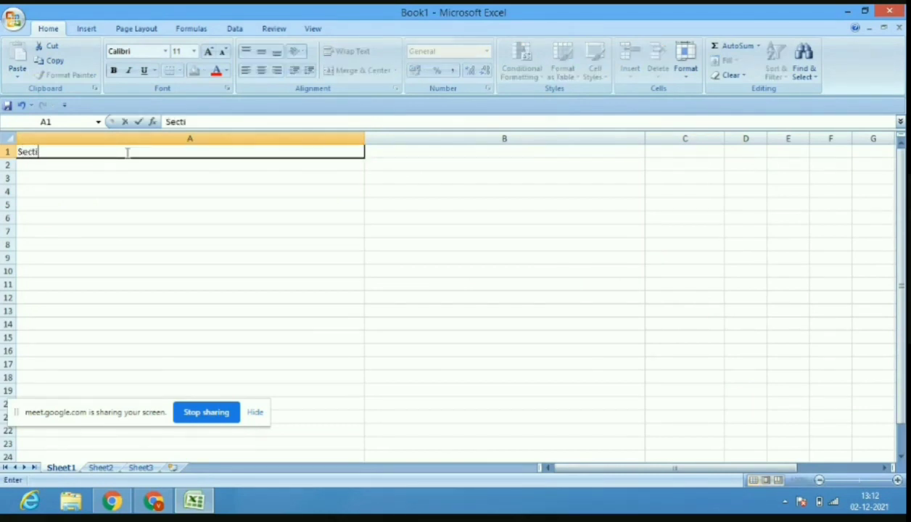
type("on 17(1) Bas")
type("ic s")
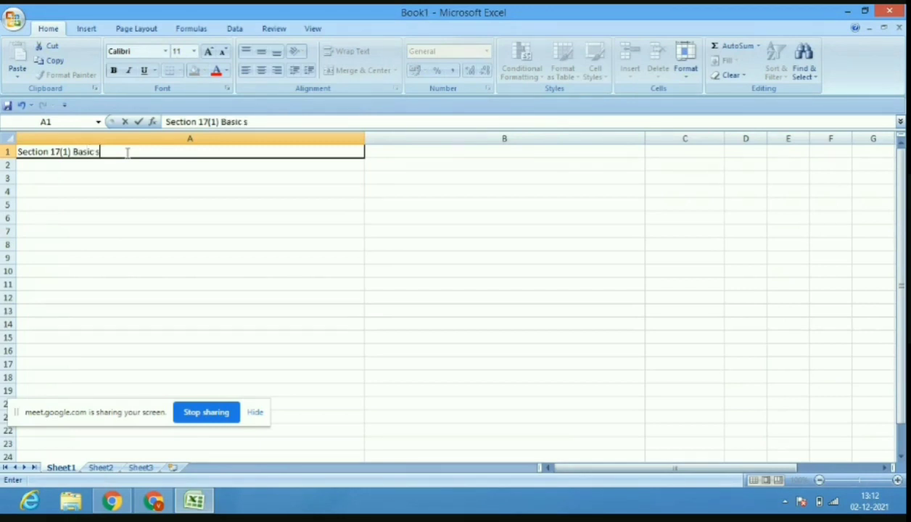
type("alary and allowances")
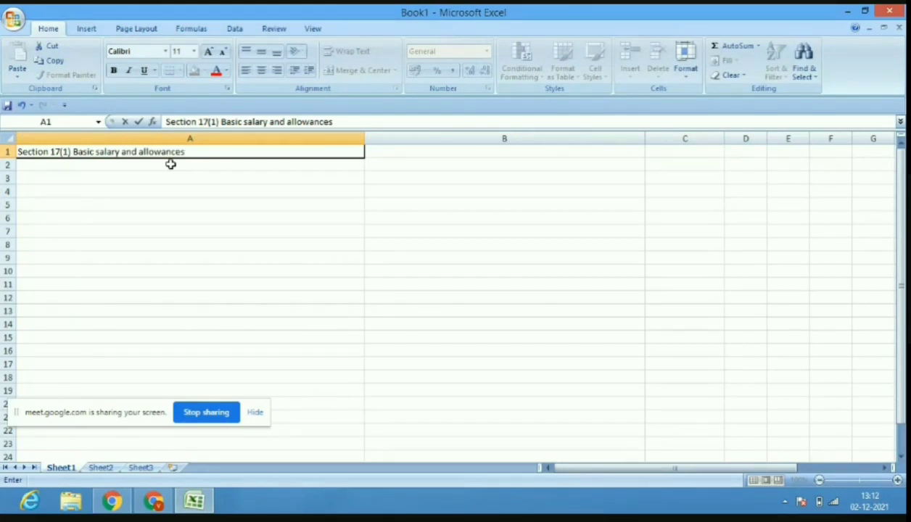
left_click(170, 164)
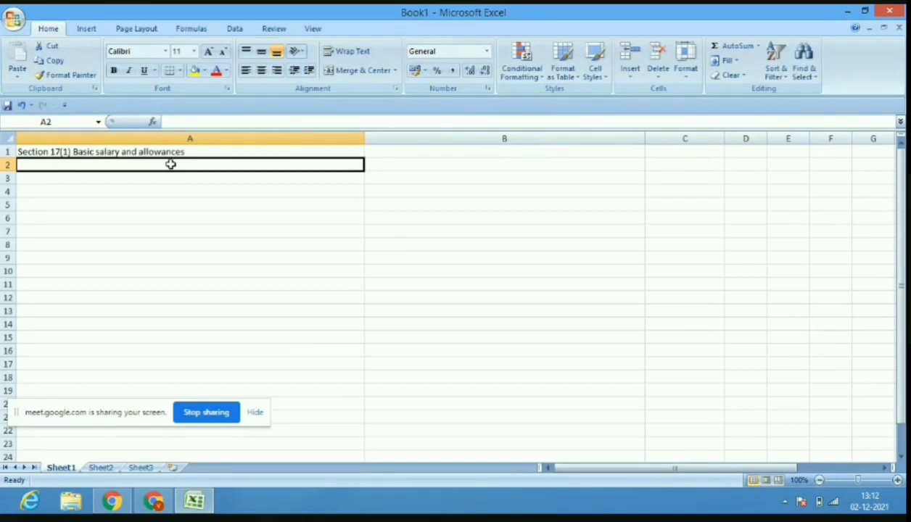
type("basic sa")
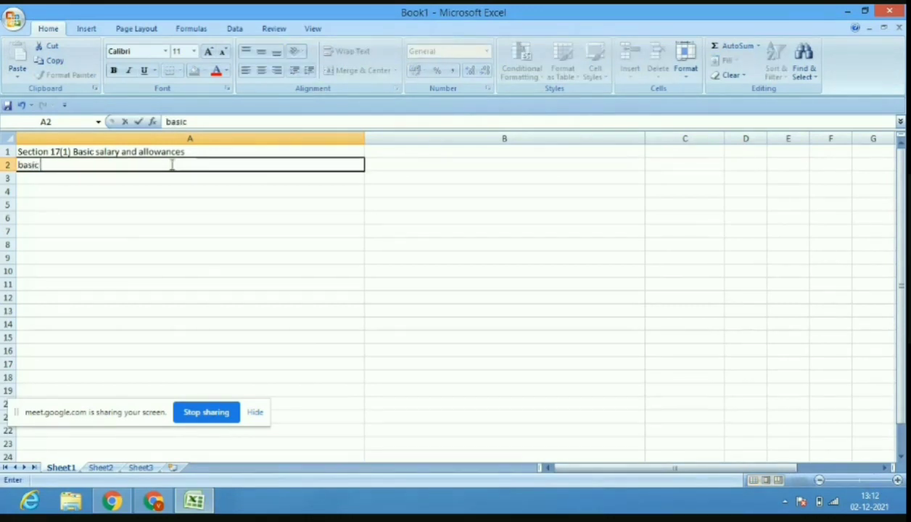
type("lary")
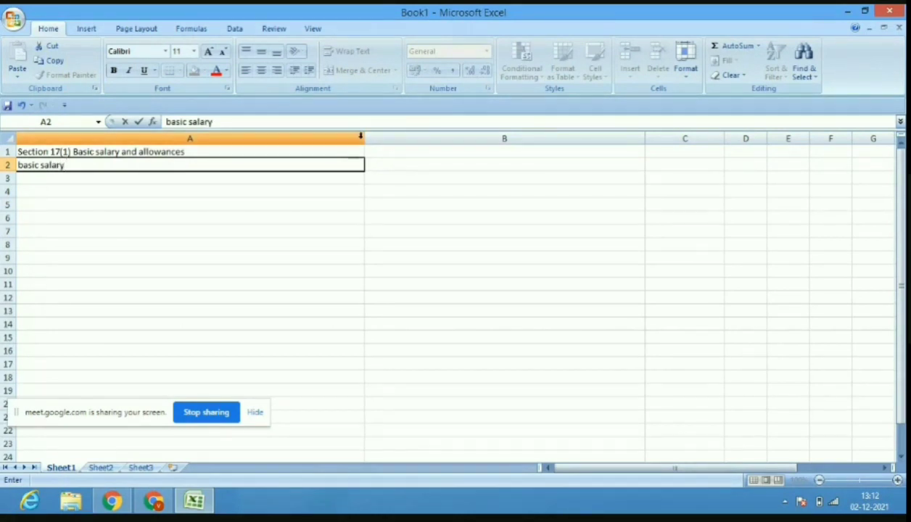
Narrow columns A and B to suit the labels and amounts.
left_click_drag(363, 137, 338, 140)
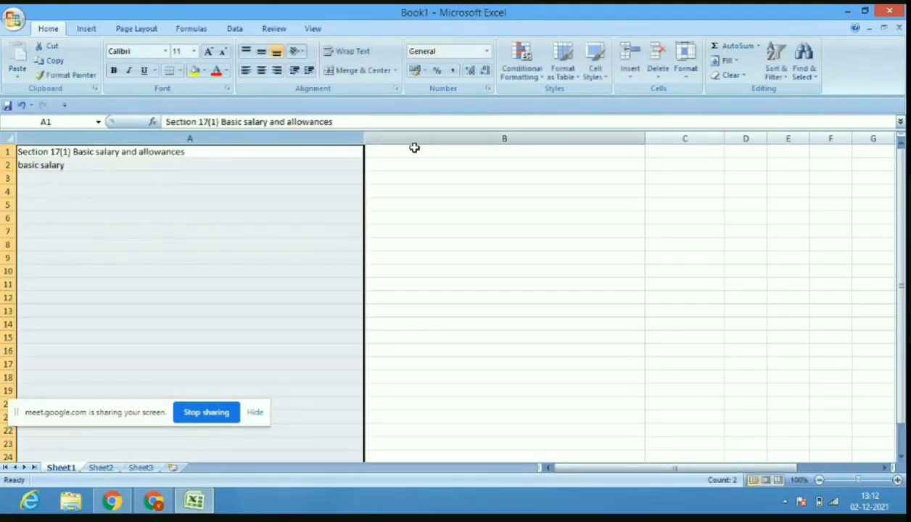
left_click(438, 176)
left_click_drag(363, 140, 230, 143)
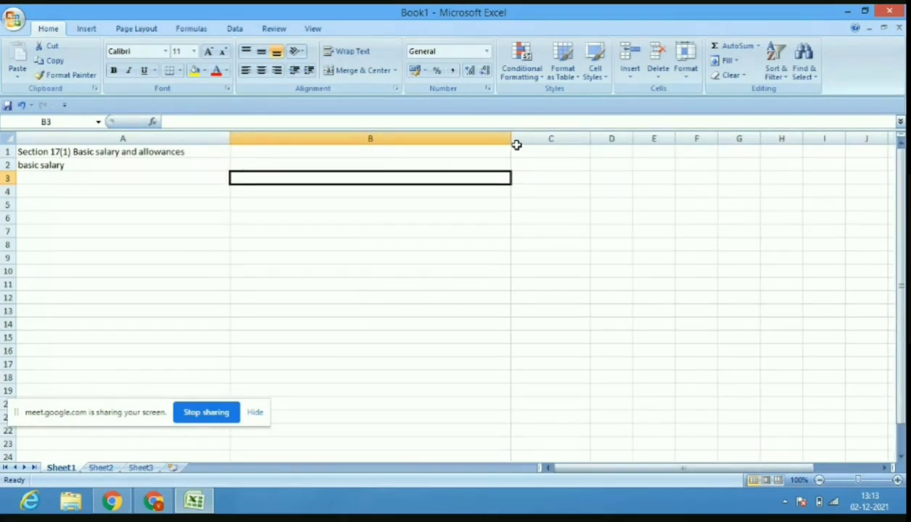
left_click_drag(510, 139, 360, 151)
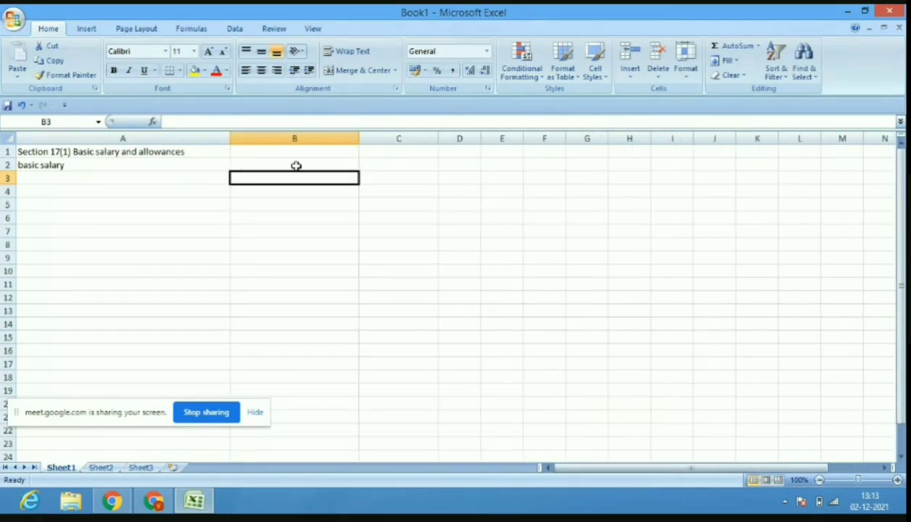
Record basic salary as 48,00,000 and Travelling allowance as 46,000.
left_click(296, 166)
type("48")
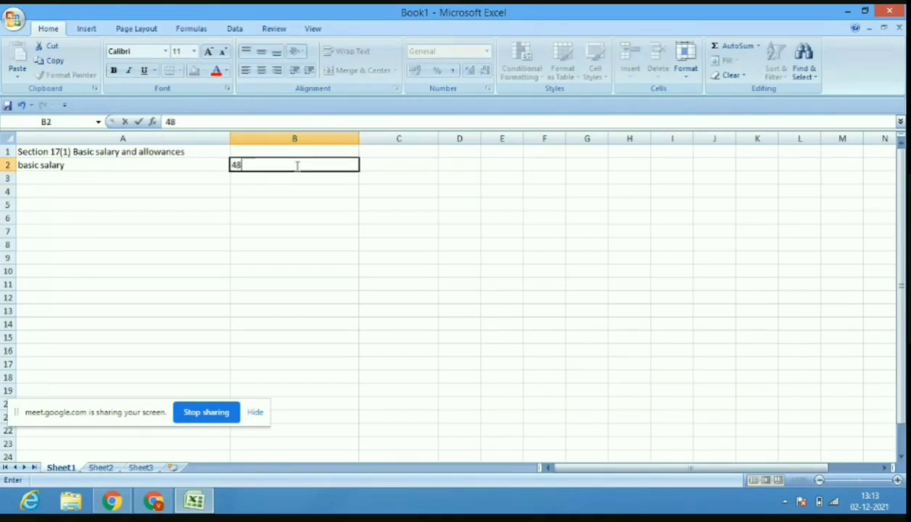
type(",00,000")
left_click(137, 179)
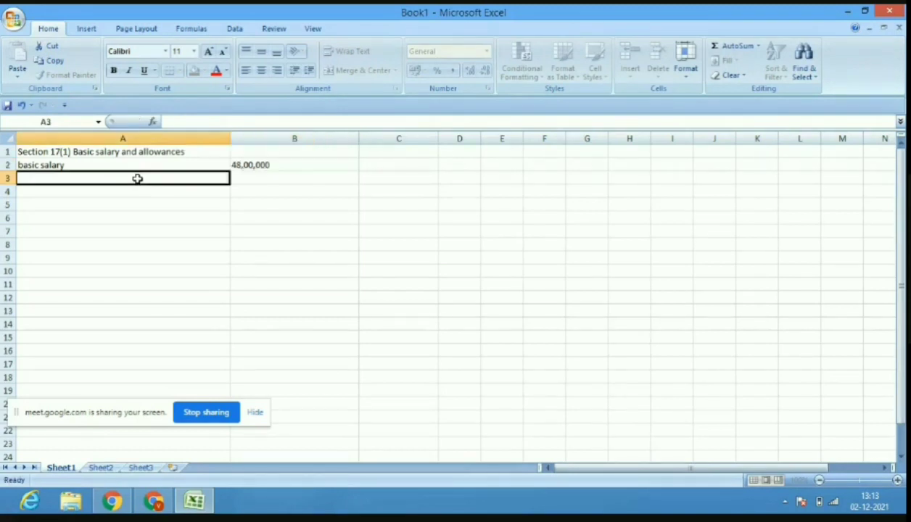
type("Tr")
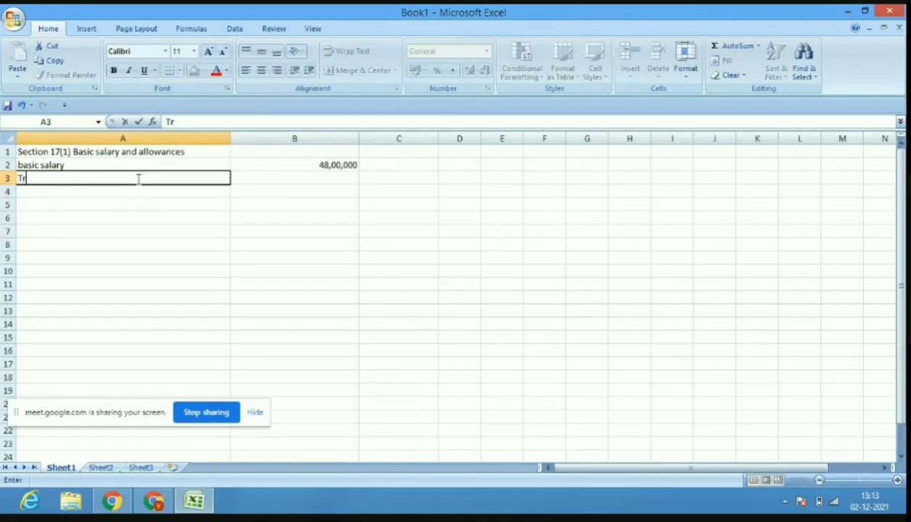
type("avelling")
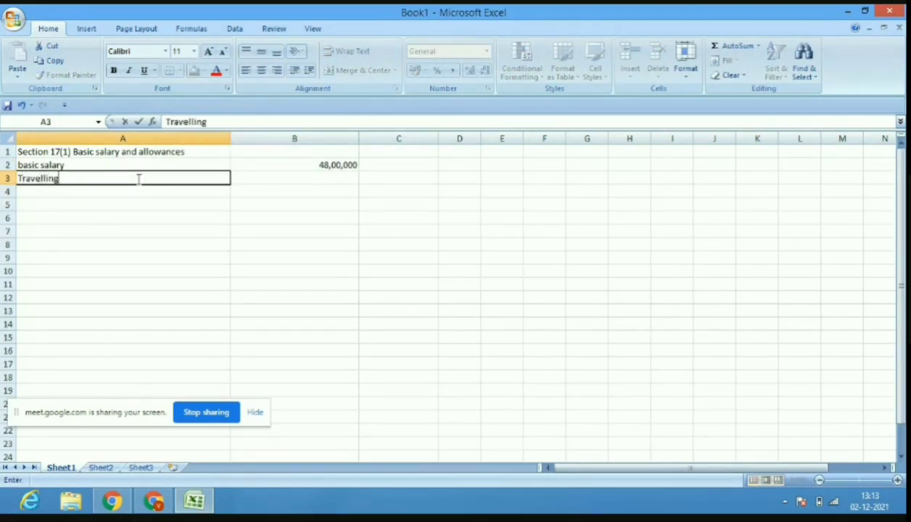
type(" allowance")
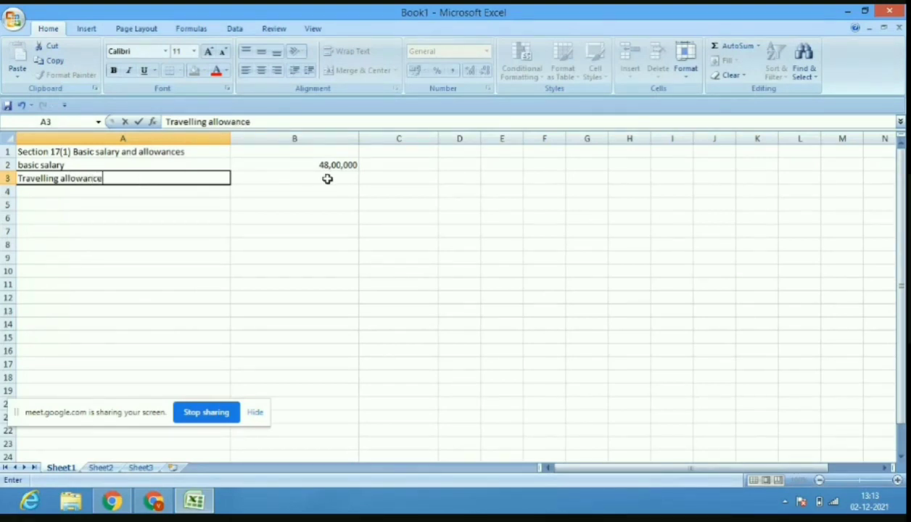
left_click(327, 179)
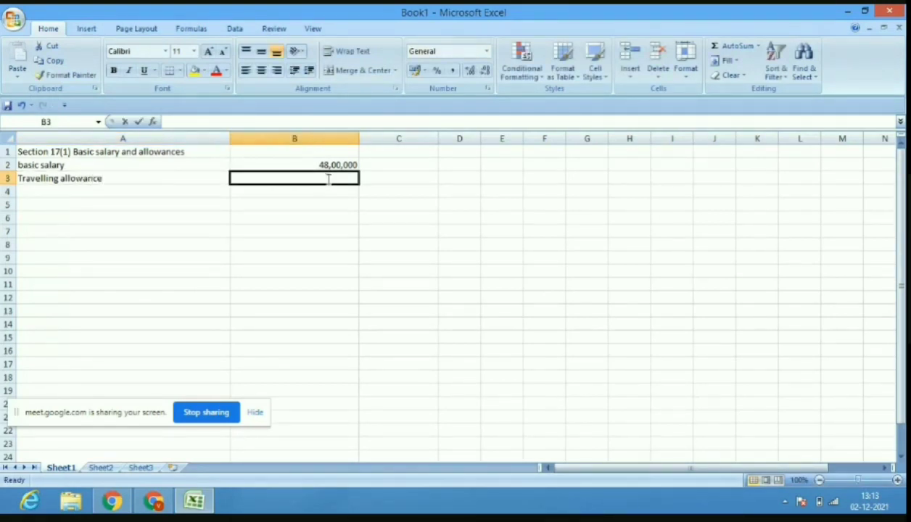
type("46,000")
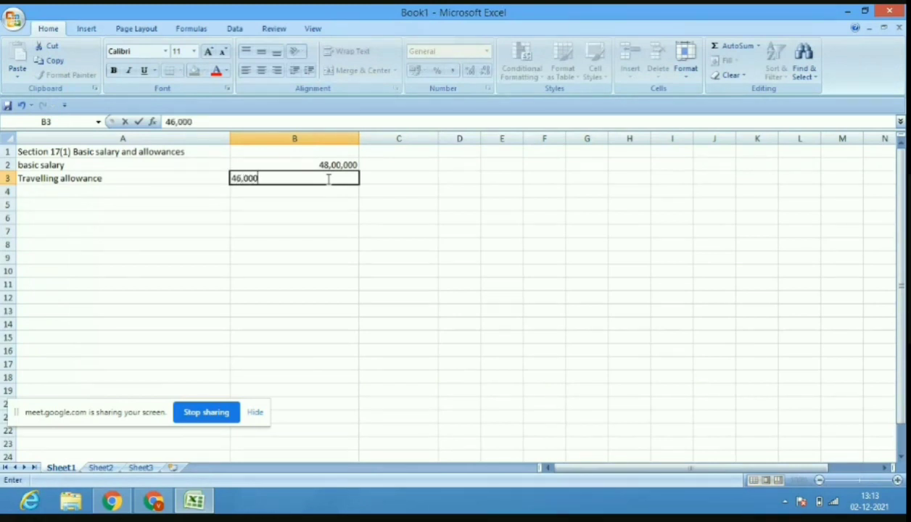
left_click(199, 193)
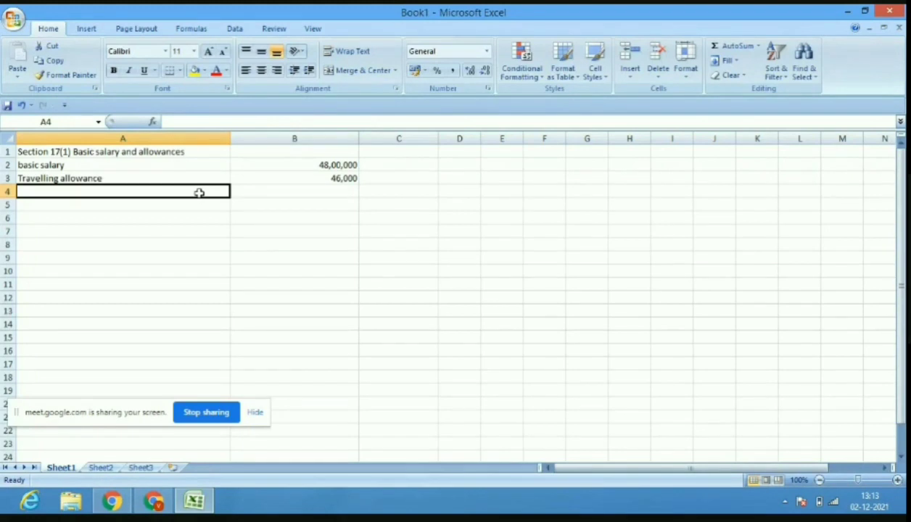
Add hra 26000 and children education allowance 1500 in rows 4 and 5.
type("hra")
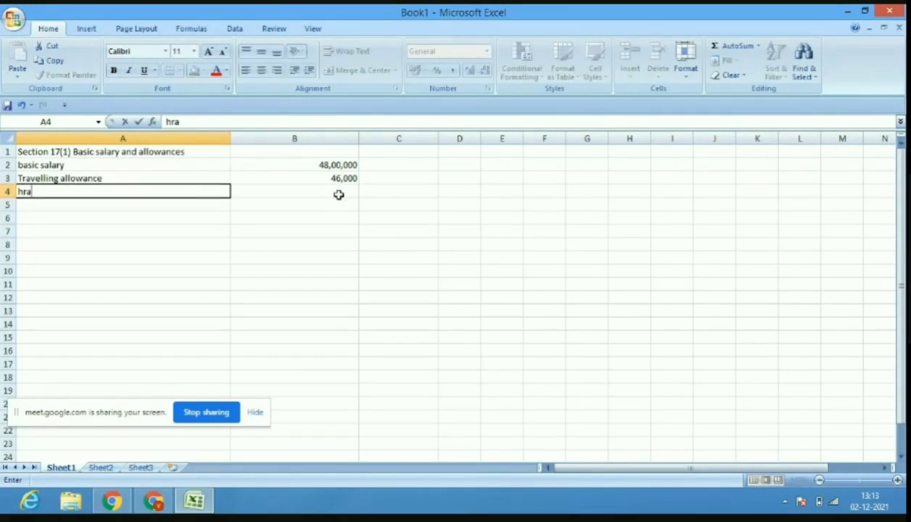
left_click(338, 195)
type("26000")
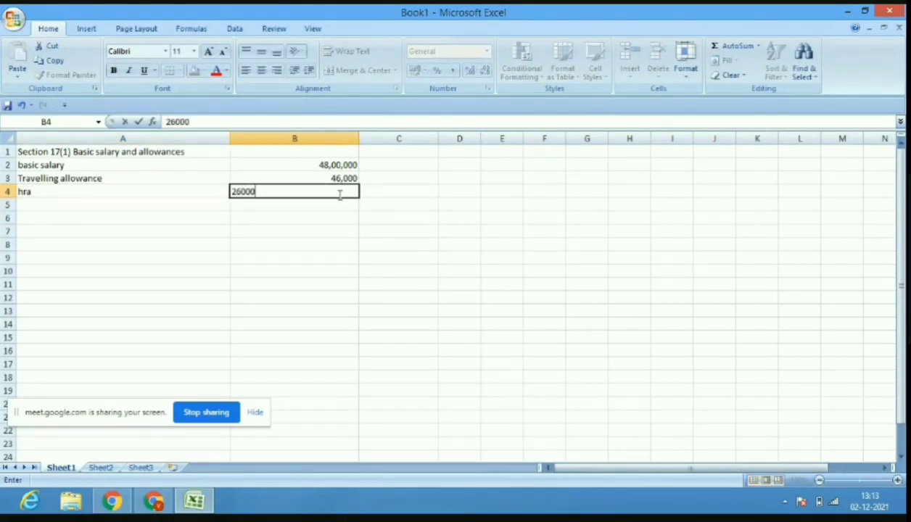
left_click(121, 209)
type("chil")
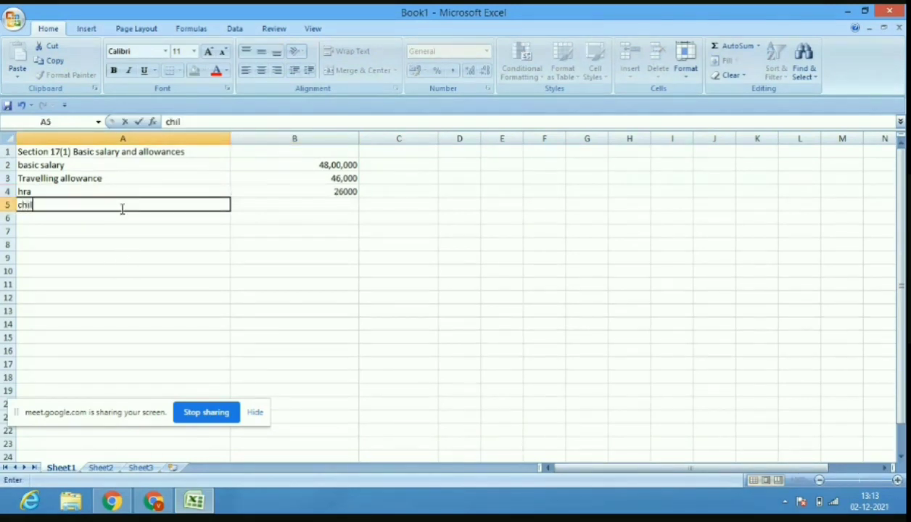
type("dren ed")
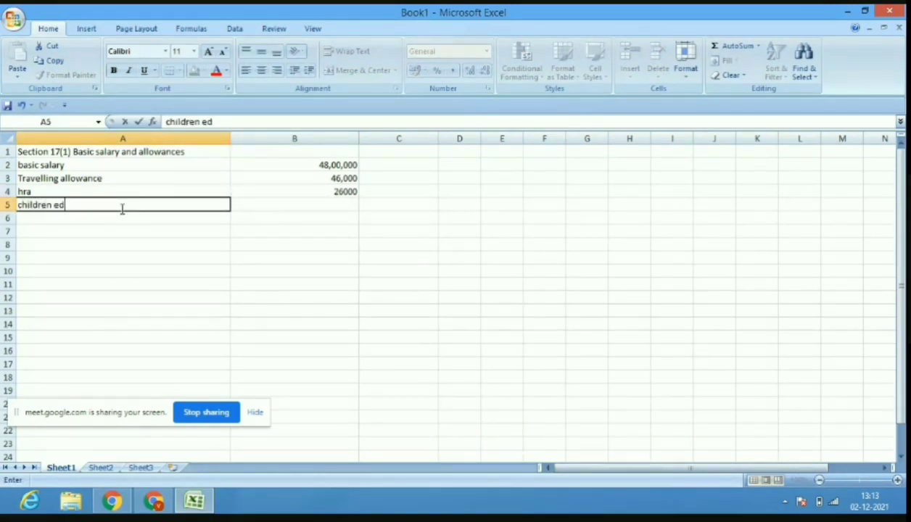
type("ucation a")
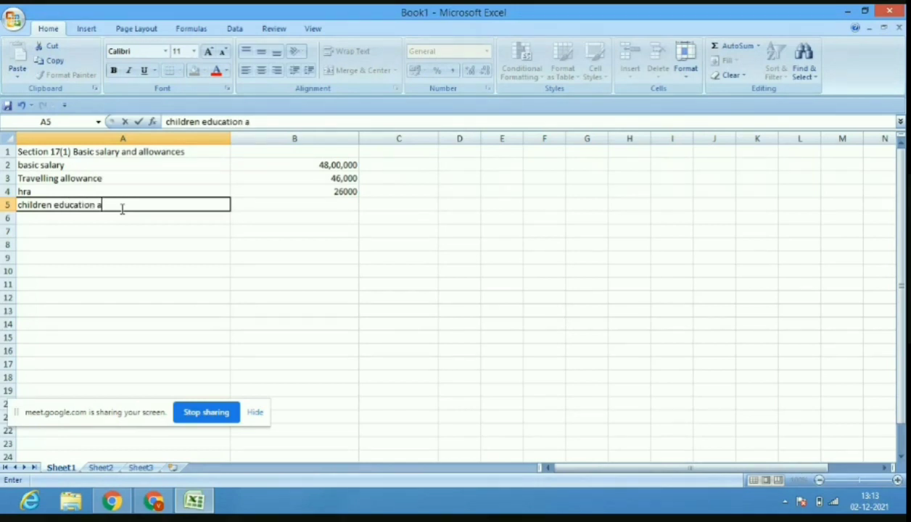
type("llowance")
left_click(312, 208)
type("1500")
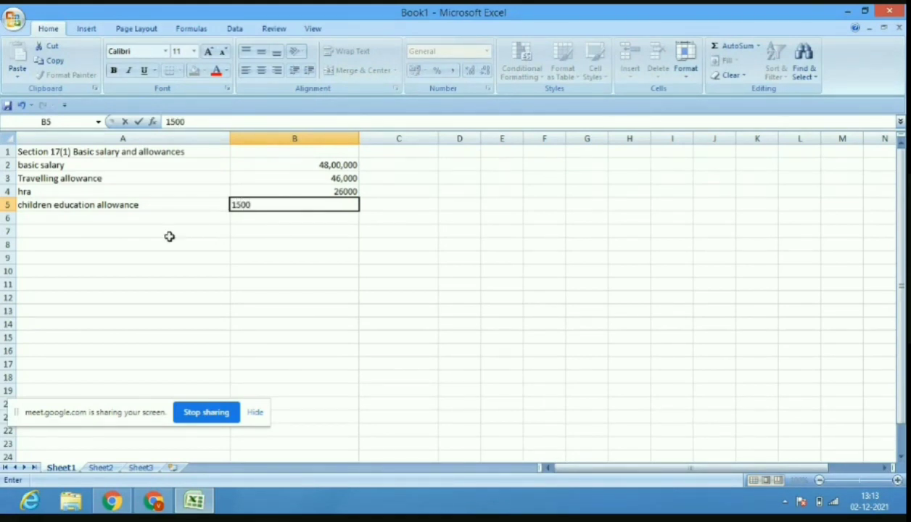
left_click(158, 217)
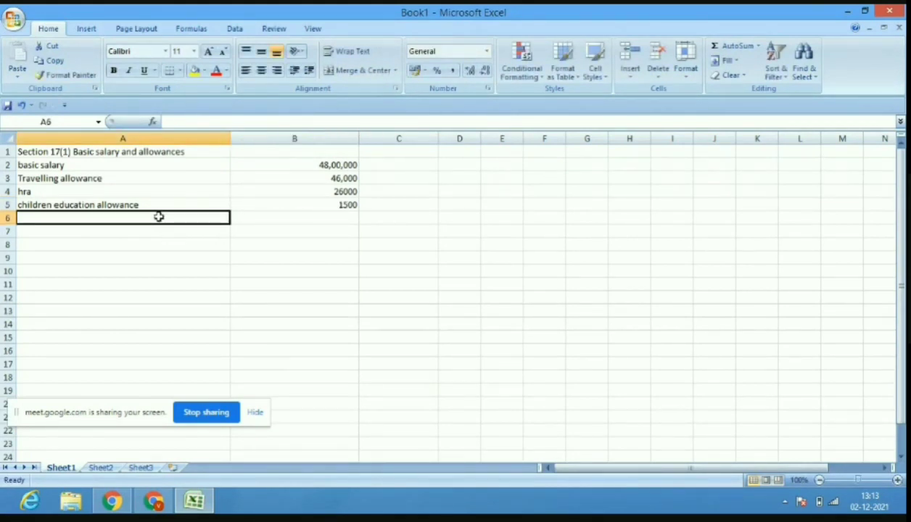
Add transport allowance in row 6, correcting its amount to 18000.
type("tran")
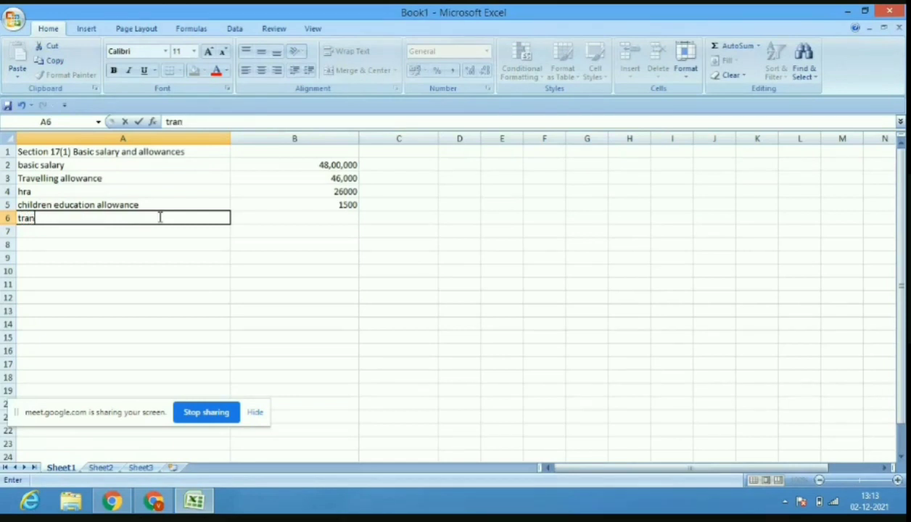
type("sport allowance")
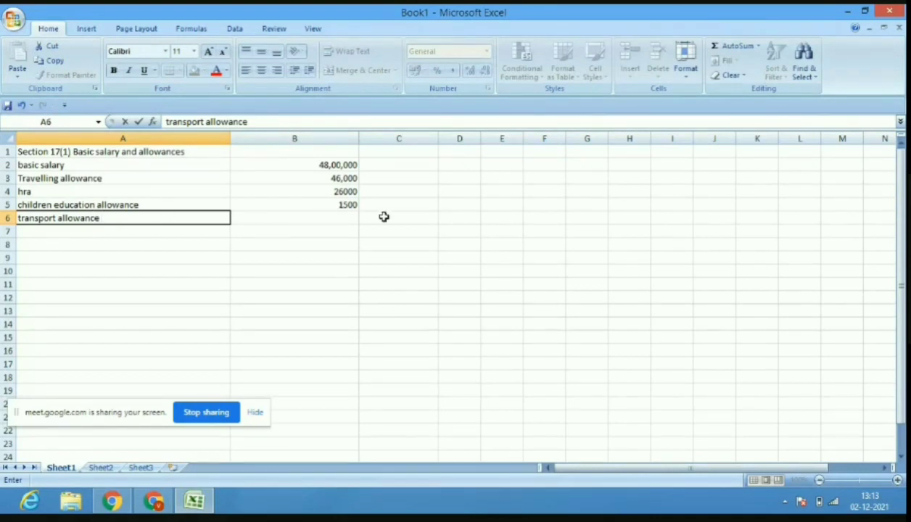
left_click(340, 217)
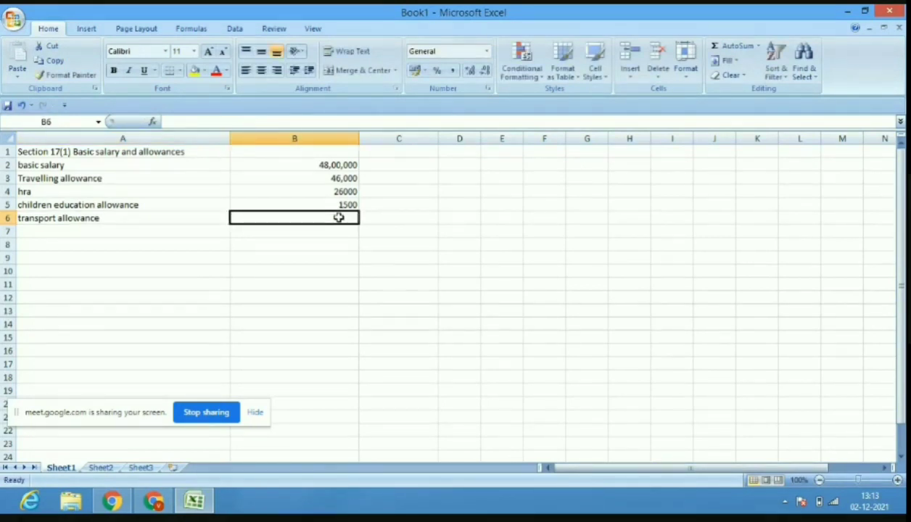
type("8000")
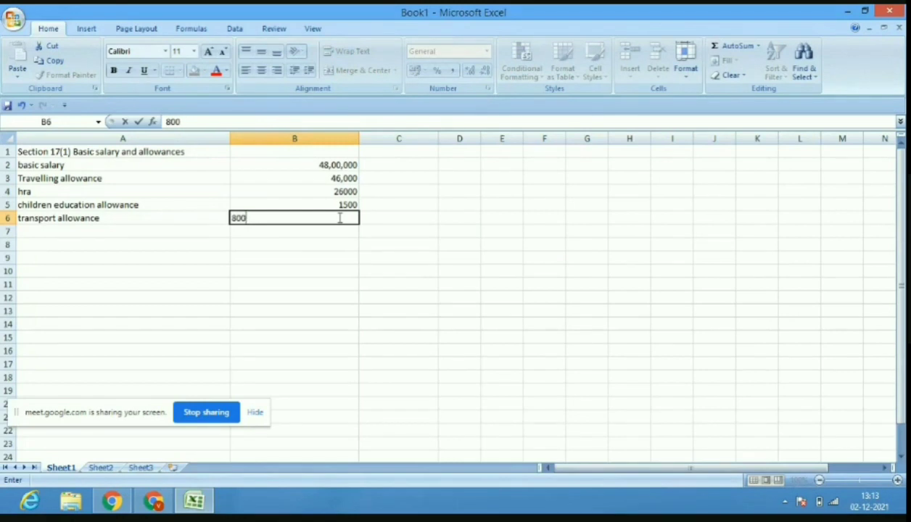
key("BackSpace")
key("BackSpace")
key("BackSpace")
type("18000")
left_click(175, 233)
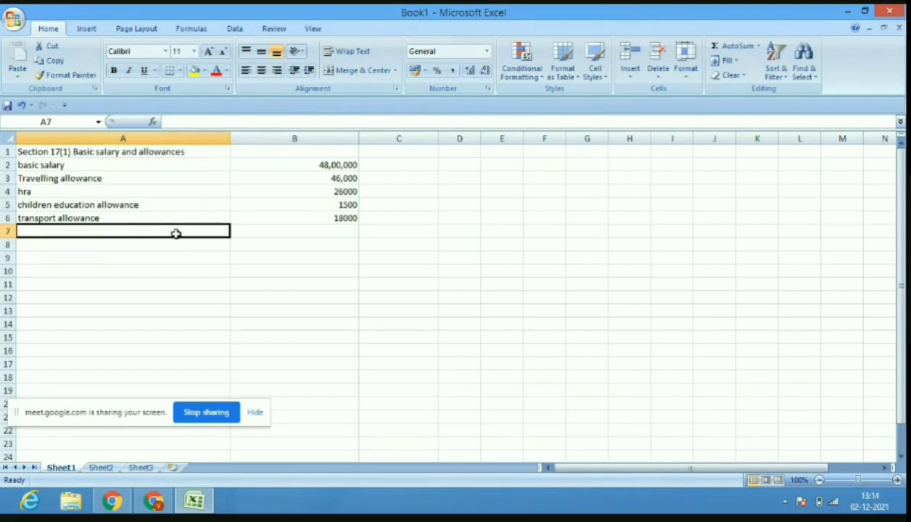
Enter servant allowance 12000 in row 7 and the 'driver allowance' label in A8.
type("servant")
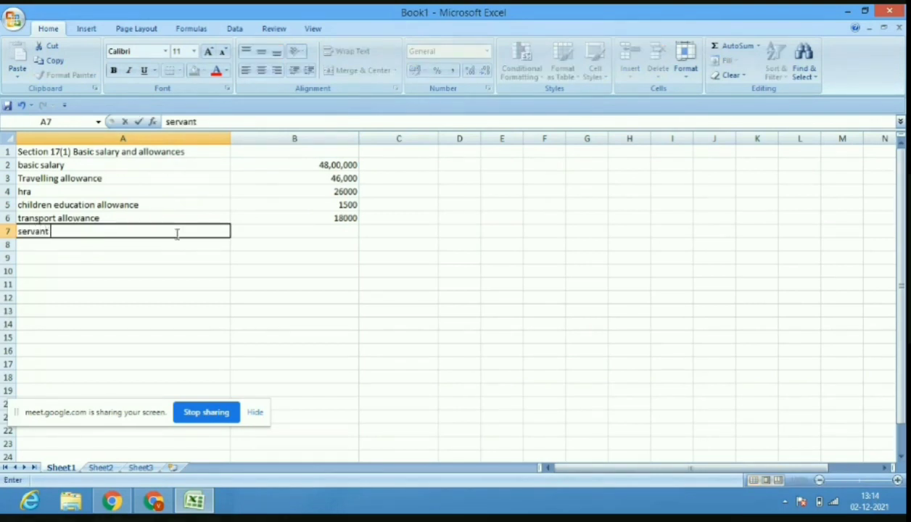
type(" allowance")
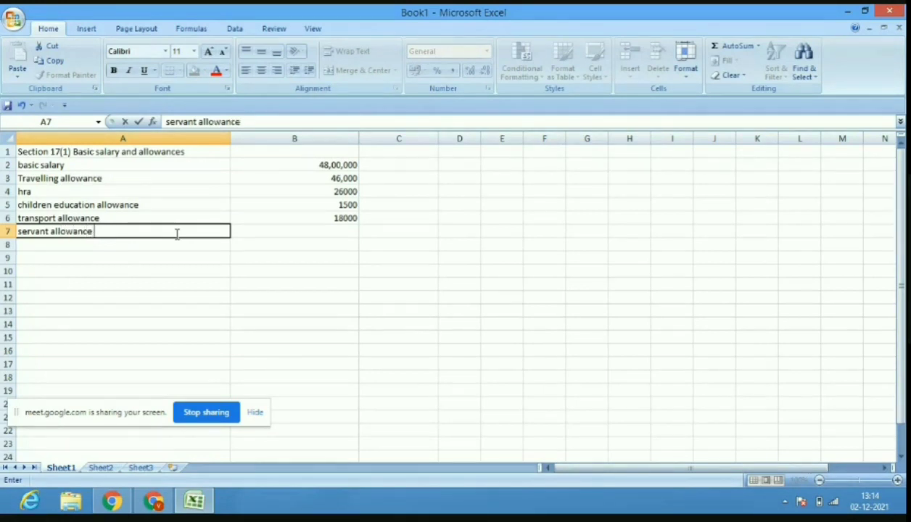
left_click(339, 234)
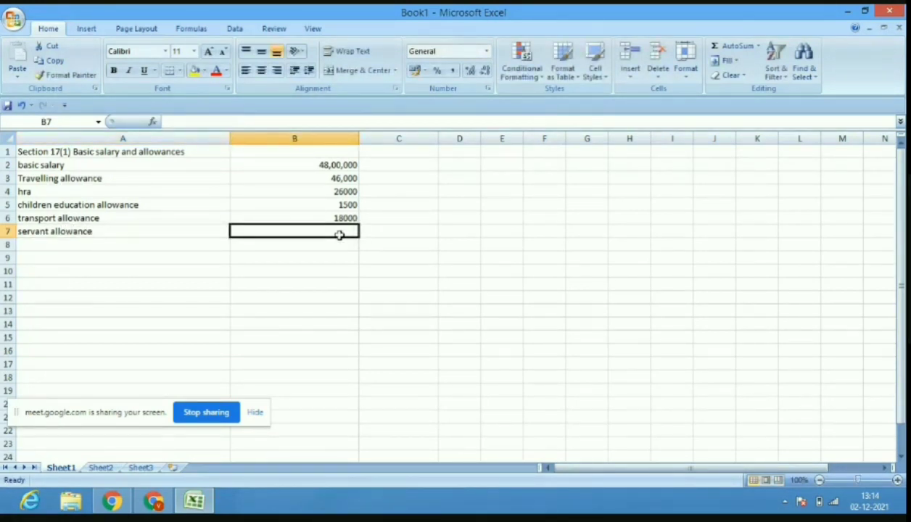
type("12000")
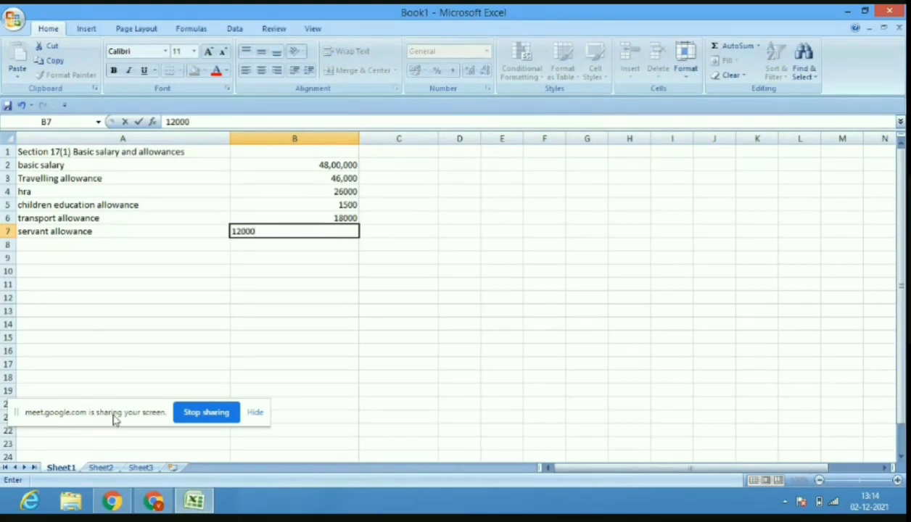
left_click_drag(114, 416, 360, 499)
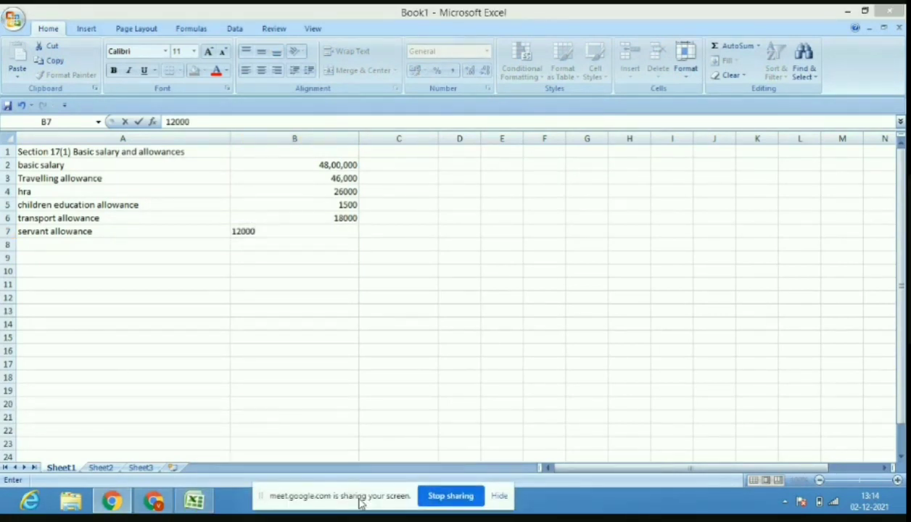
left_click(74, 242)
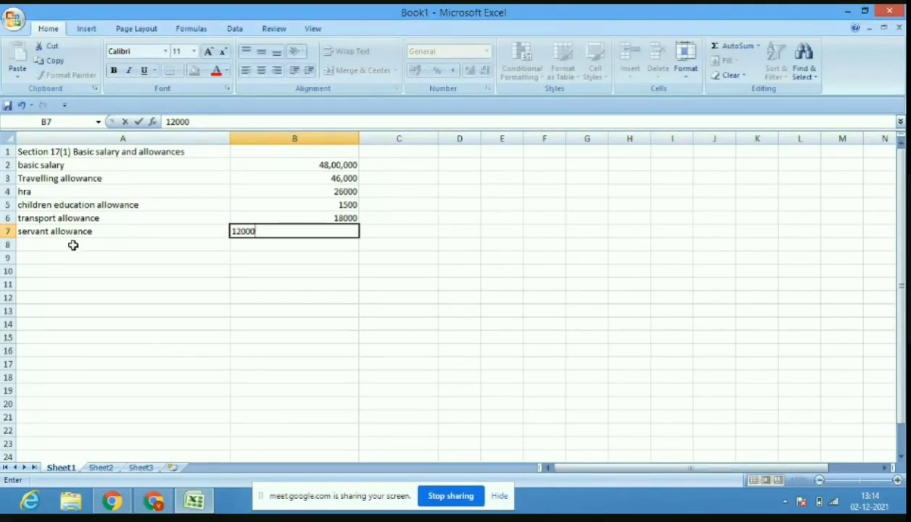
left_click(74, 243)
type("dri")
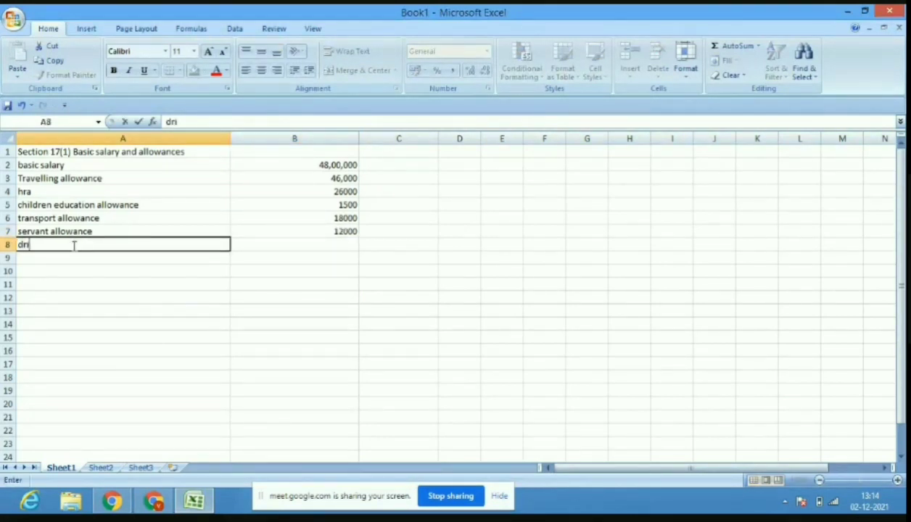
type("ver allowa")
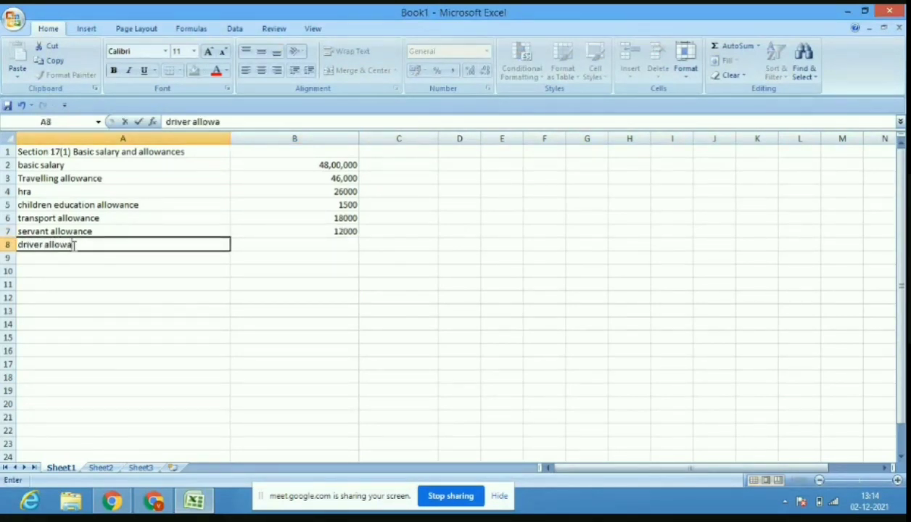
type("nce")
Apply the red standard font colour to the Section 17(1) heading in A1.
left_click(54, 152)
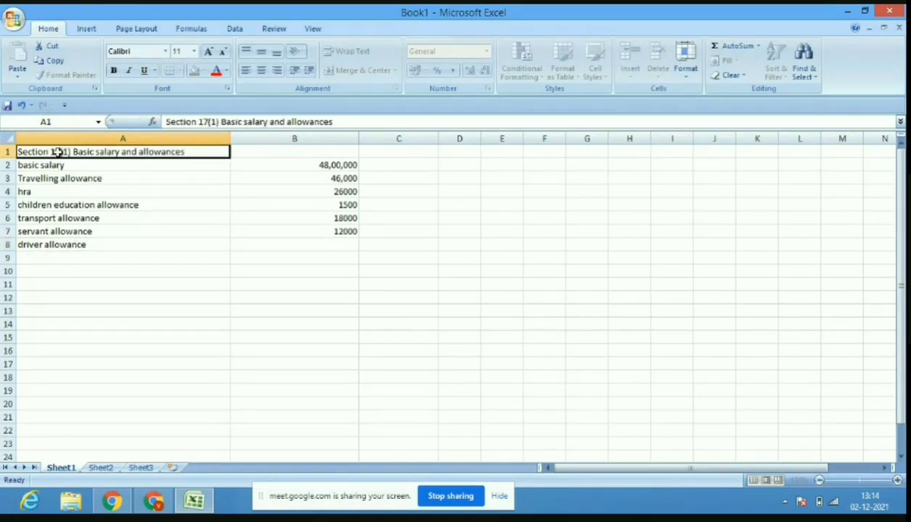
left_click(227, 72)
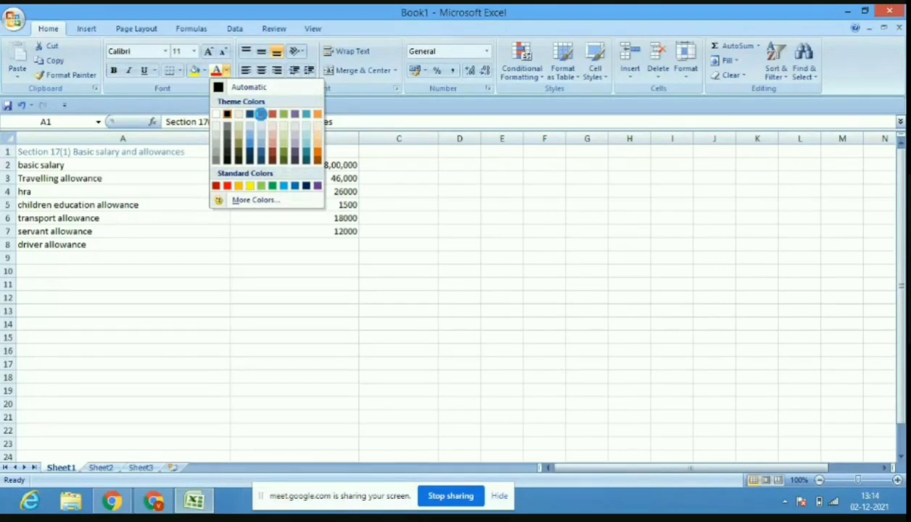
left_click(260, 114)
left_click(227, 72)
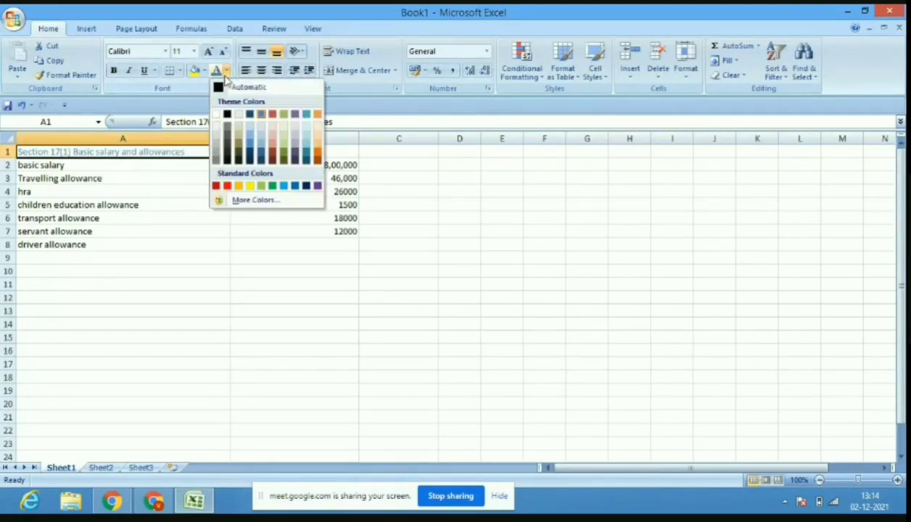
left_click(227, 186)
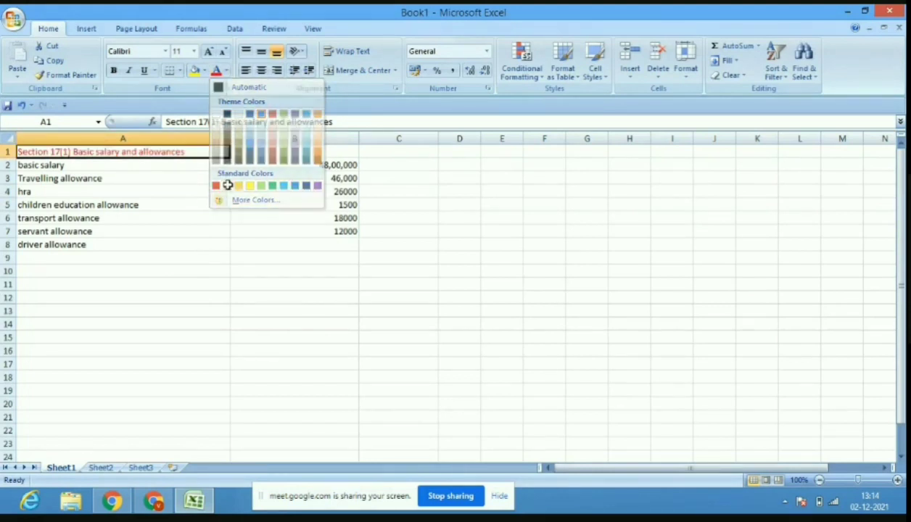
left_click(159, 256)
left_click(312, 243)
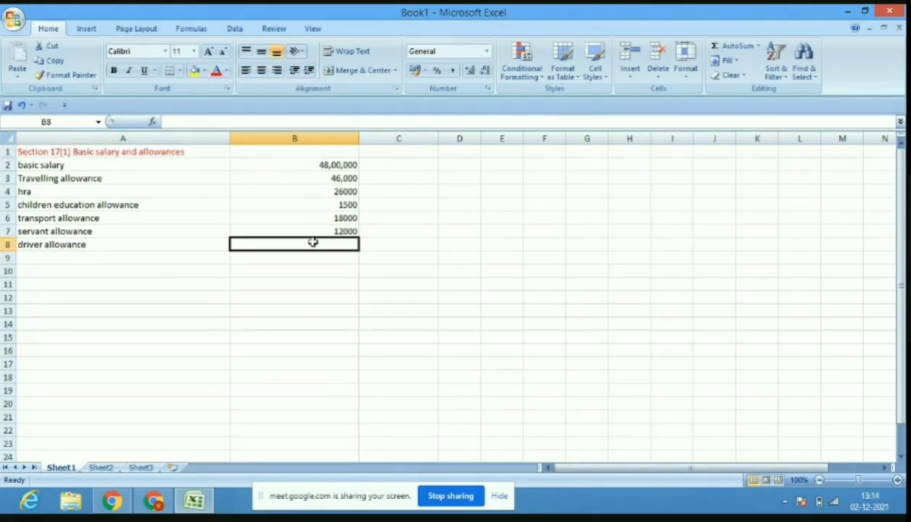
Enter 36000 for driver allowance and add a 'leave encashment salary' row worth 12000.
type("36000")
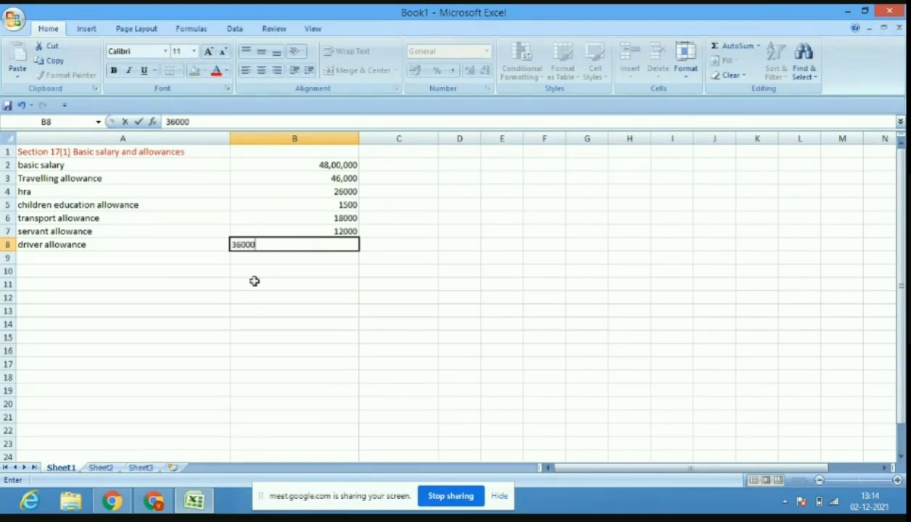
left_click(125, 260)
type("l")
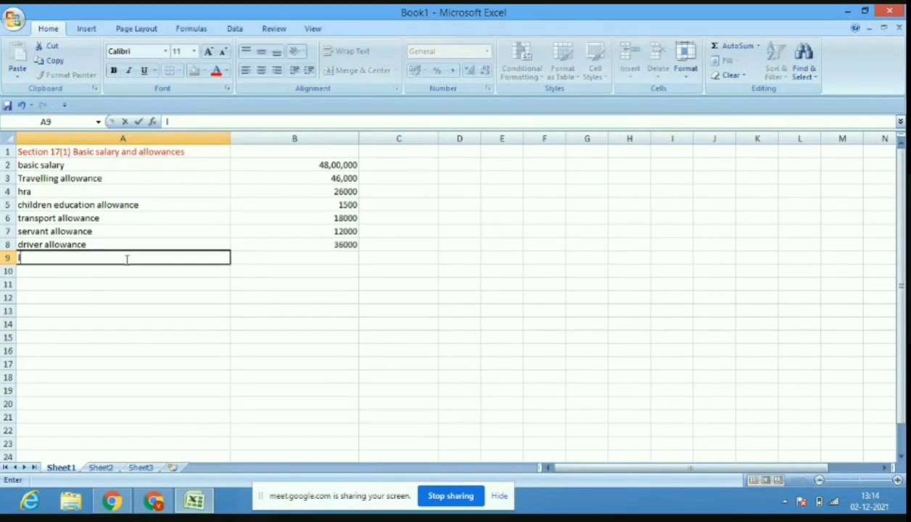
type("eave enacsa")
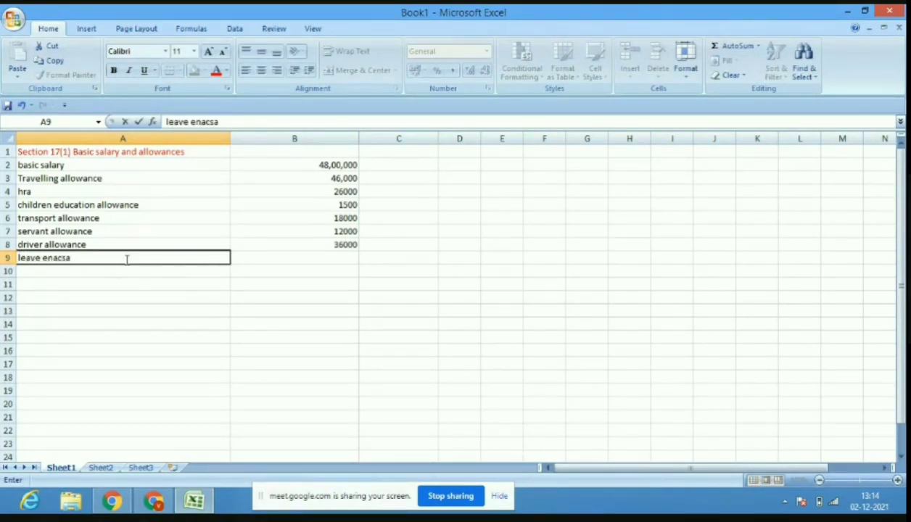
key("BackSpace")
key("BackSpace")
type("cashment salary")
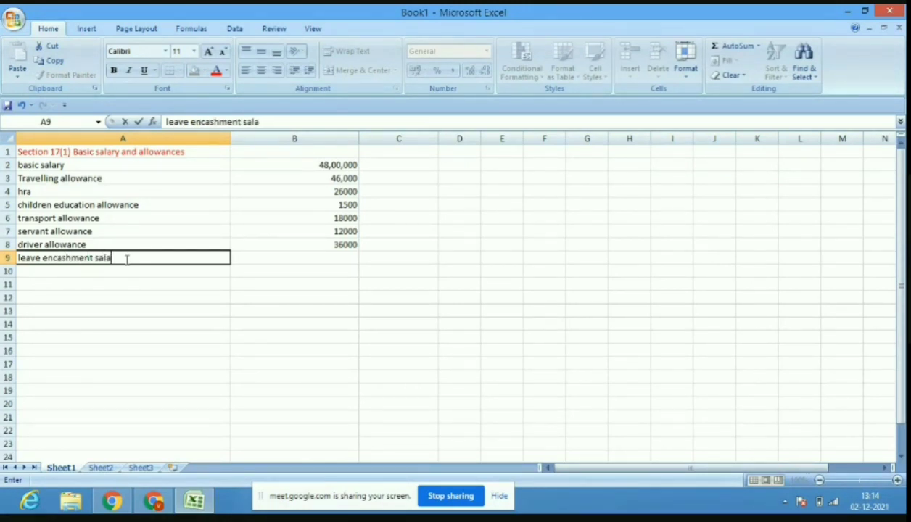
left_click(308, 260)
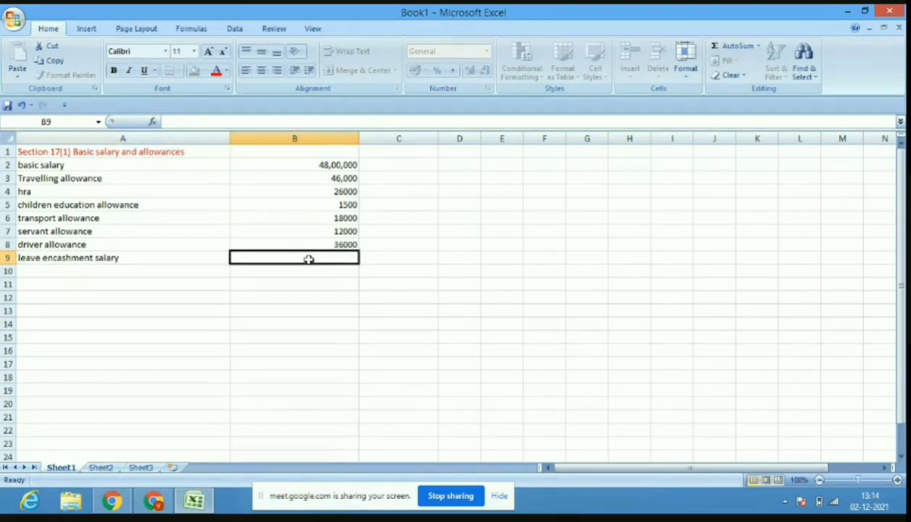
type("12000")
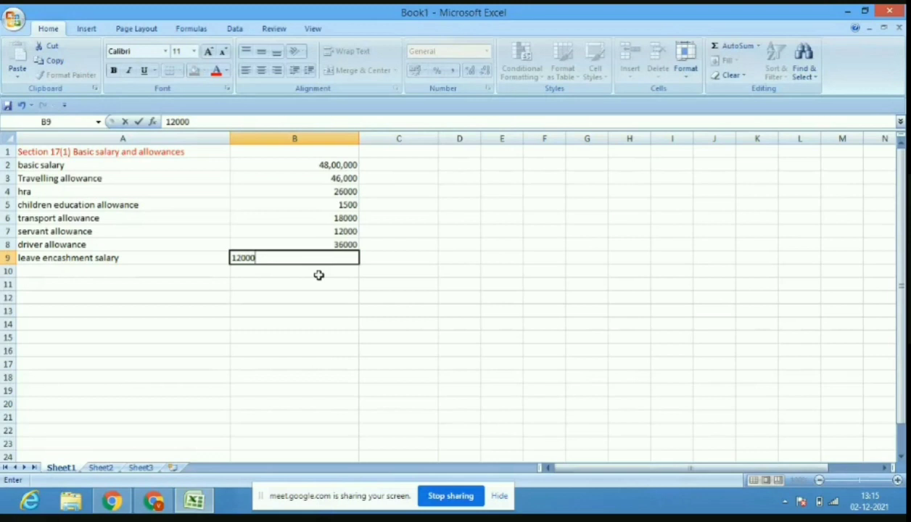
left_click(318, 275)
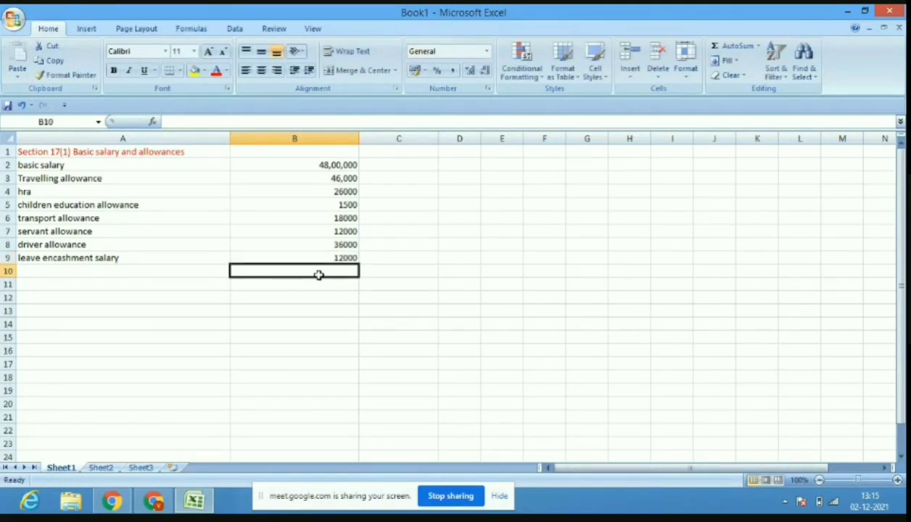
left_click(385, 259)
Enter 4951500 in C9 and underline the 12000 amount in B9.
type("4")
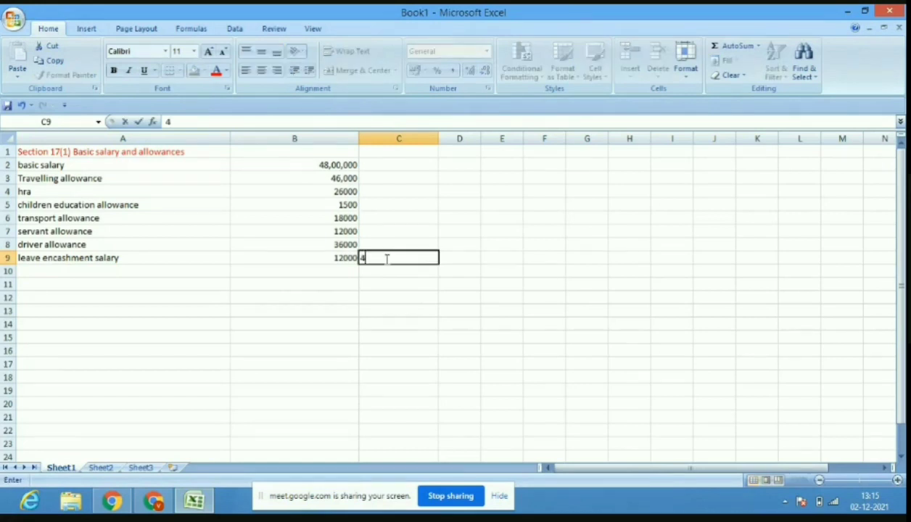
type("951500")
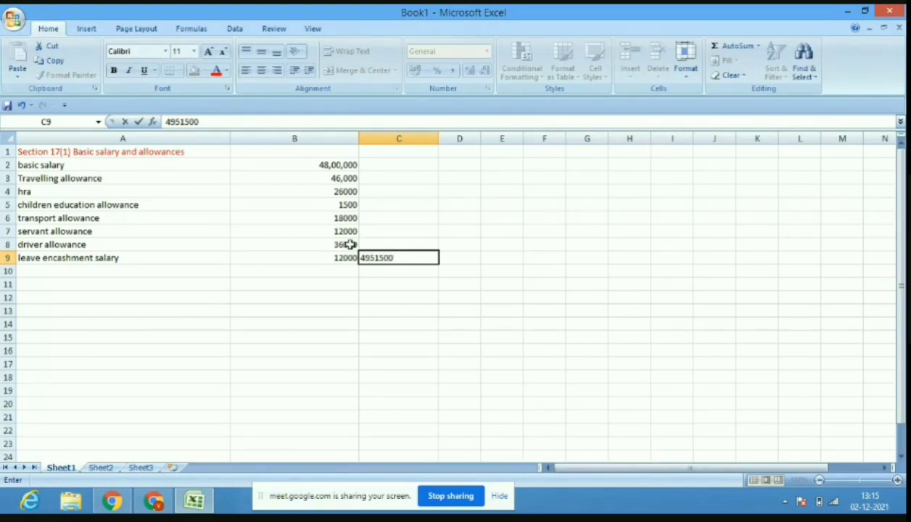
left_click(348, 259)
left_click(144, 70)
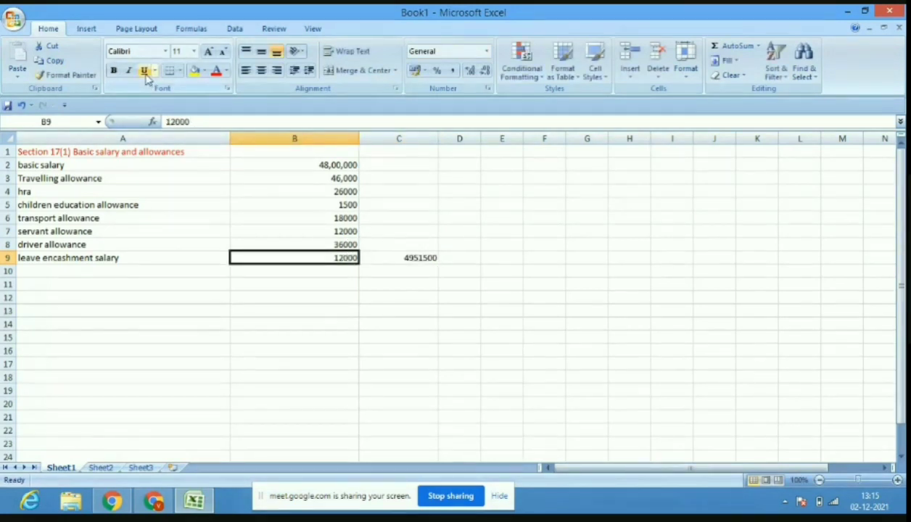
left_click(380, 266)
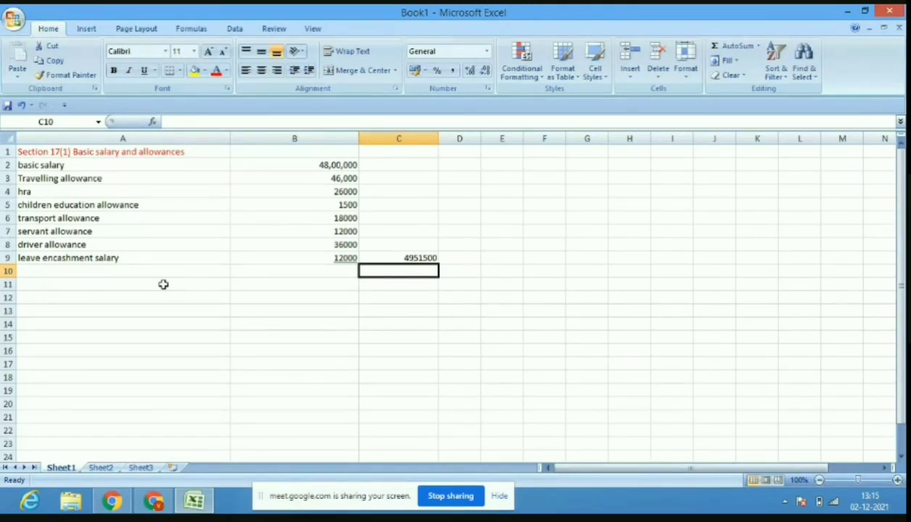
left_click(163, 285)
Type 'section 17(2) value of perquistes' in A11 and colour the heading red.
type("se")
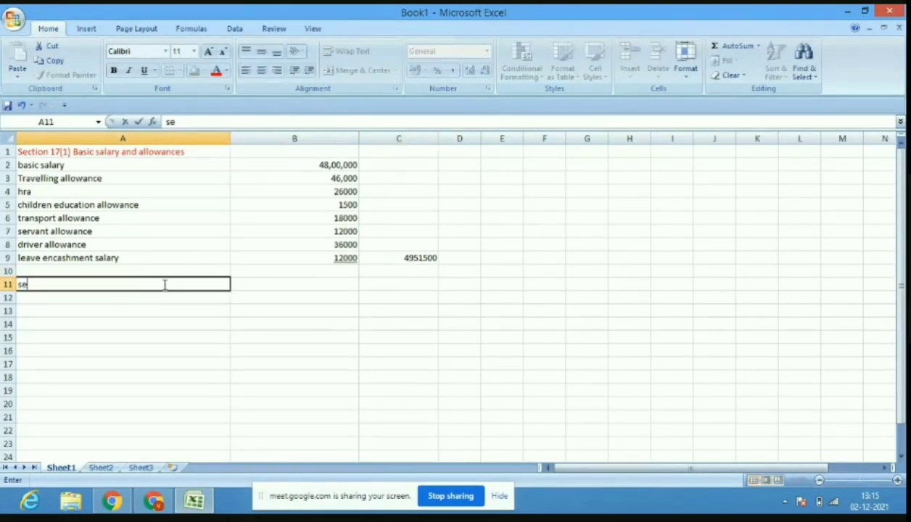
type("ction 1792")
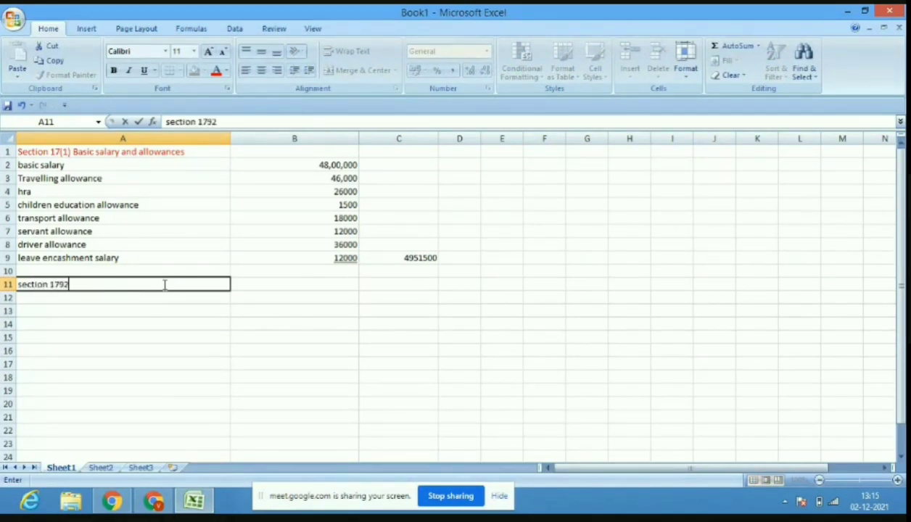
key("BackSpace")
type("(2) value of ")
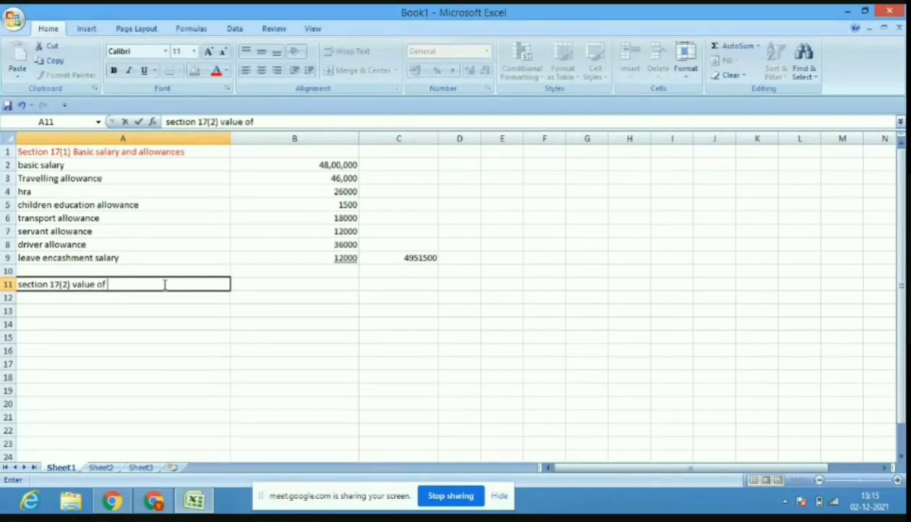
type("perquist")
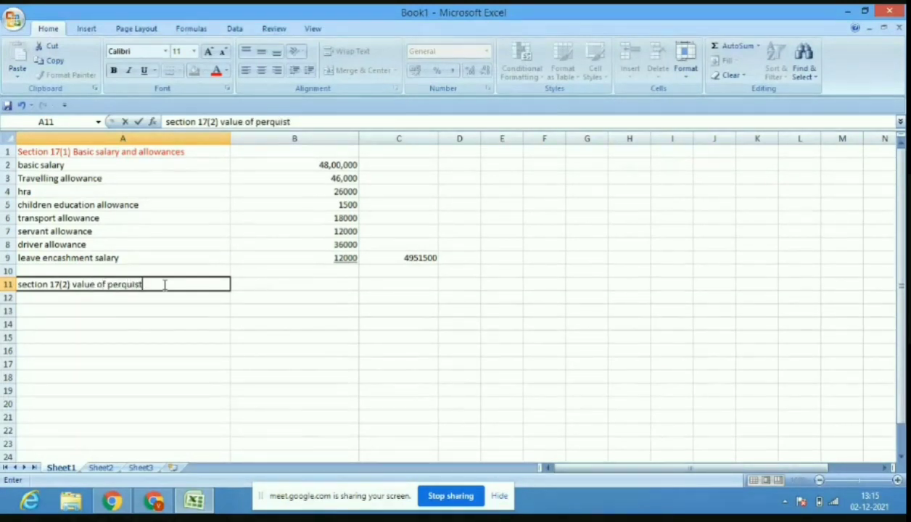
type("es")
left_click(48, 284)
left_click_drag(172, 284, 18, 284)
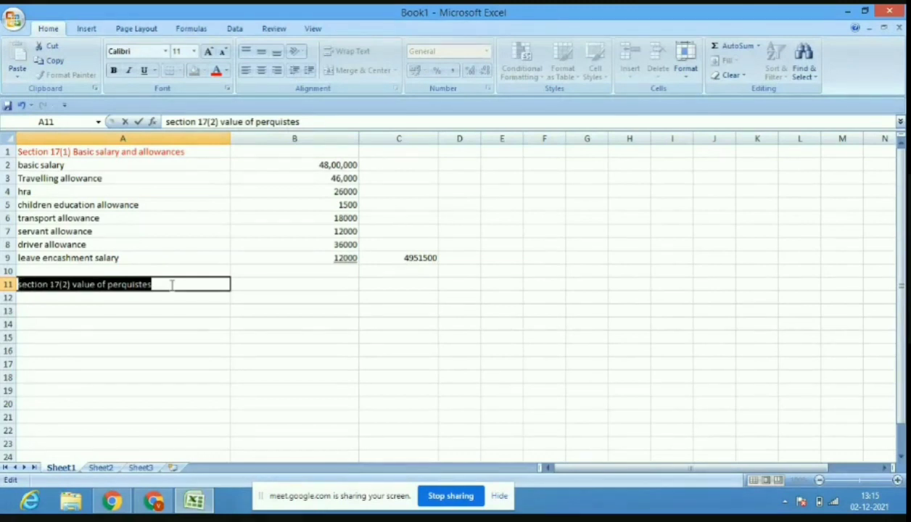
left_click(227, 71)
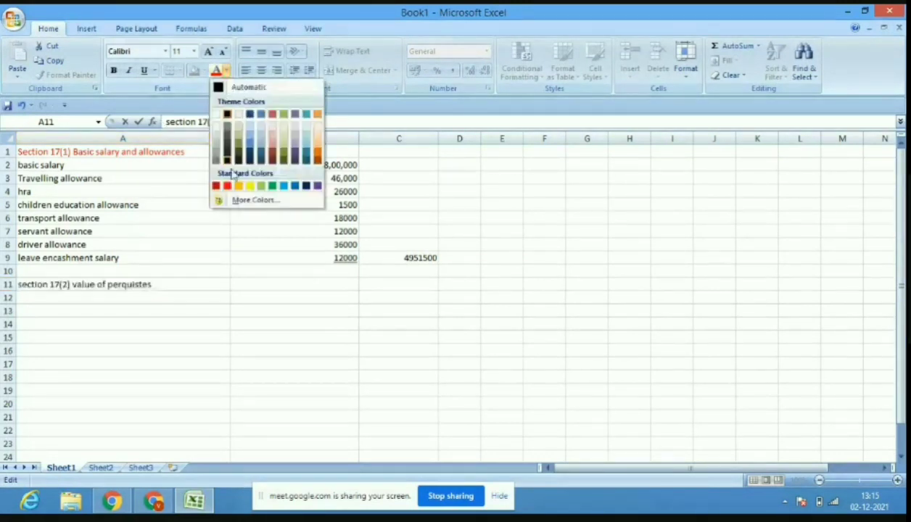
left_click(225, 185)
left_click(148, 298)
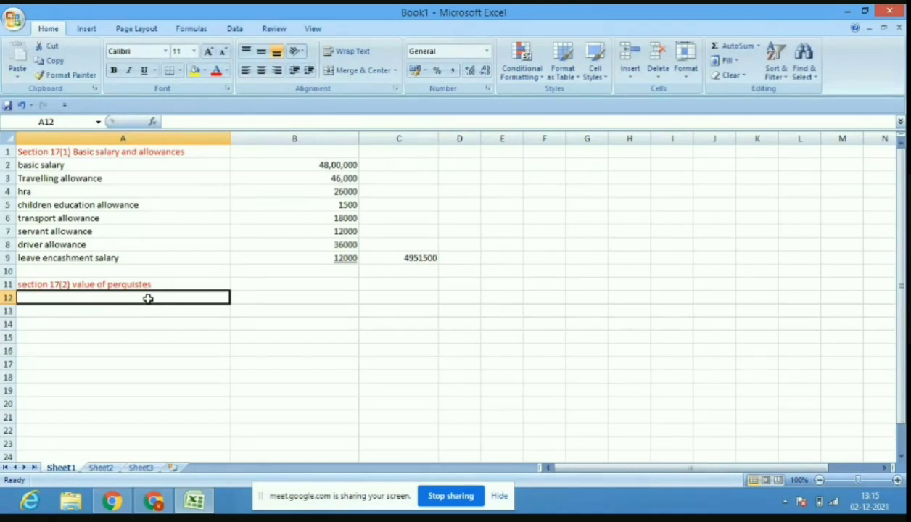
Label A12 'LTC' and A13 'reimbursement of medical exp', then start entering 71000 in B12.
type("Ho")
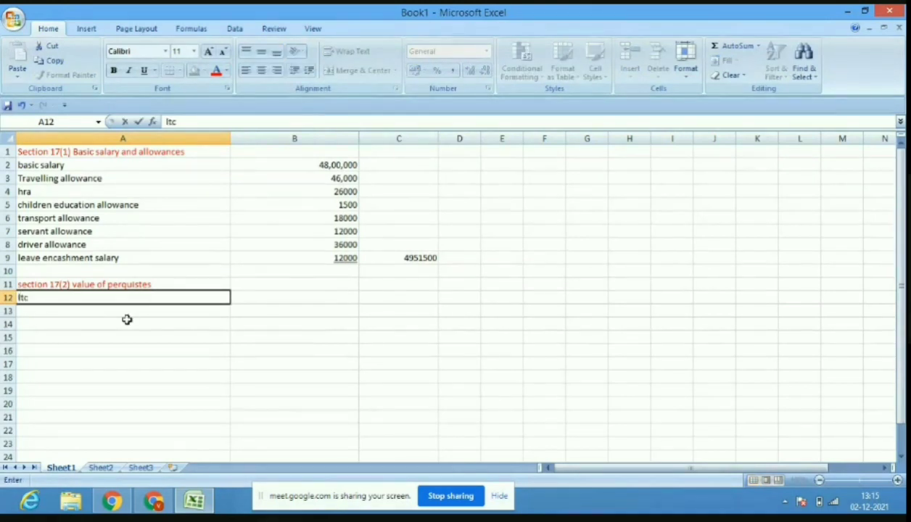
key("BackSpace")
key("BackSpace")
type("LTC")
key("Return")
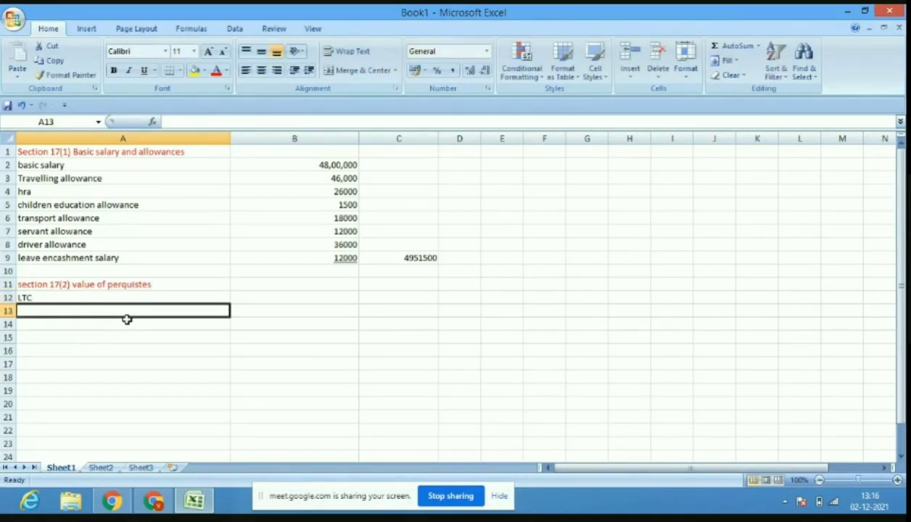
type("rei")
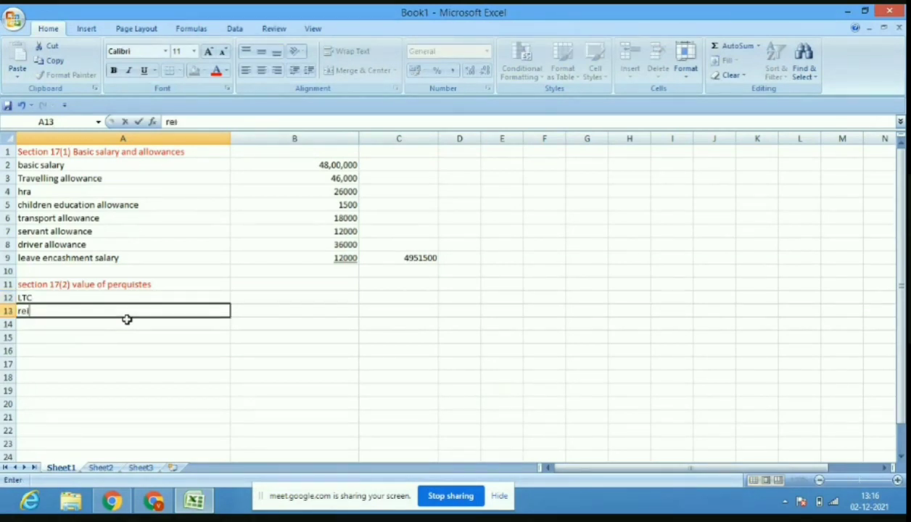
type("mbursemen")
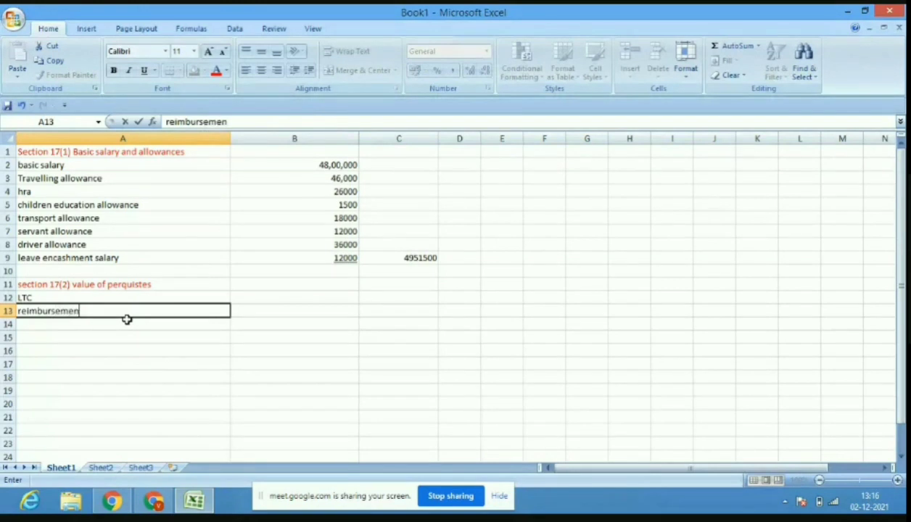
type("t of medi")
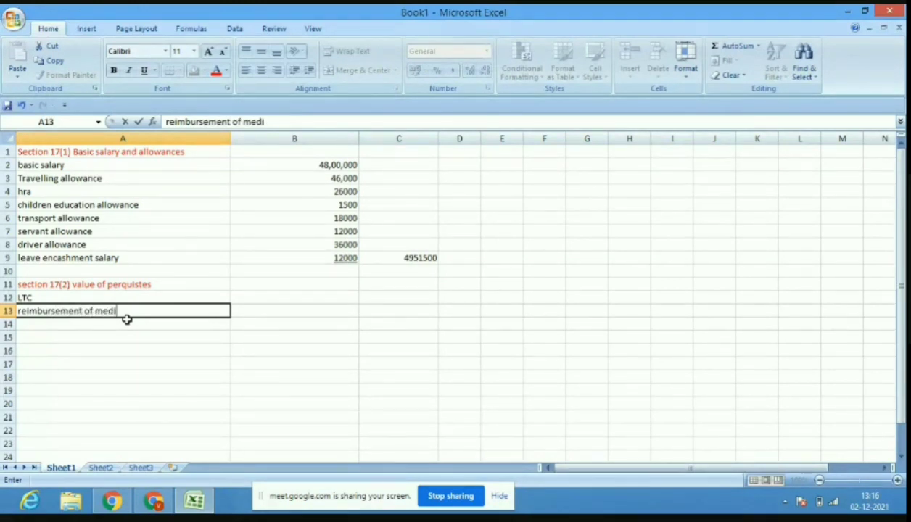
type("cal ex")
key("Return")
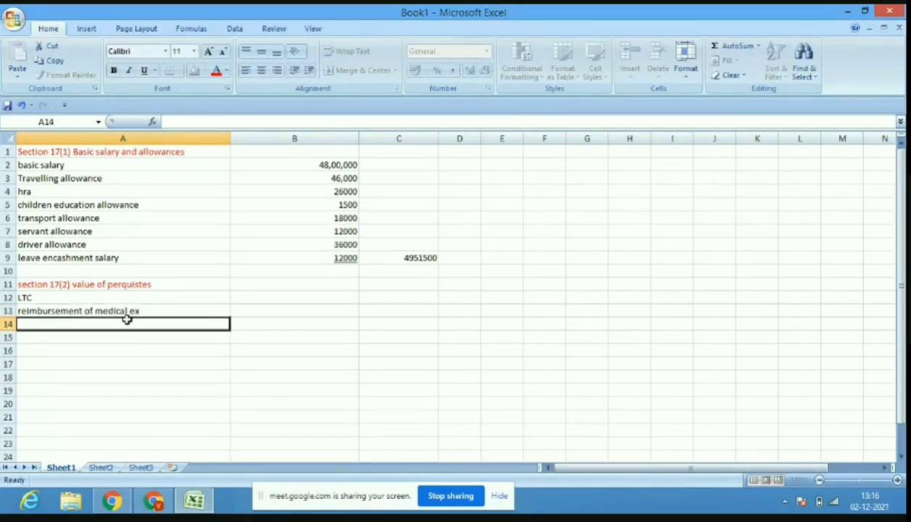
type("p")
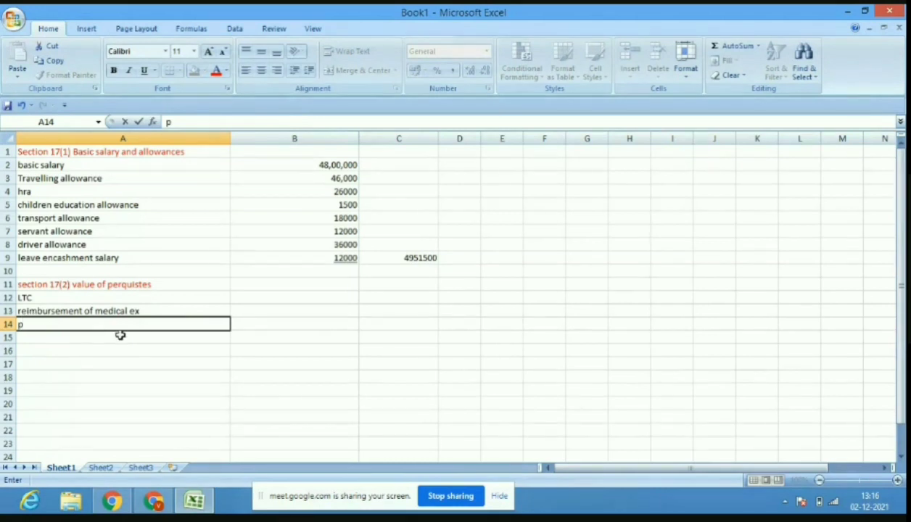
left_click(147, 311)
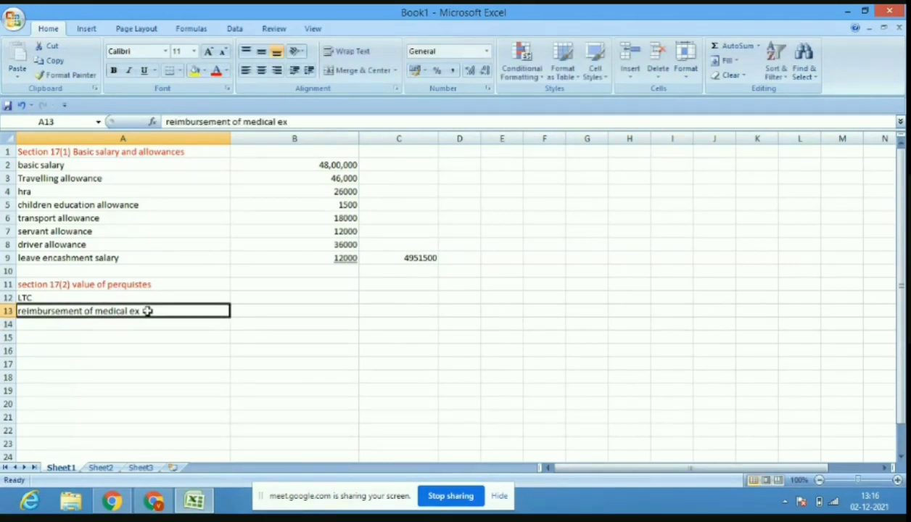
left_click(294, 122)
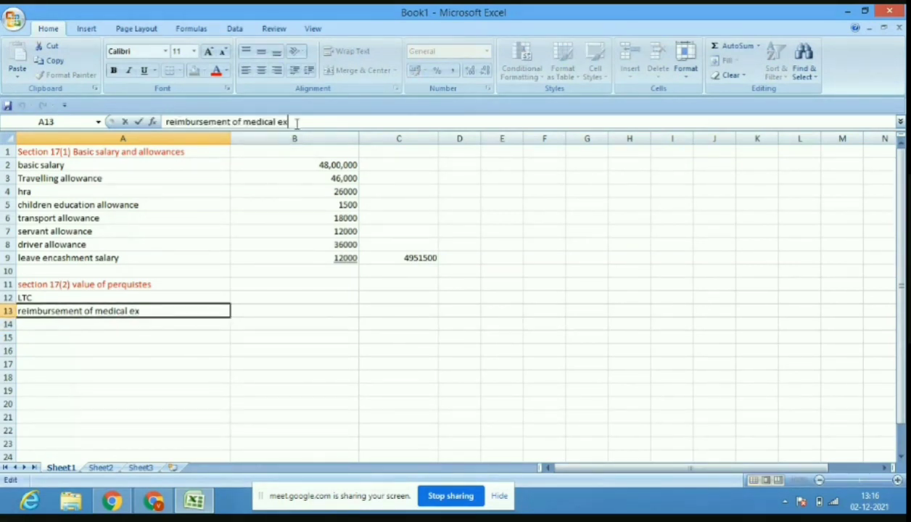
type("p")
left_click(315, 297)
type("710")
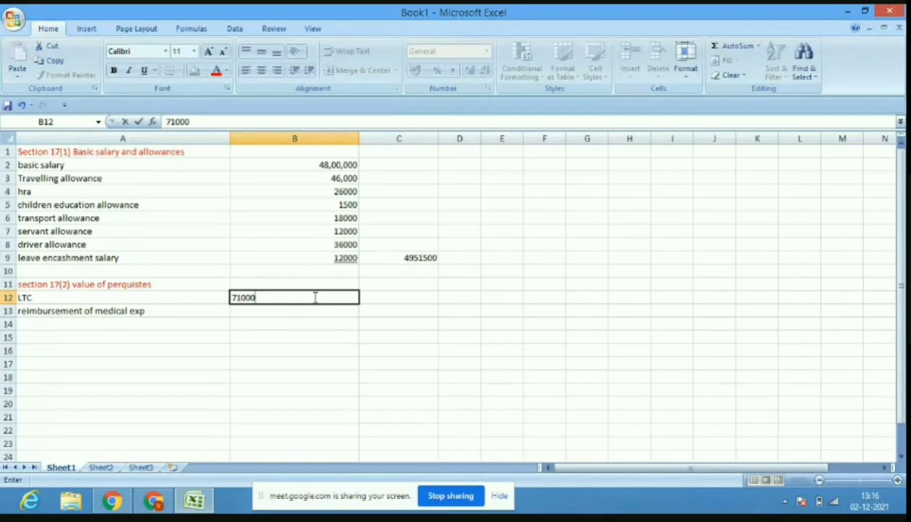
type("00")
Enter LTC 71000, an underlined 26000 for medical reimbursement, and total 97000 in C13.
left_click(303, 313)
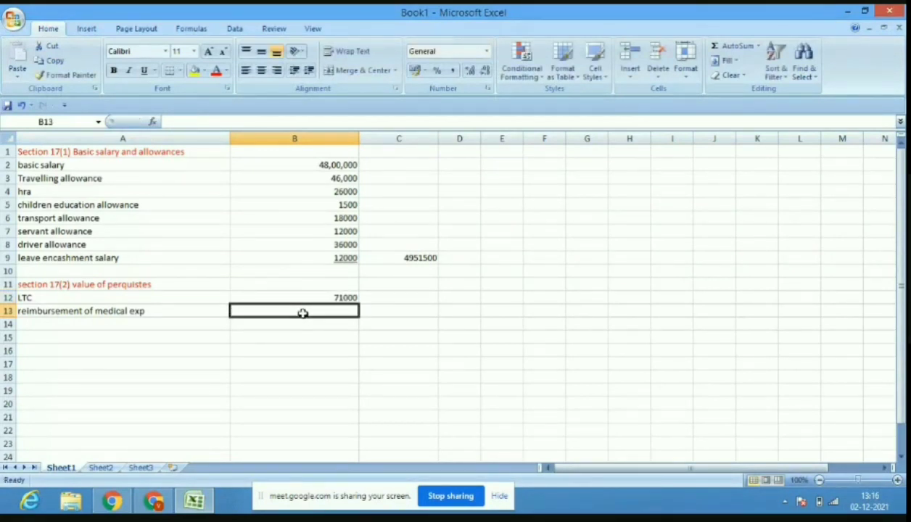
type("25")
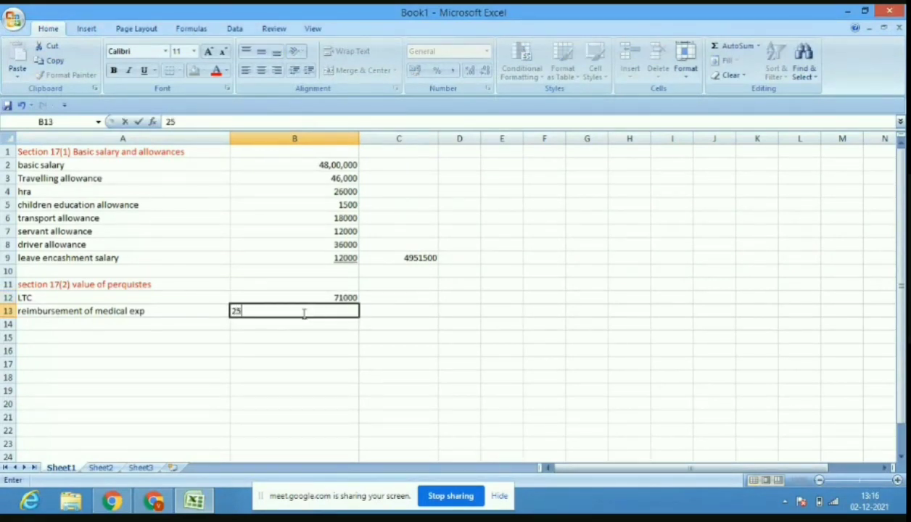
key("BackSpace")
type("6000")
left_click(418, 303)
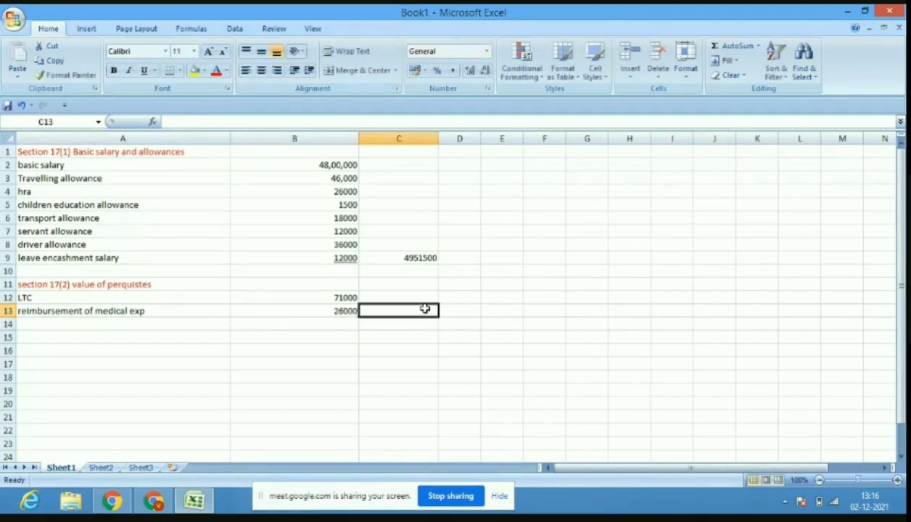
left_click(351, 312)
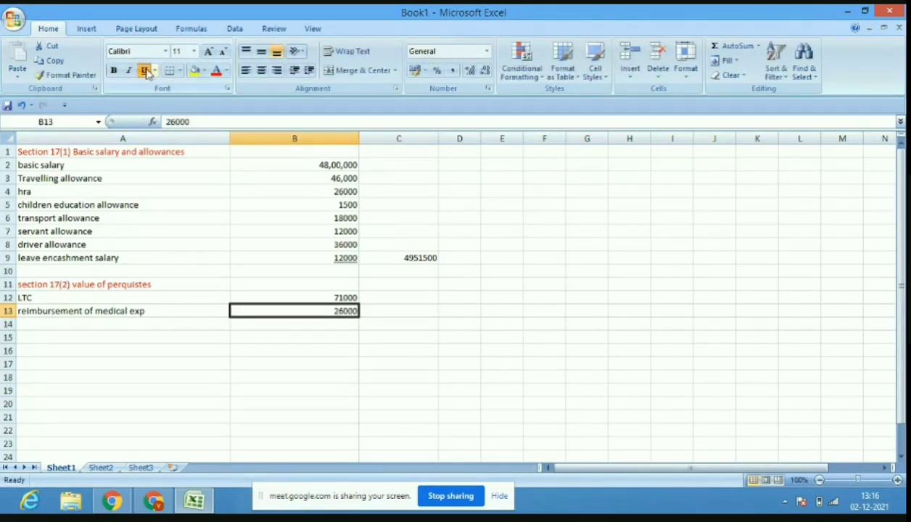
left_click(146, 72)
left_click(412, 310)
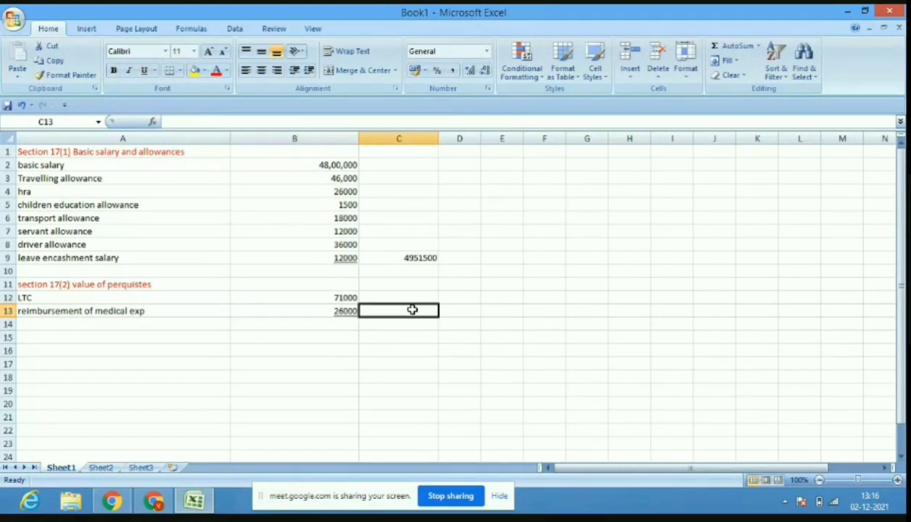
type("97000")
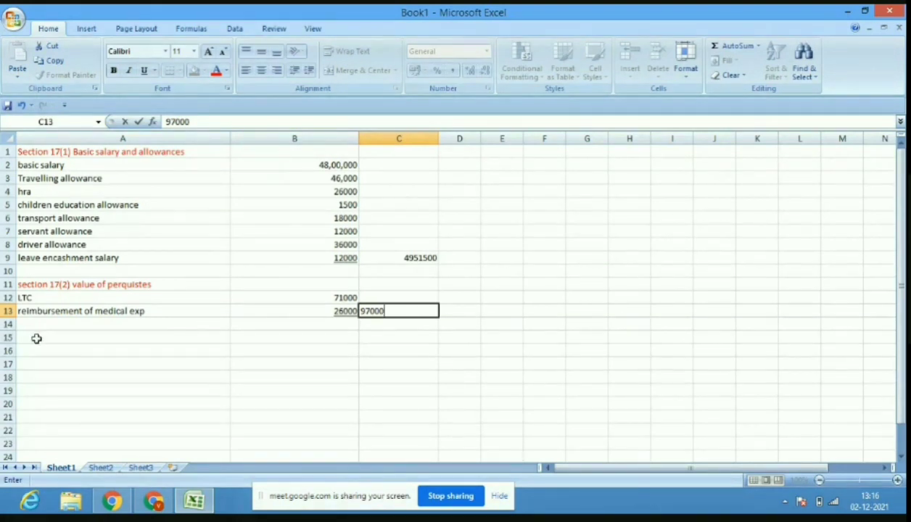
left_click(29, 284)
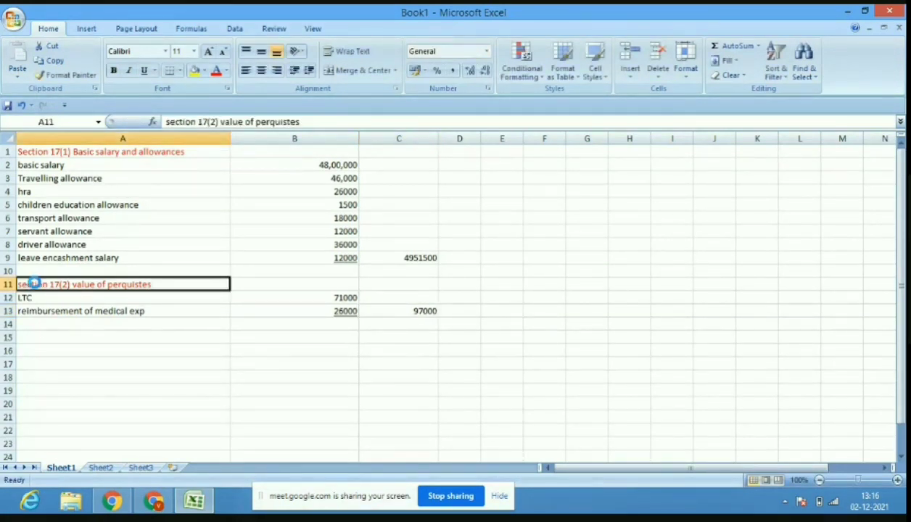
Copy the red perquisites heading into A15.
key("ctrl+c")
left_click(63, 336)
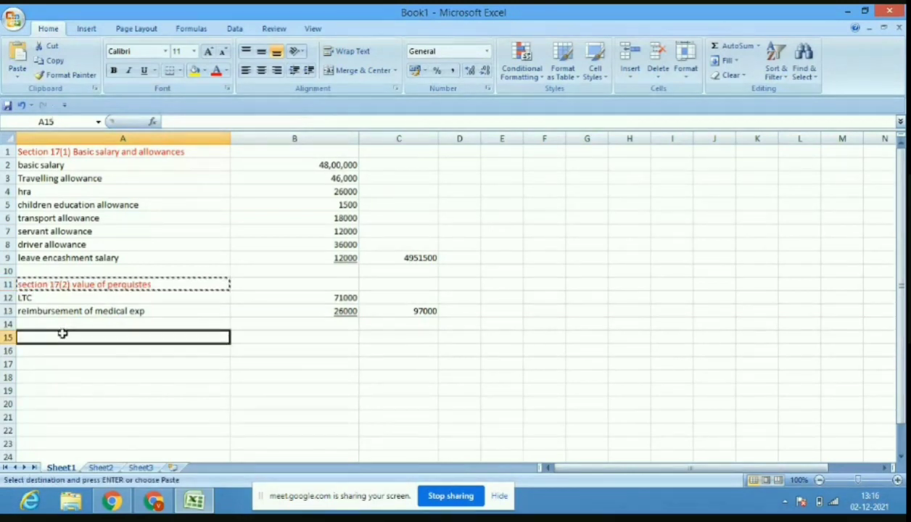
key("ctrl+v")
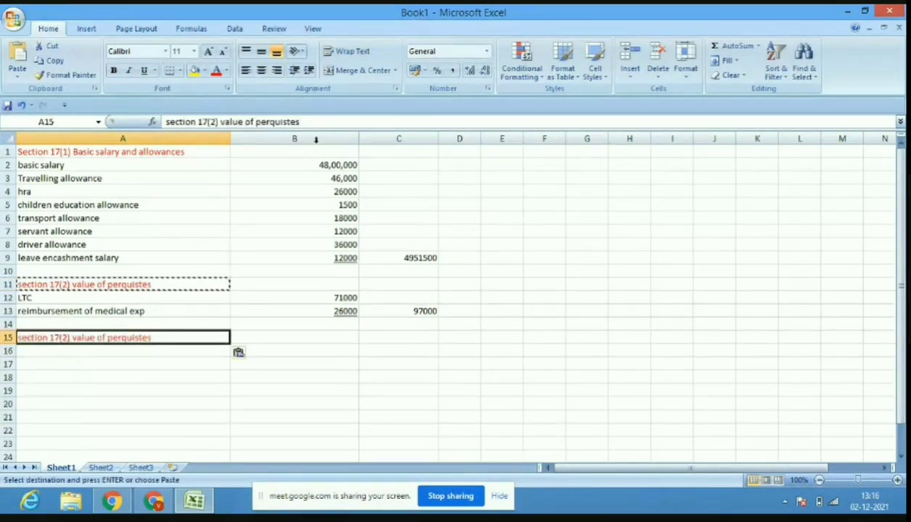
Edit the A15 heading to read 'section 17(3) profit in lieu of salary'.
left_click(312, 122)
key("BackSpace")
key("BackSpace")
key("BackSpace")
key("BackSpace")
key("BackSpace")
key("BackSpace")
key("BackSpace")
key("BackSpace")
key("BackSpace")
key("BackSpace")
key("BackSpace")
key("BackSpace")
key("BackSpace")
key("BackSpace")
key("BackSpace")
key("BackSpace")
key("BackSpace")
key("BackSpace")
key("BackSpace")
key("BackSpace")
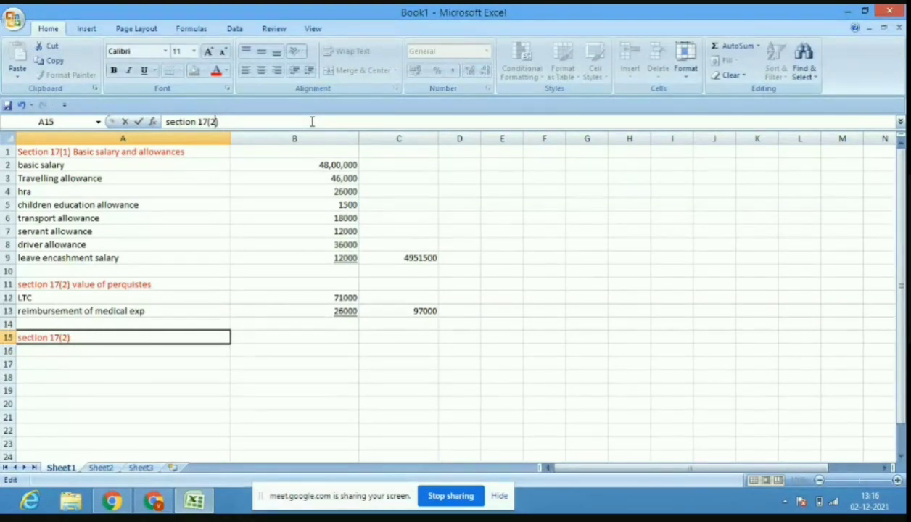
key("BackSpace")
type("3")
type(" prof")
type("t in liewof")
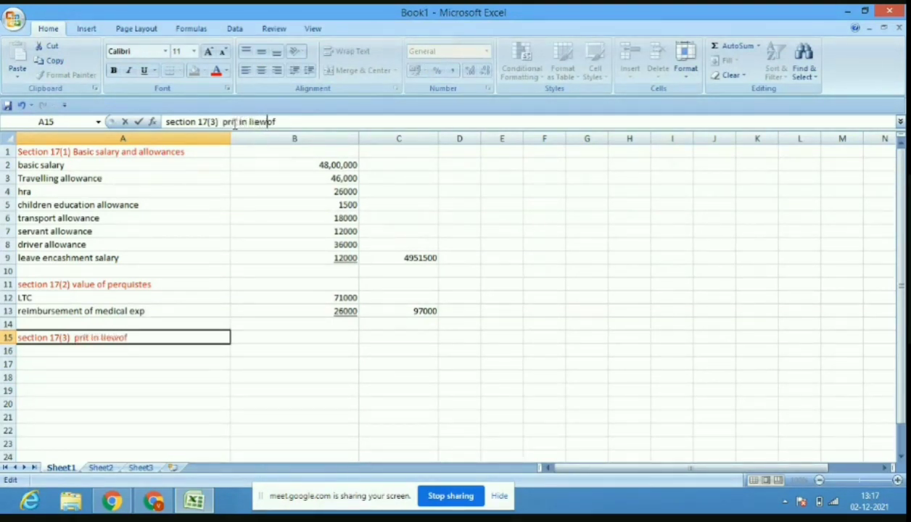
key("BackSpace")
key("BackSpace")
key("BackSpace")
key("BackSpace")
key("BackSpace")
key("BackSpace")
key("BackSpace")
key("BackSpace")
key("BackSpace")
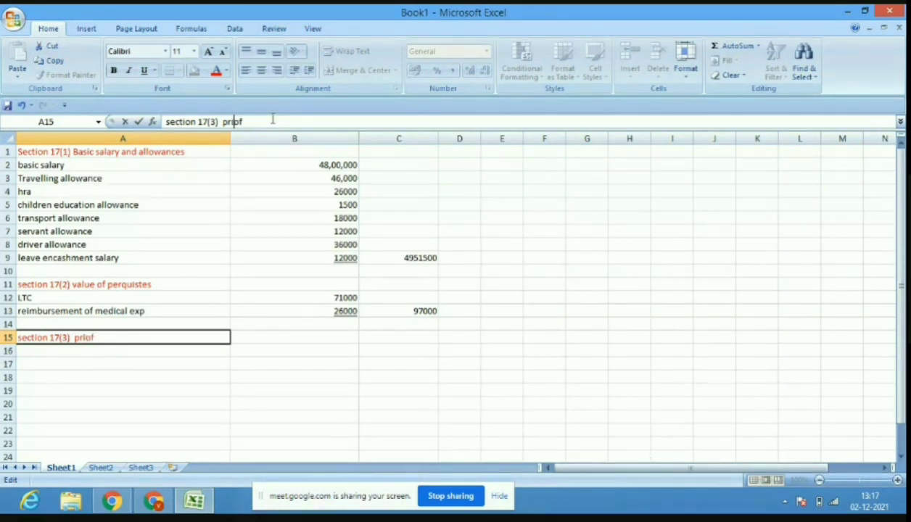
key("BackSpace")
type("in liew of salar")
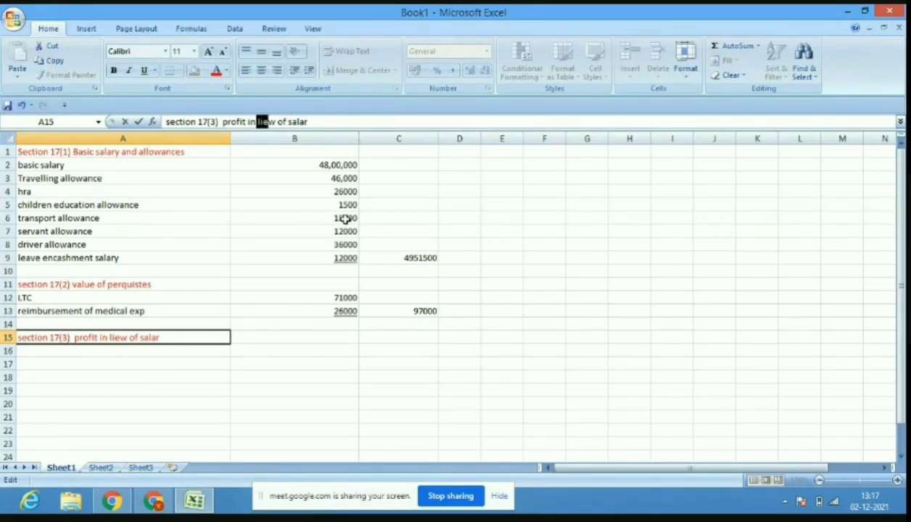
key("BackSpace")
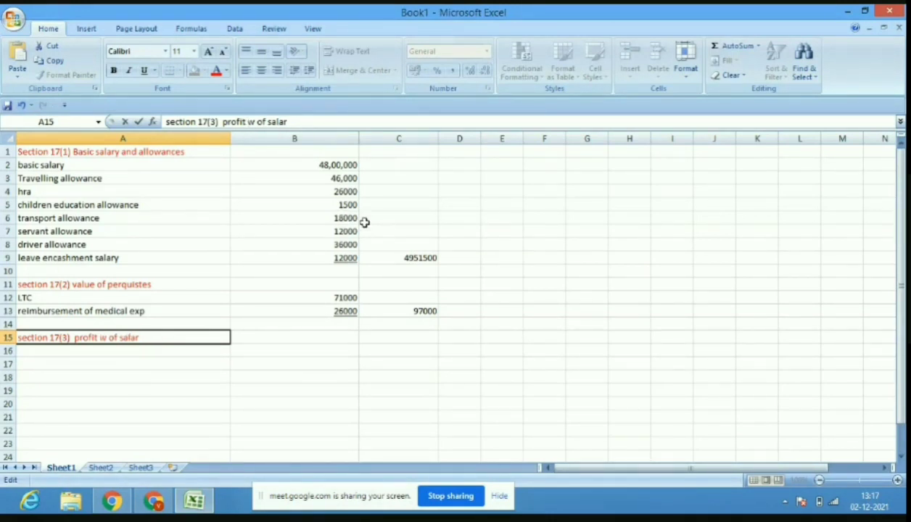
key("Delete")
key("Delete")
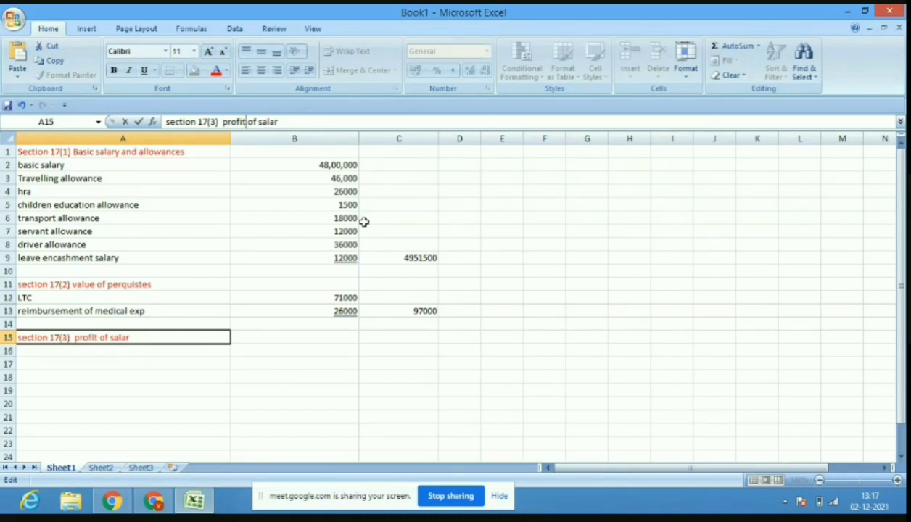
type("in liew")
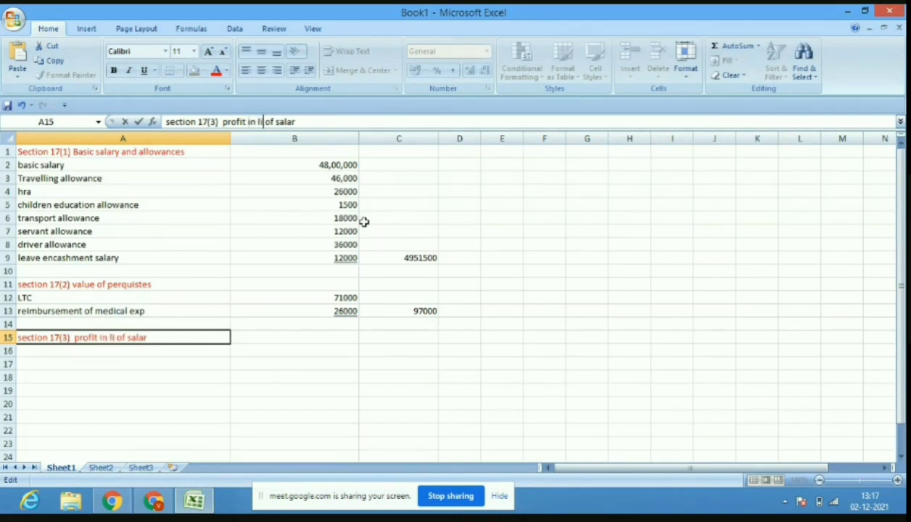
key("BackSpace")
type("u")
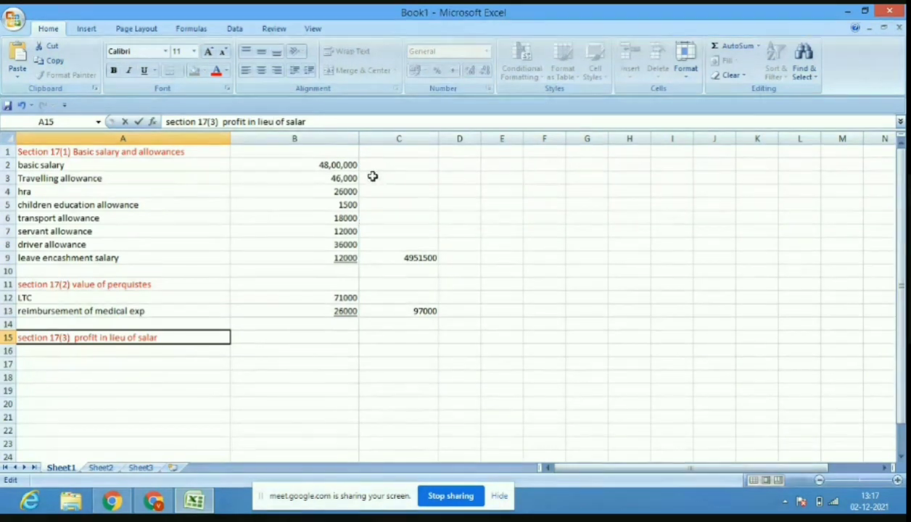
type("y")
Enter nil as the profit in lieu of salary amount in B15.
left_click(338, 335)
type("-----")
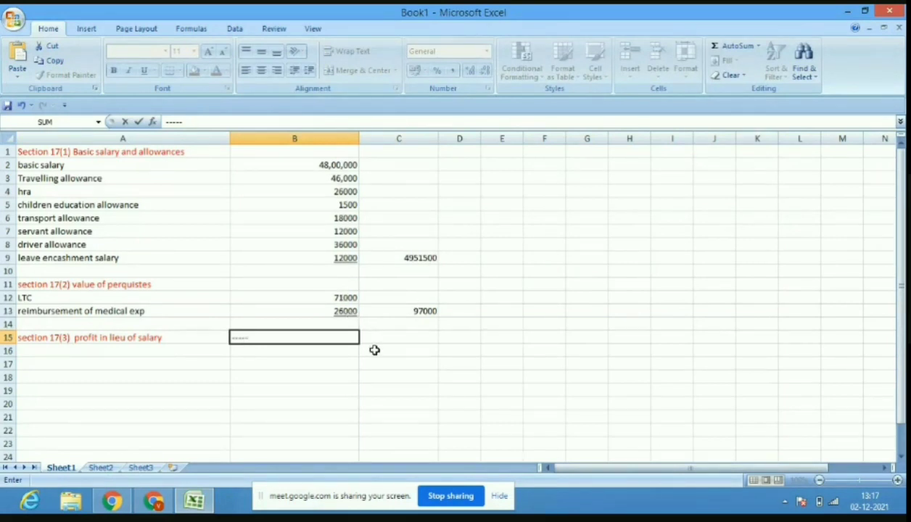
left_click(416, 338)
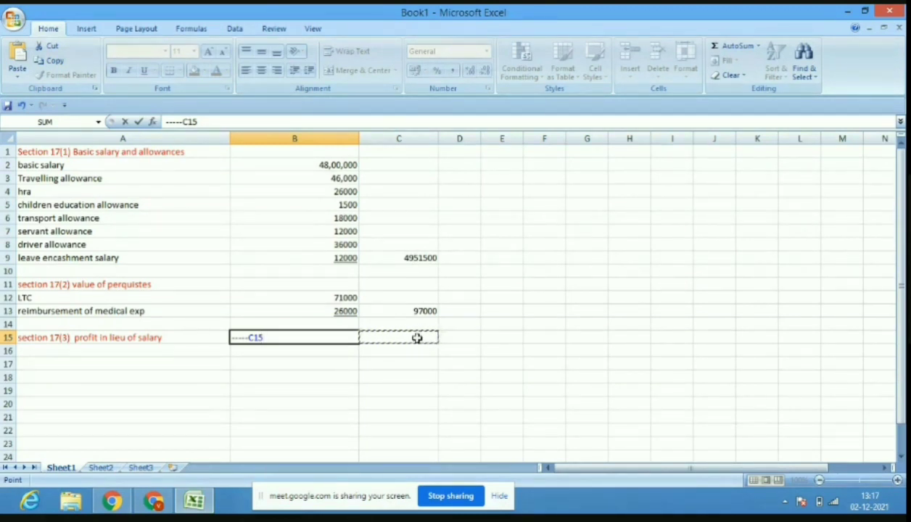
type("5")
key("BackSpace")
key("BackSpace")
key("BackSpace")
key("BackSpace")
left_click(416, 338)
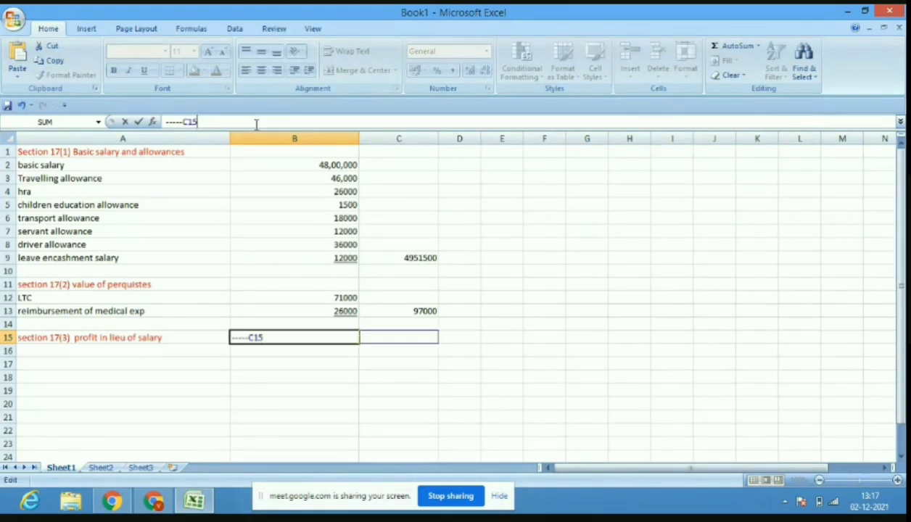
key("BackSpace")
key("BackSpace")
key("BackSpace")
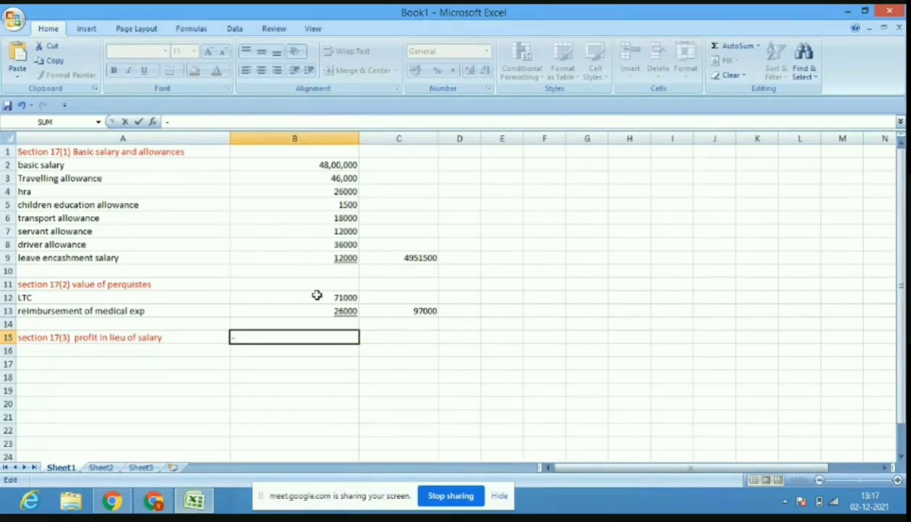
left_click(389, 360)
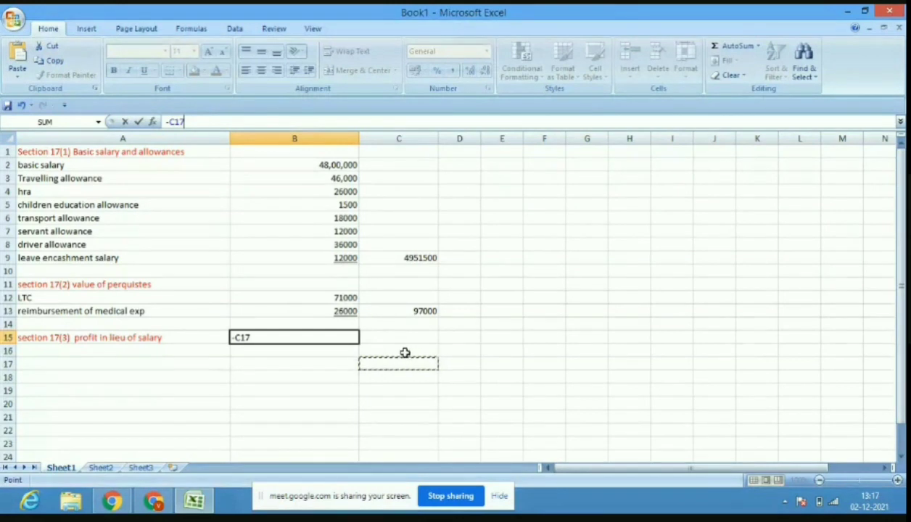
key("BackSpace")
key("BackSpace")
key("BackSpace")
key("BackSpace")
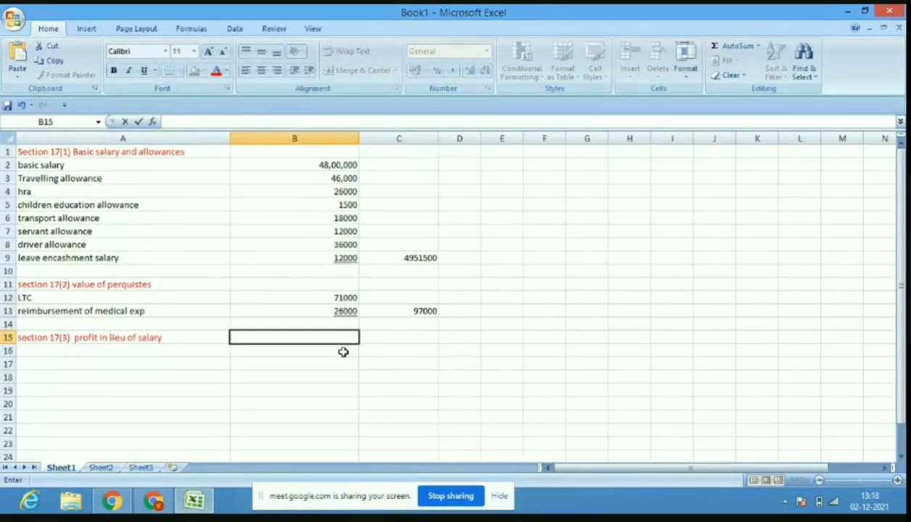
left_click(343, 351)
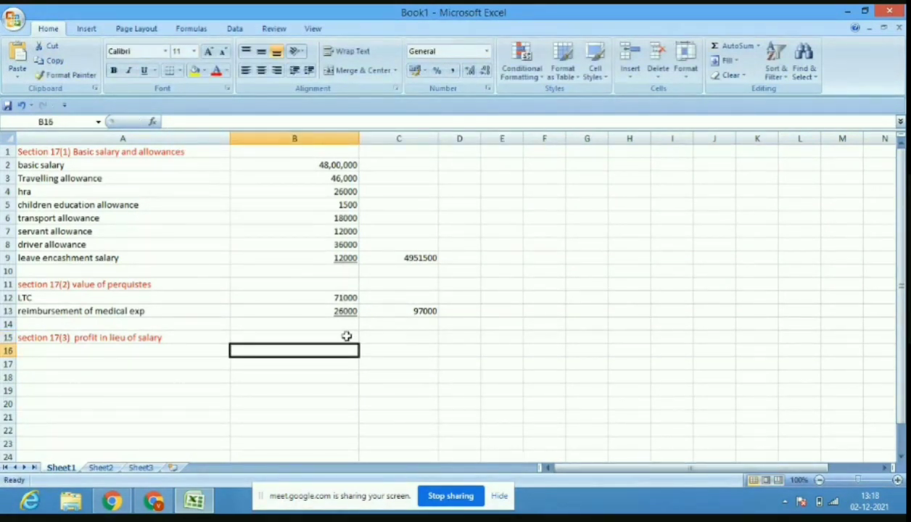
left_click(348, 336)
type("nil")
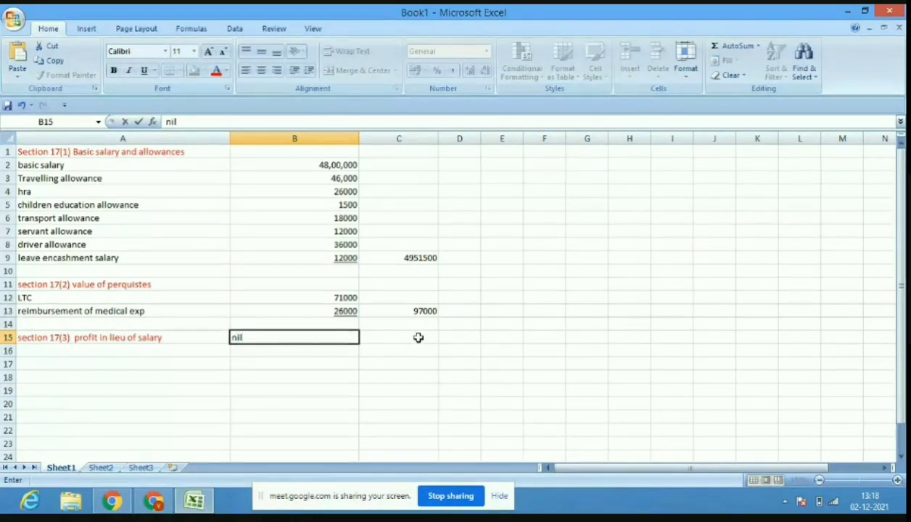
left_click(417, 337)
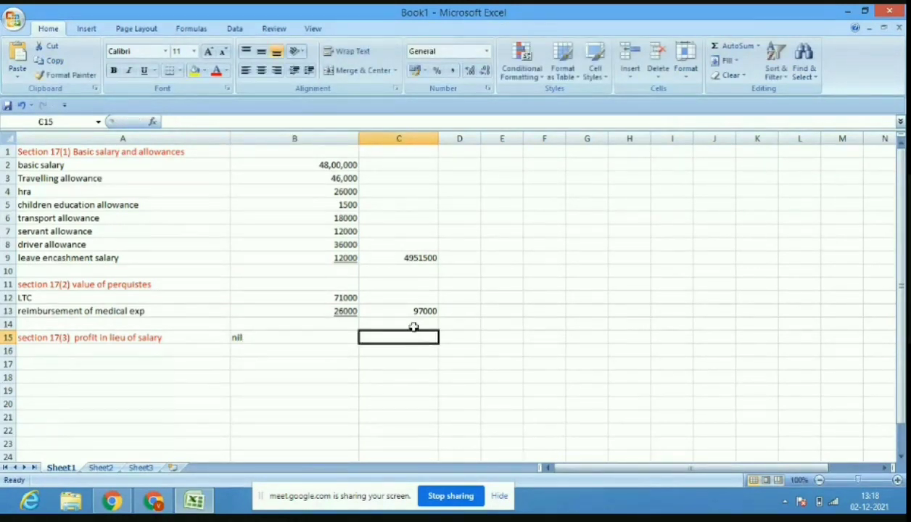
Underline C14 and enter the salary total 50,48,500 in C15.
left_click(404, 322)
left_click(154, 71)
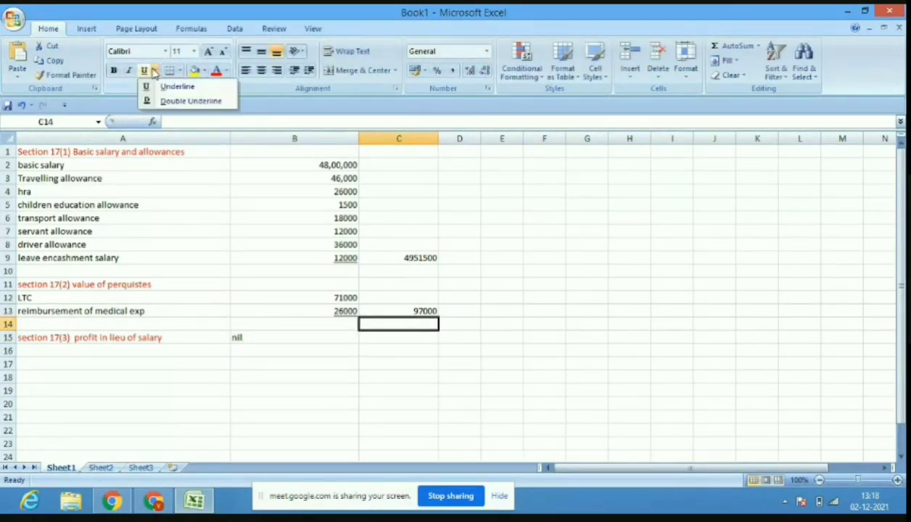
left_click(154, 71)
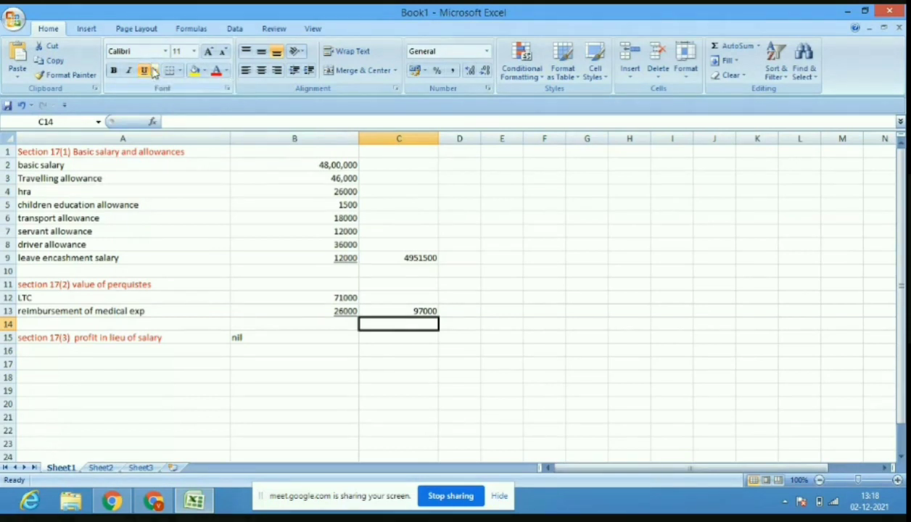
left_click(154, 71)
left_click(177, 86)
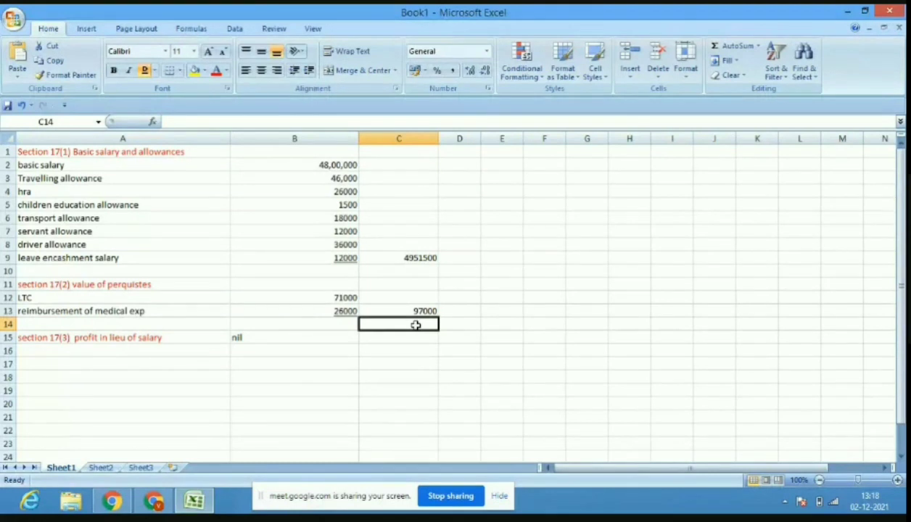
type(".")
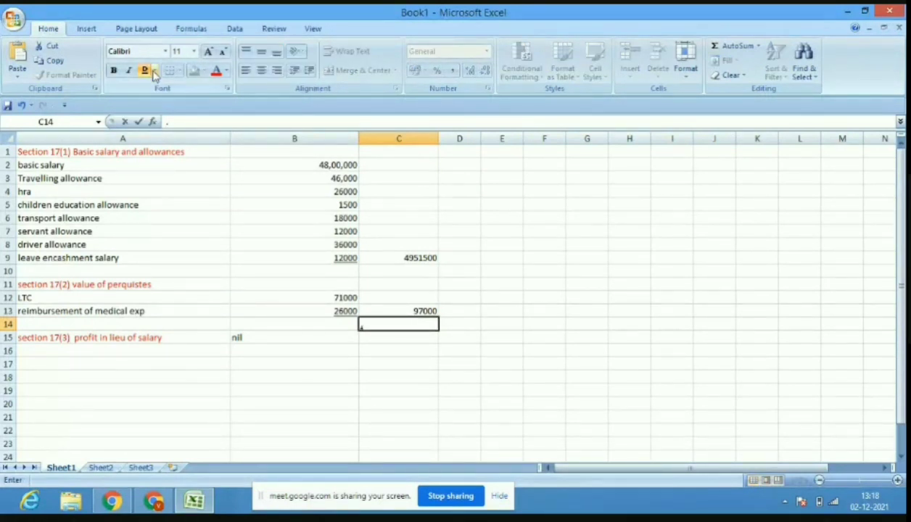
left_click(425, 343)
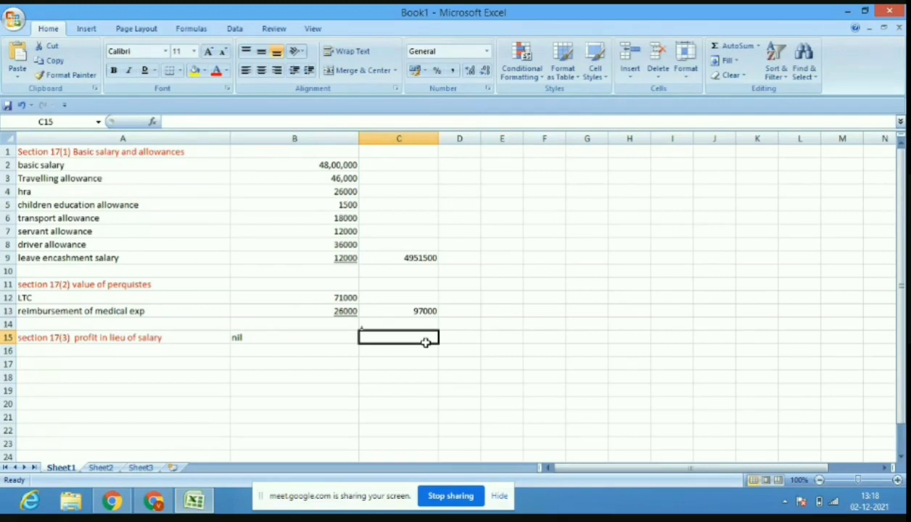
type("50")
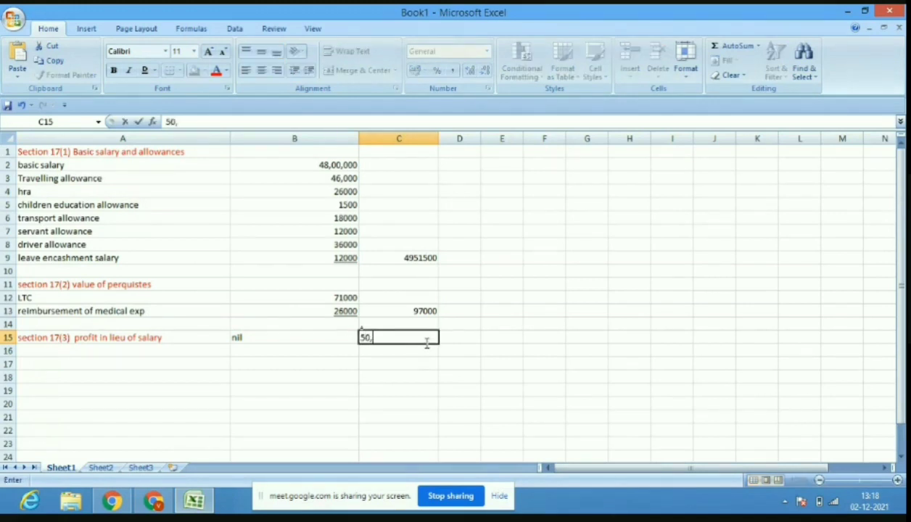
type(",48,500")
left_click(455, 385)
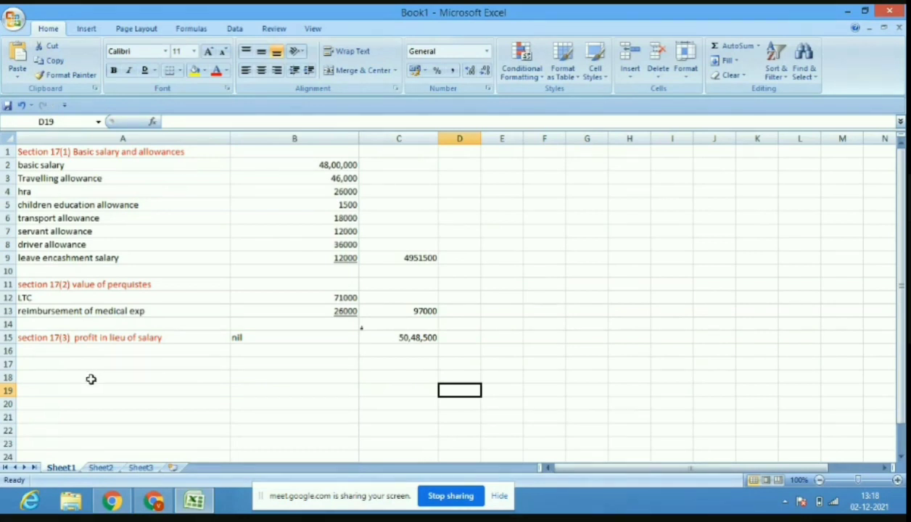
Type the heading 'exemptions under section 10' in A17.
left_click(65, 362)
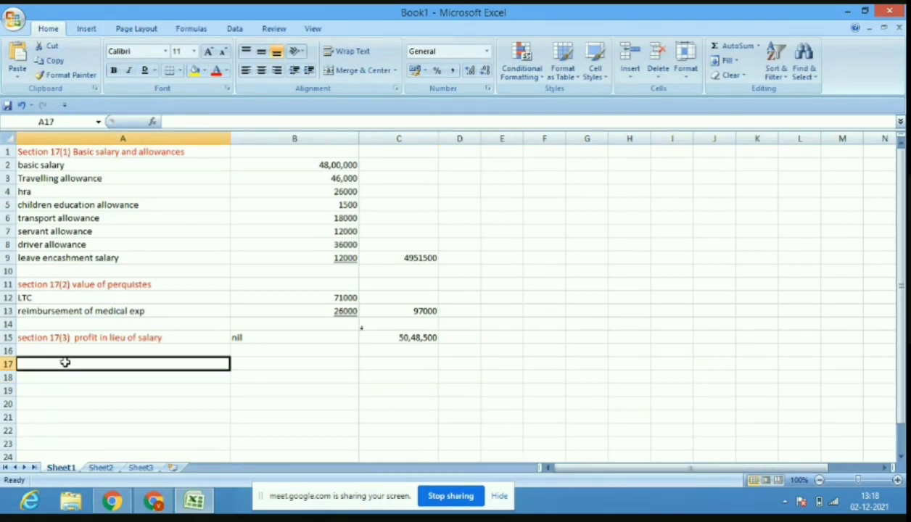
type("ex")
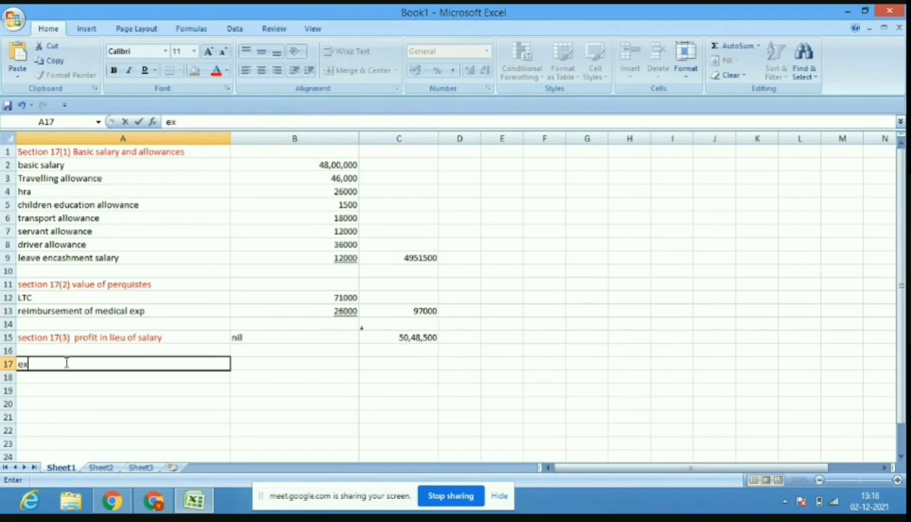
type("emption")
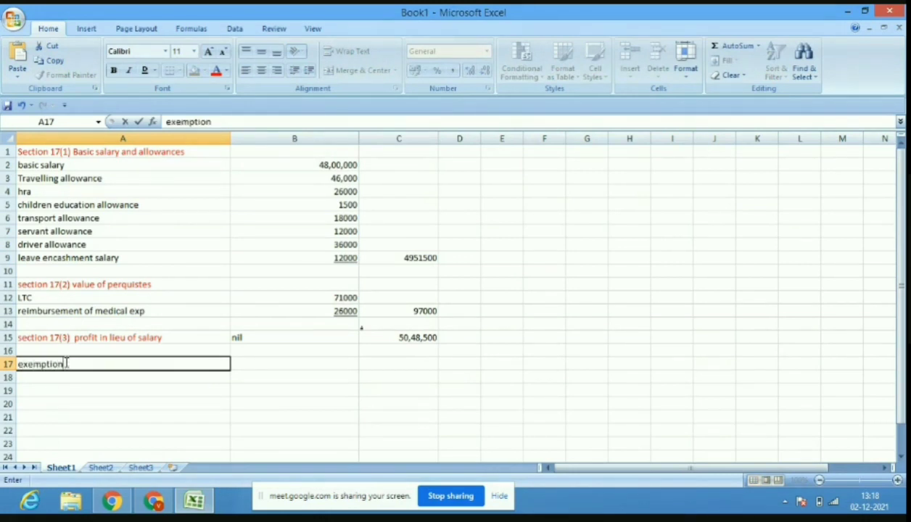
type("s under ")
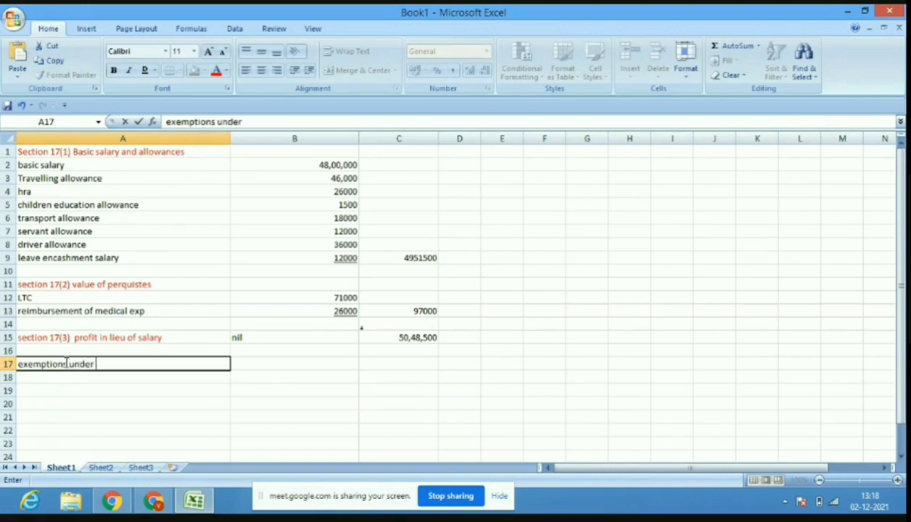
type("section 10")
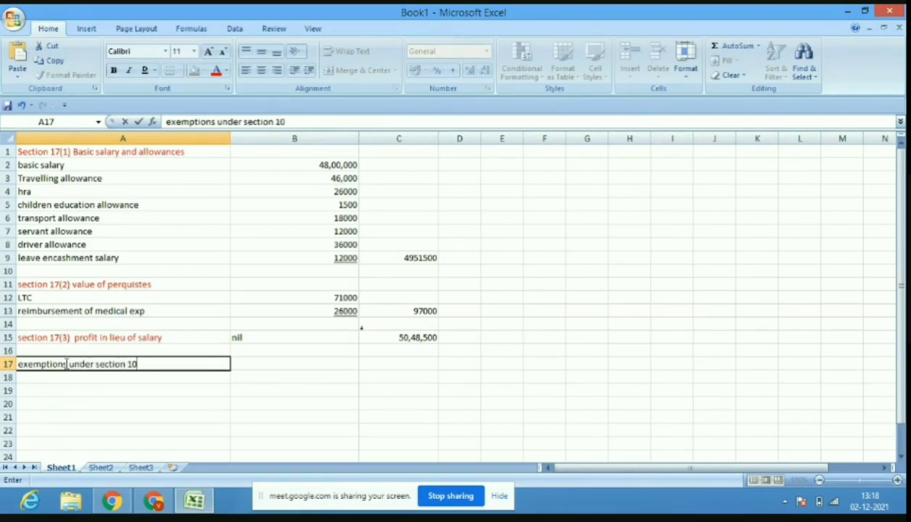
left_click(75, 381)
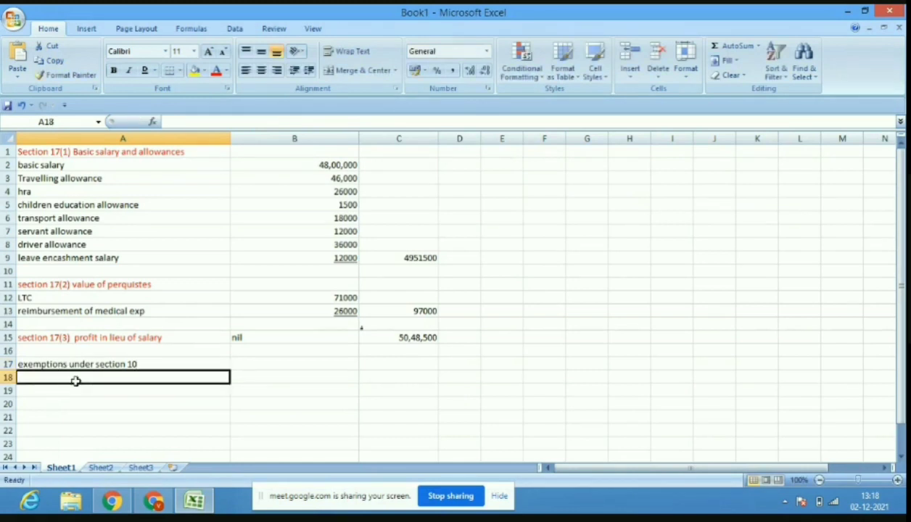
List ltc at 42000 and cea at 1500 in rows 18–19.
type("It")
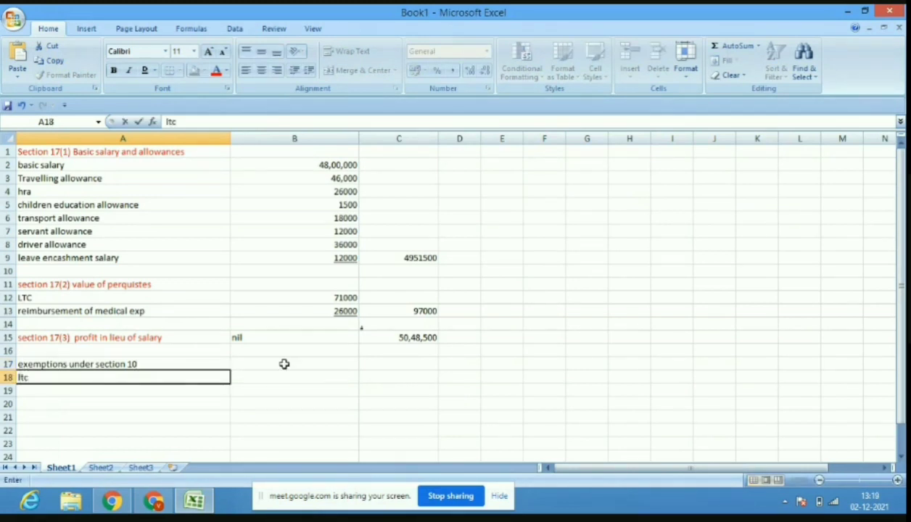
left_click(304, 376)
type("42000")
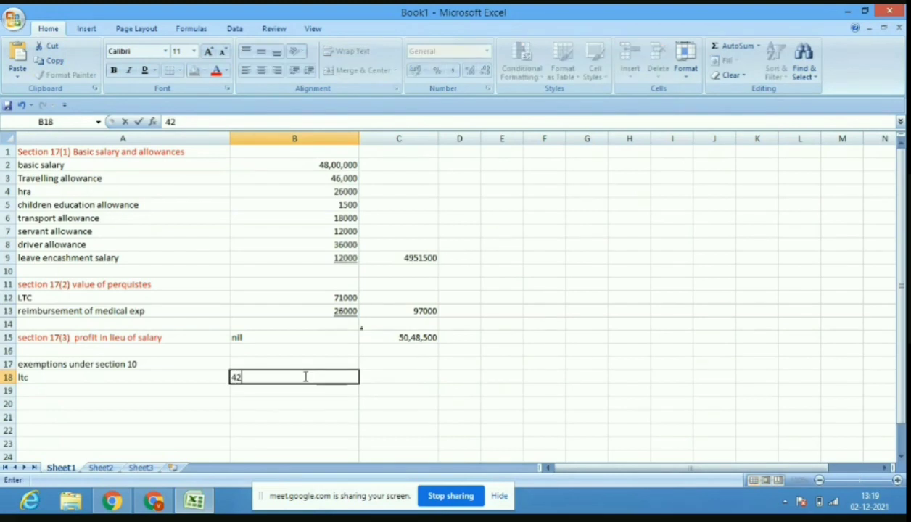
left_click(107, 392)
type("cea")
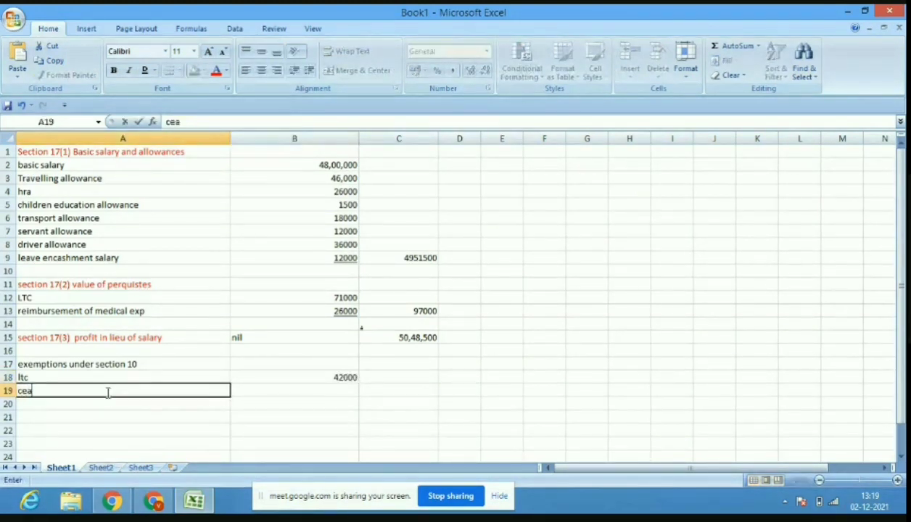
left_click(305, 390)
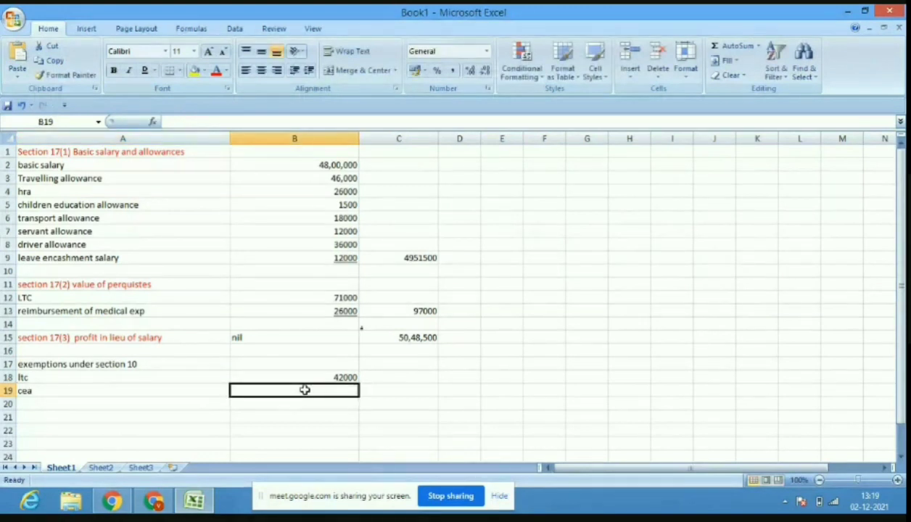
type("16")
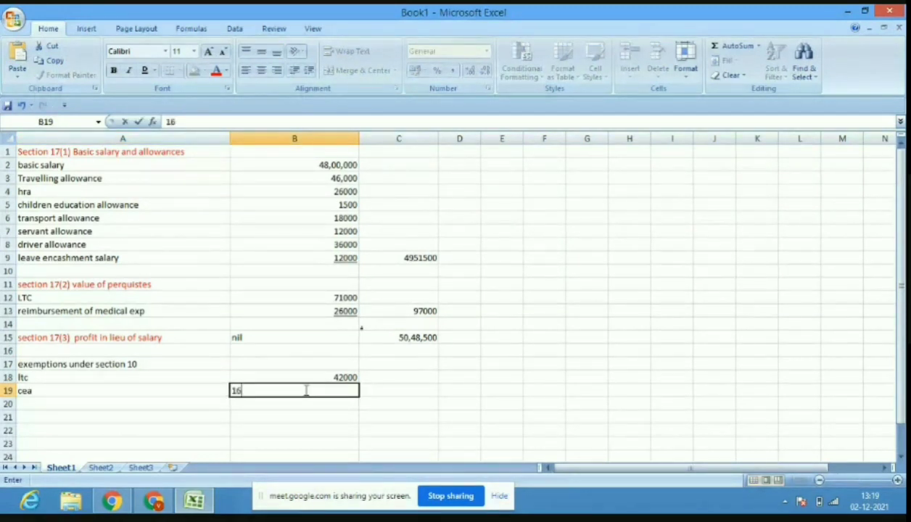
key("BackSpace")
type("500")
left_click(163, 404)
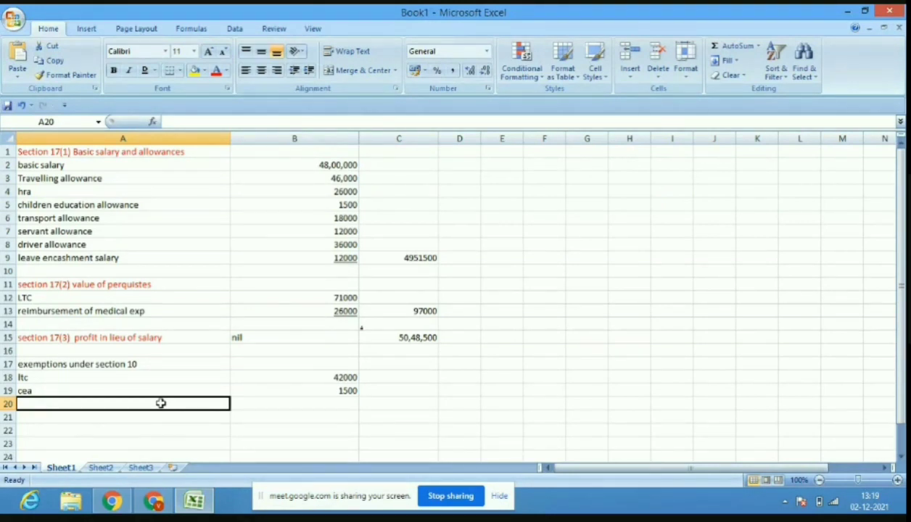
Change the ltc exemption amount in B18 to 56000.
left_click(347, 378)
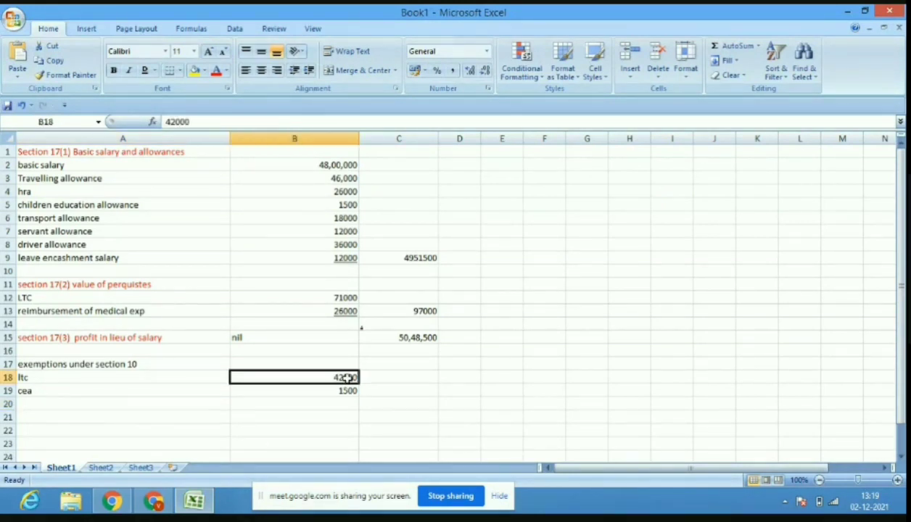
type("56")
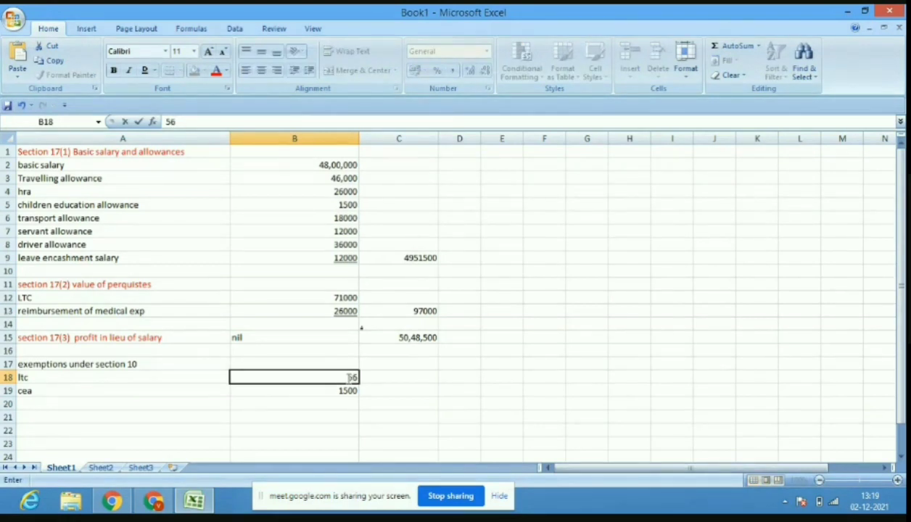
type("000")
left_click(114, 405)
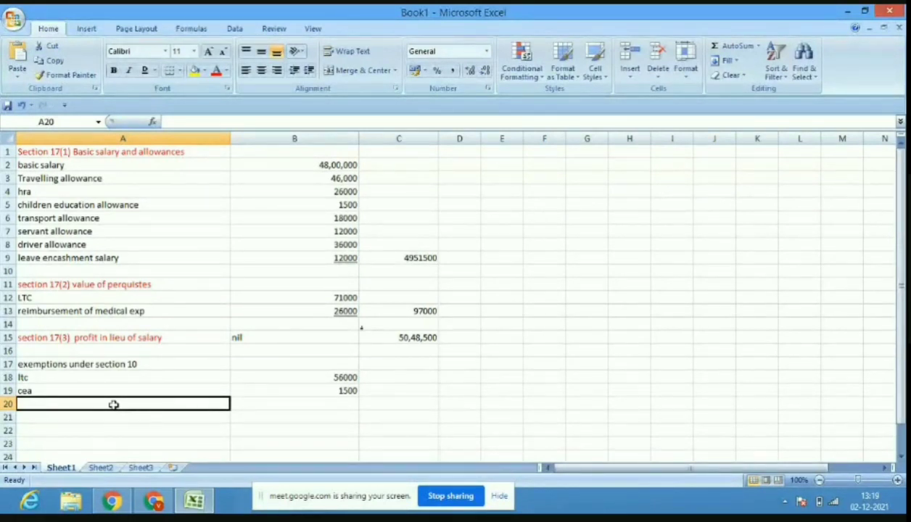
Add a travelling allowance row at 42000 and rename cea to 'children education allowance'.
type("travelli")
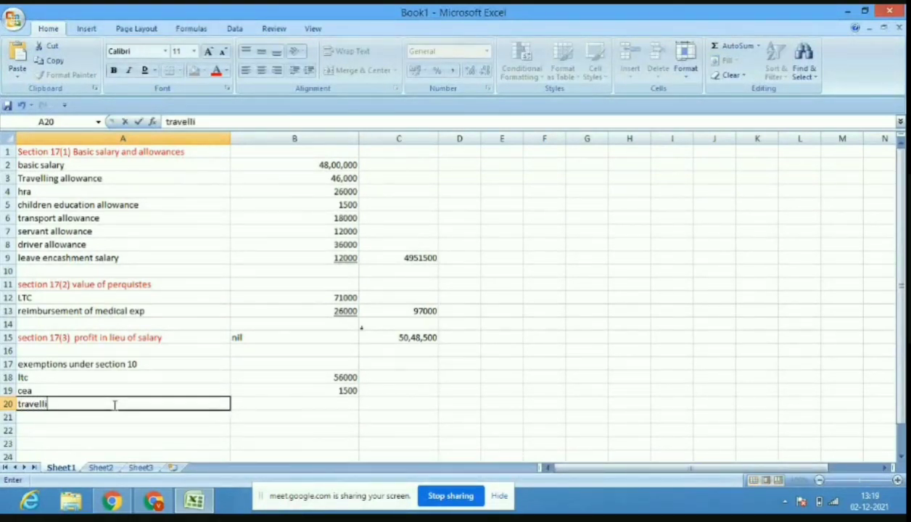
type("ng al")
type("lowa")
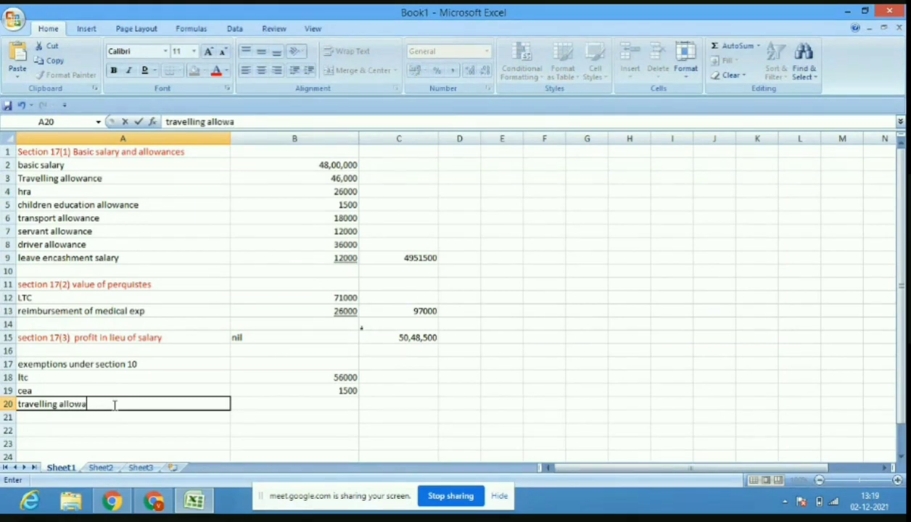
type("nce")
left_click(311, 405)
type("42000")
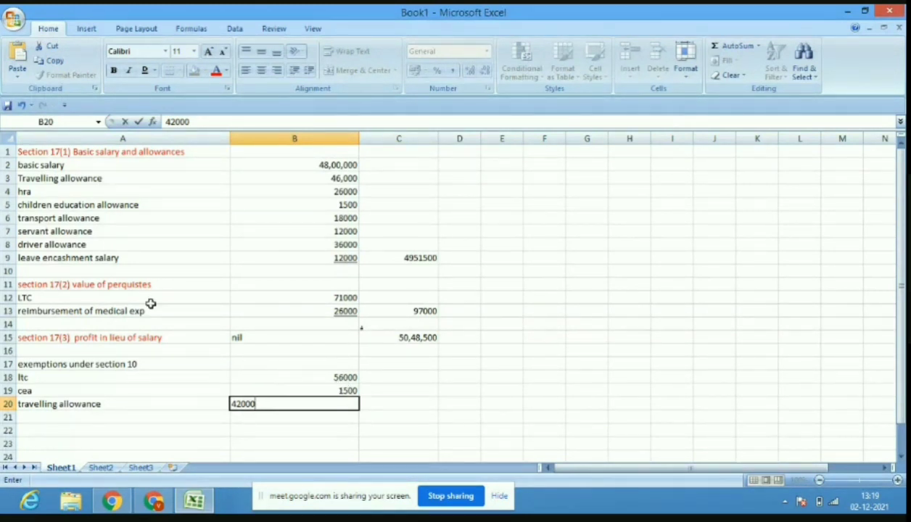
left_click(94, 393)
type("ch")
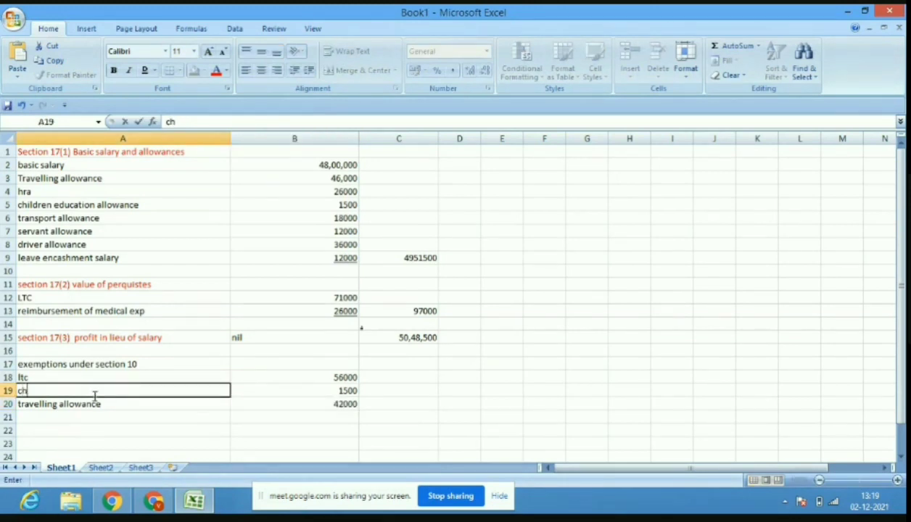
type("ildren educayt")
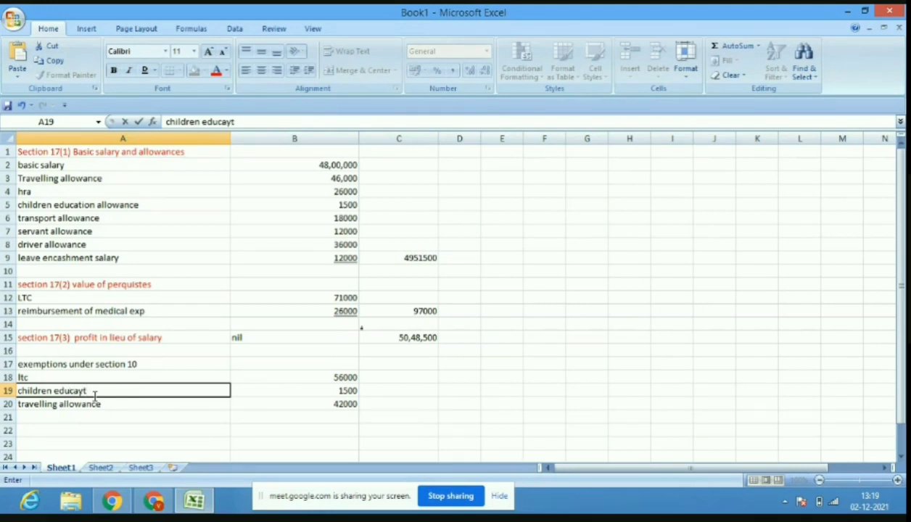
key("BackSpace")
key("BackSpace")
type("tion allowance")
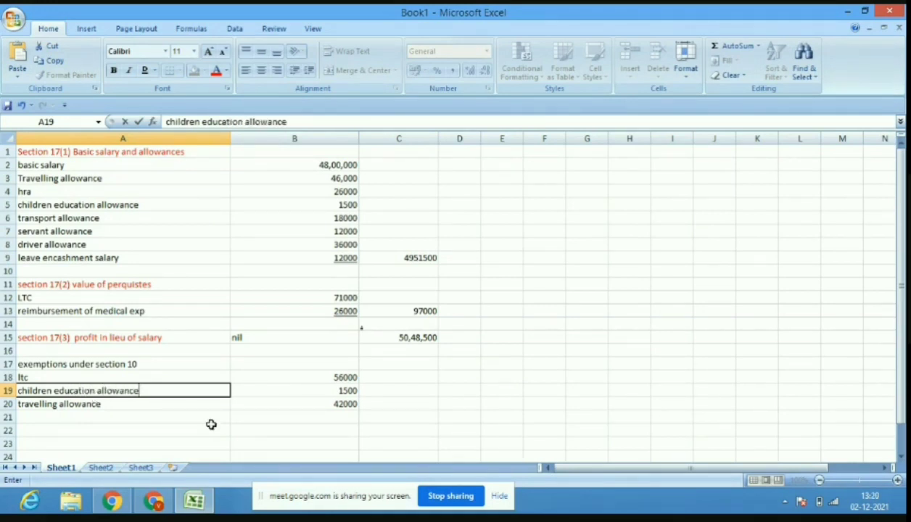
left_click(346, 404)
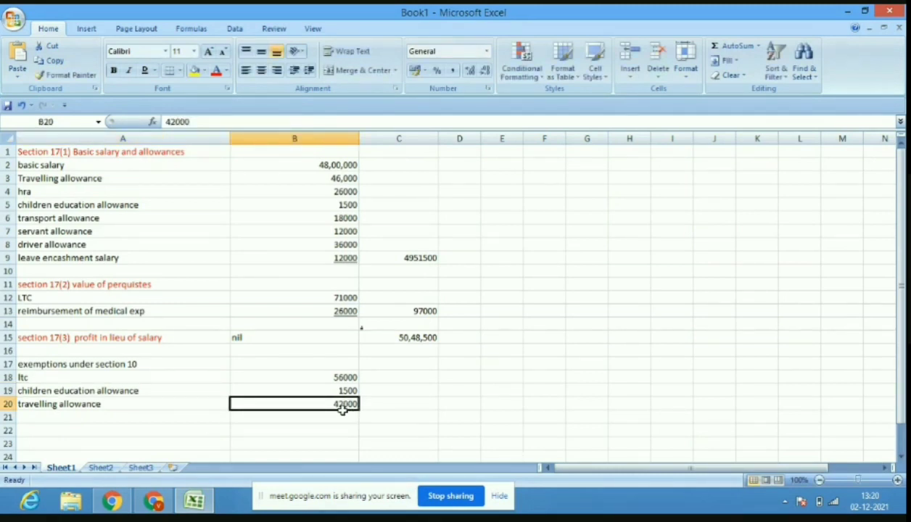
Underline the 42000 exemption, then enter 99500 in C20 and 4949000 in C21.
left_click(145, 70)
left_click(412, 398)
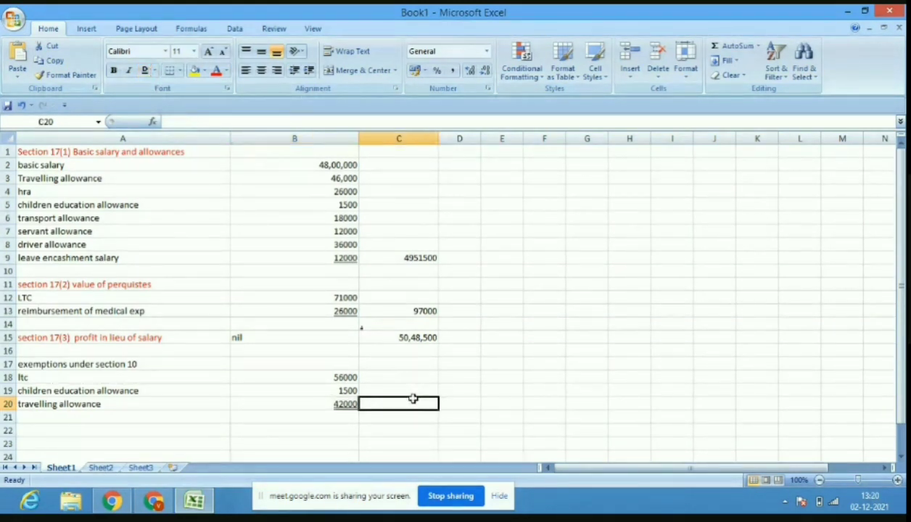
type("99500")
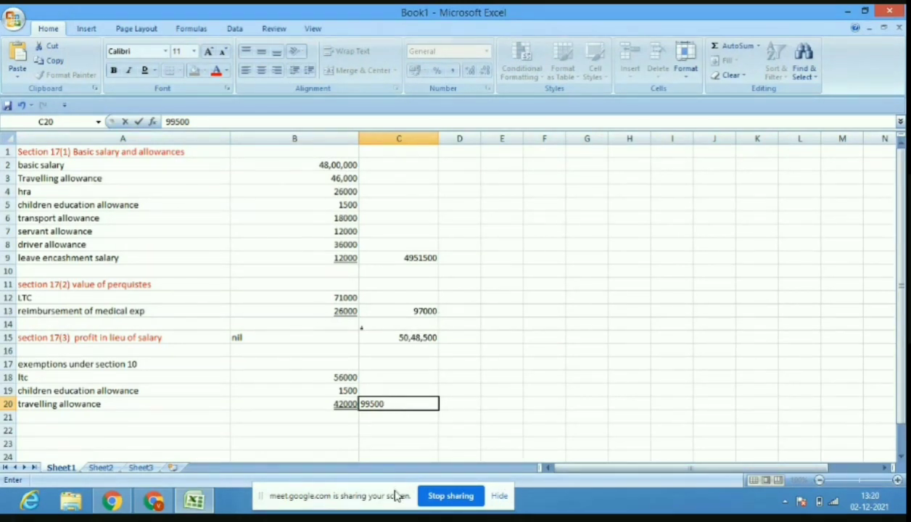
left_click(381, 418)
type("494")
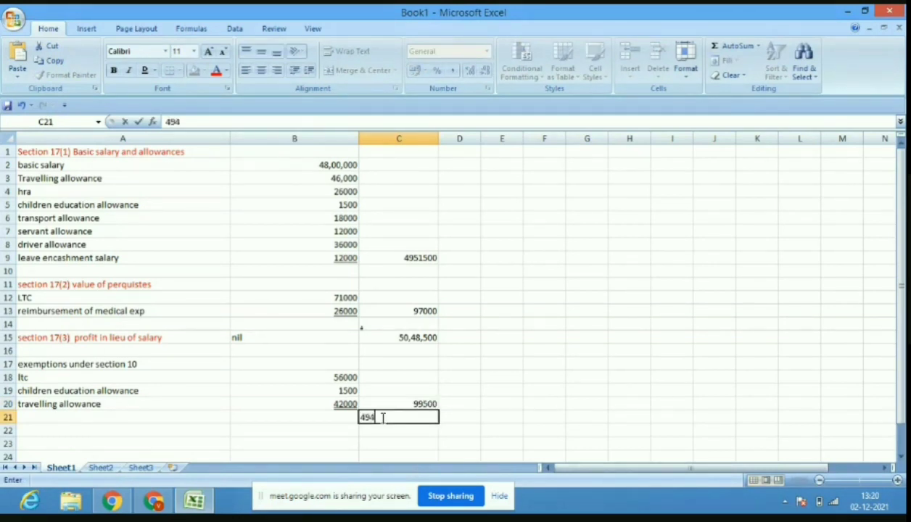
type("9000")
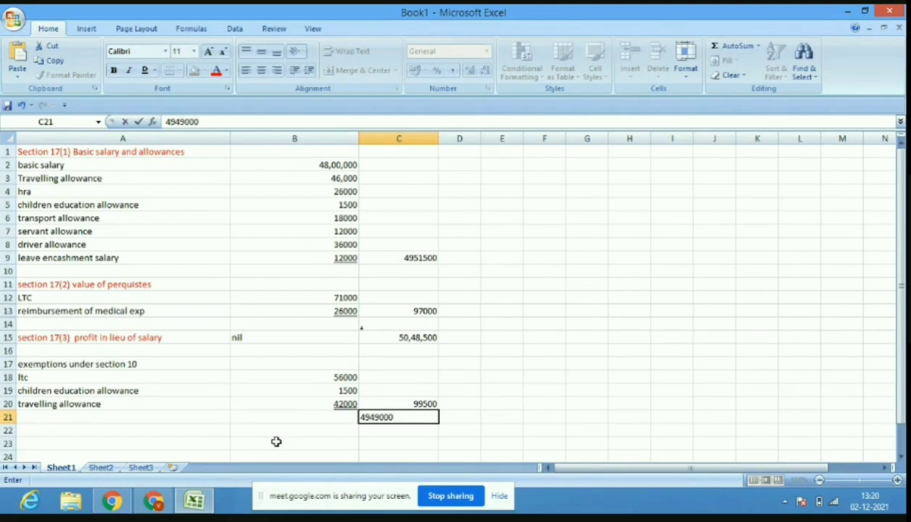
Colour the section 10 exemptions heading in A17 light green.
left_click(98, 367)
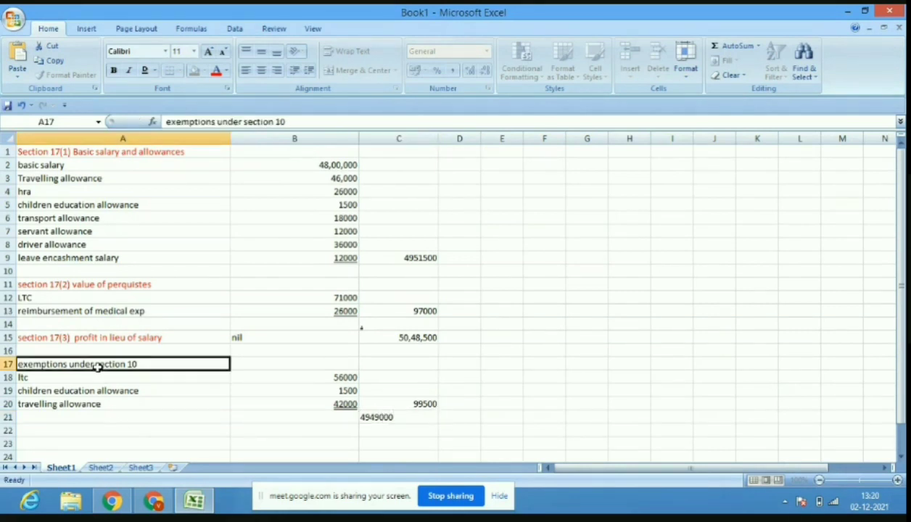
left_click(226, 72)
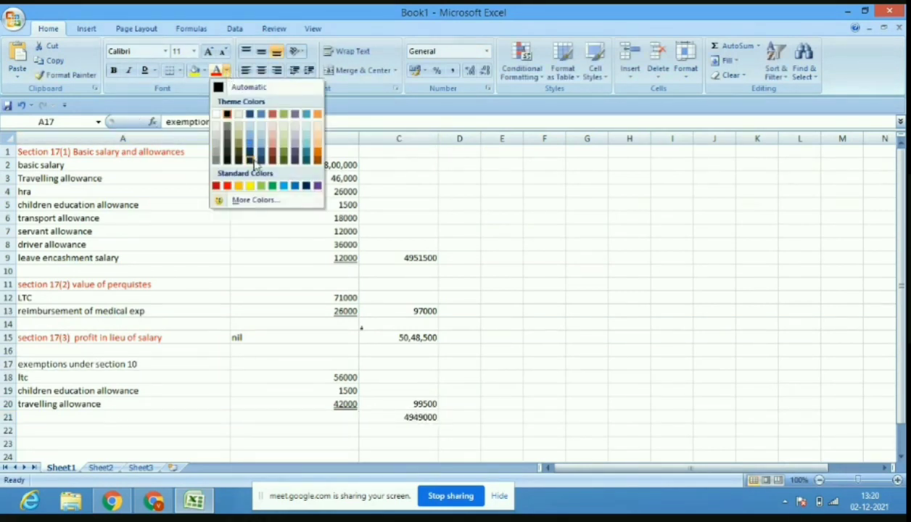
left_click(262, 186)
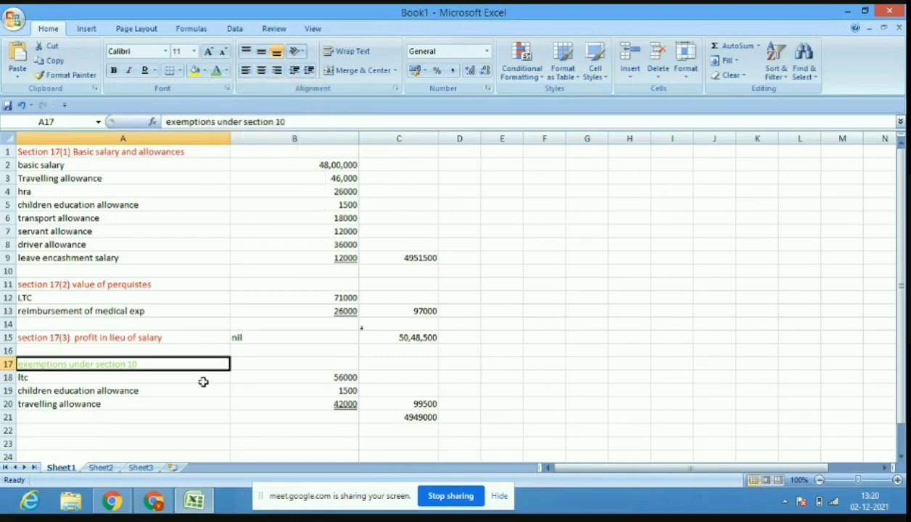
left_click(91, 433)
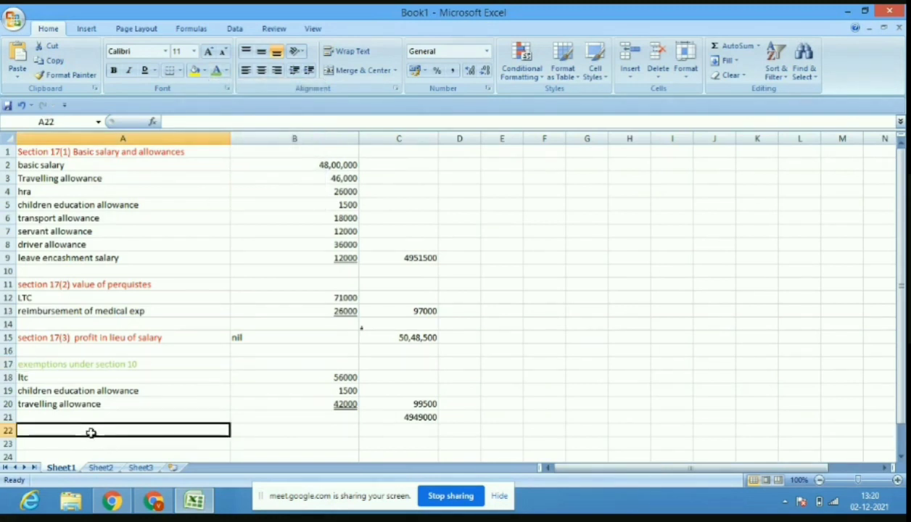
Type the label 'standard deduction' in A22.
type("deduc")
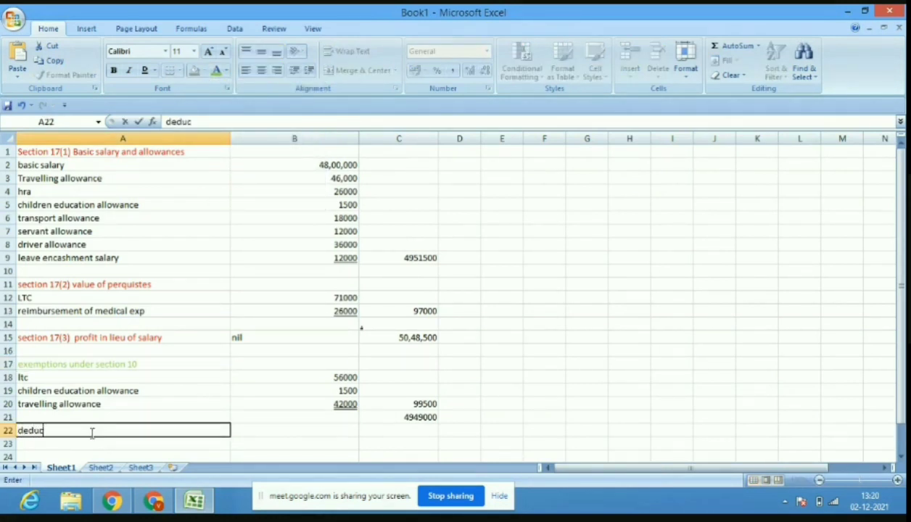
key("BackSpace")
key("BackSpace")
key("BackSpace")
key("BackSpace")
type("standard ")
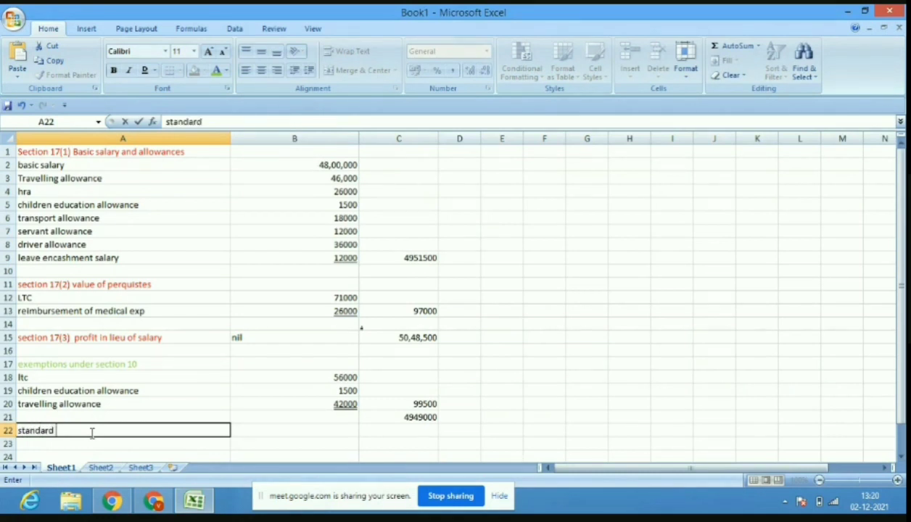
type("deduction")
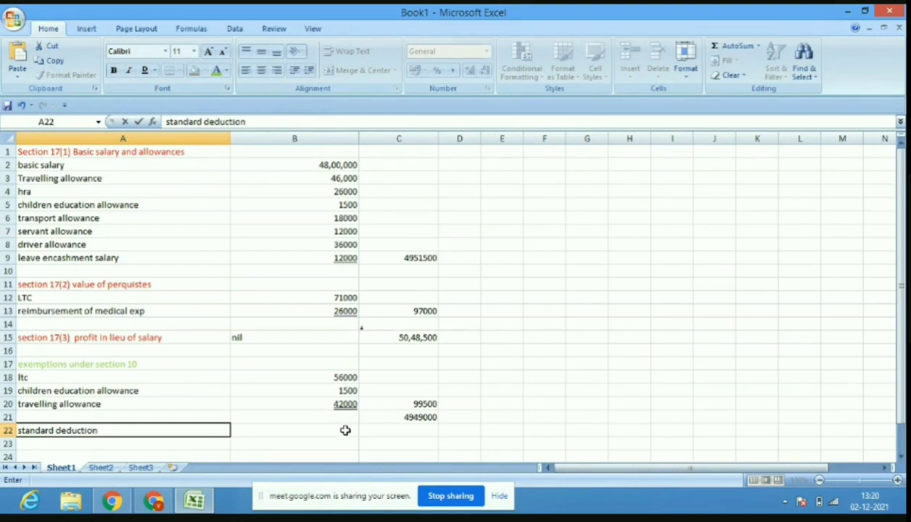
left_click(427, 423)
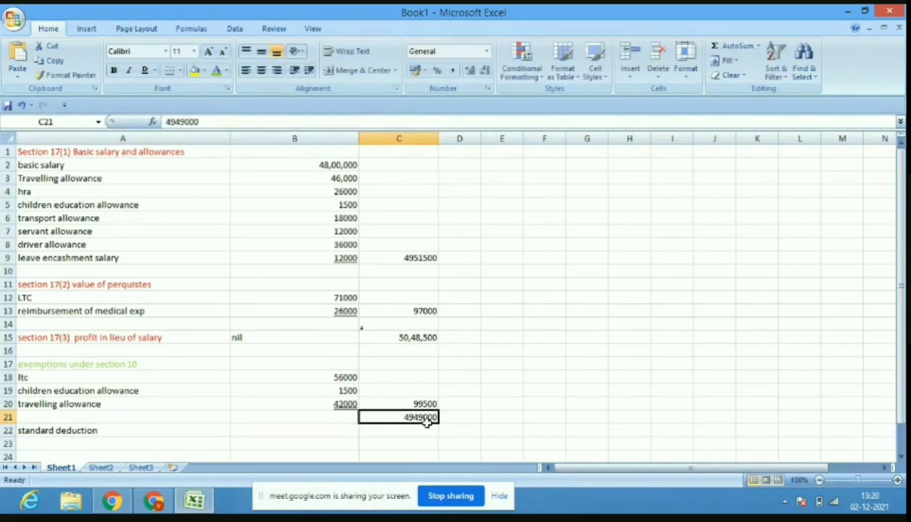
Enter an underlined 50000 deduction in C22 and net salary 4899000 in C23.
left_click(426, 429)
type("50")
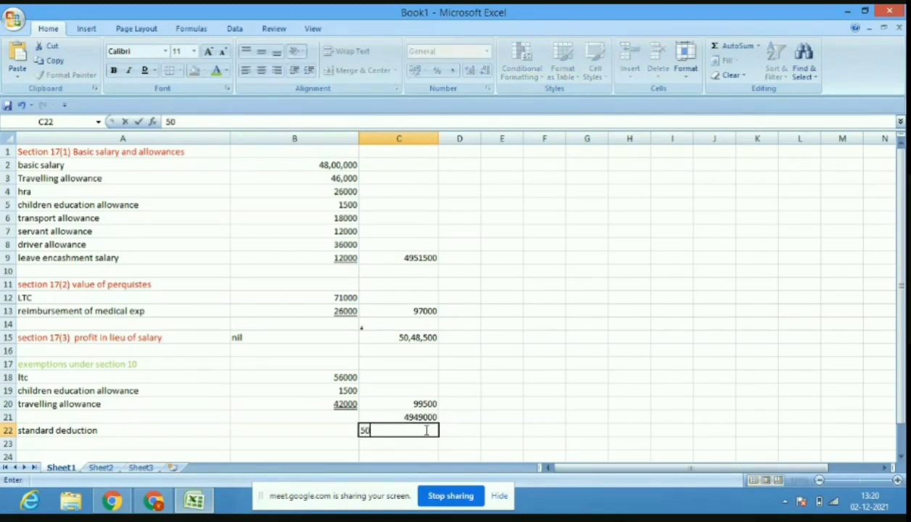
type("000")
left_click(145, 69)
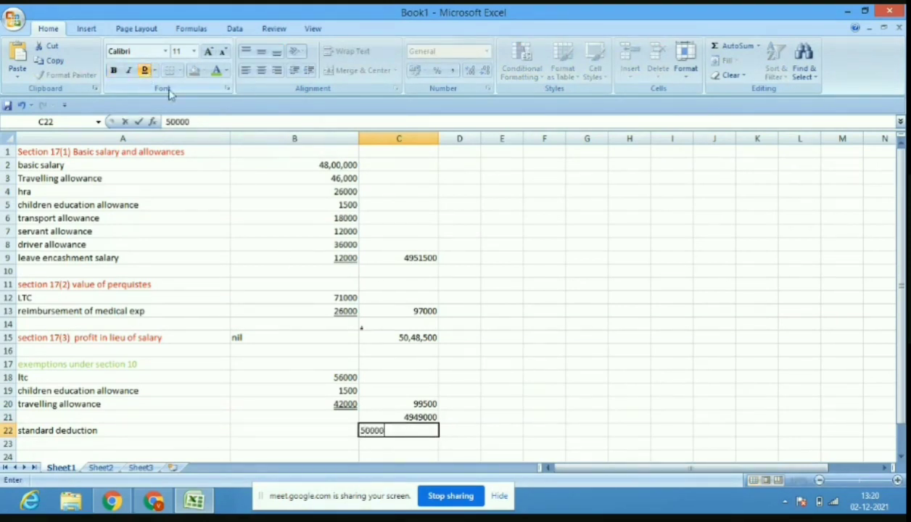
left_click(400, 442)
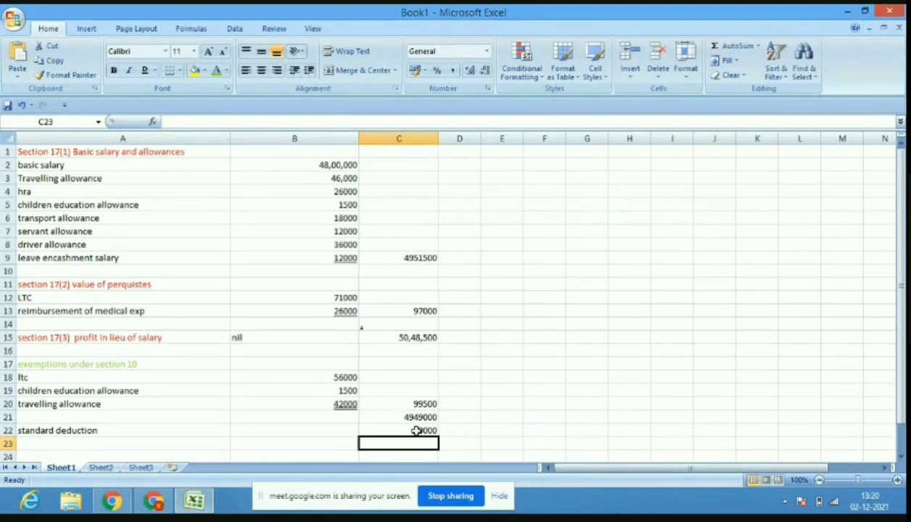
left_click(415, 430)
left_click(145, 71)
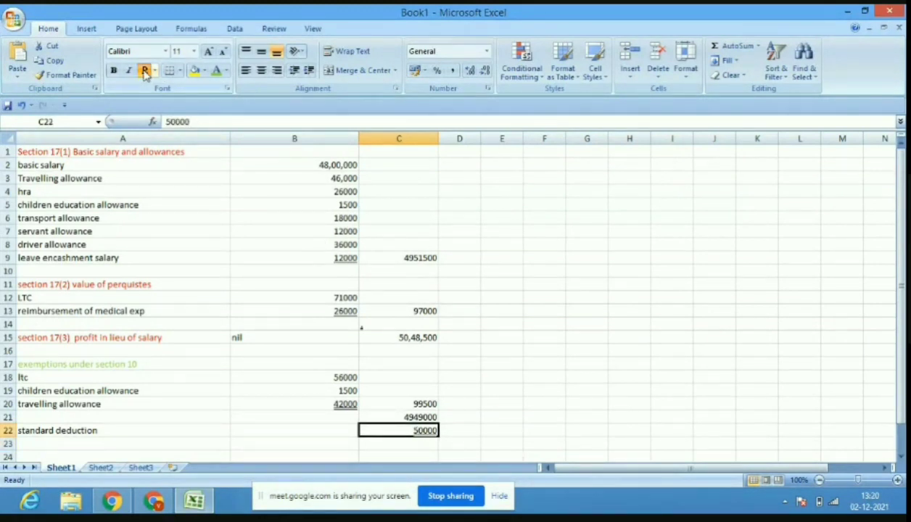
left_click(398, 444)
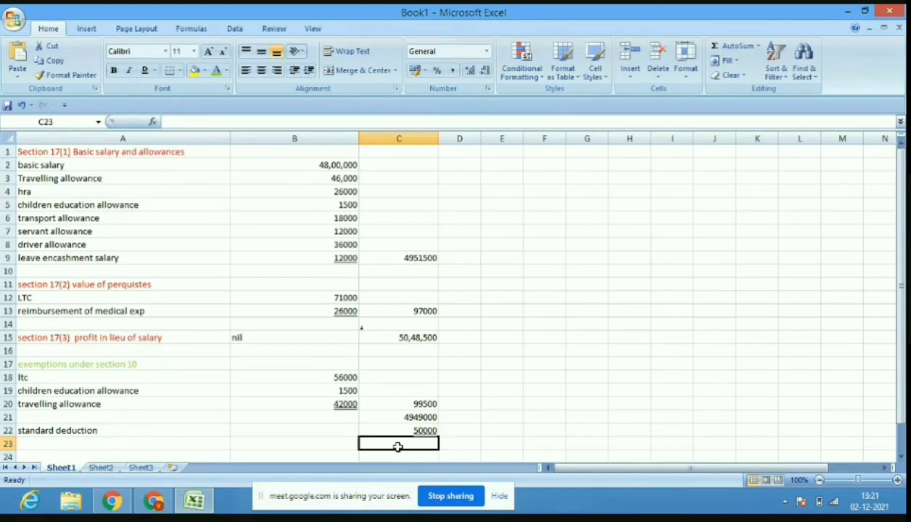
type("4")
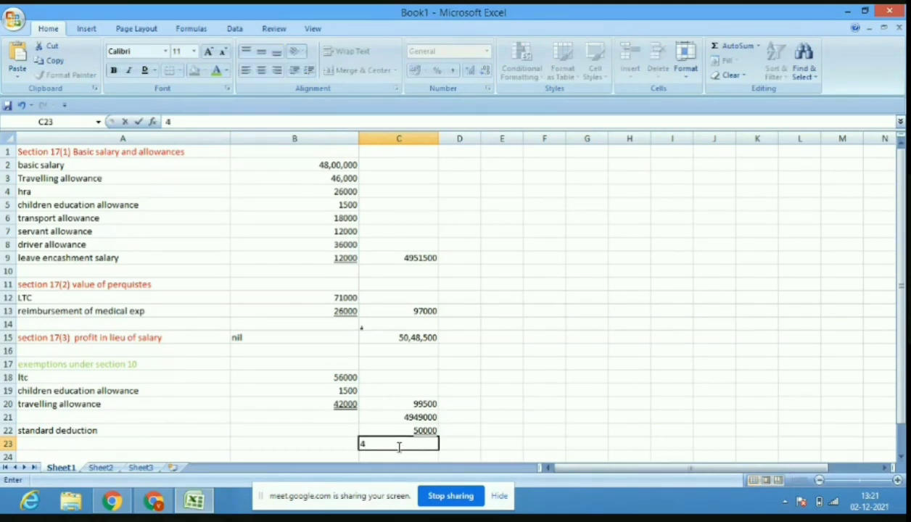
type("899000")
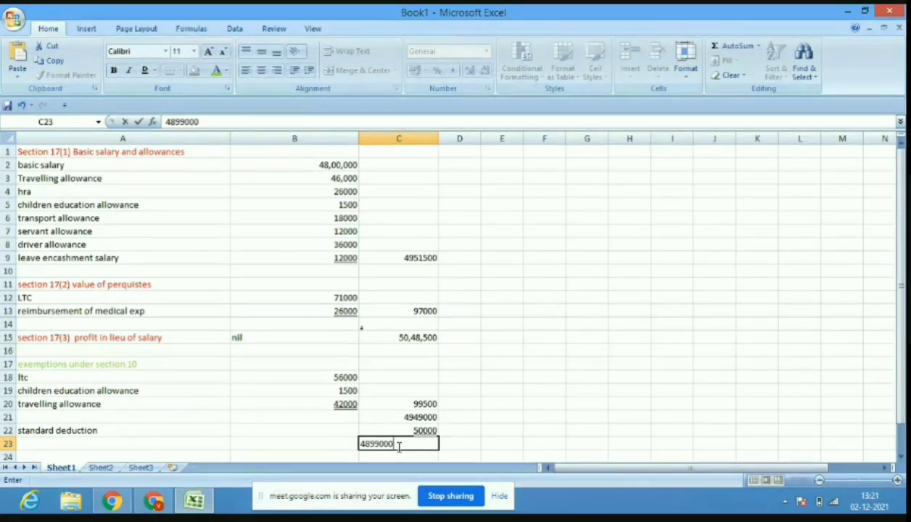
left_click_drag(904, 359, 904, 361)
Insert a blank entire row at the top of the sheet.
left_click(63, 150)
right_click(64, 151)
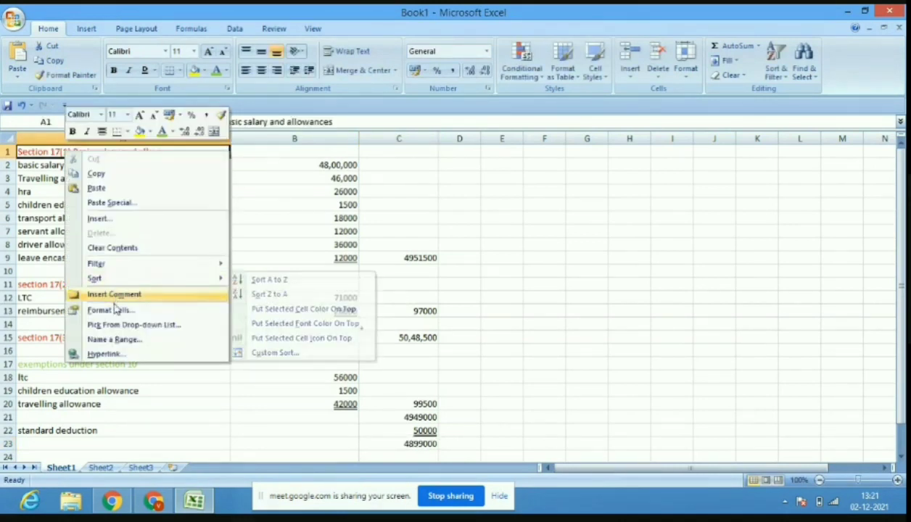
left_click(117, 221)
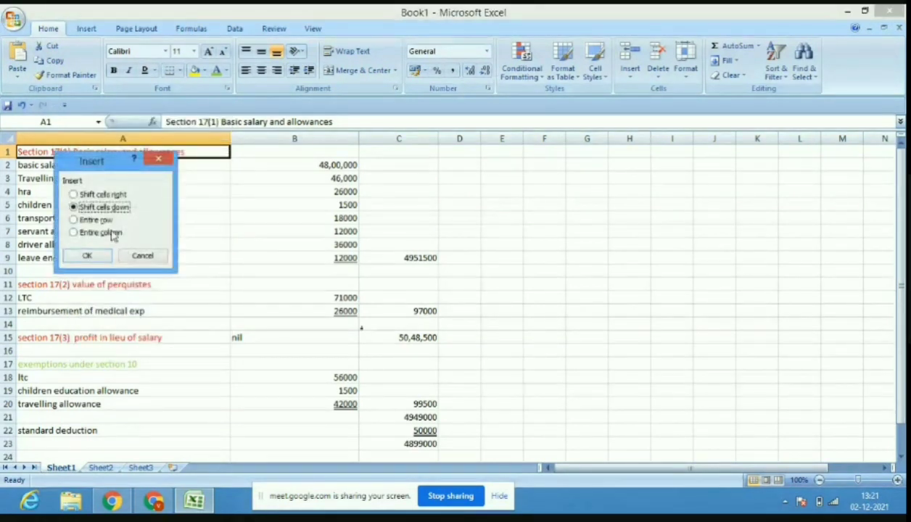
left_click(101, 220)
left_click(86, 255)
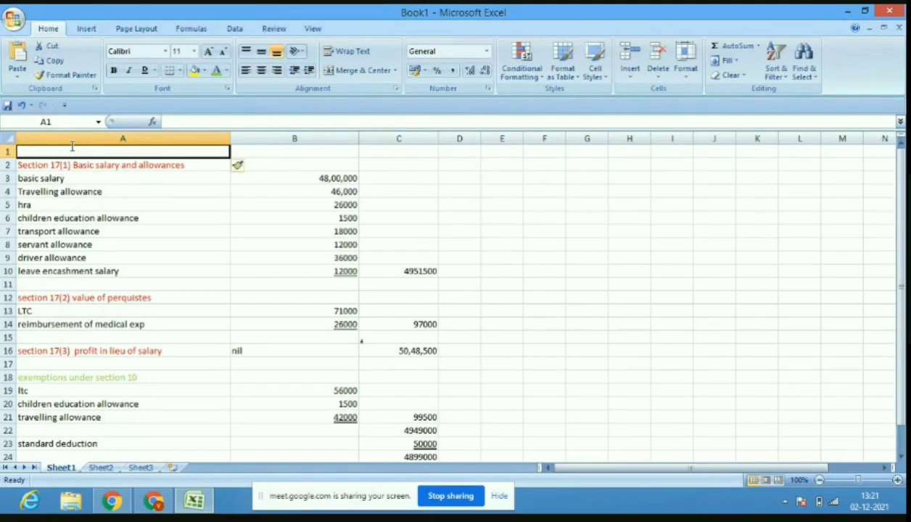
Type INCOME FROM SALARY in A1 and make it bold.
type("INCOME FRO")
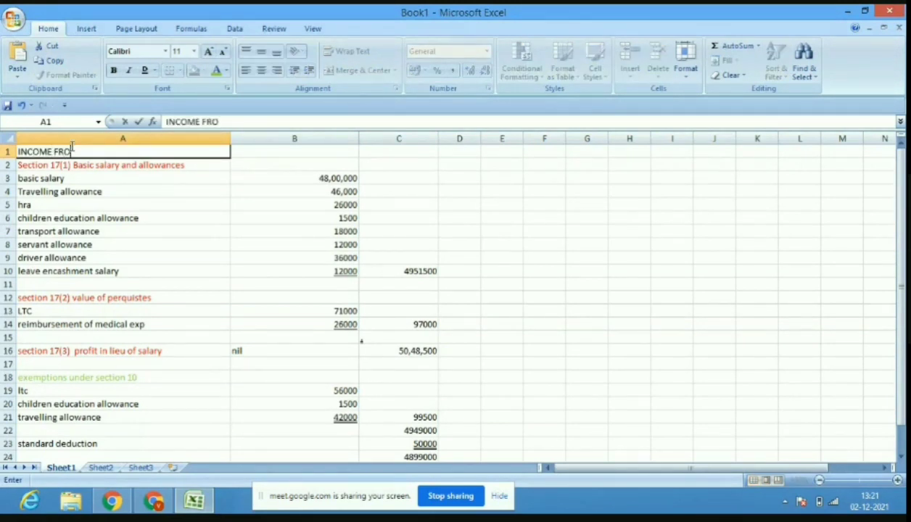
type("M SALARY")
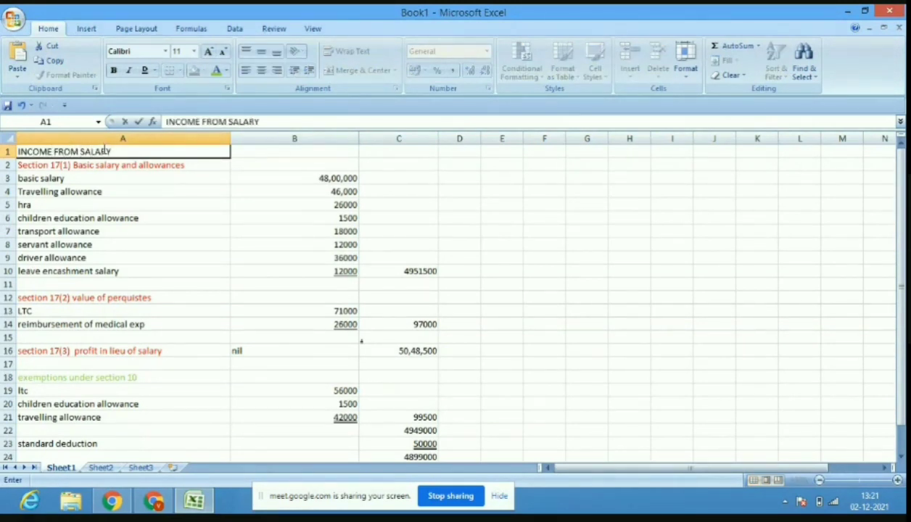
left_click(124, 154)
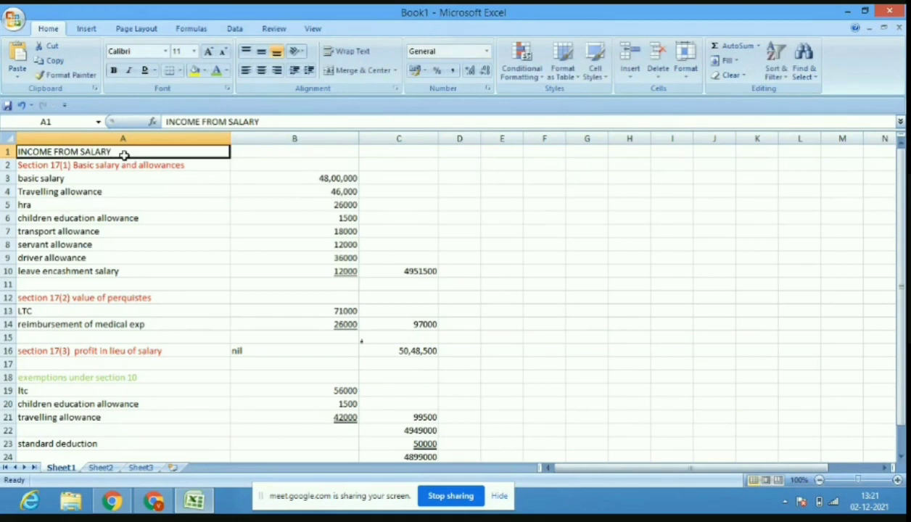
left_click_drag(269, 121, 164, 122)
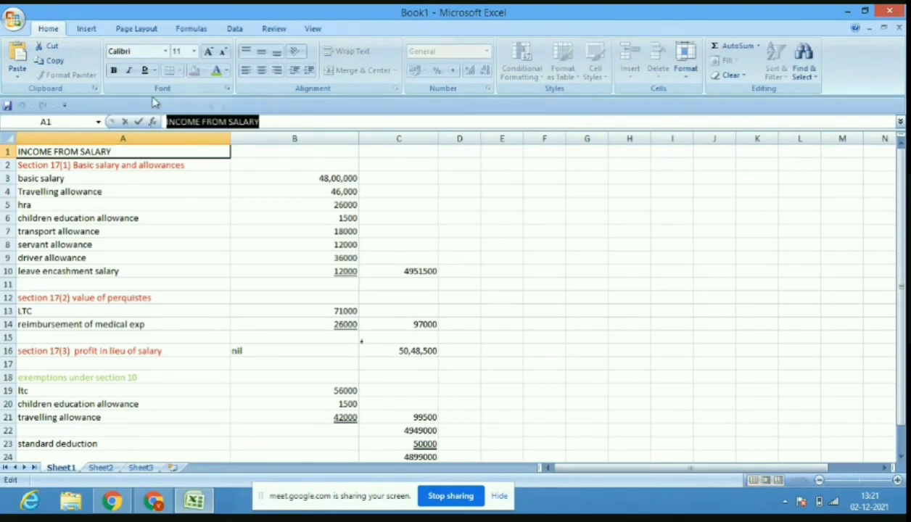
left_click(114, 71)
left_click(291, 245)
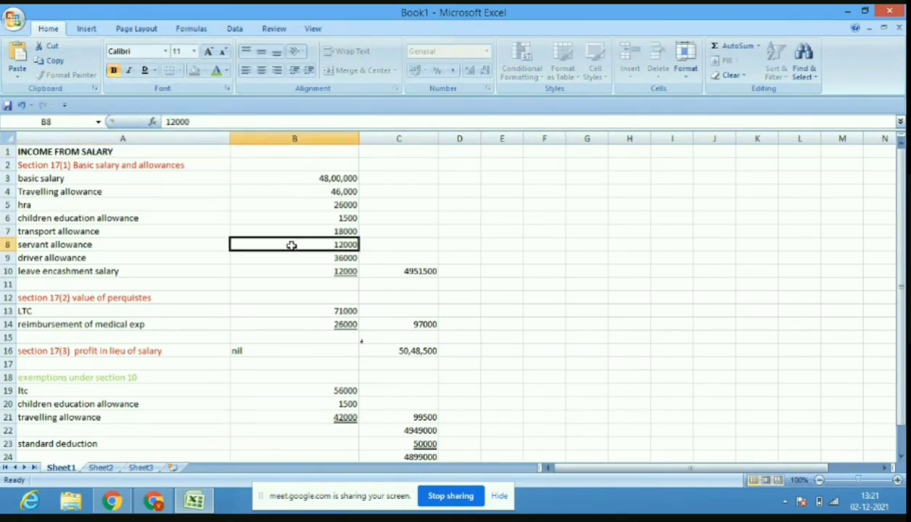
left_click_drag(903, 295, 902, 302)
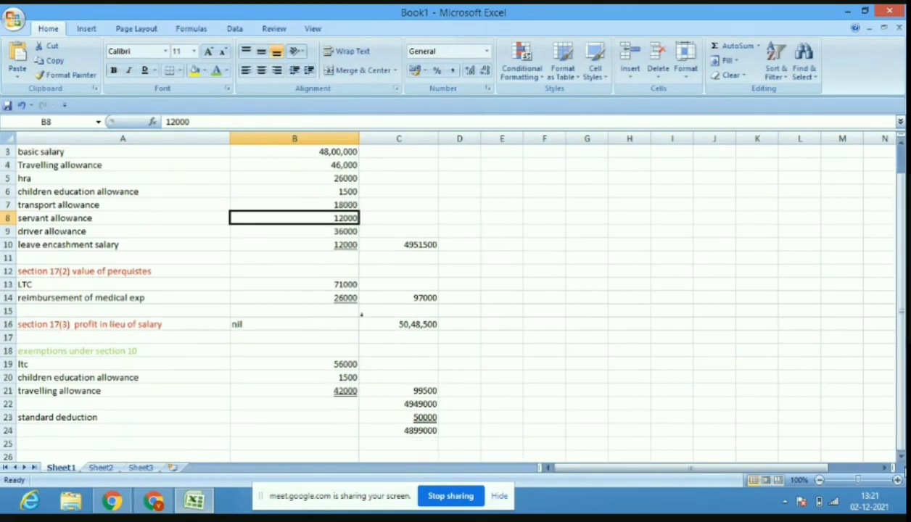
Type INCOME FROM HOUSE PROPERTY in A26 and begin the NET ANNUAL VALUE label in A28.
left_click(901, 457)
left_click_drag(903, 458, 903, 458)
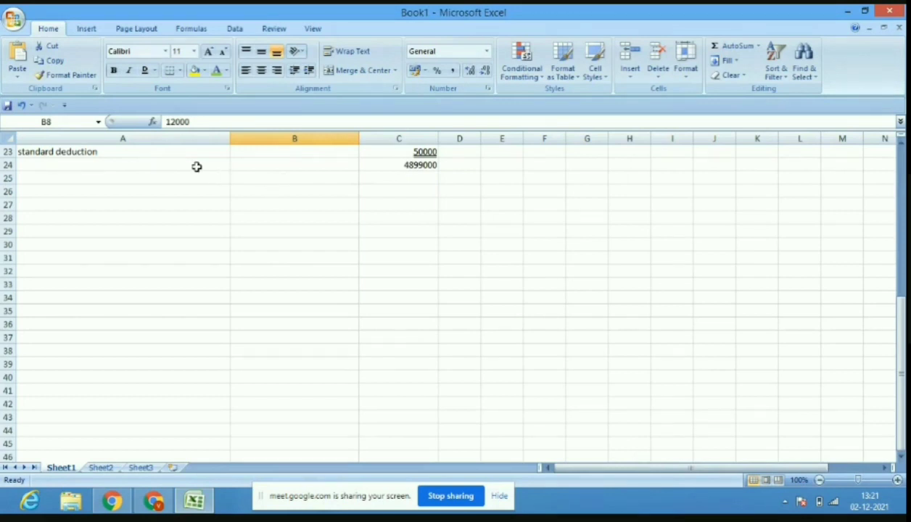
left_click(178, 193)
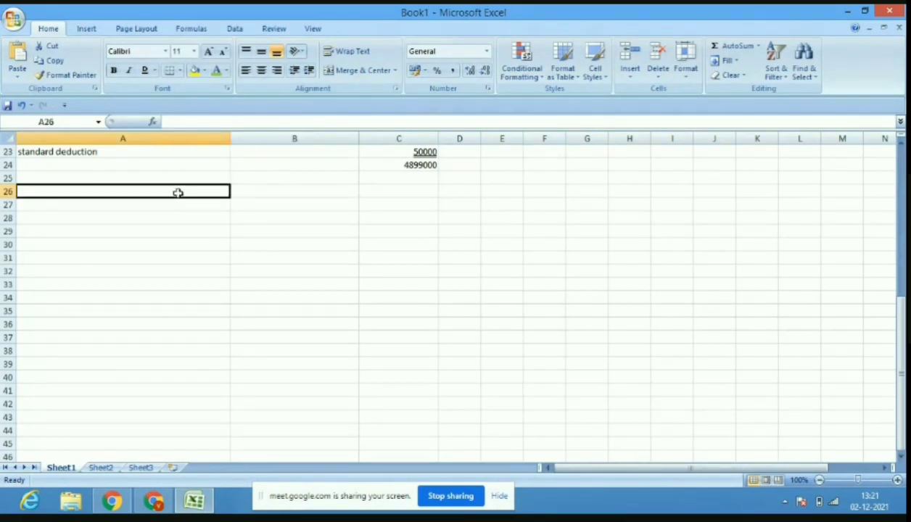
type("IN")
key("BackSpace")
key("BackSpace")
type("IN")
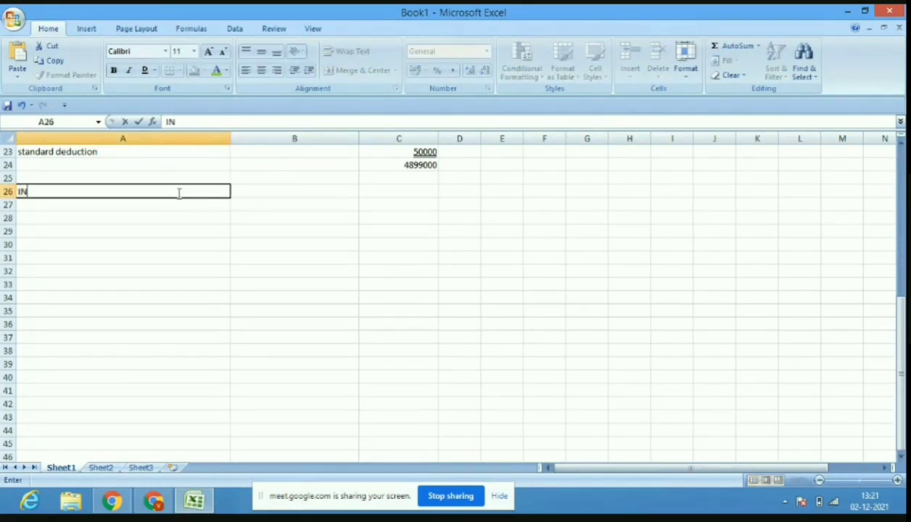
type("COME FROM ")
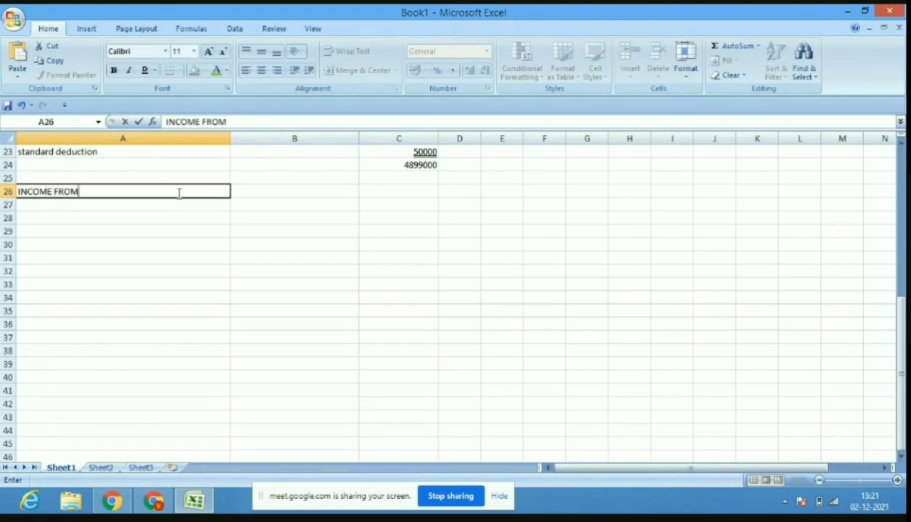
type("HOUSE")
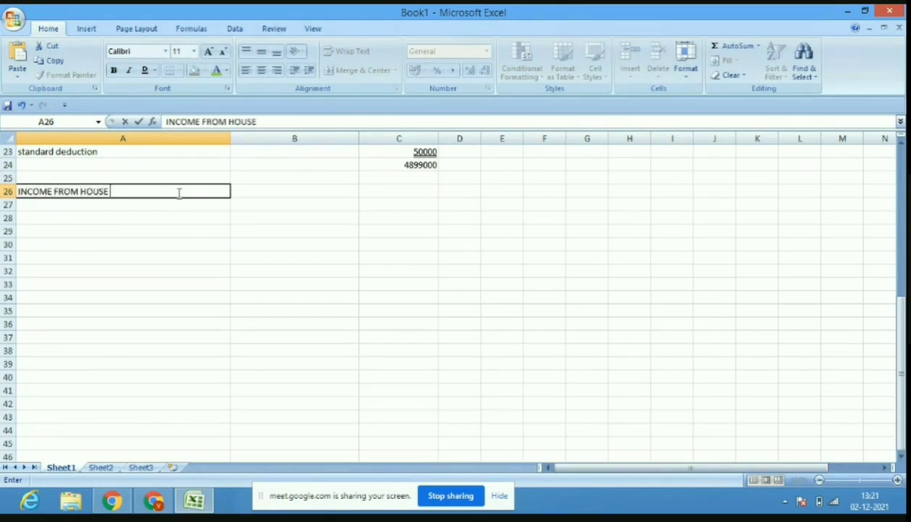
type(" PROPERTY")
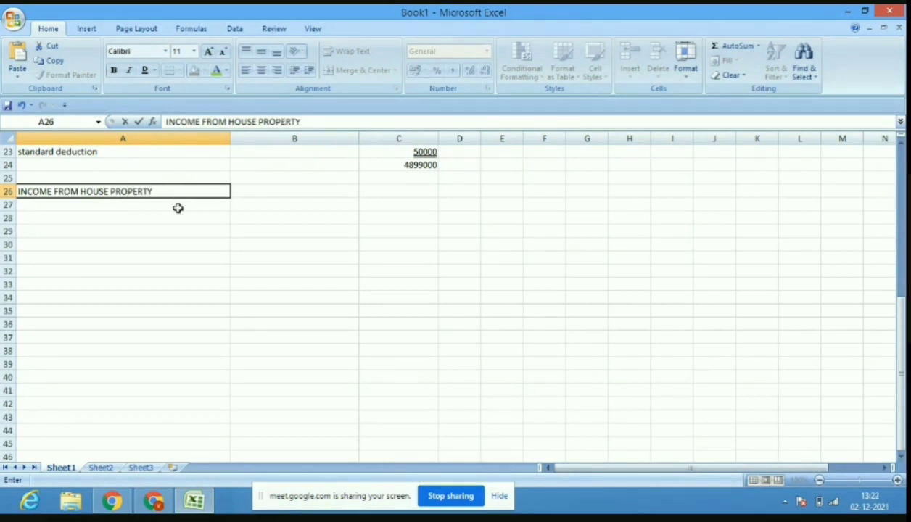
left_click(164, 216)
type("NE")
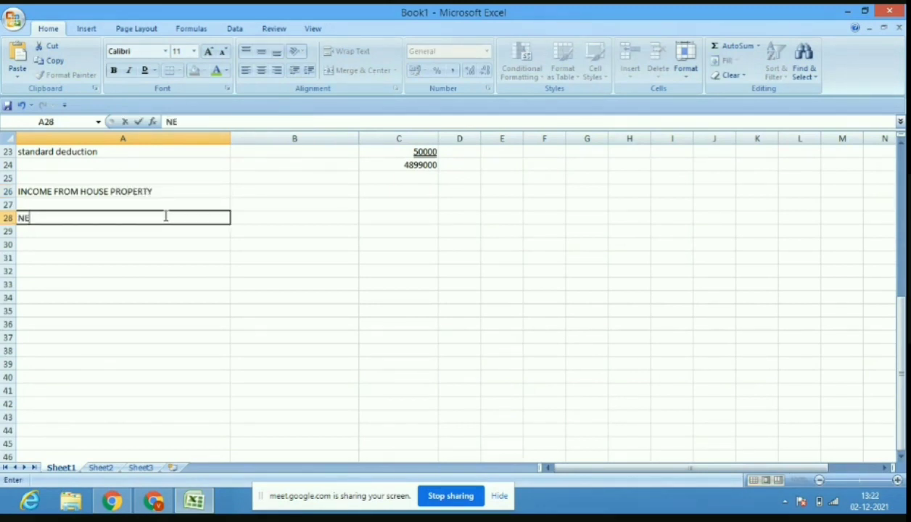
type("T ANNUAL VAALUE")
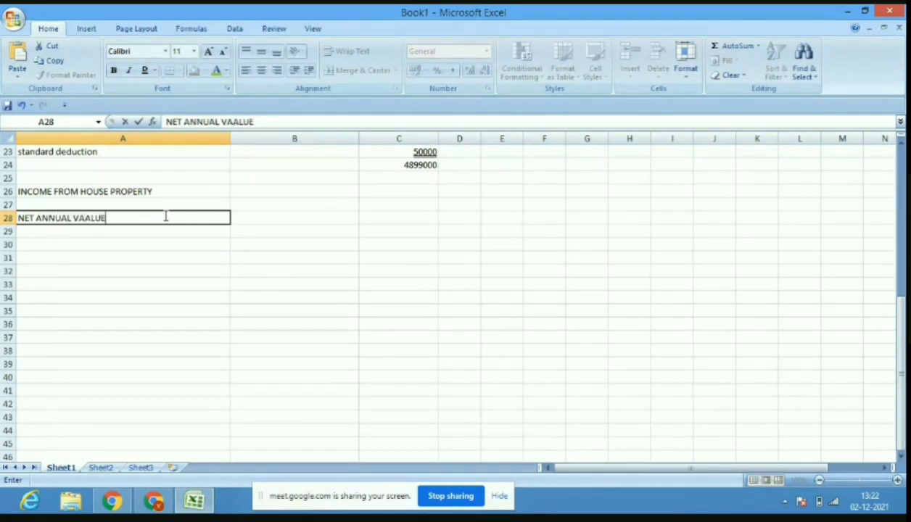
key("BackSpace")
key("BackSpace")
key("BackSpace")
key("BackSpace")
Finish the NET ANNUAL VALUE label and enter NIL as its amount.
type("LUE")
left_click(294, 216)
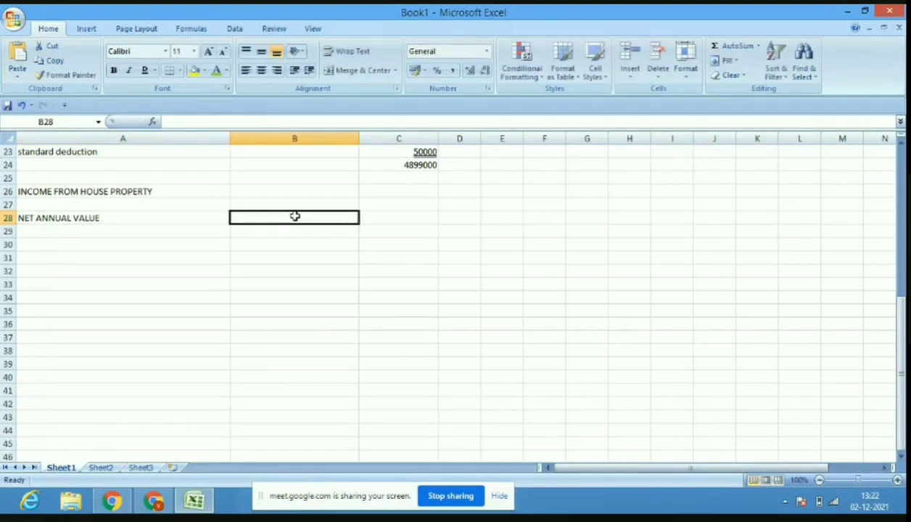
type("NIL")
left_click(184, 229)
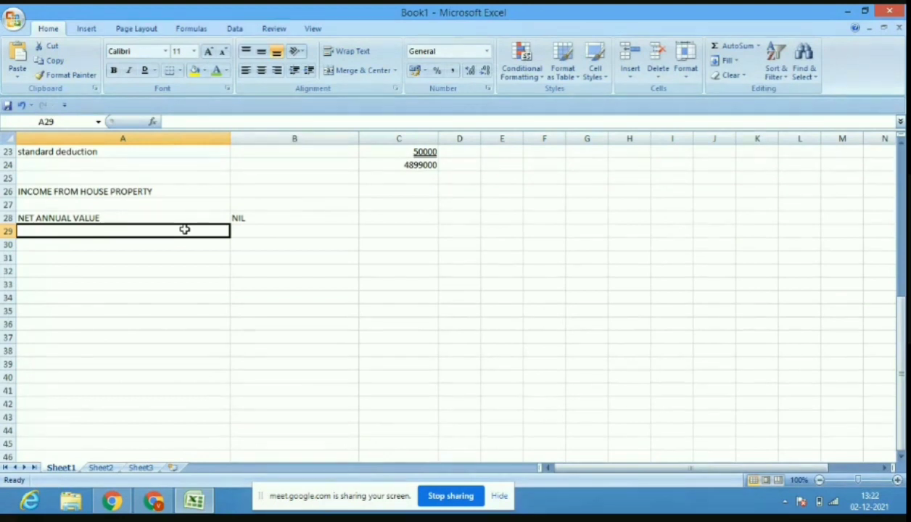
Add (-) INTEREST ON BORROWED CAPITAL with underlined (200,000) in B29, then 200,000 below.
type("(-")
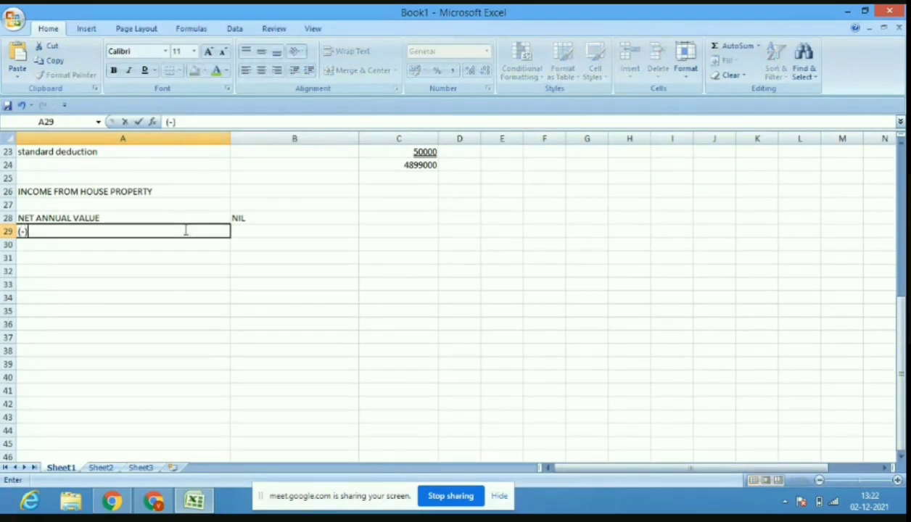
type(") INTERE")
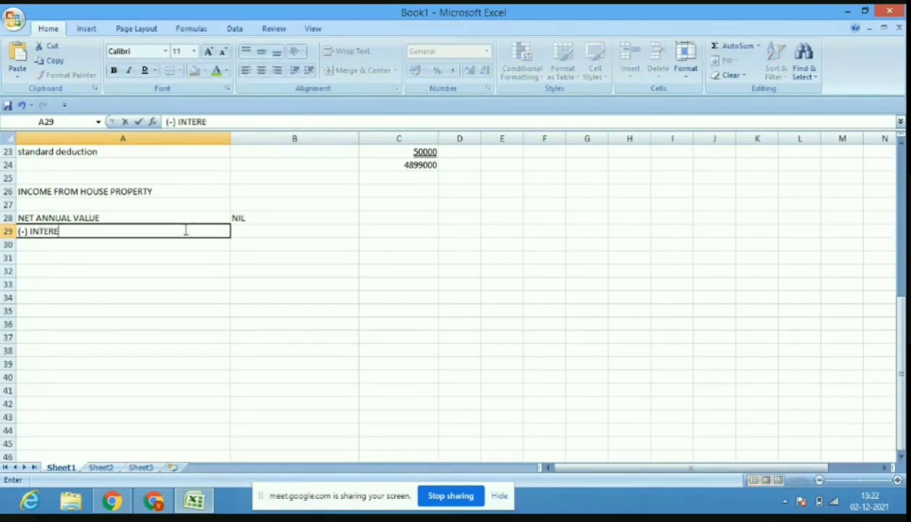
type("ST ON BORRP")
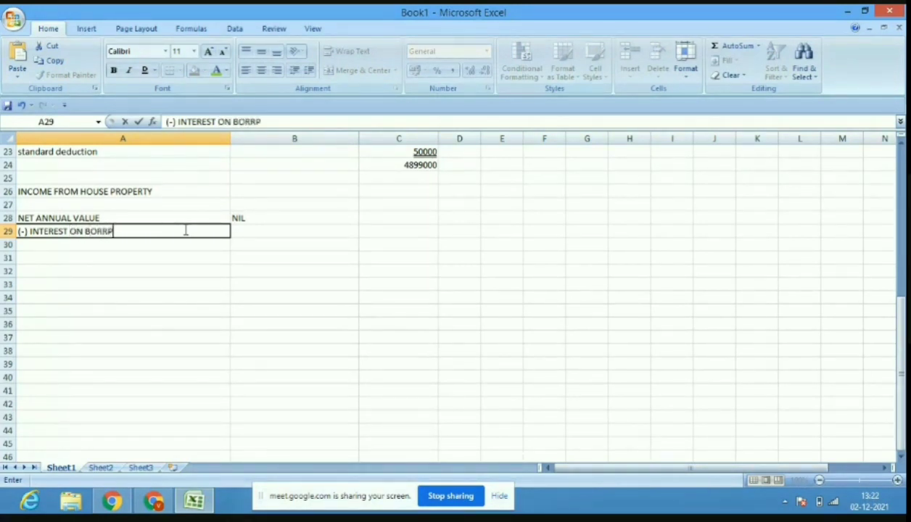
type("OWED CAPITAL")
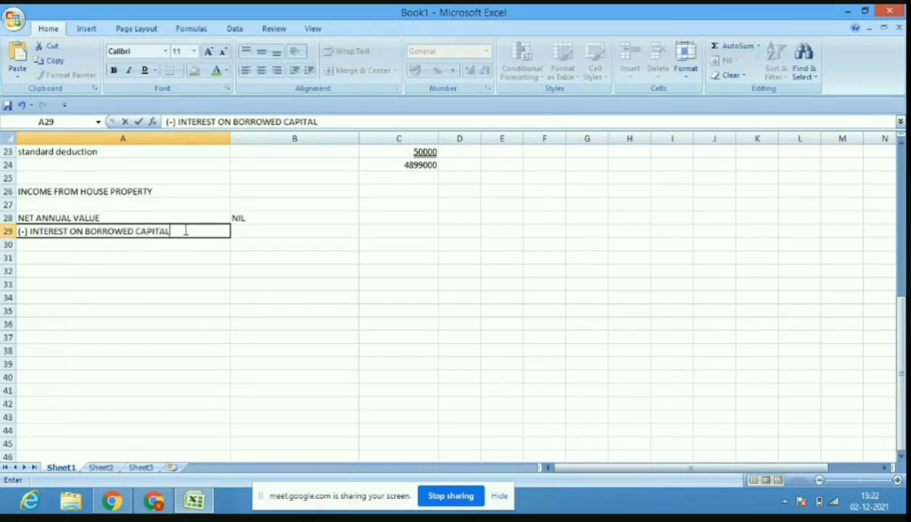
left_click(289, 232)
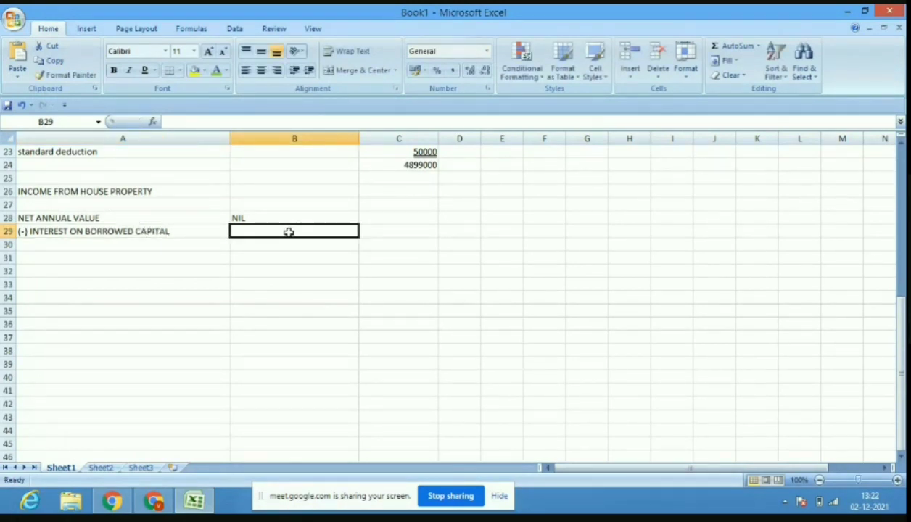
type("(")
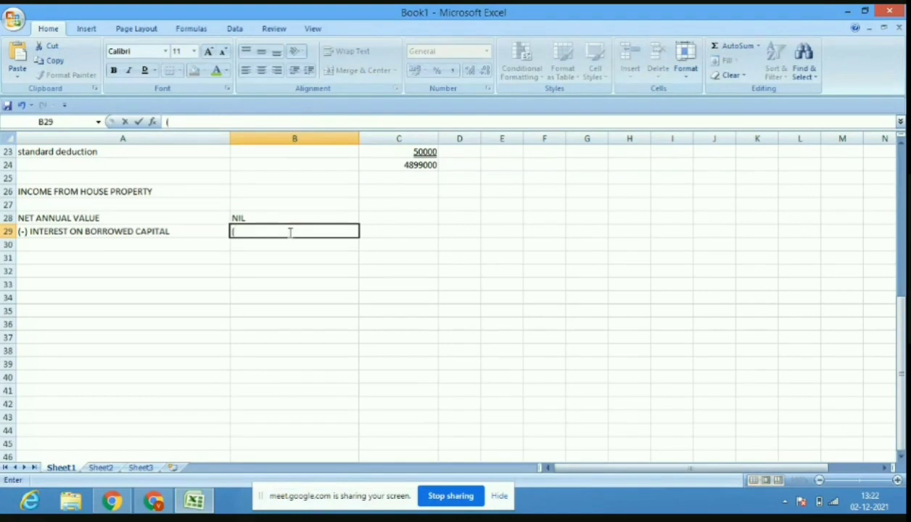
type("200,000")
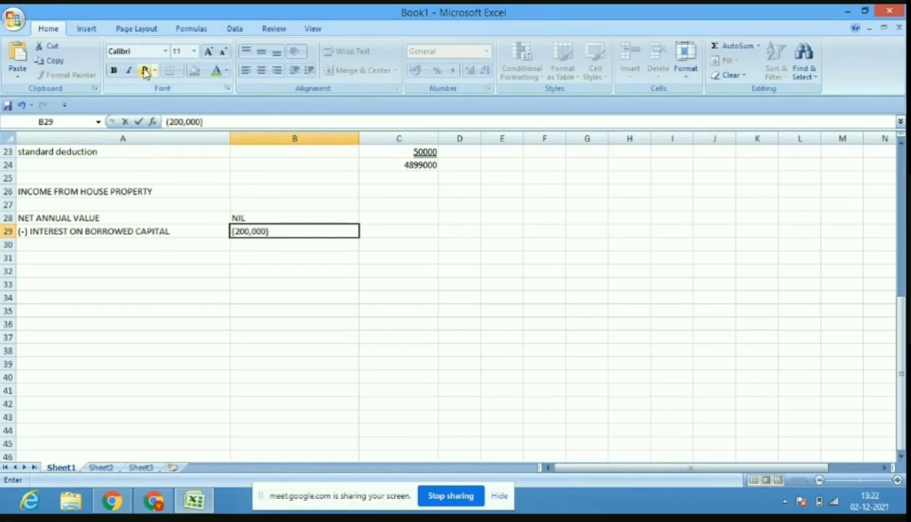
left_click(415, 231)
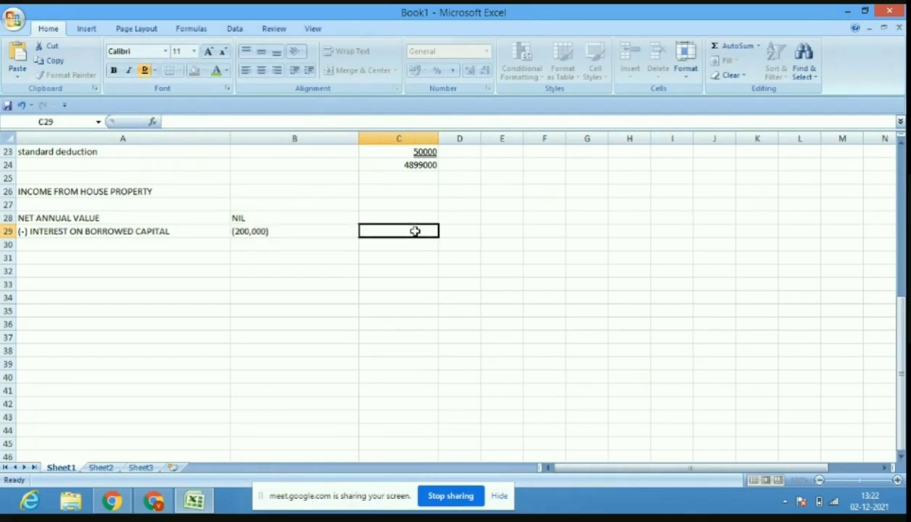
left_click(338, 231)
left_click(143, 71)
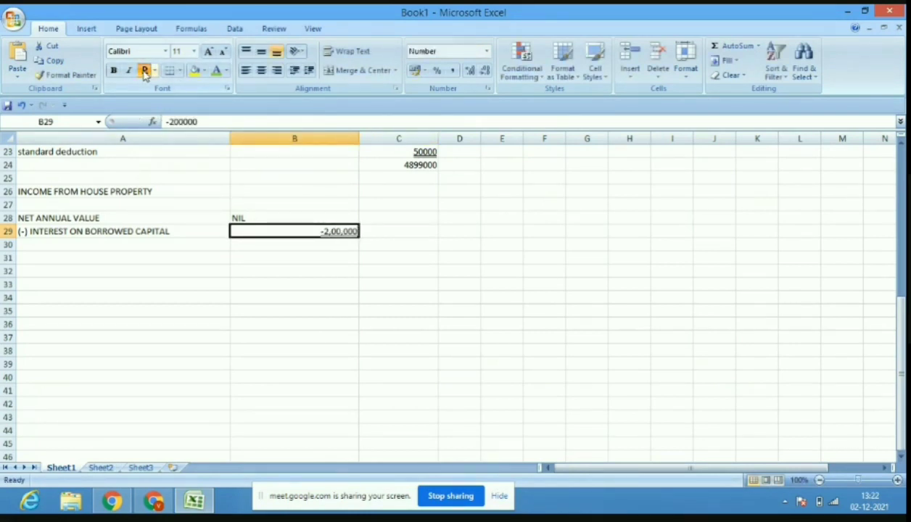
left_click(391, 246)
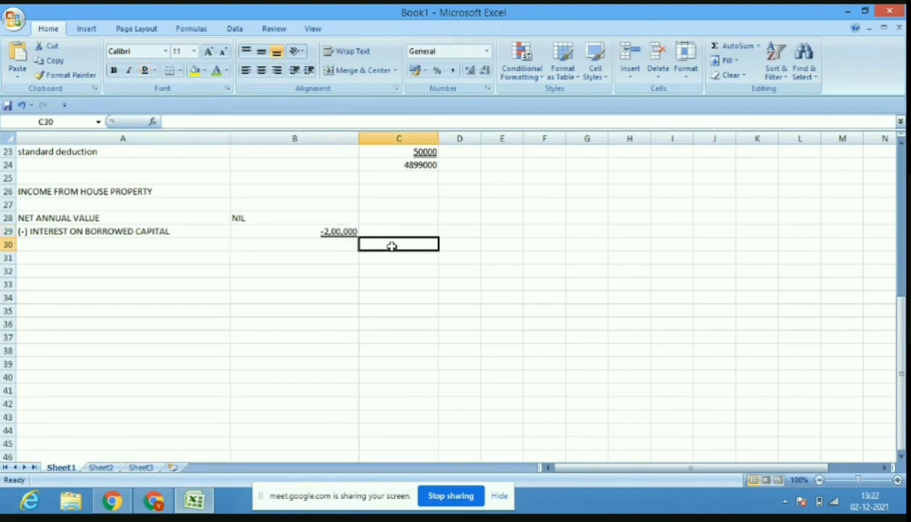
type("200")
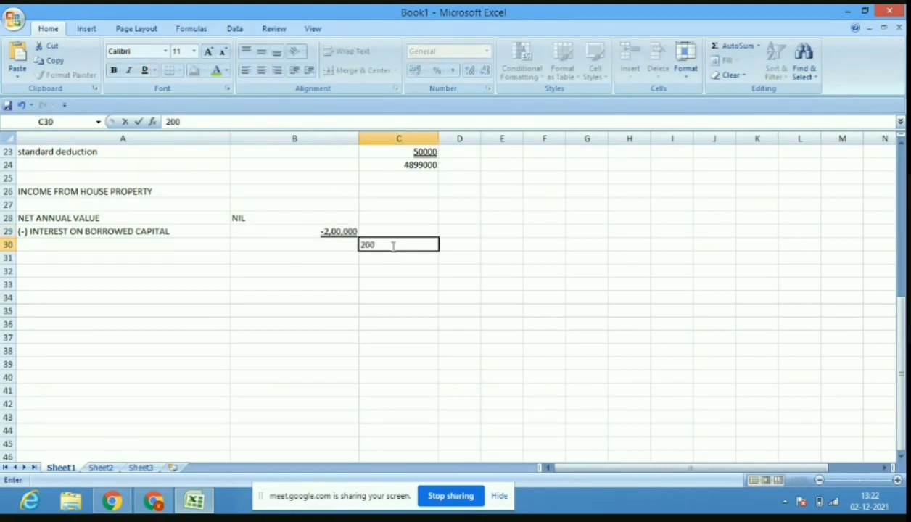
type(",000")
Type the LOSS FROM HOUSE PROPERTY label in A30.
key("Left")
key("Left")
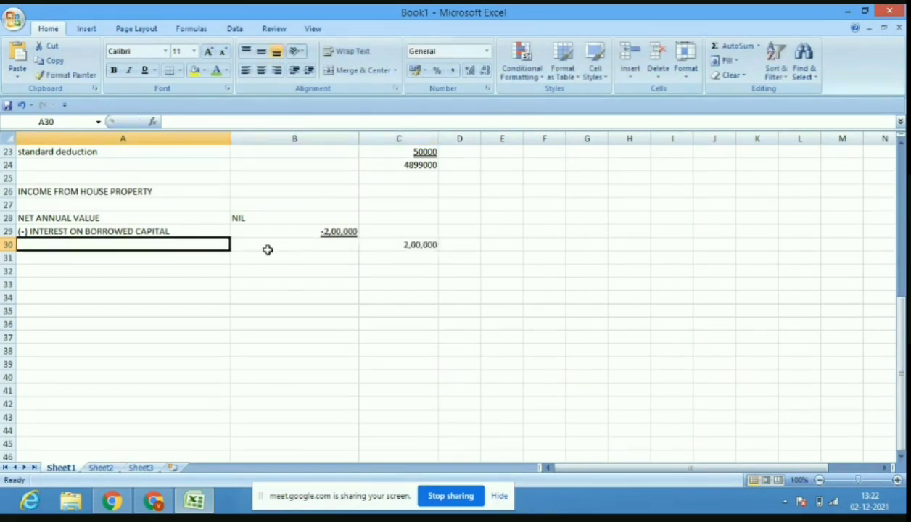
type("L")
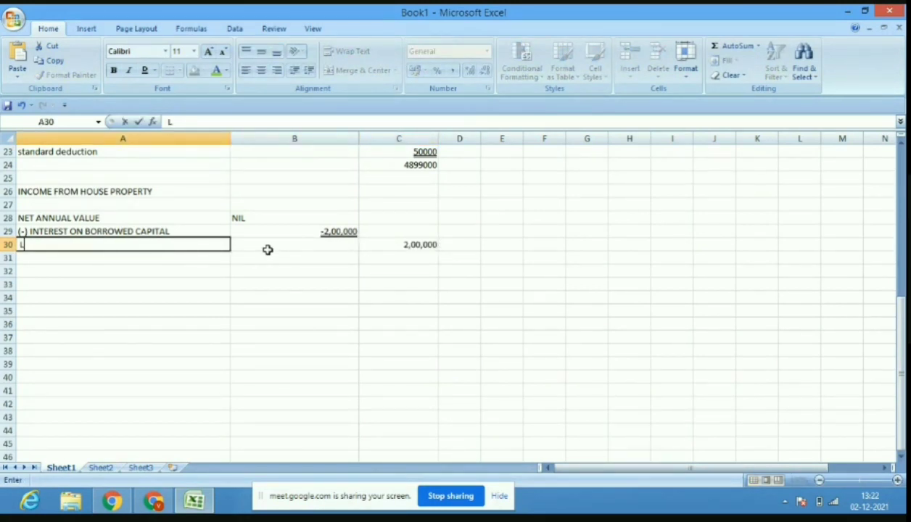
type("OSS FROM HOUSE")
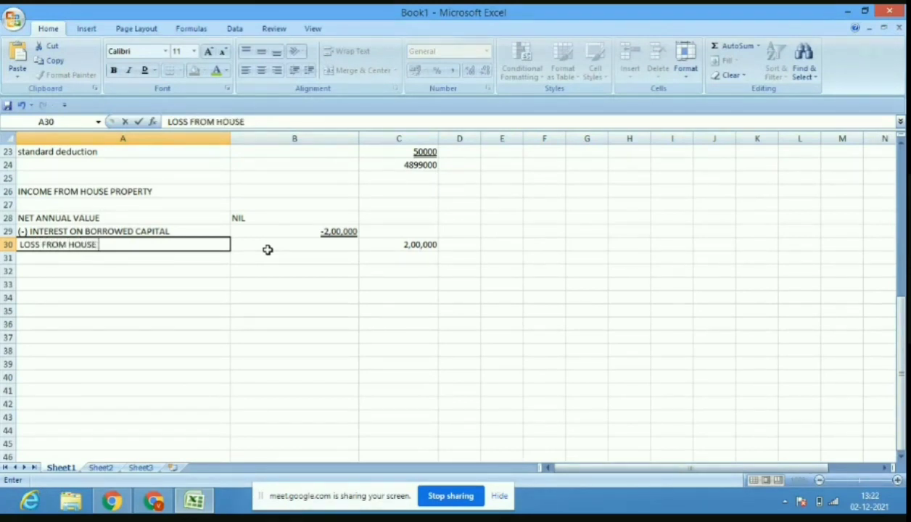
type("OPERTY")
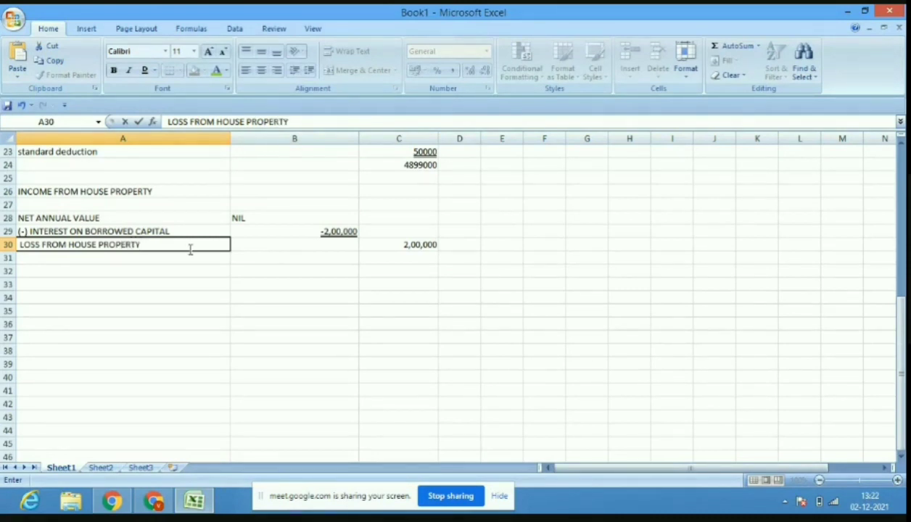
left_click(384, 245)
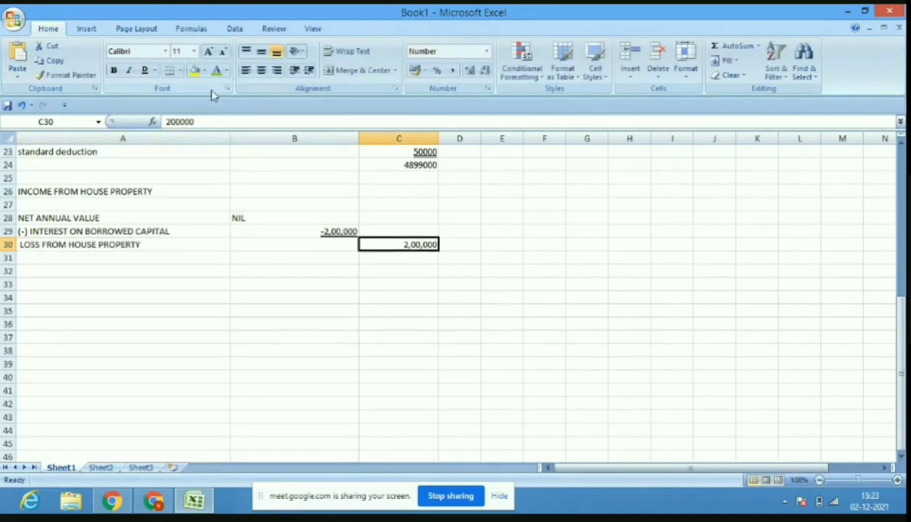
Undo an accidental formula-bar edit, restoring the house property amount to 200000.
left_click(167, 121)
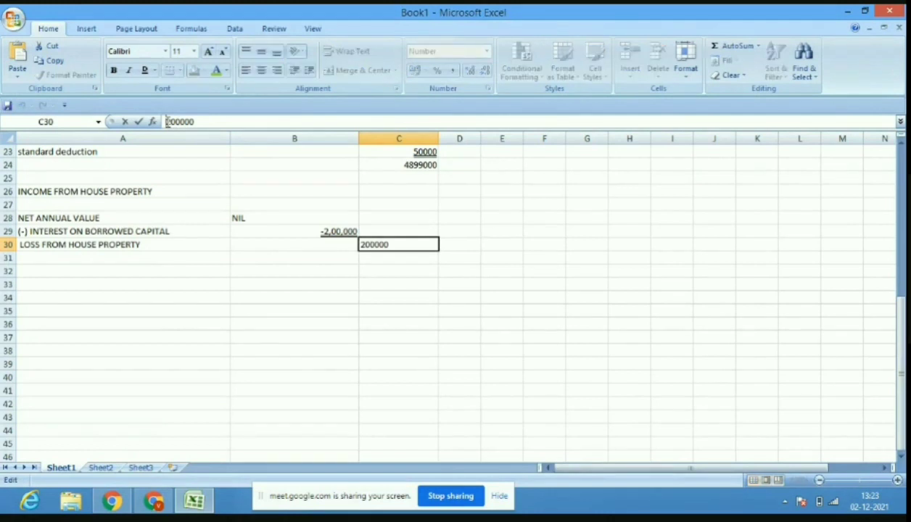
type("-")
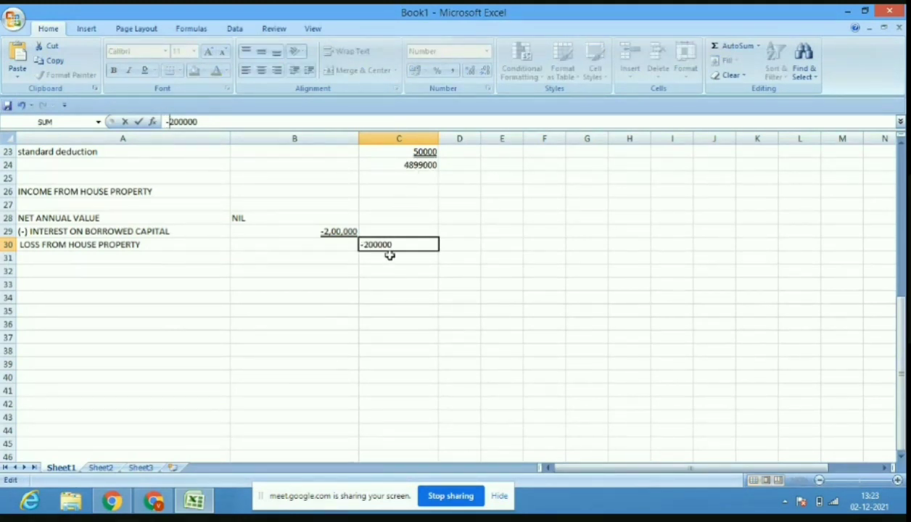
left_click(186, 273)
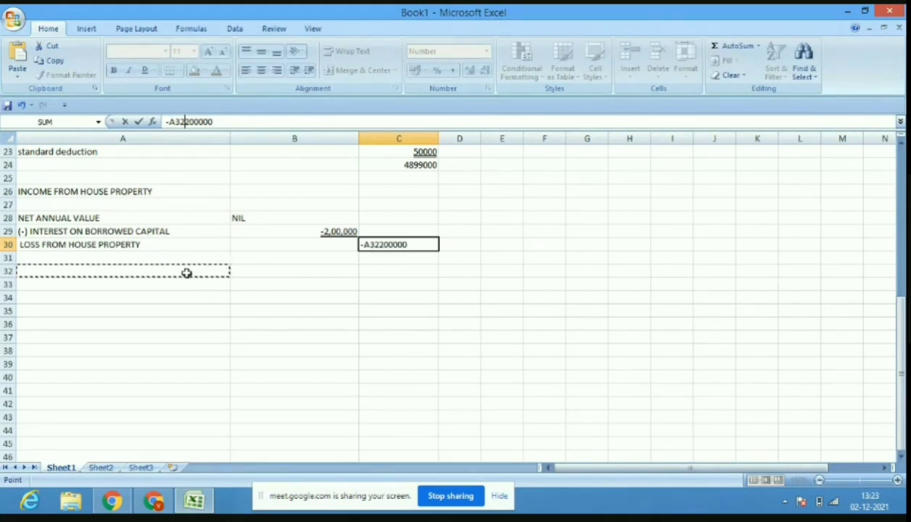
left_click(299, 318)
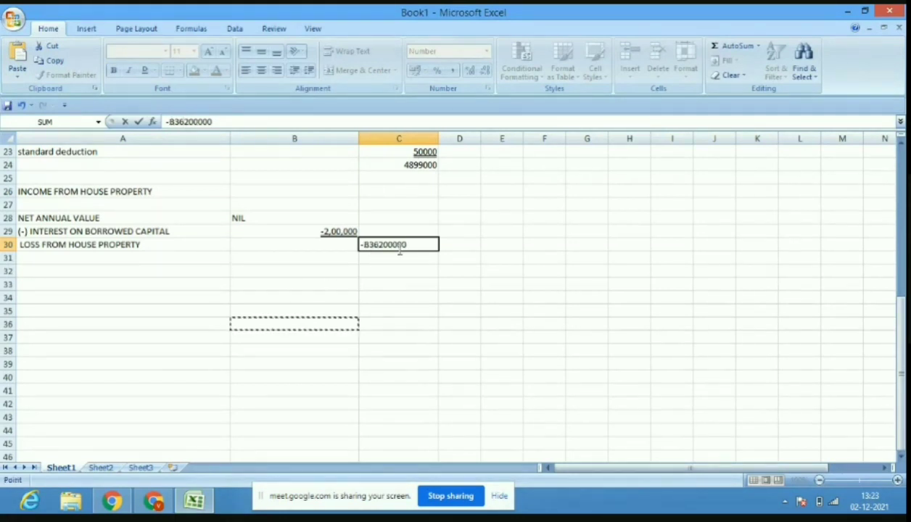
left_click(185, 122)
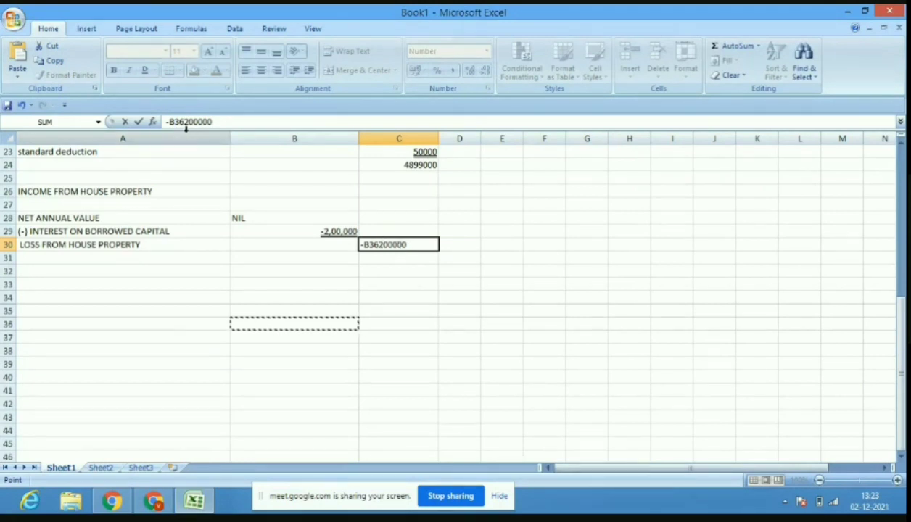
key("BackSpace")
key("BackSpace")
key("BackSpace")
key("BackSpace")
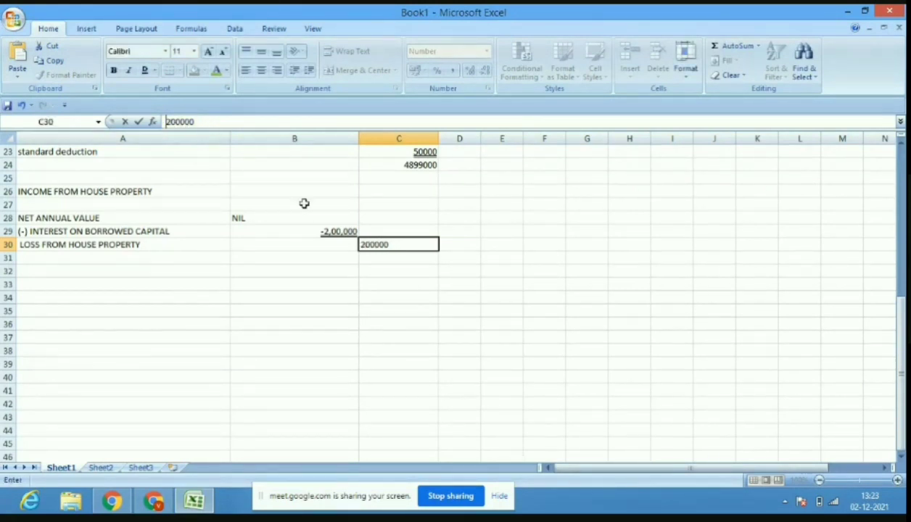
left_click(386, 287)
Change the amount in C30 to (200000) so it shows as -2,00,000.
left_click(408, 247)
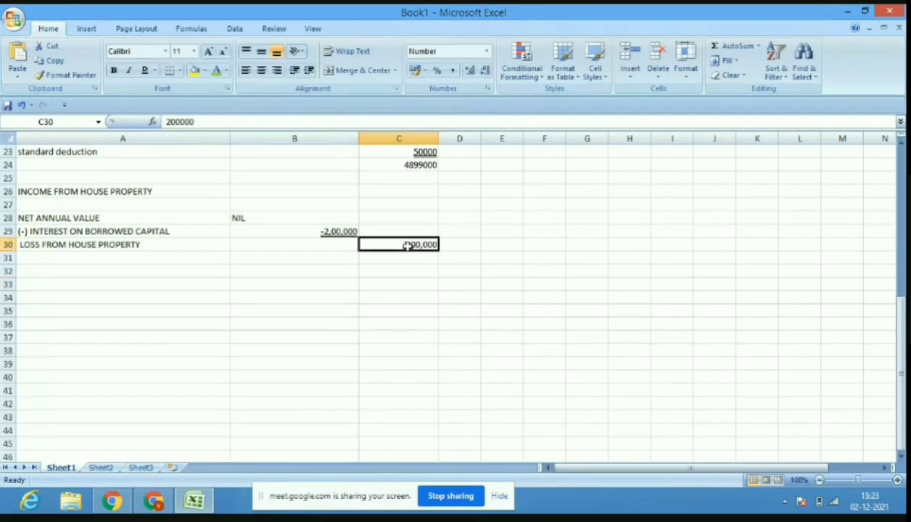
left_click(217, 121)
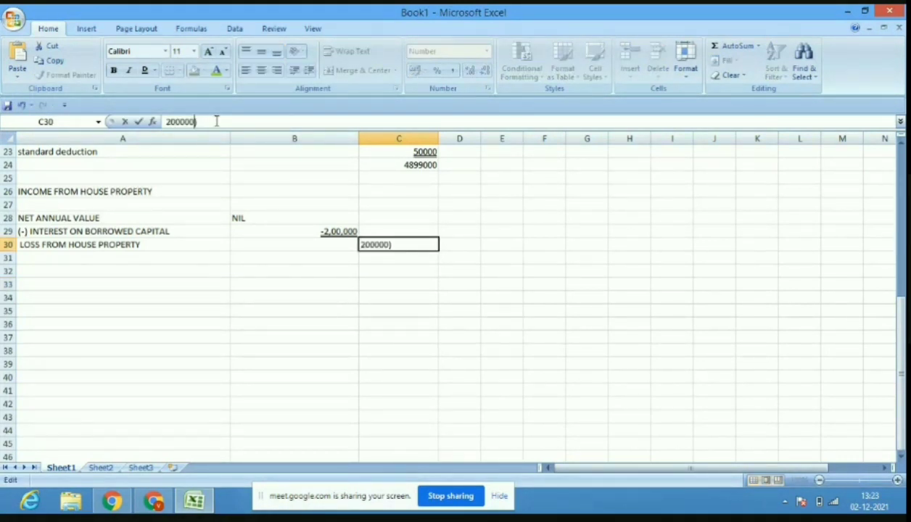
type(")")
key("Home")
type("(")
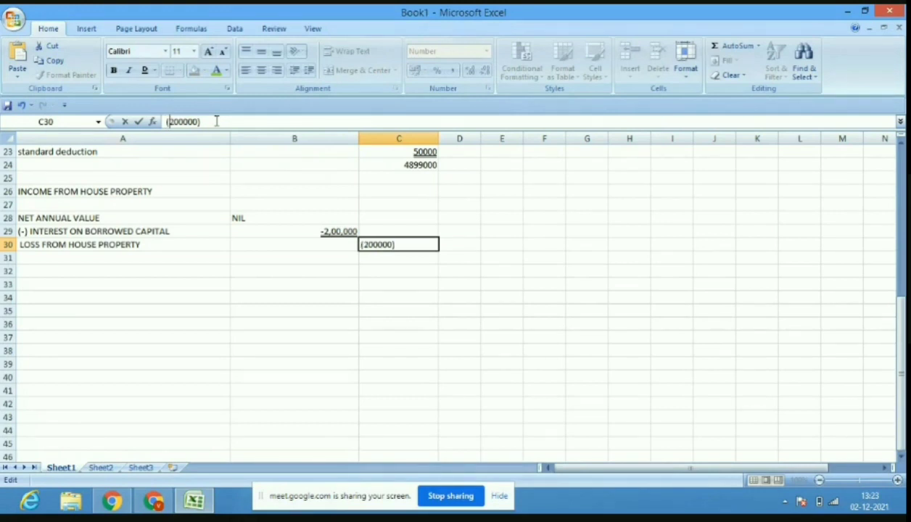
left_click(283, 293)
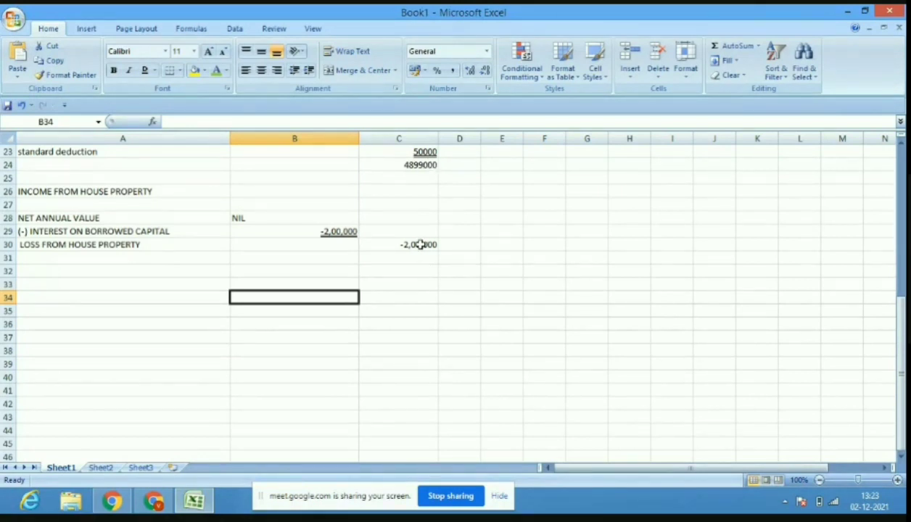
Enter CAPITAL GAIN in A32 with NIL in C32, correcting the label's spelling.
left_click(145, 275)
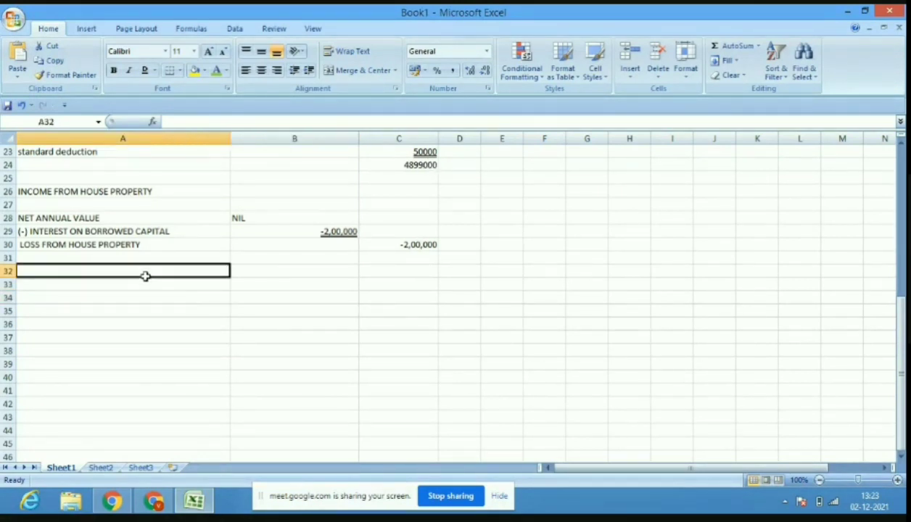
type("CPITAL")
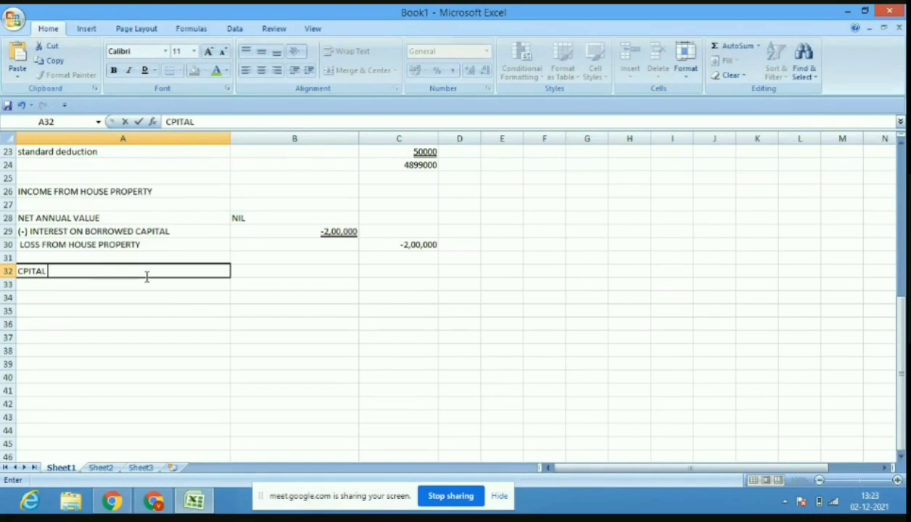
type(" GAIN")
left_click(169, 122)
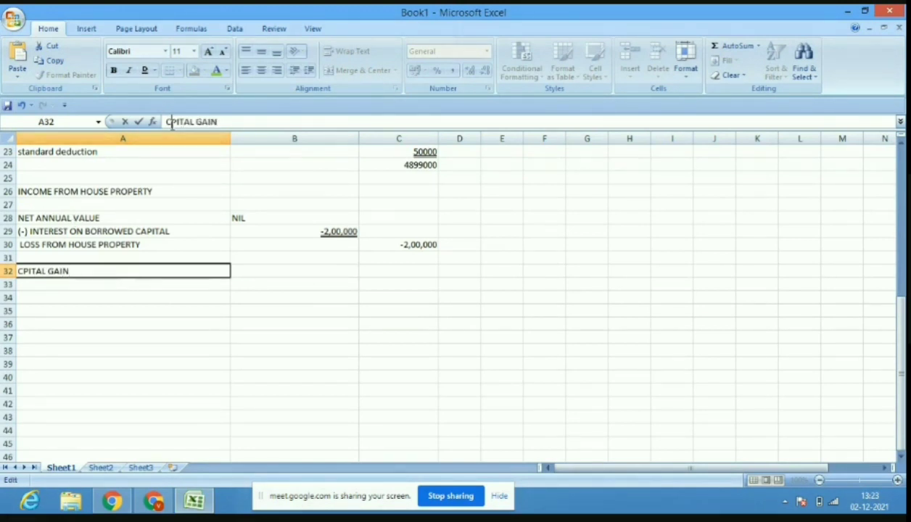
type("A")
left_click(381, 272)
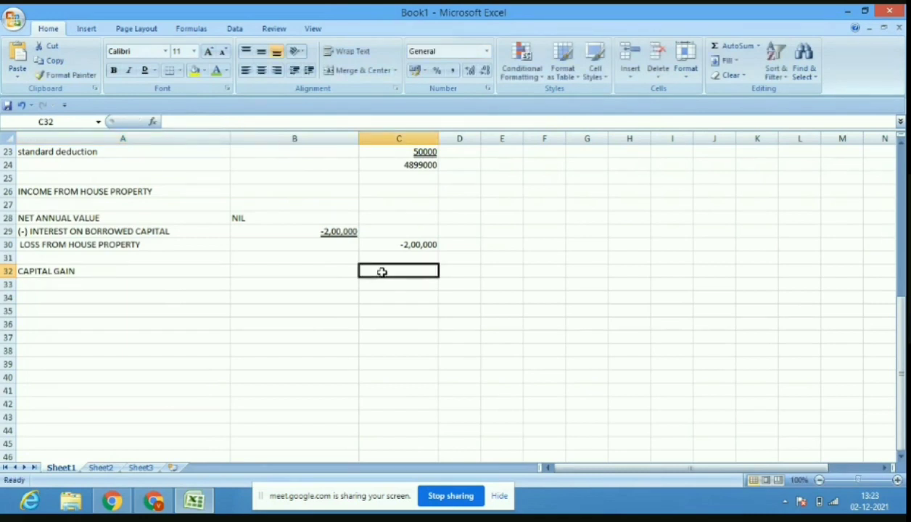
type("NIL")
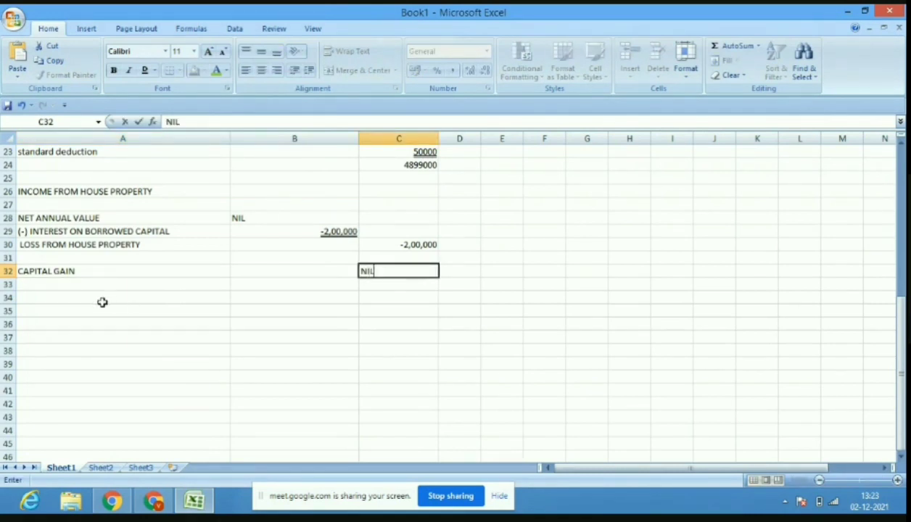
left_click(100, 301)
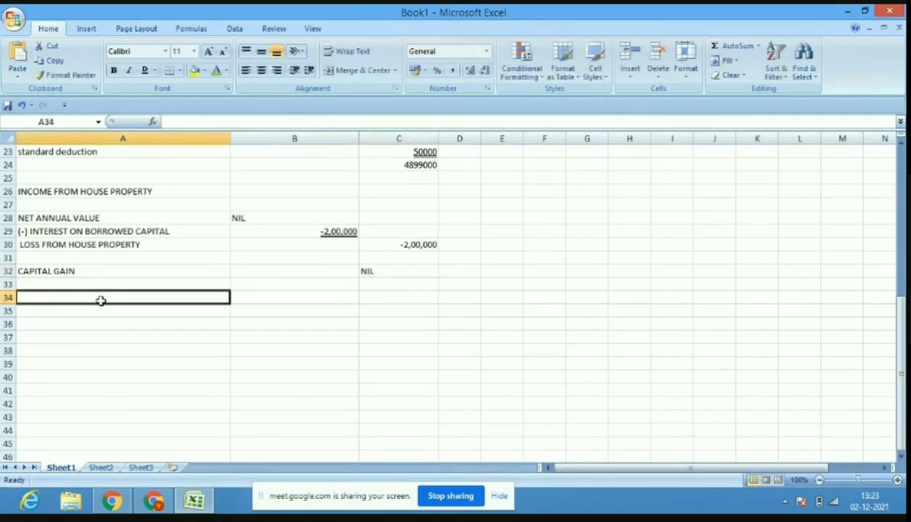
Type the INCOME FROM OTHER SOURCES heading in A34, fixing the spelling of SOURCES.
type("INCOME")
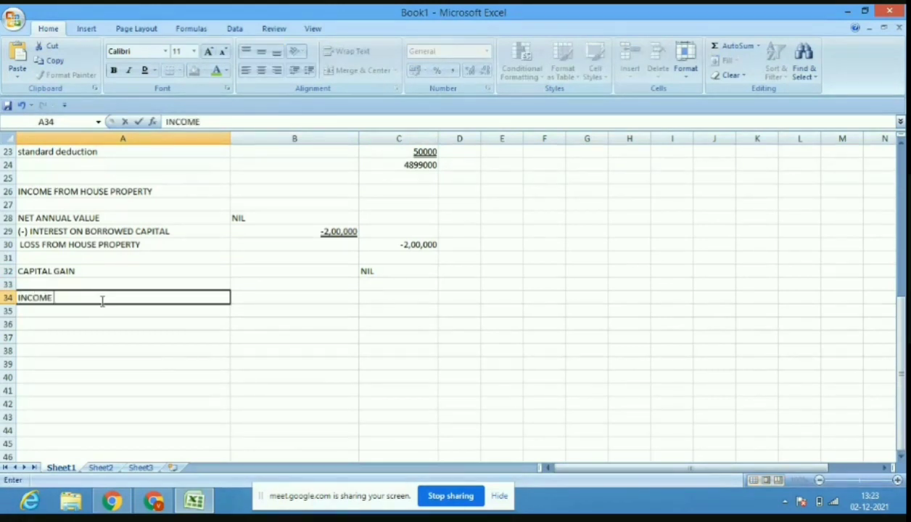
type(" FROM OTH")
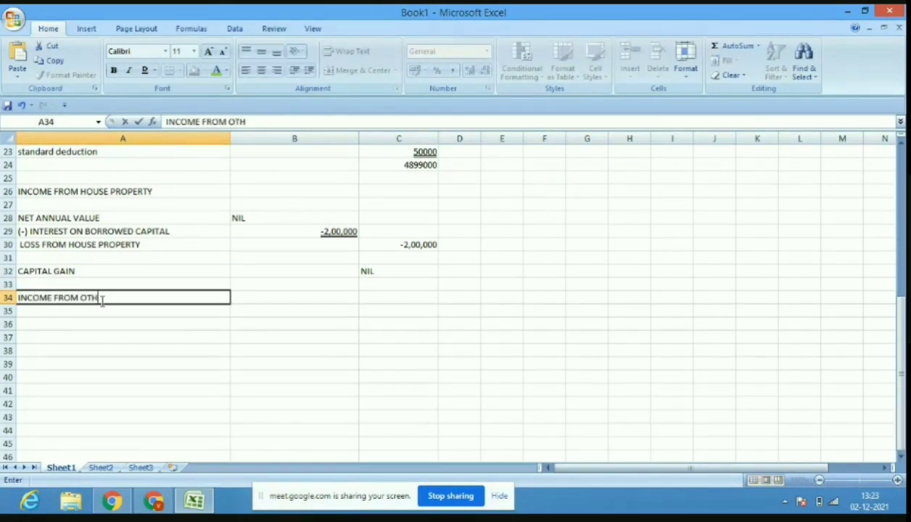
type("ER SURCES")
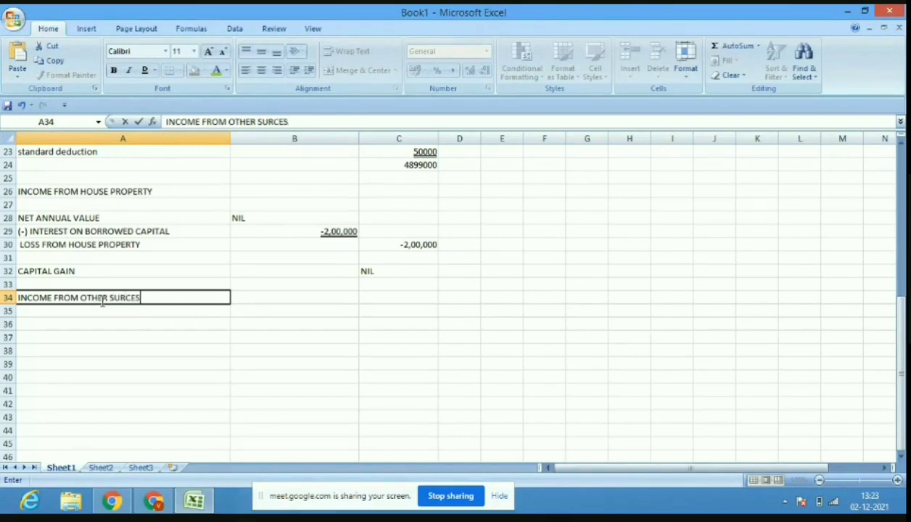
left_click(131, 303)
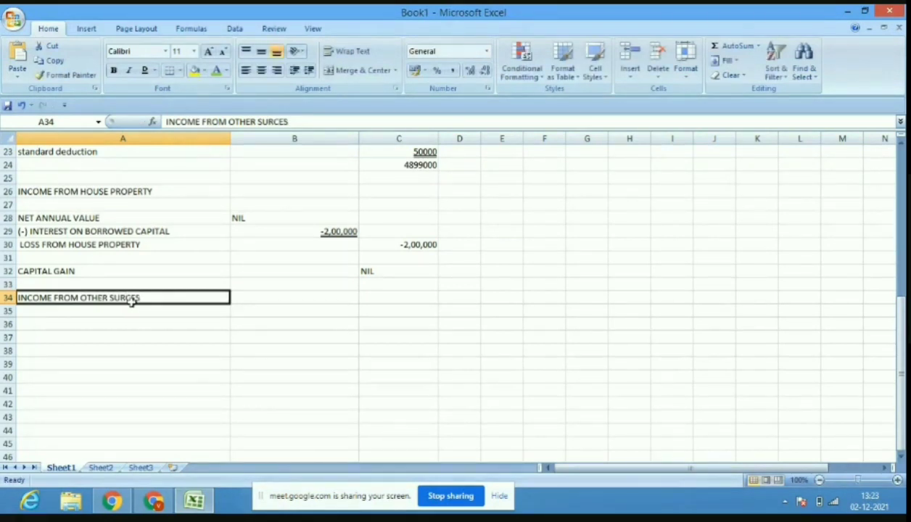
left_click(264, 122)
type("O")
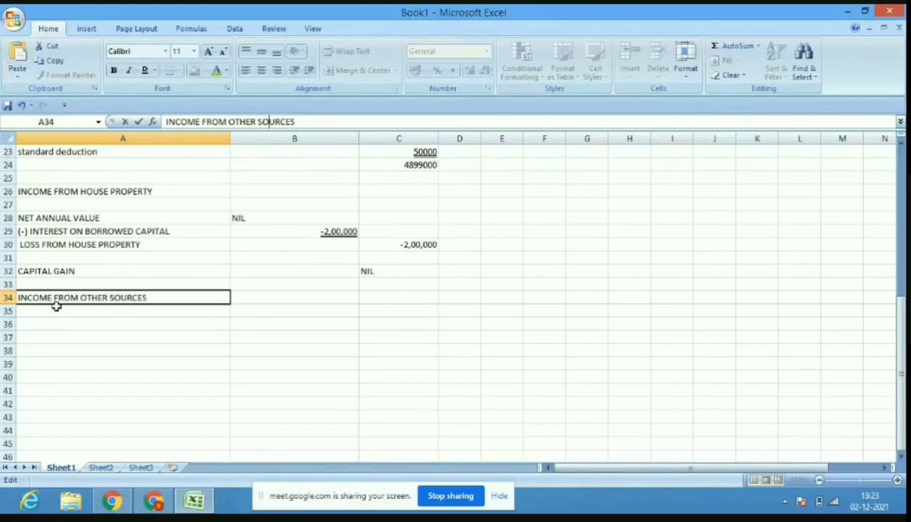
left_click(56, 311)
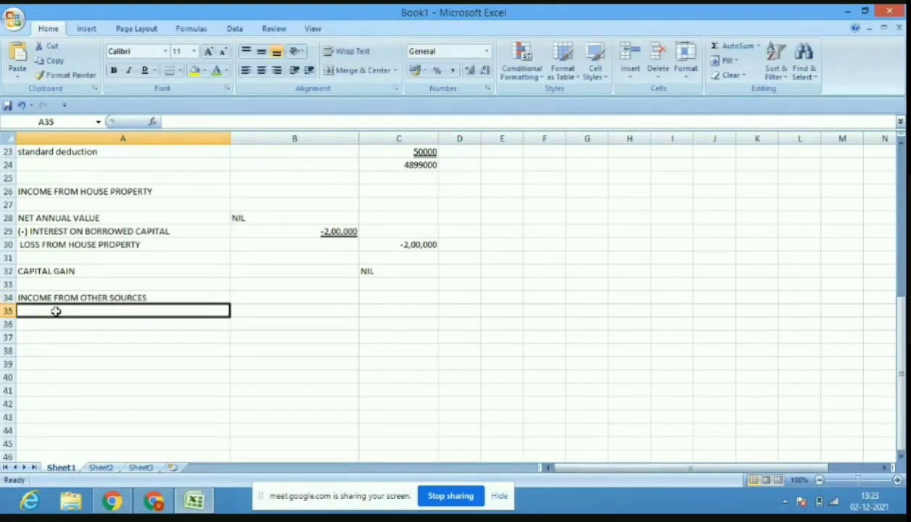
Enter saving bank interest in A35 with 28400 in B35.
type("S")
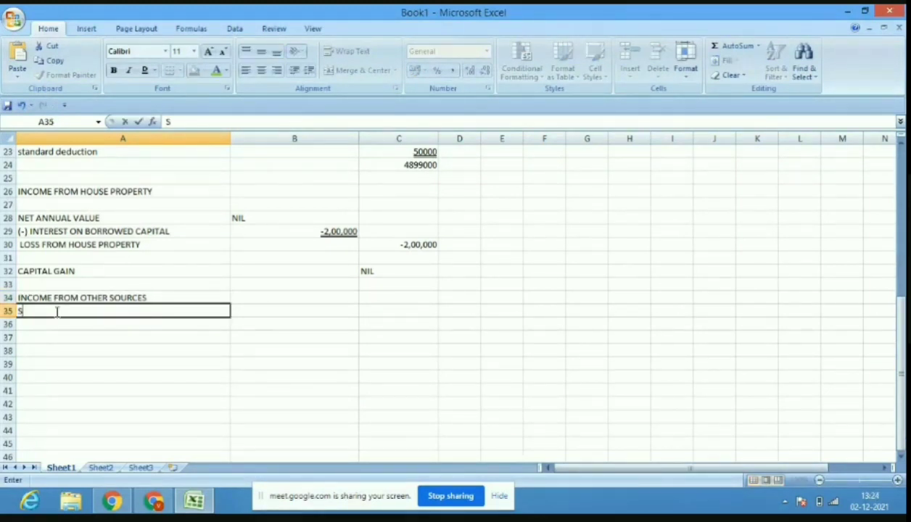
type("saving bank in")
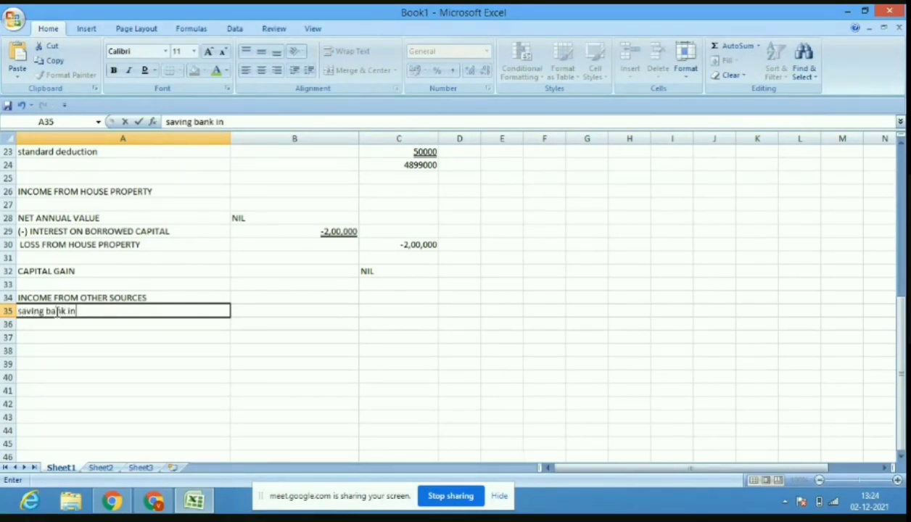
type("terest")
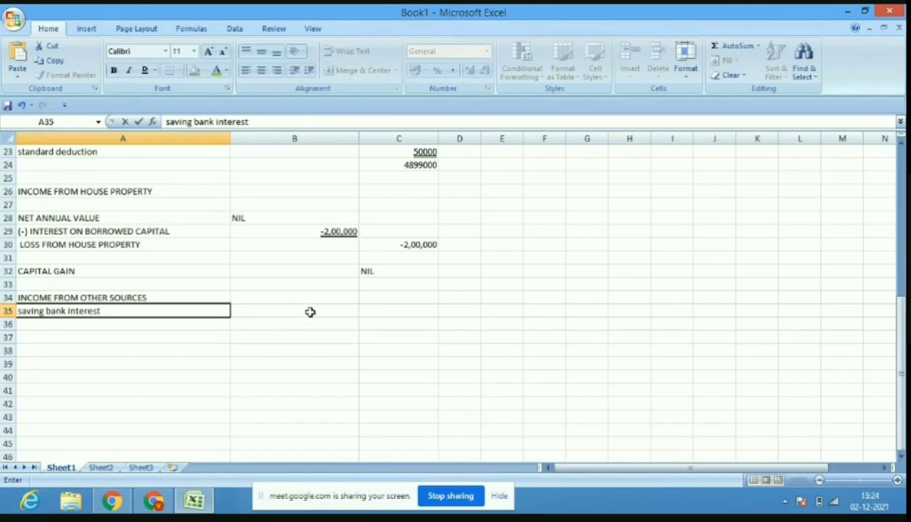
left_click(341, 310)
type("2")
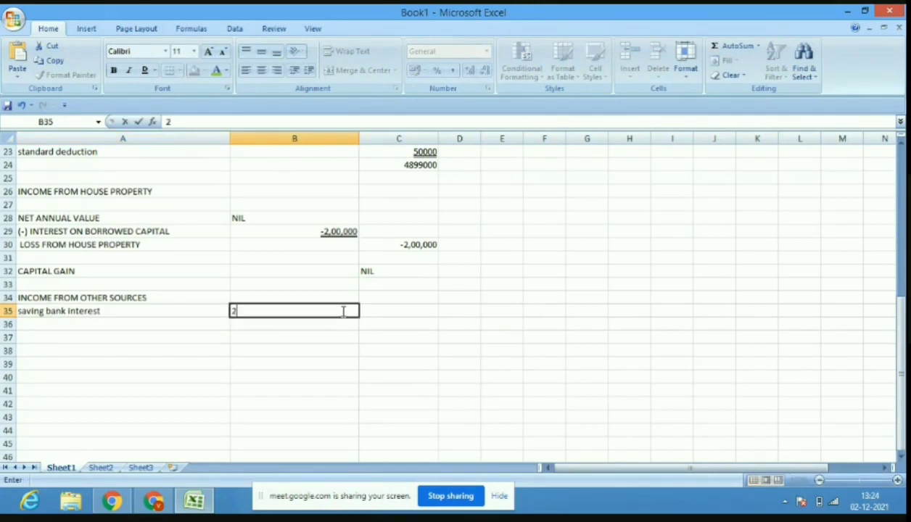
type("8400")
Type the gross bank fd interest label in A36 and switch to the case study PDF.
left_click(156, 323)
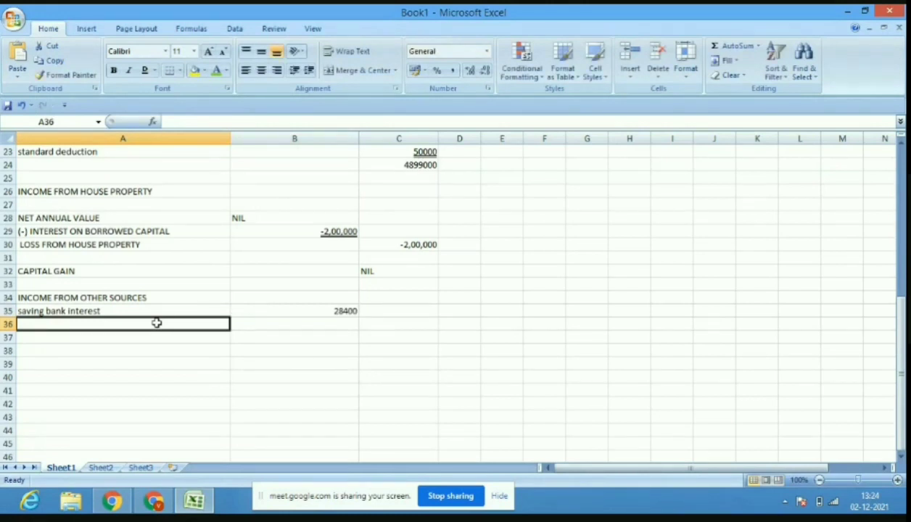
type("gross")
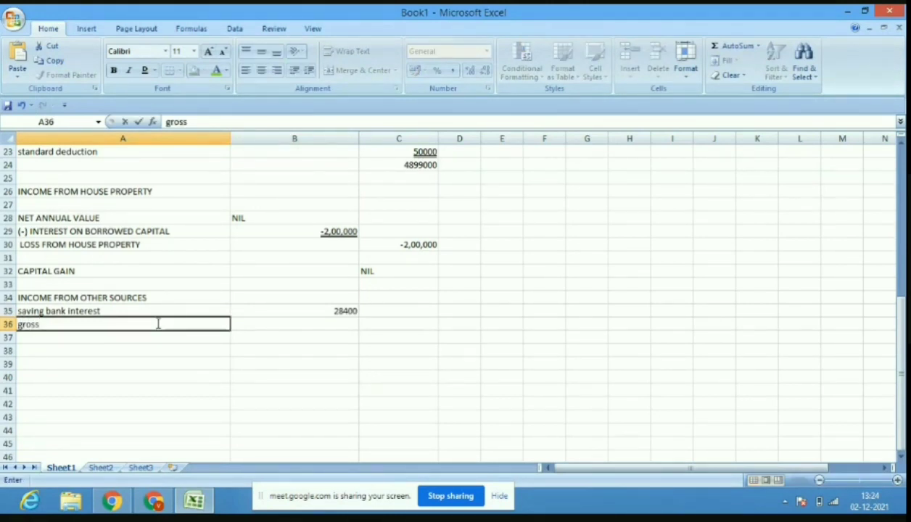
type(" bank fd int")
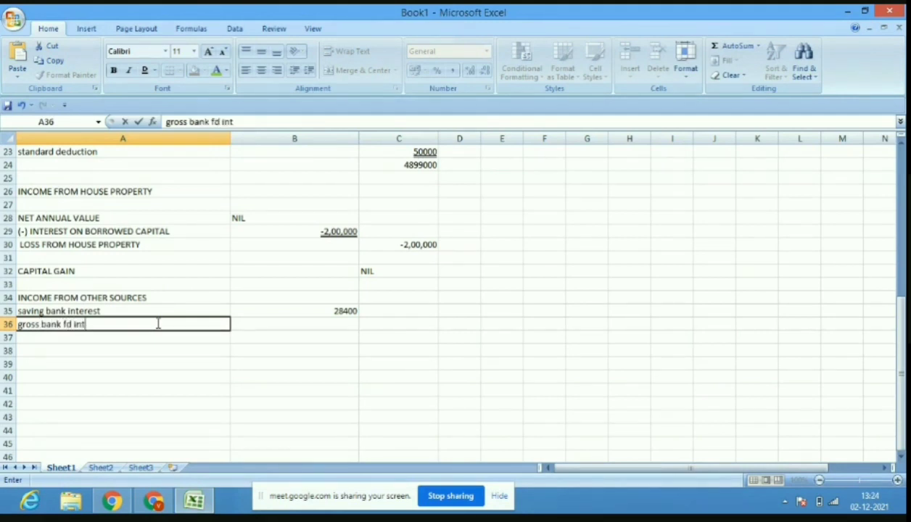
type("erest")
left_click(11, 16)
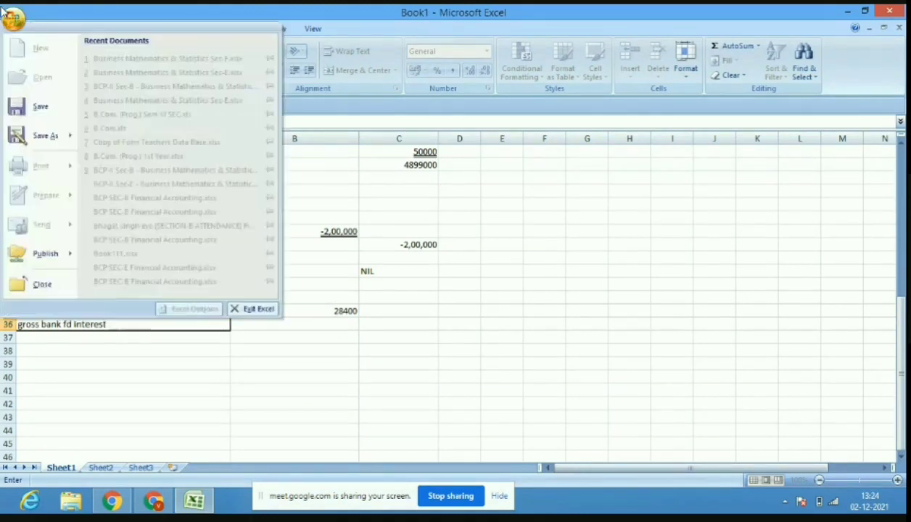
left_click(152, 501)
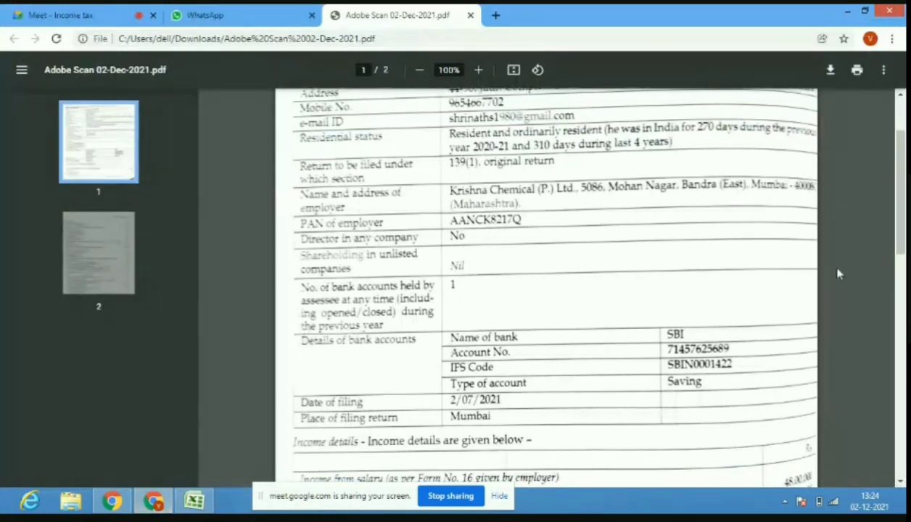
Scroll the case study PDF down to page 2's income from other sources figures.
scroll(836, 270, "down", 1)
scroll(904, 335, "down", 5)
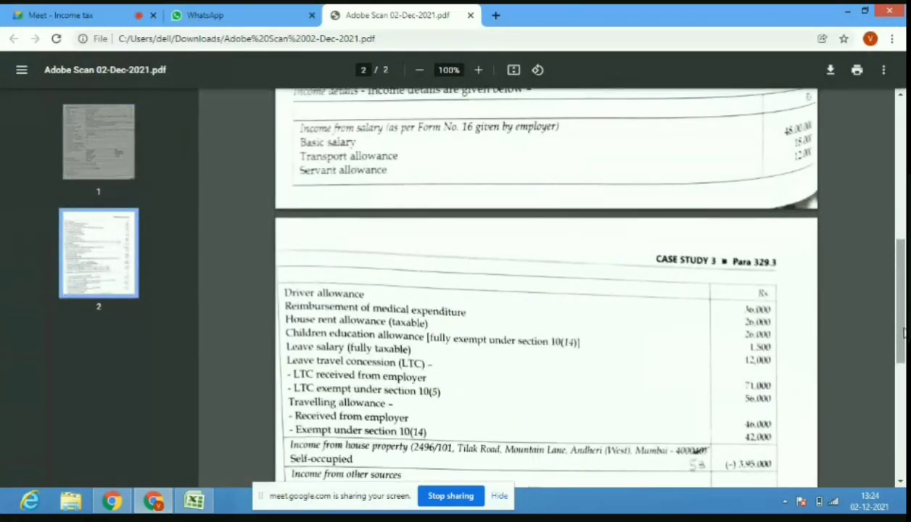
scroll(904, 332, "down", 4)
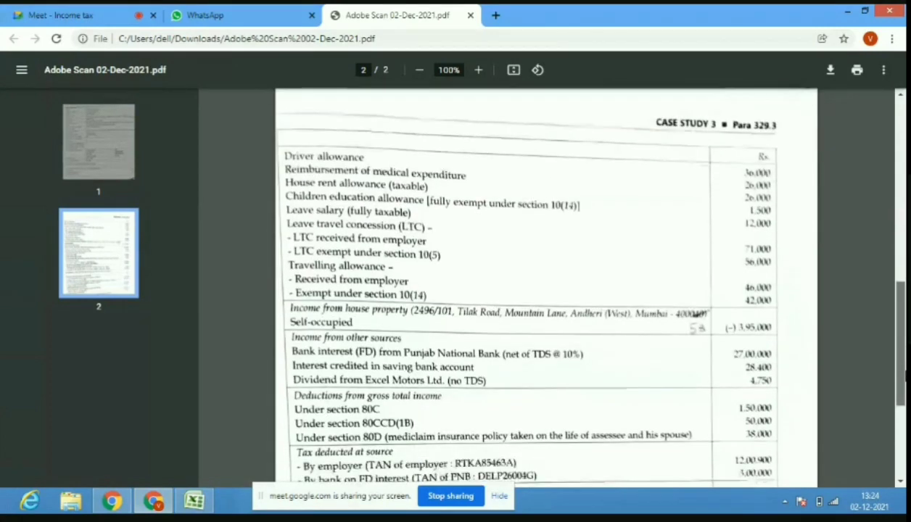
scroll(904, 334, "down", 1)
scroll(842, 363, "down", 2)
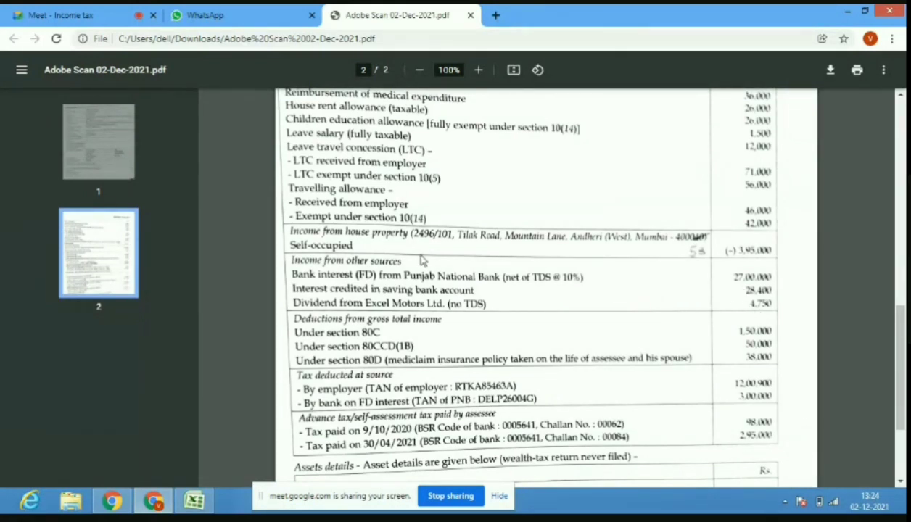
Enter 30,00,000 as the gross FD interest amount in B36.
left_click(190, 501)
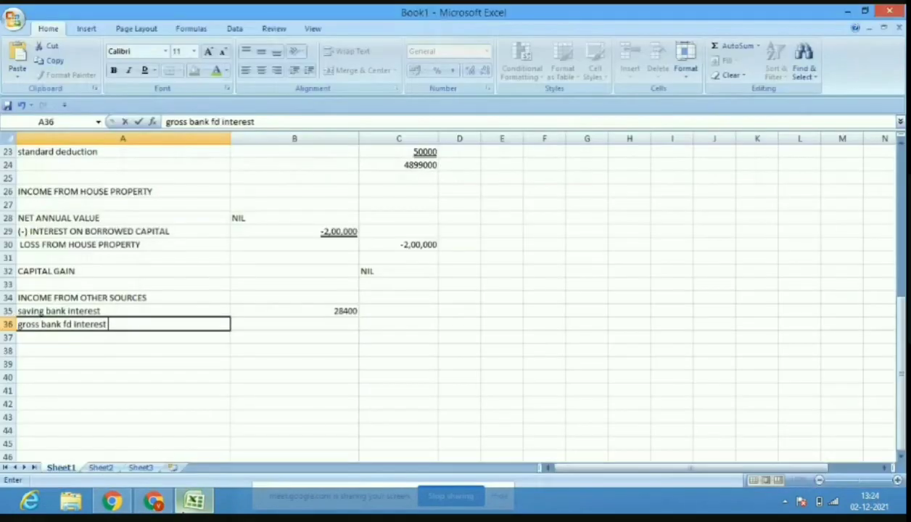
left_click(344, 322)
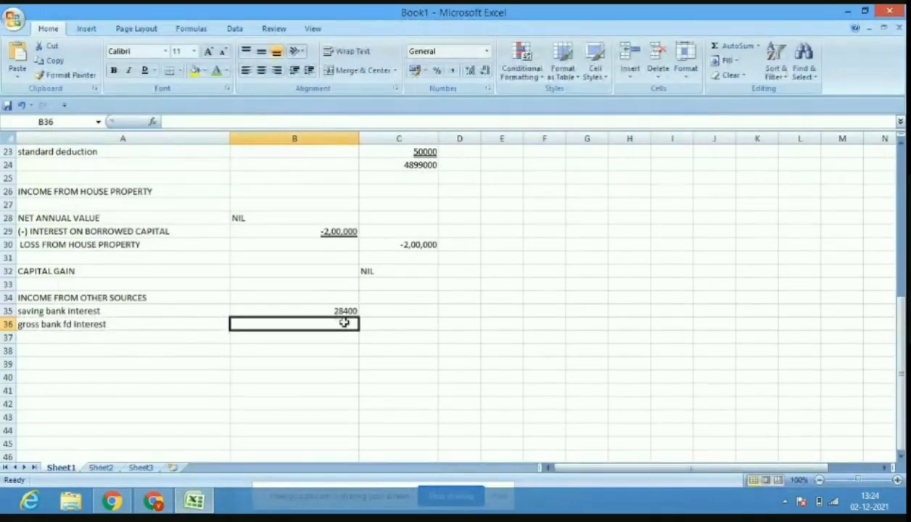
type("30,")
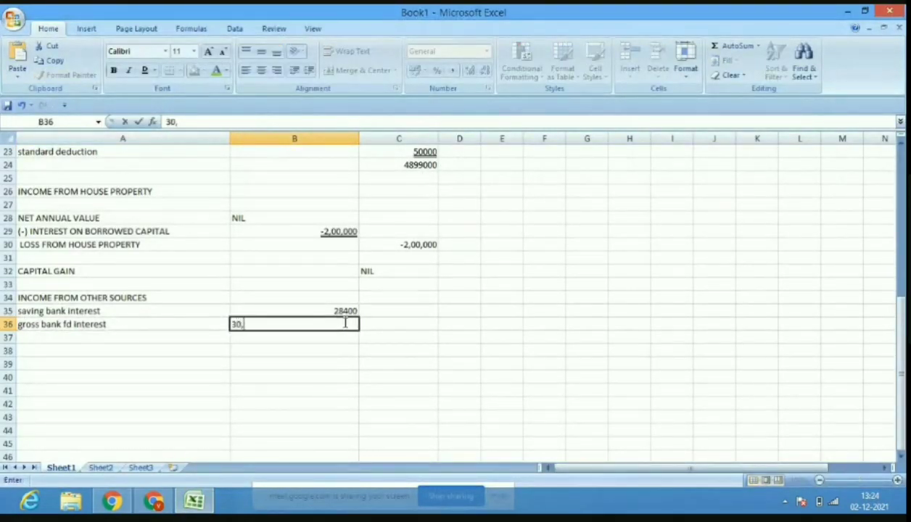
type("00,000")
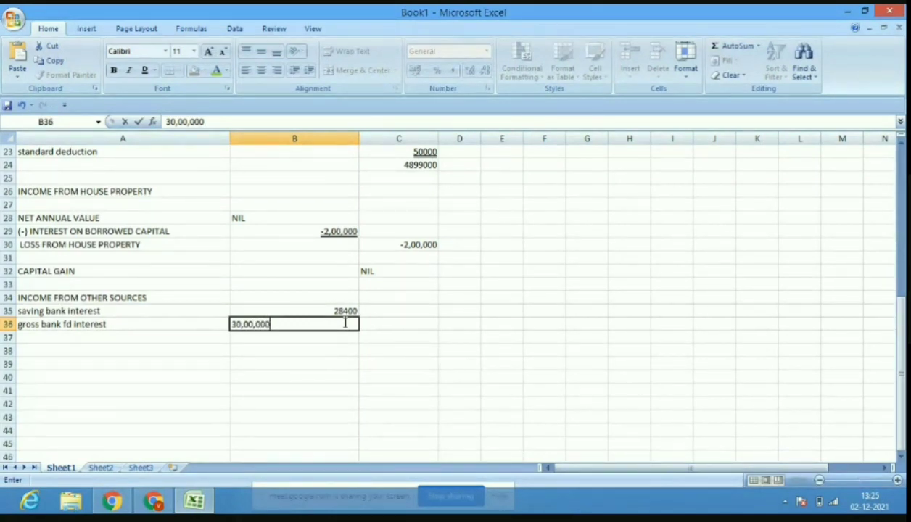
Append '(27,00,000 *100/90)' to the gross bank FD interest label in A36.
left_click(185, 325)
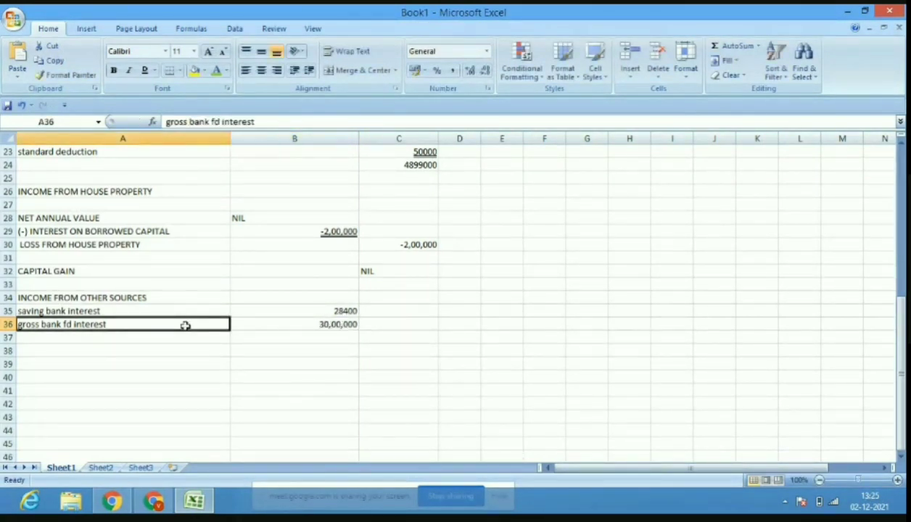
key("Right")
left_click(144, 324)
left_click(274, 122)
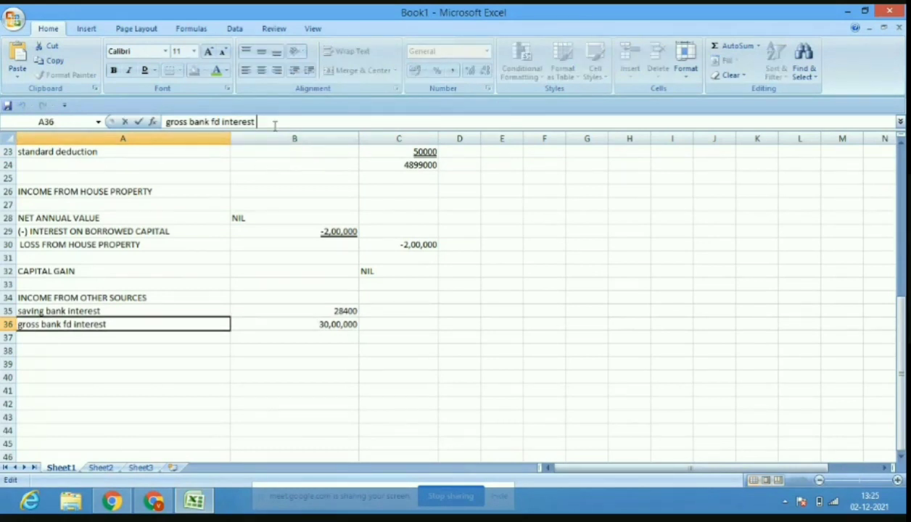
type("(27,00,000 *")
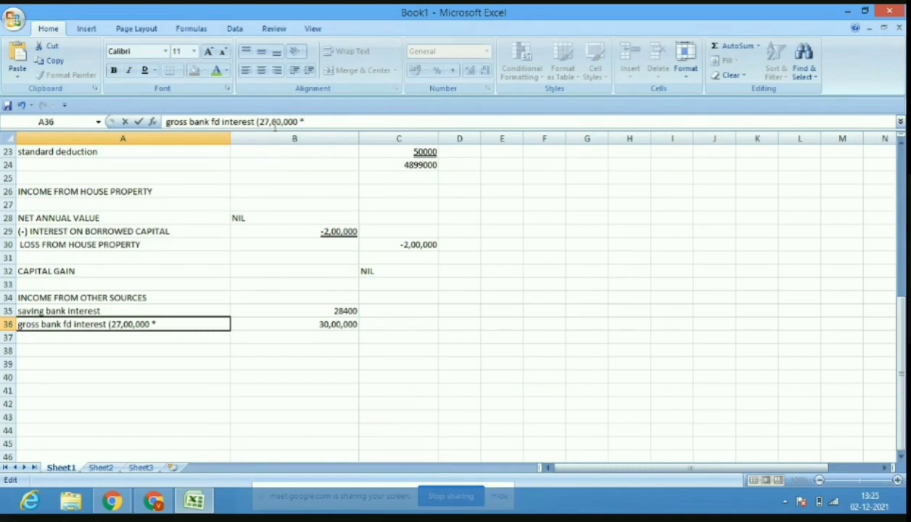
type("100/90")
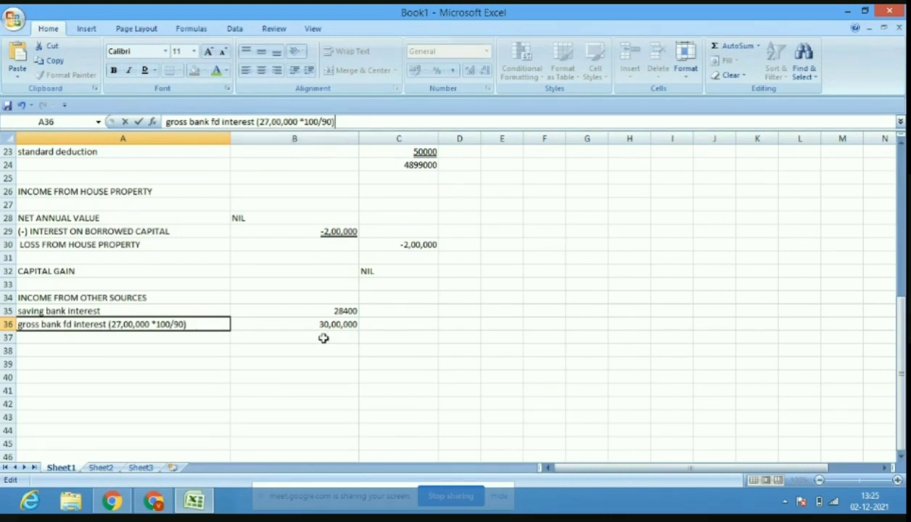
Add a dividend row in A37 and start entering its 4750 amount in B37.
left_click(208, 342)
type("d")
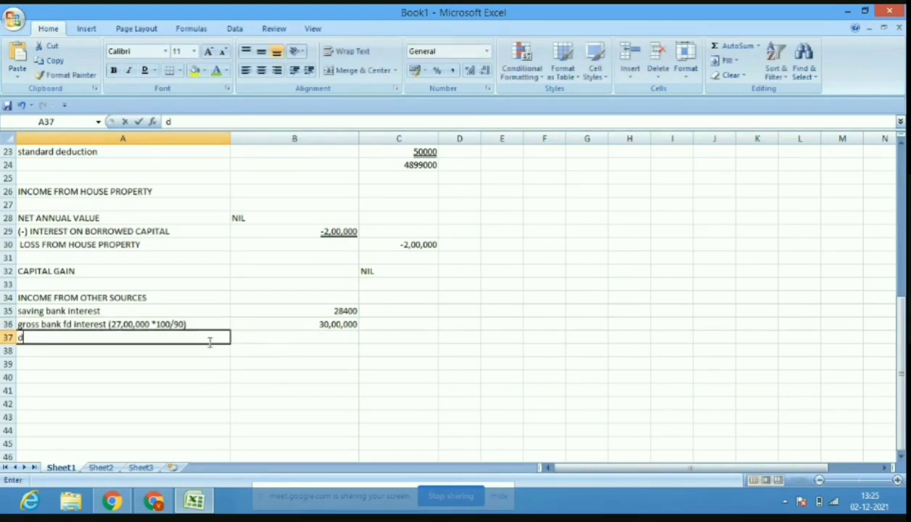
type("iv")
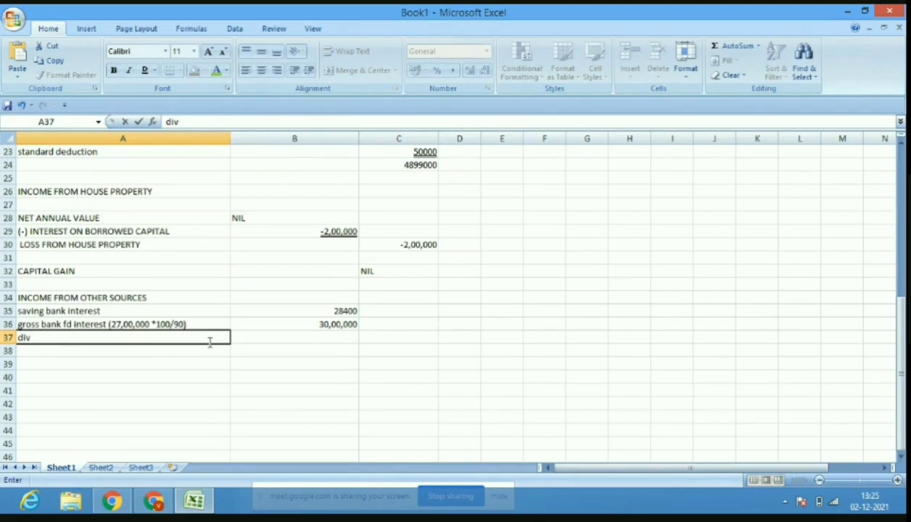
type("endend")
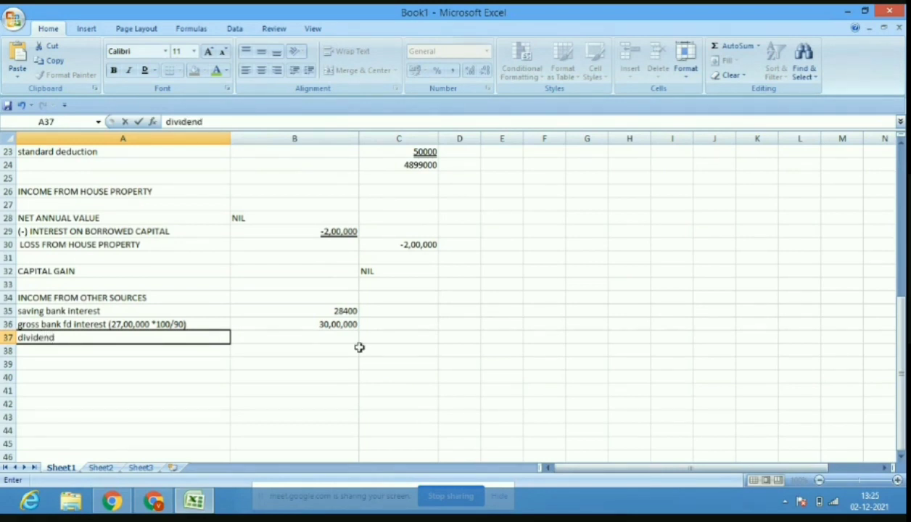
left_click(335, 341)
type("4750")
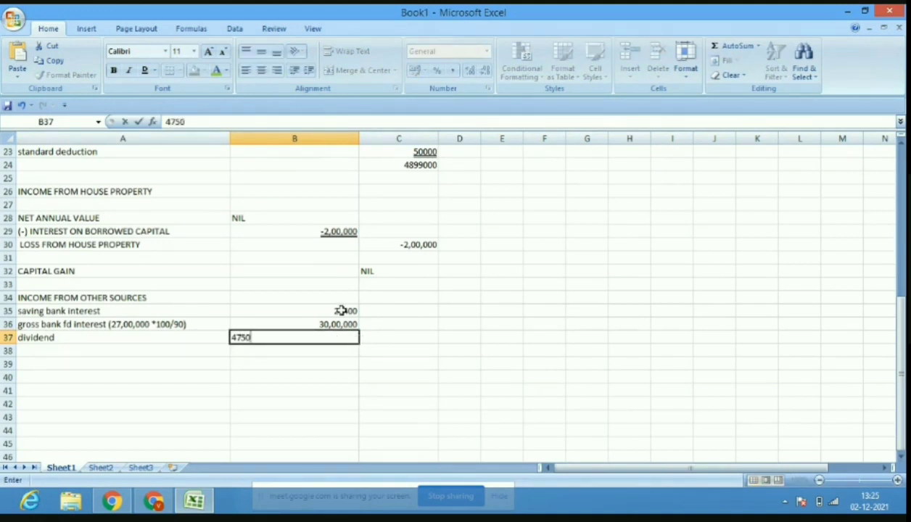
Underline the 4750 dividend and enter the other-sources total 30,33,150 in C37.
left_click(355, 361)
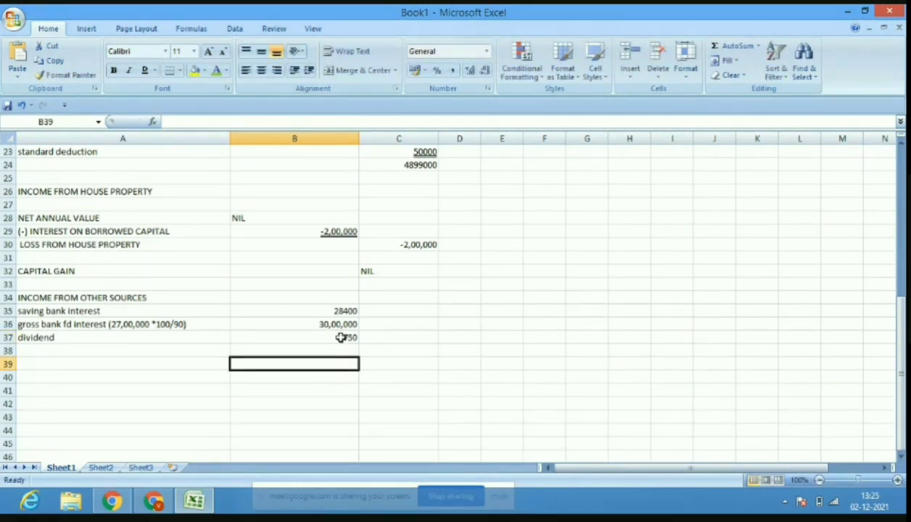
left_click(341, 338)
left_click(144, 69)
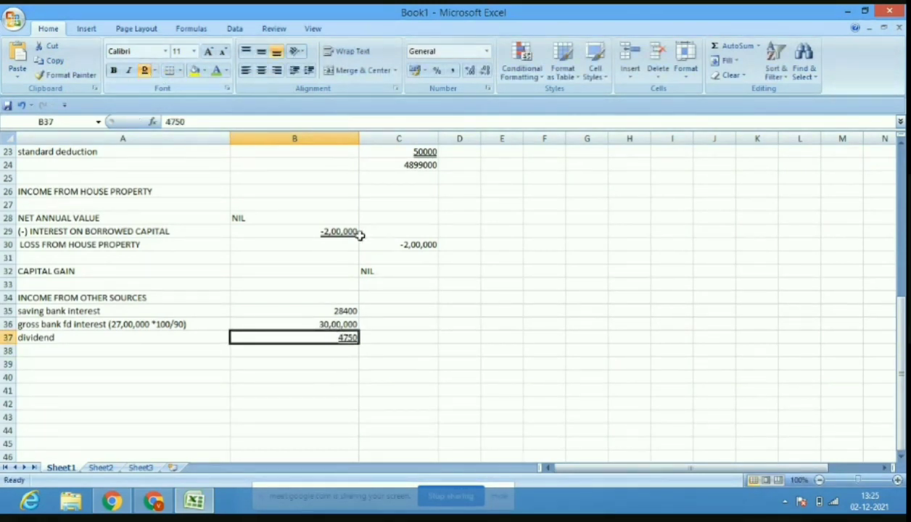
left_click(398, 340)
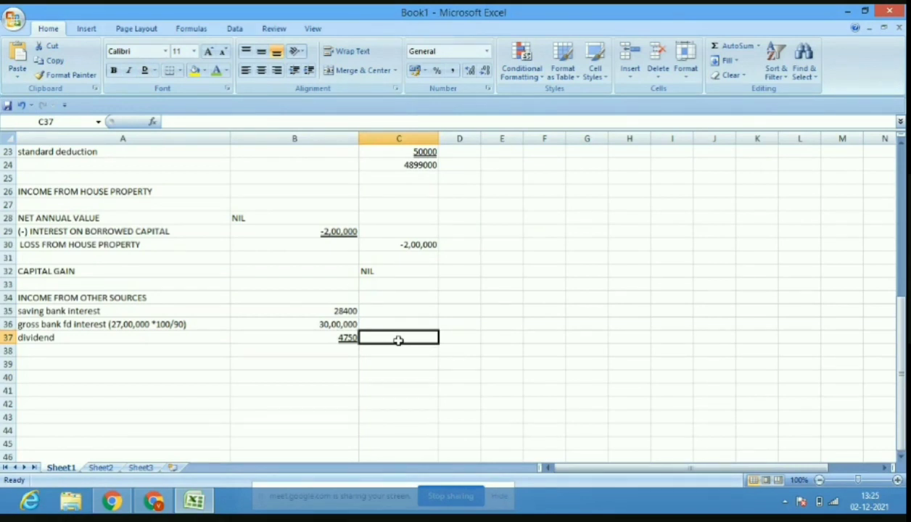
type("30,")
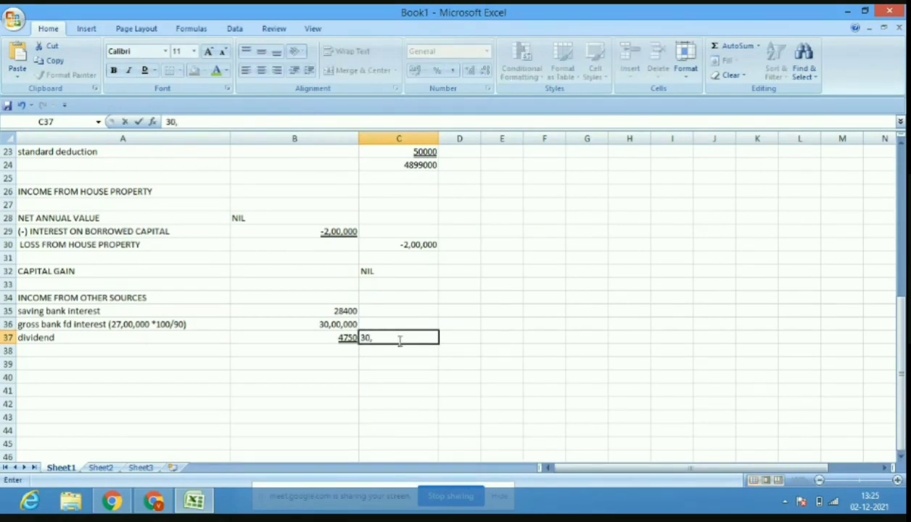
type("33,150")
Colour the C24, C30 and C37 income figures light blue.
left_click(433, 165)
left_click(226, 70)
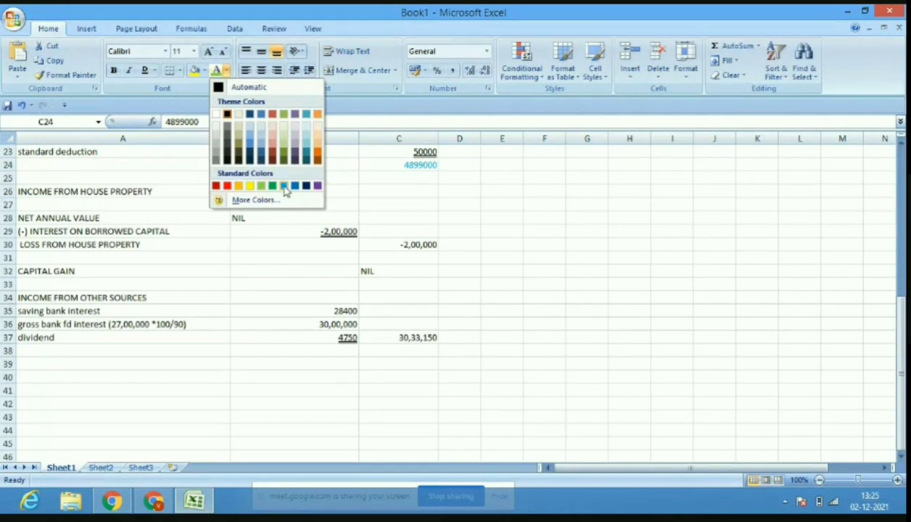
left_click(285, 187)
left_click(421, 244)
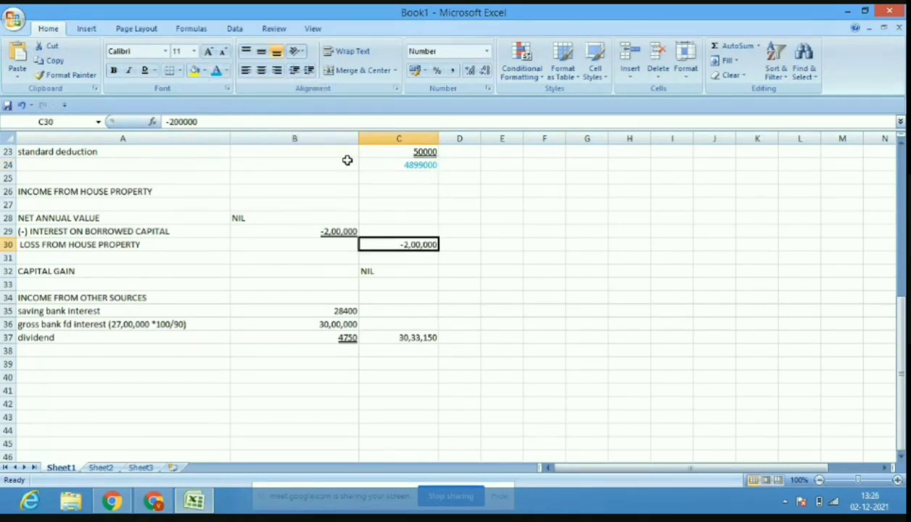
left_click(227, 71)
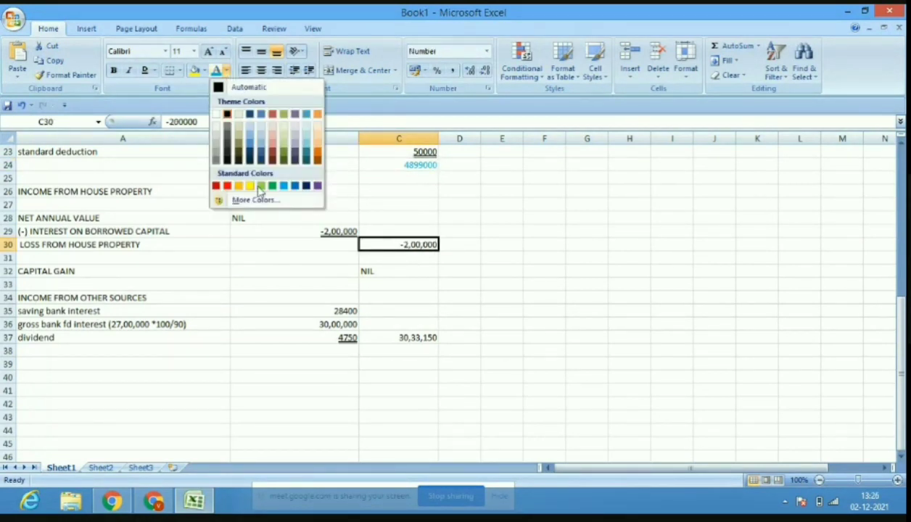
left_click(284, 187)
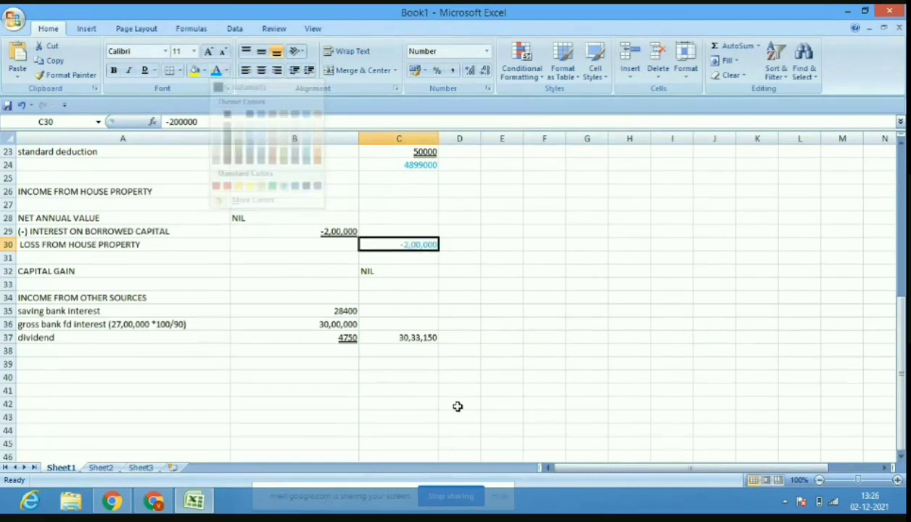
left_click(415, 339)
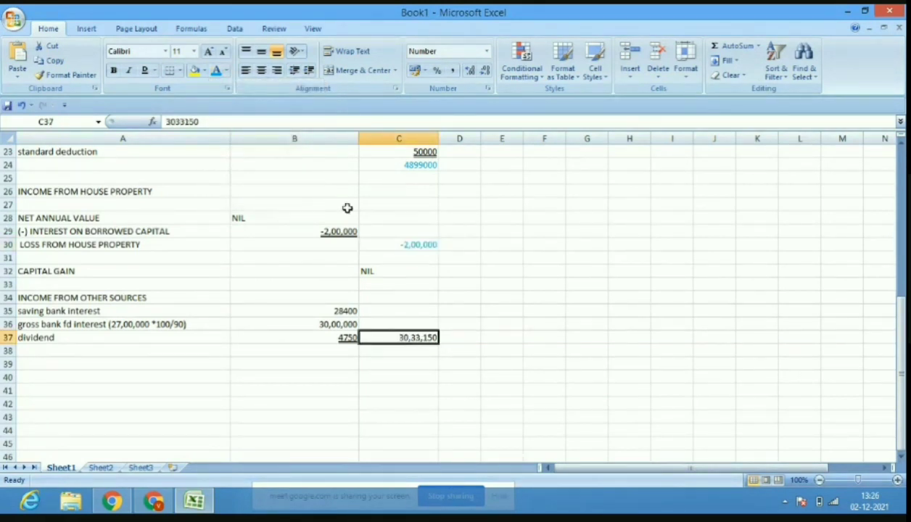
left_click(217, 71)
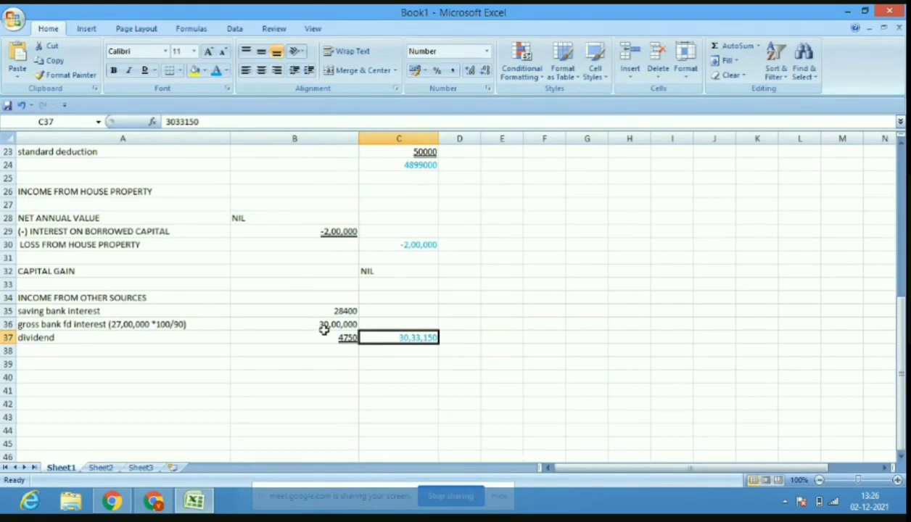
left_click(413, 351)
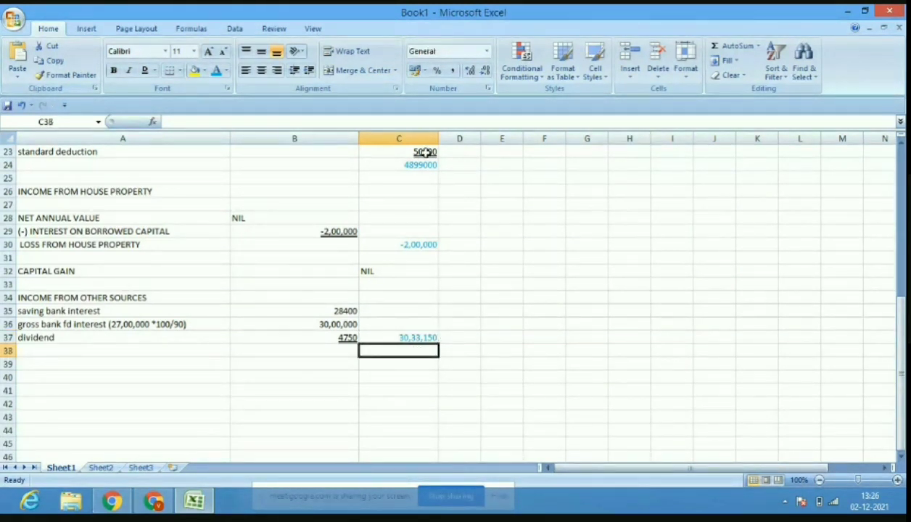
Enter 77,32,150 in C39 with the label 'total income from different heads' in A39.
left_click(405, 364)
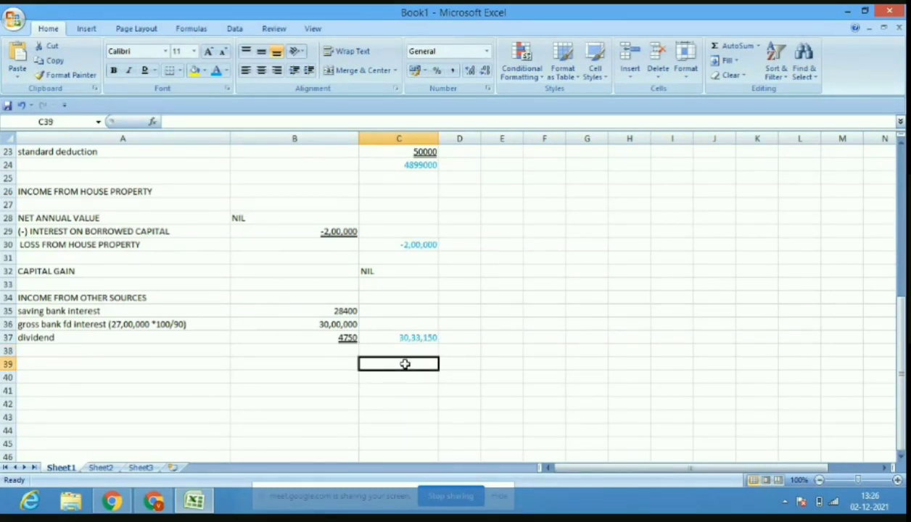
type("77,32")
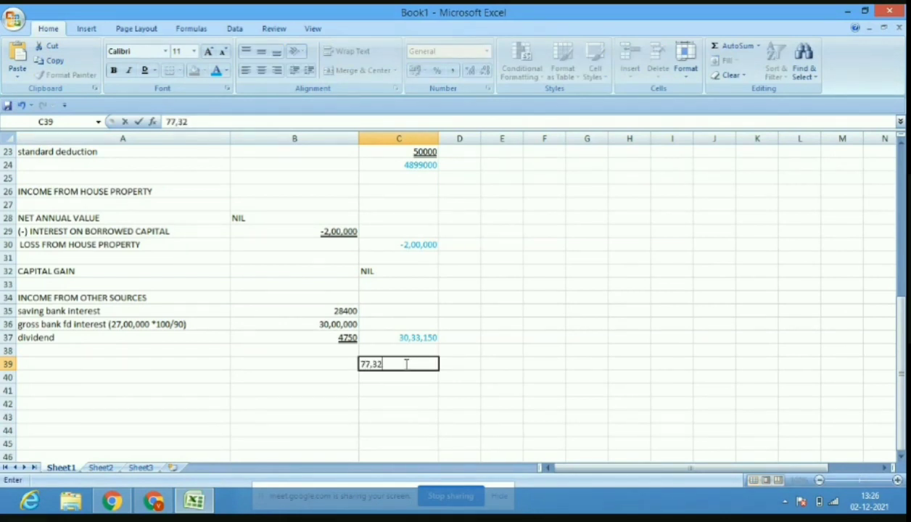
type(",150")
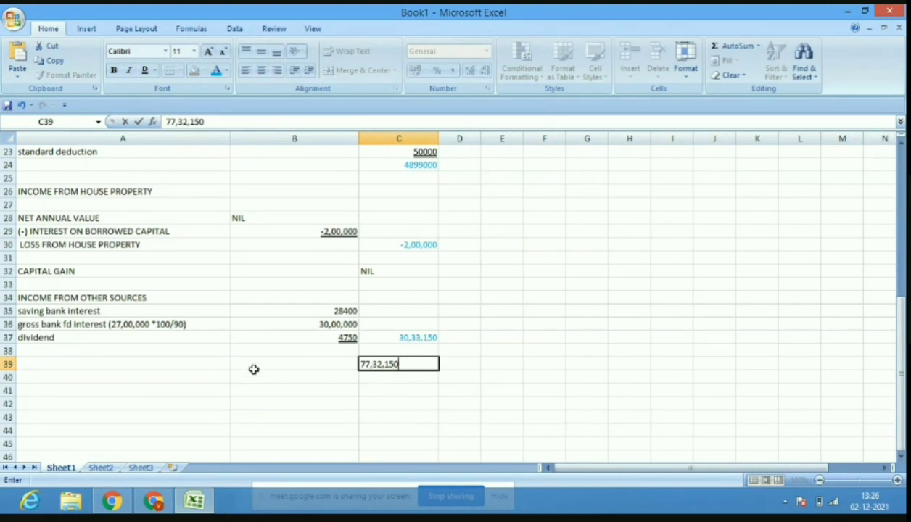
left_click(176, 363)
type("t")
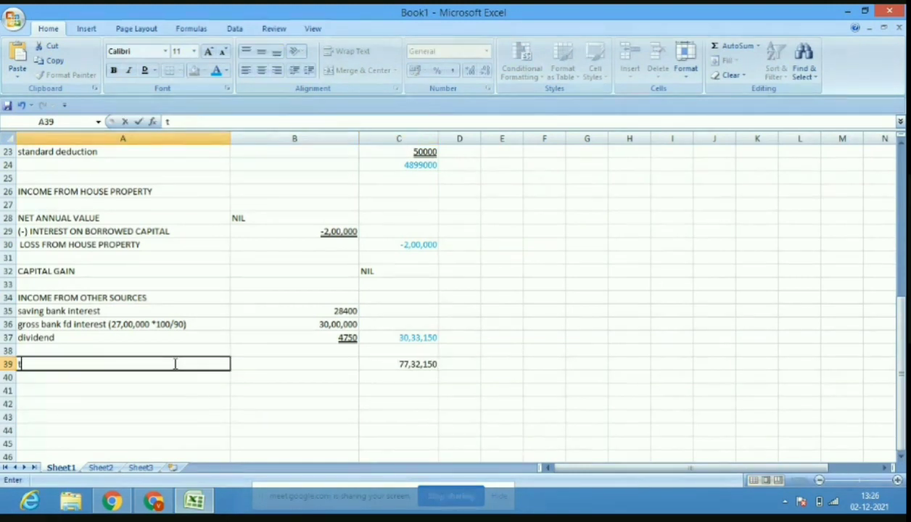
type("otal income fr")
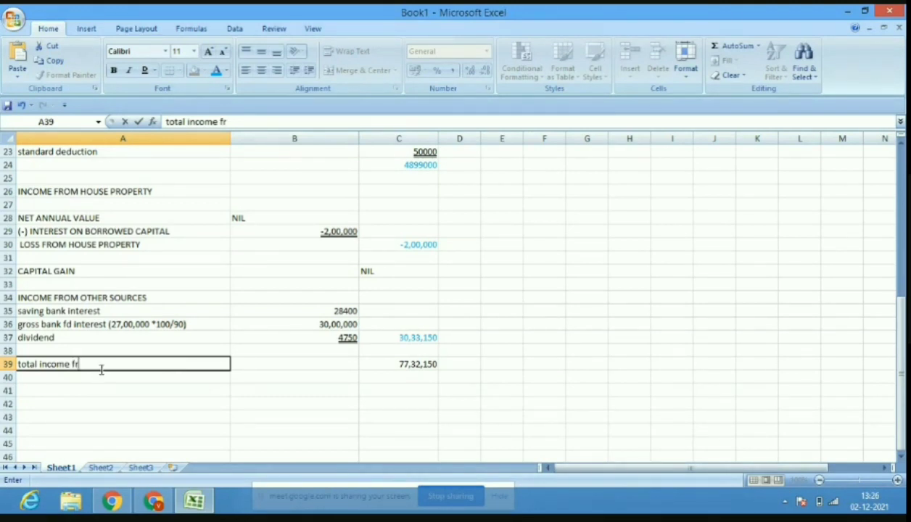
type("om different heads")
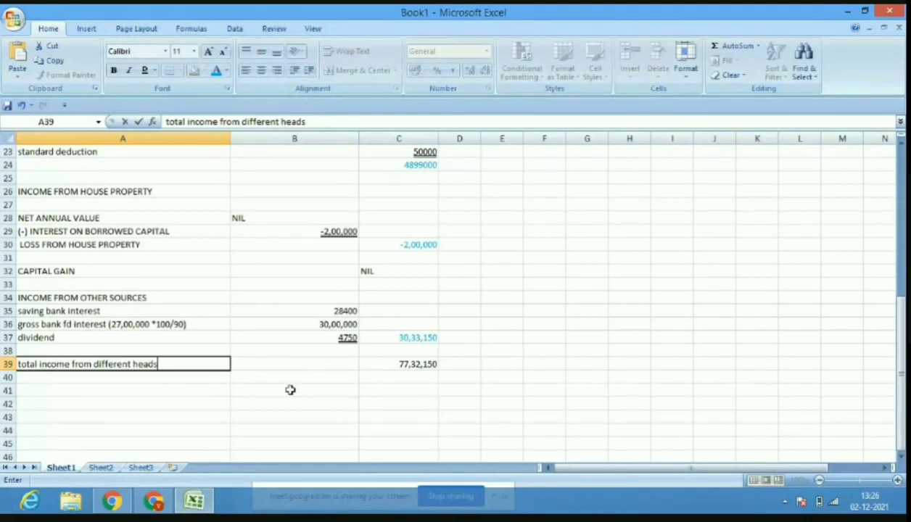
left_click(169, 377)
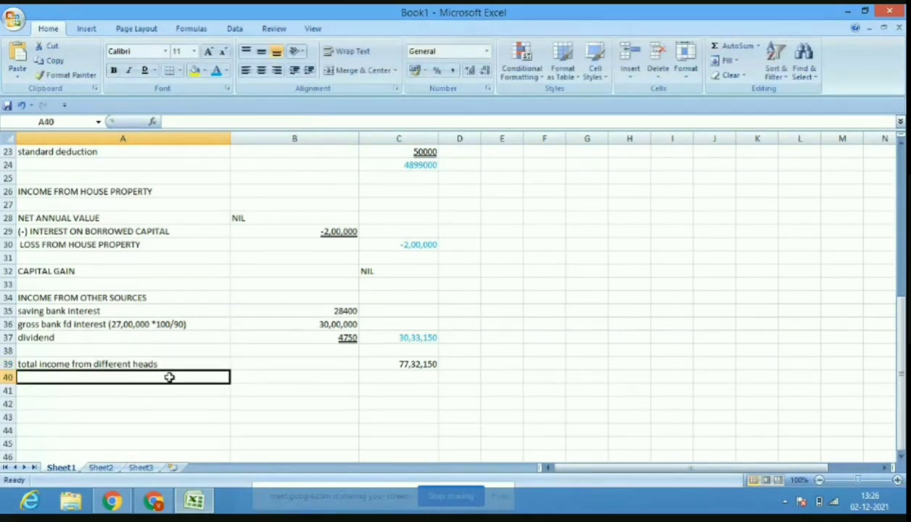
Add a 'less:' heading and the 80C deduction of 1,50,000.
type("less:")
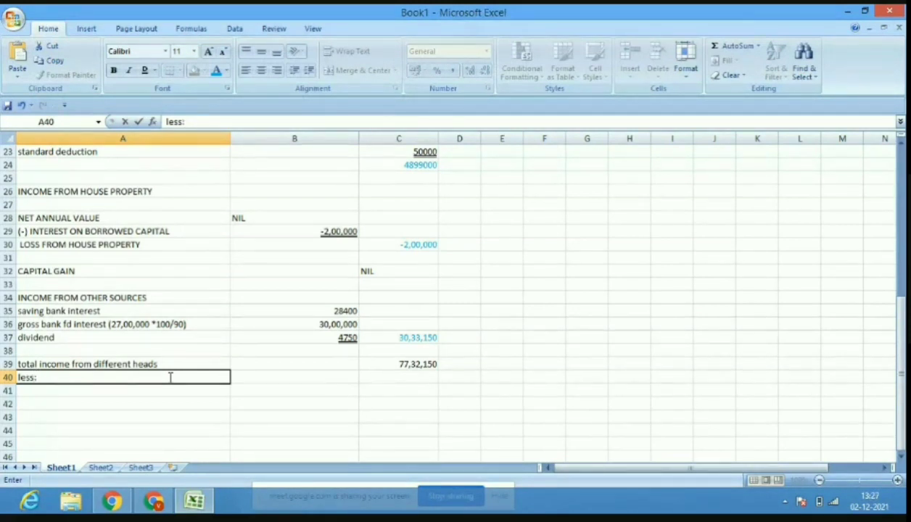
left_click(162, 393)
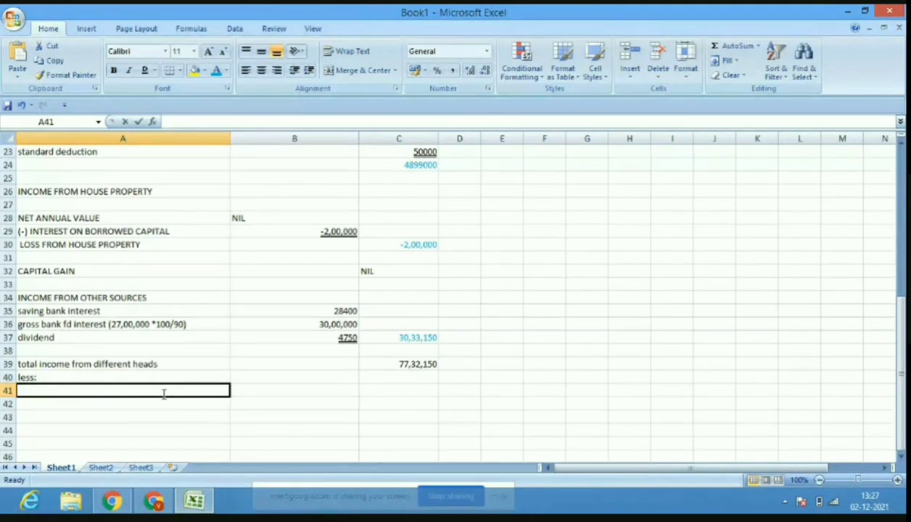
type("80C")
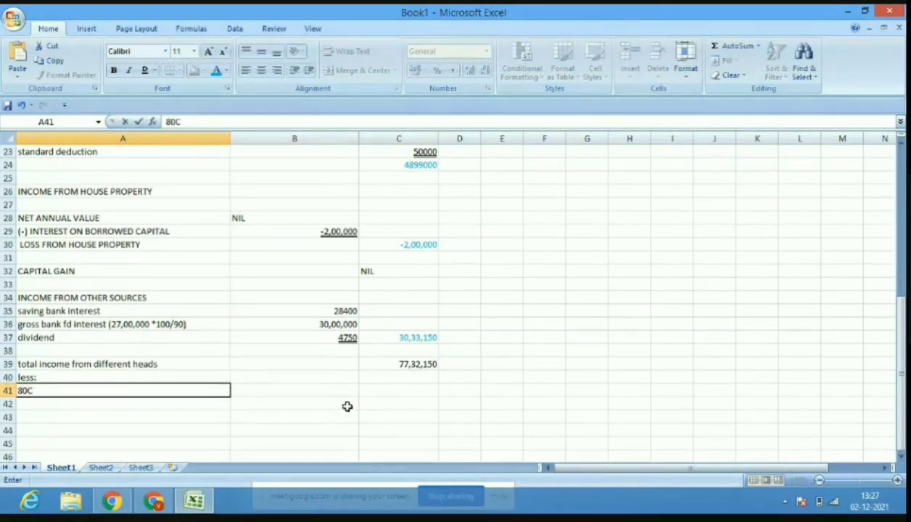
left_click(330, 397)
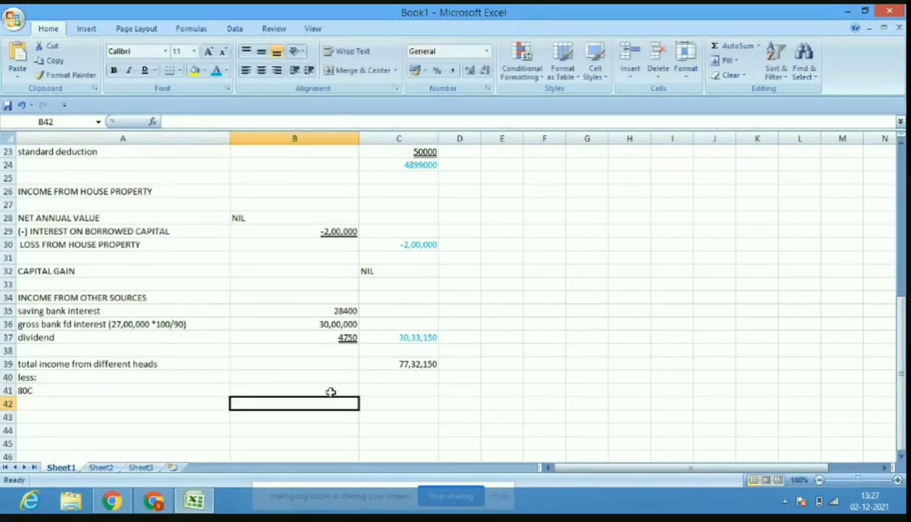
left_click(331, 392)
type("1,5")
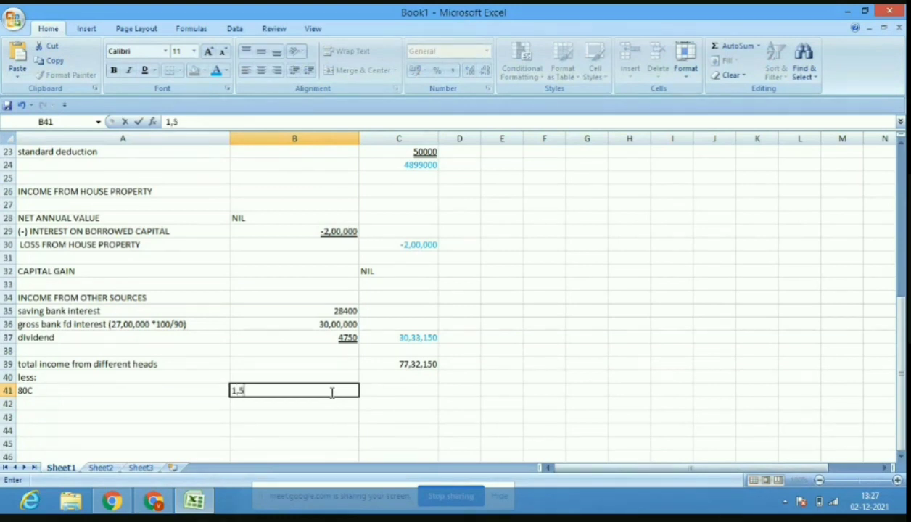
type("0,0000")
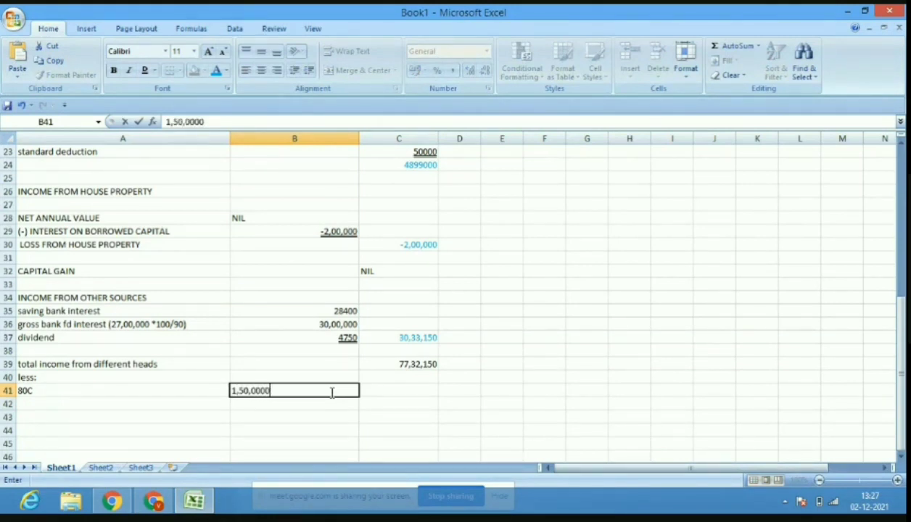
key("BackSpace")
left_click(121, 408)
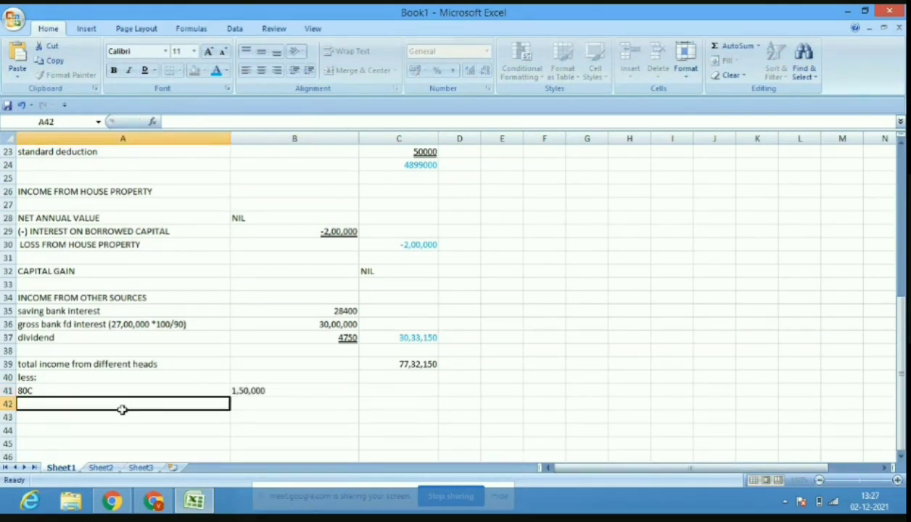
Add the 80ccd(1B) deduction of 50,000.
type("80")
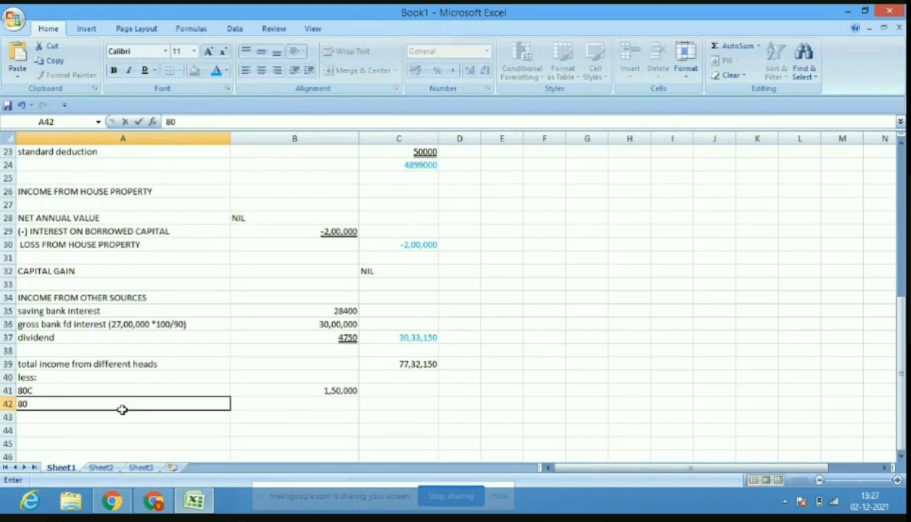
type("ccd")
type("918")
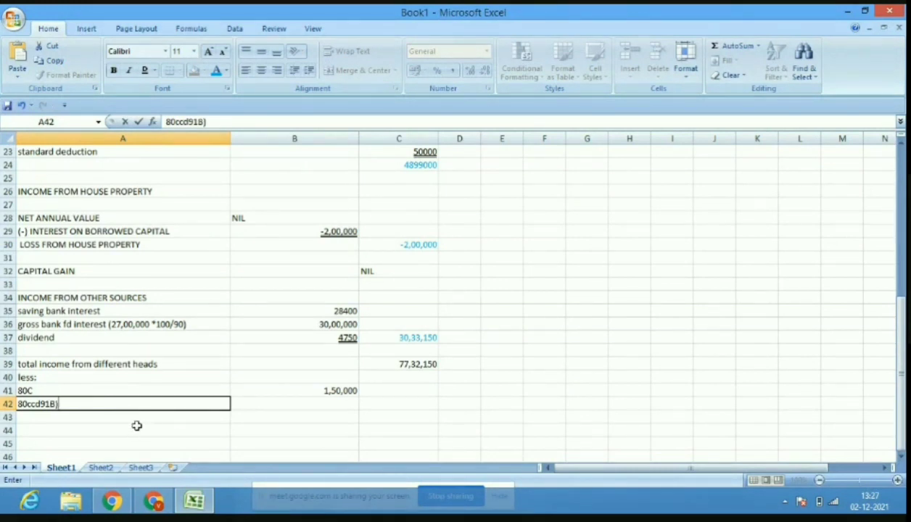
key("ctrl+Return")
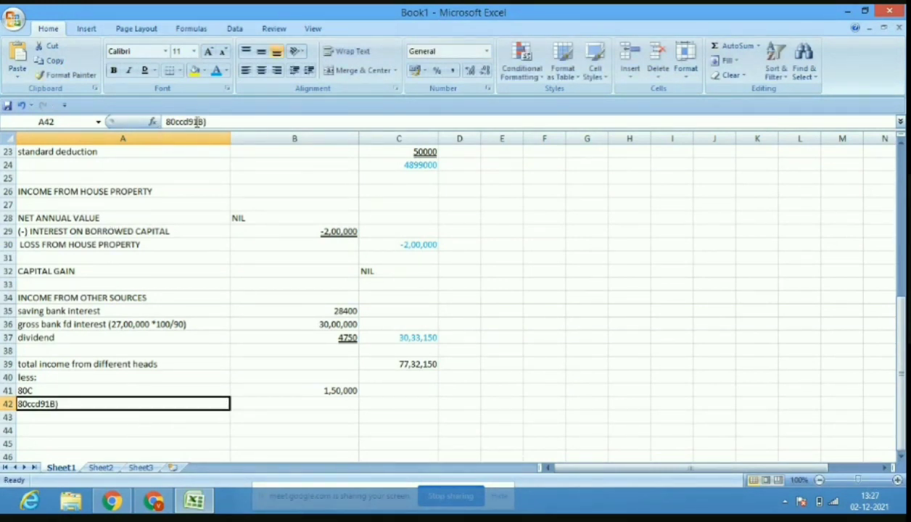
left_click(193, 122)
key("BackSpace")
type("(")
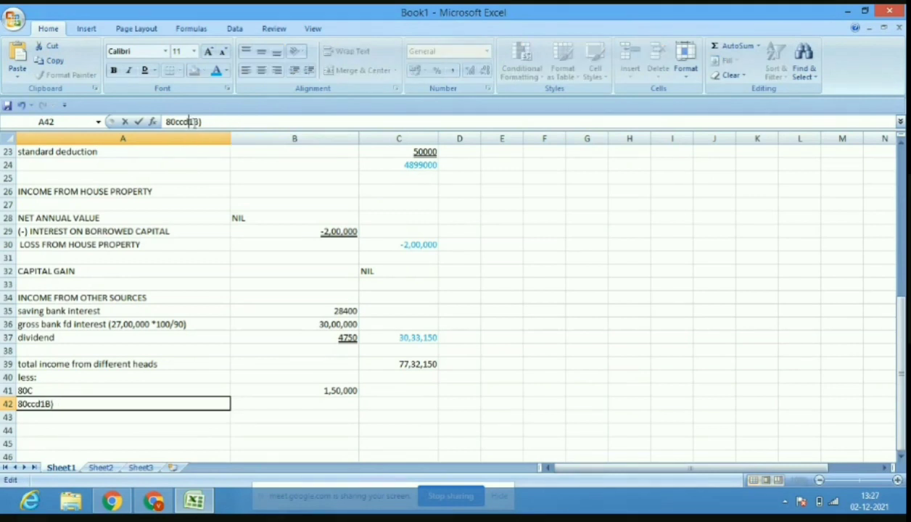
left_click(347, 404)
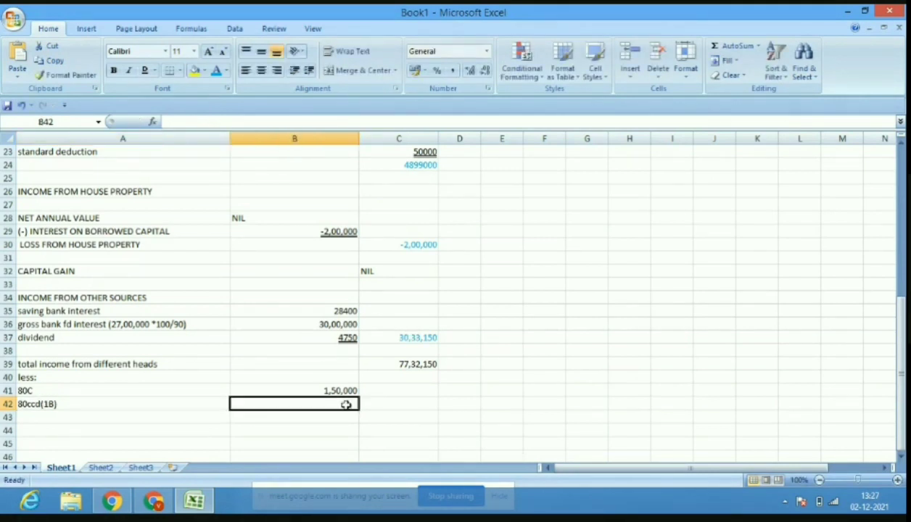
type("50")
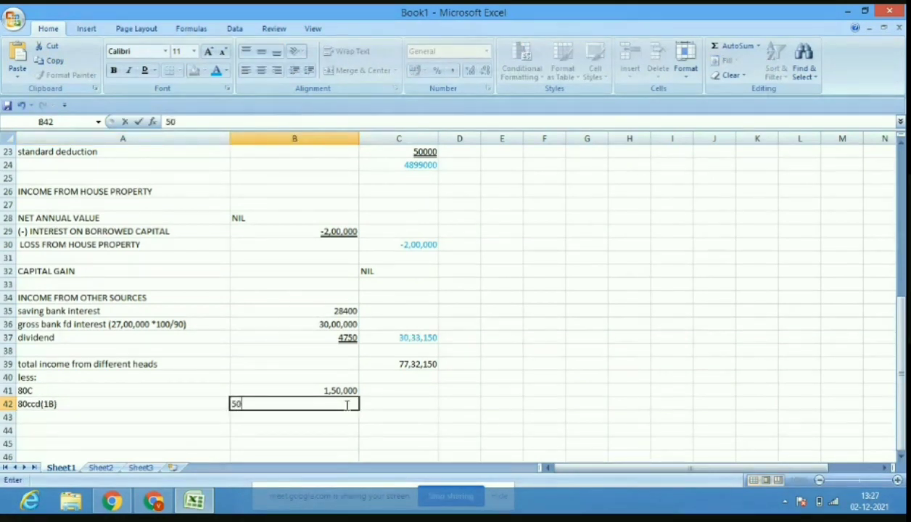
type(",000")
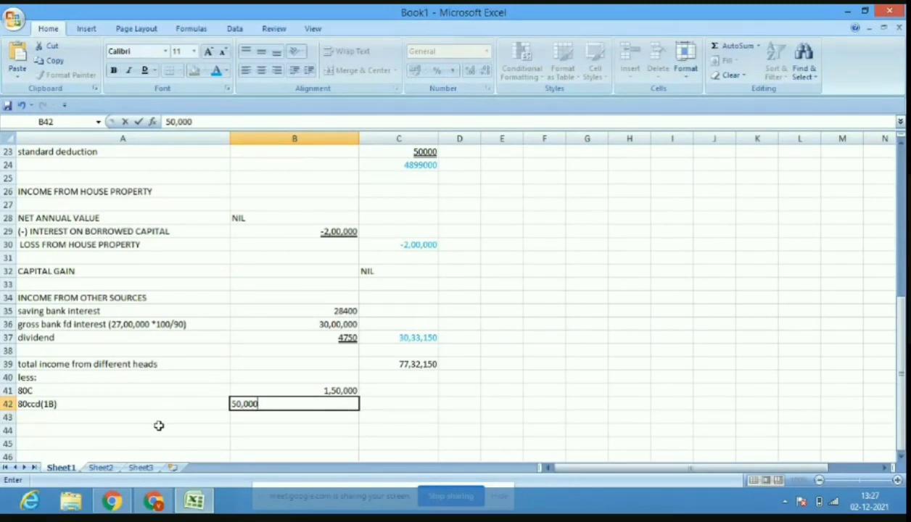
left_click(158, 426)
Add the '80 d (38,000, max allowed is 25000)' deduction of 25,000.
left_click(156, 415)
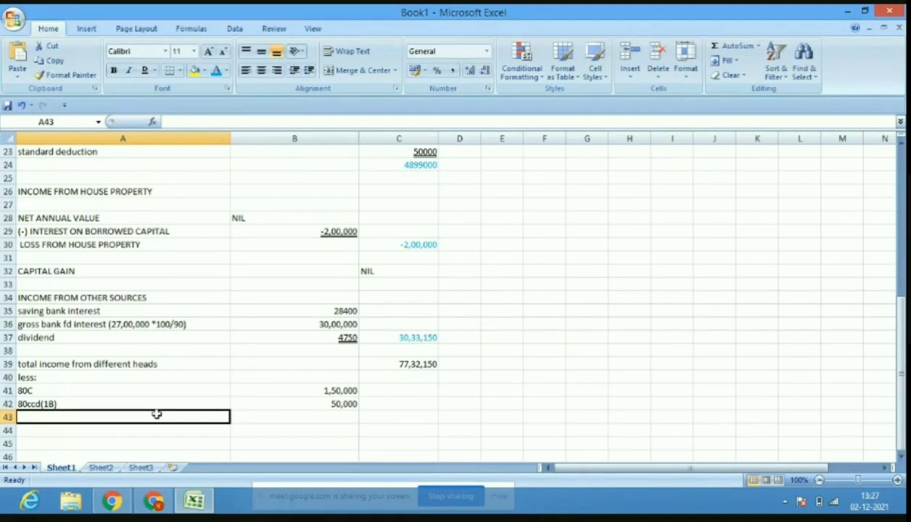
type("80")
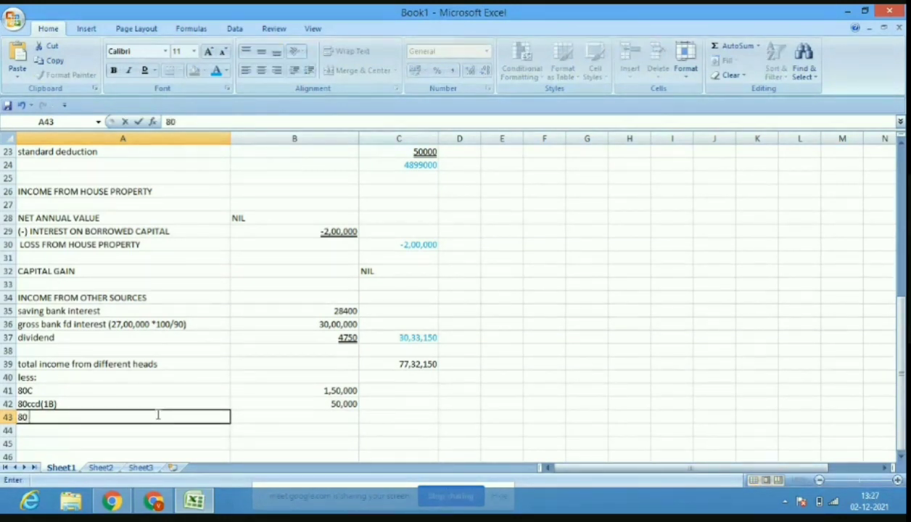
type(" d")
left_click(337, 418)
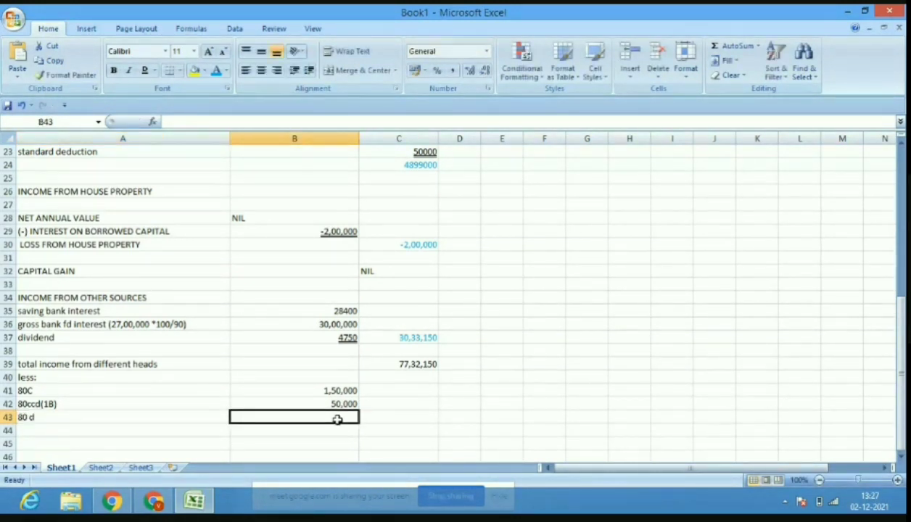
left_click(212, 416)
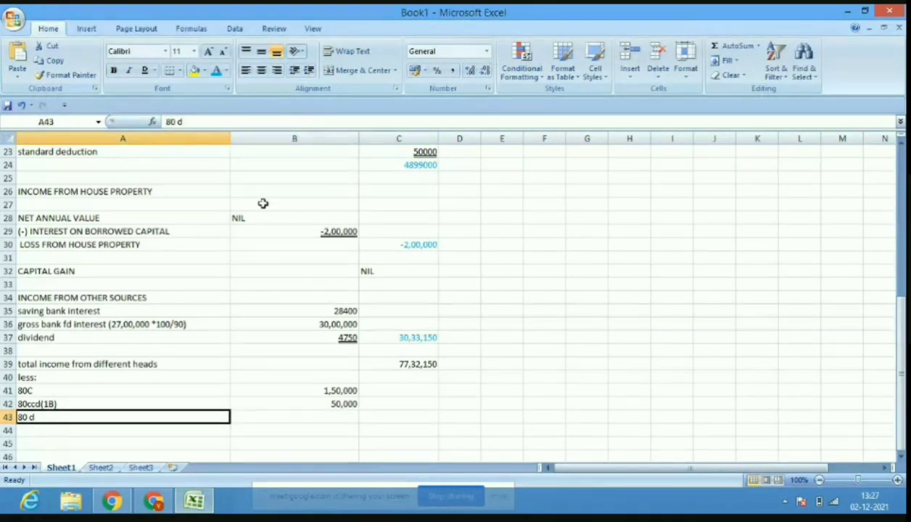
left_click(252, 121)
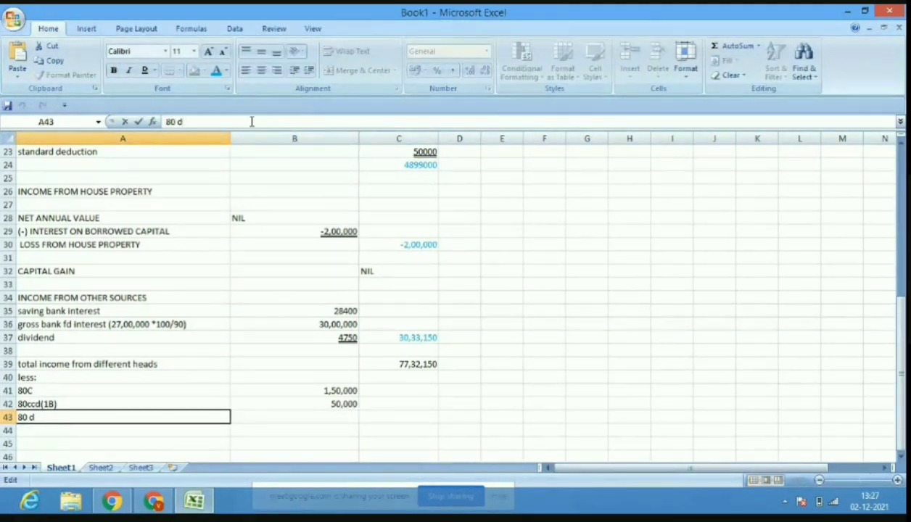
type("(38,000")
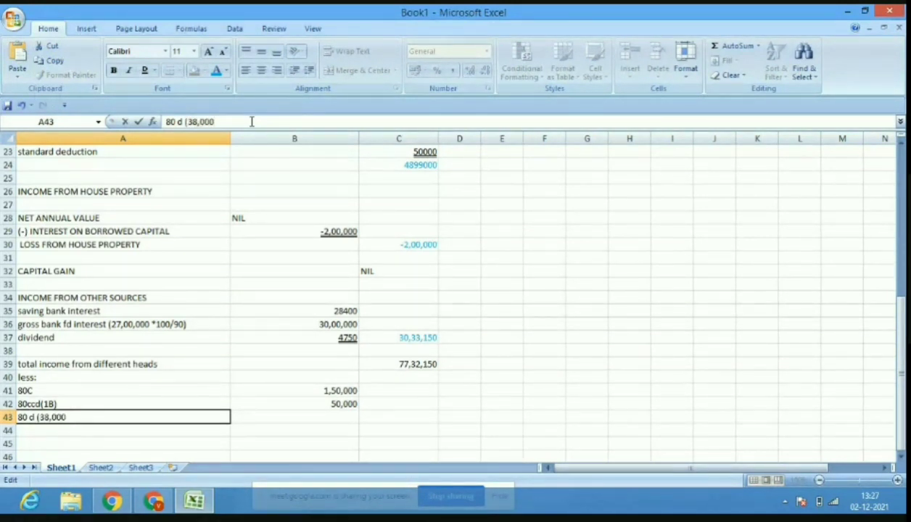
type(", max allowed is")
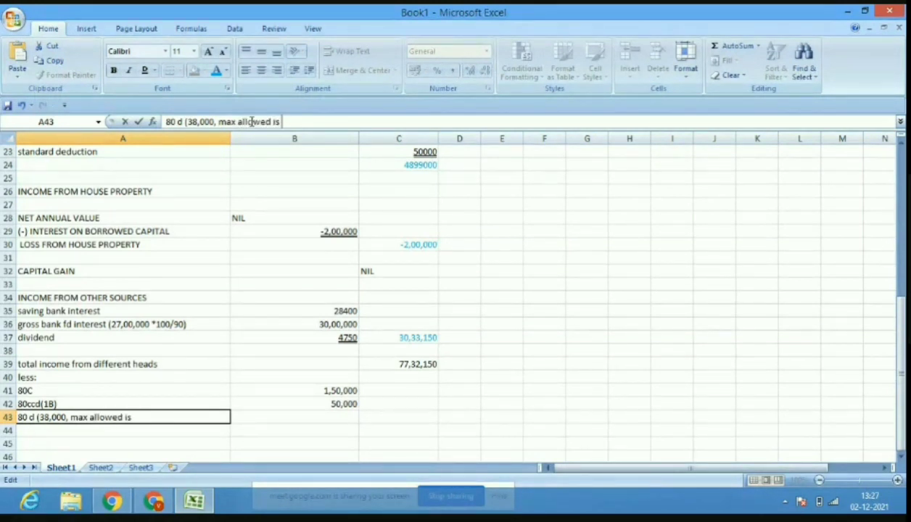
type(" 25000")
left_click(329, 412)
type("25,")
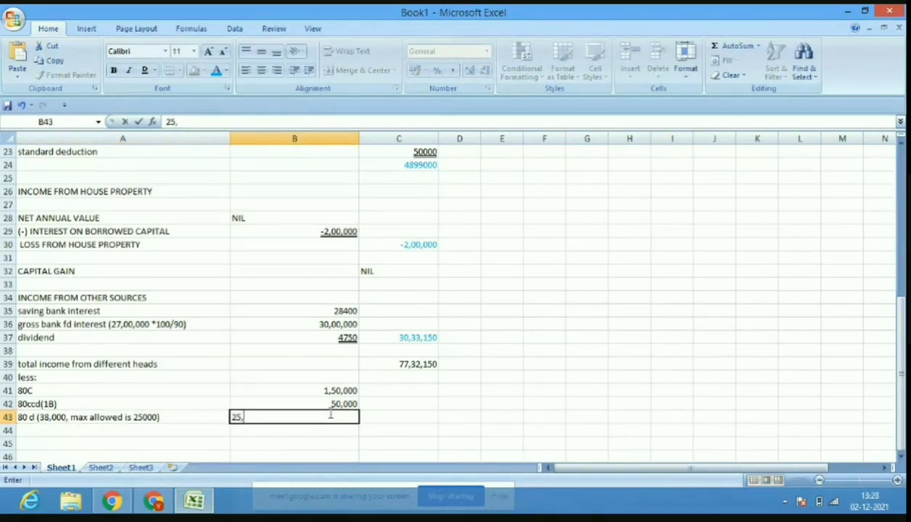
type("9")
type("000")
left_click(122, 433)
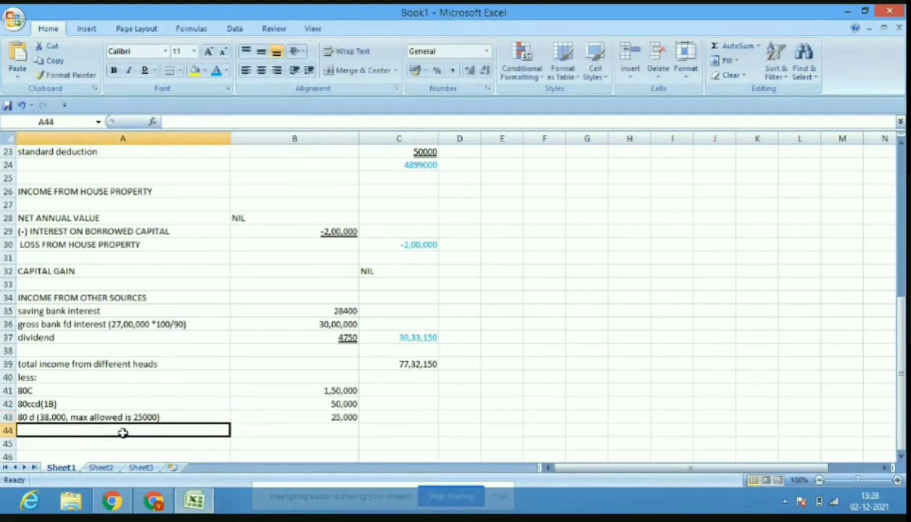
Add the 80 Tta deduction of 10,000.
type("80")
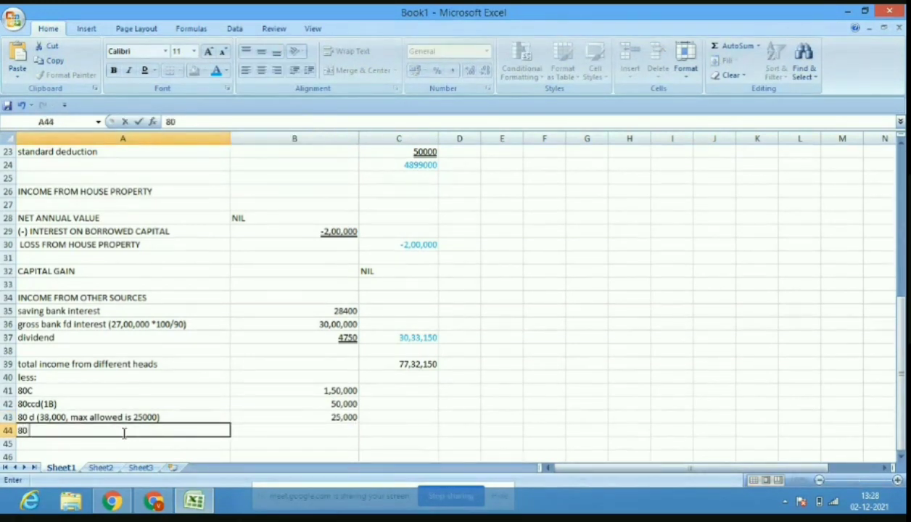
type(" TTa")
left_click(346, 428)
type("10")
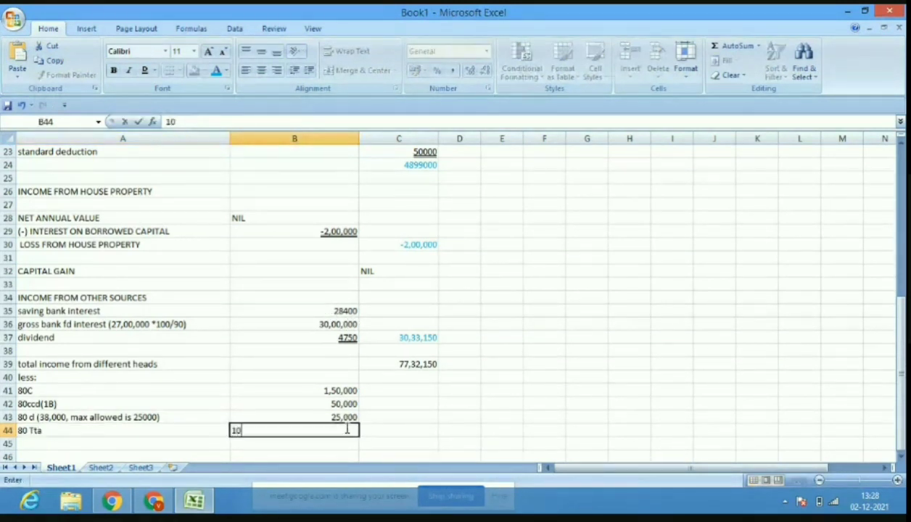
type(",000")
left_click(401, 428)
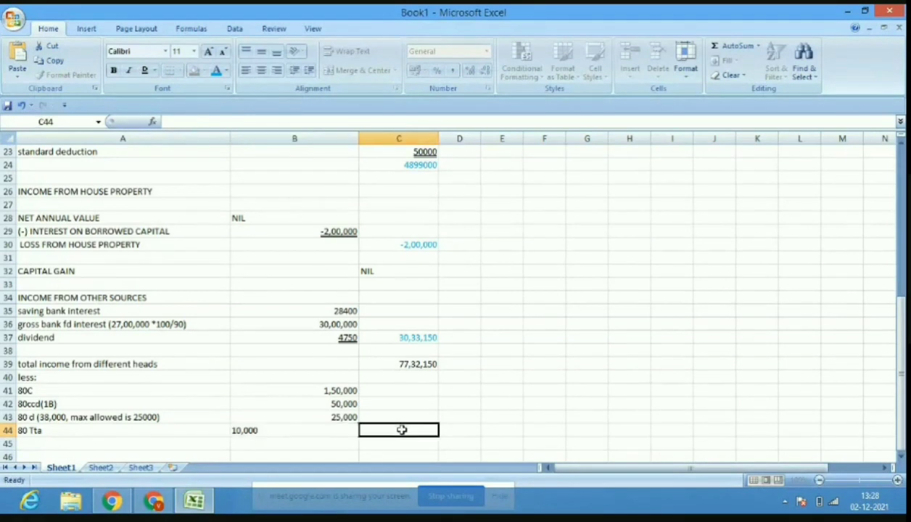
Underline the 10,000 amount and enter total deductions of 2,35,000 in C44.
left_click(351, 429)
left_click(144, 70)
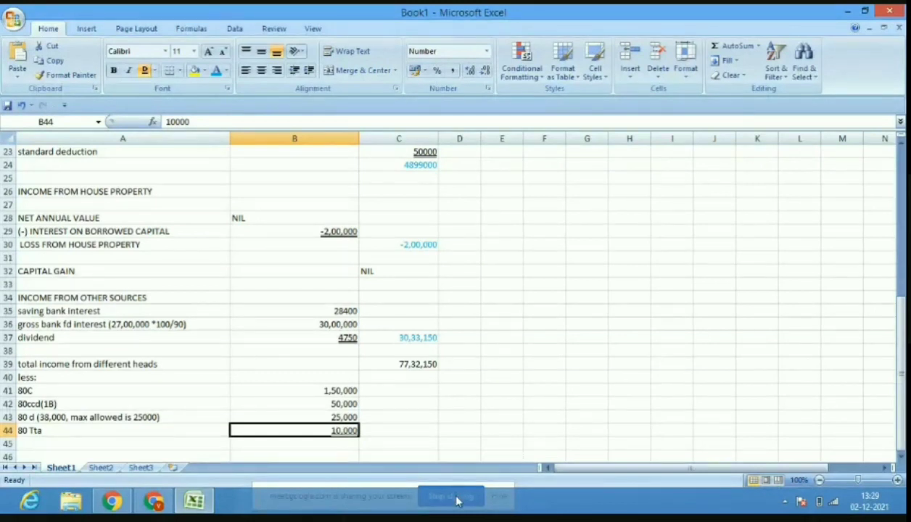
left_click(414, 428)
type("2")
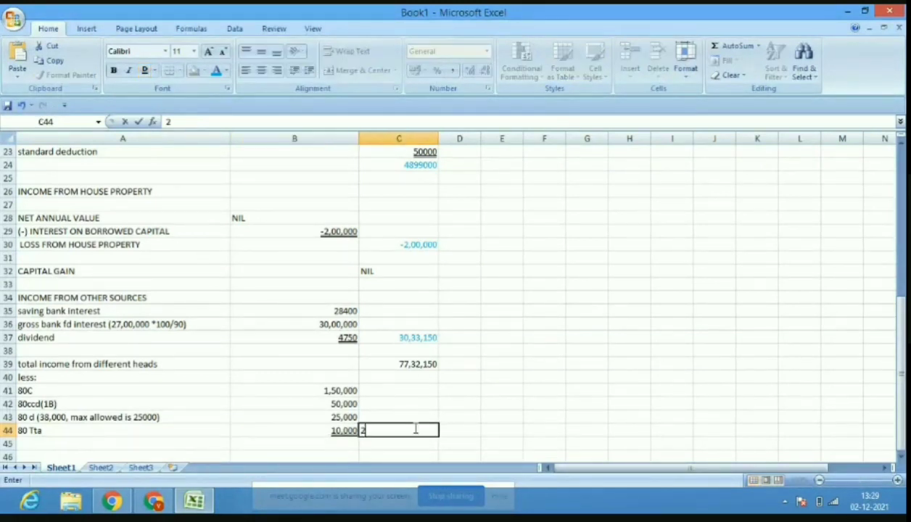
type(",35,000")
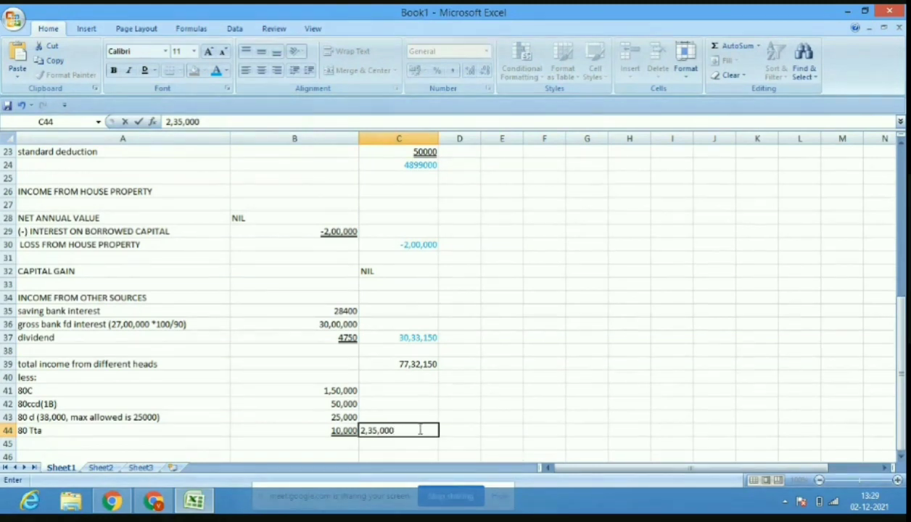
left_click(417, 361)
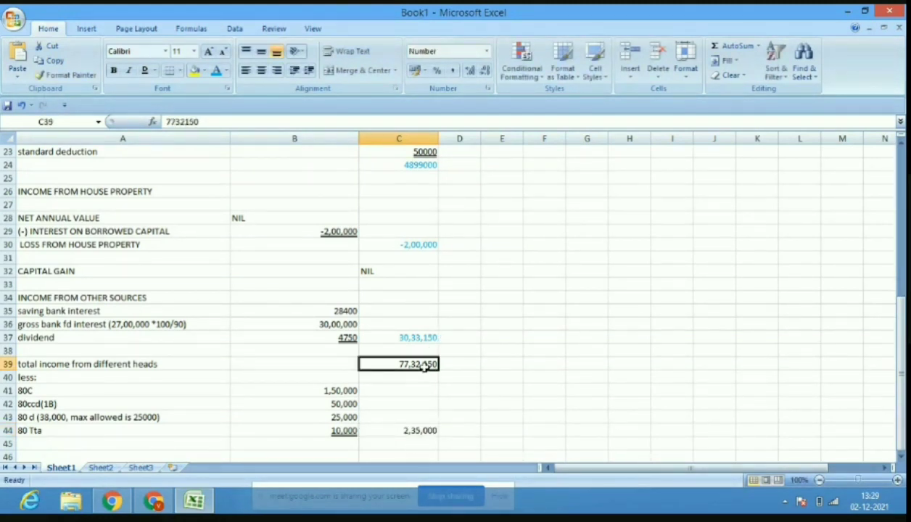
Colour the total income label in A39 and its 77,32,150 amount orange.
left_click(132, 363)
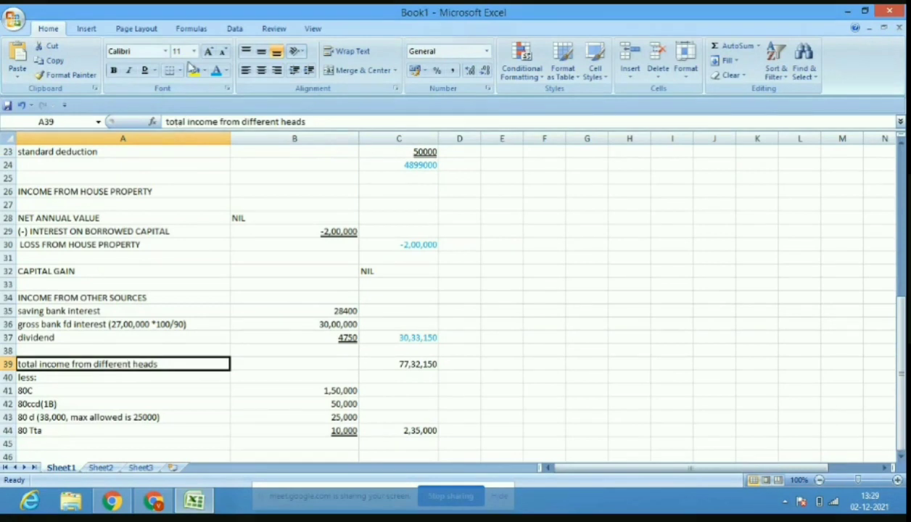
left_click(227, 71)
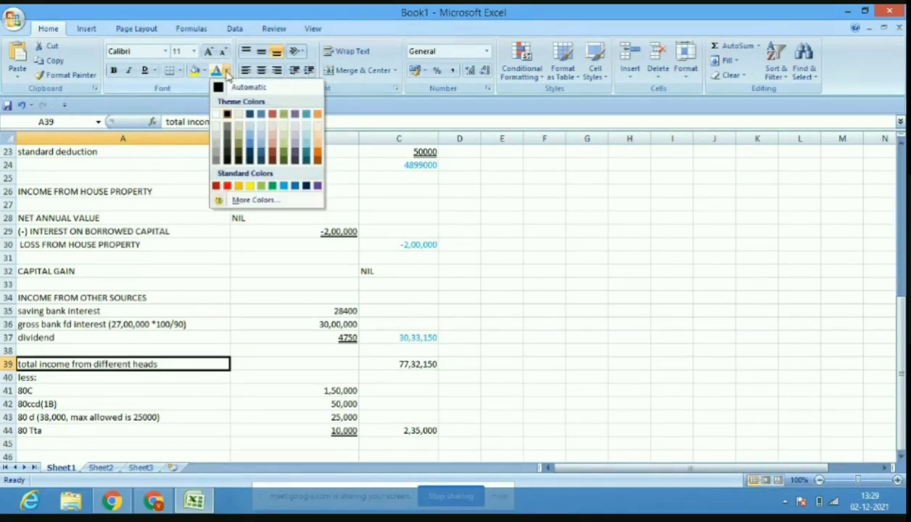
left_click(317, 154)
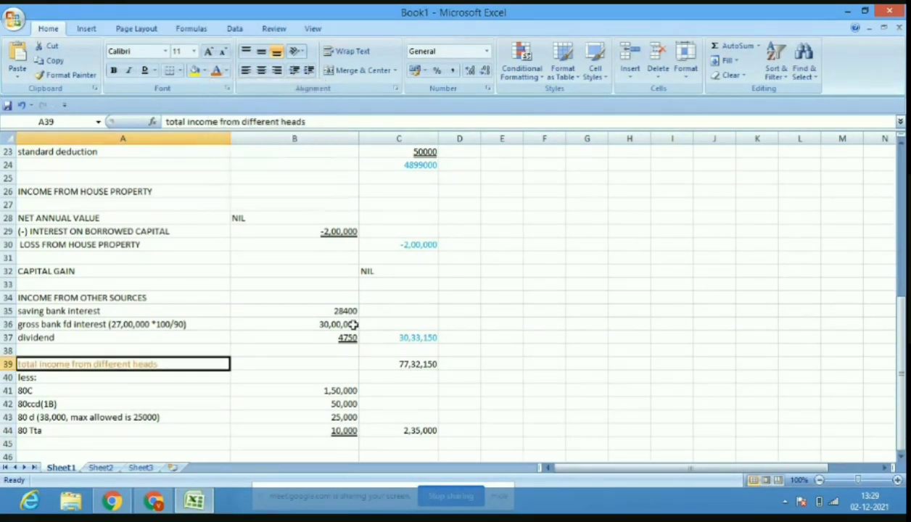
left_click(421, 363)
left_click(227, 70)
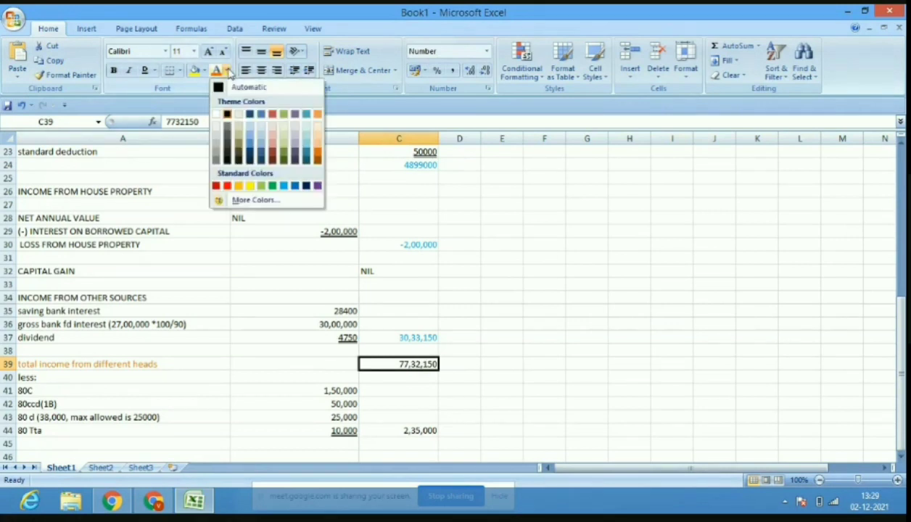
left_click(317, 154)
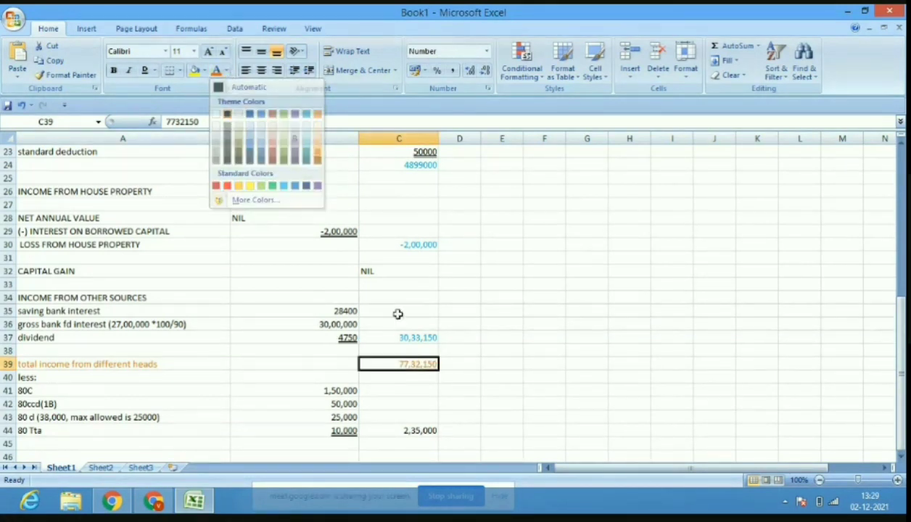
left_click(419, 444)
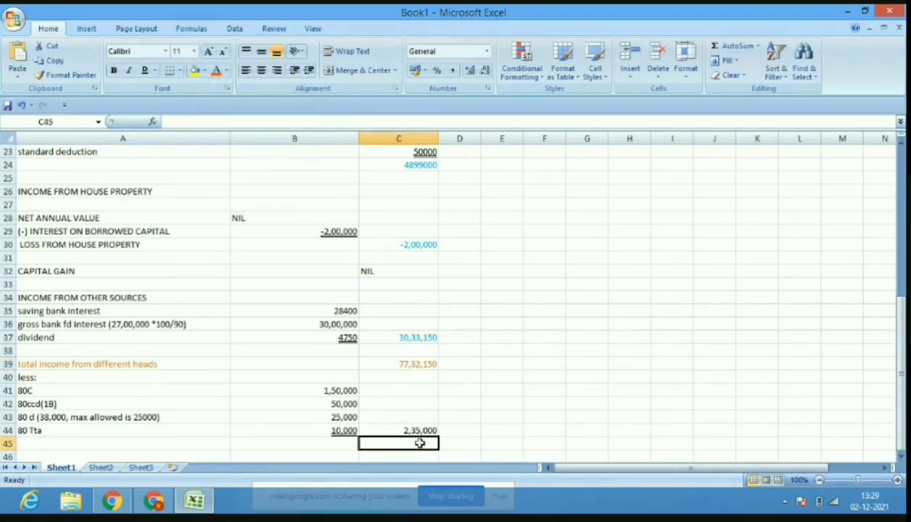
Enter the income after deductions, 74,97,150, in C45.
type("74")
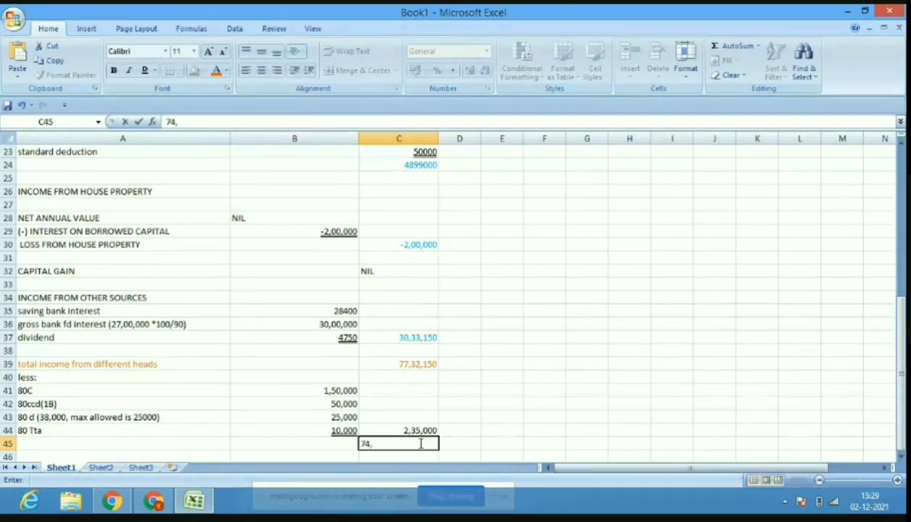
type(",97150")
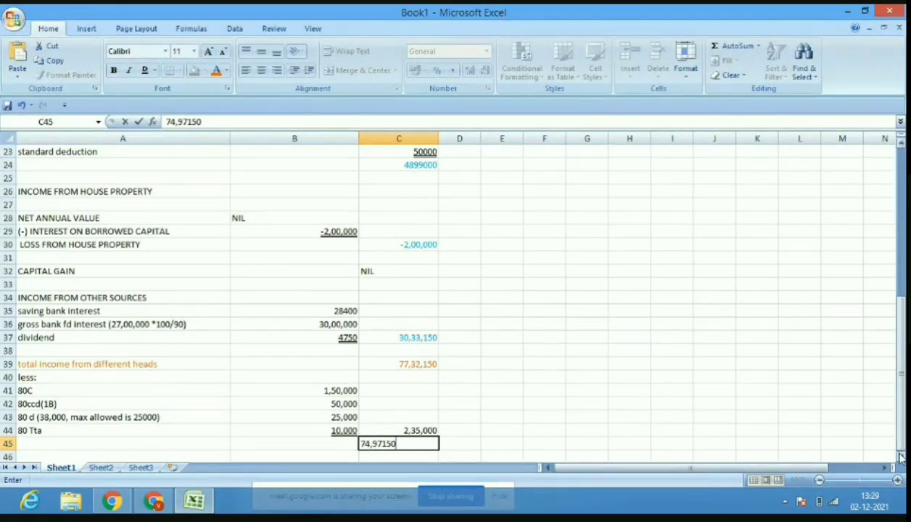
scroll(901, 457, "down", 3)
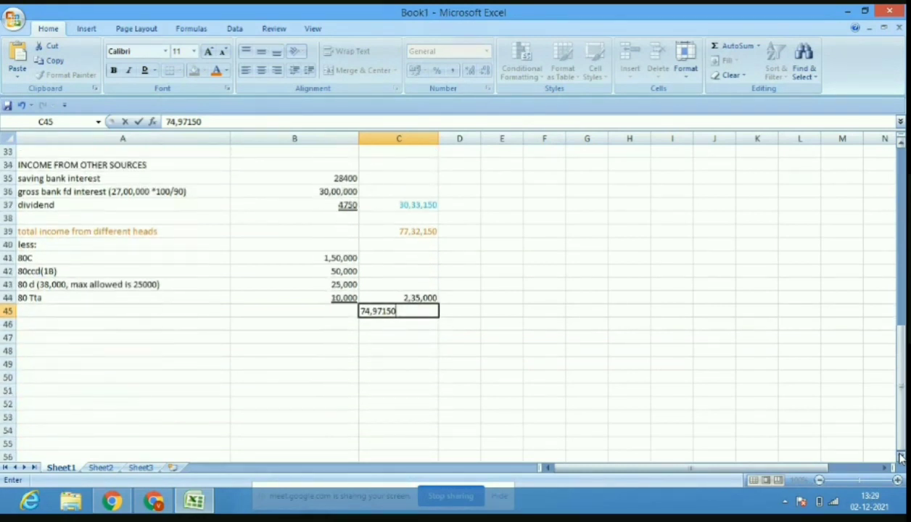
left_click(901, 457)
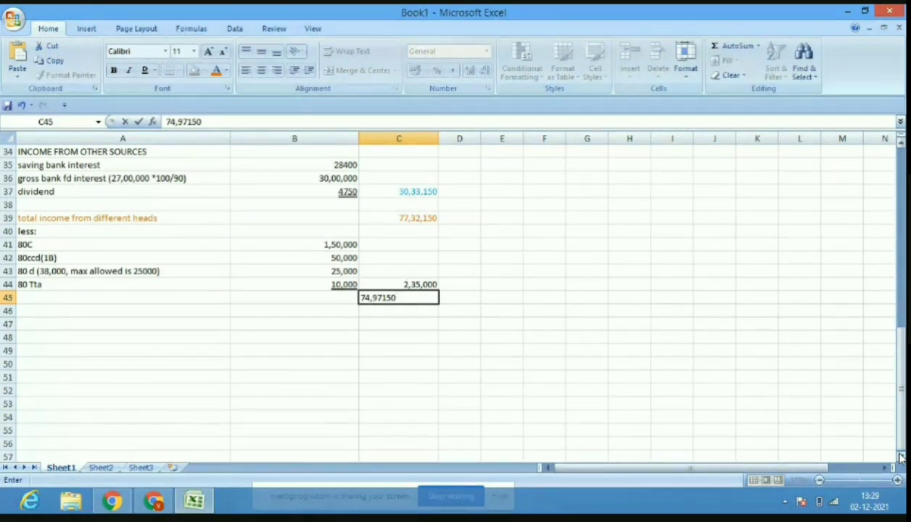
left_click_drag(901, 435, 900, 299)
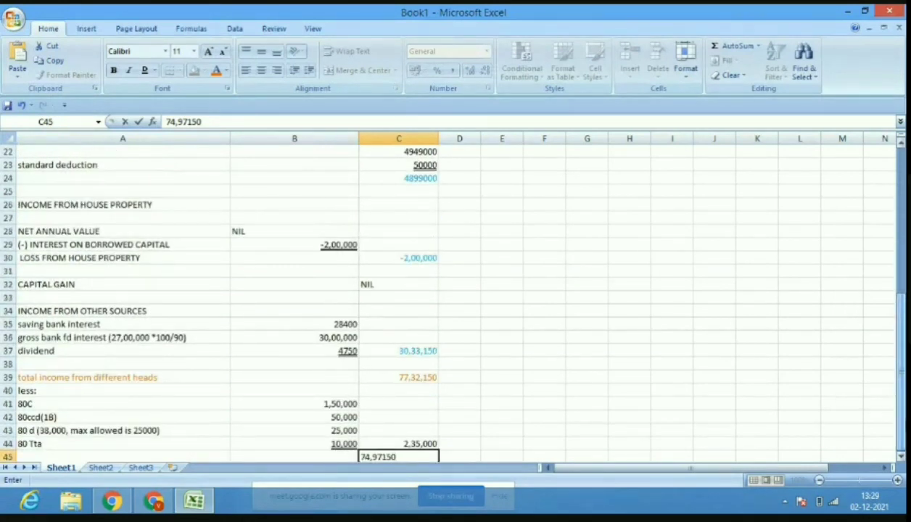
left_click(621, 451)
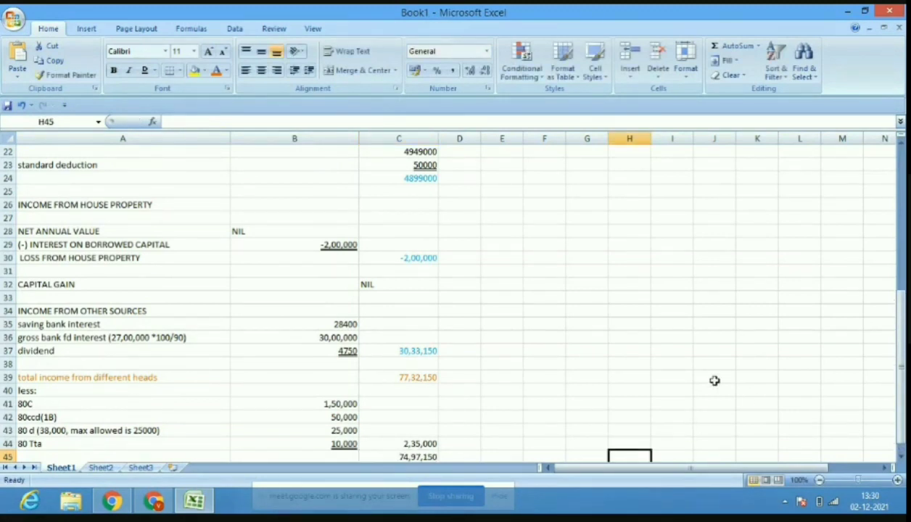
key("Down")
key("Down")
key("Down")
key("Down")
key("Down")
key("Down")
key("Down")
key("Down")
key("Down")
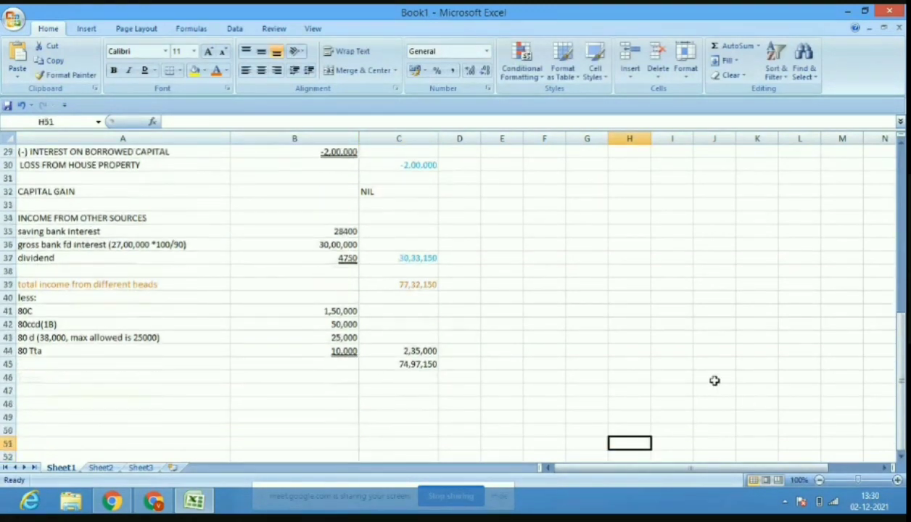
Make the 74,97,150 figure in C45 bold with a dark font colour.
left_click(420, 323)
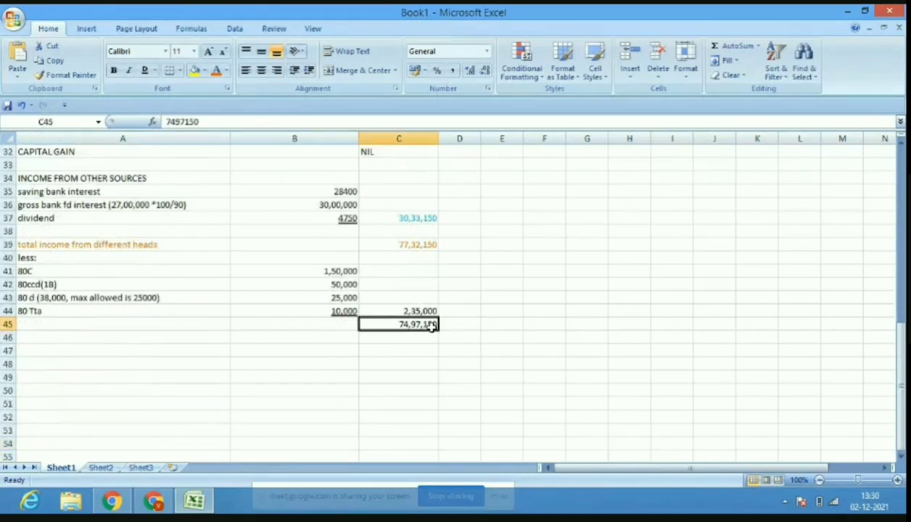
left_click(113, 70)
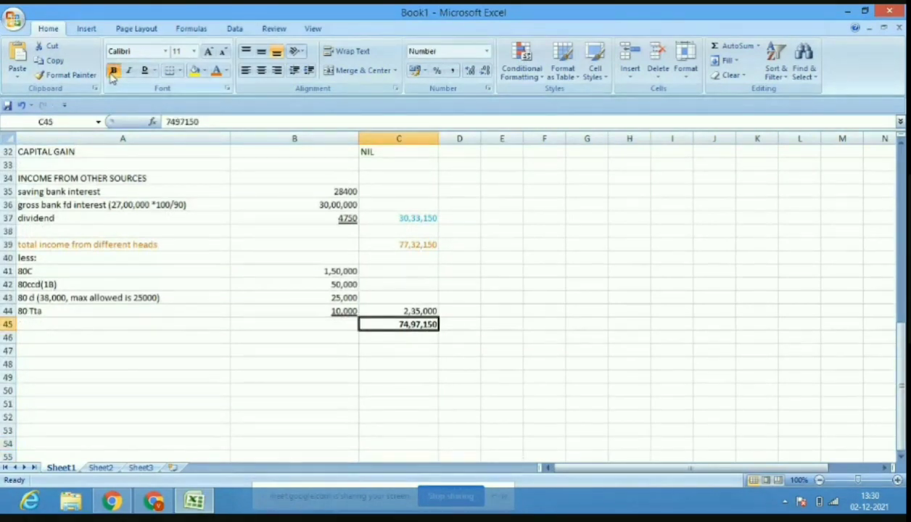
left_click(227, 71)
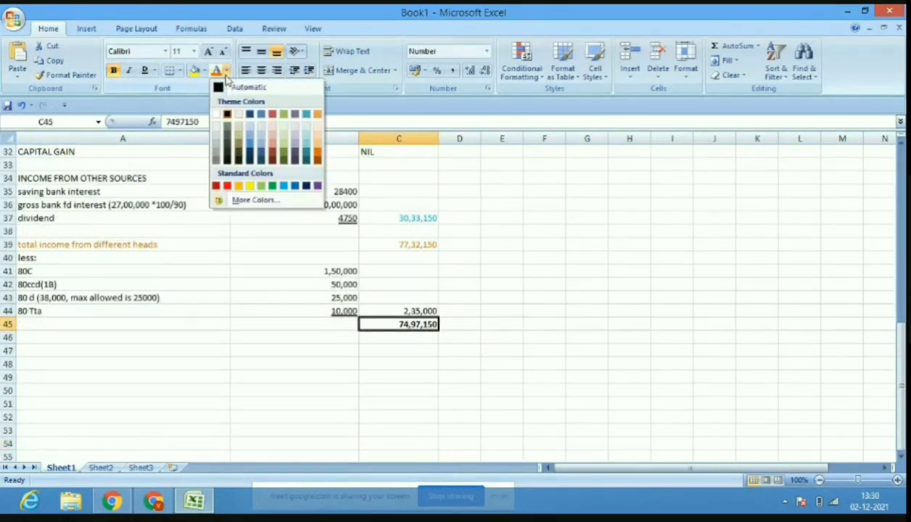
left_click(262, 163)
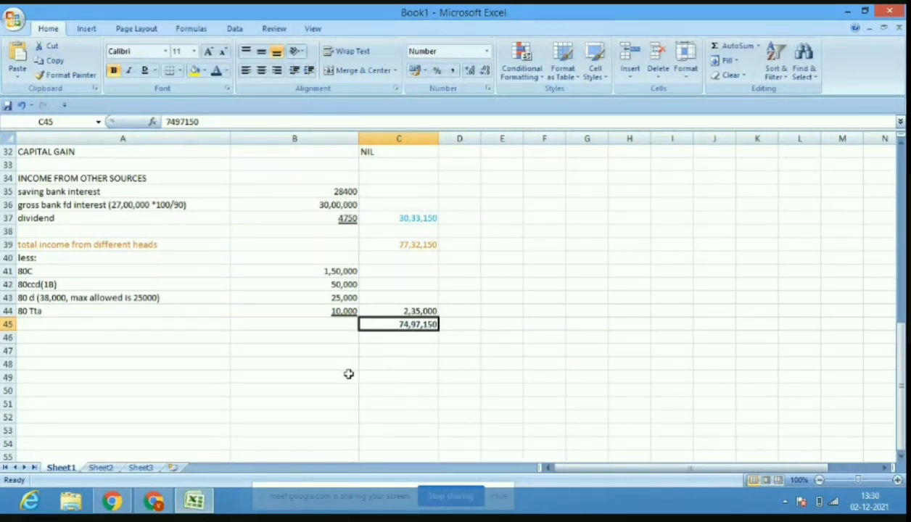
Admit the waiting participant into the Google Meet call, then return to Excel.
left_click(143, 506)
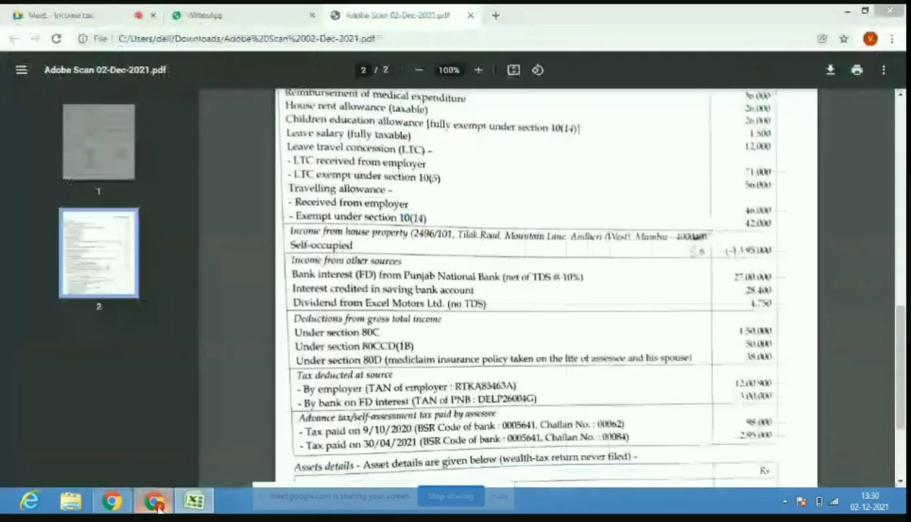
left_click(80, 15)
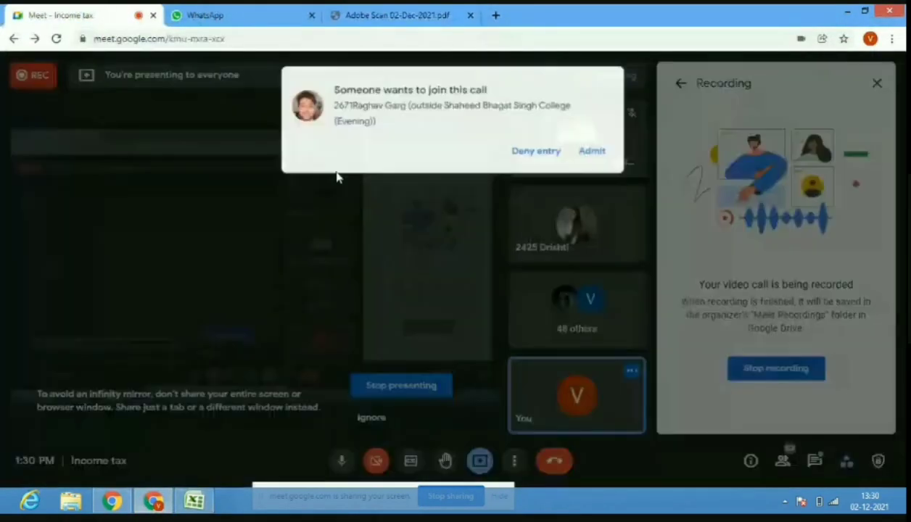
left_click(591, 148)
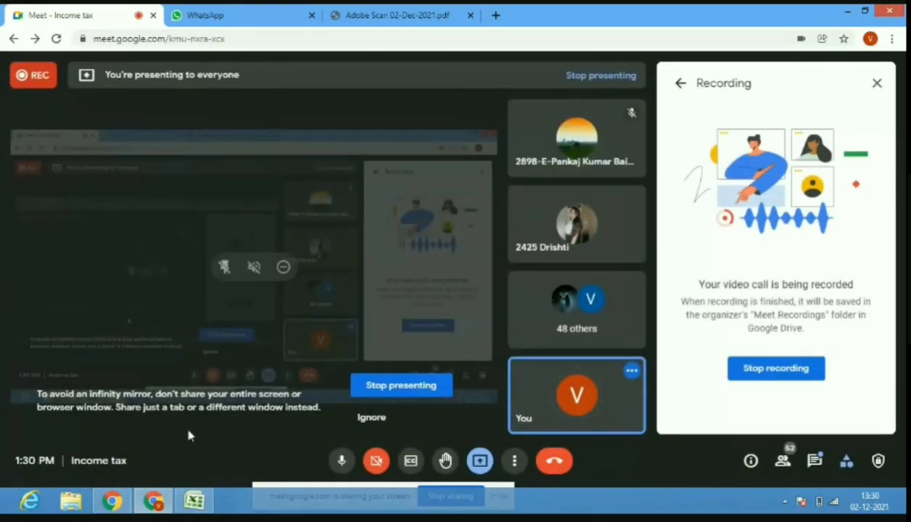
left_click(193, 502)
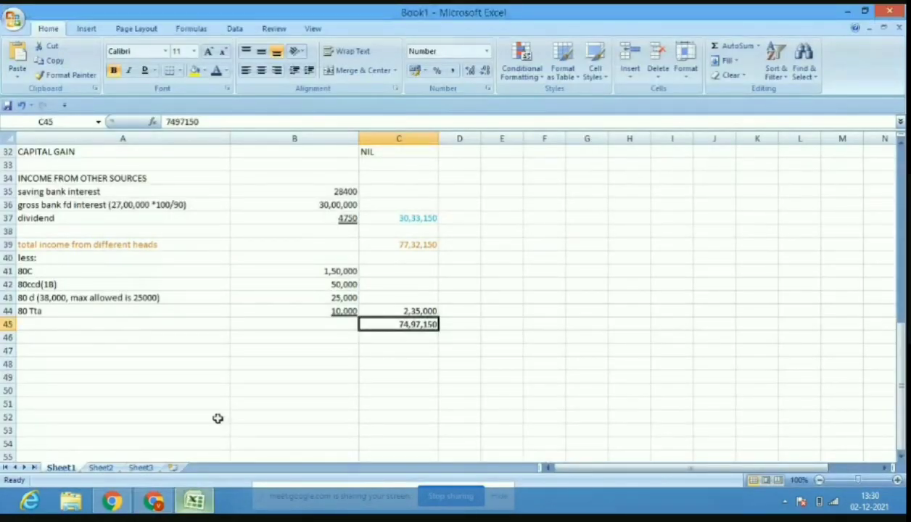
Add the first tax slab 'upto 2.5 L' with 'no tax' in row 47.
left_click(154, 356)
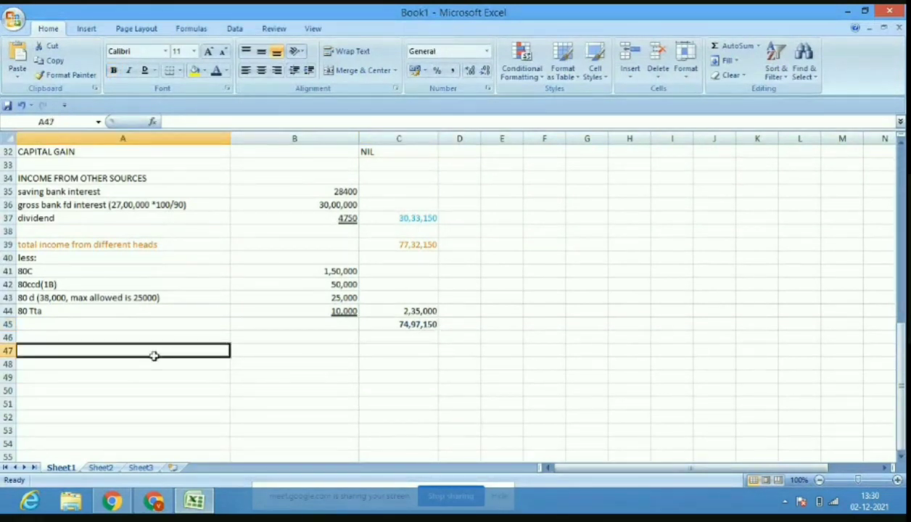
type("upto 2")
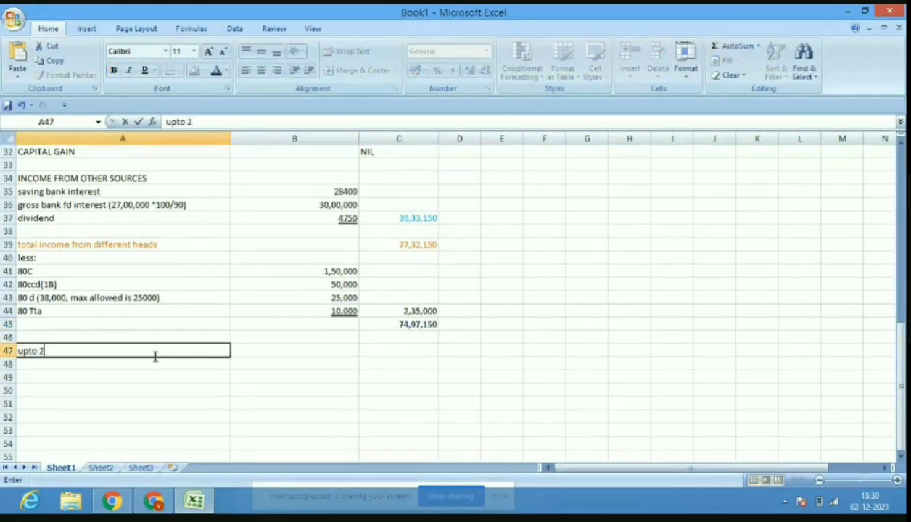
type("2.5 L")
key("ctrl+Return")
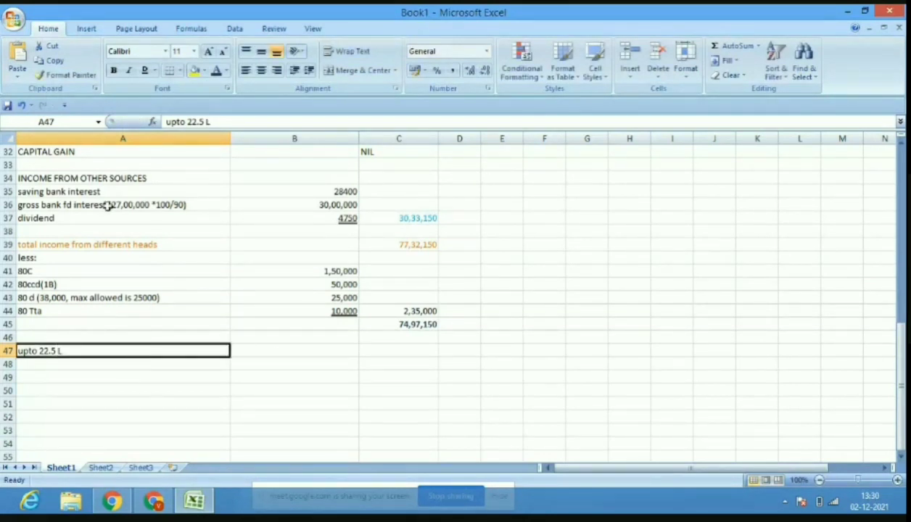
left_click(190, 122)
key("BackSpace")
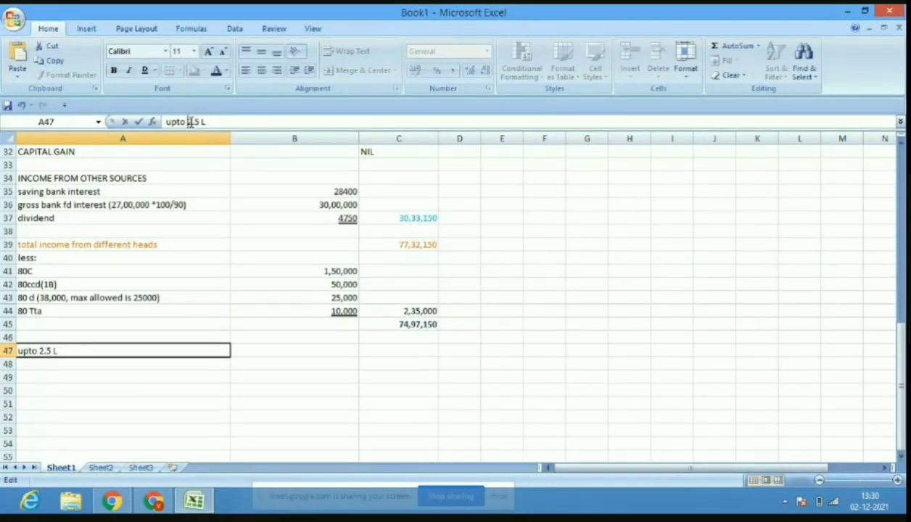
left_click(248, 346)
type("no tax")
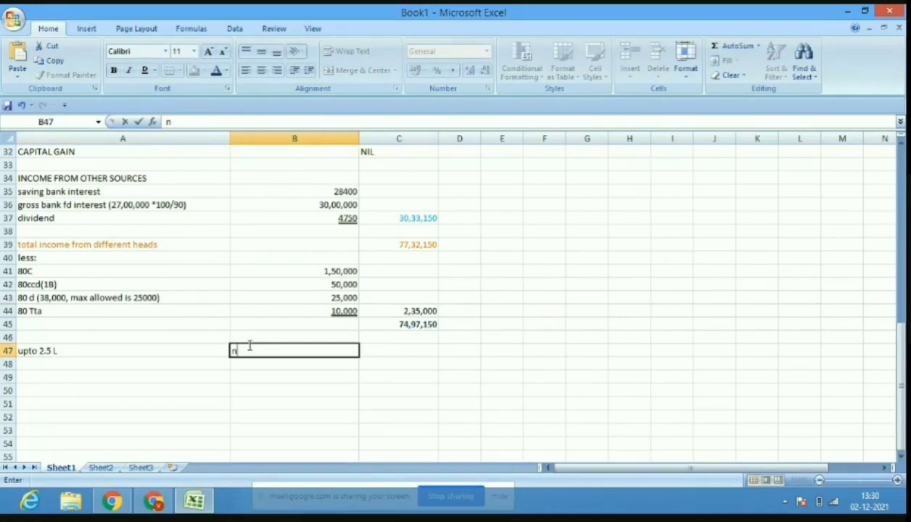
Add the '2.5 l to 5 lakh' slab at 5% with 12500 tax in row 48.
left_click(167, 366)
type("2.5 l")
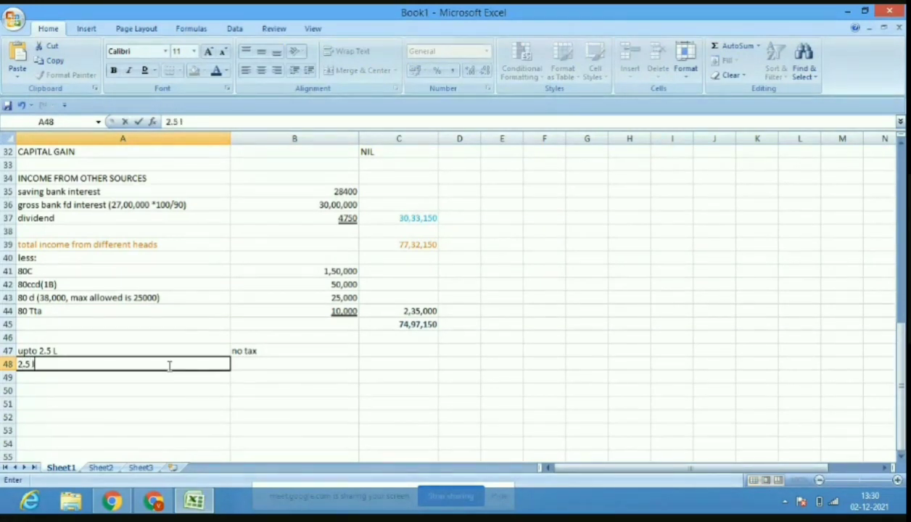
type("  to 5 lakh")
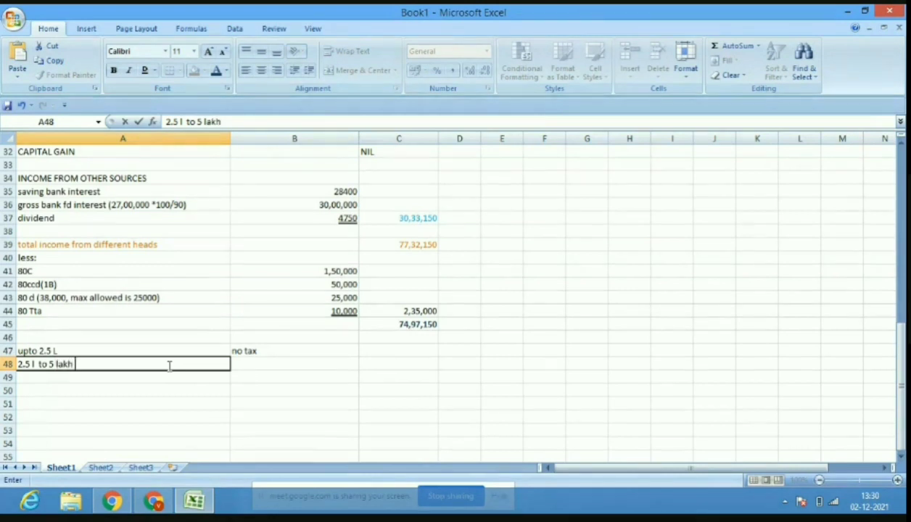
left_click(243, 359)
left_click(224, 368)
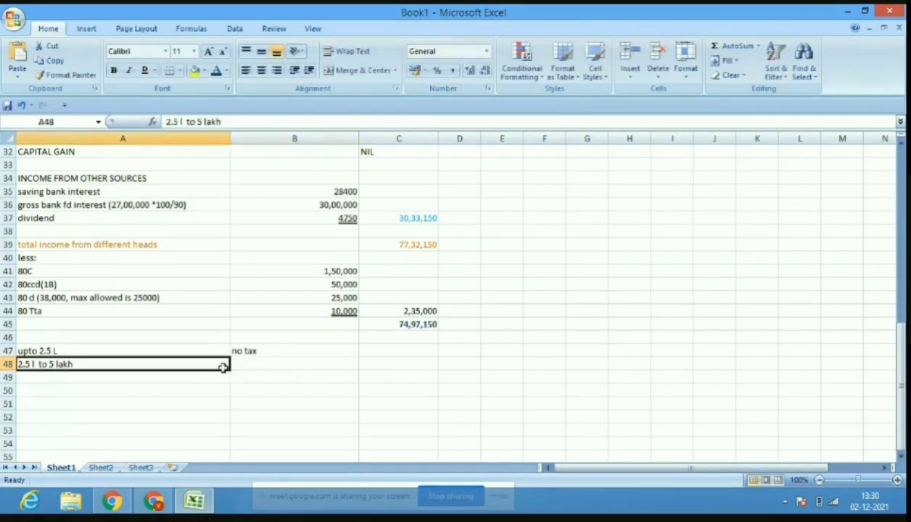
left_click(269, 363)
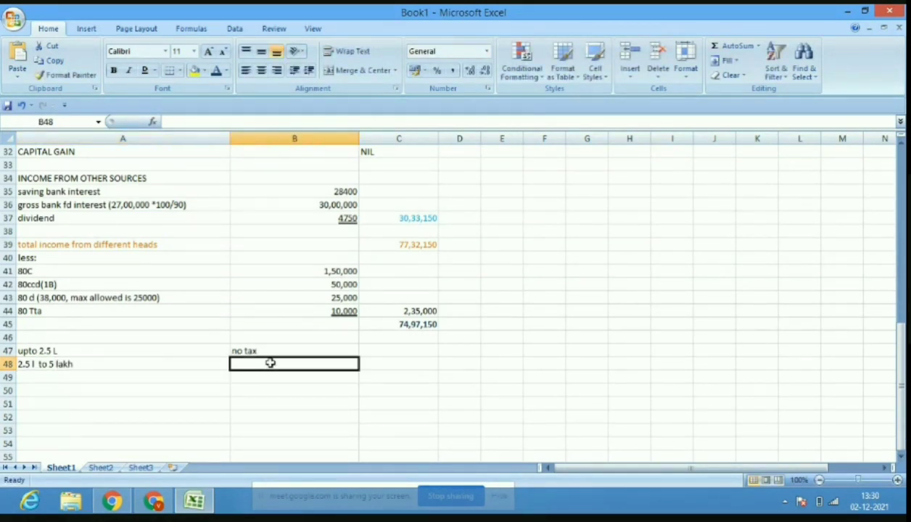
type("5%")
left_click(384, 367)
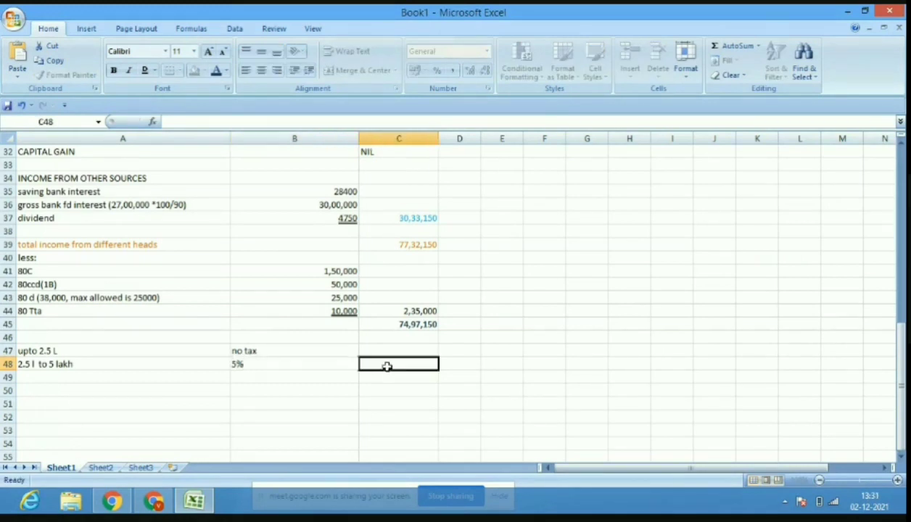
type("12500")
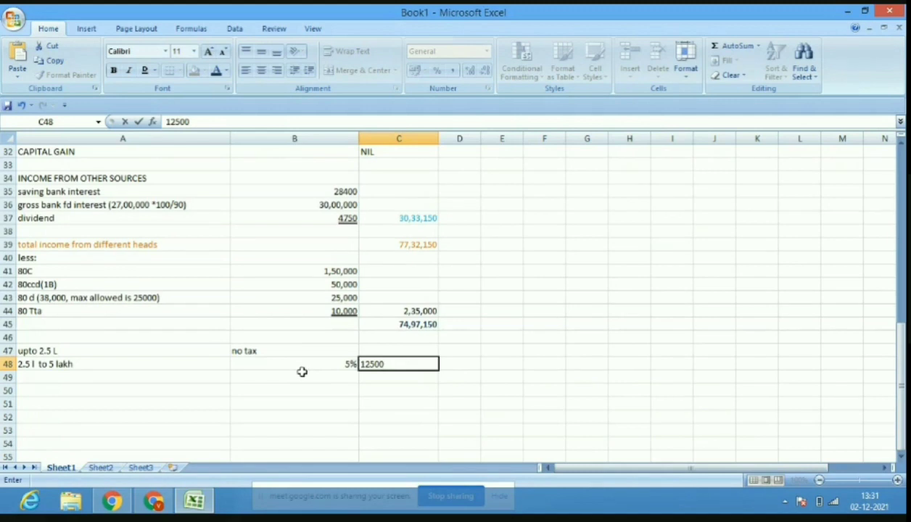
Begin the next slab label with '5l' in A49.
left_click(114, 381)
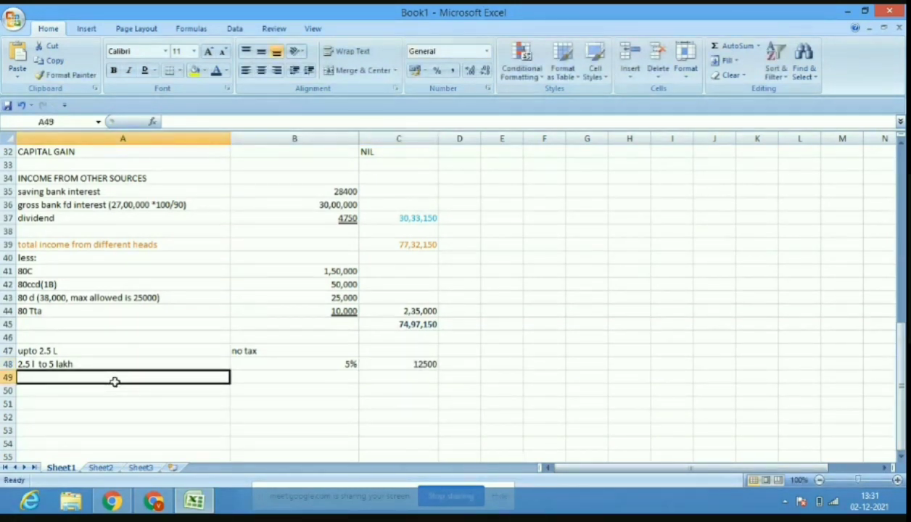
type("5")
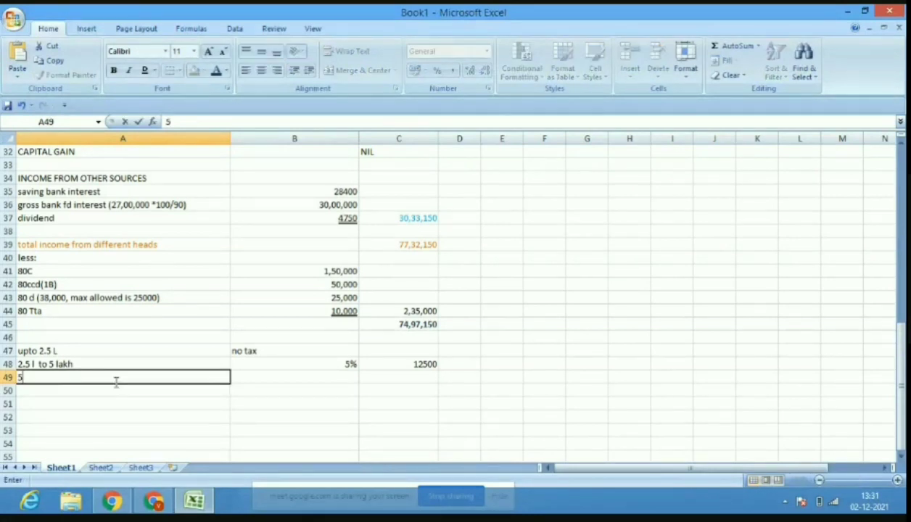
type("l")
left_click(188, 368)
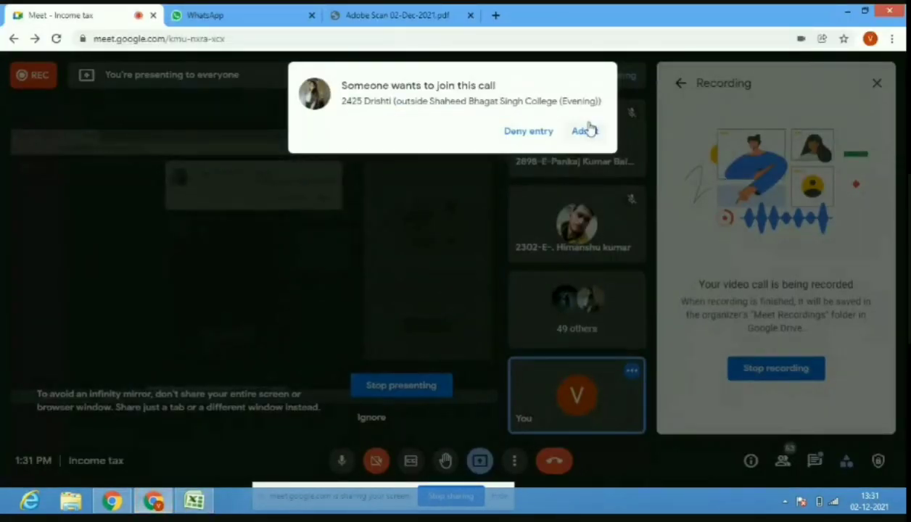
Let the person waiting into the Meet call and go back to the tax worksheet.
left_click(584, 132)
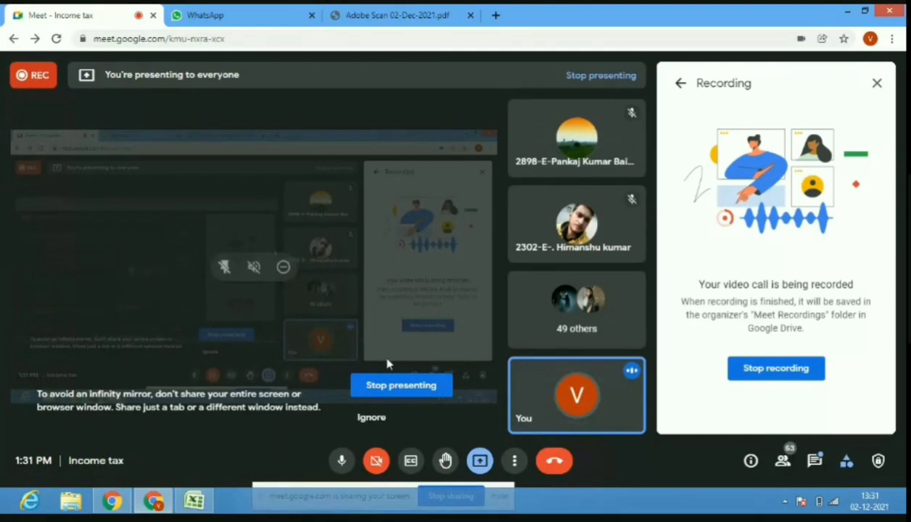
left_click(185, 506)
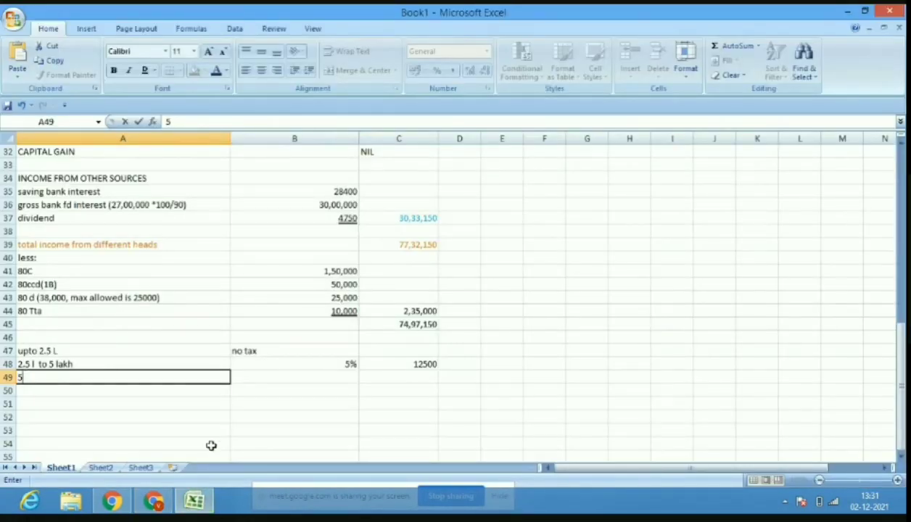
Add the '5L to 10 lakh' slab at 20% with 1,00,000 tax in row 49.
type("5L to 10 lak")
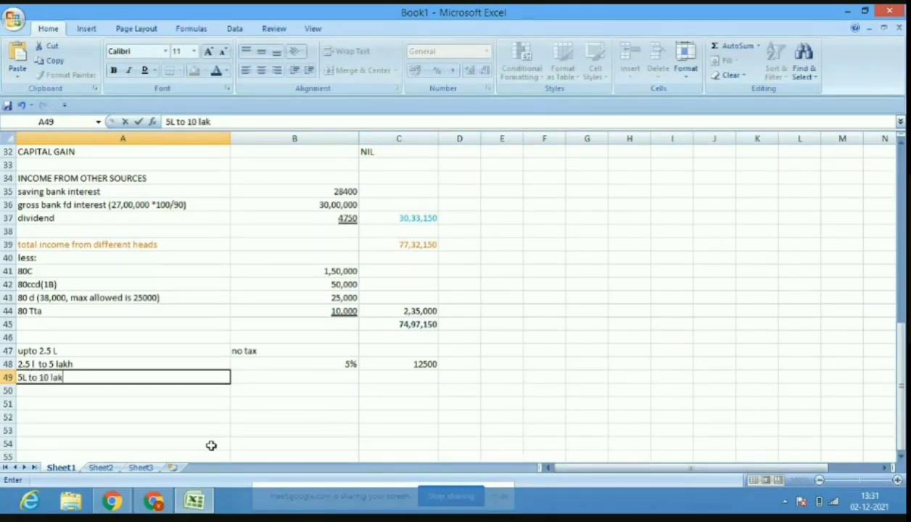
type("h")
left_click(336, 377)
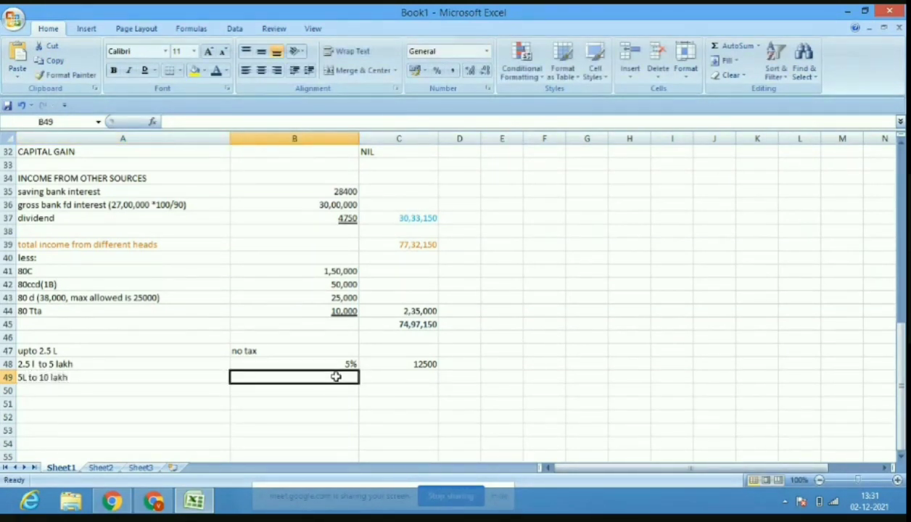
type("20%")
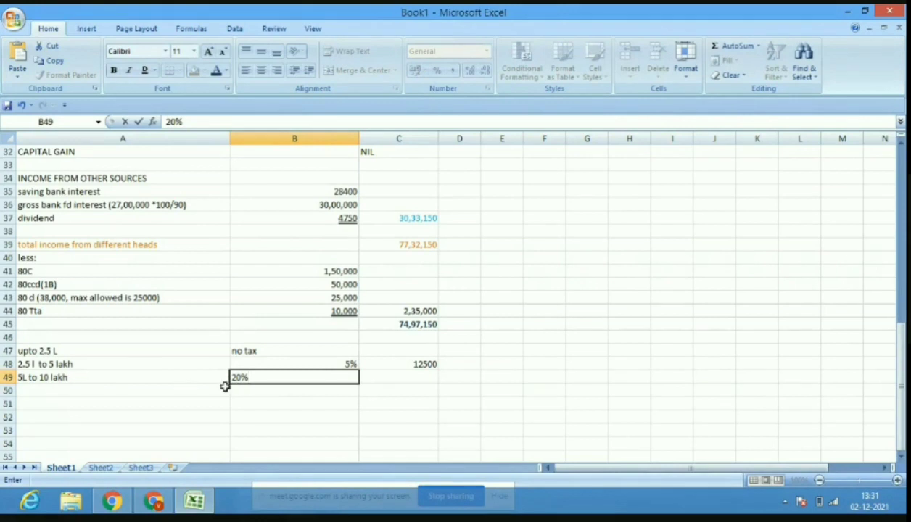
left_click(411, 377)
type("1")
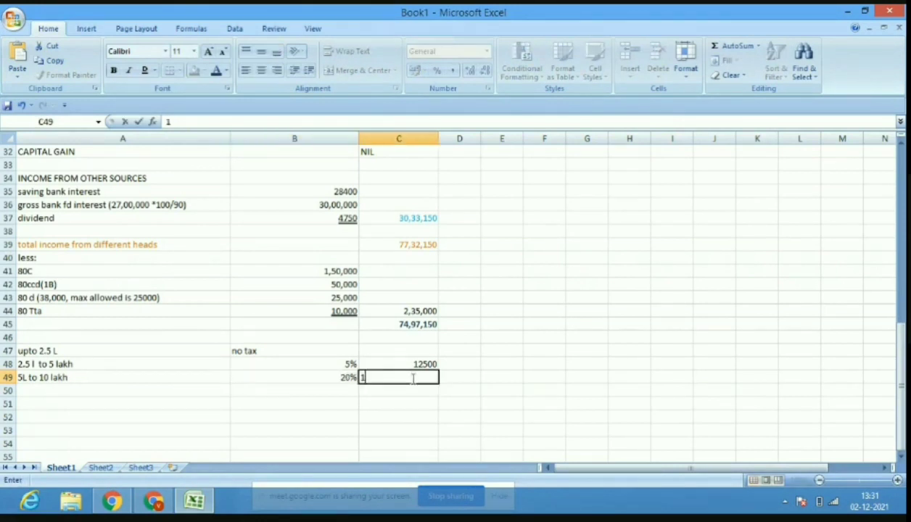
type("00,000")
left_click(196, 390)
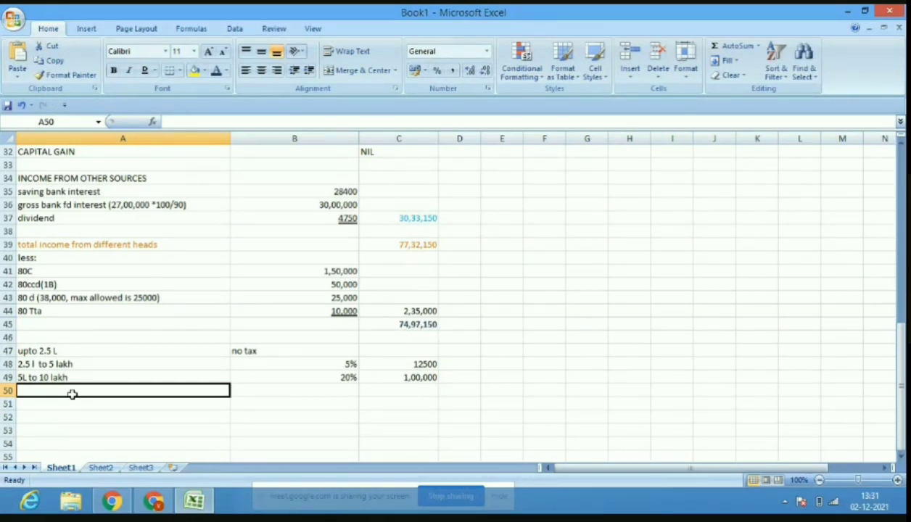
Add the 'above 10 lakh' slab at 30% with 1949145 tax in row 50.
type("ab")
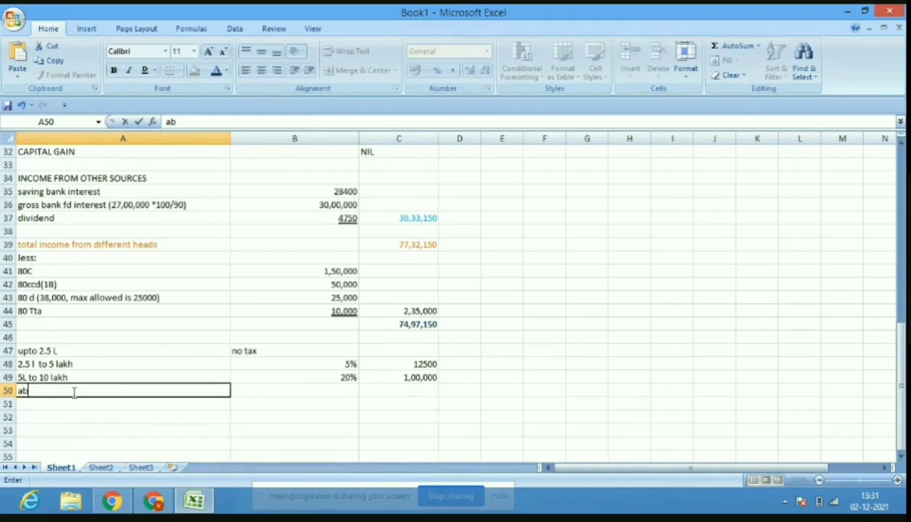
type("ove 10 lakh")
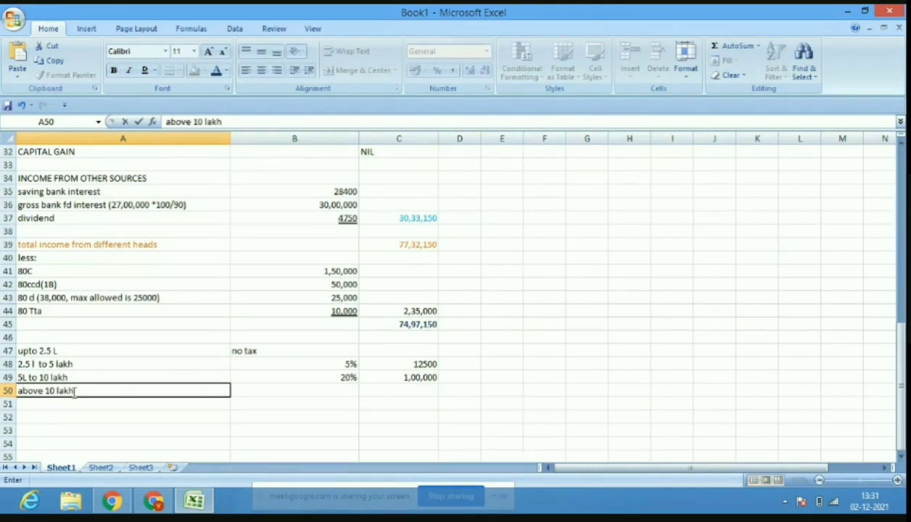
type(" 30 %")
key("BackSpace")
key("BackSpace")
key("BackSpace")
left_click(332, 389)
type("20%")
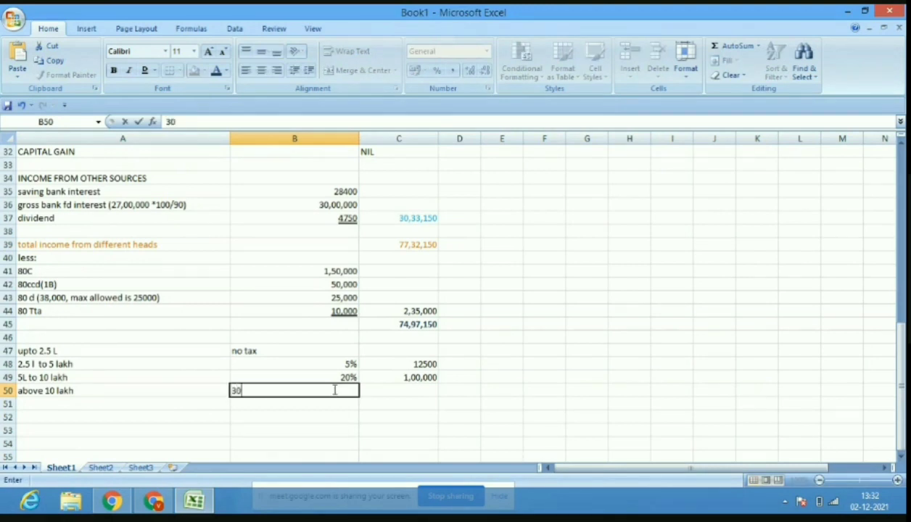
left_click(417, 396)
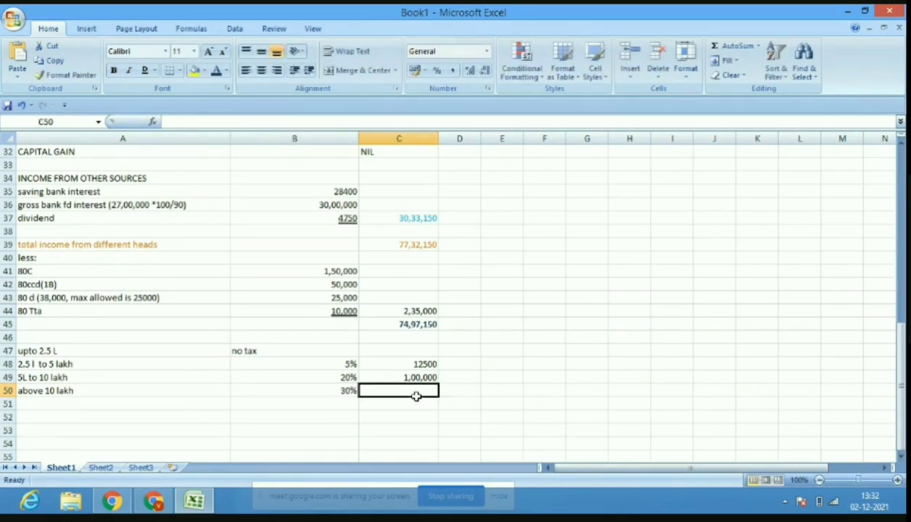
type("194")
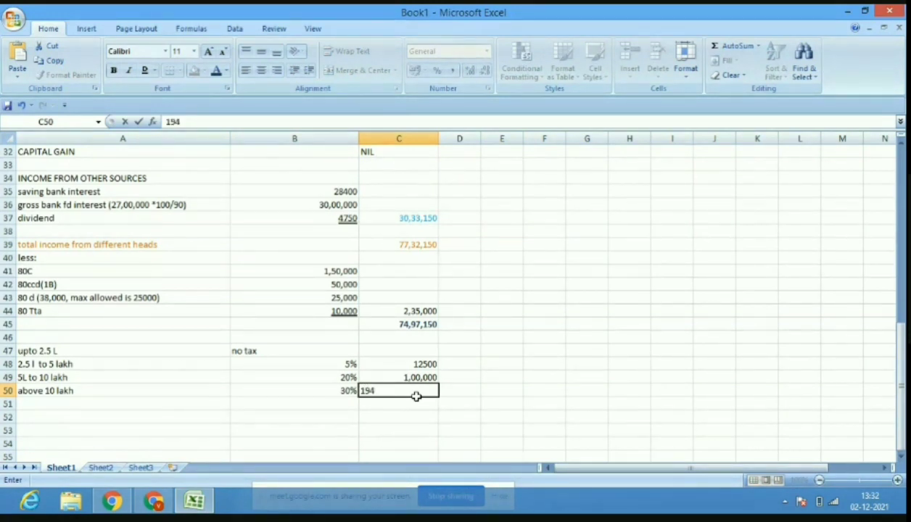
key("BackSpace")
type("49145")
key("Return")
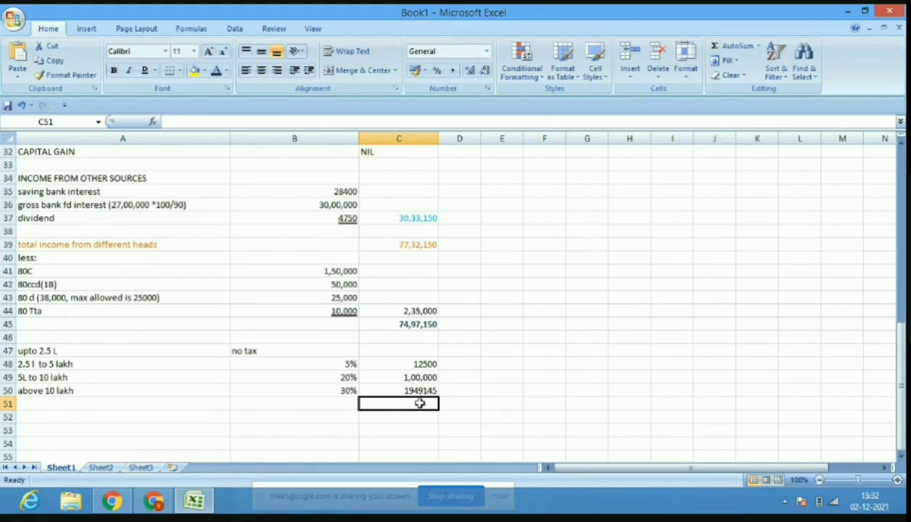
Enter the total tax 2061645 in C51 and fill that cell red.
type("20")
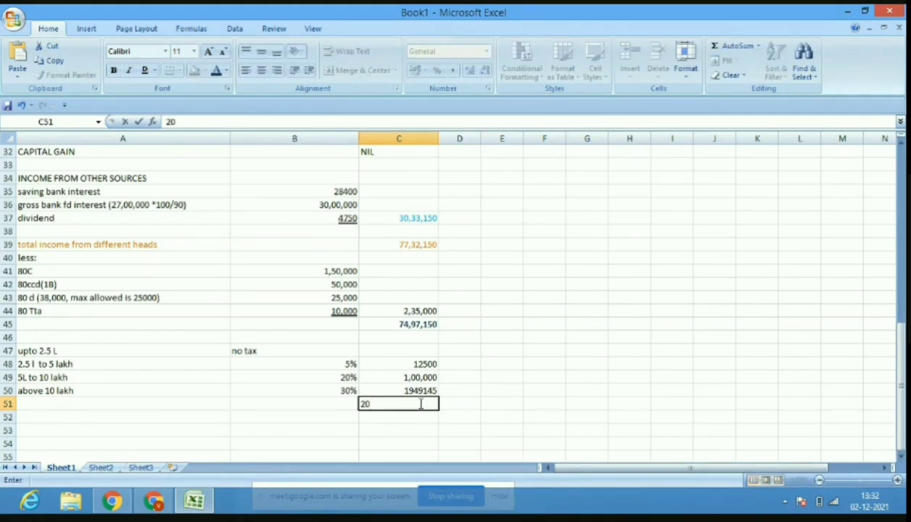
type("616")
type("45")
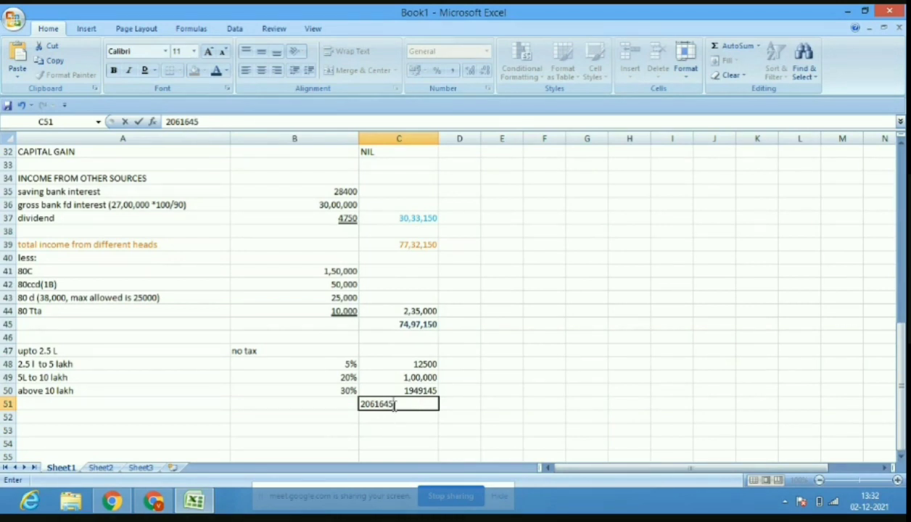
left_click(390, 427)
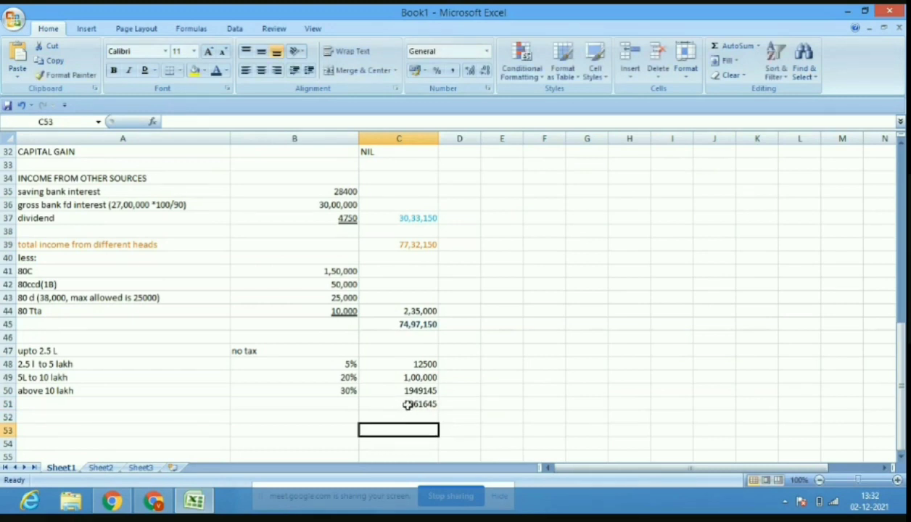
left_click(407, 404)
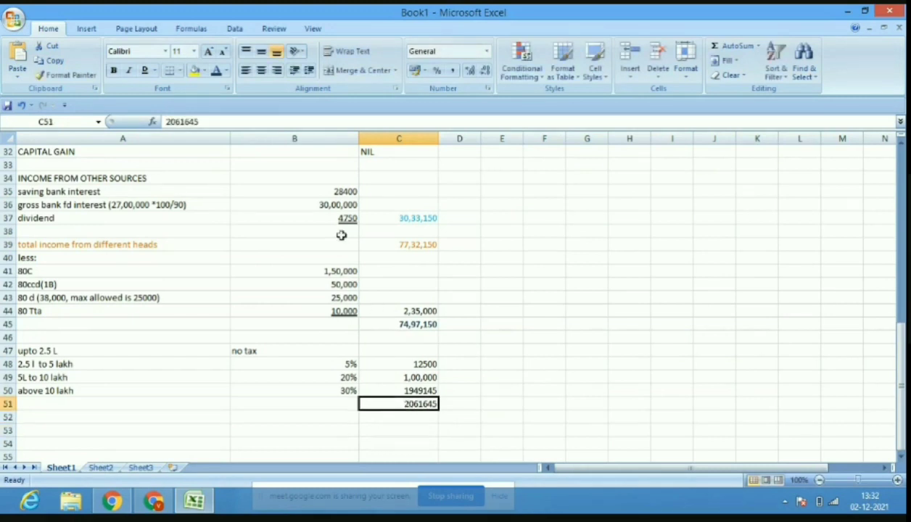
left_click(205, 71)
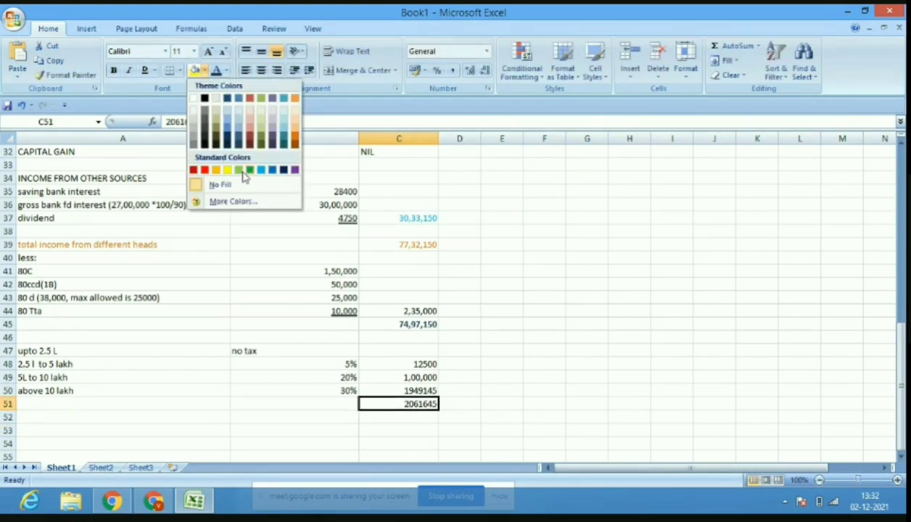
left_click(206, 172)
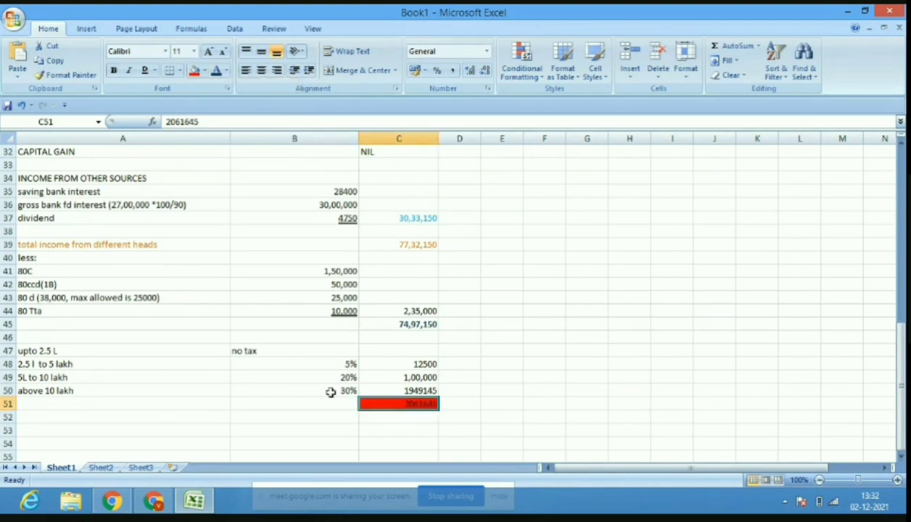
left_click(361, 415)
left_click(290, 431)
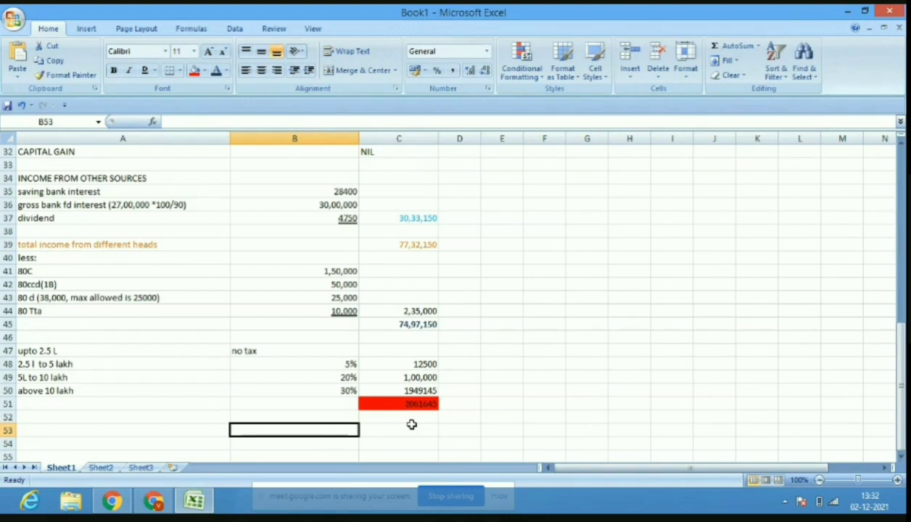
Enter a +Surcharge label in A52, then clear the resulting #NAME? formula.
left_click(216, 418)
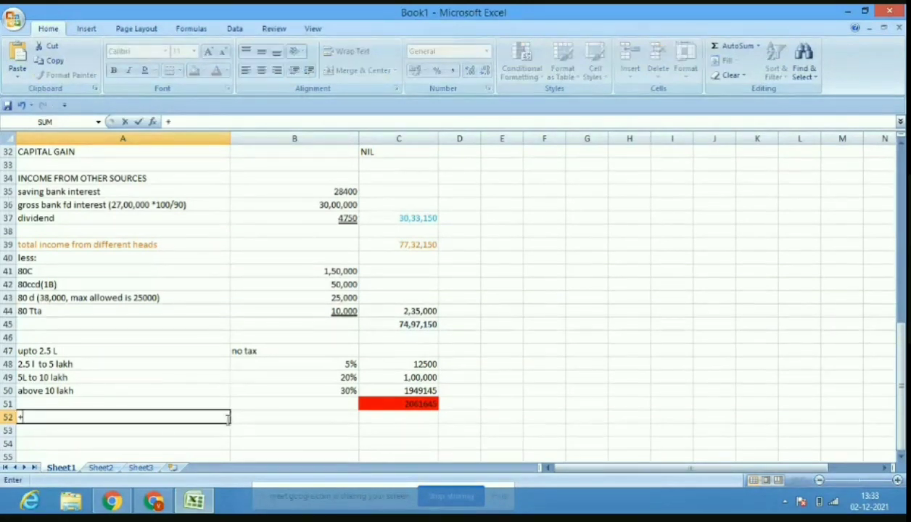
type("+Surchar")
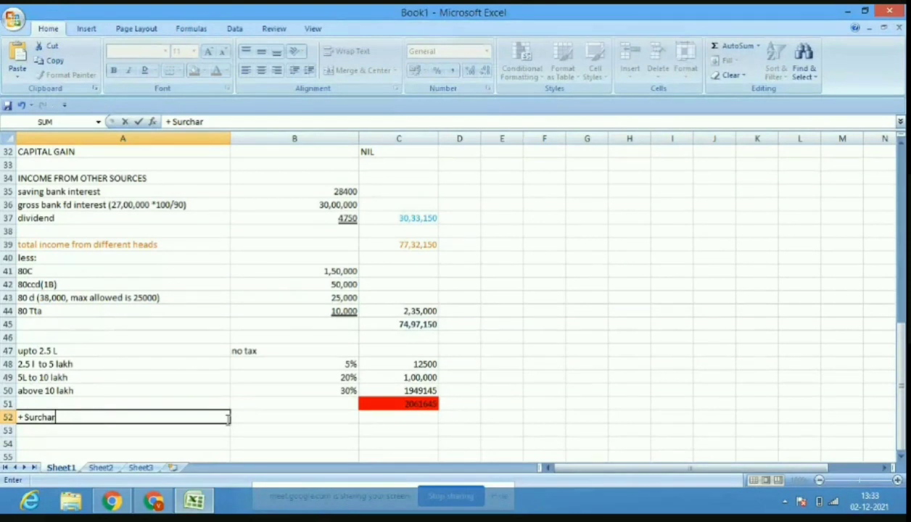
type("he")
key("BackSpace")
key("BackSpace")
type("ge")
left_click(281, 443)
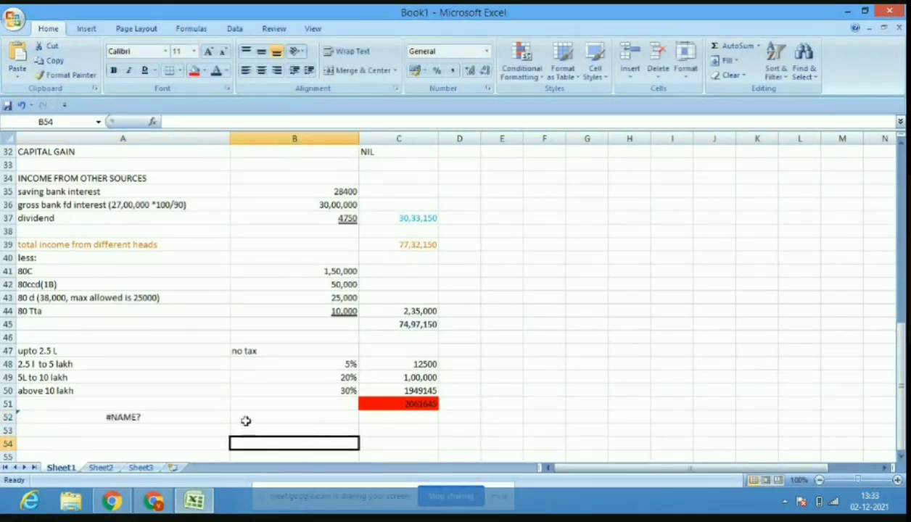
left_click(188, 417)
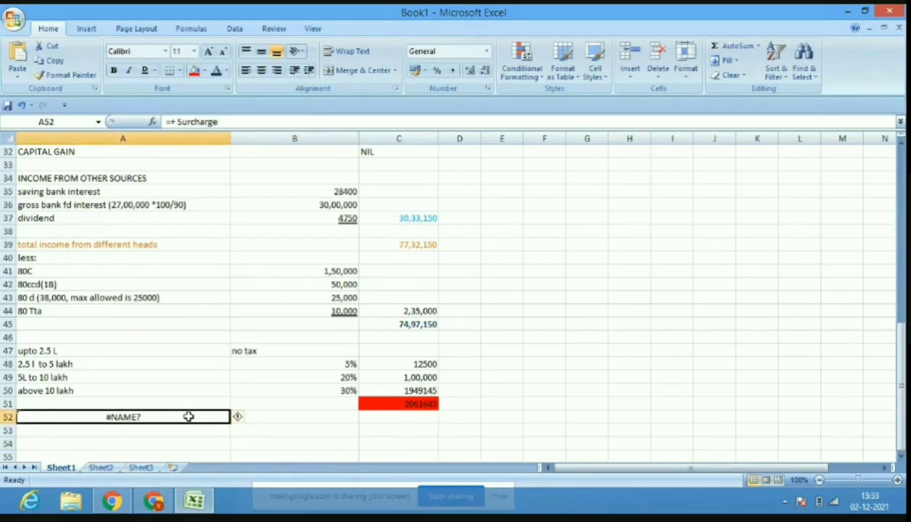
left_click(247, 122)
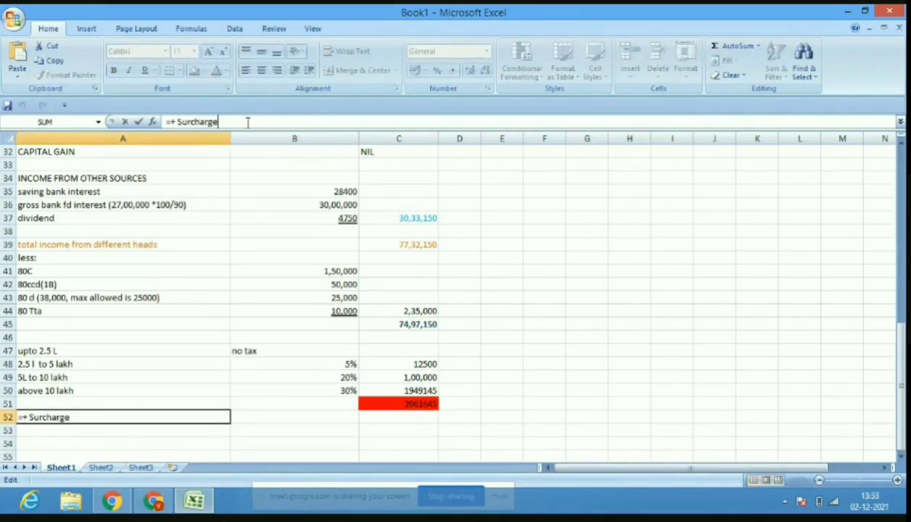
key("BackSpace")
key("BackSpace")
key("BackSpace")
key("BackSpace")
key("BackSpace")
key("BackSpace")
key("BackSpace")
key("BackSpace")
key("BackSpace")
key("BackSpace")
key("BackSpace")
key("BackSpace")
key("Return")
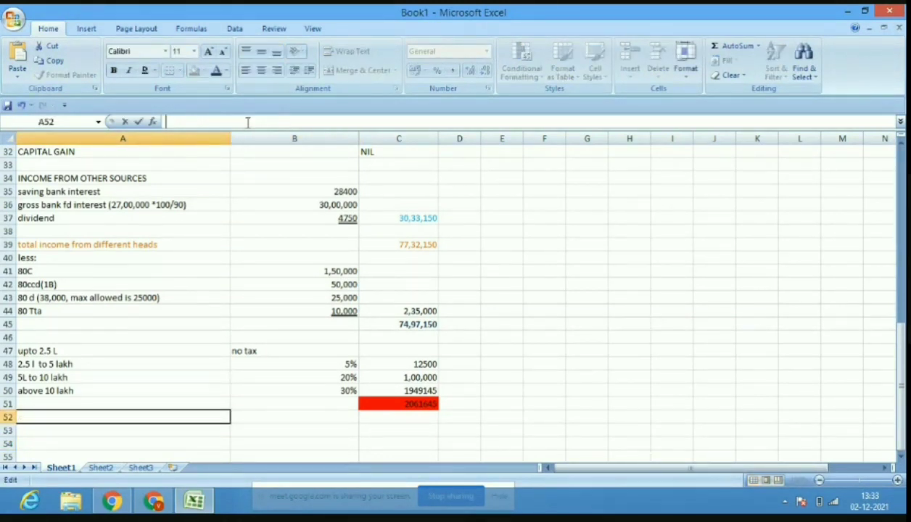
Label A52 'plus surcharge 10%'.
left_click(173, 421)
type("plu")
type("s surc")
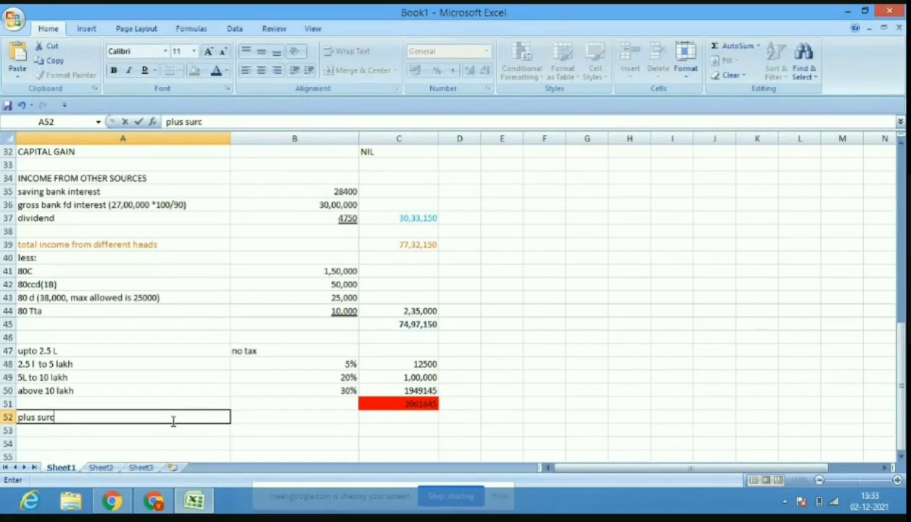
type("harge")
type(" 10")
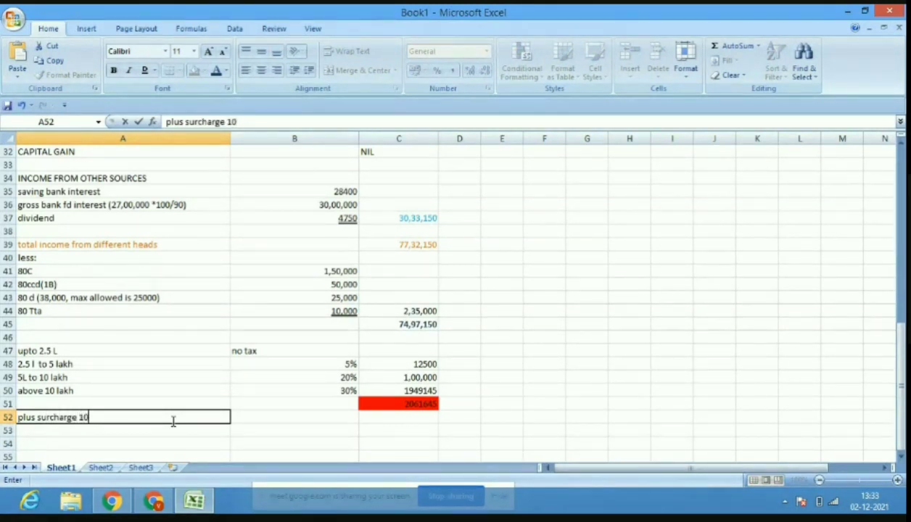
type("%")
key("BackSpace")
type("%")
Enter the surcharge amount 206165 in C52 and shade it yellow.
left_click(406, 418)
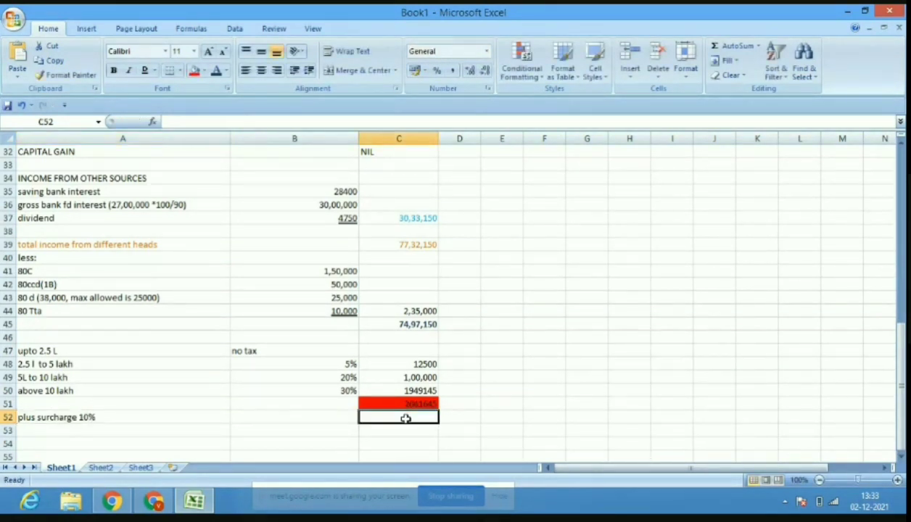
type("20")
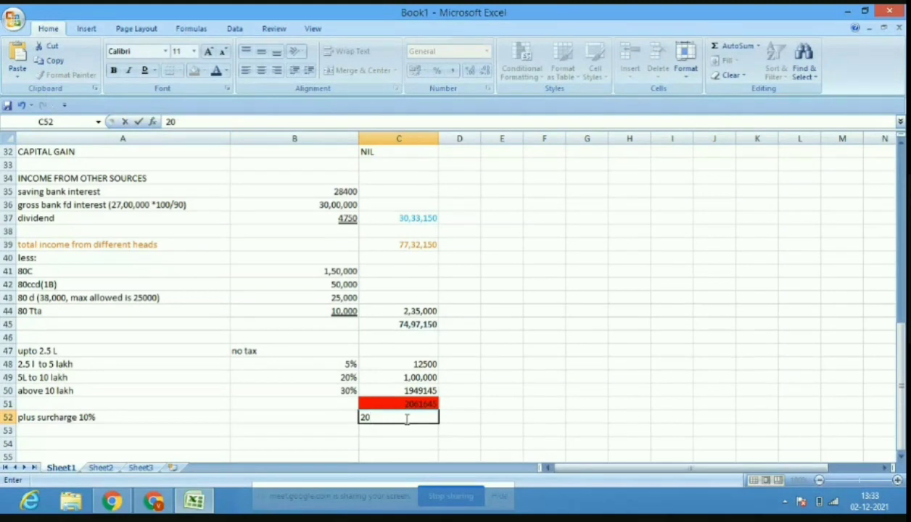
type("61")
type("6")
type("4")
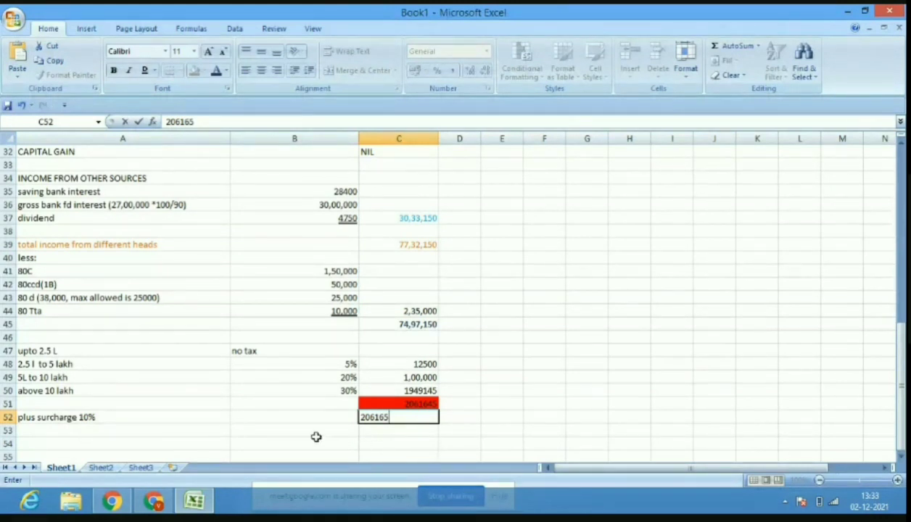
left_click(387, 433)
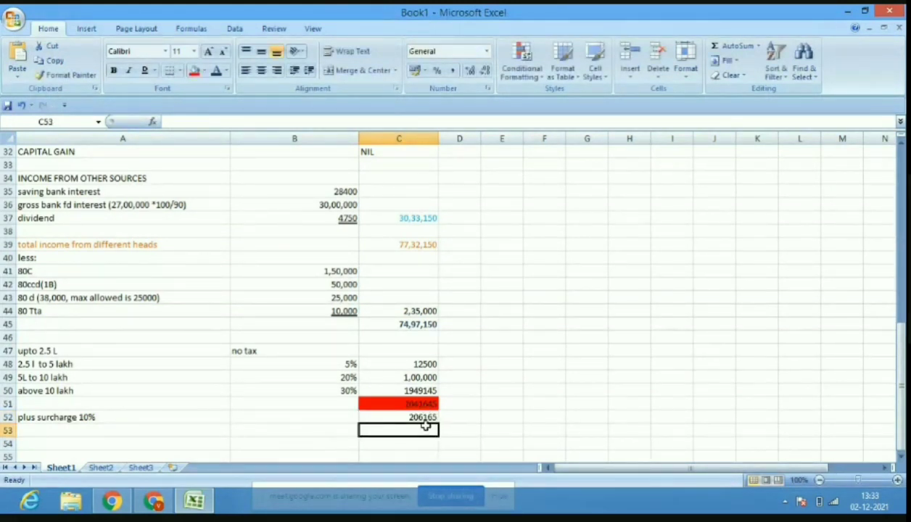
left_click(426, 418)
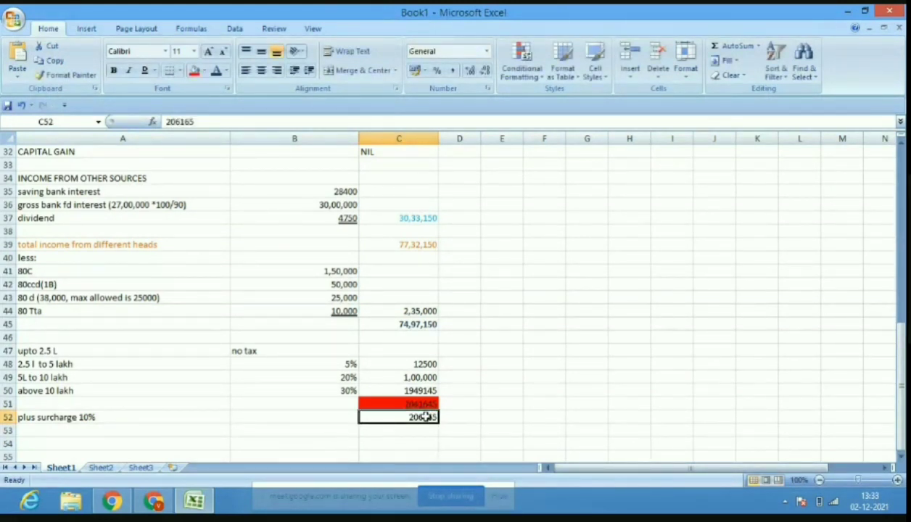
left_click(206, 70)
left_click(227, 170)
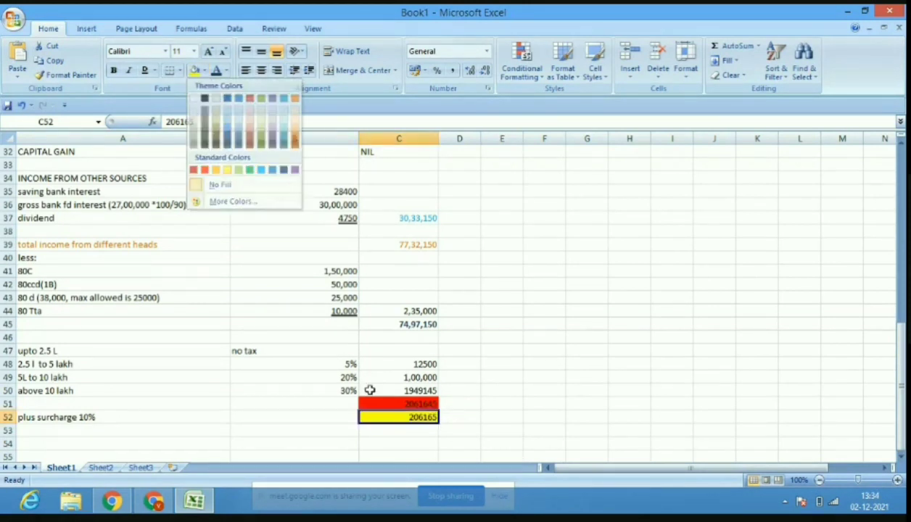
left_click(388, 432)
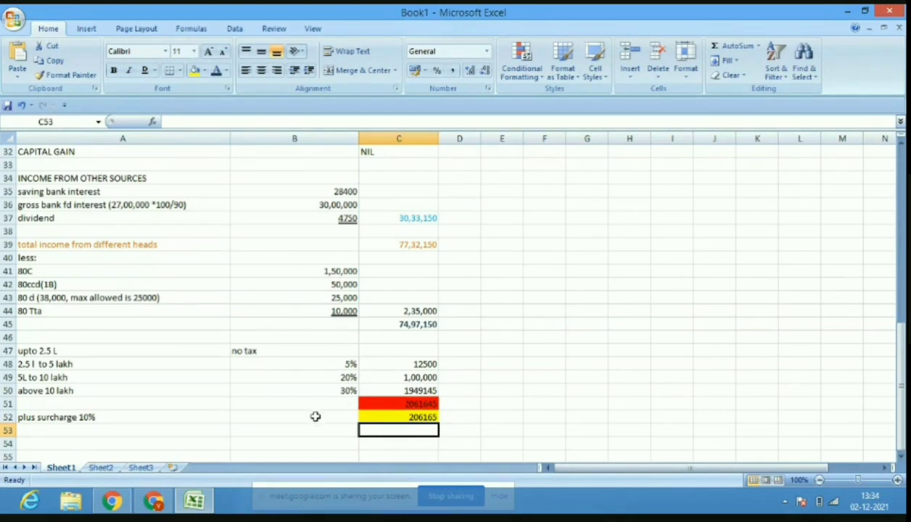
Admit the person waiting to join the Google Meet call, then return to Excel.
left_click(154, 501)
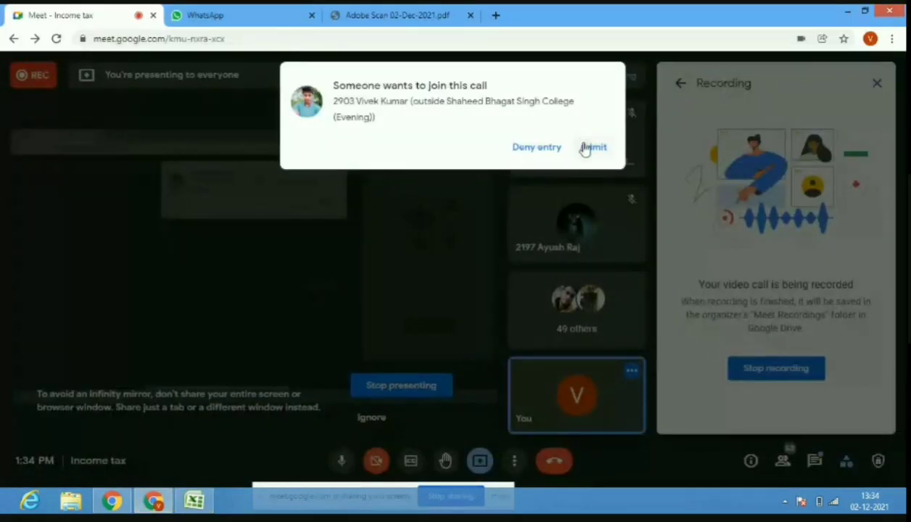
left_click(592, 147)
left_click(192, 500)
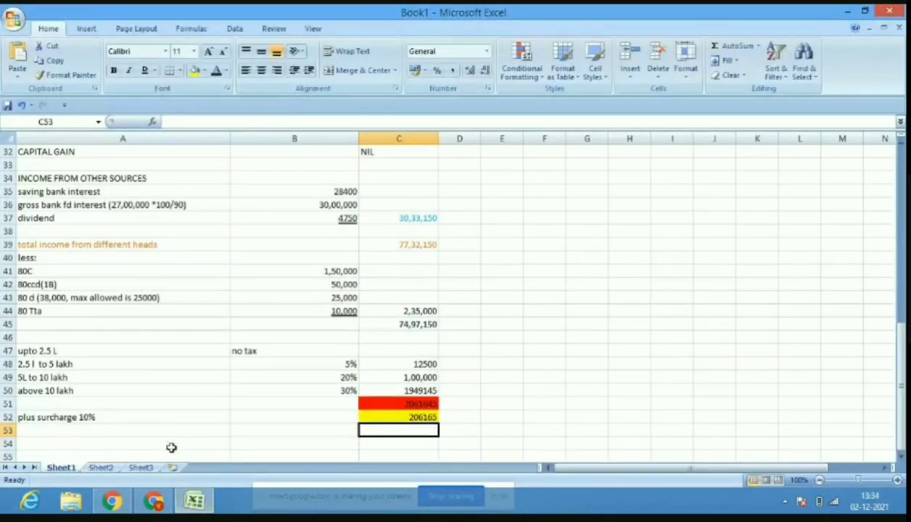
Label A54 '4% hec'.
left_click(172, 442)
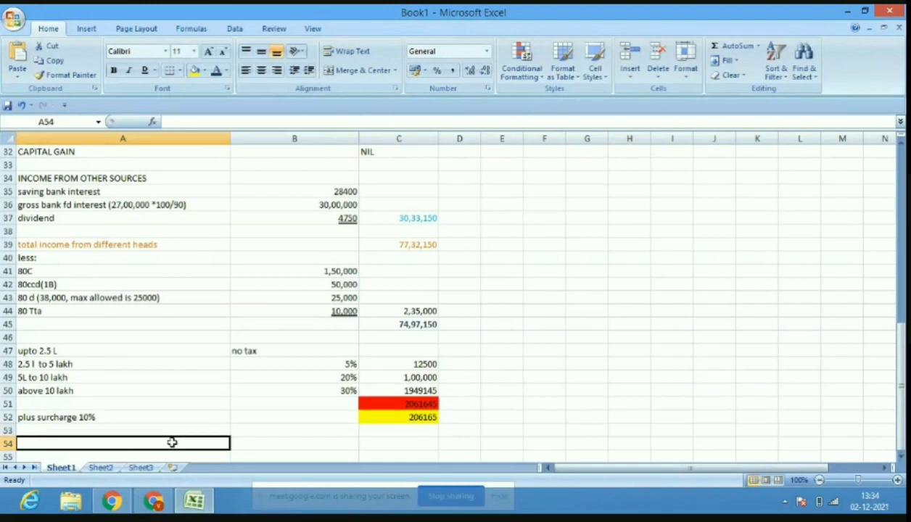
type("45")
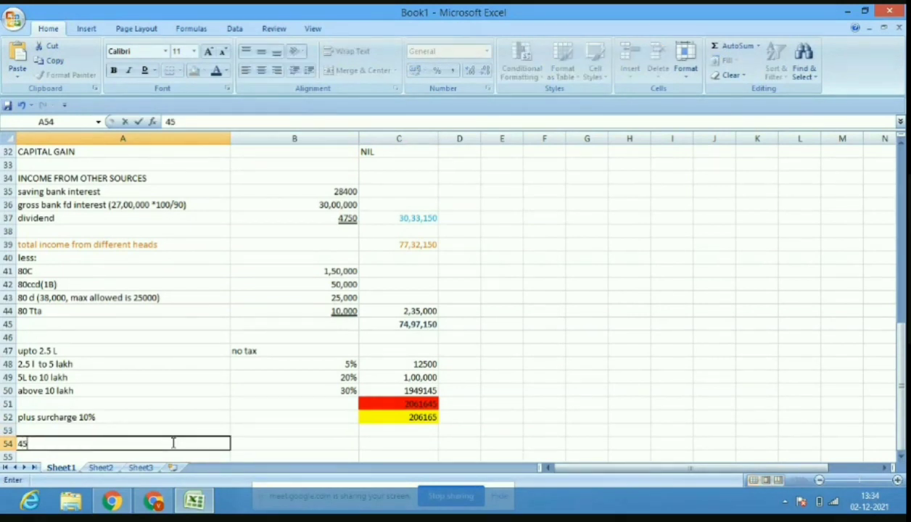
key("BackSpace")
type("% hec")
left_click(407, 441)
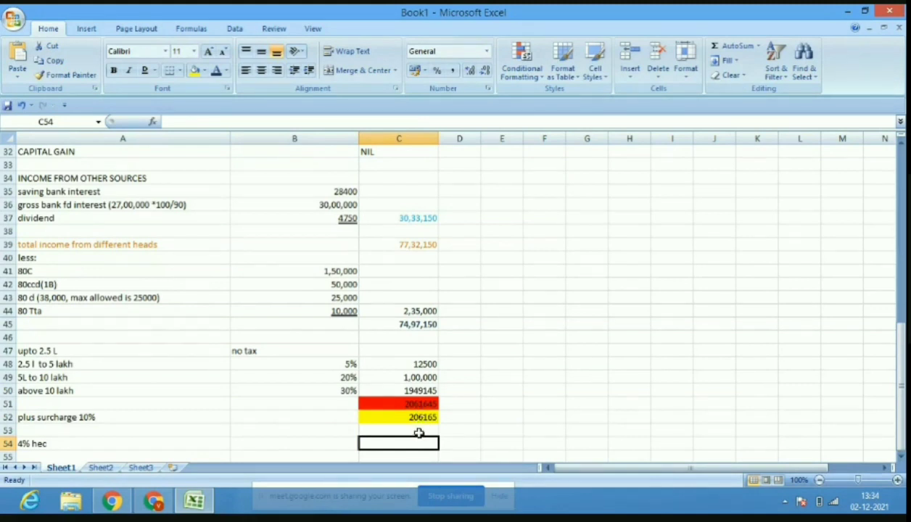
Enter the surcharge-inclusive total 2267810 in C53.
left_click(414, 429)
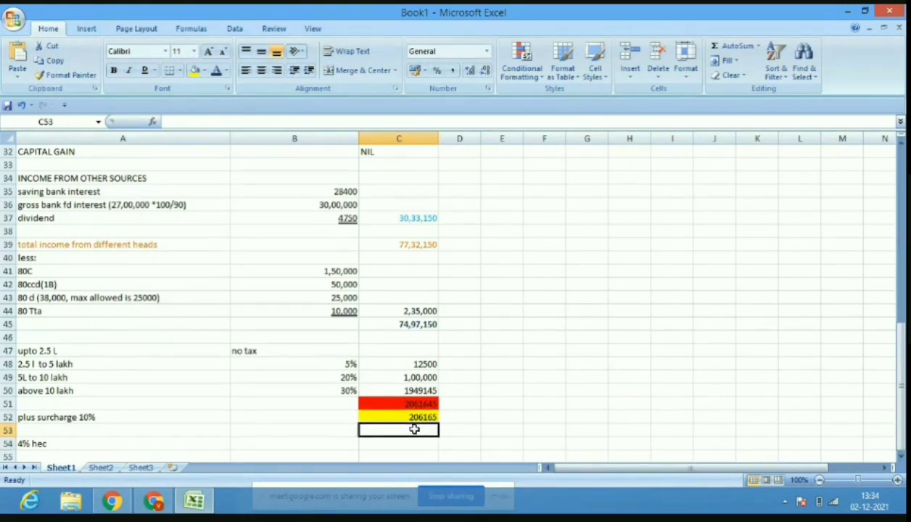
type("22")
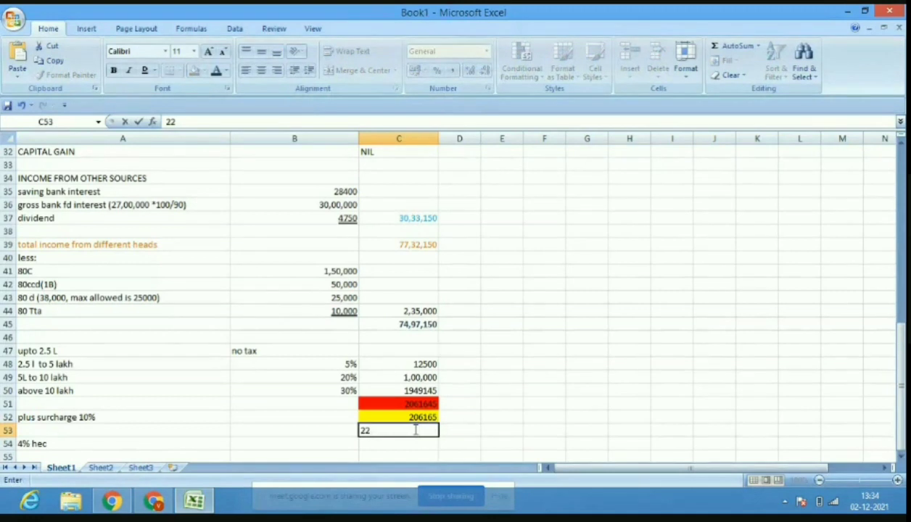
type("67810")
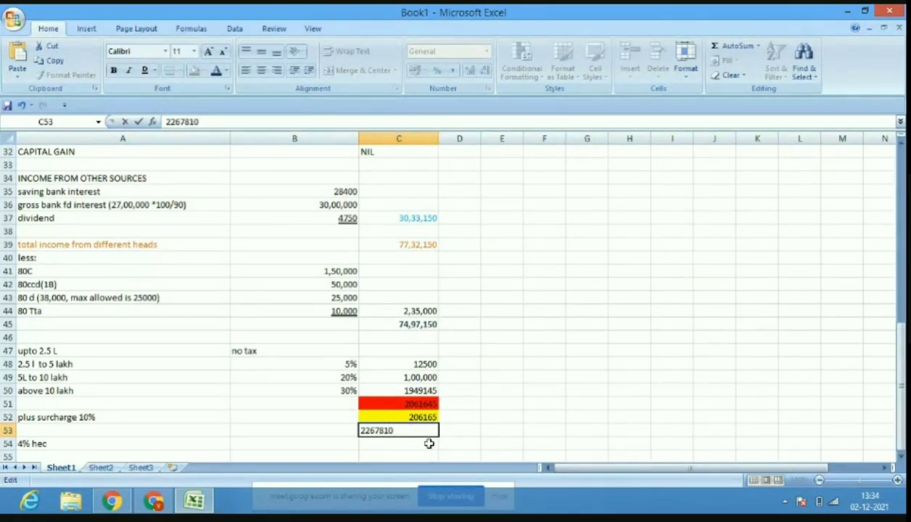
key("Return")
Shade the 2267810 total light green and enter the 90712 cess amount in C54.
left_click(416, 430)
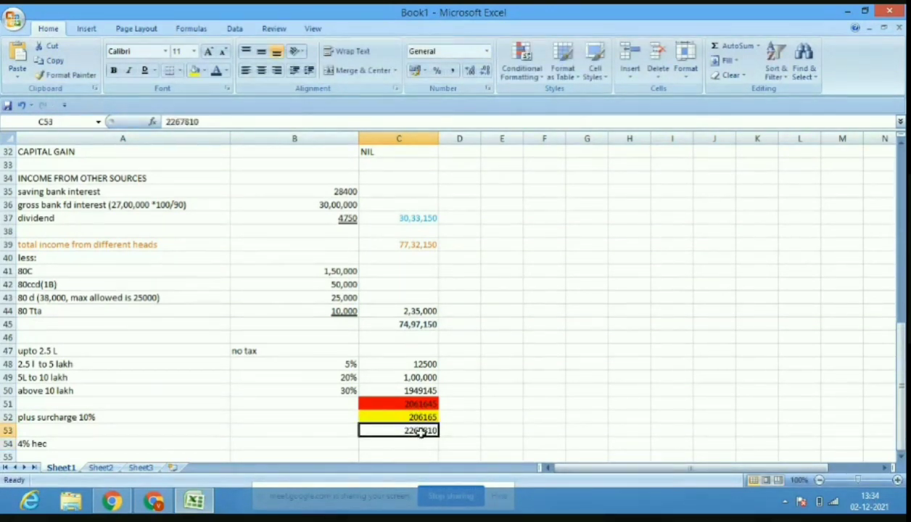
left_click(205, 72)
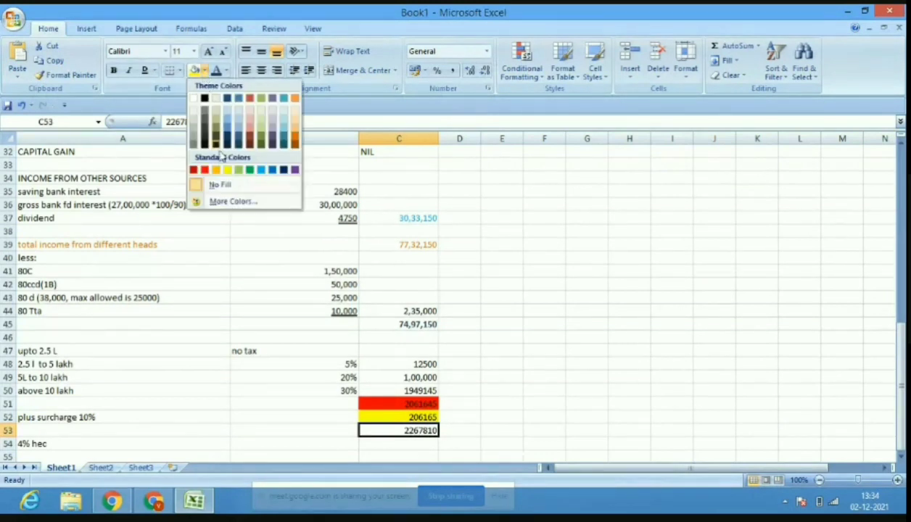
left_click(238, 170)
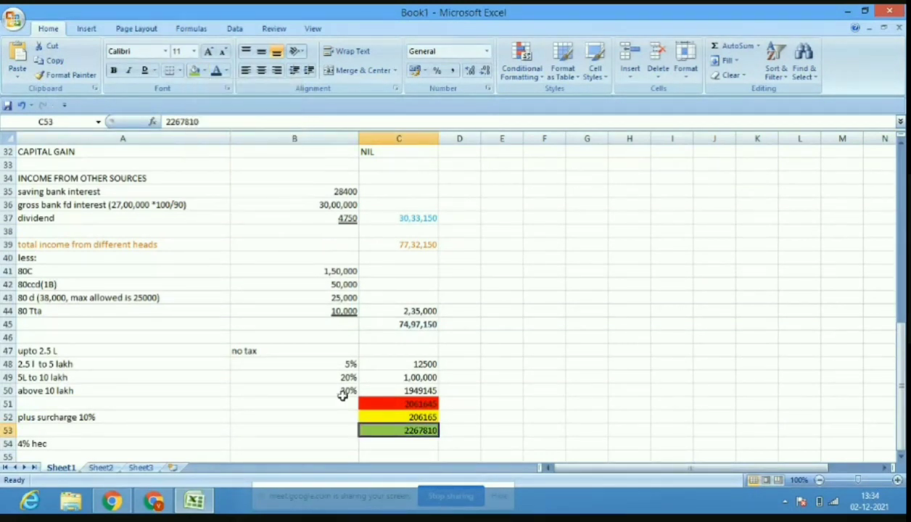
left_click(376, 444)
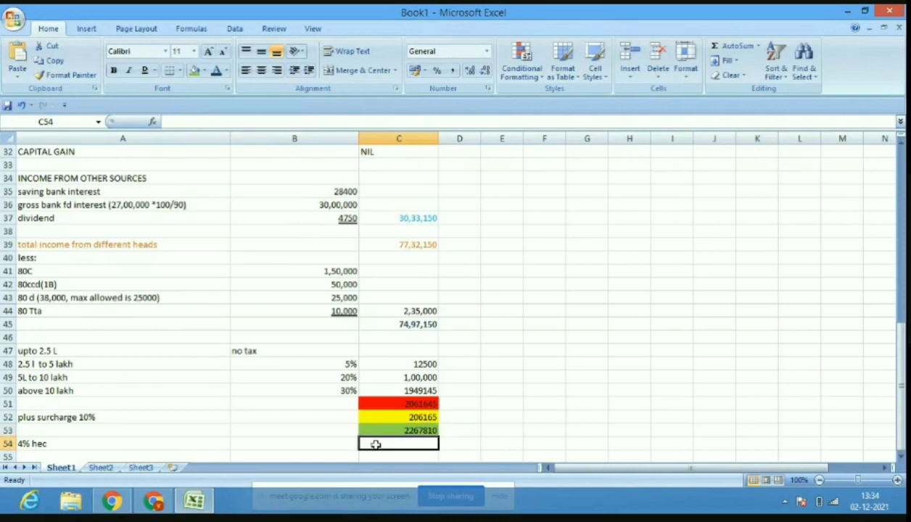
type("9071")
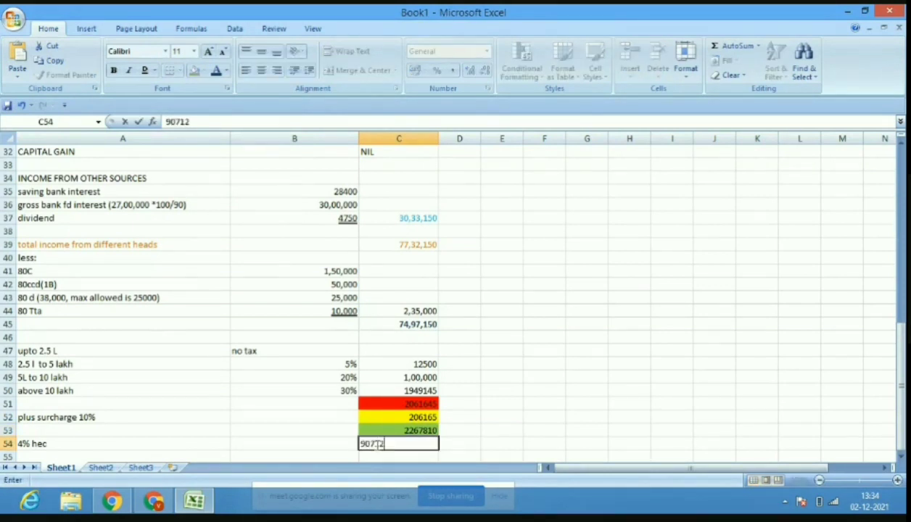
type("2")
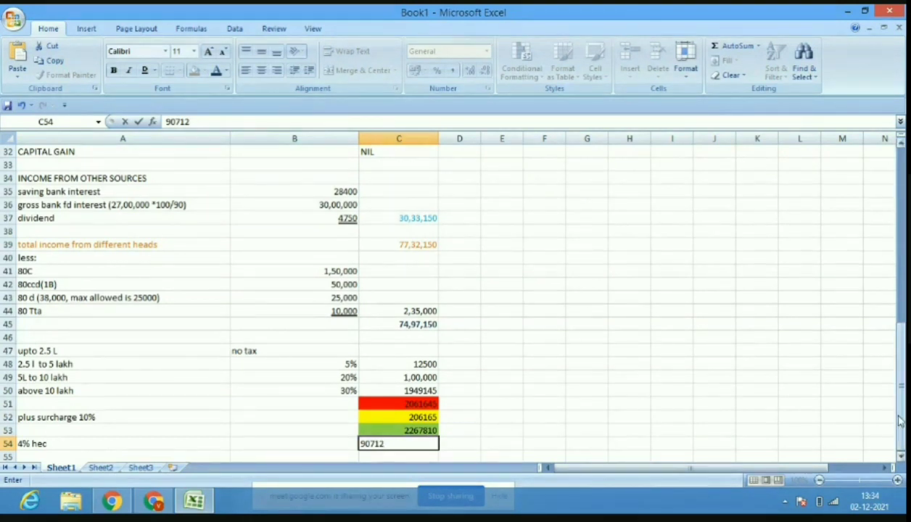
left_click(768, 438)
Enter the cess-inclusive total tax 2358522 in C55.
key("Down")
key("Down")
key("Down")
key("Down")
key("Down")
key("Down")
key("Down")
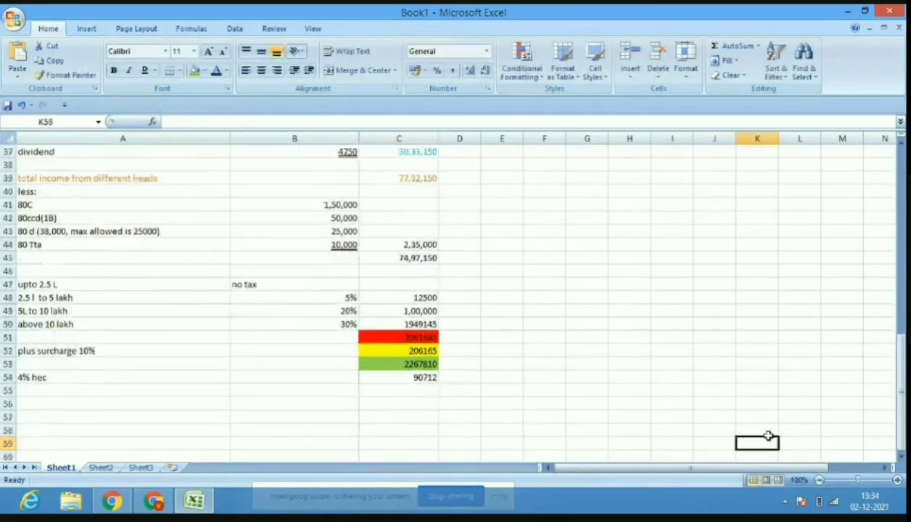
key("Down")
key("Down")
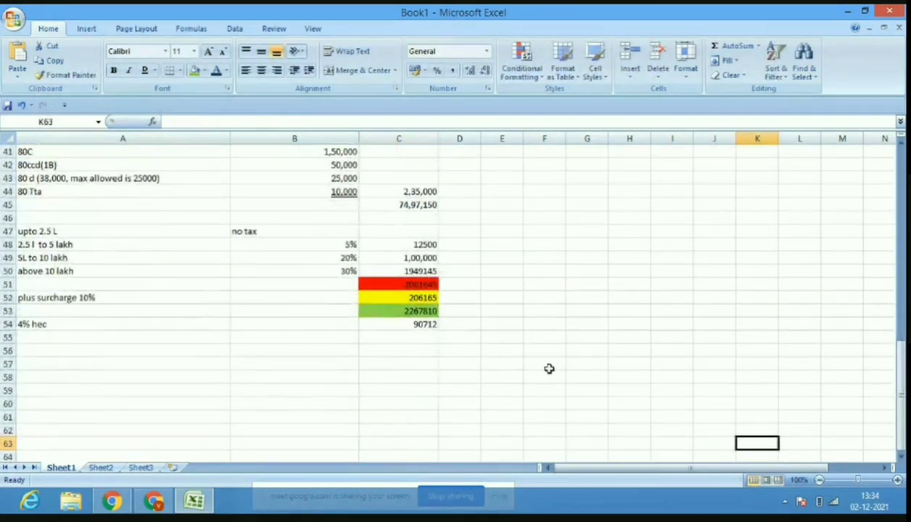
left_click(420, 338)
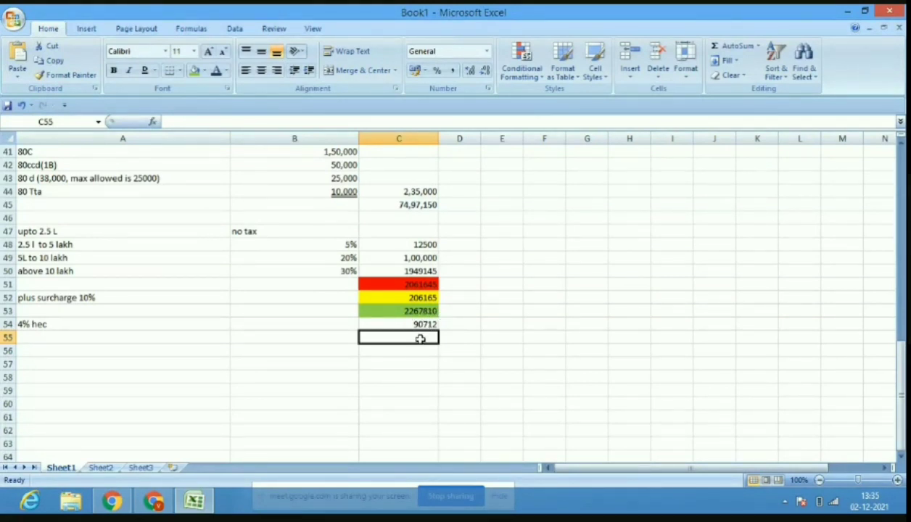
type("23")
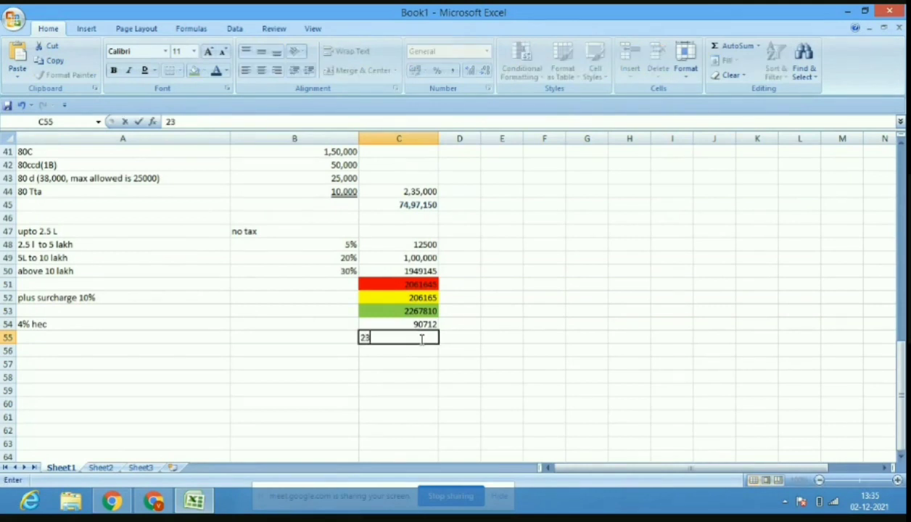
type("58522")
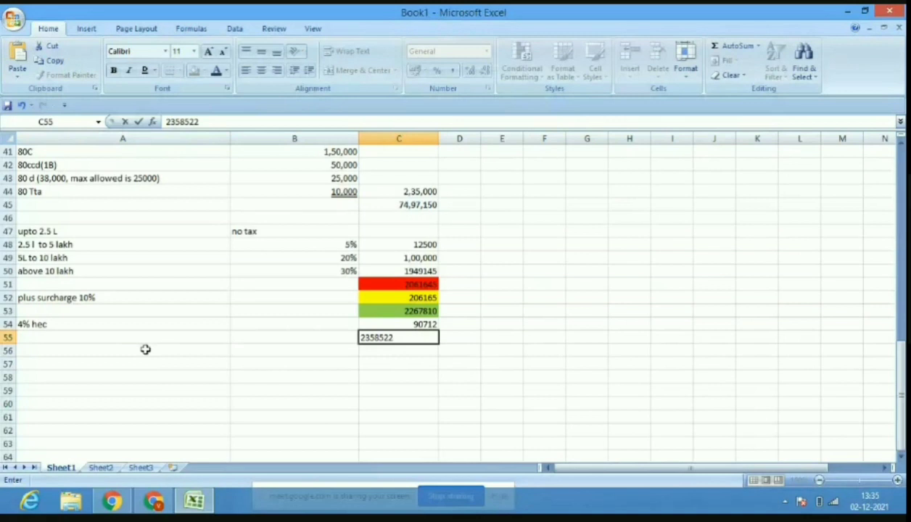
left_click(145, 350)
Add 'advance tax' 98000 and 'self assessment tax' 295000 in rows 56–57.
type("adva")
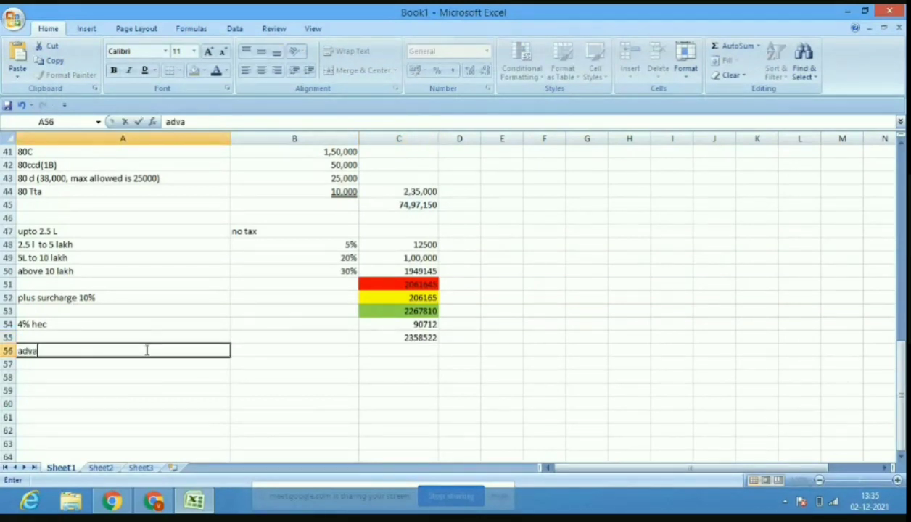
type("nce tax")
left_click(271, 355)
type("980")
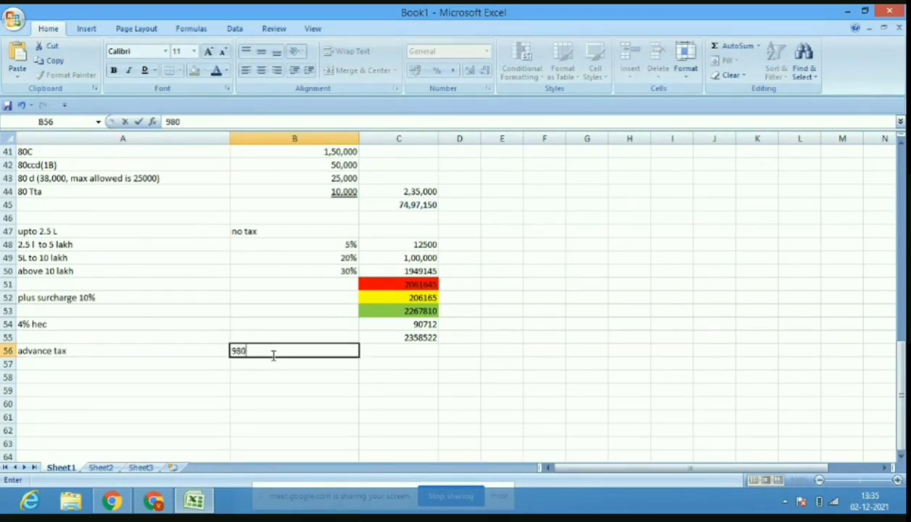
type("00")
left_click(170, 364)
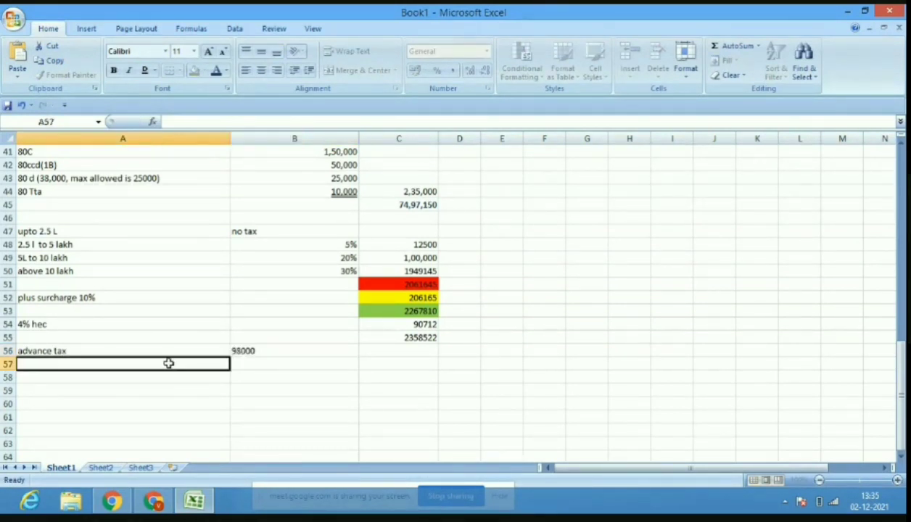
type("self ")
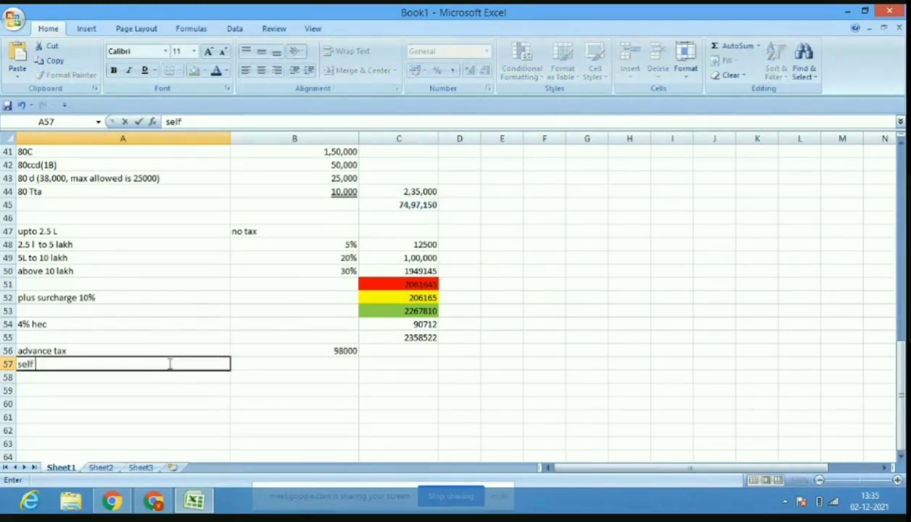
type("assessment tax")
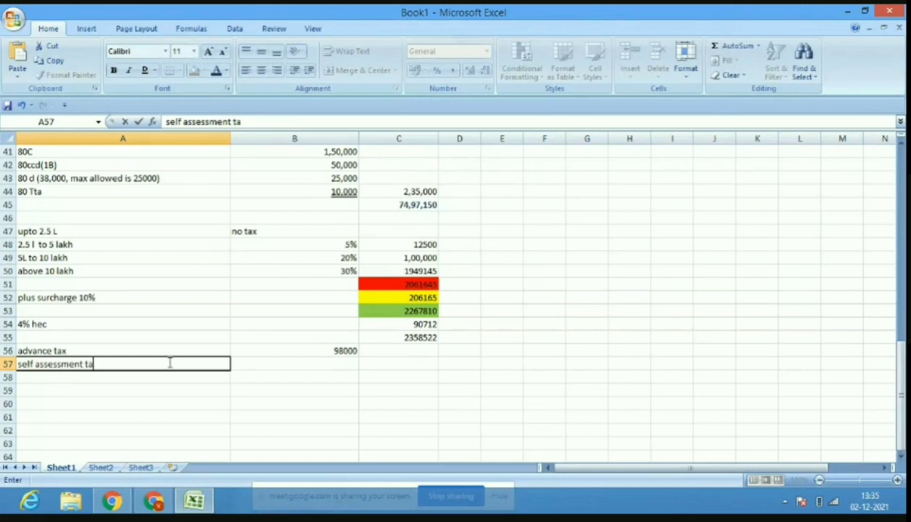
left_click(317, 368)
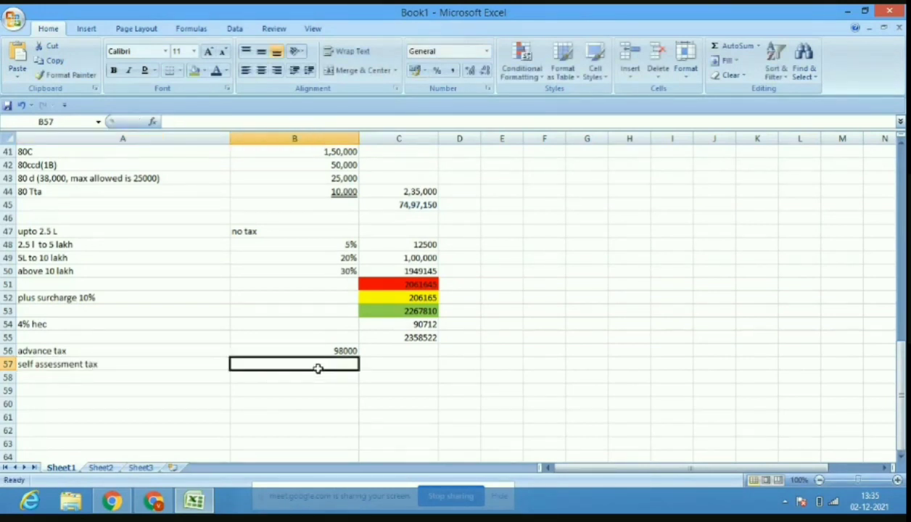
type("295000")
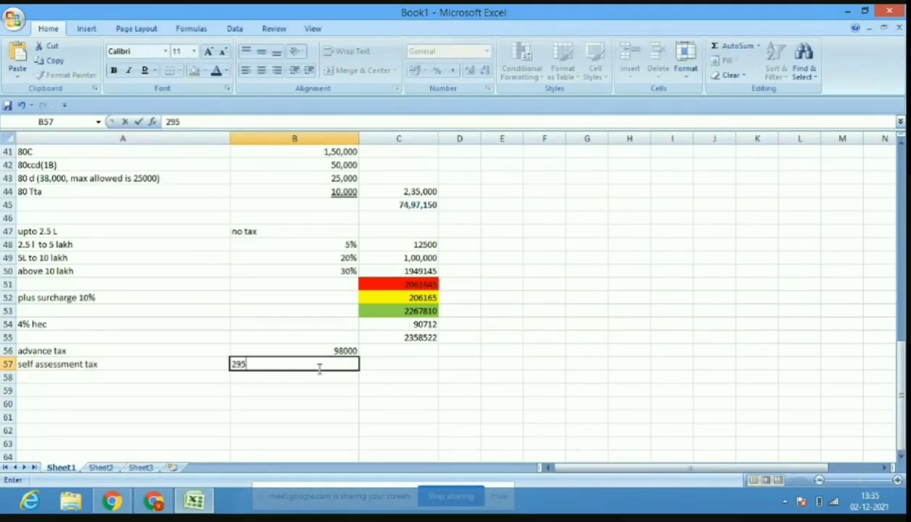
left_click(187, 387)
left_click(179, 373)
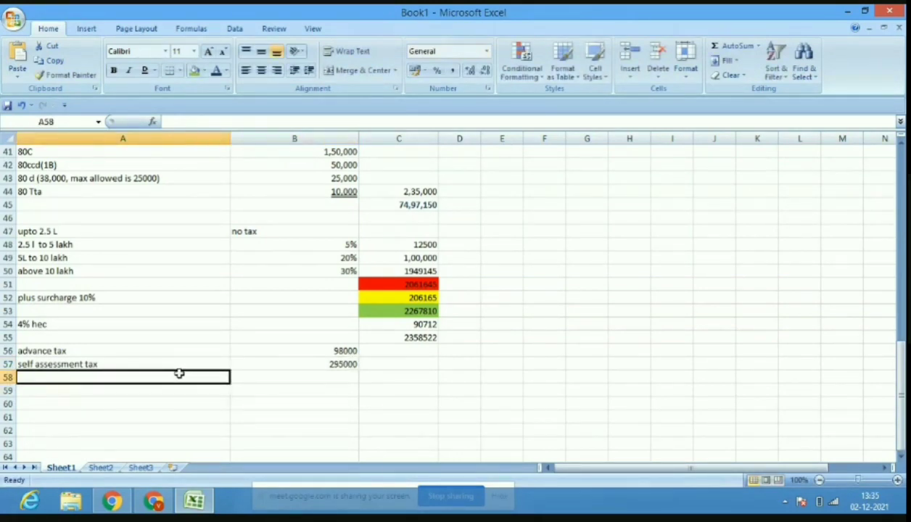
Admit the person asking to join the video call, then return to the worksheet.
left_click(152, 501)
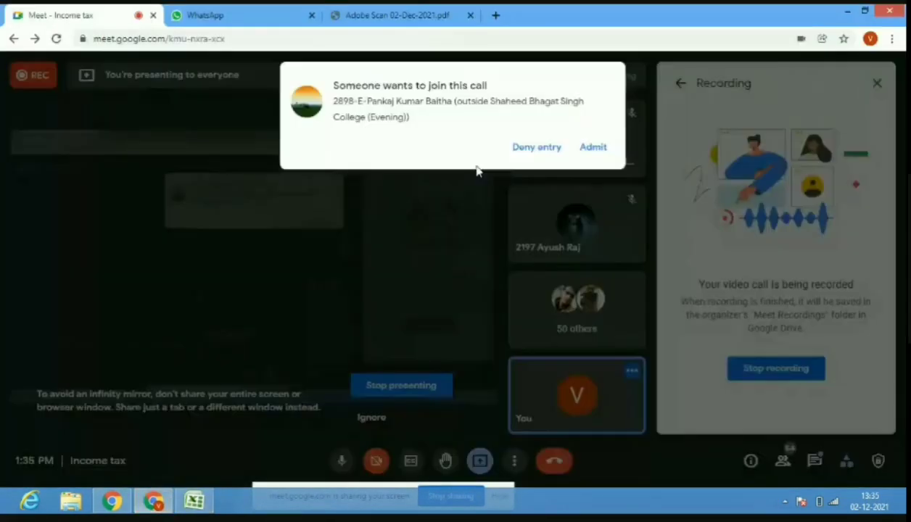
left_click(593, 147)
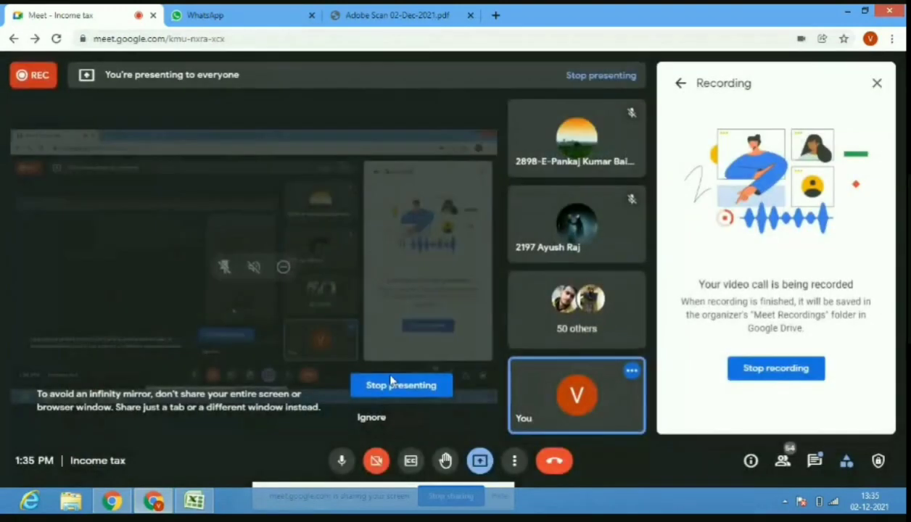
left_click(193, 501)
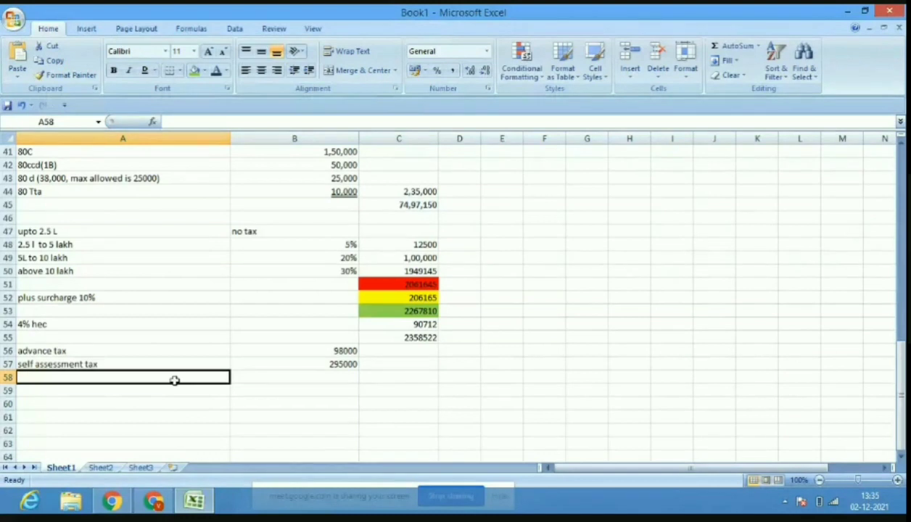
Add 'tds bank' 3,00,000 in row 58 and 'tdsemployer' 1200900 in row 59.
type("ts")
type("ds")
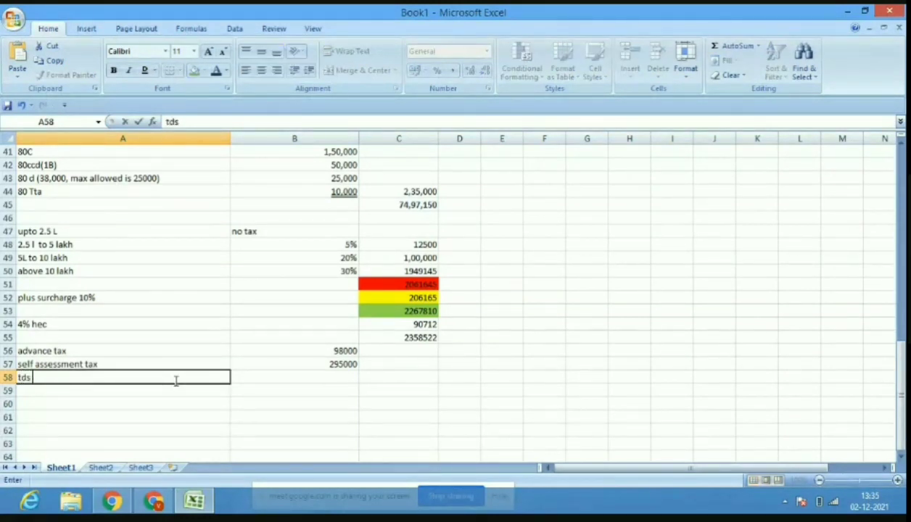
type(" bank")
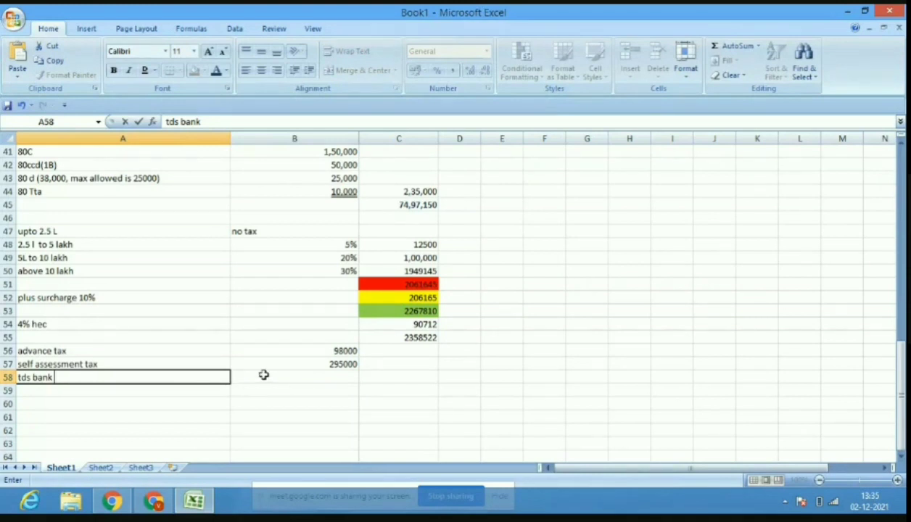
left_click(317, 376)
type("3")
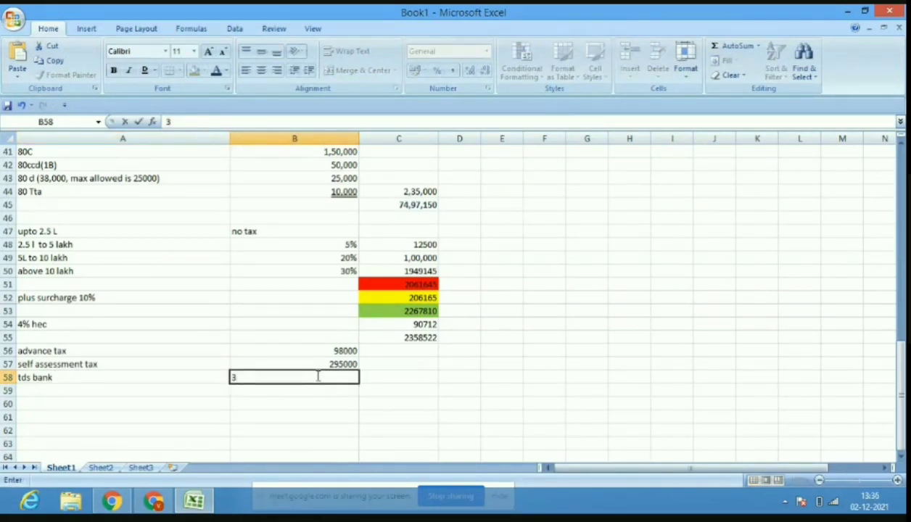
type(",00,000")
key("ctrl+Return")
left_click(121, 391)
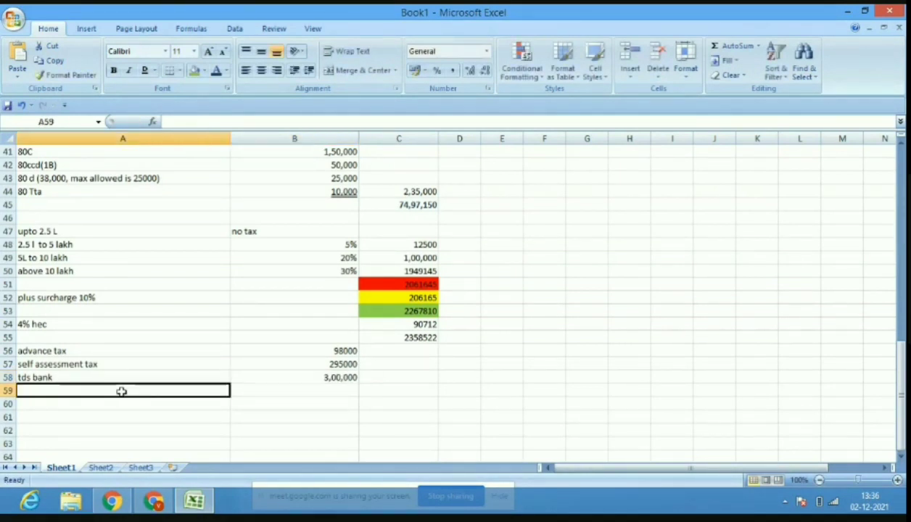
type("tds")
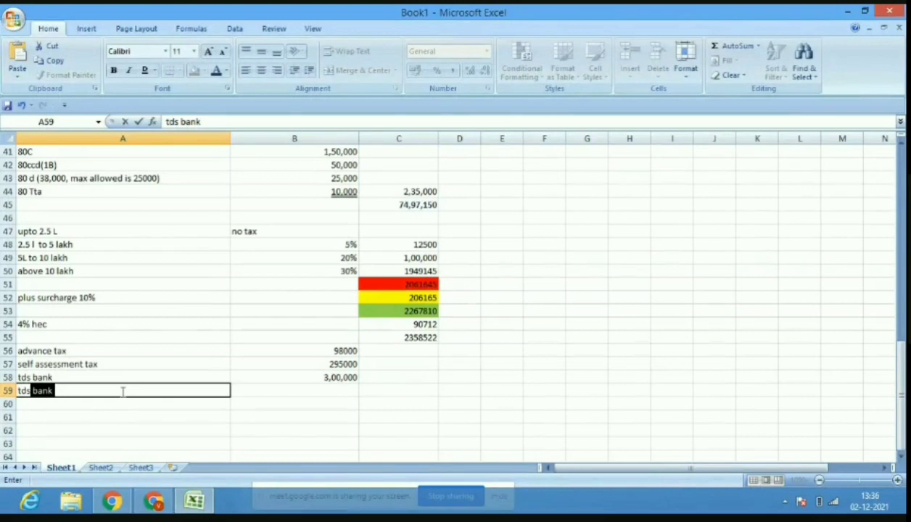
type("employer")
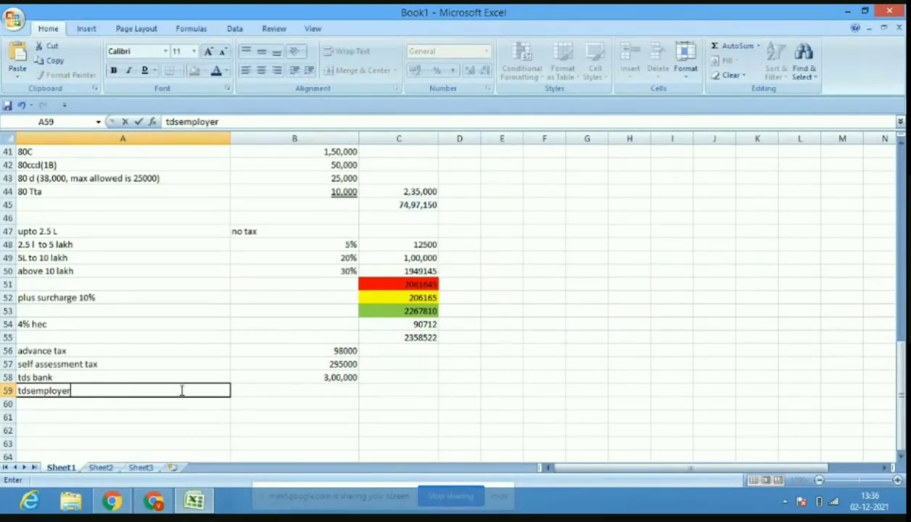
left_click(302, 392)
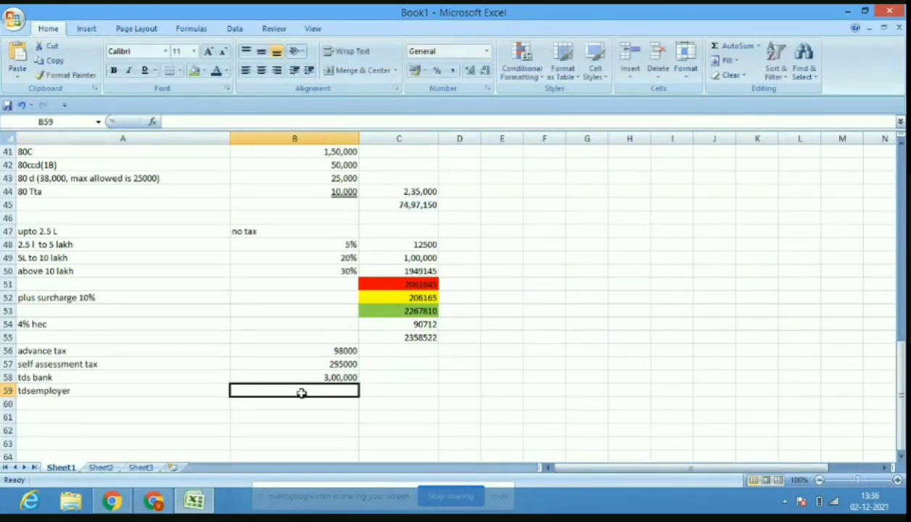
type("1200")
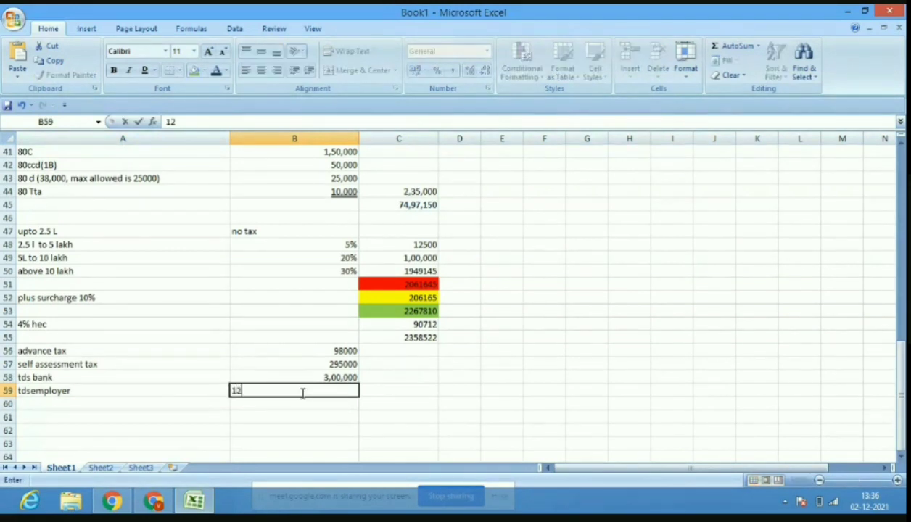
type("00900")
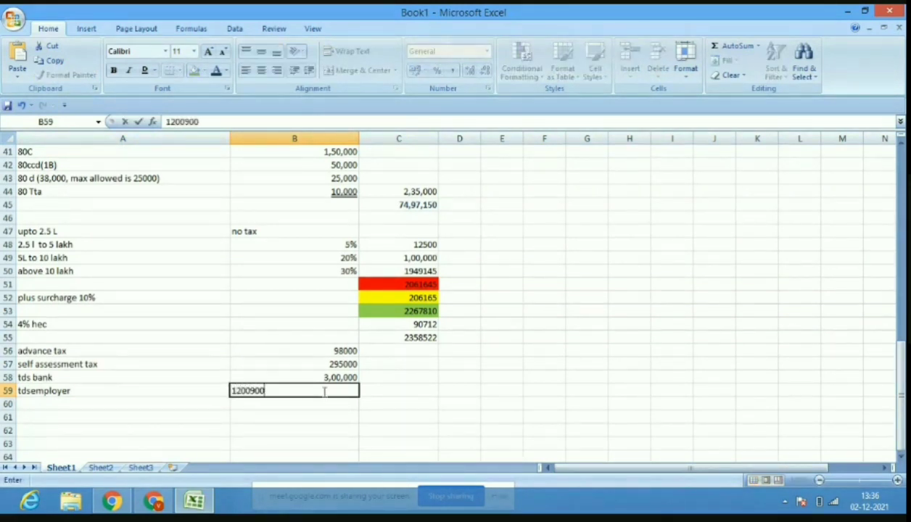
left_click(344, 439)
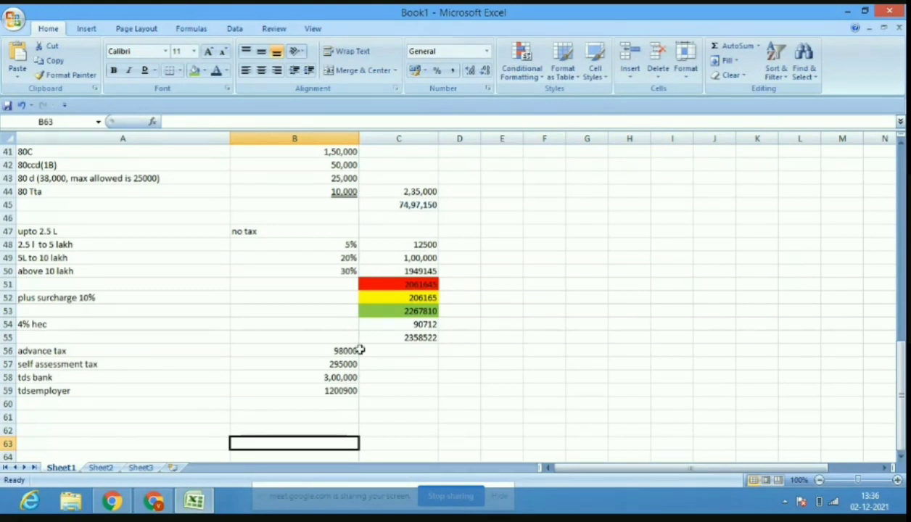
Enter the prepaid taxes total 1893900 in C59.
left_click(407, 392)
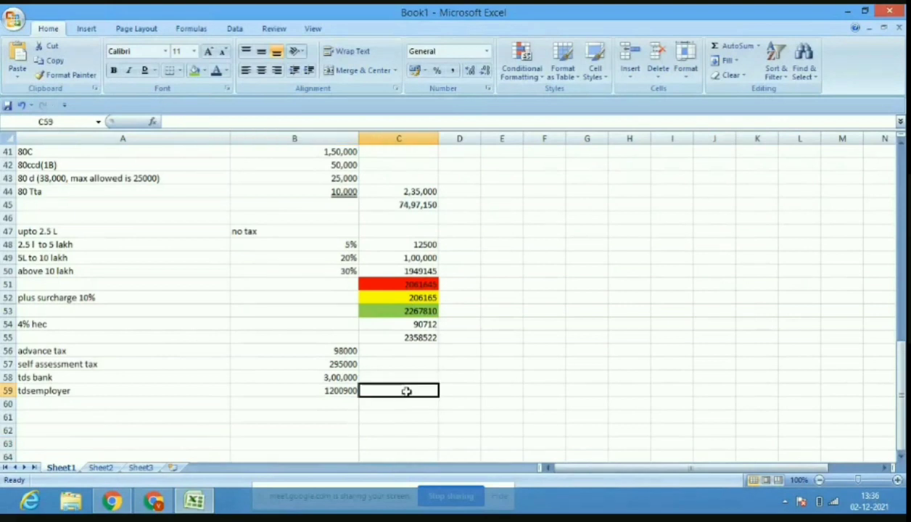
type("18")
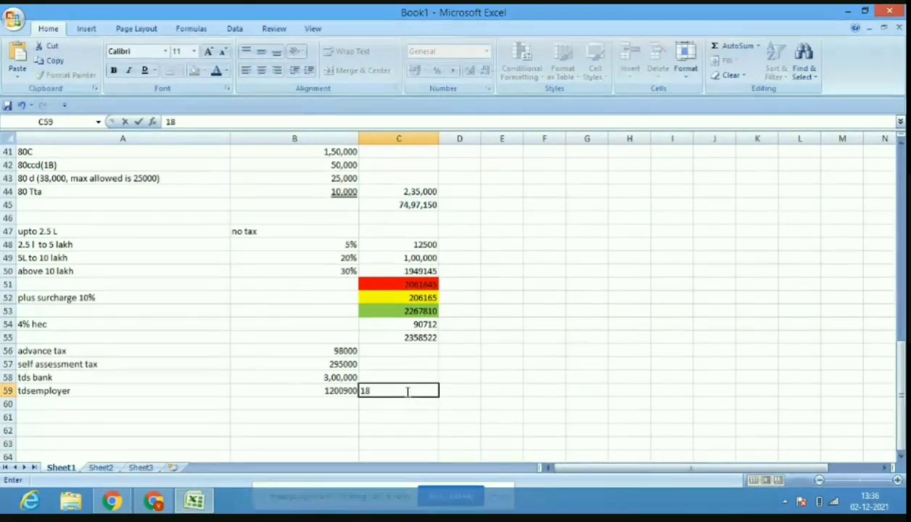
type("9")
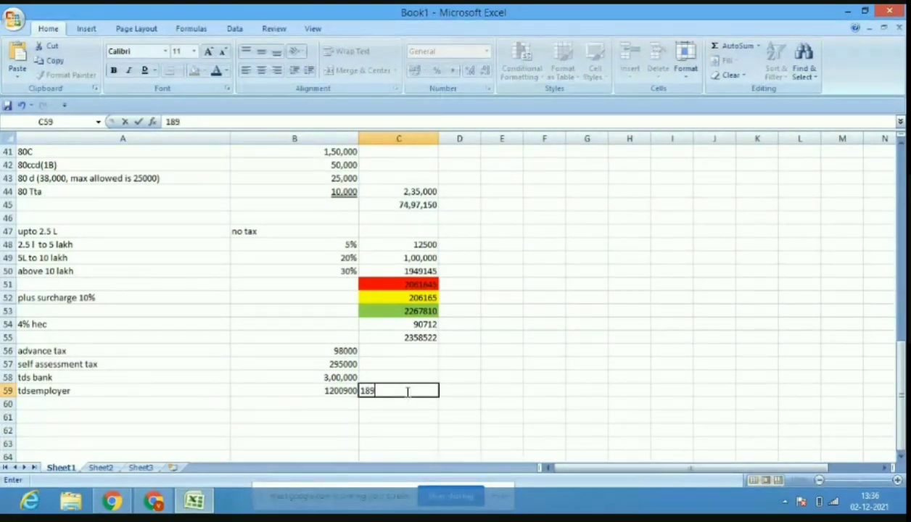
type("3900")
left_click(326, 390)
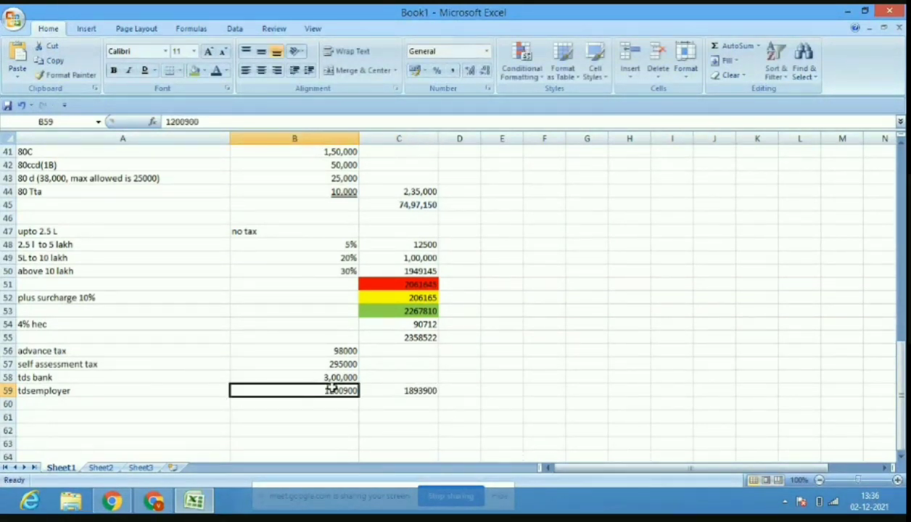
Underline the 1200900 amount and colour the 2358522 total in C55 purple.
left_click(144, 70)
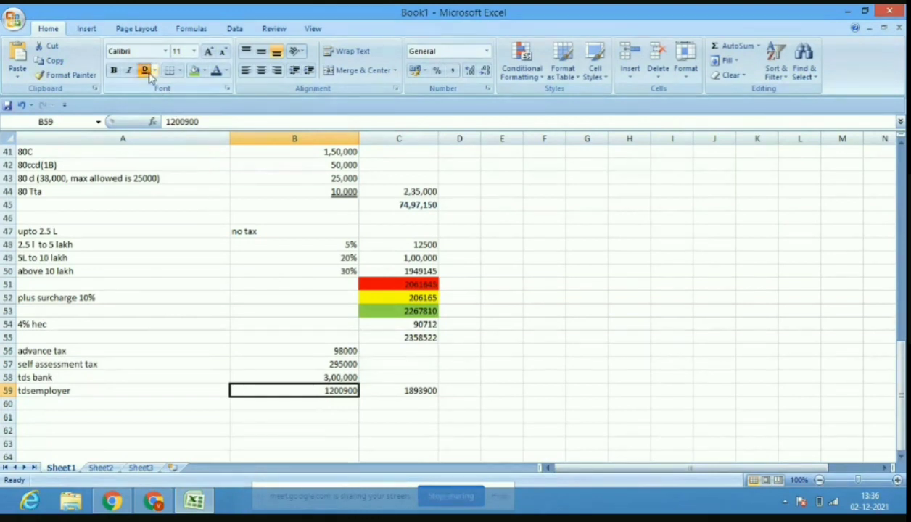
left_click(415, 337)
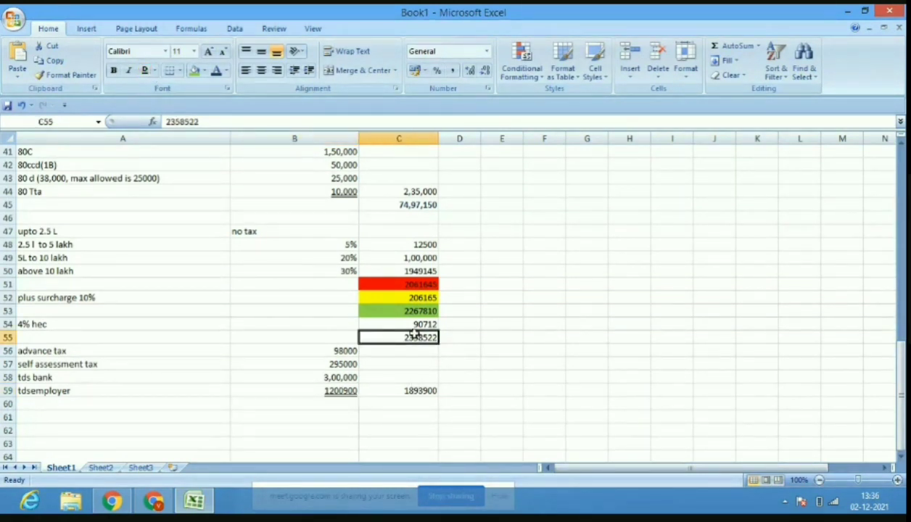
left_click(227, 69)
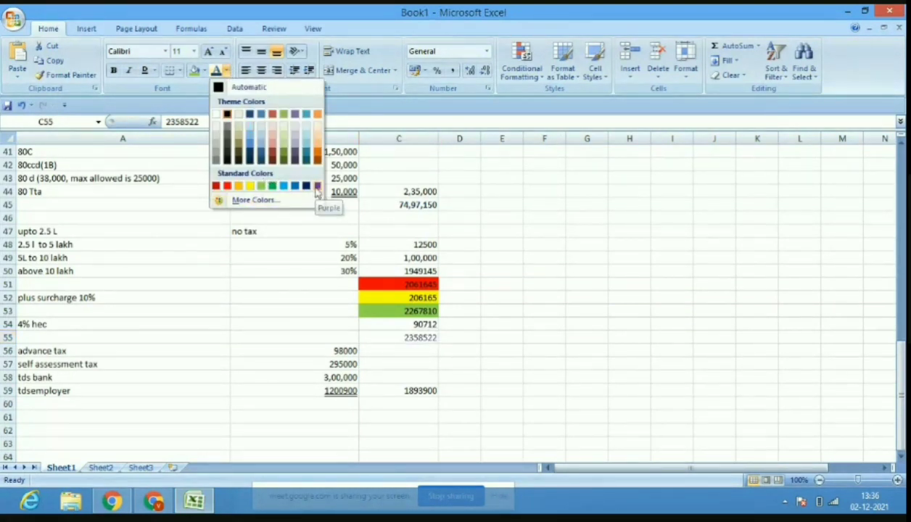
left_click(317, 186)
Colour the 1893900 prepaid total in C59 blue.
left_click(411, 390)
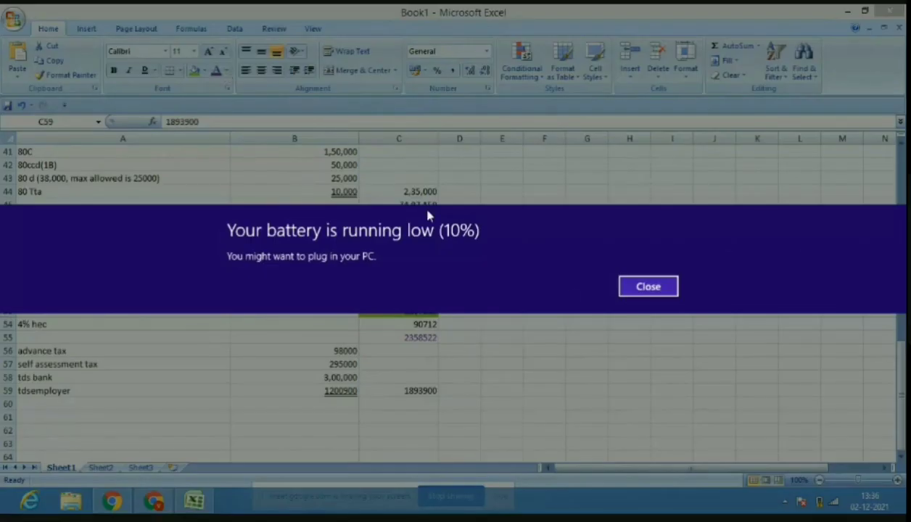
left_click(630, 292)
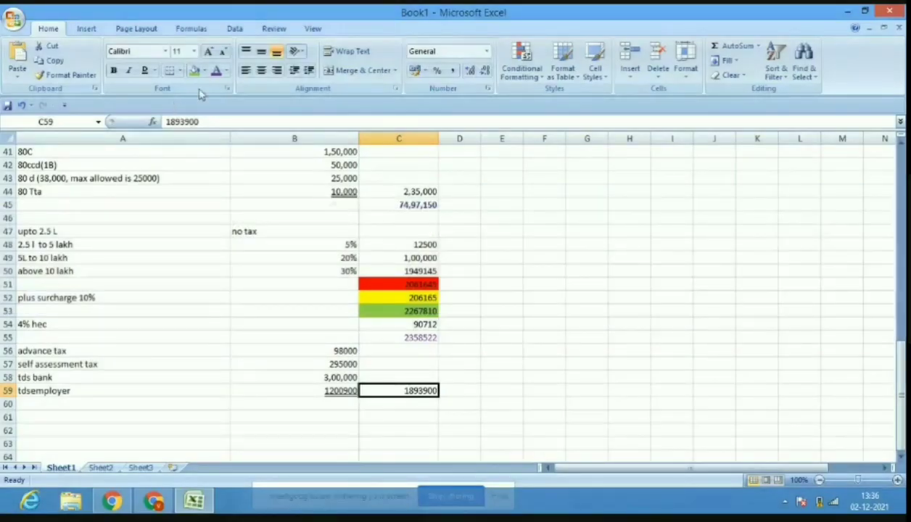
left_click(226, 70)
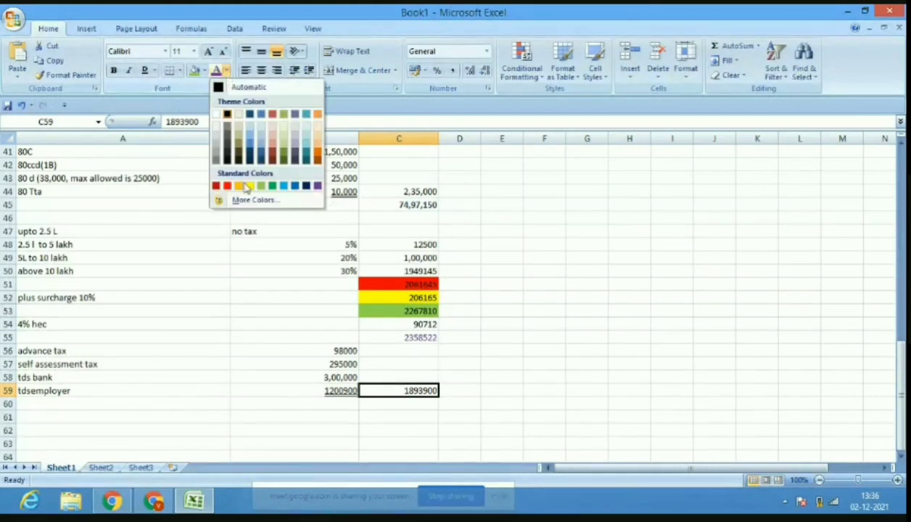
left_click(304, 187)
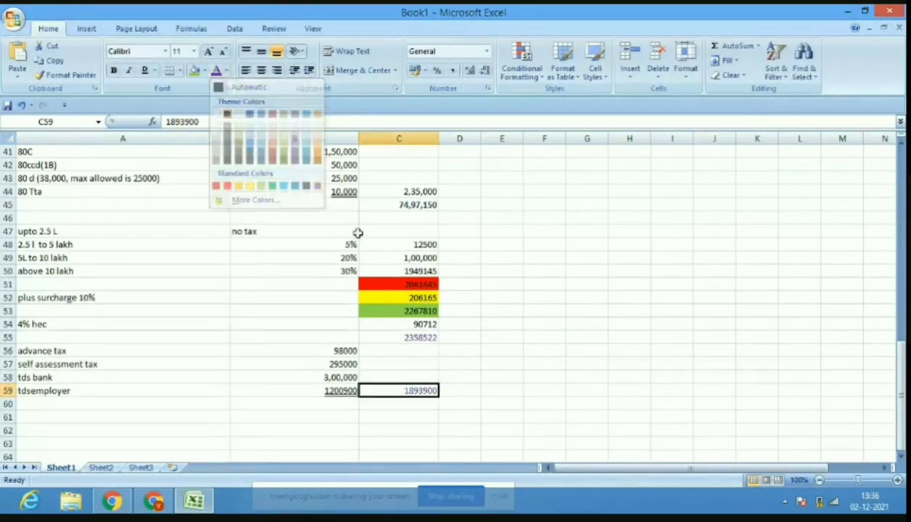
left_click(423, 403)
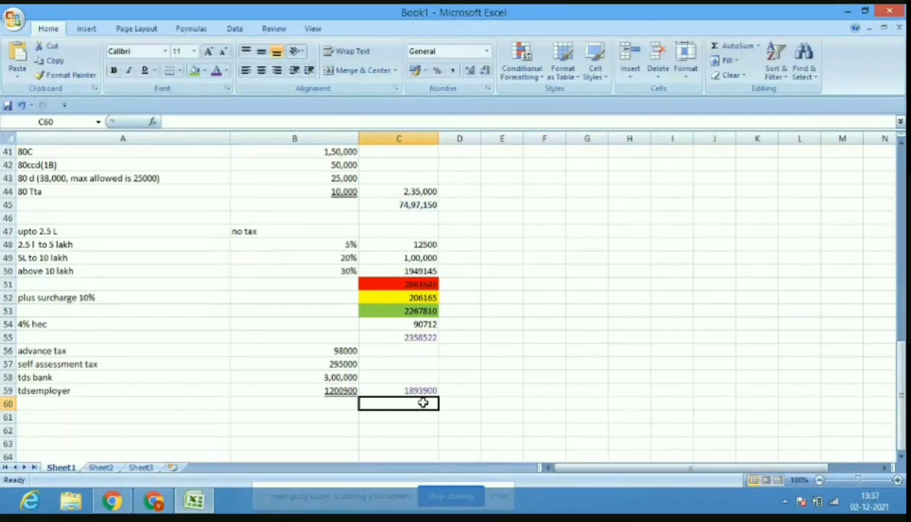
left_click(192, 502)
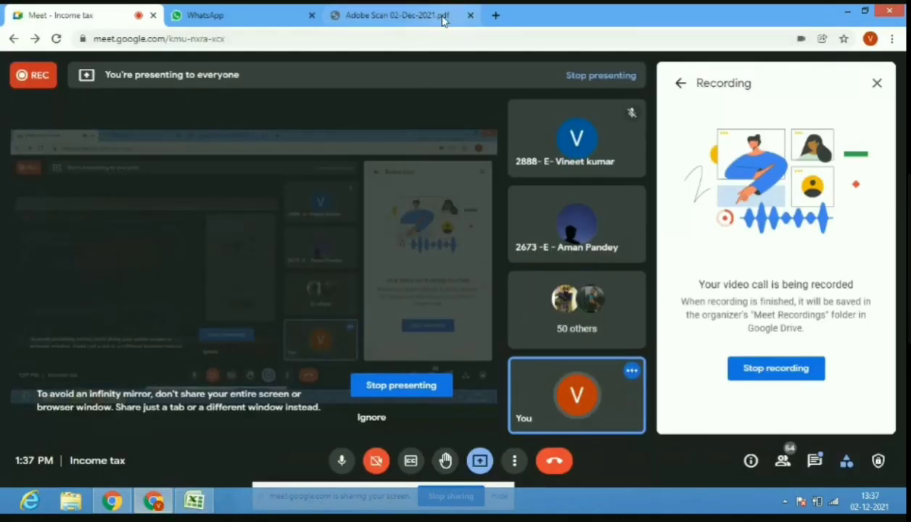
Review the TDS and advance-tax figures in the Adobe Scan case-study PDF, then return to Excel.
left_click(398, 15)
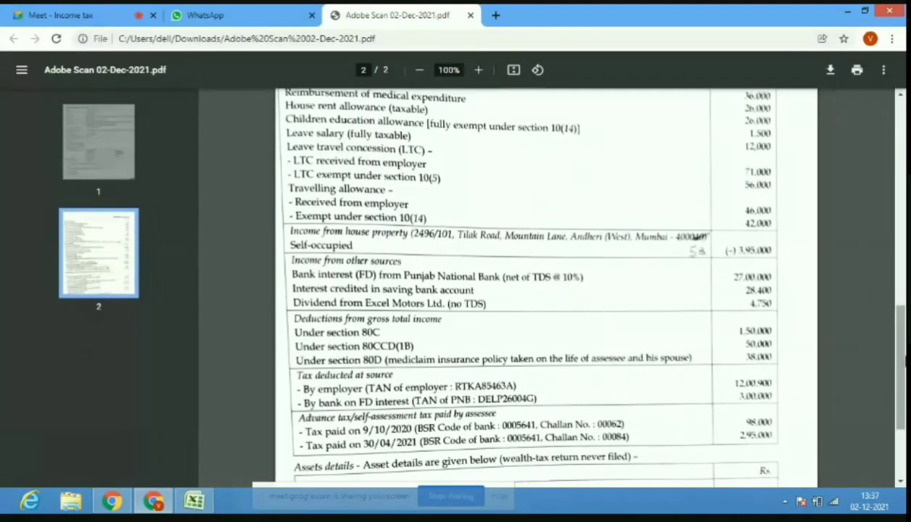
left_click_drag(904, 348, 904, 125)
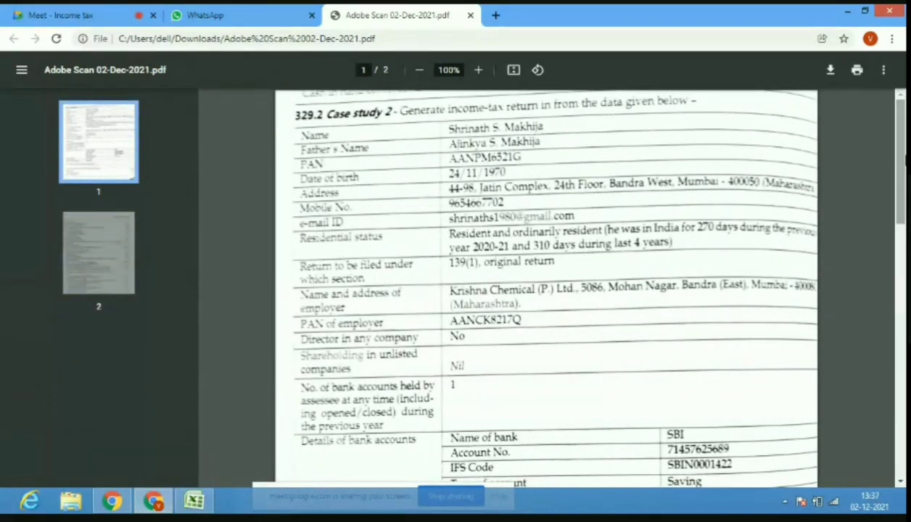
left_click_drag(904, 167, 904, 327)
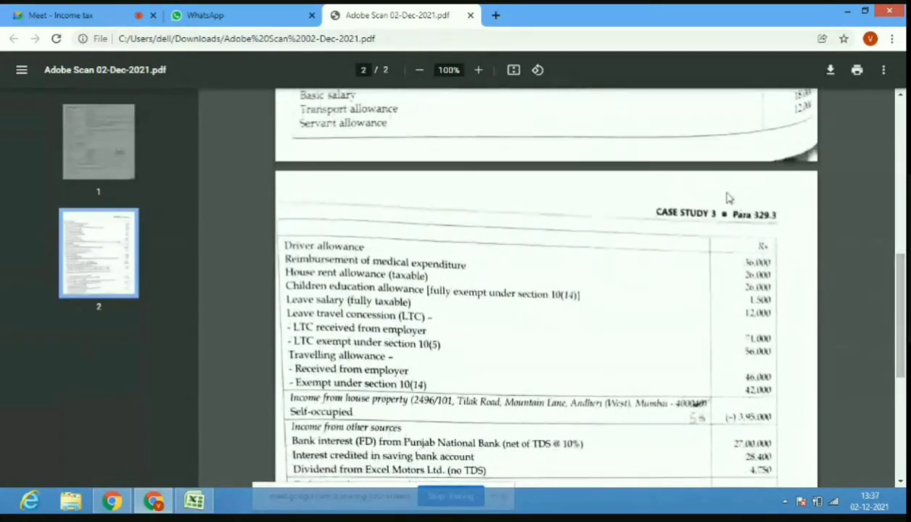
scroll(891, 312, "down", 3)
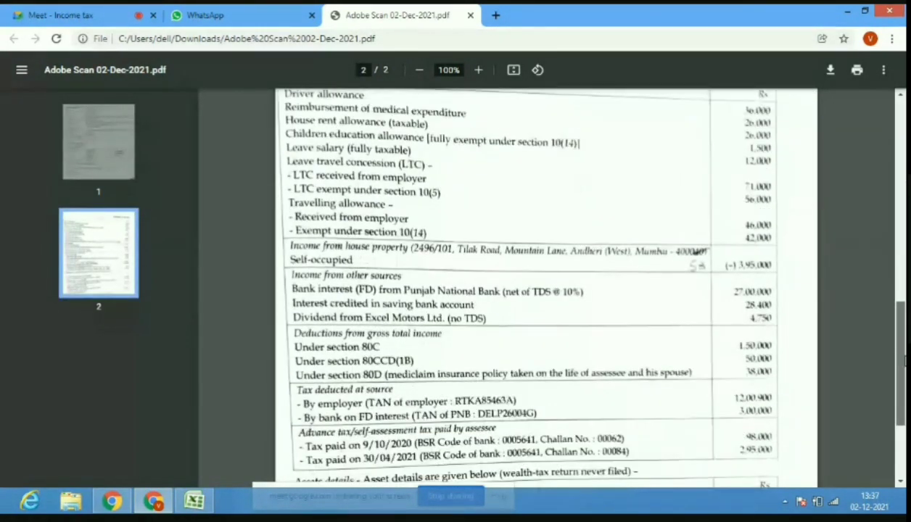
scroll(544, 287, "down", 1)
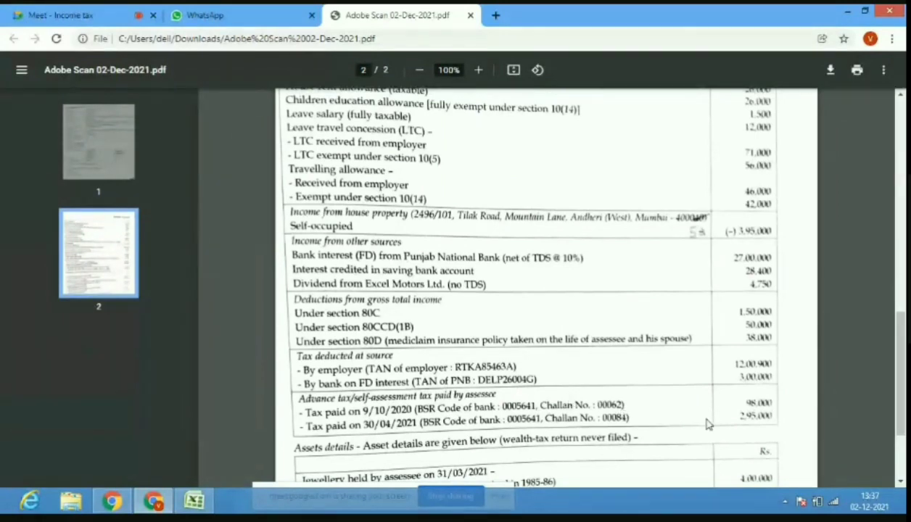
scroll(835, 420, "down", 3)
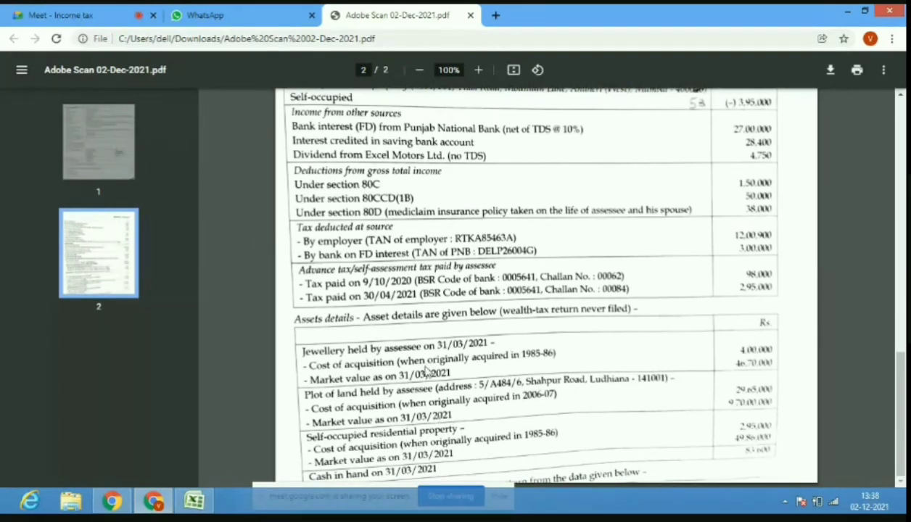
left_click(192, 501)
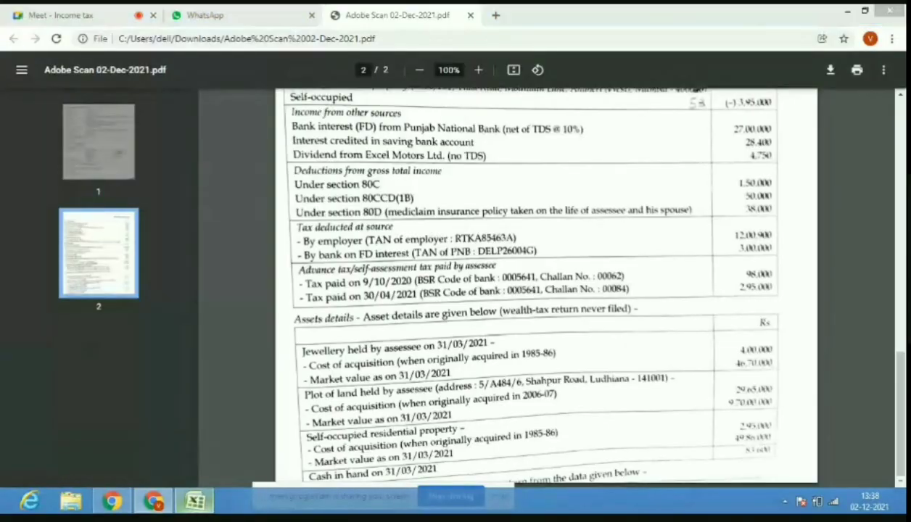
left_click_drag(901, 396, 901, 212)
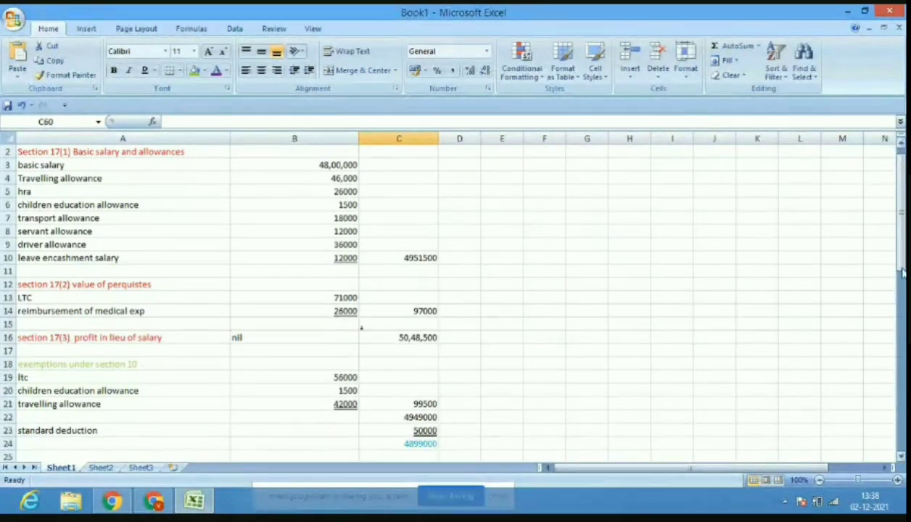
Enter 464622, the tax payable after deducting 1893900 from 2358522, in C60.
left_click_drag(904, 247, 905, 314)
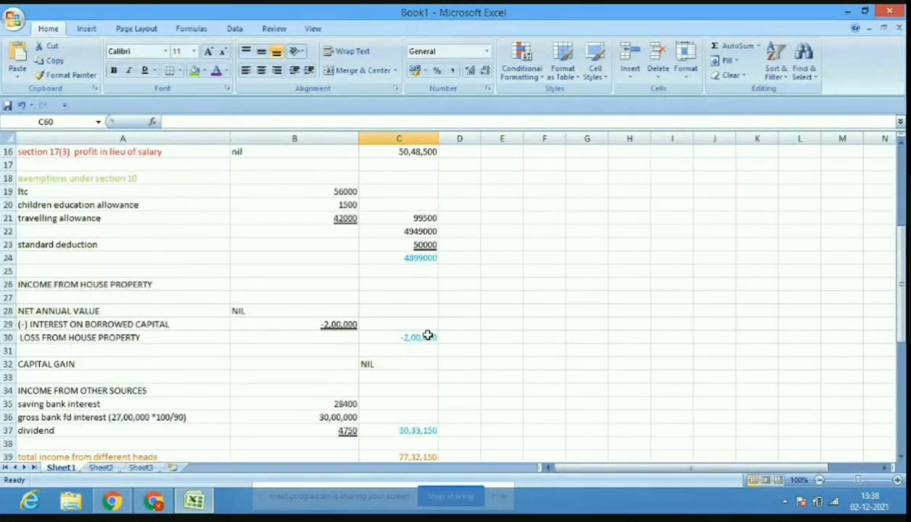
left_click_drag(904, 290, 904, 314)
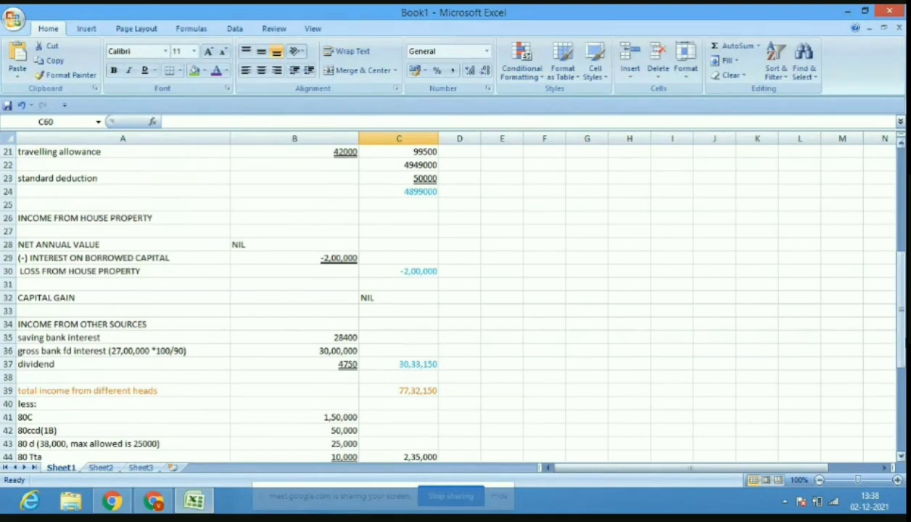
left_click_drag(901, 336, 901, 338)
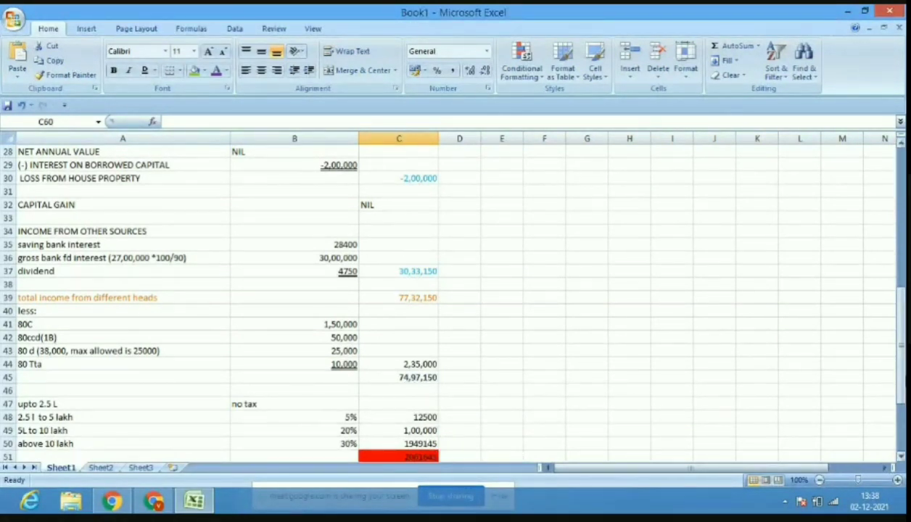
left_click_drag(888, 369, 904, 437)
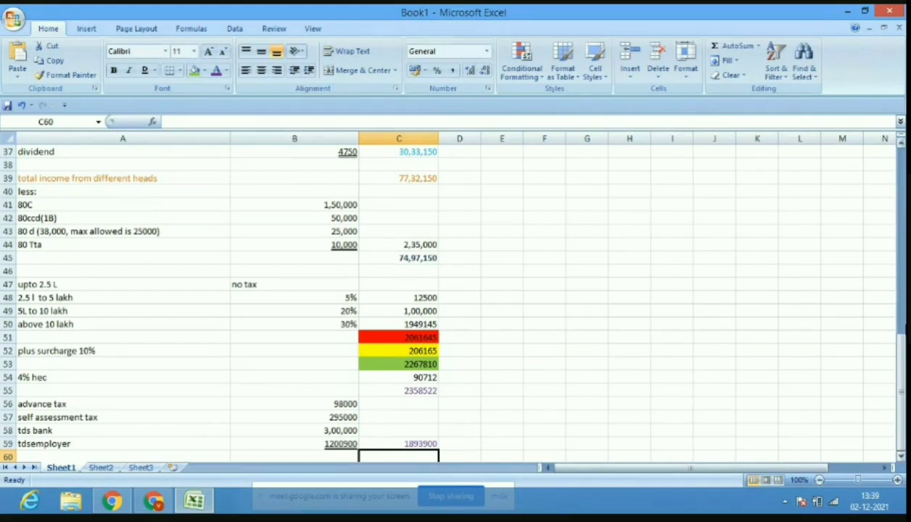
left_click_drag(904, 359, 905, 388)
key("F2")
type("46")
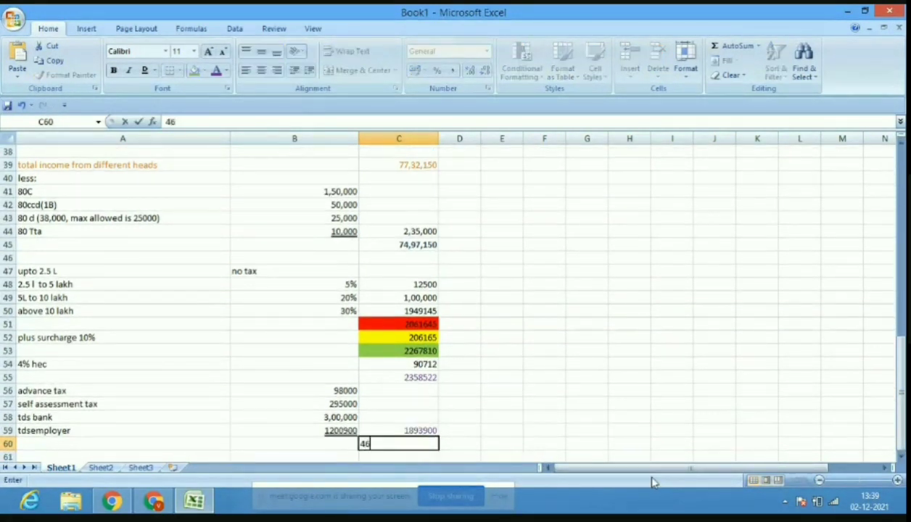
type("4622")
left_click(843, 414)
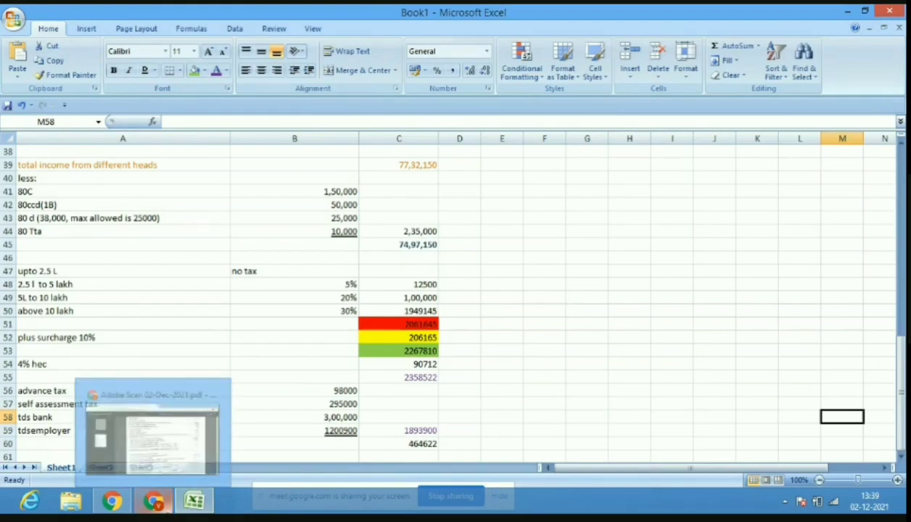
Search 'income tax gov' in a new Chrome tab and open the Income Tax Department home page.
left_click(153, 501)
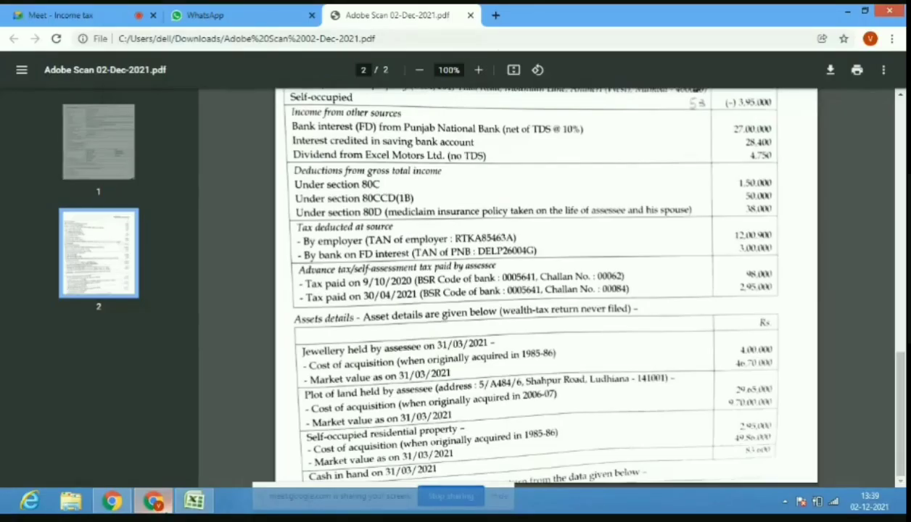
left_click(496, 15)
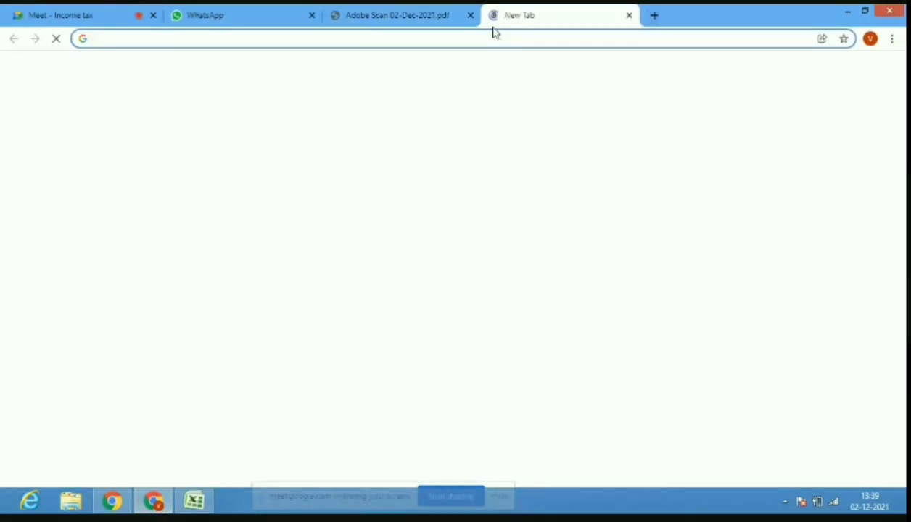
type("inc")
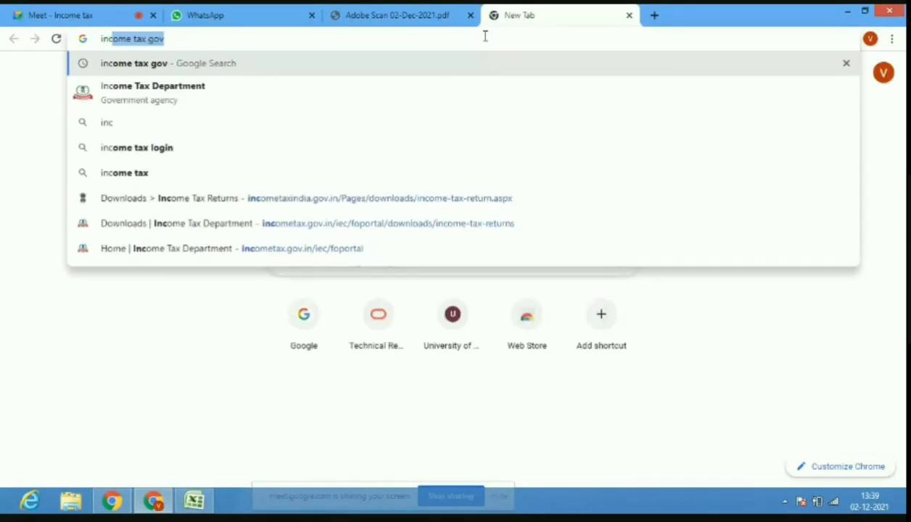
left_click(365, 66)
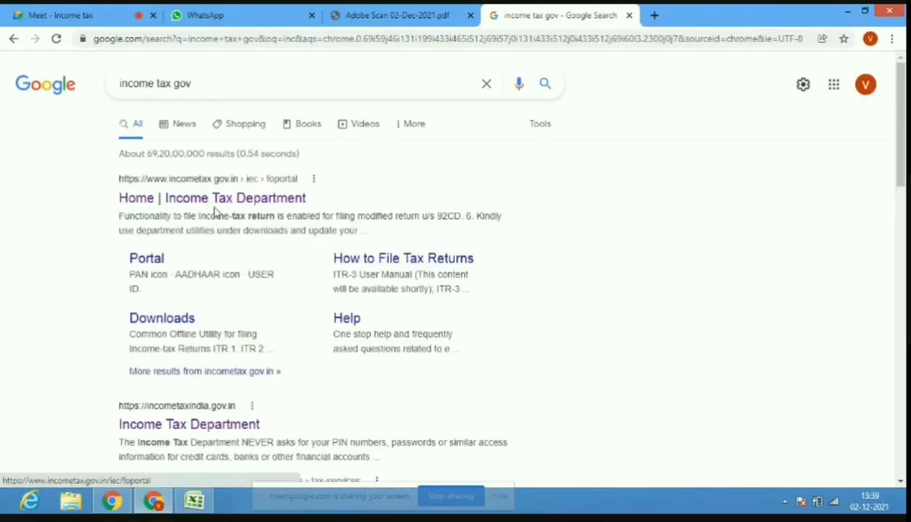
left_click(231, 423)
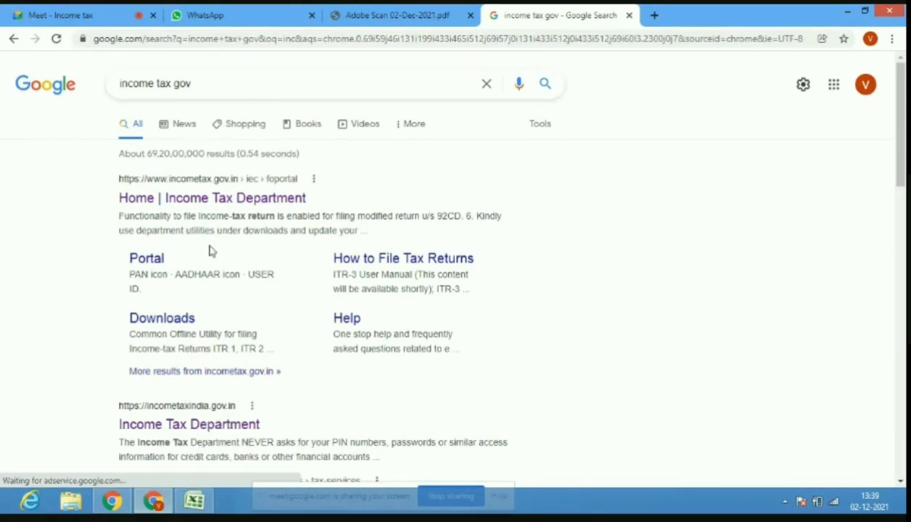
left_click(239, 204)
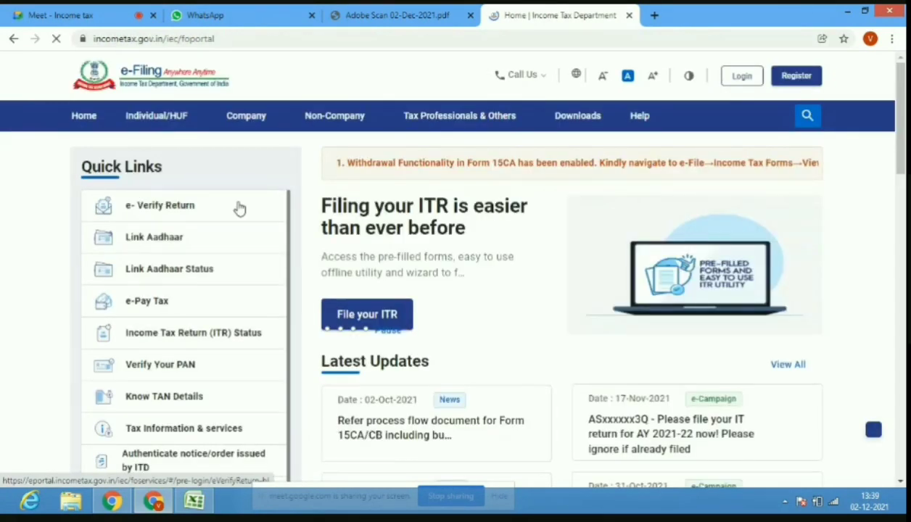
Retry the portal's income-tax-returns Downloads page, going back after each error, then close the tab.
left_click(574, 125)
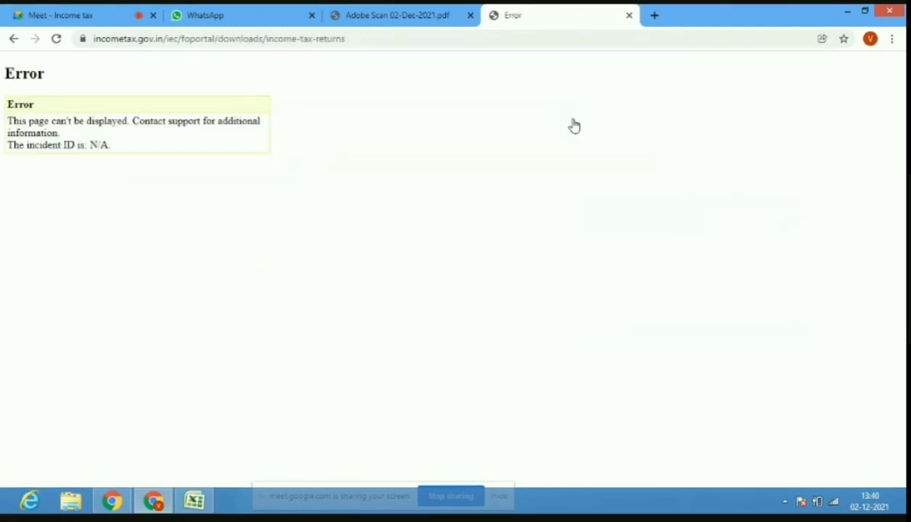
left_click(14, 41)
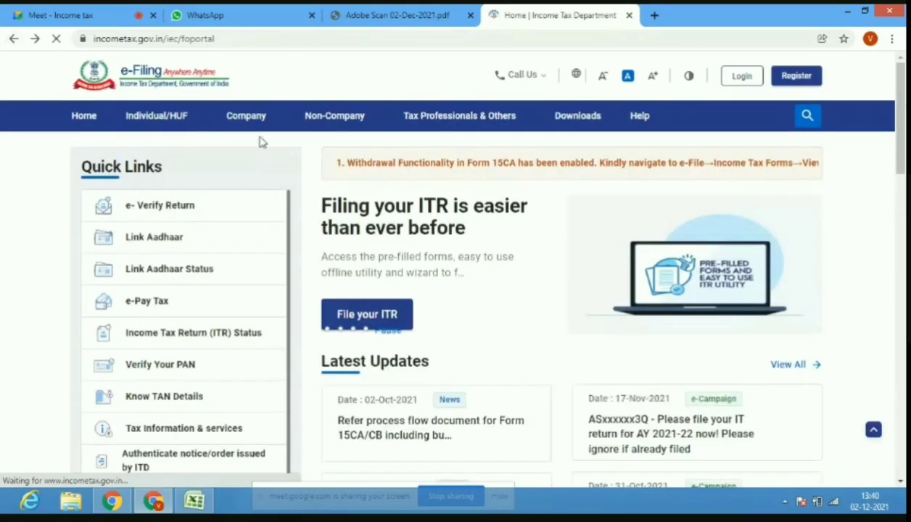
left_click(591, 125)
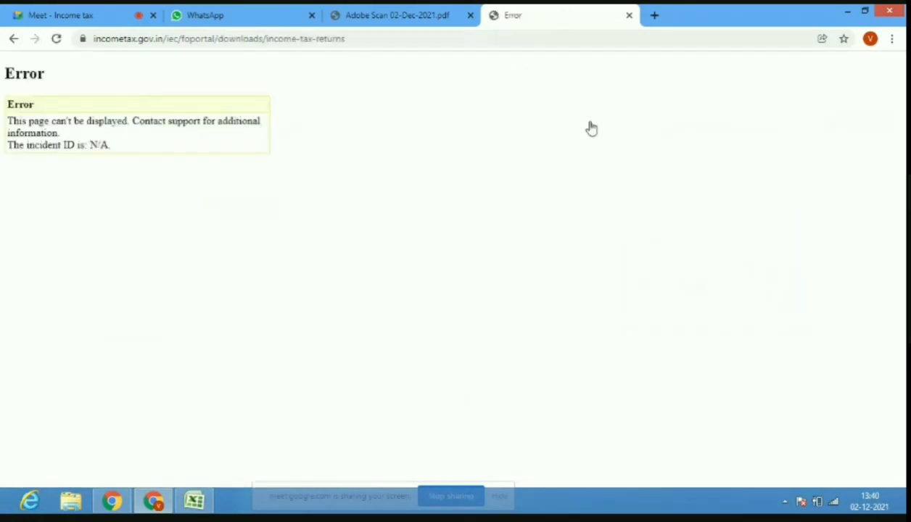
left_click(13, 40)
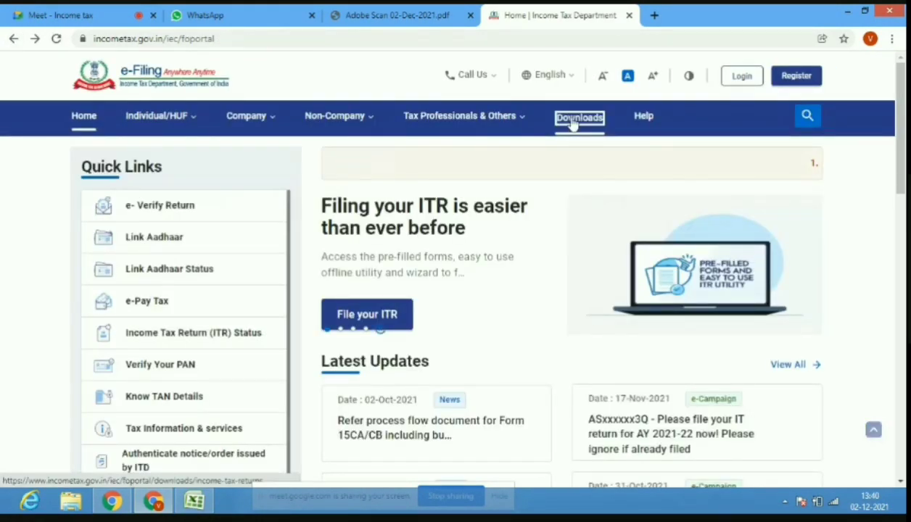
left_click(573, 123)
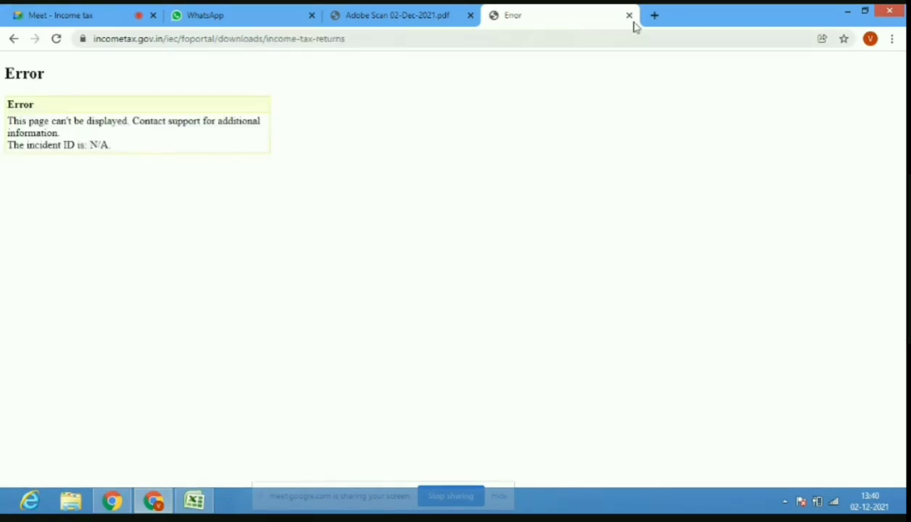
left_click(629, 15)
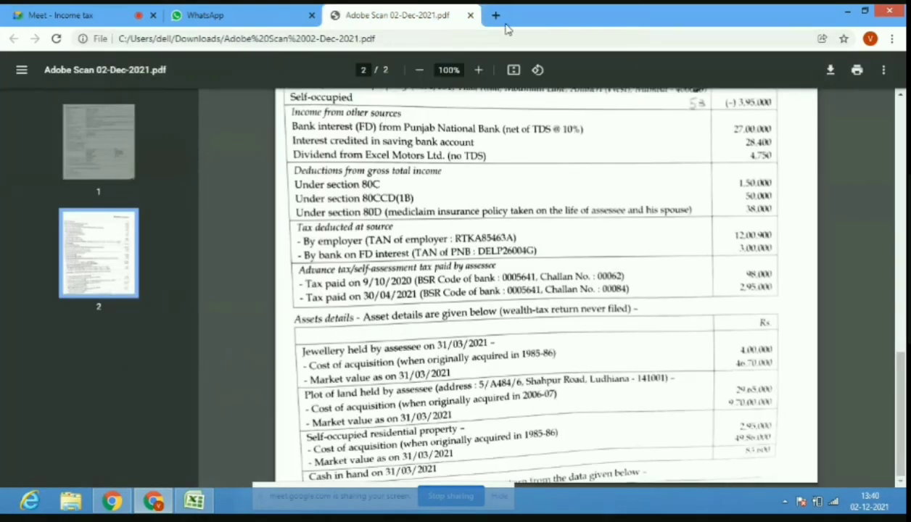
Search 'incometax' in a new tab, open the Income Tax Department home page, then return to Meet.
left_click(494, 16)
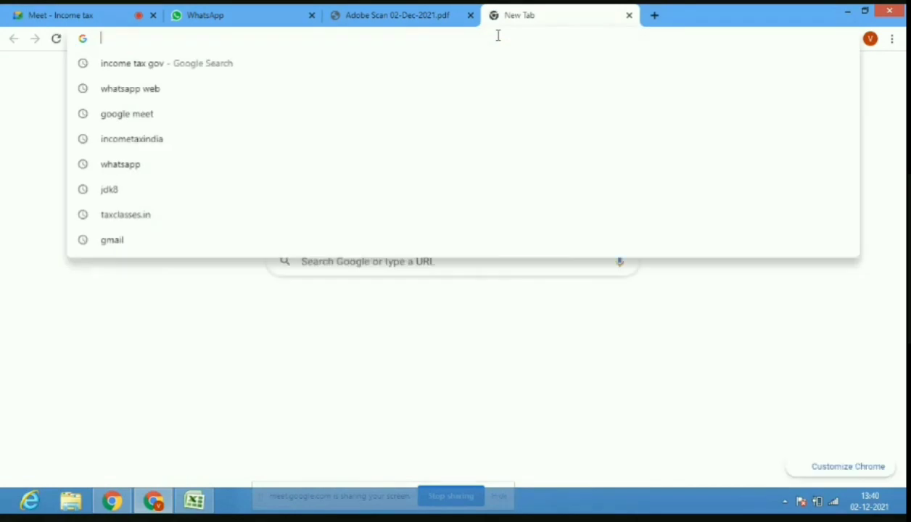
type("incometa")
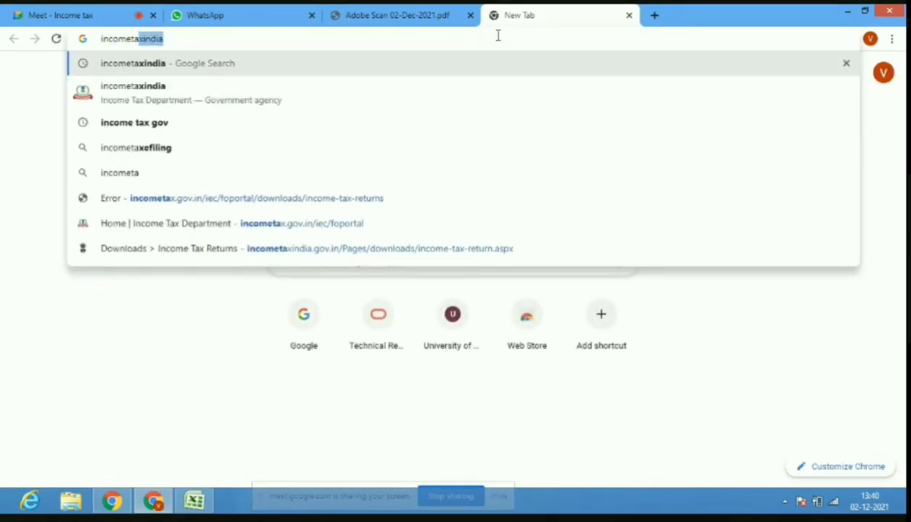
type("x")
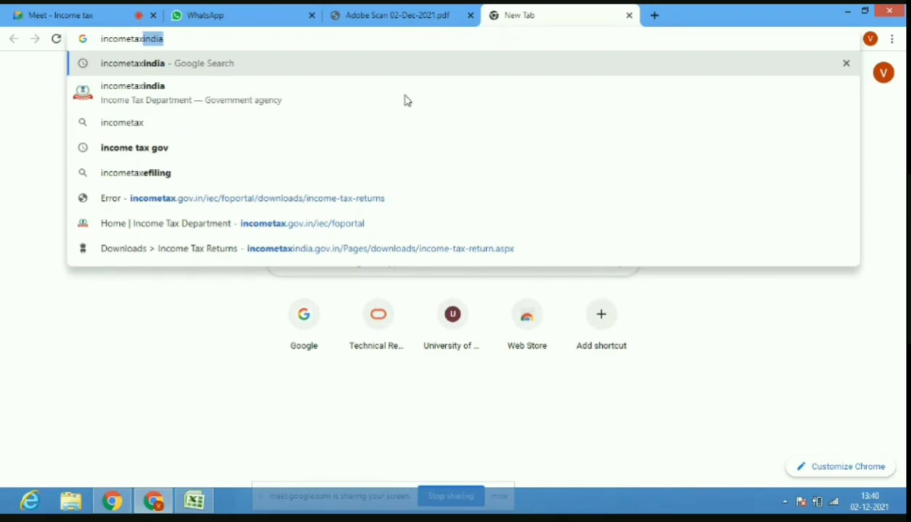
left_click(327, 148)
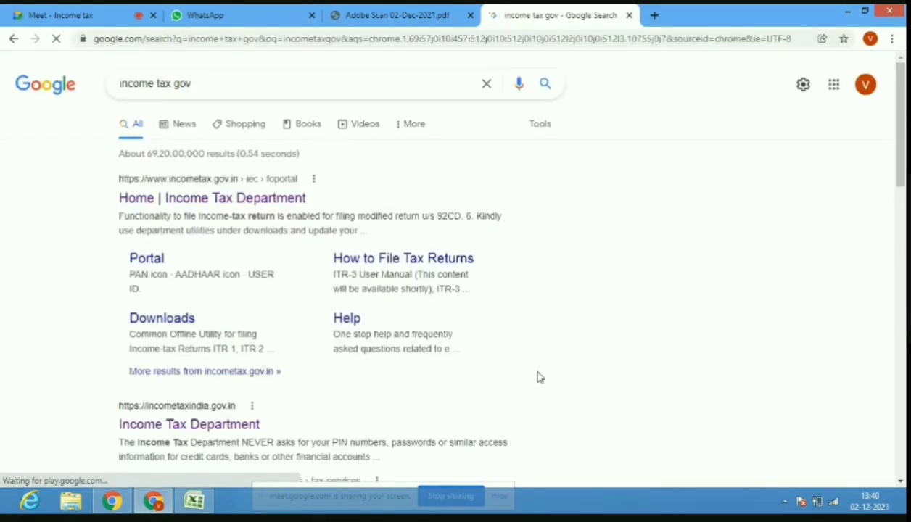
left_click(242, 201)
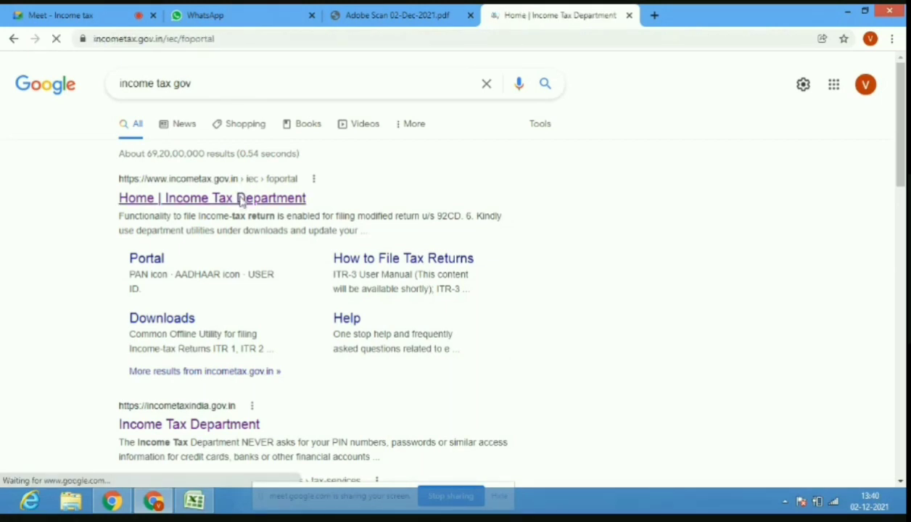
left_click(80, 12)
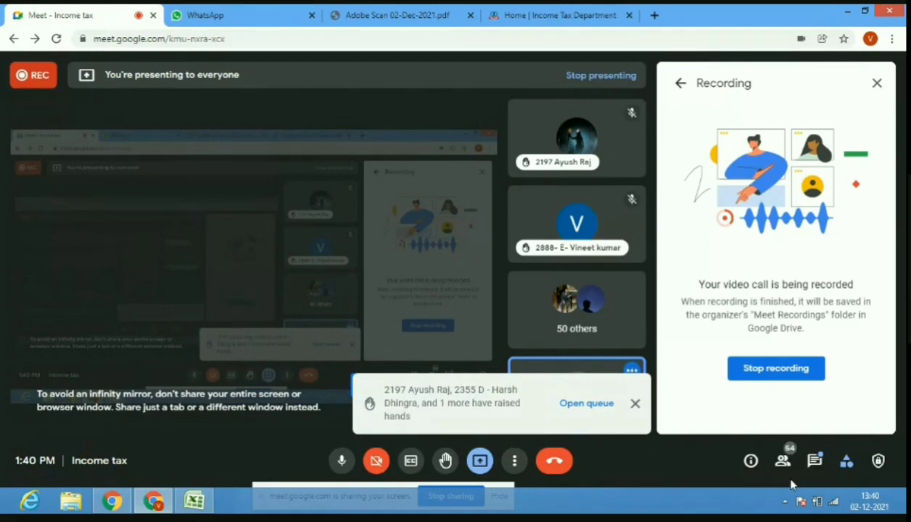
View the Meet chat reply of 464622, then return to the Income Tax Department home page.
left_click(814, 462)
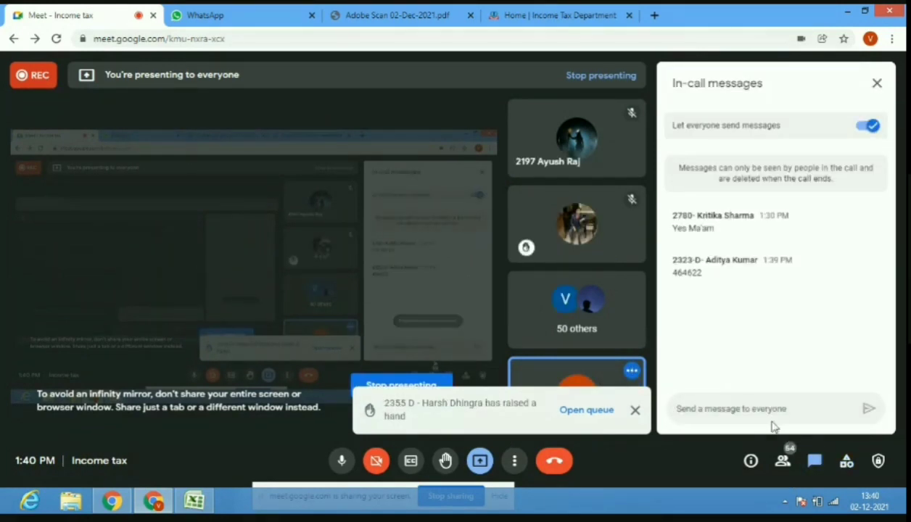
left_click(528, 22)
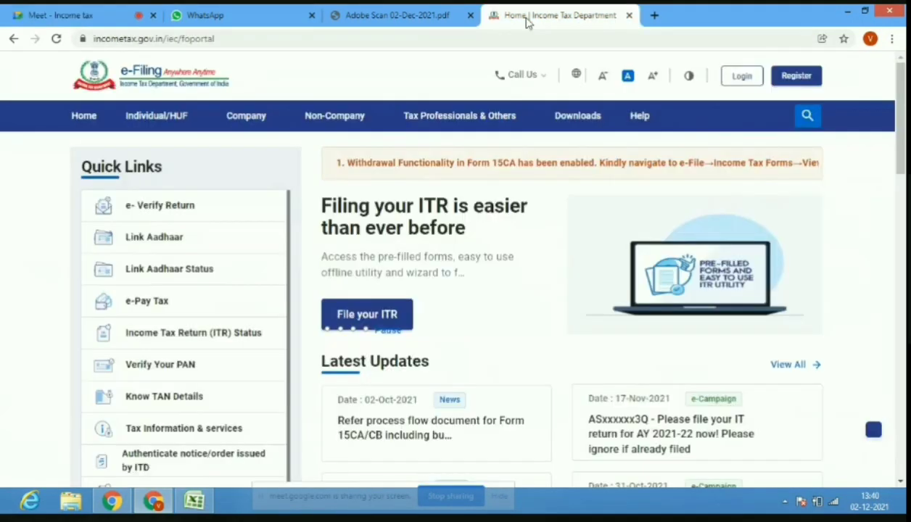
Reload the portal home, retry the erroring Downloads page, then minimise Chrome and Excel to the desktop.
left_click(569, 125)
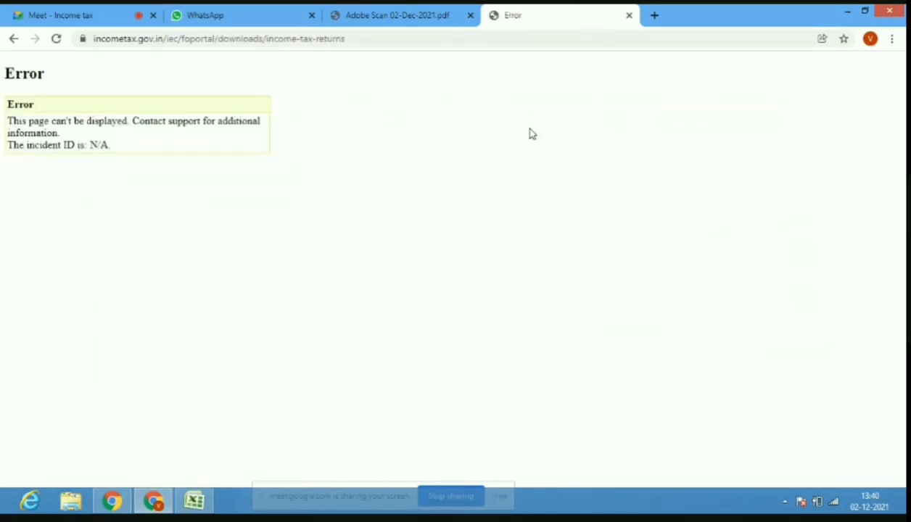
left_click(12, 38)
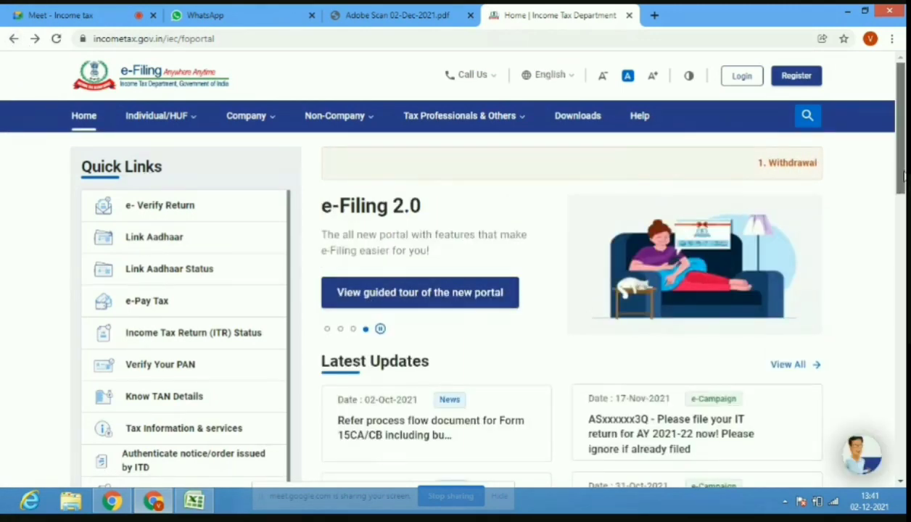
scroll(903, 172, "down", 1)
scroll(903, 172, "up", 1)
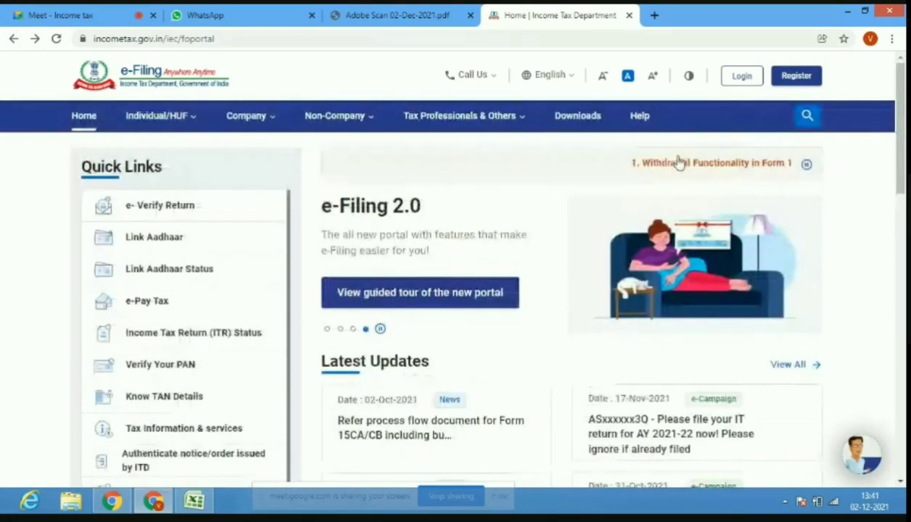
left_click(56, 38)
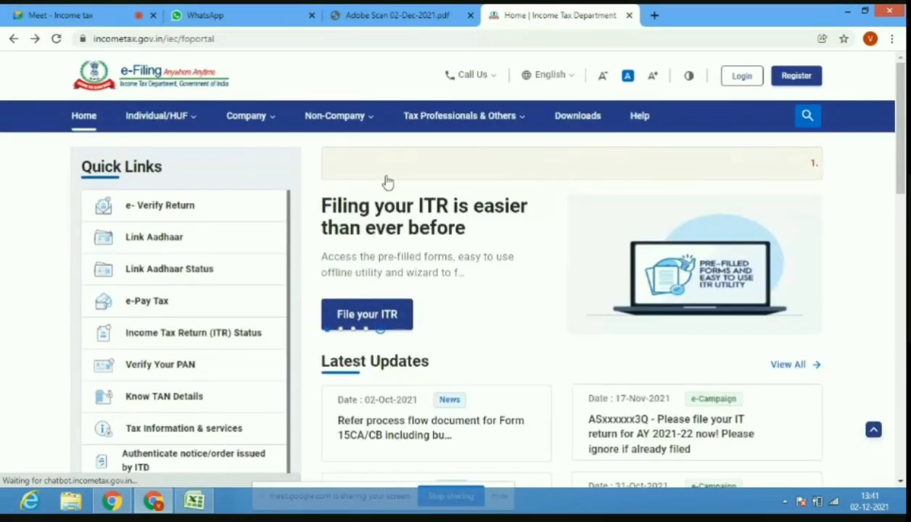
left_click(579, 125)
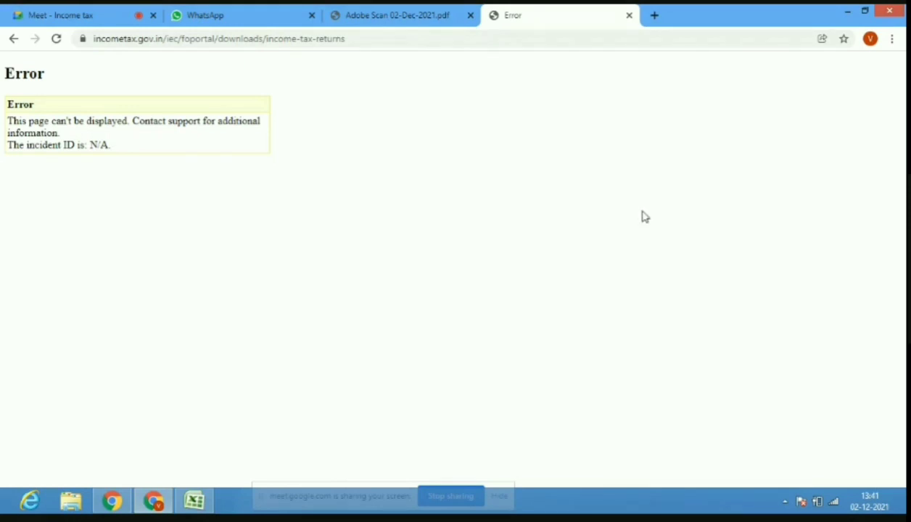
left_click(845, 11)
left_click(843, 11)
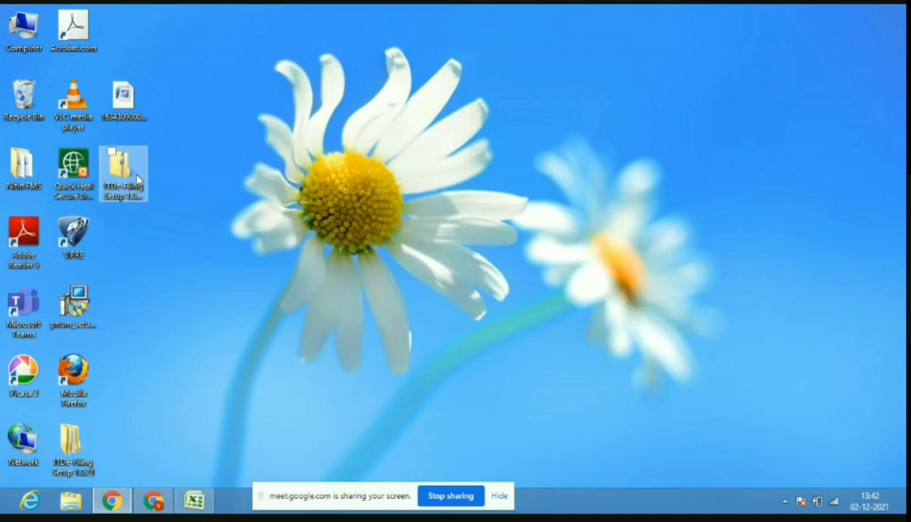
Open the ITDe-Filing Setup 1.0.21.zip archive, close it, and dismiss its right-click options.
left_click(138, 180)
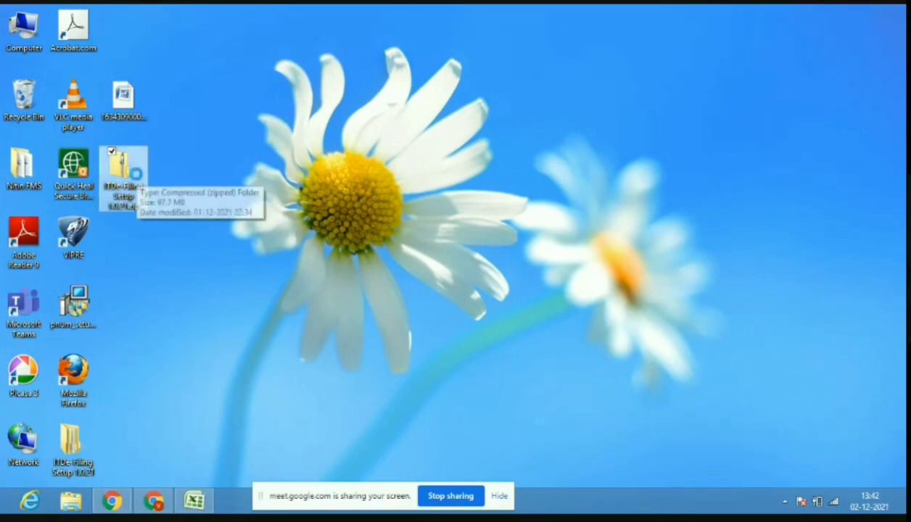
double_click(138, 180)
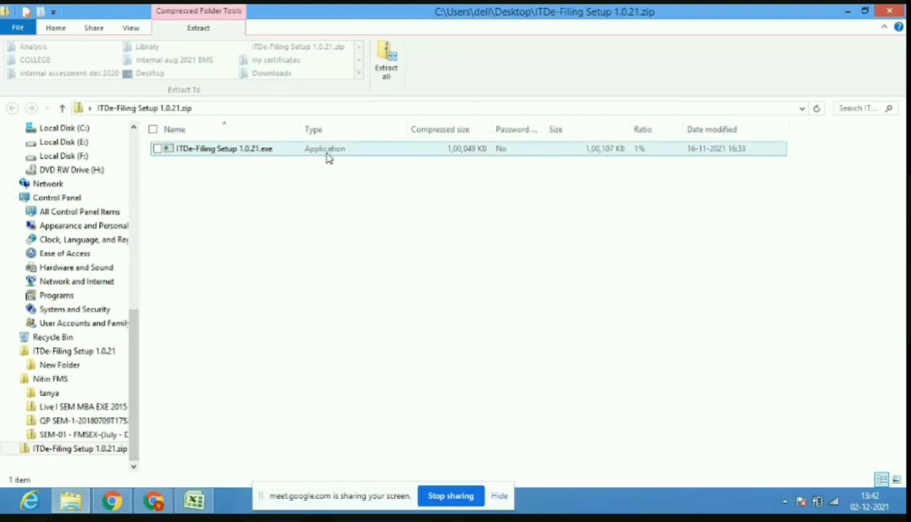
left_click(881, 12)
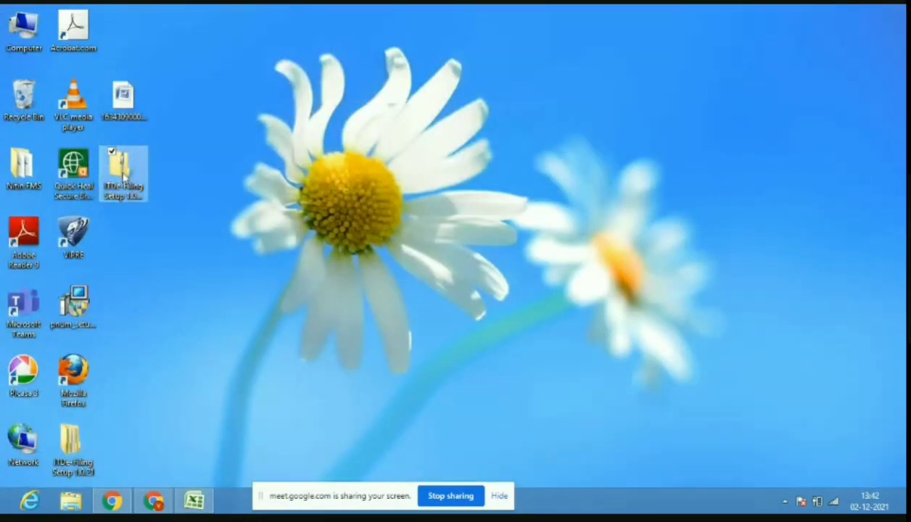
right_click(123, 176)
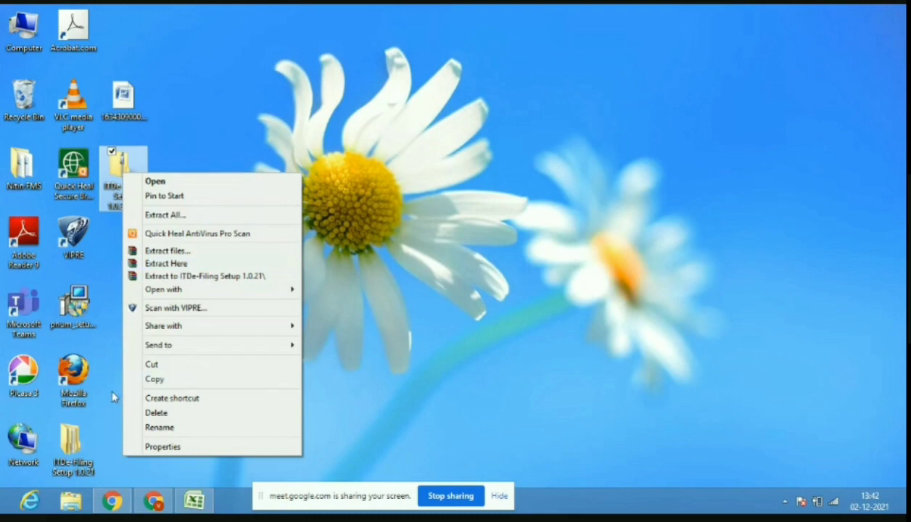
left_click(108, 396)
Select ITDe-Filing Setup 1.0.21.exe inside the extracted folder's New Folder.
left_click(76, 445)
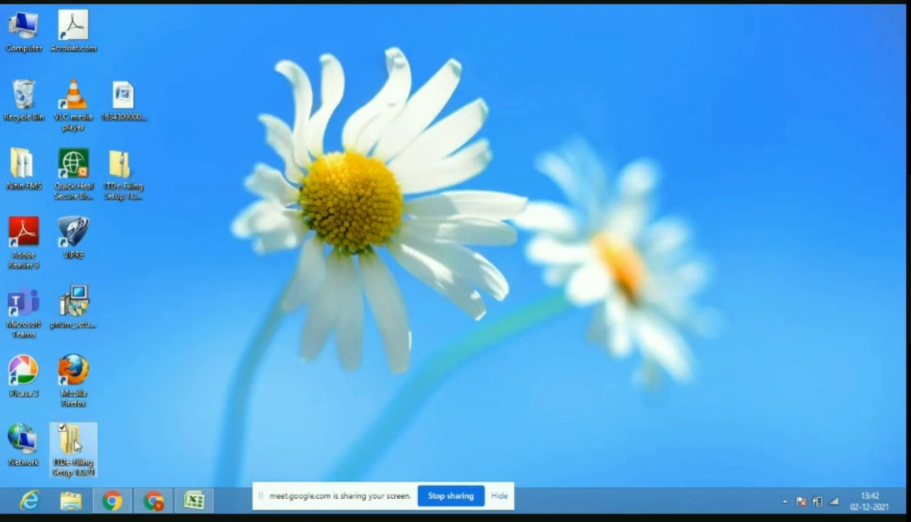
double_click(76, 445)
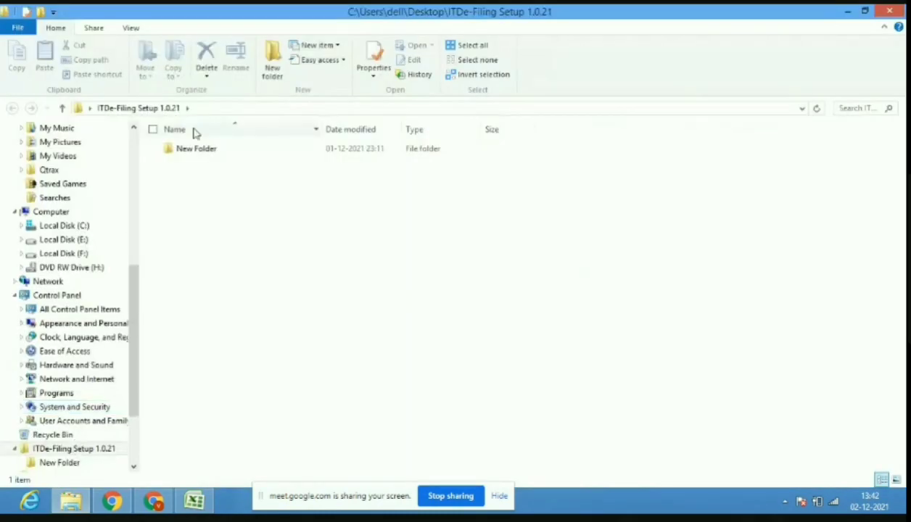
double_click(194, 148)
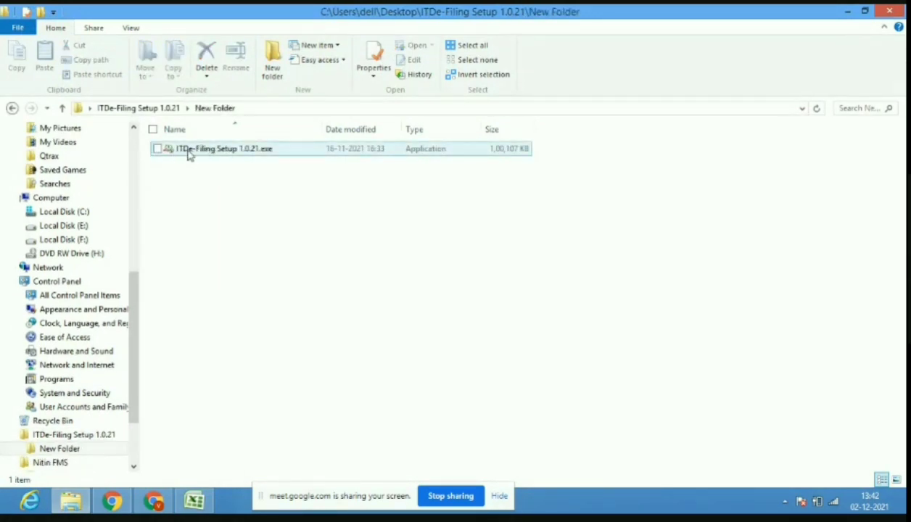
left_click(189, 155)
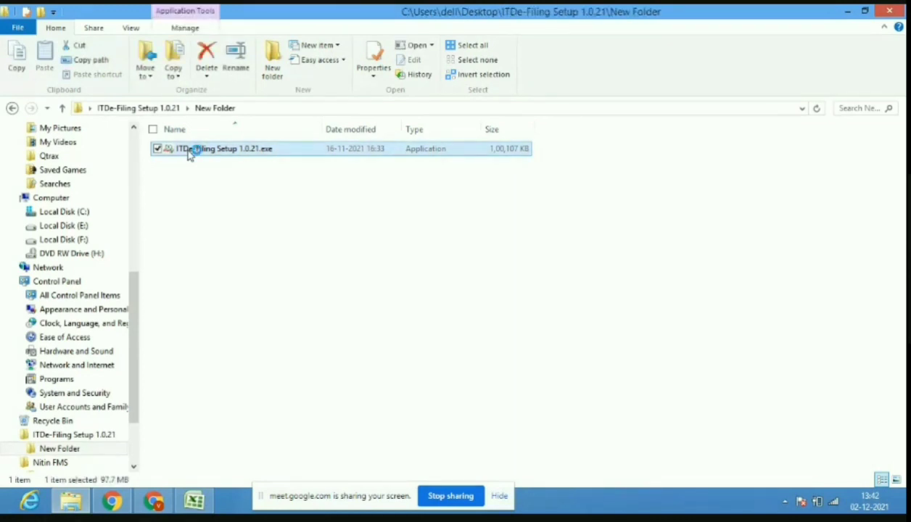
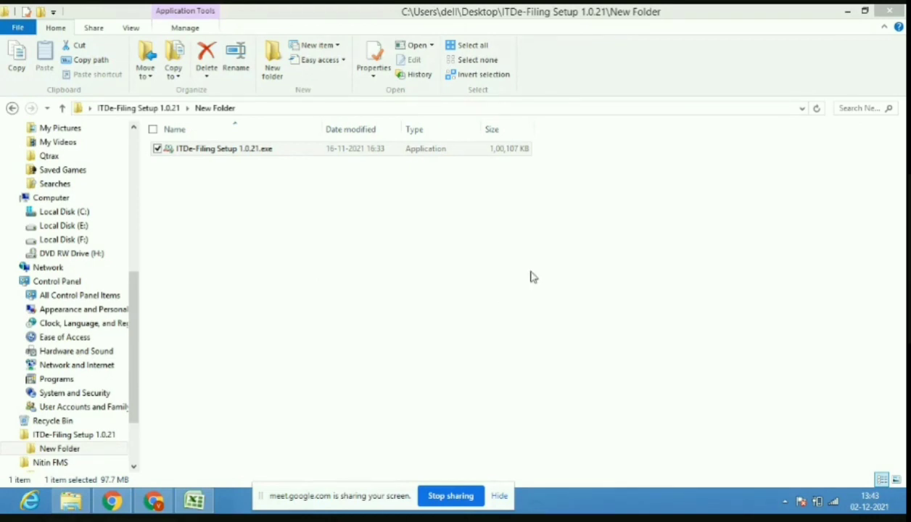
Launch ITDe-Filing Setup 1.0.21.exe from New Folder inside the extracted setup folder.
left_click(849, 13)
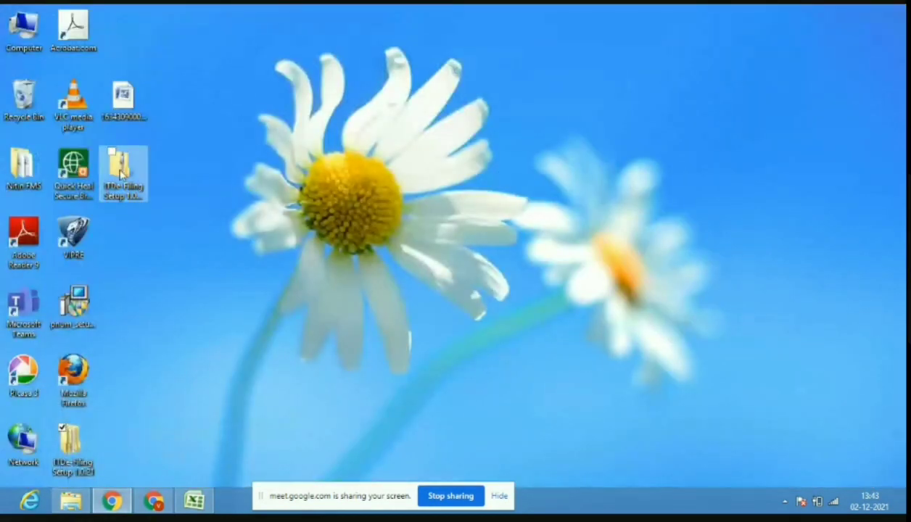
right_click(119, 172)
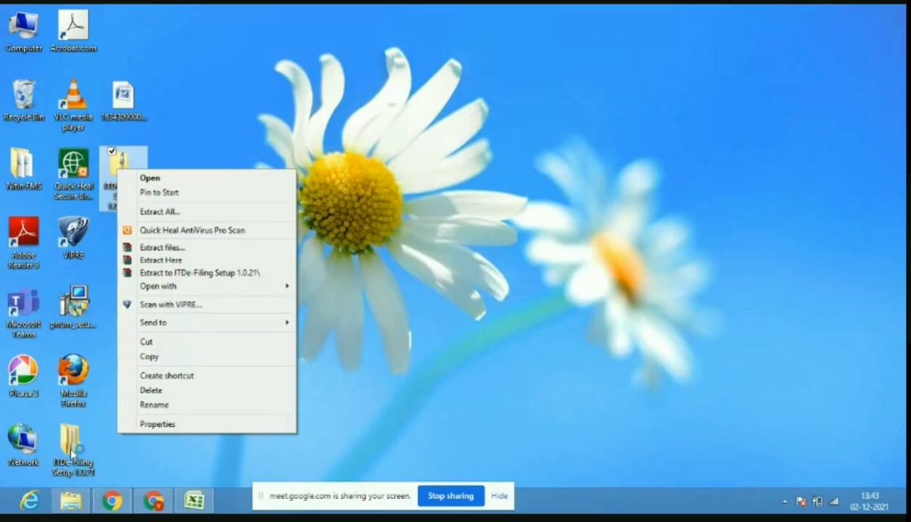
left_click(72, 451)
double_click(71, 451)
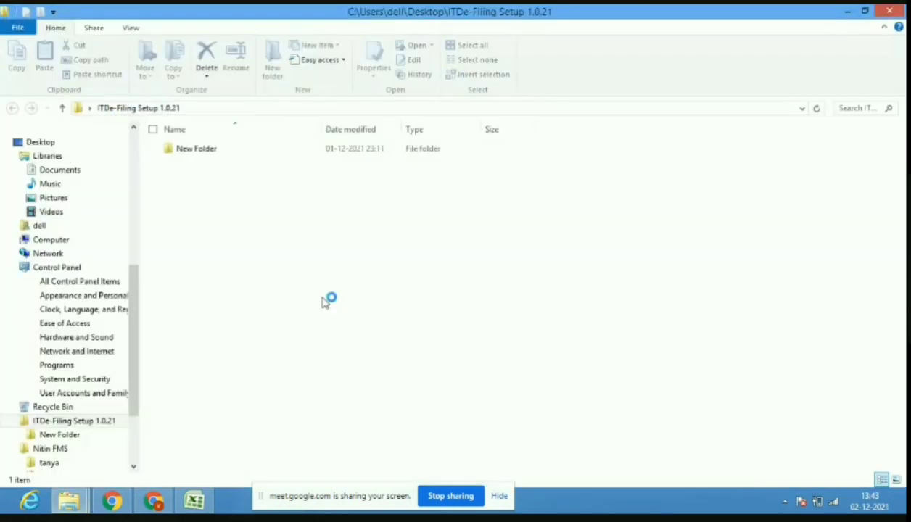
double_click(268, 154)
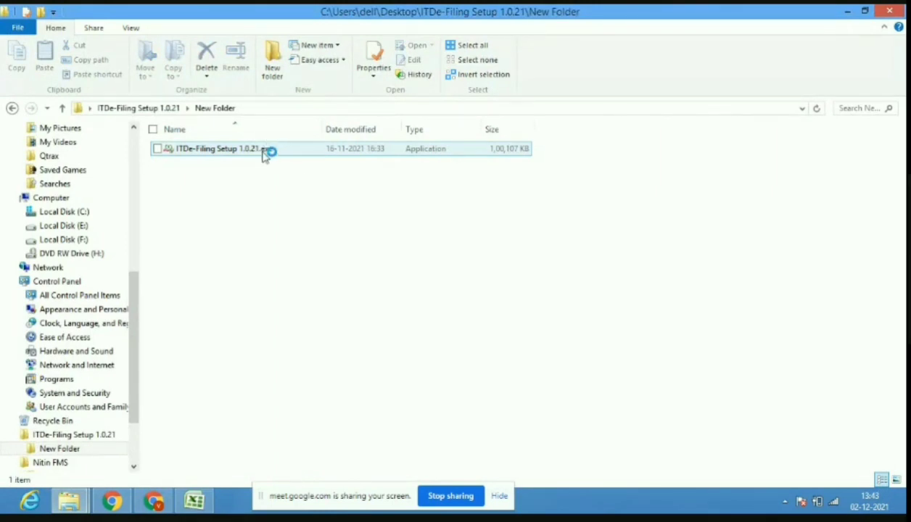
double_click(179, 155)
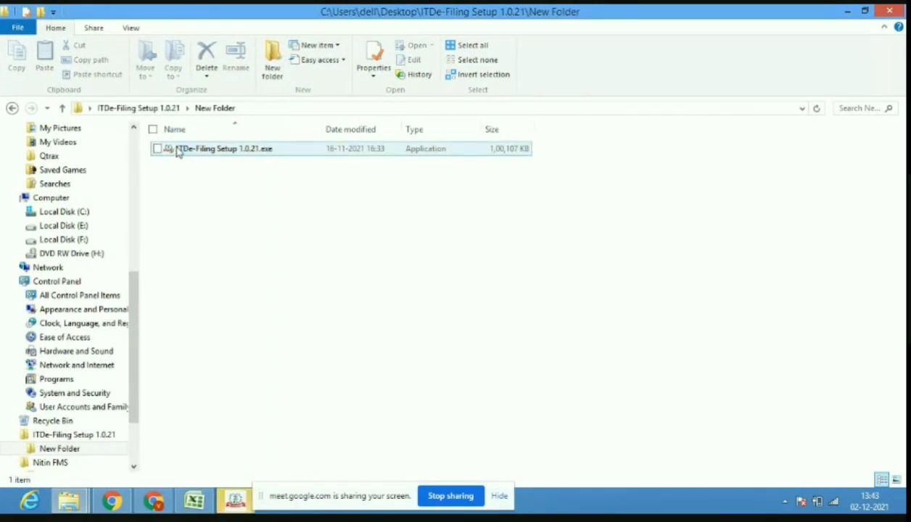
left_click(132, 28)
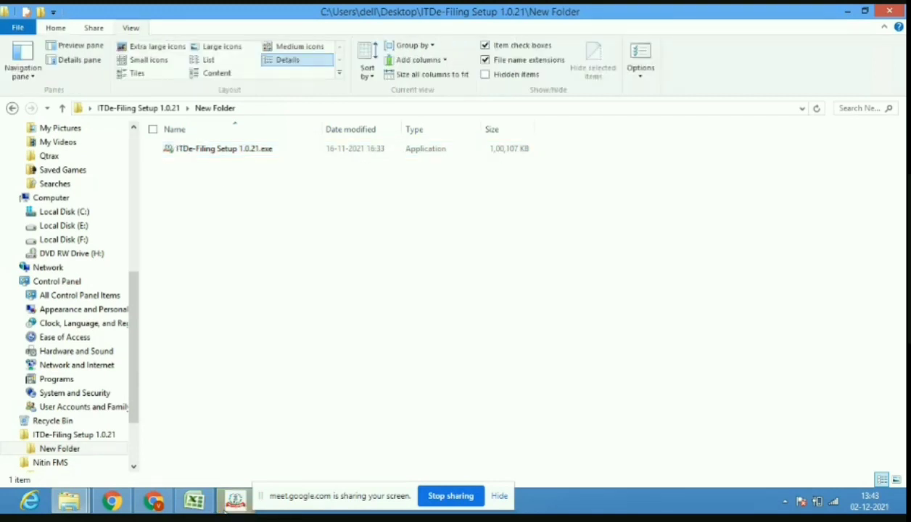
left_click(225, 508)
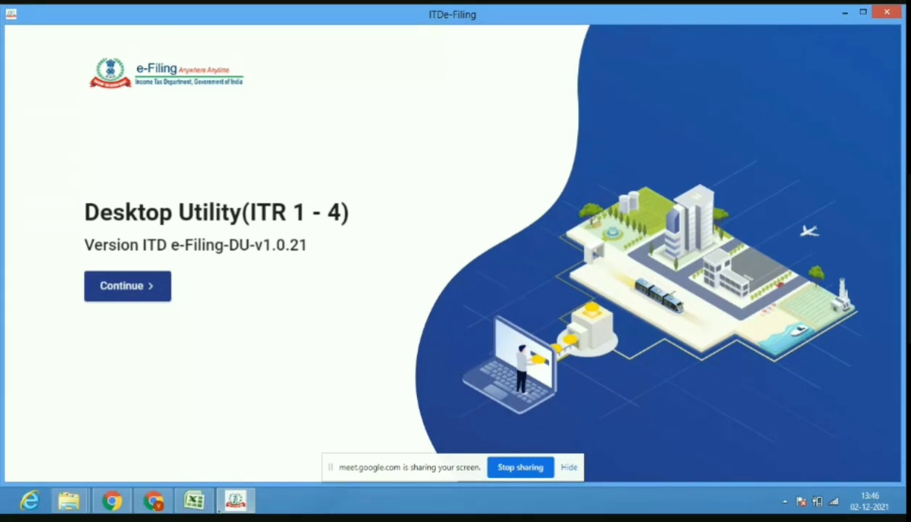
Alternate between Google Meet and the utility, dismissing Meet's raised-hand notification.
mouse_move(140, 504)
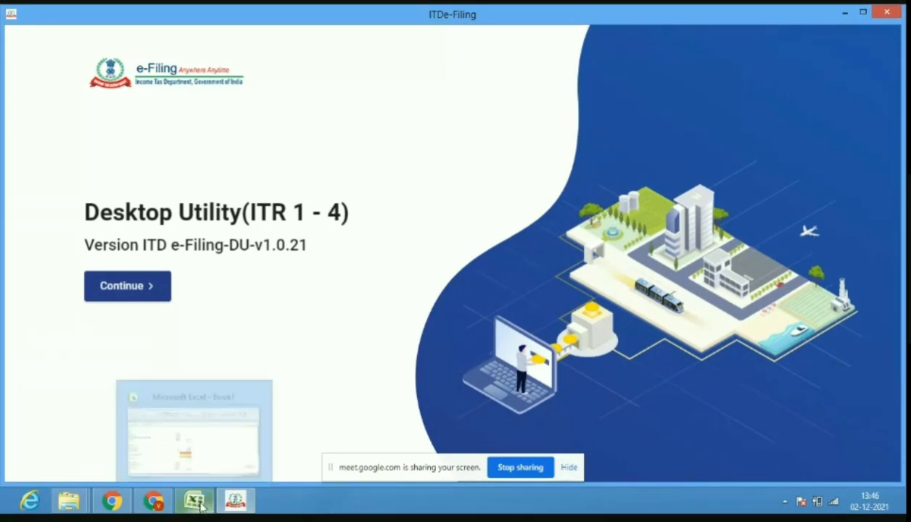
left_click(145, 503)
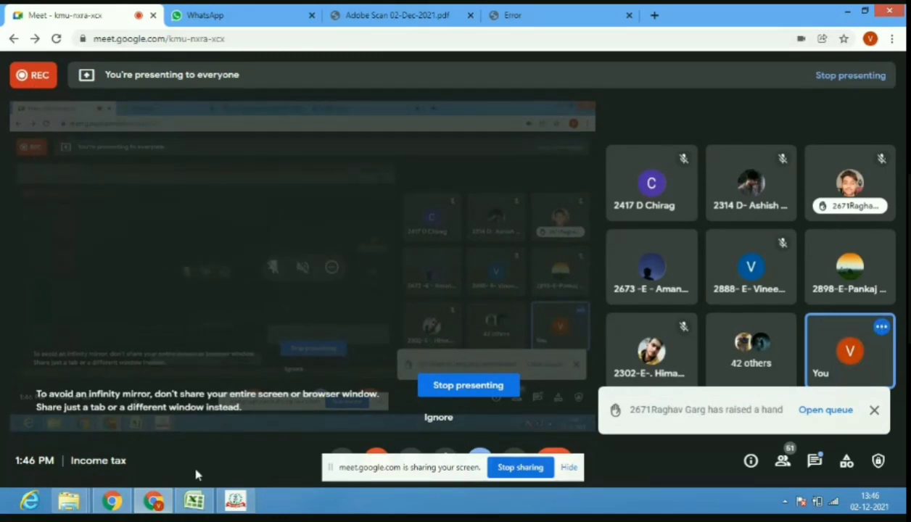
left_click(236, 504)
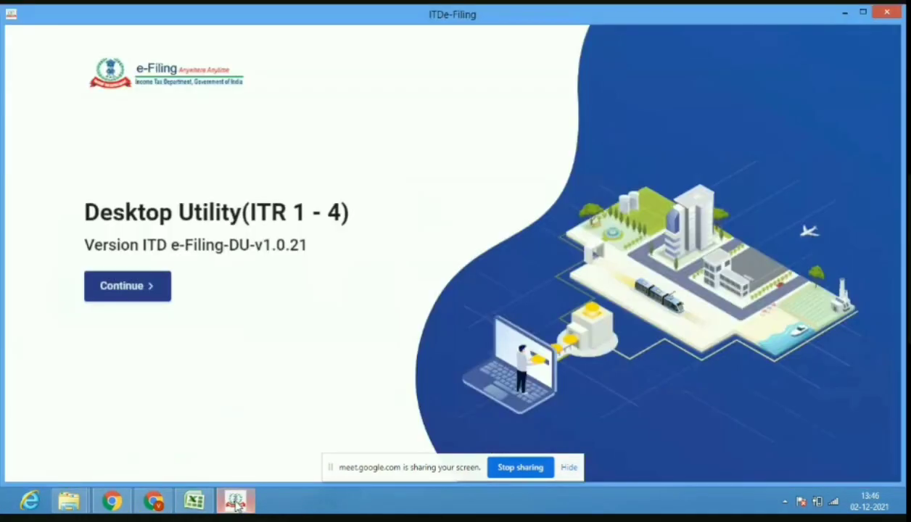
left_click(157, 503)
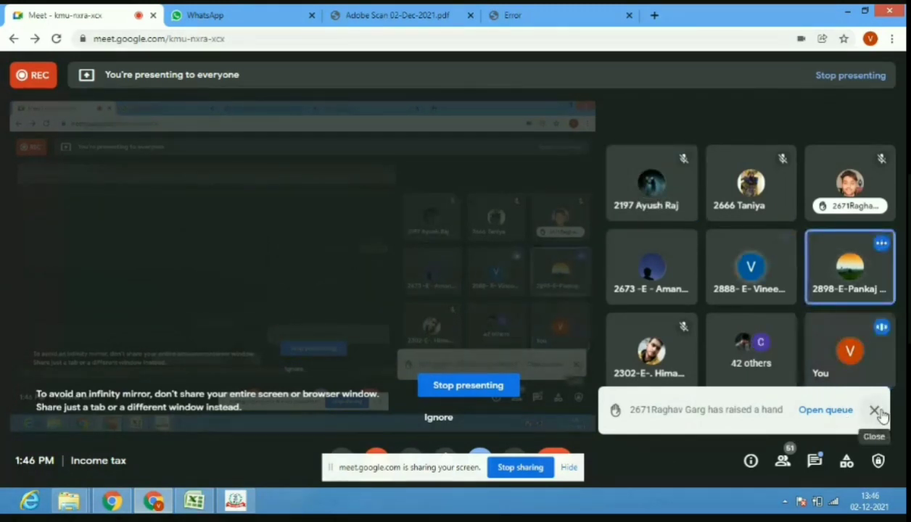
left_click(877, 412)
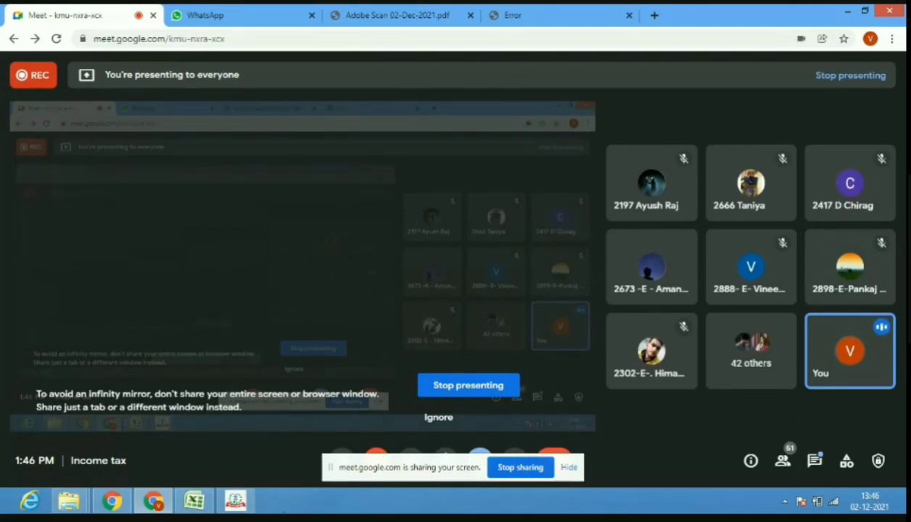
left_click(235, 500)
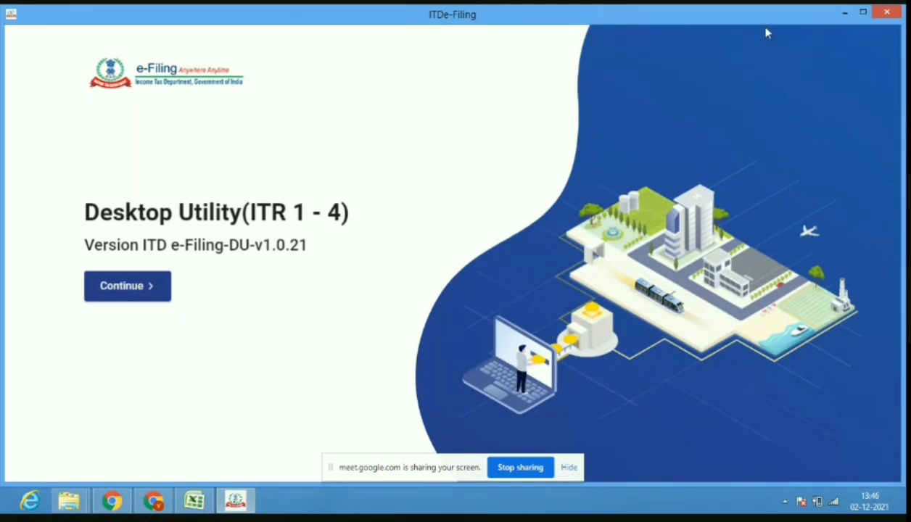
Check the ITDe-Filing archive on the desktop, then continue past the utility's start screen.
left_click(846, 13)
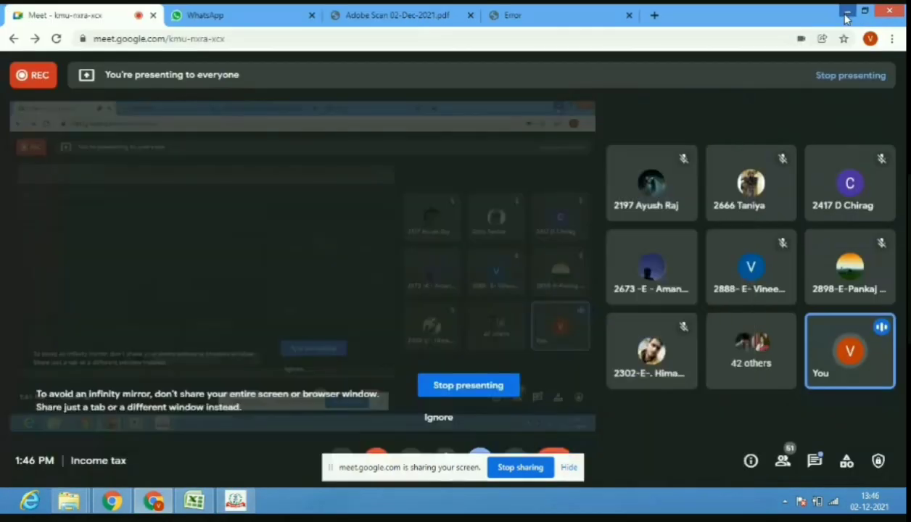
left_click(845, 10)
left_click(846, 13)
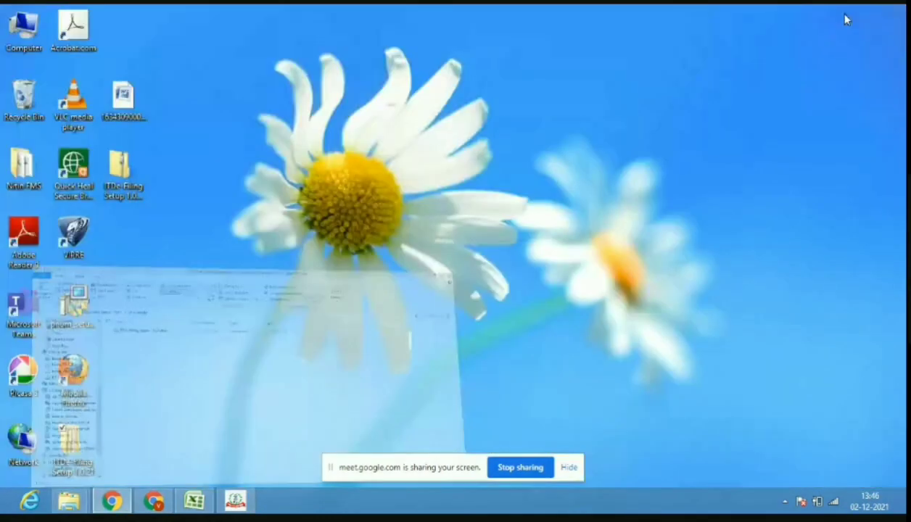
right_click(113, 184)
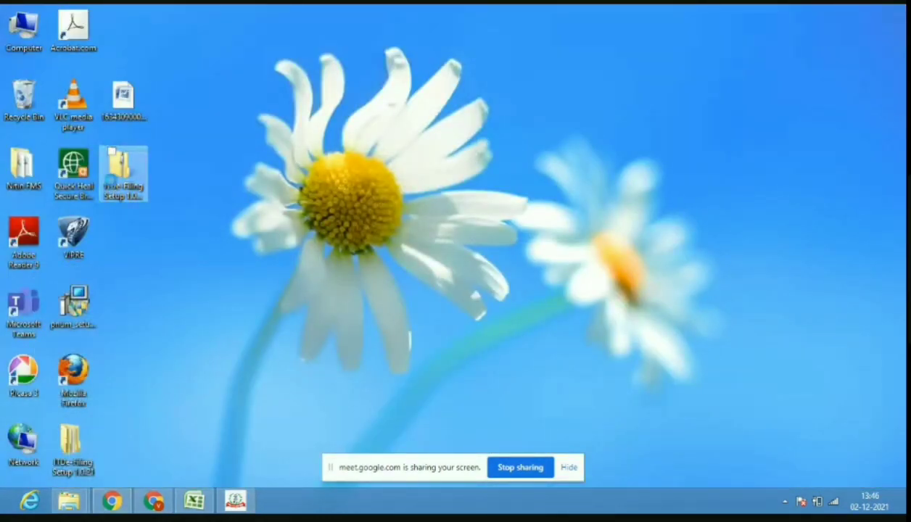
left_click_drag(188, 136, 113, 185)
right_click(112, 186)
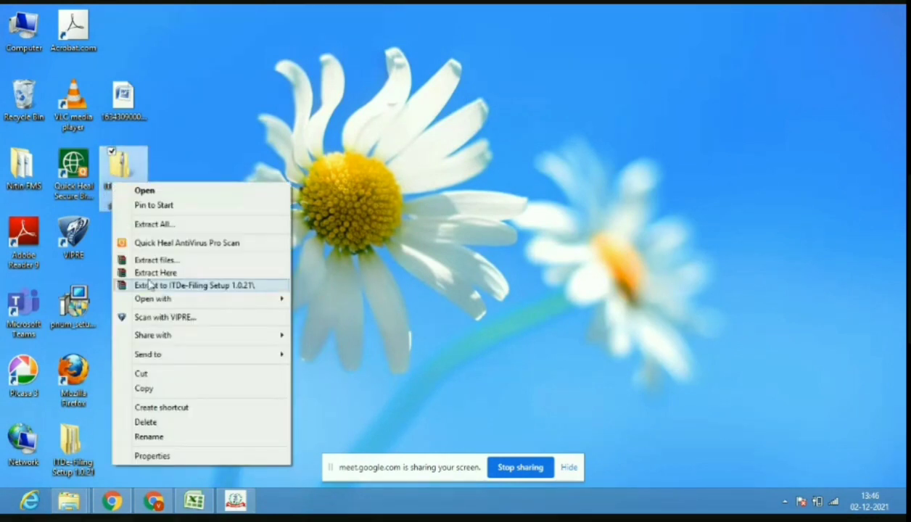
left_click(235, 501)
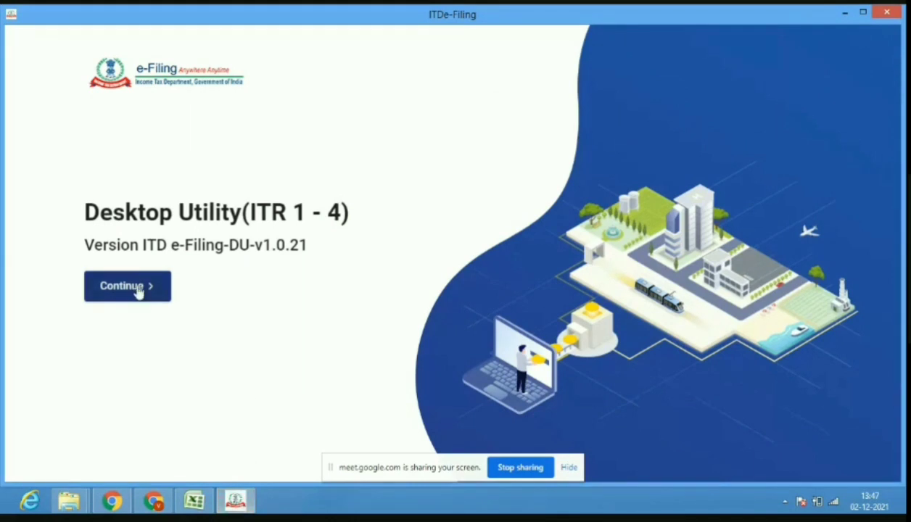
left_click(138, 290)
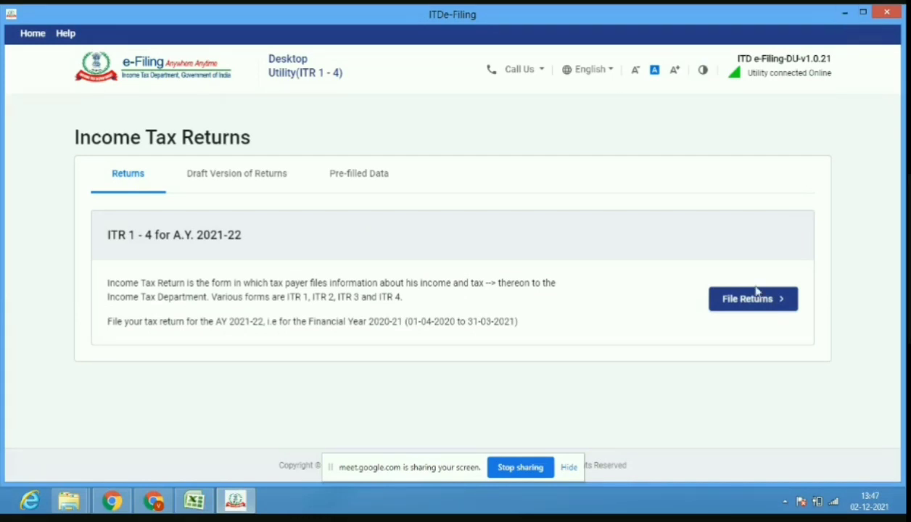
Choose File Returns for A.Y. 2021-22 to reach the pre-filled data options.
left_click(745, 311)
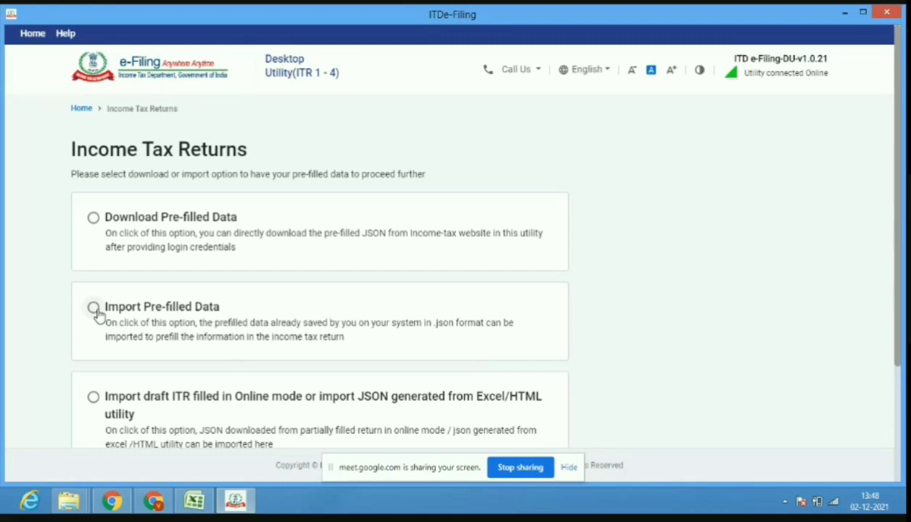
Choose to import pre-filled data, adjust the window width, and reach the PAN page.
left_click(94, 307)
left_click_drag(901, 274, 892, 276)
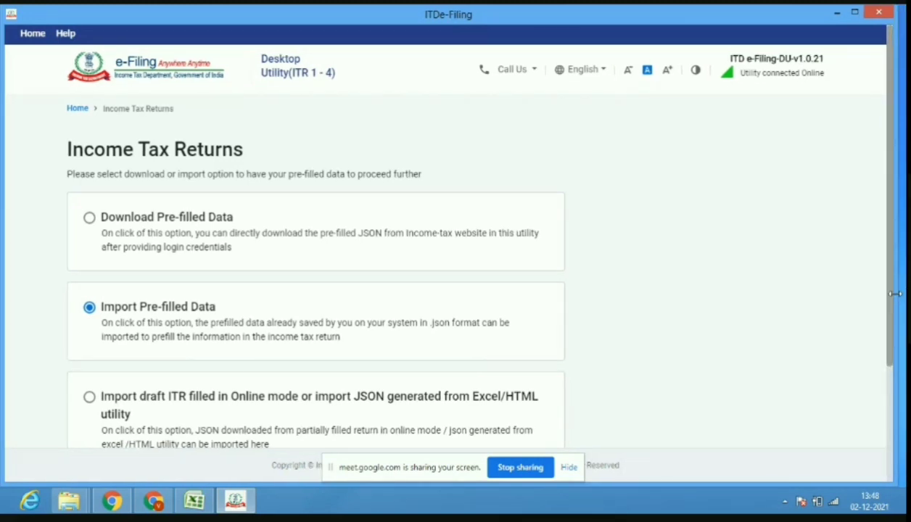
left_click_drag(894, 294, 898, 392)
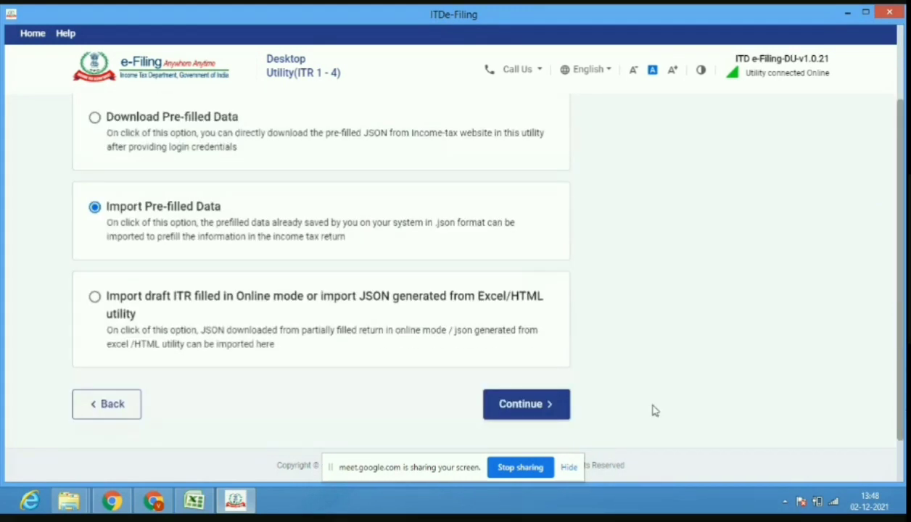
left_click(528, 409)
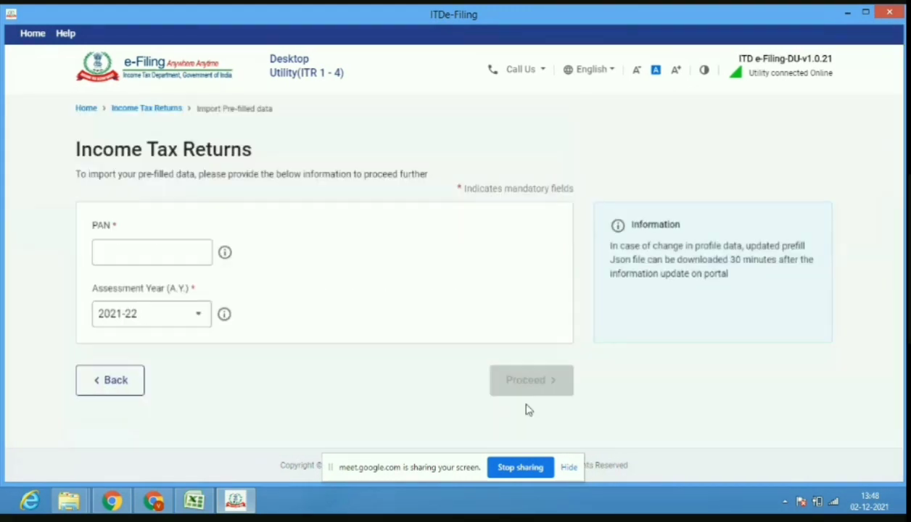
left_click(140, 253)
Navigate back to the Income Tax Returns home page.
left_click(123, 109)
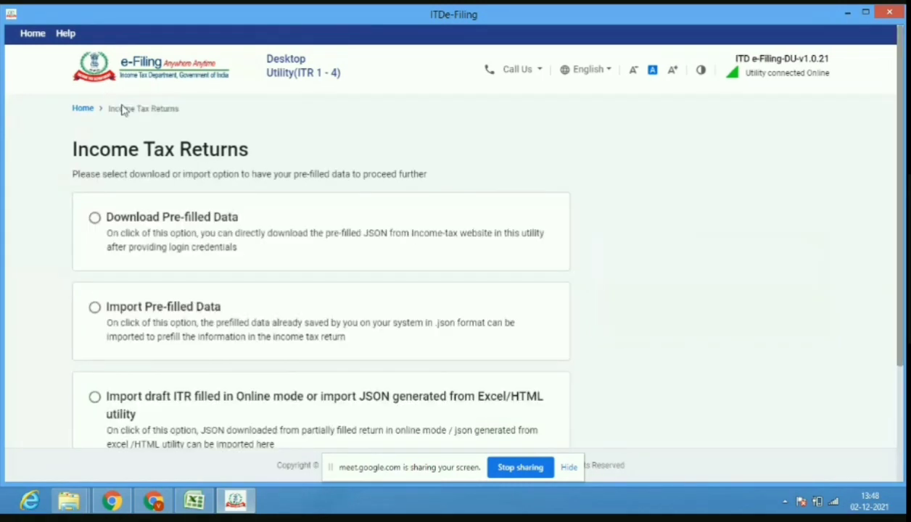
left_click(83, 109)
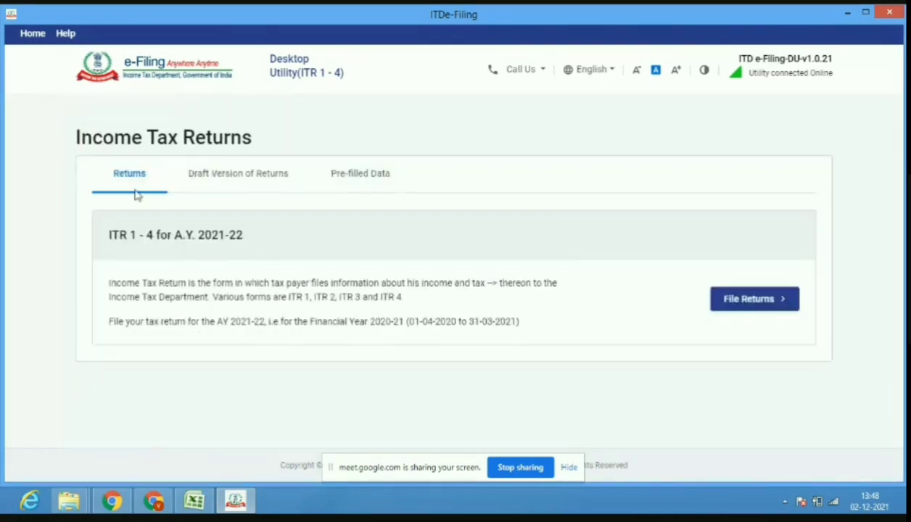
left_click(129, 185)
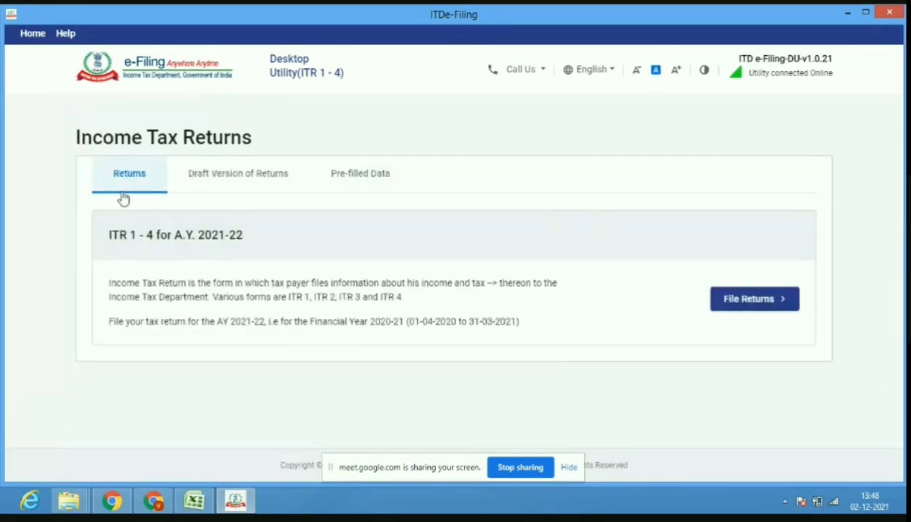
left_click(116, 188)
left_click(129, 179)
Restart filing with pre-filled import up to the PAN page, then close Chrome's Error tab.
left_click(763, 303)
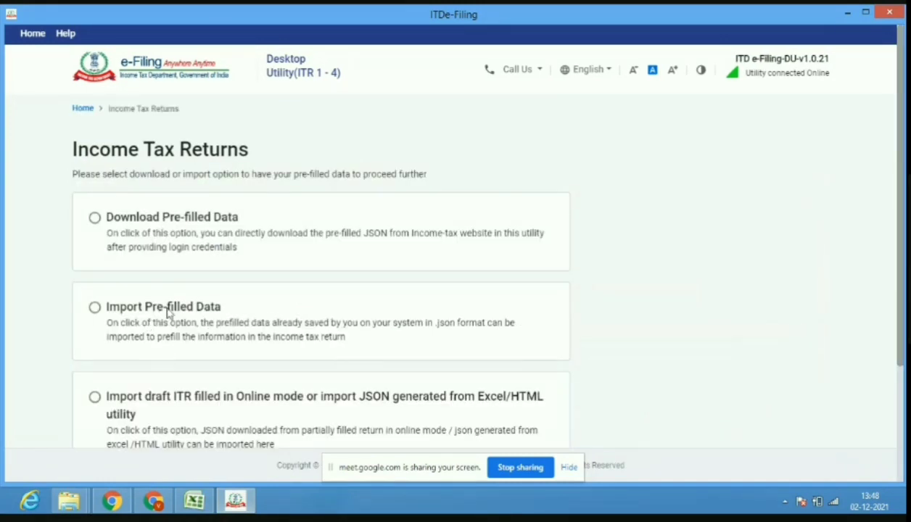
left_click(95, 308)
left_click_drag(903, 309, 886, 378)
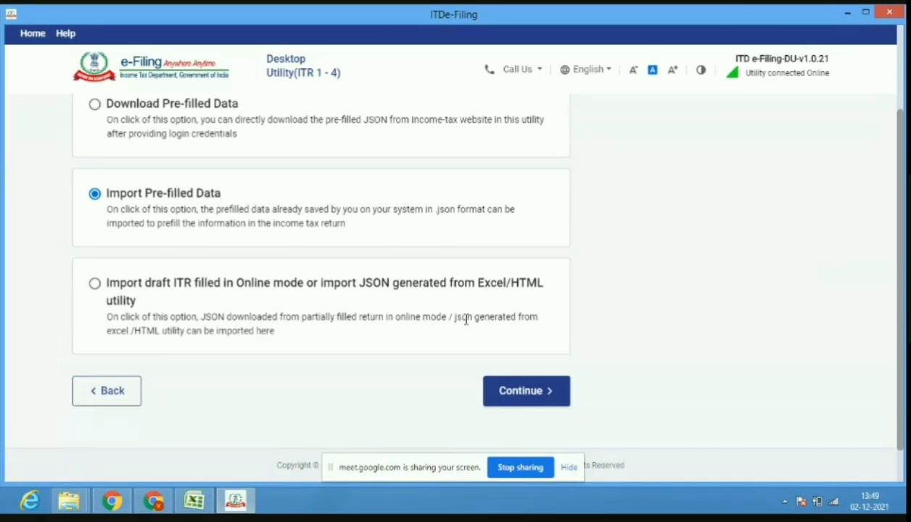
left_click(508, 399)
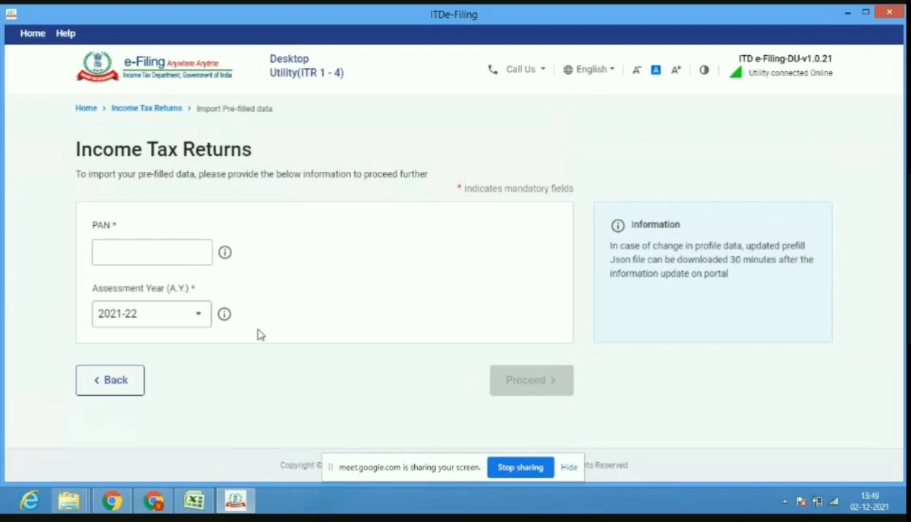
left_click(176, 259)
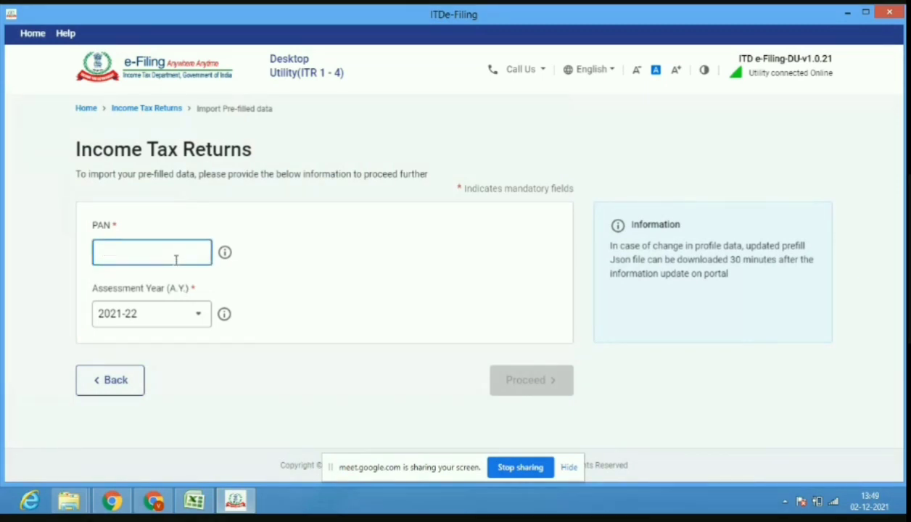
left_click(154, 500)
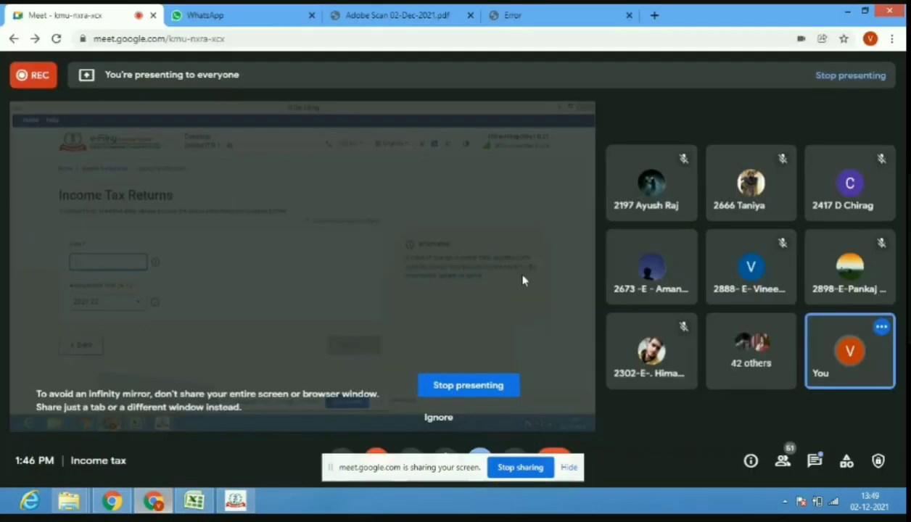
left_click(628, 16)
Scroll the case study PDF up to the Case study 2 table with taxpayer and bank details.
left_click(452, 17)
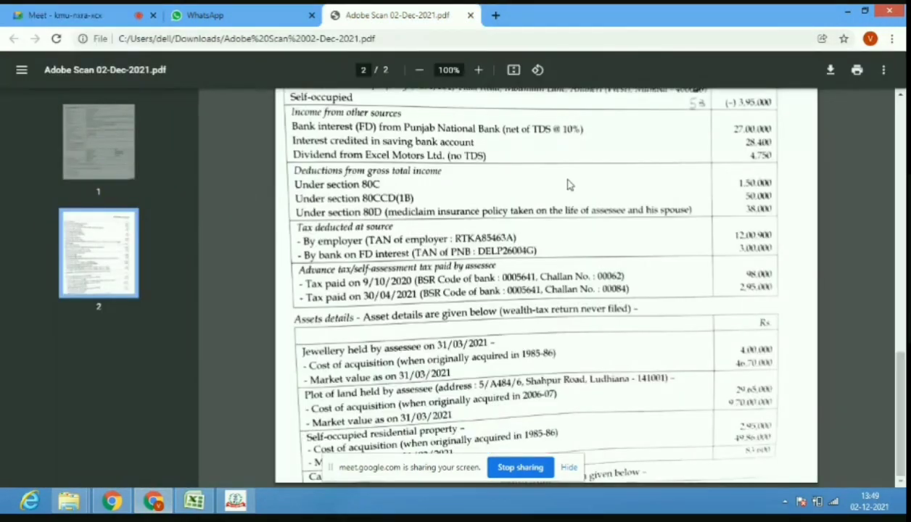
left_click_drag(900, 407, 900, 163)
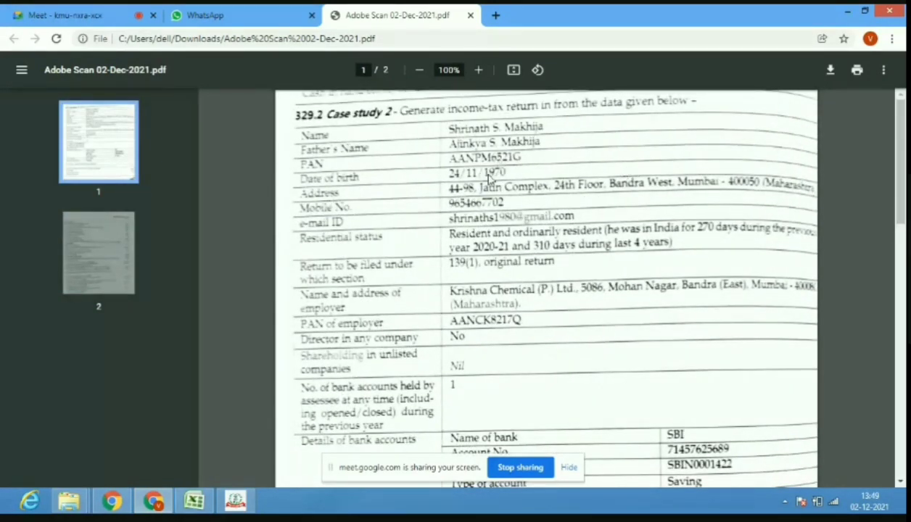
mouse_move(202, 495)
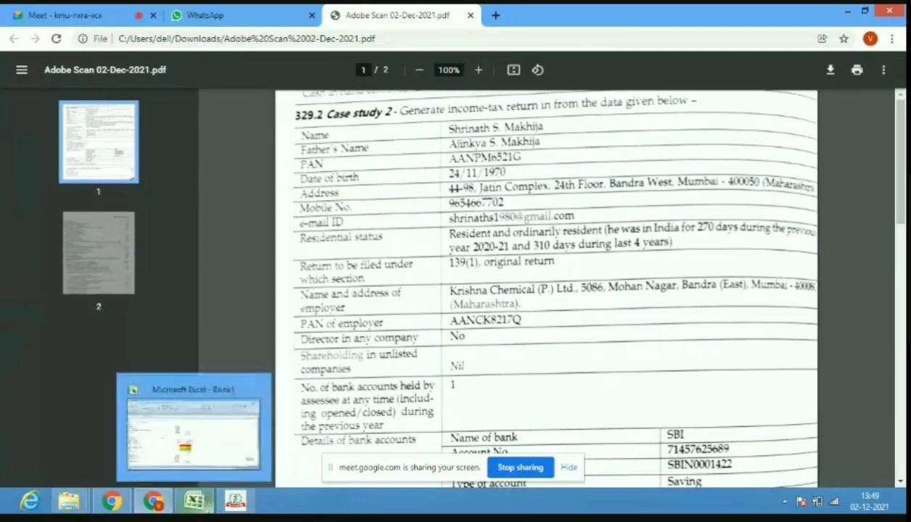
mouse_move(236, 508)
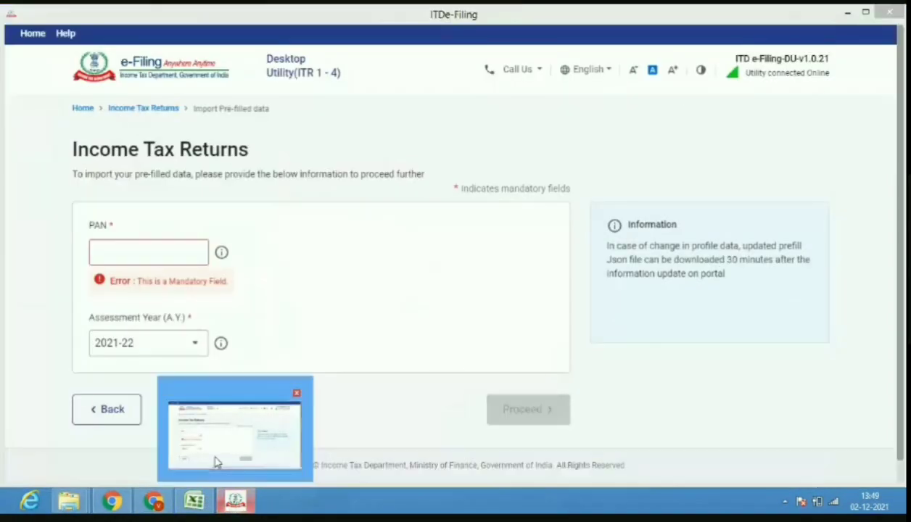
left_click(218, 462)
Enter the taxpayer's PAN, proceed, and discard earlier saved details to file fresh.
left_click(107, 264)
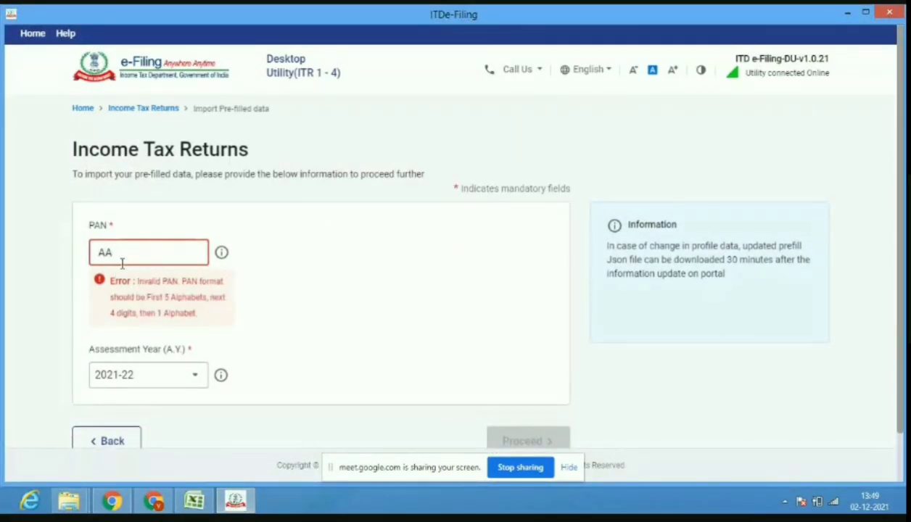
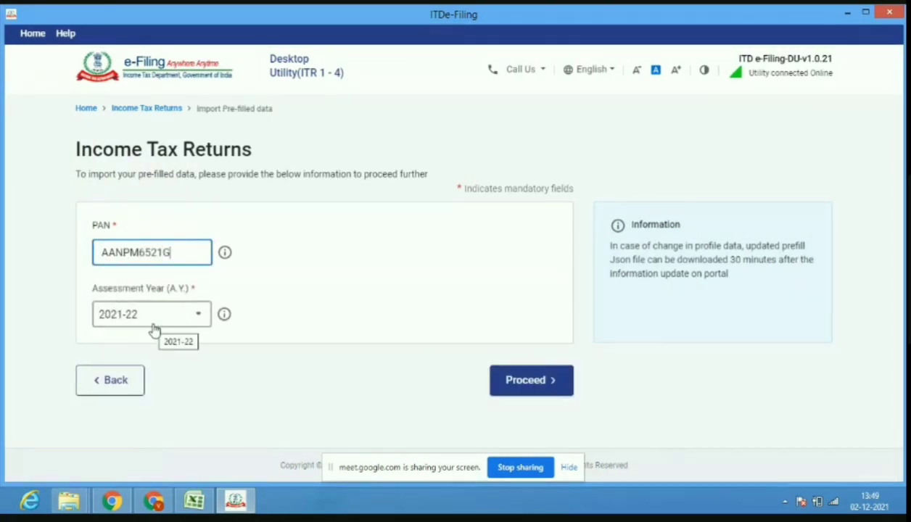
left_click(520, 383)
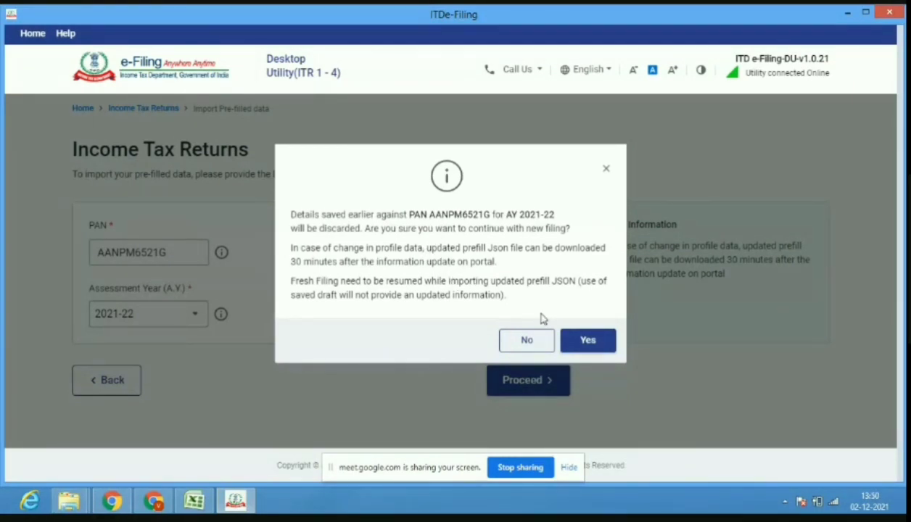
left_click(570, 348)
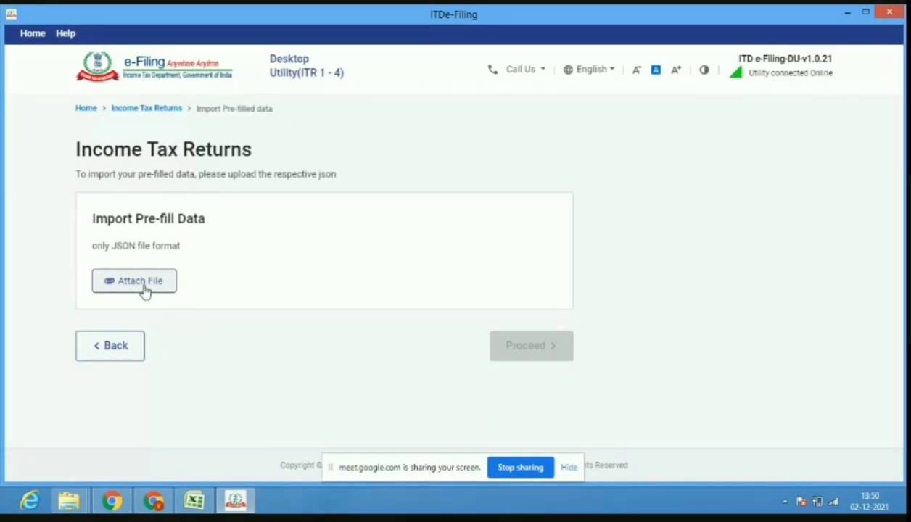
Switch between the case study PDF, the utility and the video call, ending on Meet.
left_click(154, 500)
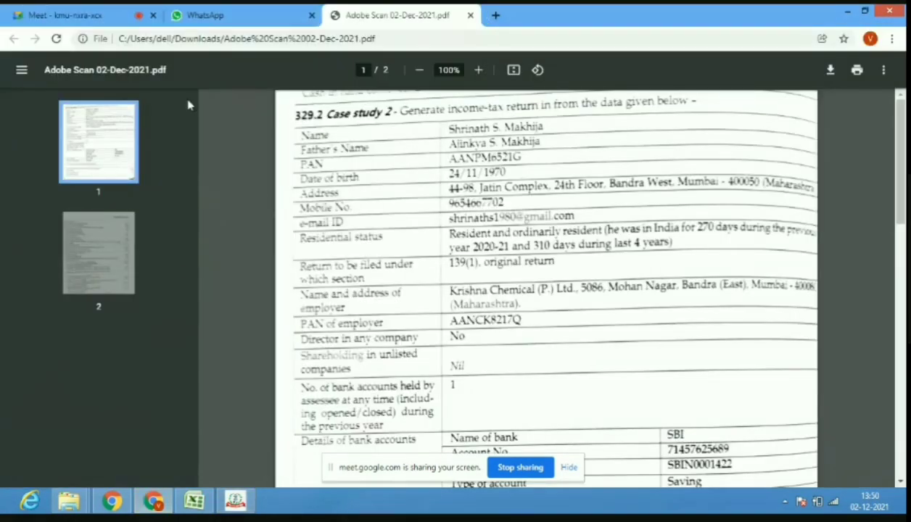
left_click(66, 14)
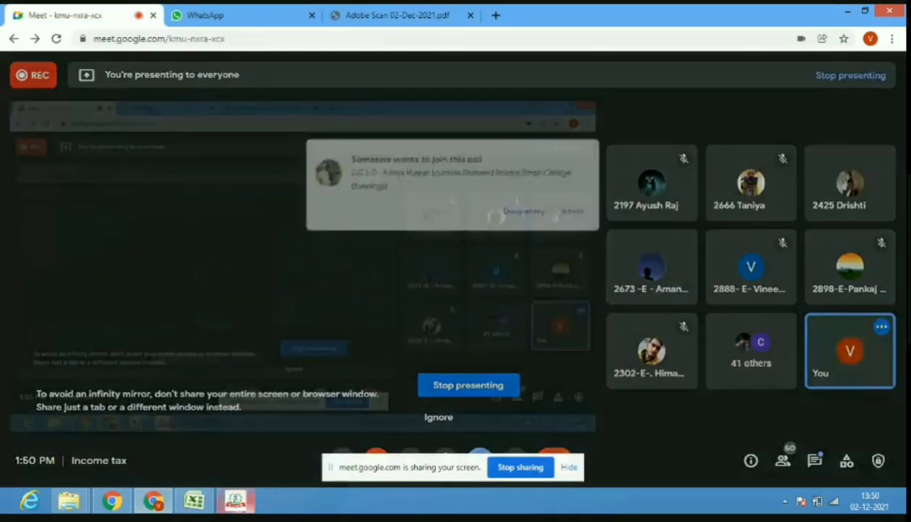
left_click(236, 501)
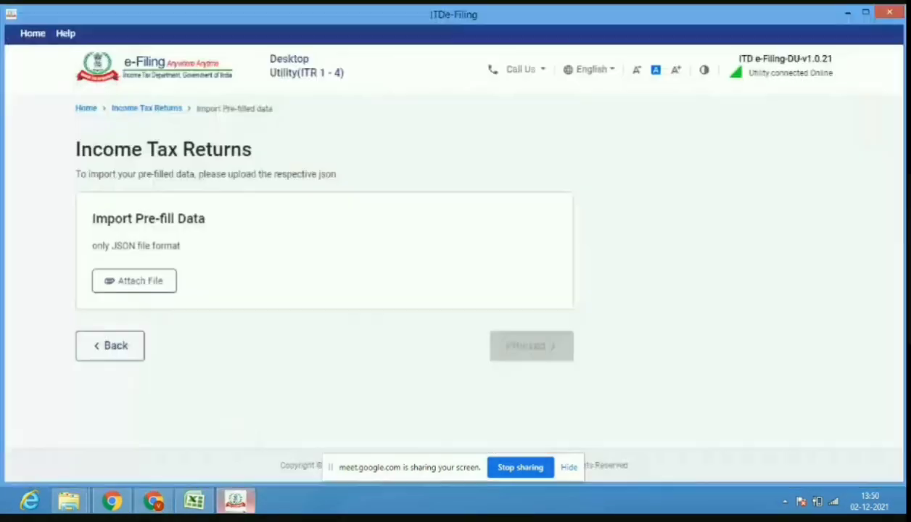
left_click(153, 501)
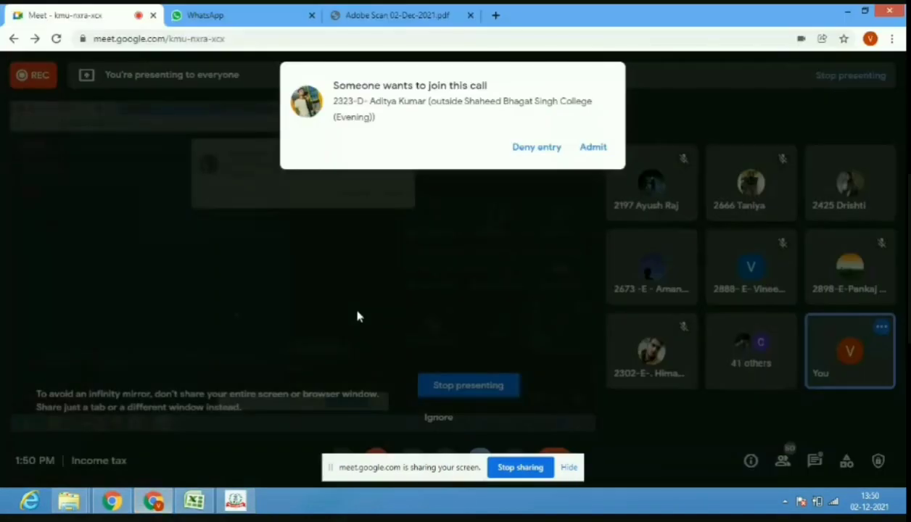
Admit the waiting participant and minimise the utility and browser to reveal the desktop.
left_click(593, 148)
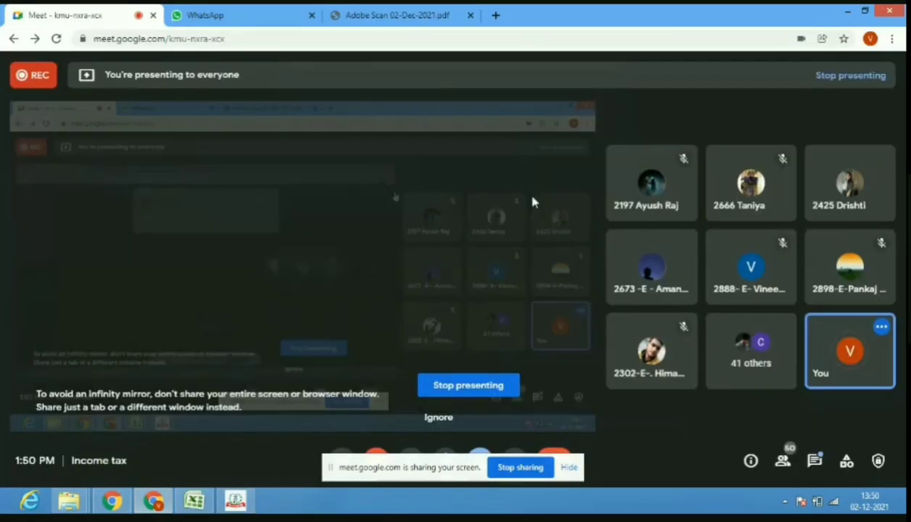
left_click(236, 500)
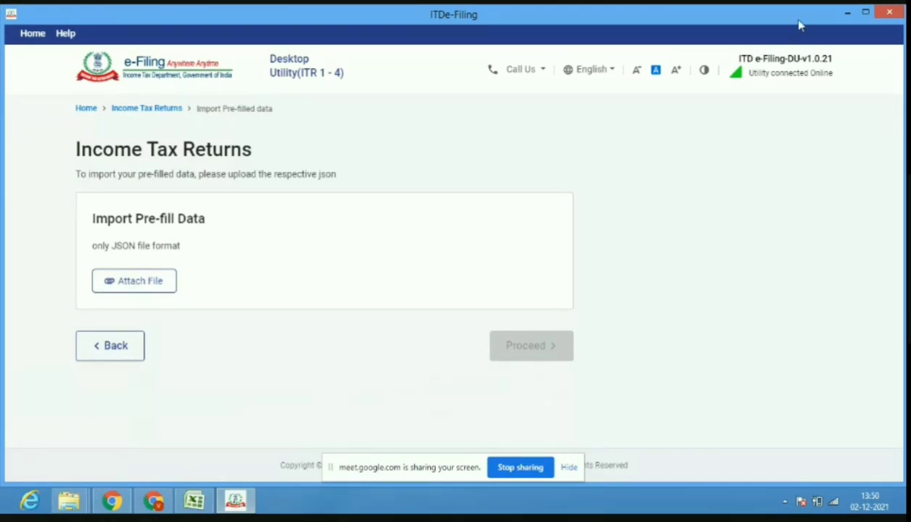
left_click(847, 14)
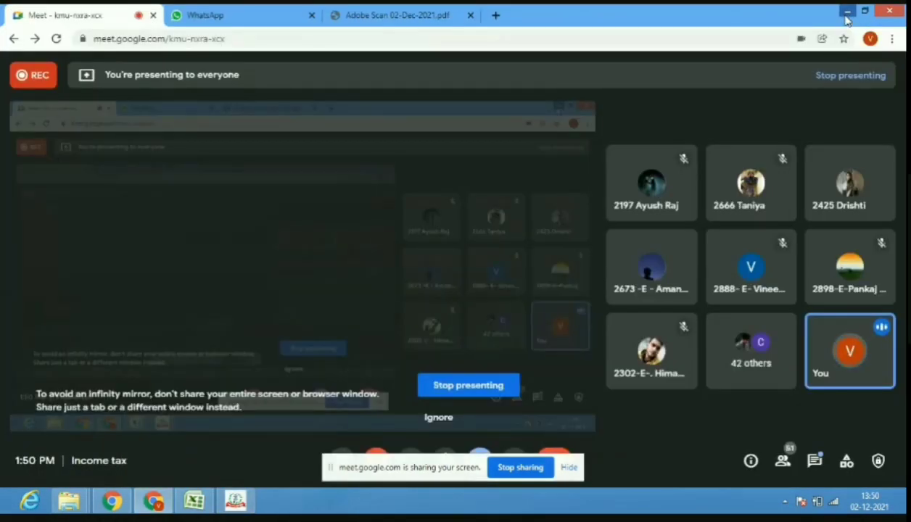
left_click(847, 15)
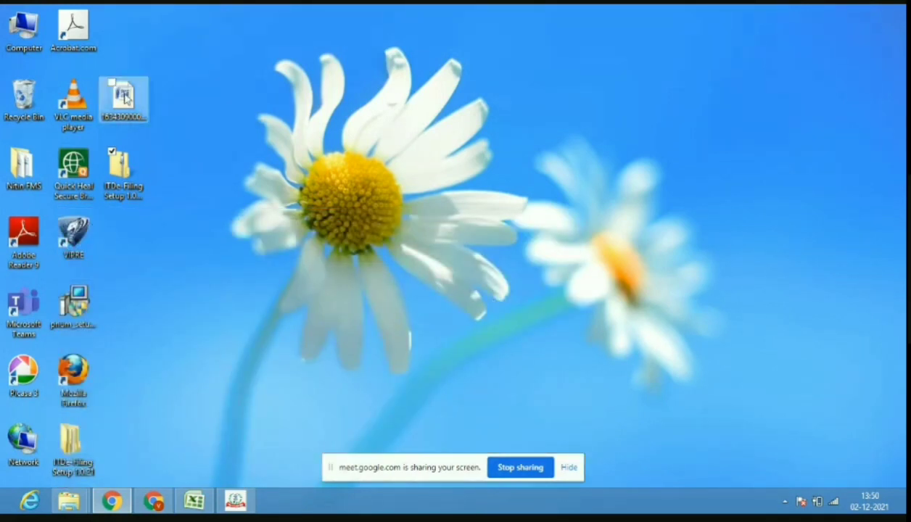
Open the pre-fill JSON file from the desktop in Word, scroll through it, and close it.
left_click(139, 103)
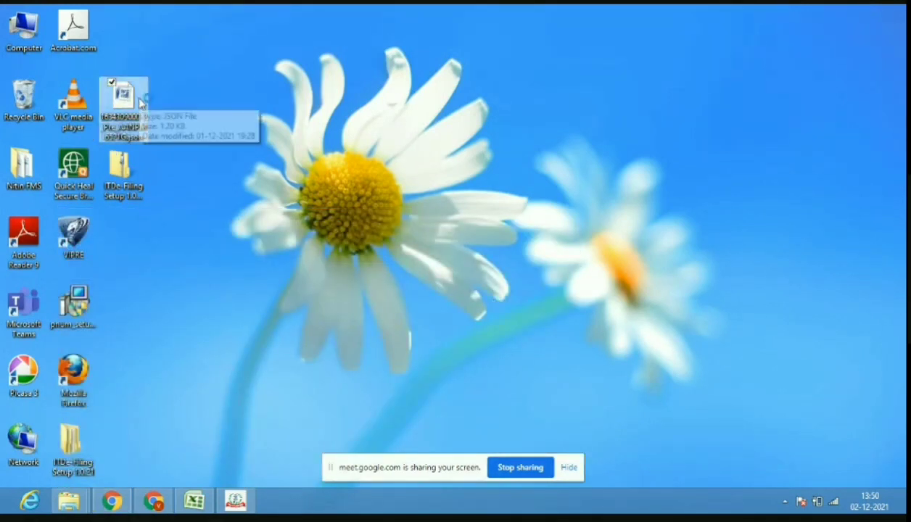
double_click(140, 103)
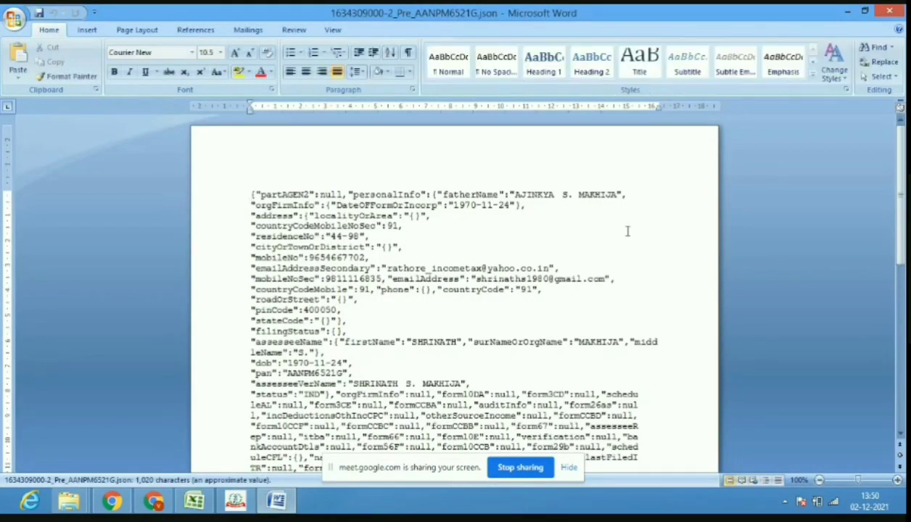
scroll(885, 204, "down", 2)
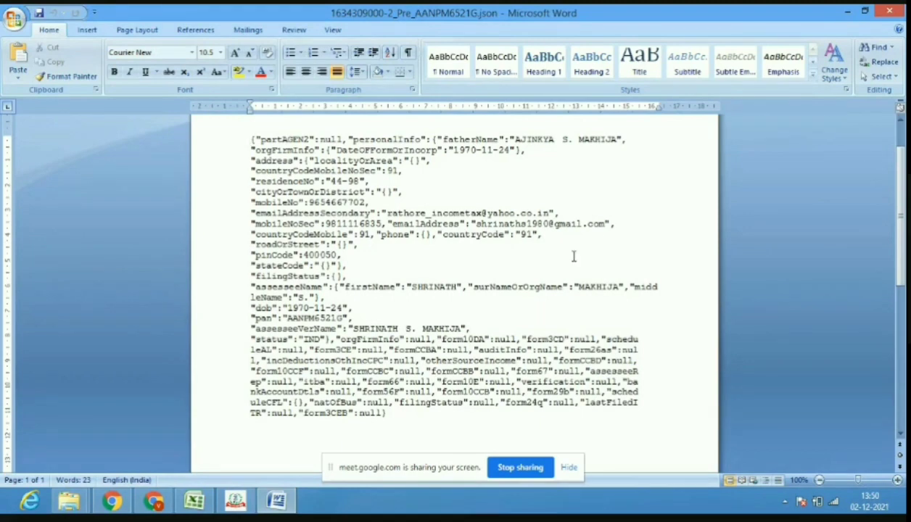
left_click(899, 9)
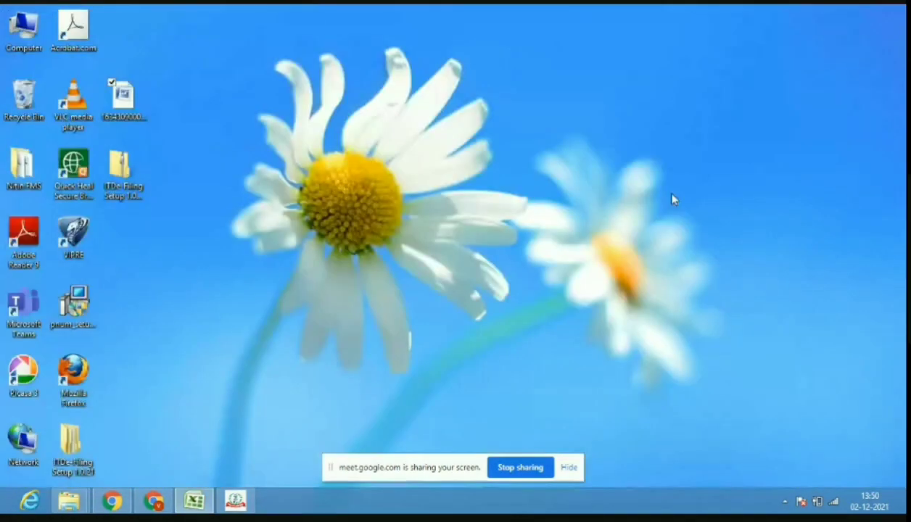
Attach the pre-fill .json file and proceed after the successful import.
left_click(235, 500)
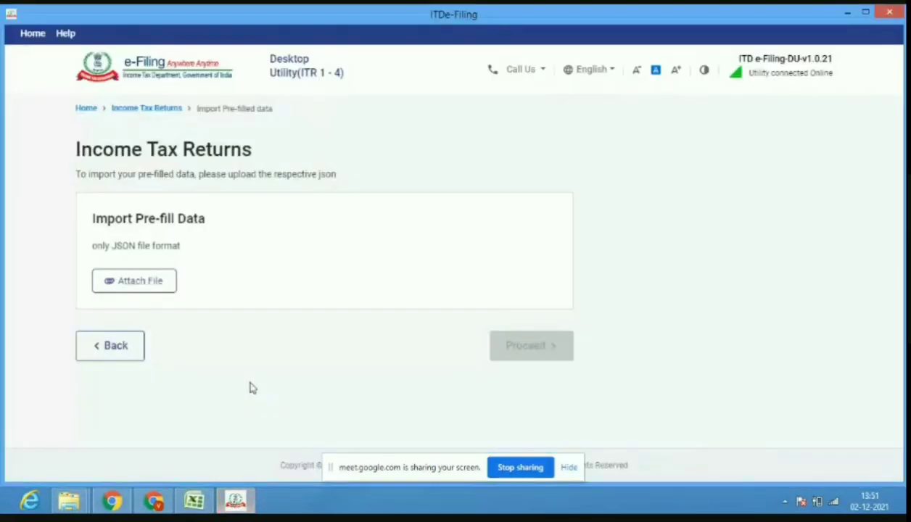
left_click(146, 285)
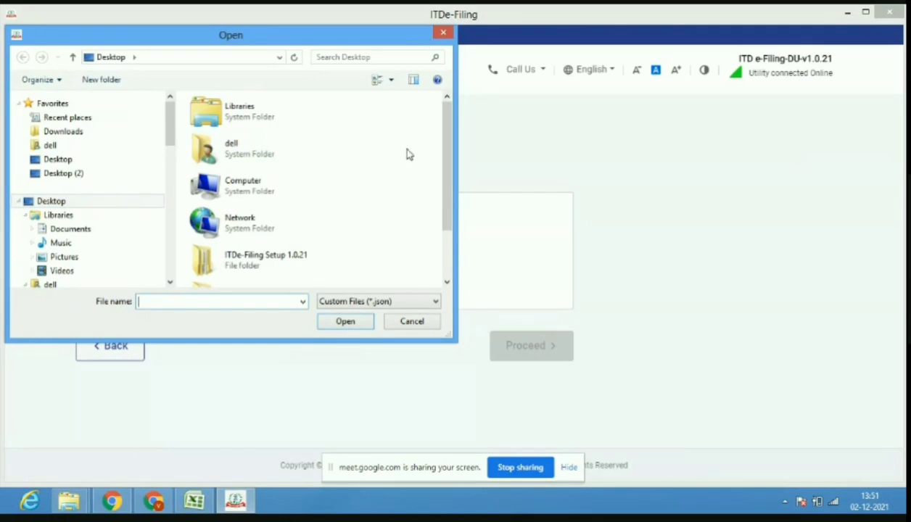
left_click_drag(451, 204, 450, 244)
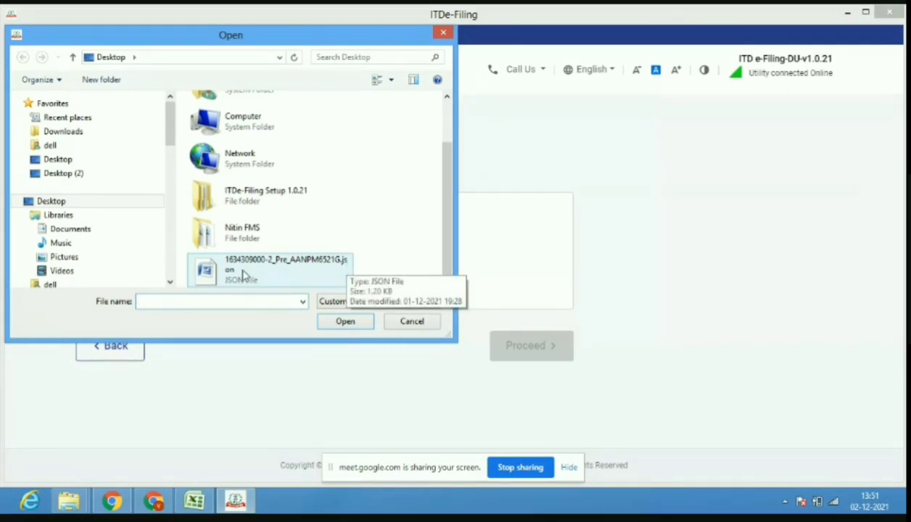
left_click(319, 280)
left_click(339, 322)
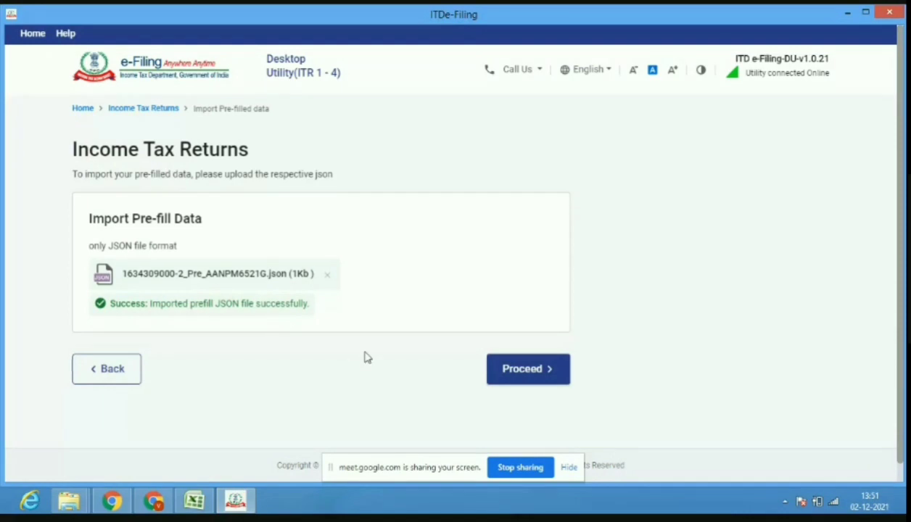
left_click(504, 374)
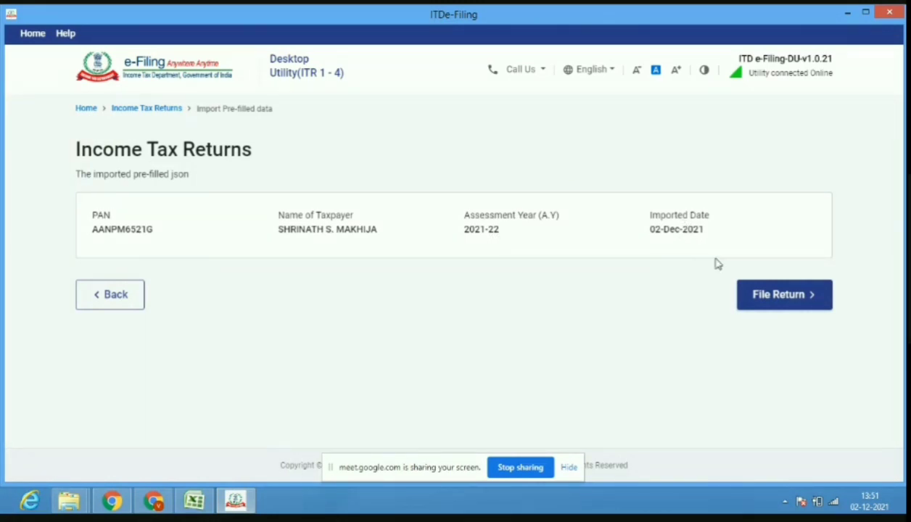
Start filing with Individual status and choose the ITR - 2 form.
left_click(761, 304)
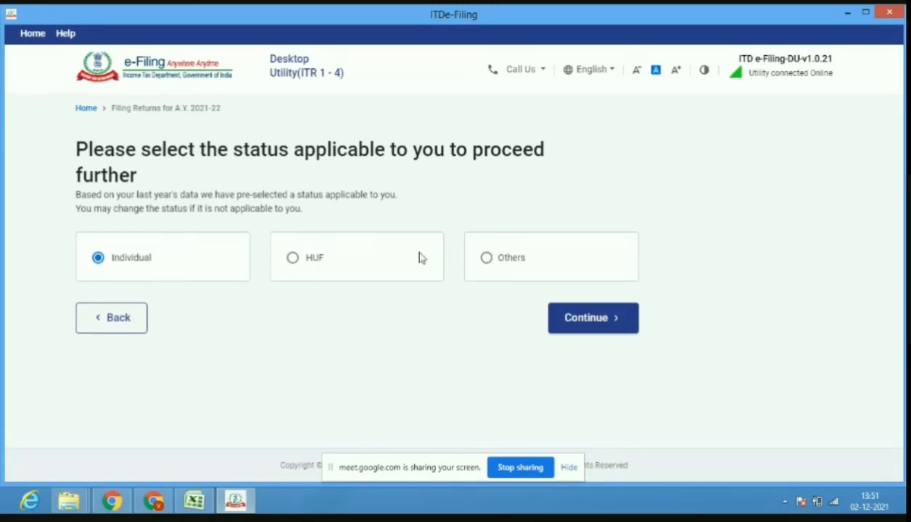
left_click(576, 330)
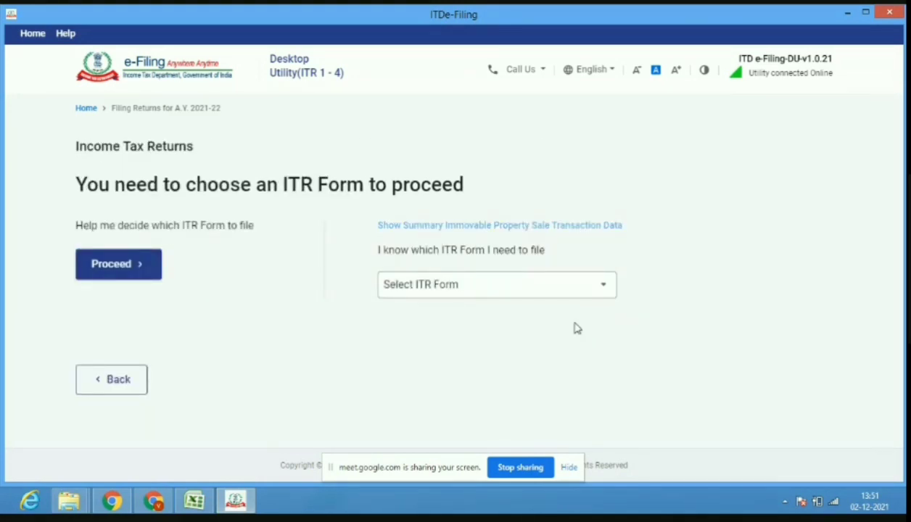
left_click(515, 291)
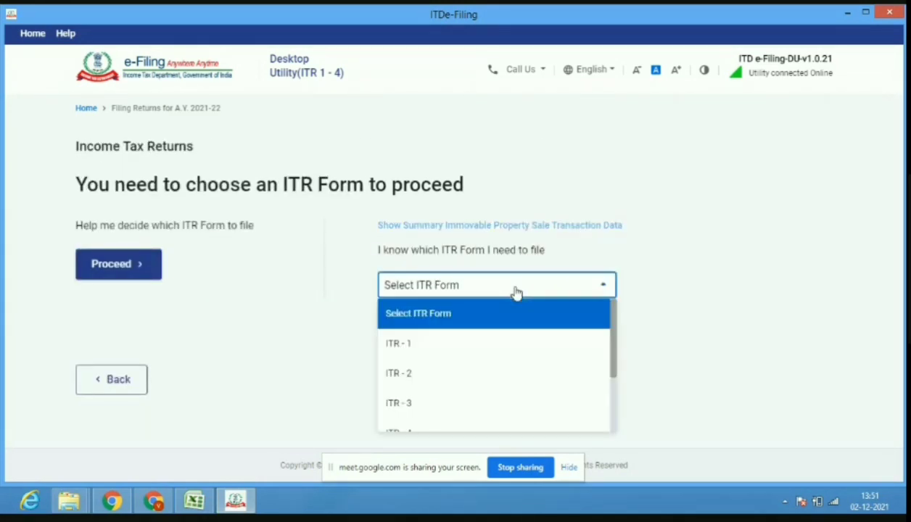
left_click(478, 375)
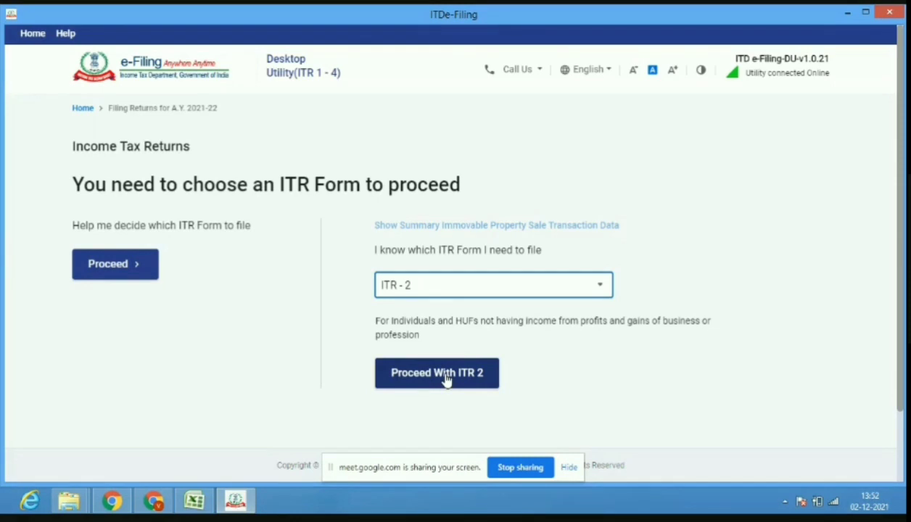
left_click(447, 381)
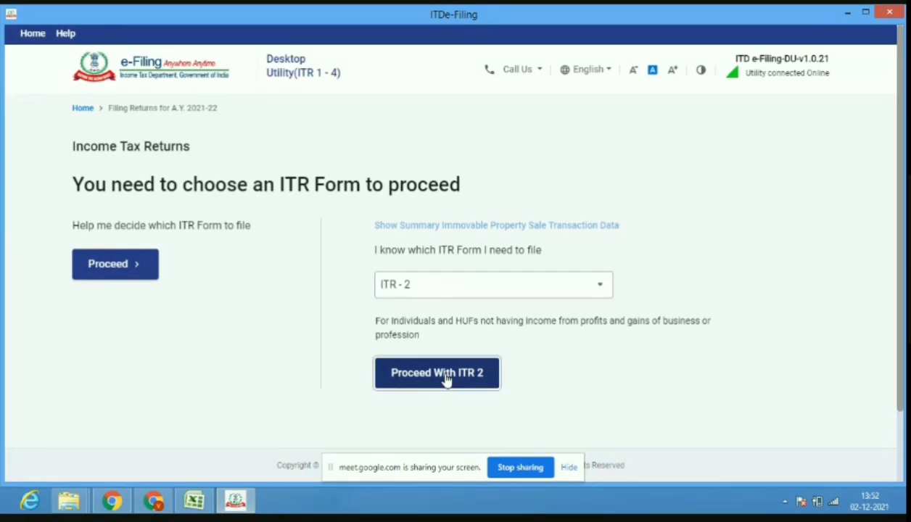
Switch through the Meet and WhatsApp tabs, then bring the ITDe-Filing window forward.
left_click(154, 501)
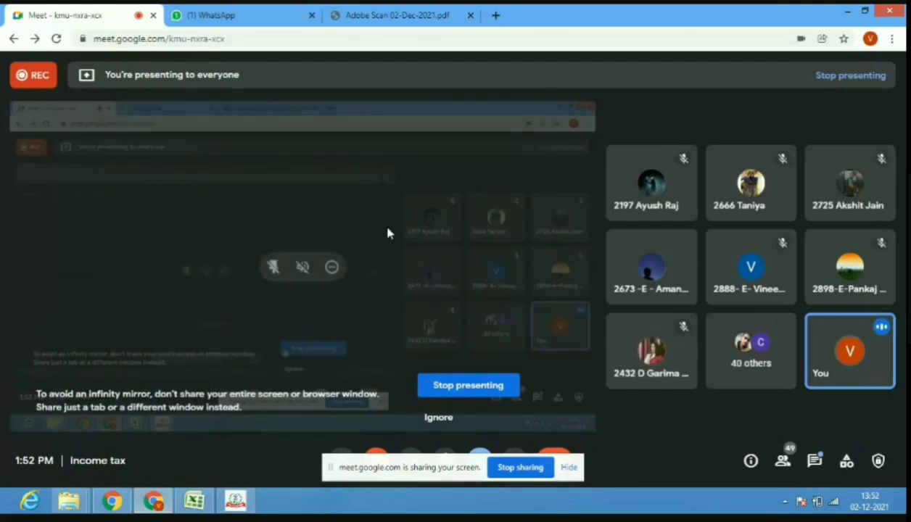
left_click(255, 15)
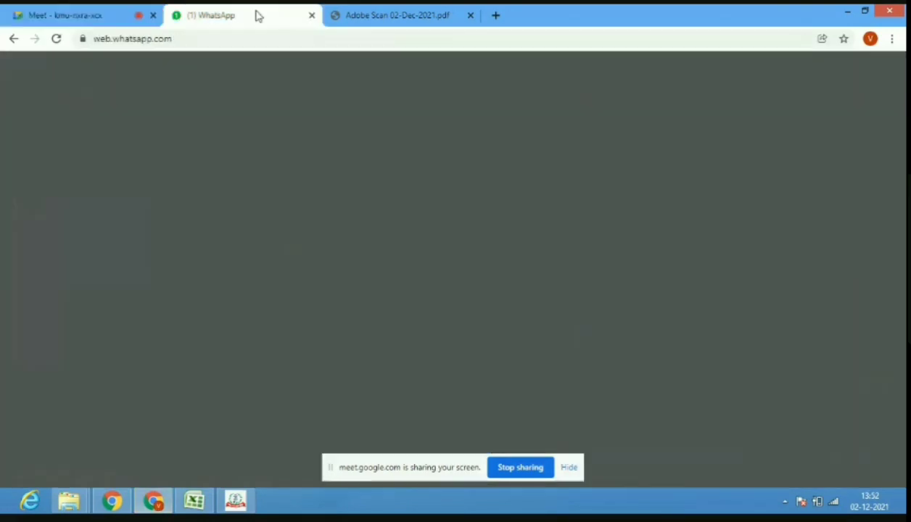
left_click(96, 14)
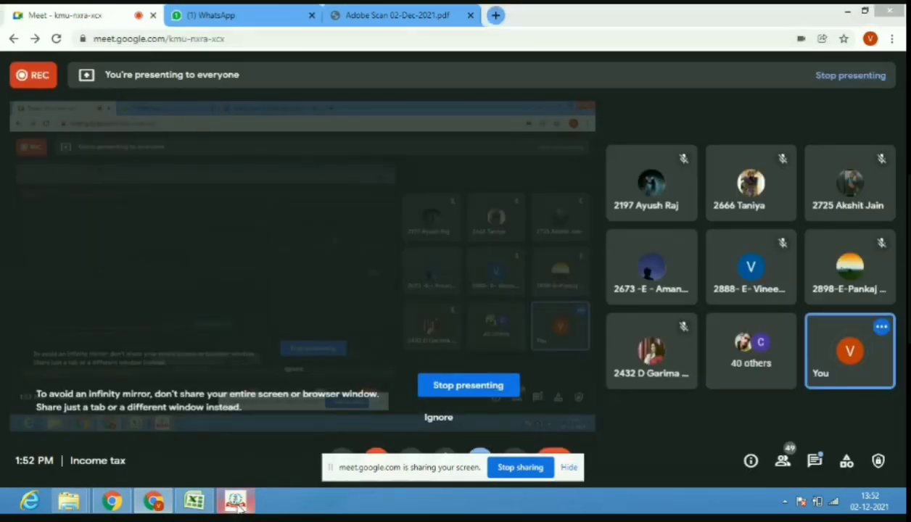
left_click(235, 501)
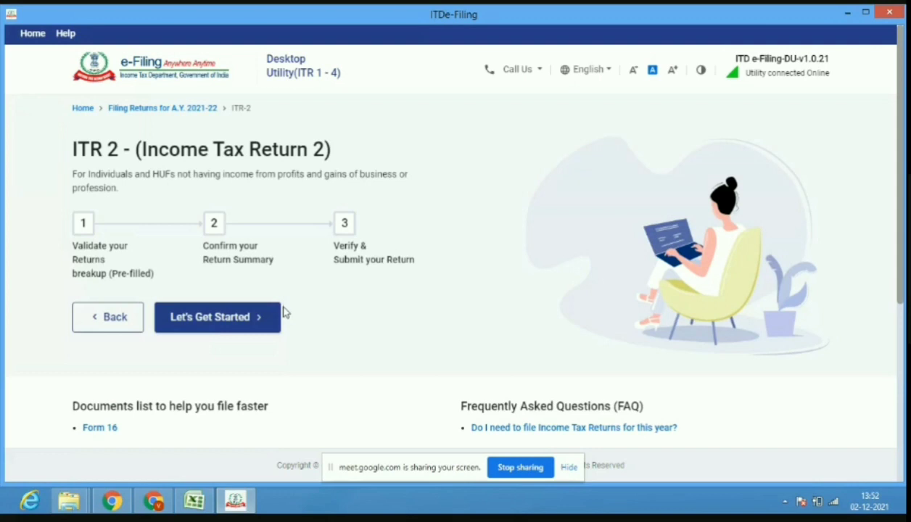
Begin ITR 2 via Let's Get Started, choose 'Taxable income is more than basic exemption limit', and continue.
left_click(218, 331)
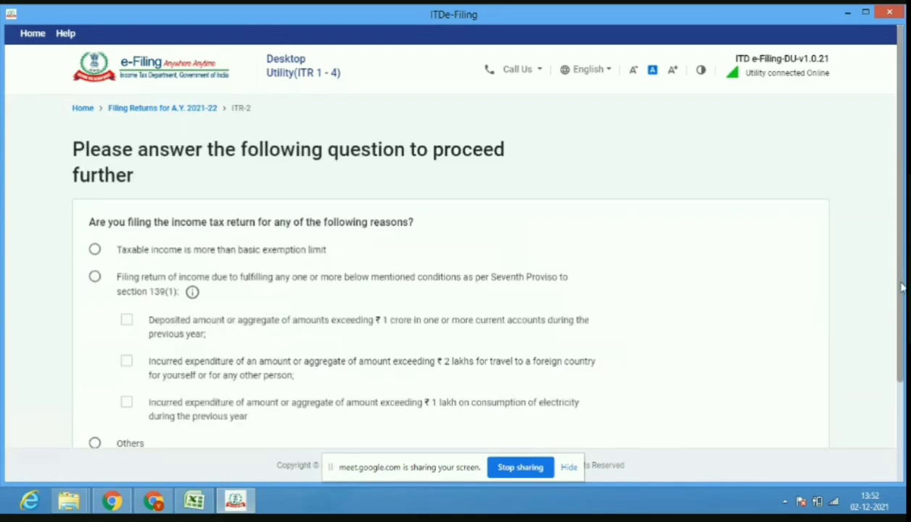
left_click_drag(902, 287, 904, 333)
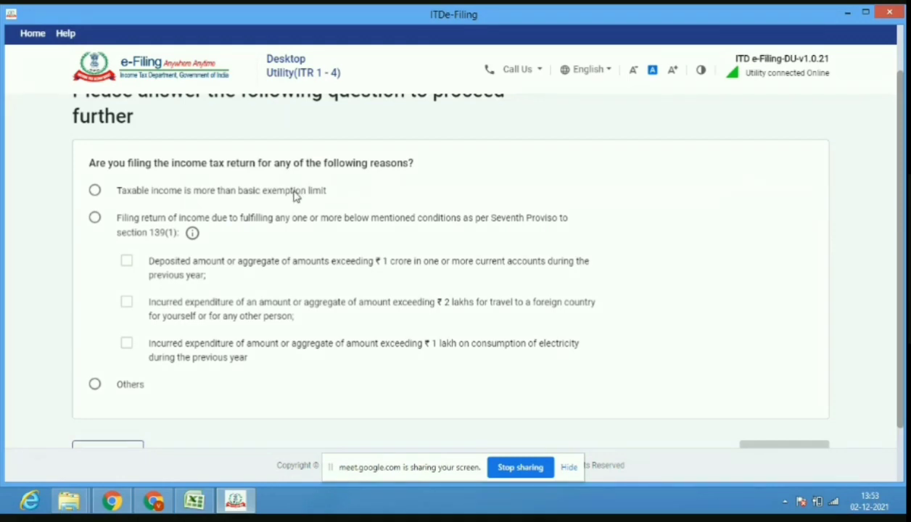
left_click(96, 193)
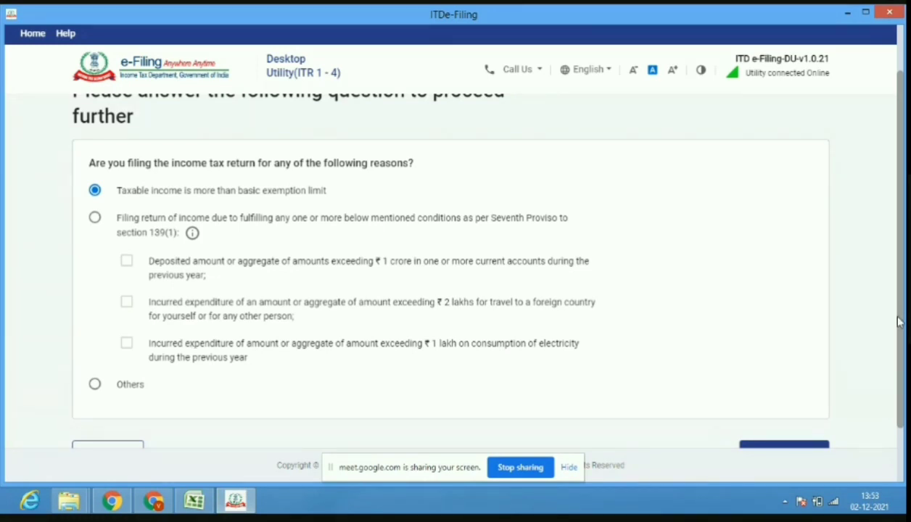
scroll(883, 317, "down", 1)
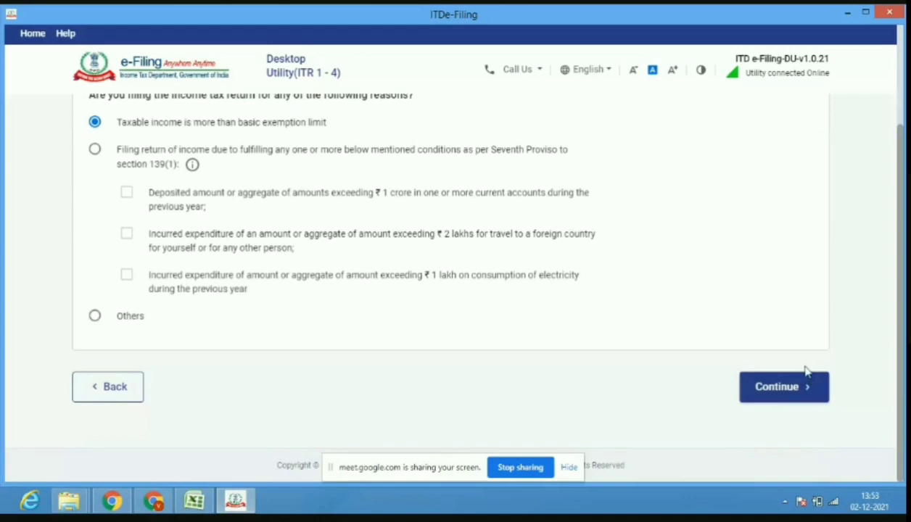
left_click(800, 392)
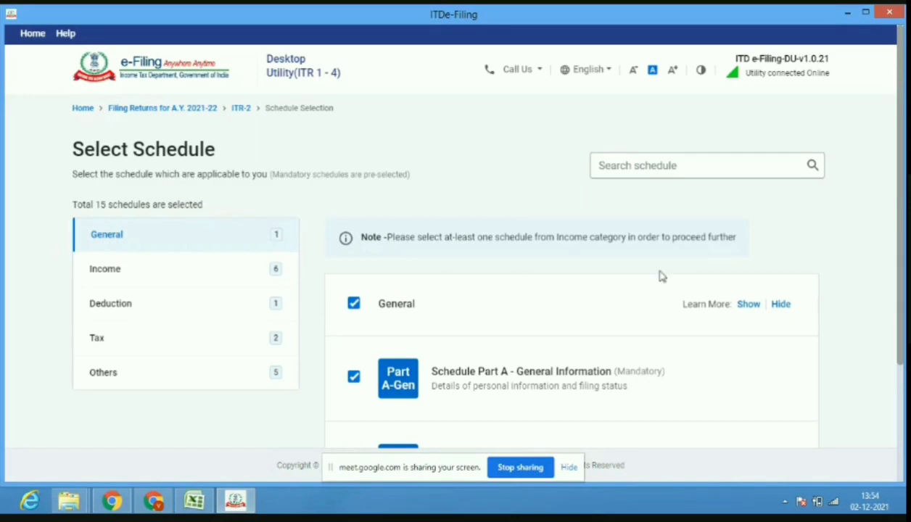
Show the Income category schedules in the Select Schedule list.
left_click_drag(902, 303, 905, 356)
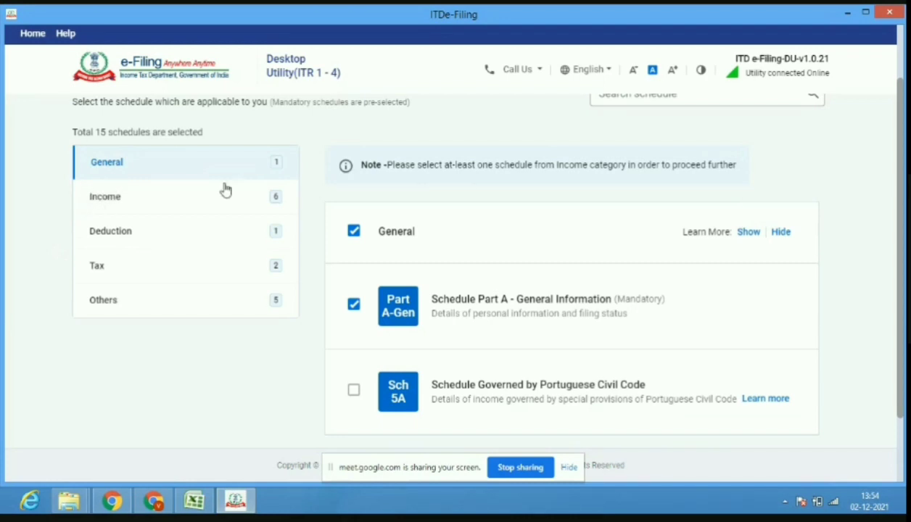
left_click(127, 210)
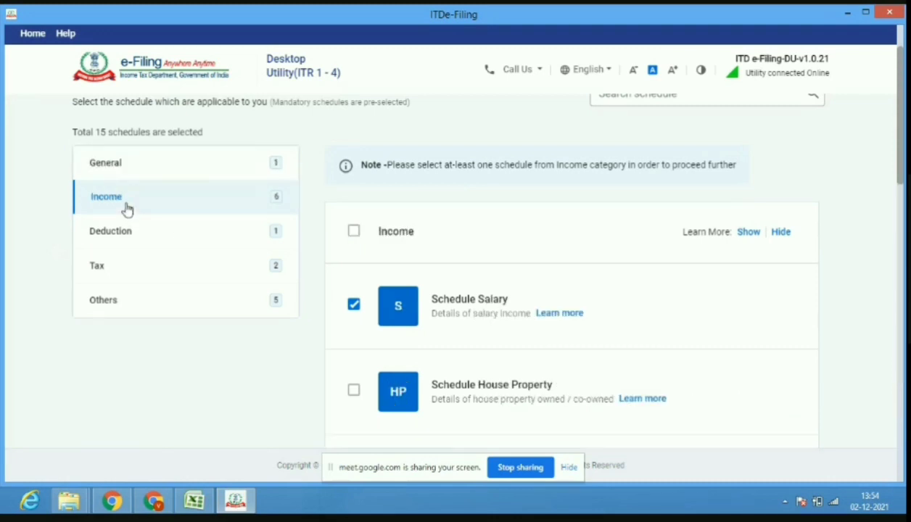
Clear all Income schedule selections using the header checkbox.
left_click(354, 232)
left_click(354, 233)
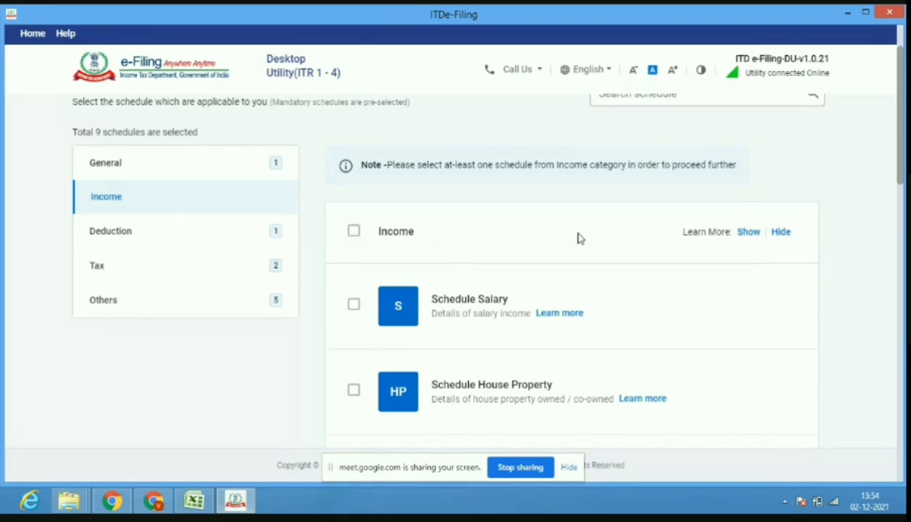
scroll(901, 175, "down", 3)
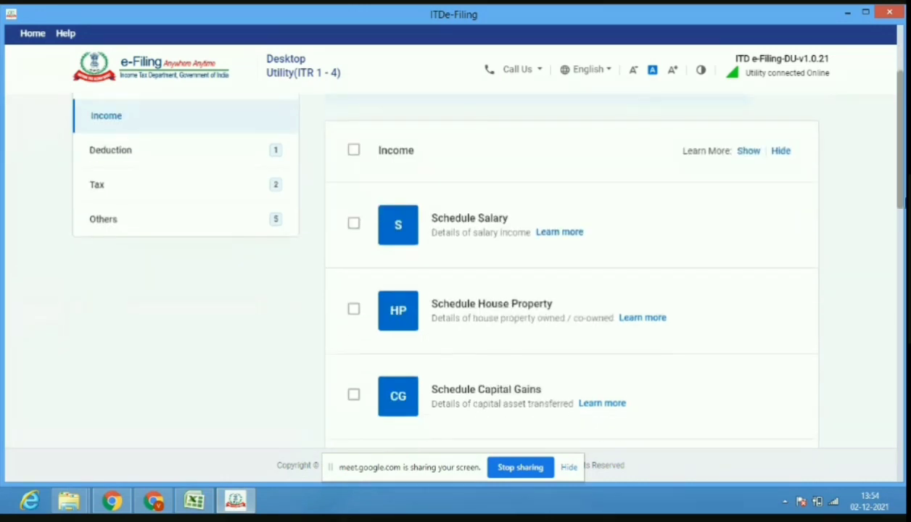
scroll(898, 185, "up", 3)
scroll(898, 186, "down", 1)
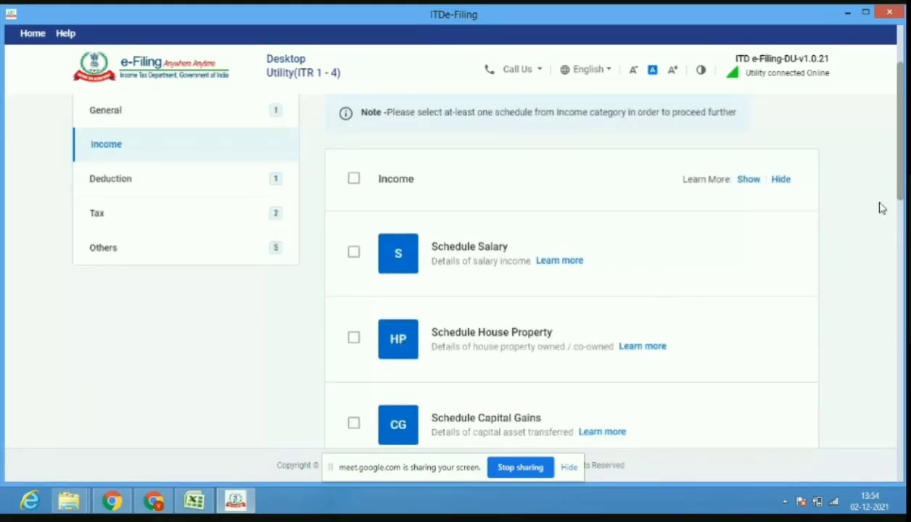
scroll(900, 202, "down", 1)
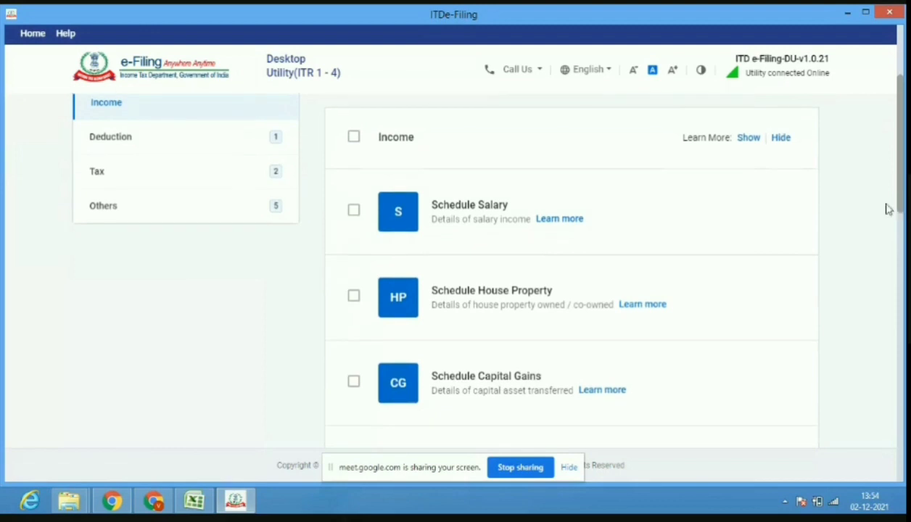
Tick Schedule Salary, Schedule House Property and Schedule Other Sources.
left_click(354, 215)
left_click(353, 296)
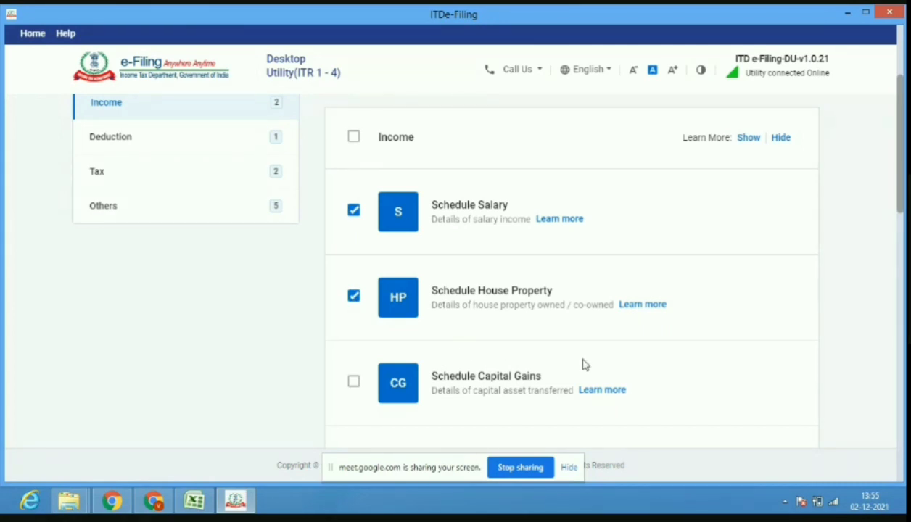
left_click_drag(902, 218, 901, 255)
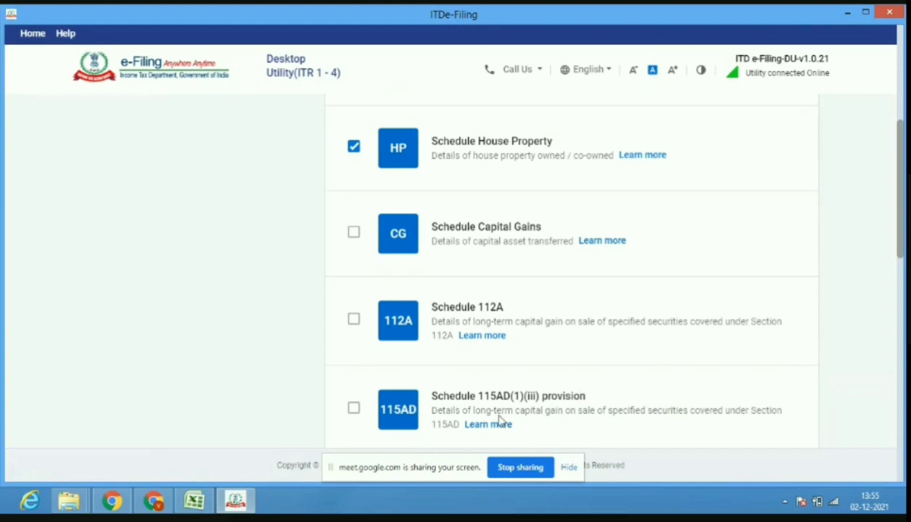
left_click_drag(900, 258, 899, 290)
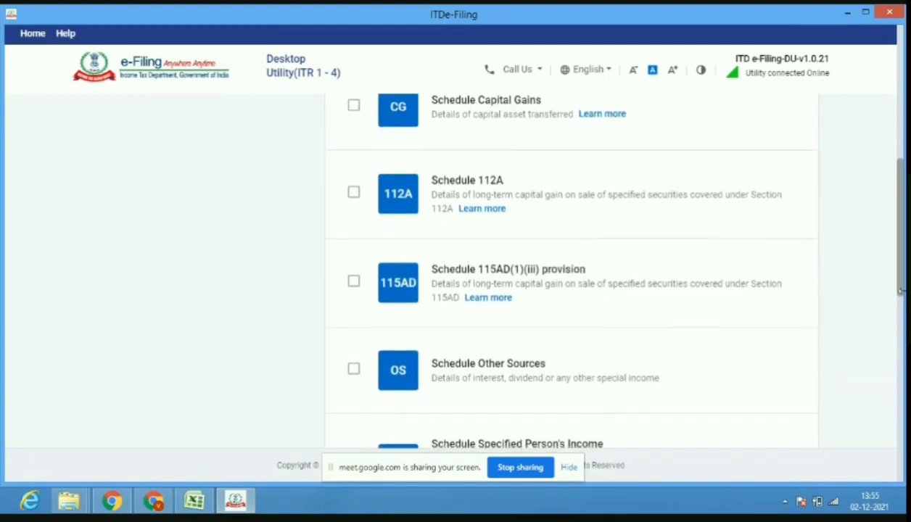
left_click(355, 371)
left_click_drag(903, 283, 903, 339)
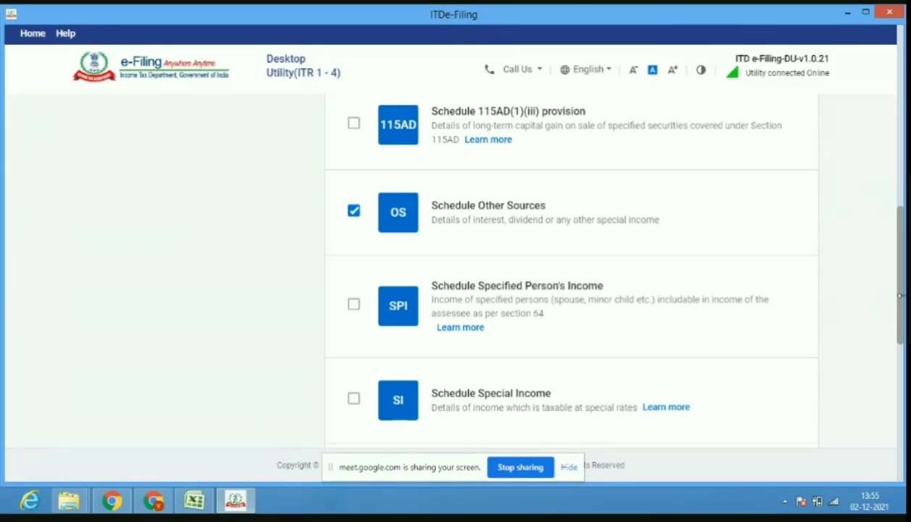
scroll(903, 303, "down", 3)
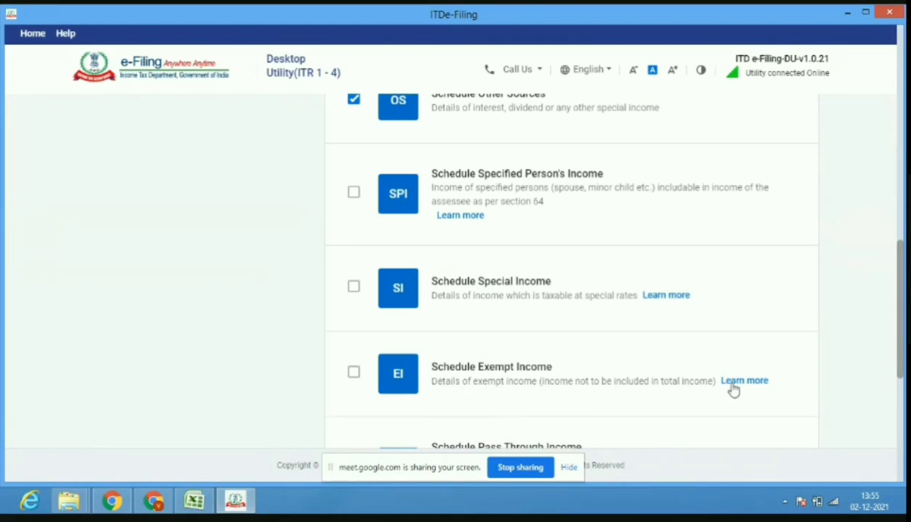
left_click_drag(899, 360, 897, 401)
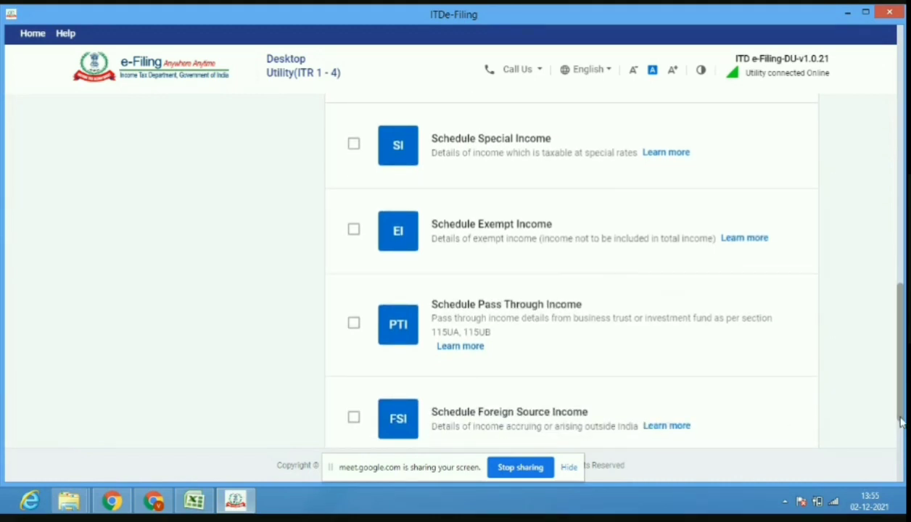
left_click_drag(900, 422, 880, 185)
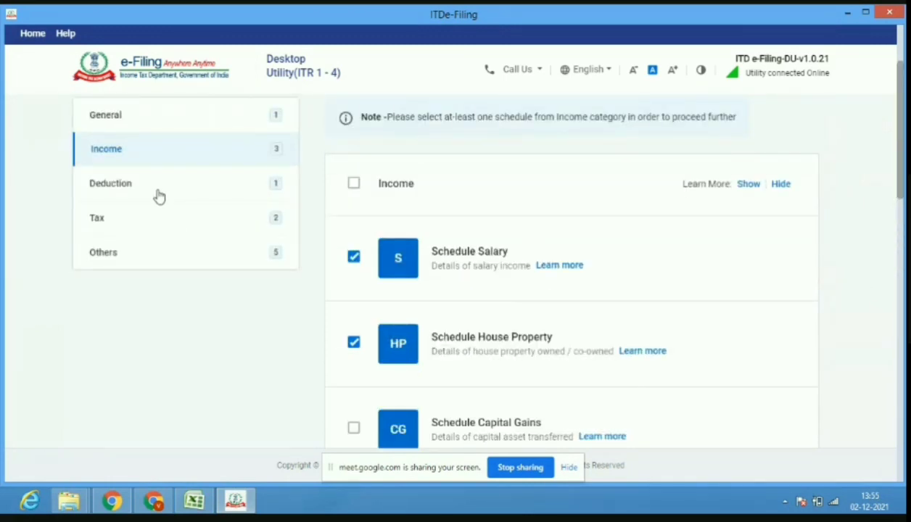
Add the Section 80D Schedule Deduction, then view the Tax category schedules.
left_click(159, 190)
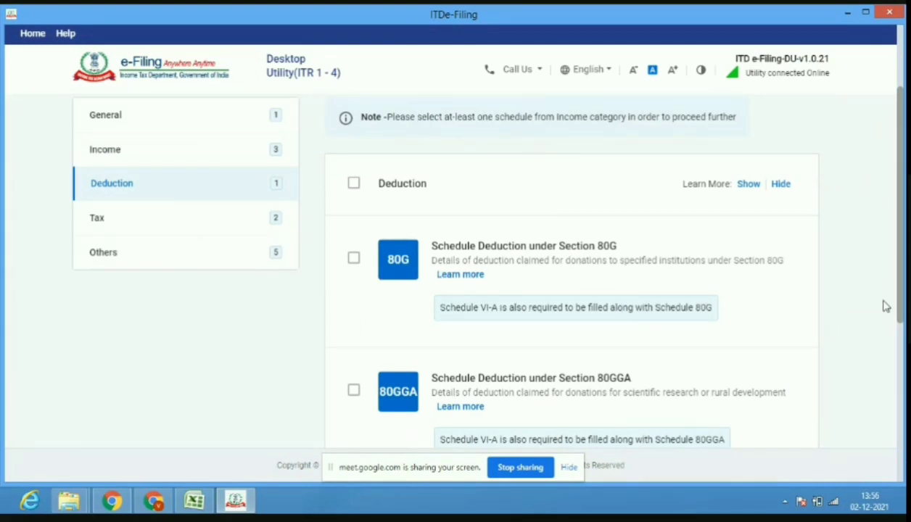
left_click_drag(901, 314, 901, 357)
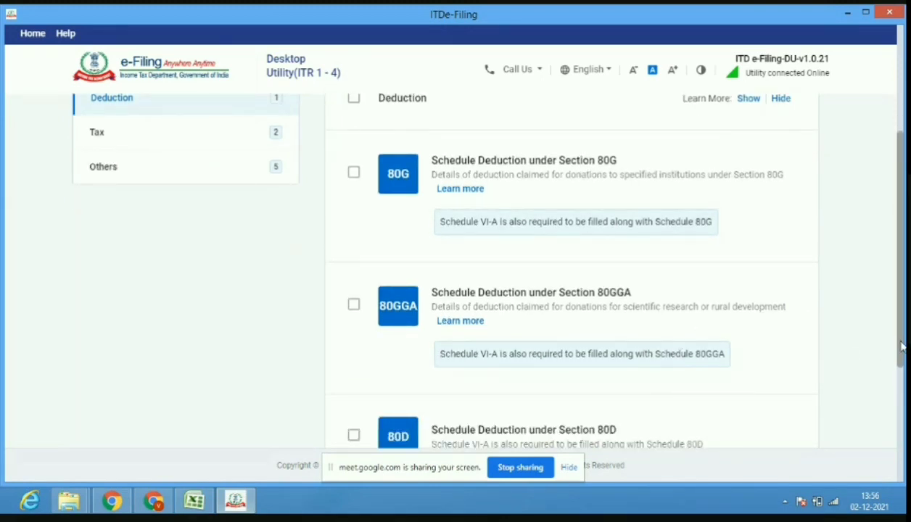
left_click_drag(902, 347, 902, 420)
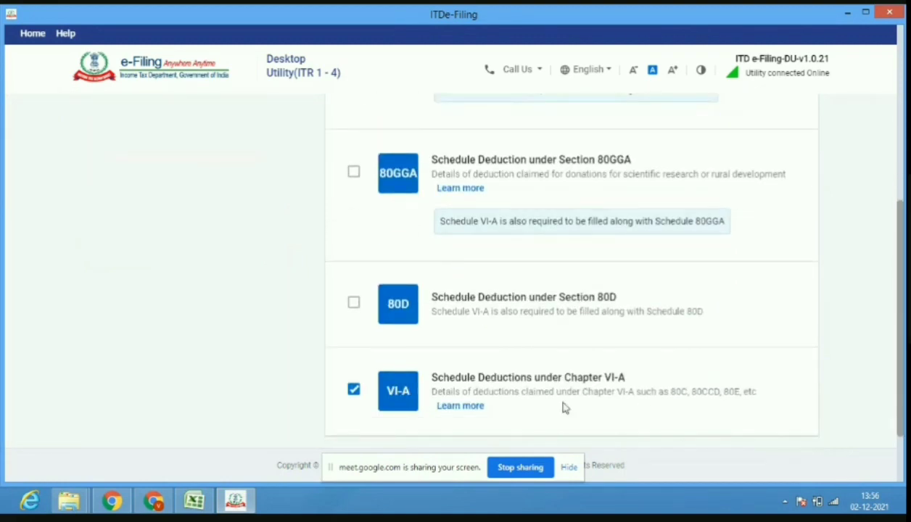
left_click(355, 306)
scroll(902, 378, "up", 3)
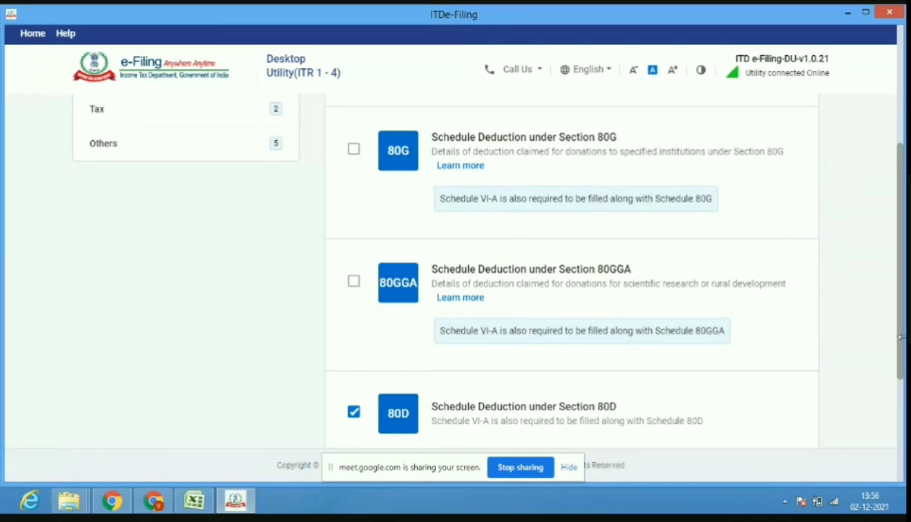
scroll(902, 344, "up", 2)
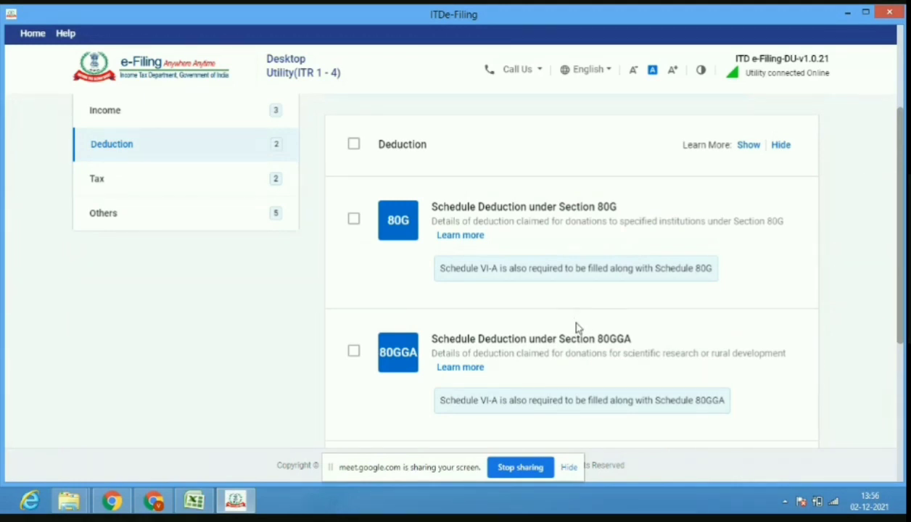
left_click(166, 180)
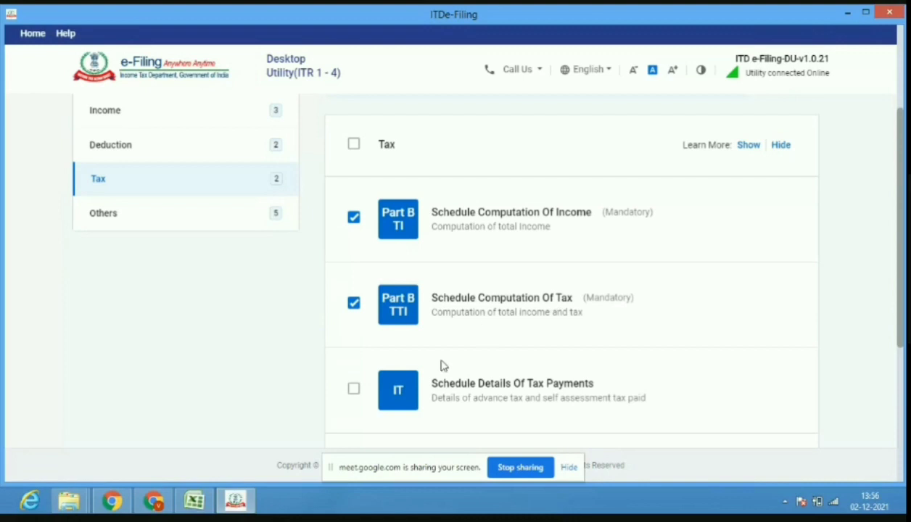
Select Details Of Tax Payments with TDS and TCS, giving 5 Tax schedules and 16 total.
left_click(353, 392)
left_click_drag(899, 334, 899, 388)
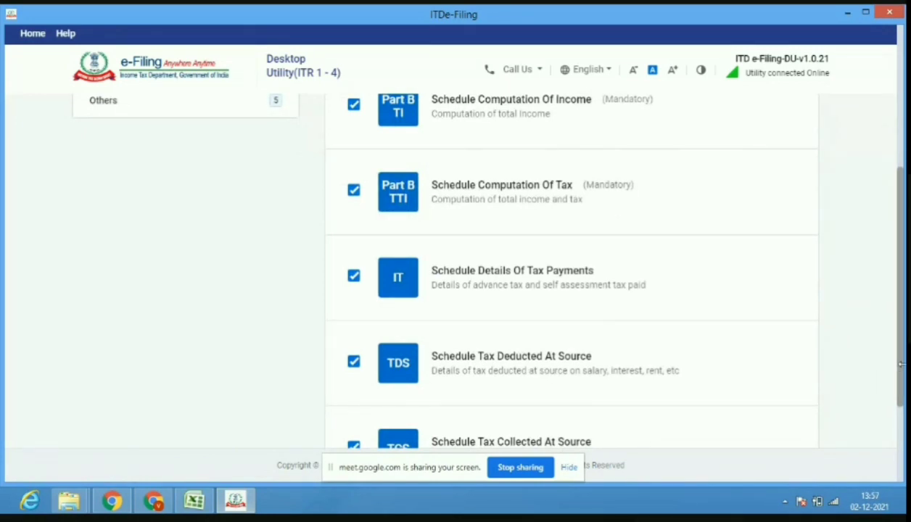
left_click_drag(902, 381, 900, 290)
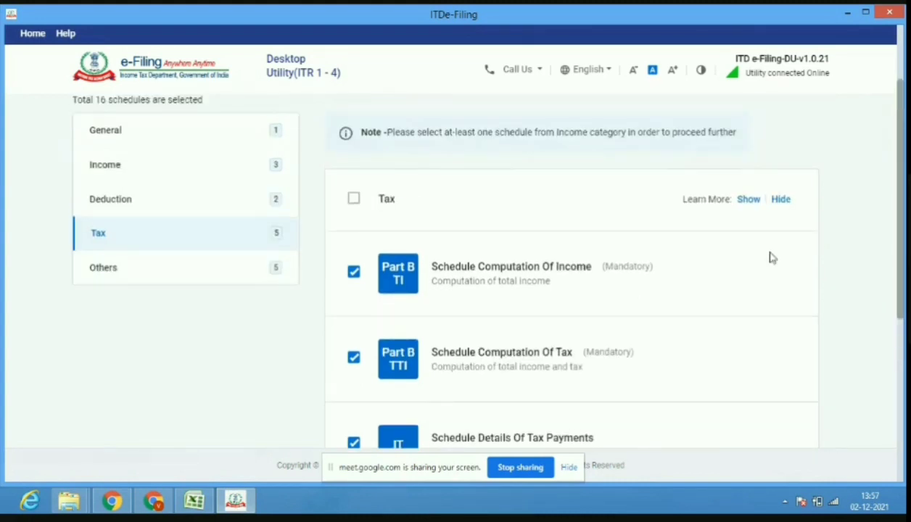
left_click(353, 201)
left_click(353, 200)
left_click_drag(900, 315, 900, 371)
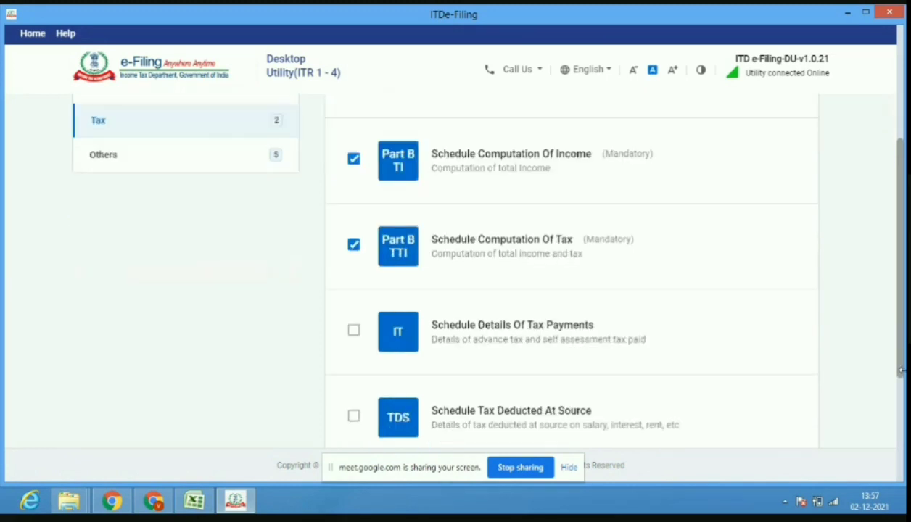
left_click(354, 331)
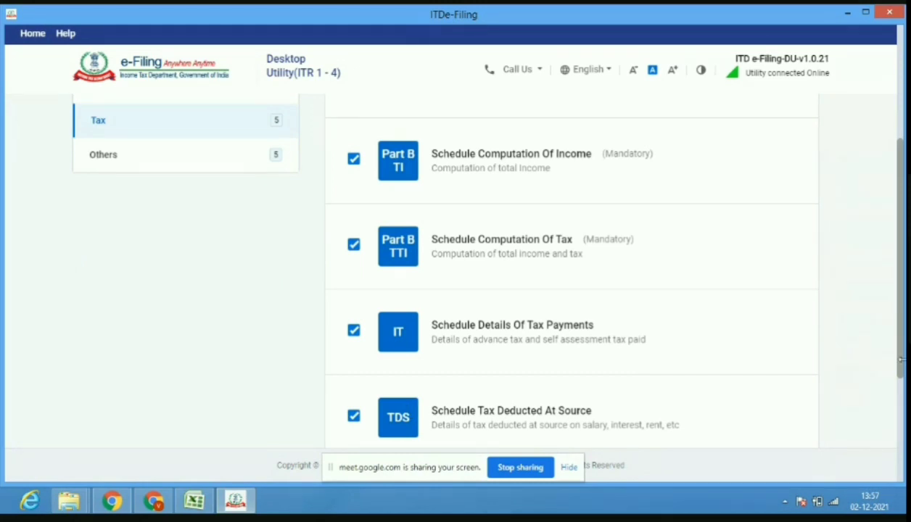
left_click_drag(902, 378, 901, 444)
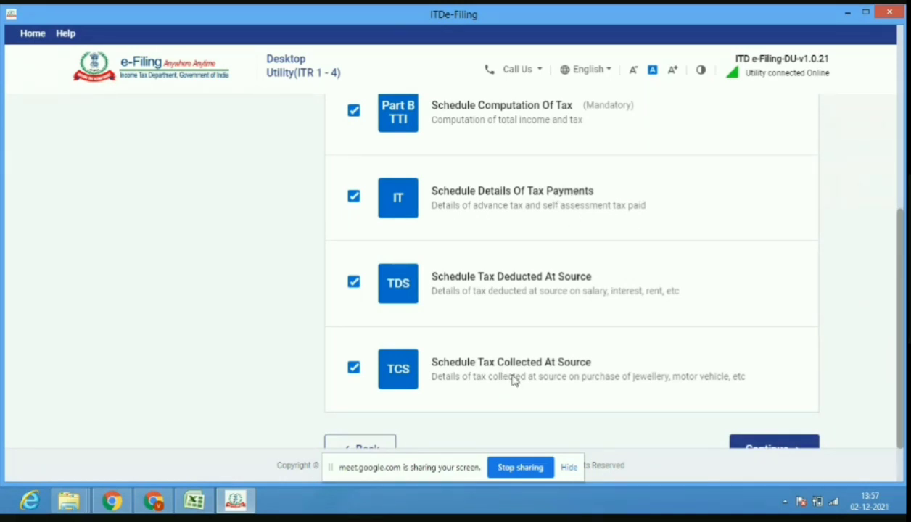
left_click_drag(903, 381, 901, 194)
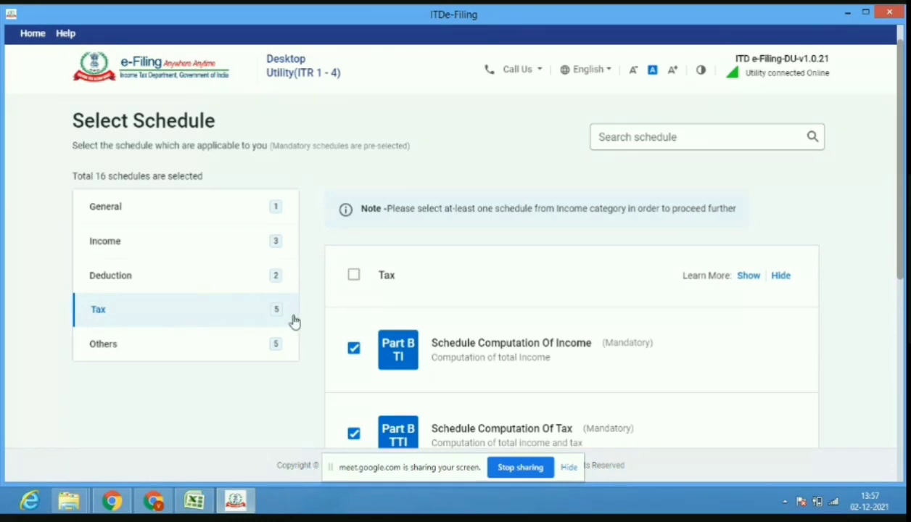
In Others, reset select-all and tick Schedule AL, making 17 schedules total.
left_click(254, 354)
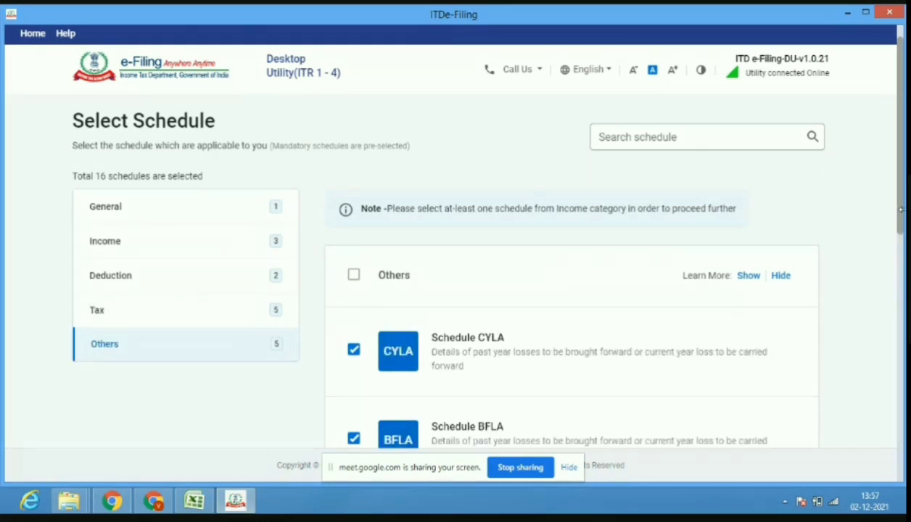
scroll(902, 218, "down", 3)
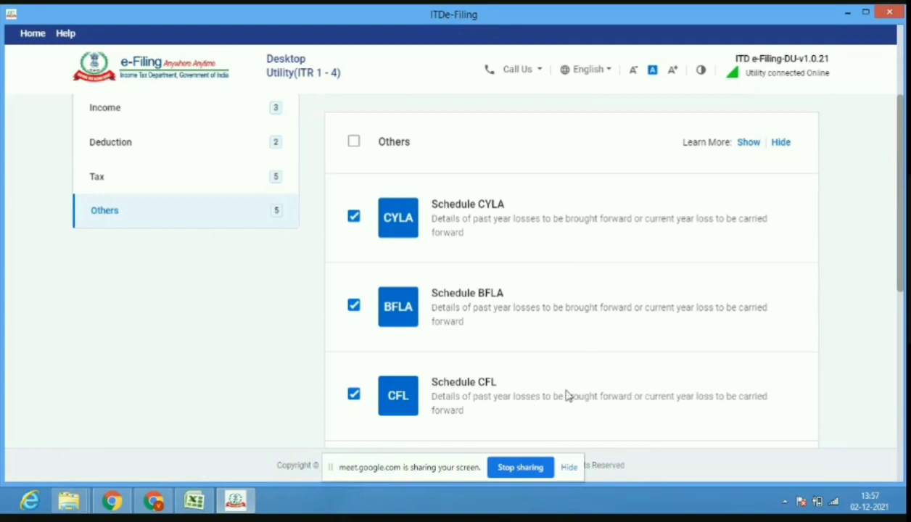
left_click(355, 144)
left_click(356, 144)
left_click_drag(899, 268, 901, 379)
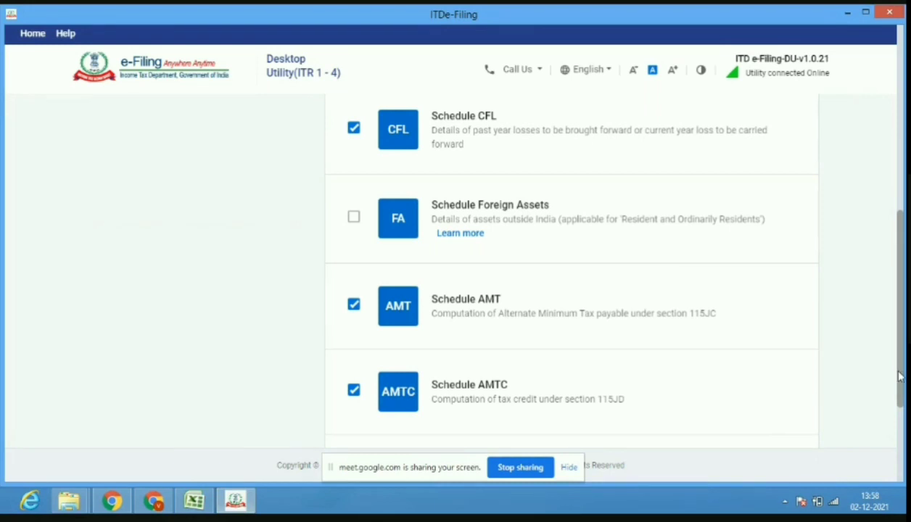
scroll(904, 381, "down", 2)
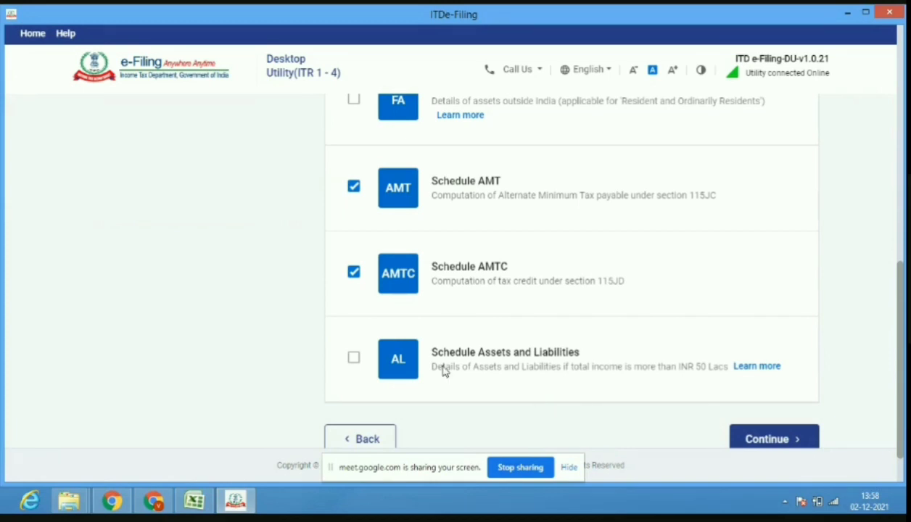
left_click(354, 363)
left_click_drag(902, 401, 901, 196)
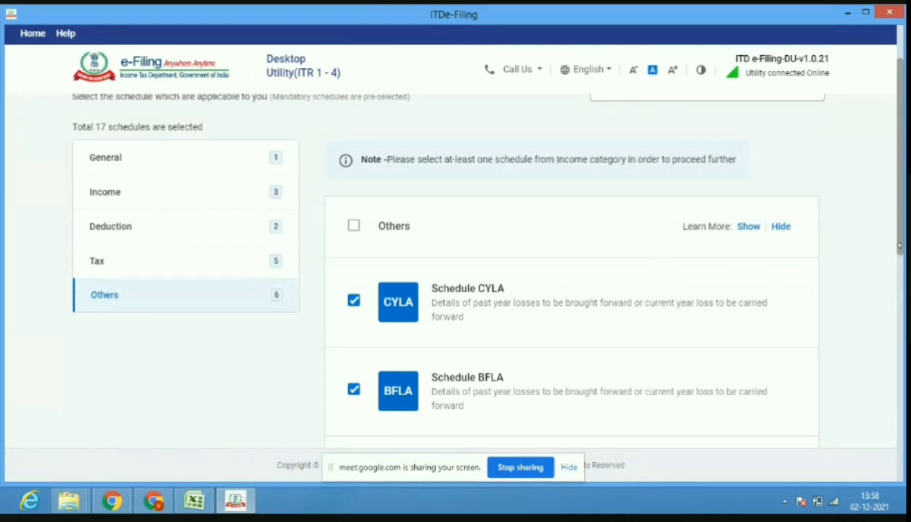
left_click_drag(902, 248, 901, 457)
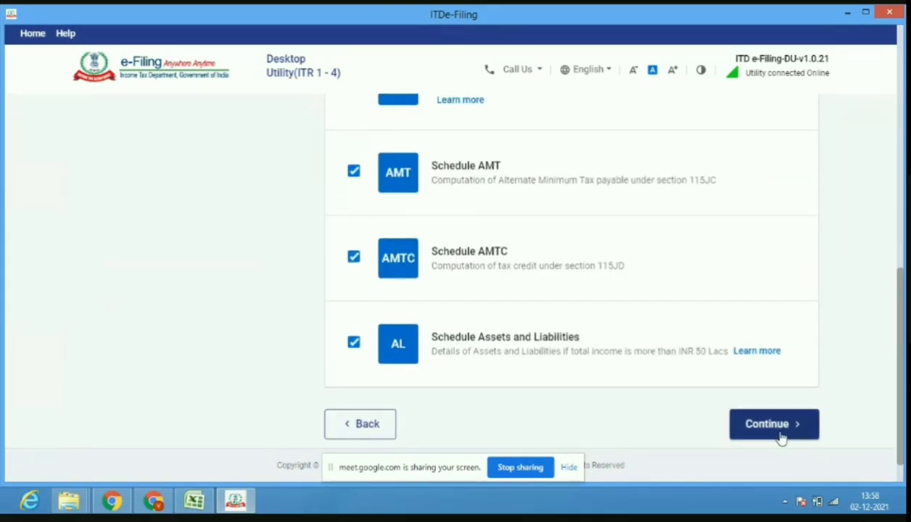
Continue past the schedule Note and answer No to the 115BAC new tax regime.
left_click(782, 437)
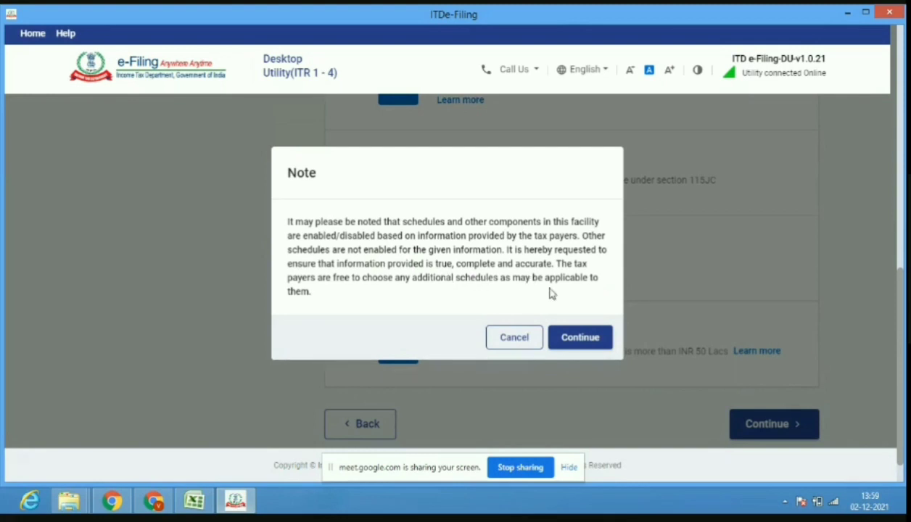
left_click(570, 339)
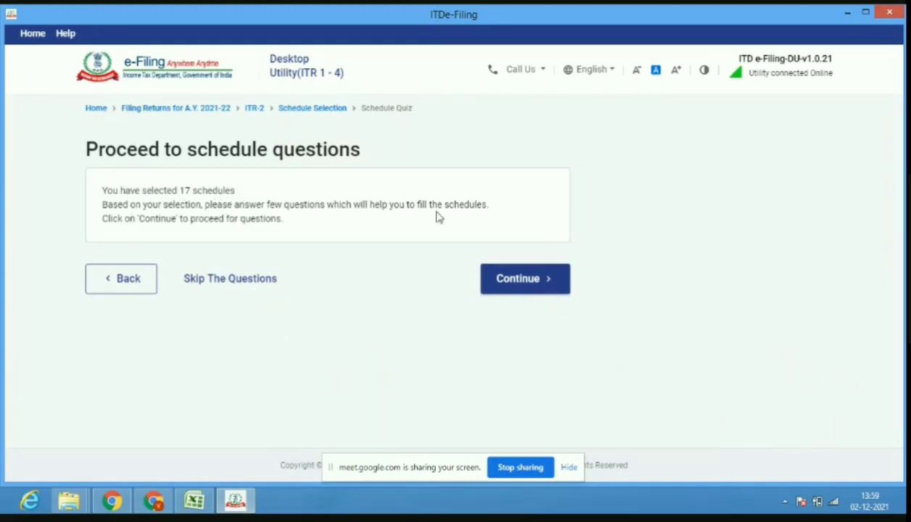
left_click(511, 284)
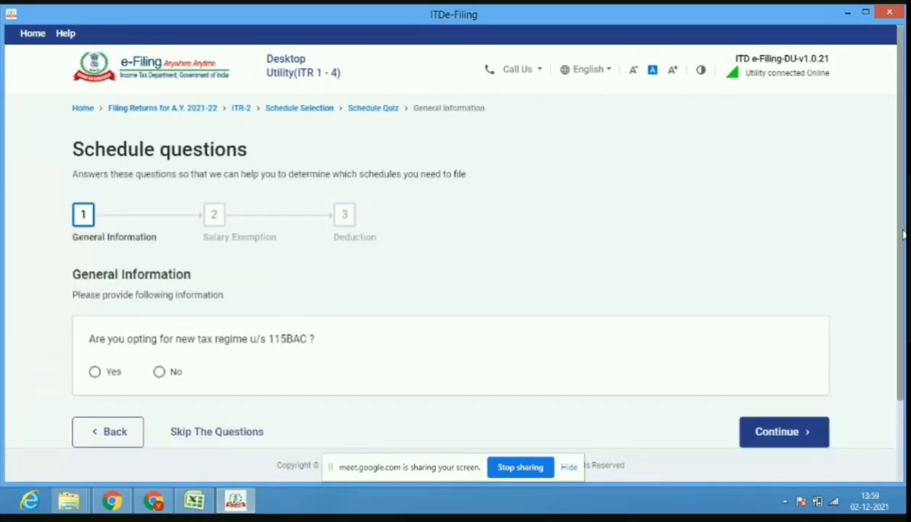
scroll(900, 234, "down", 1)
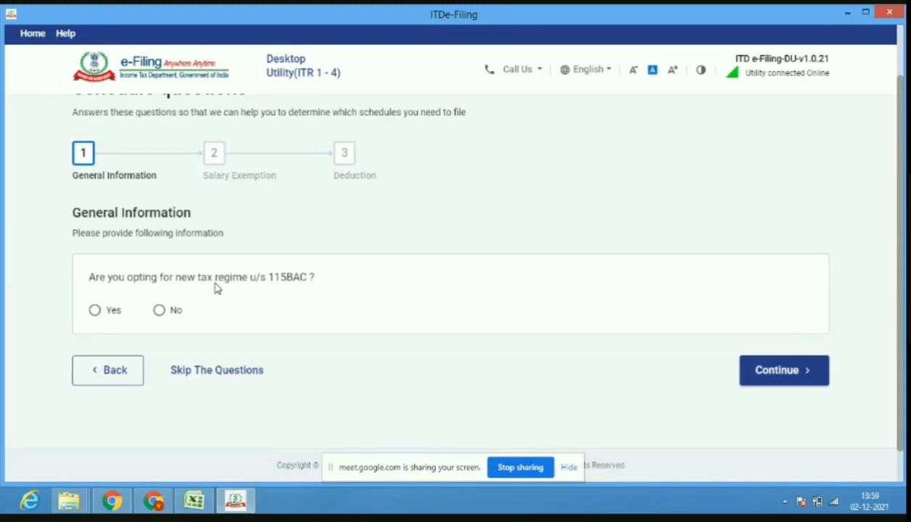
left_click(159, 312)
left_click(795, 372)
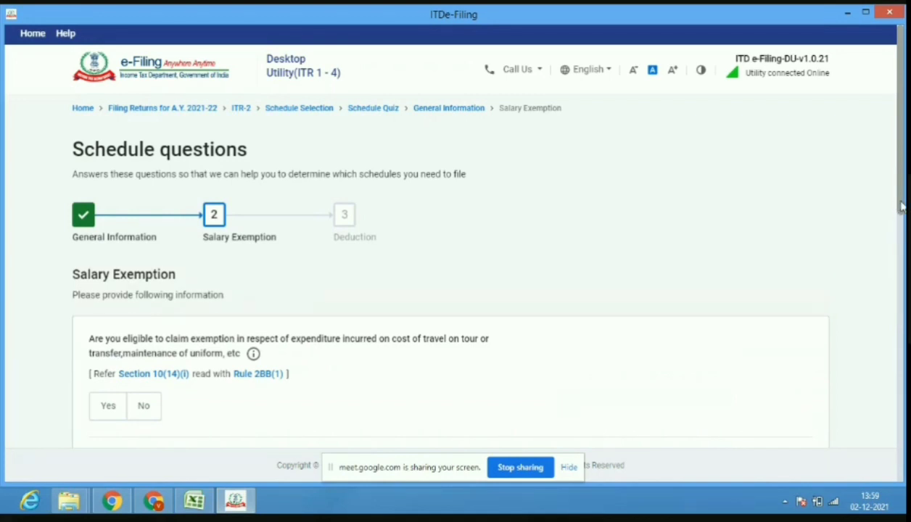
Claim a 42,000 travel/uniform exemption under Section 10(14)(i), checking figures in Book1.
left_click_drag(902, 206, 905, 256)
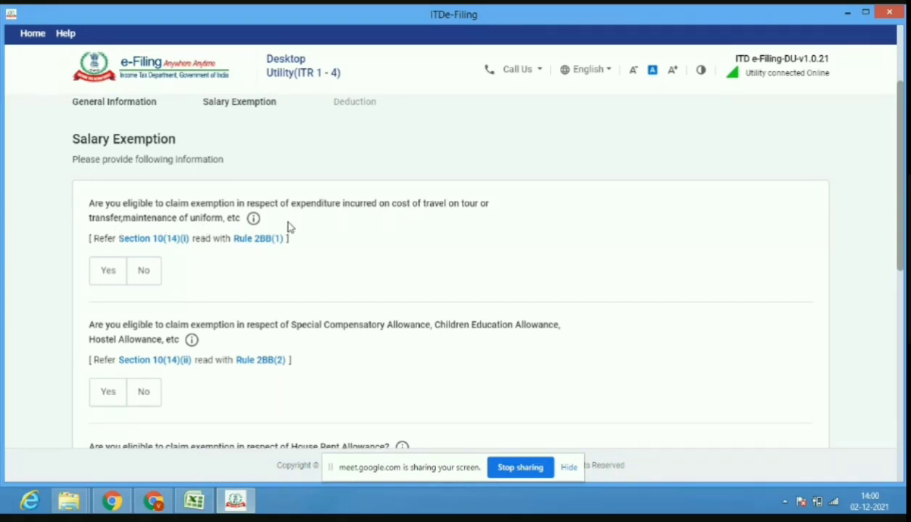
left_click(195, 502)
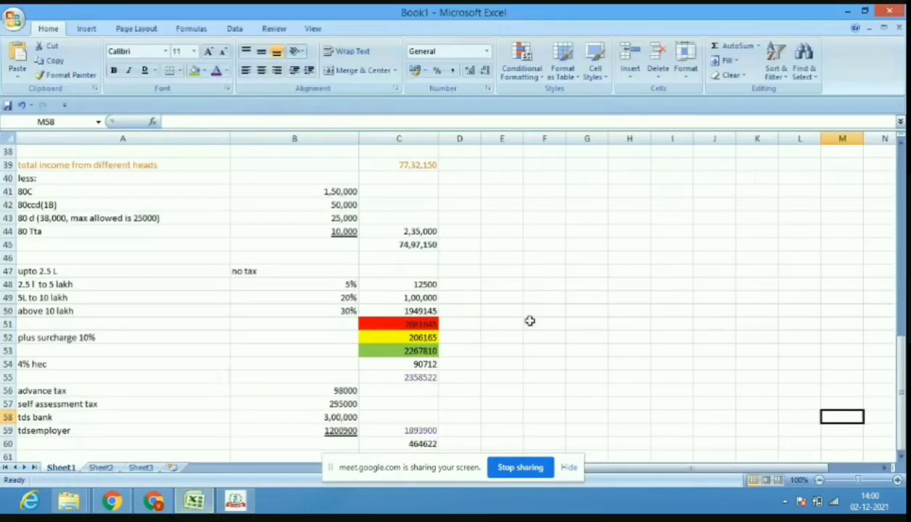
left_click_drag(899, 392, 902, 237)
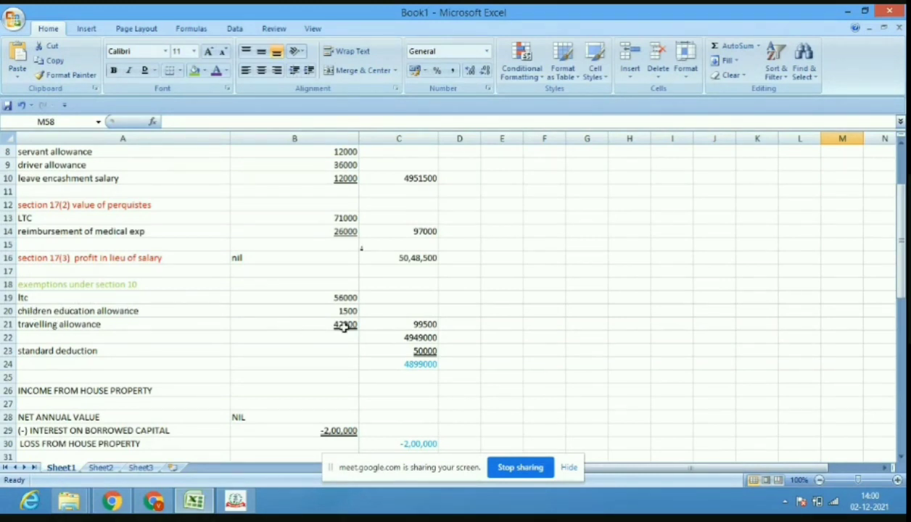
left_click(232, 504)
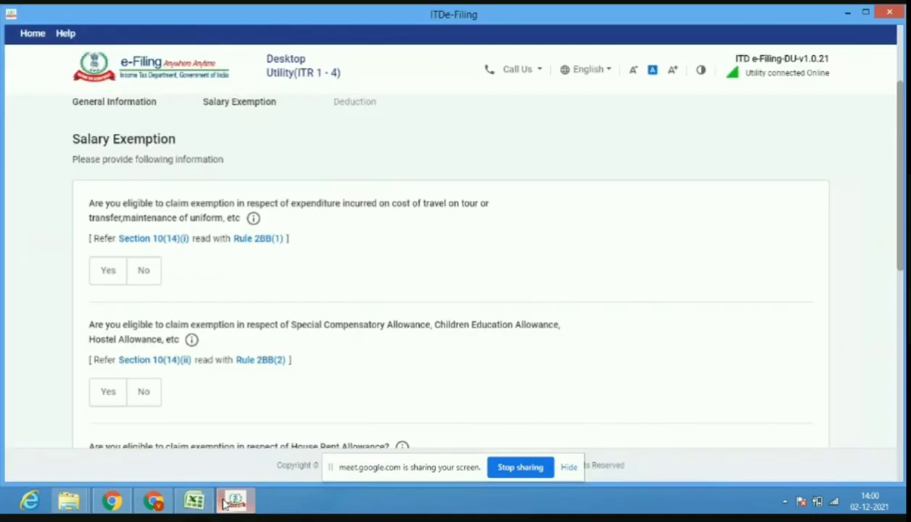
left_click(102, 272)
left_click(140, 338)
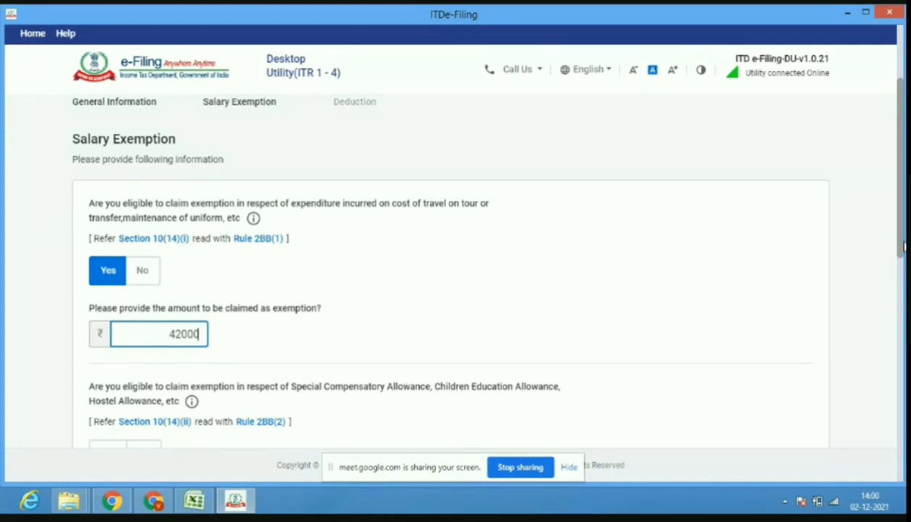
left_click_drag(902, 259, 902, 306)
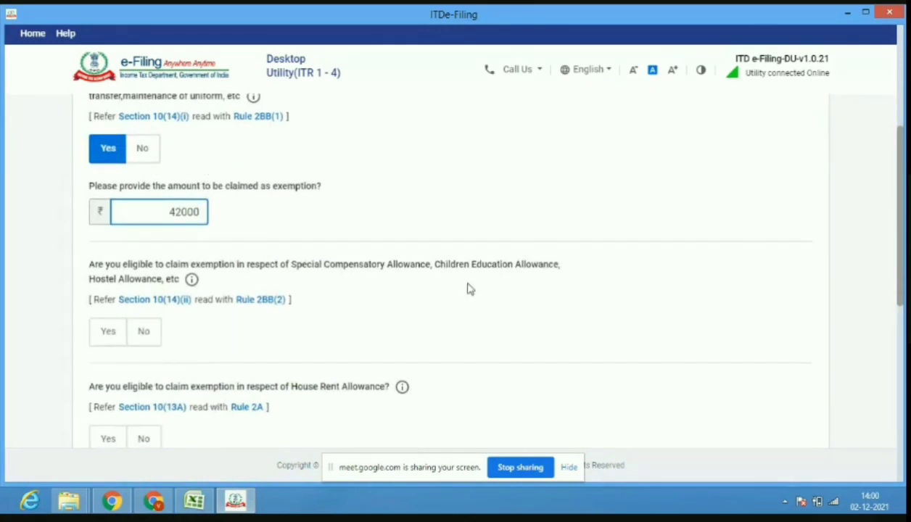
Claim 1,500 special allowance exemption under Section 10(14)(ii) and answer No for House Rent Allowance.
left_click(114, 335)
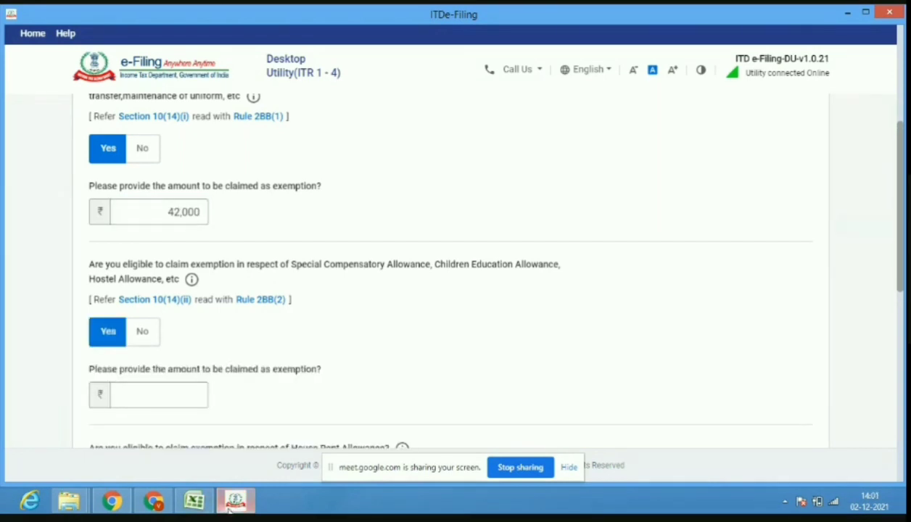
left_click(195, 502)
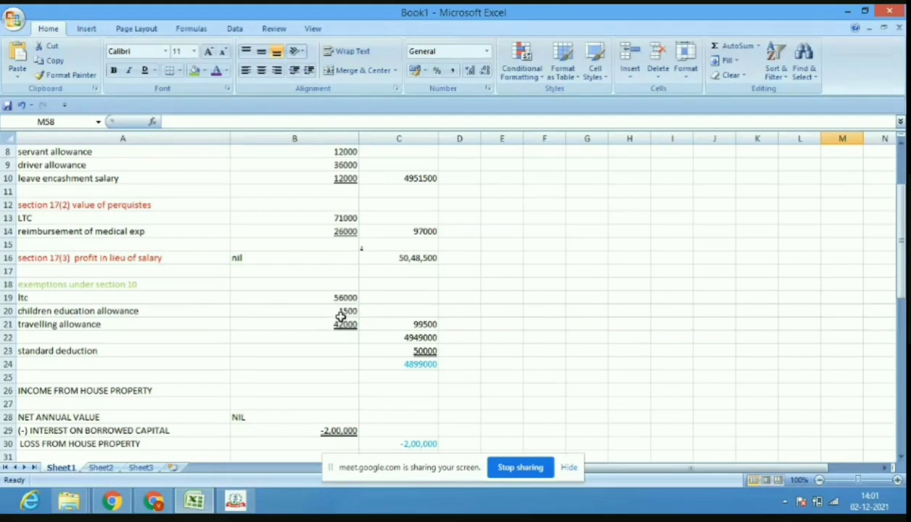
left_click(235, 500)
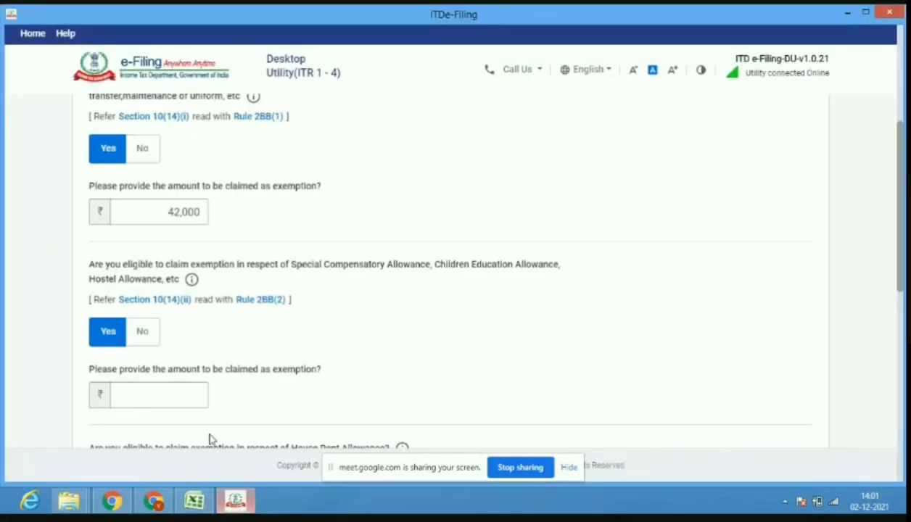
left_click(194, 394)
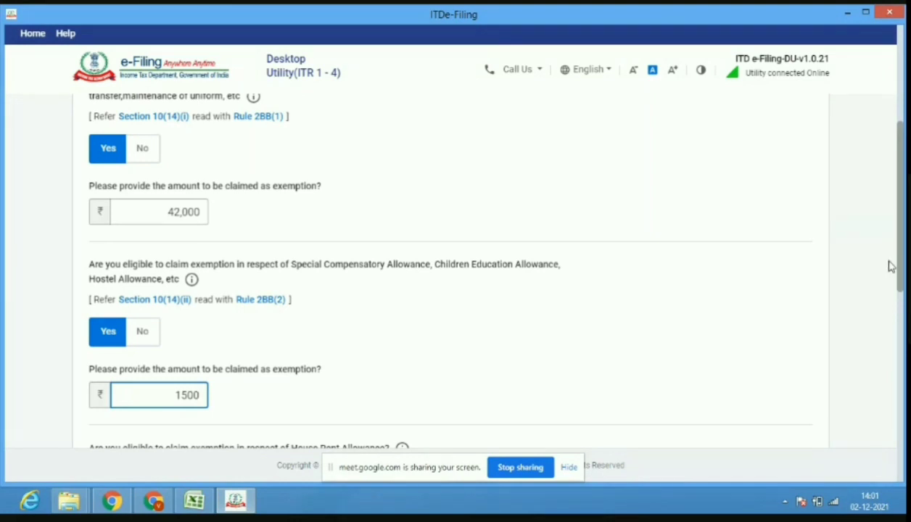
left_click_drag(904, 280, 903, 350)
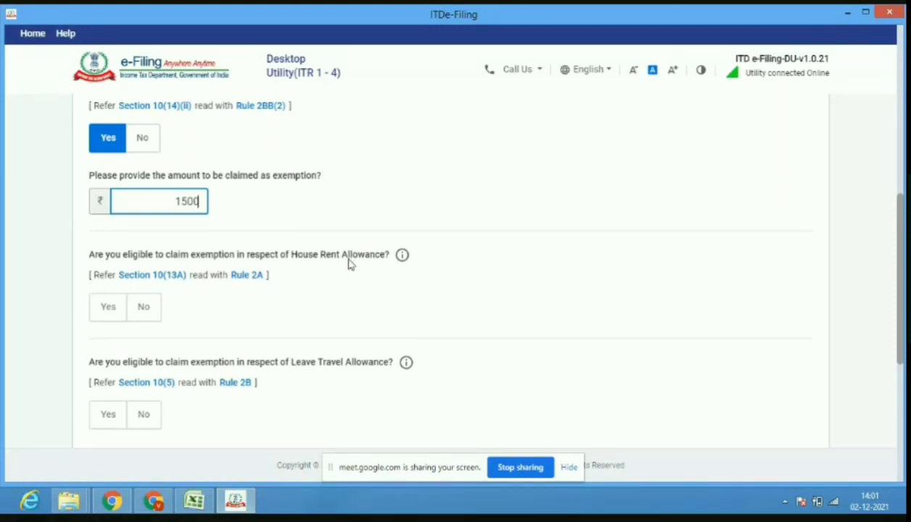
left_click(138, 315)
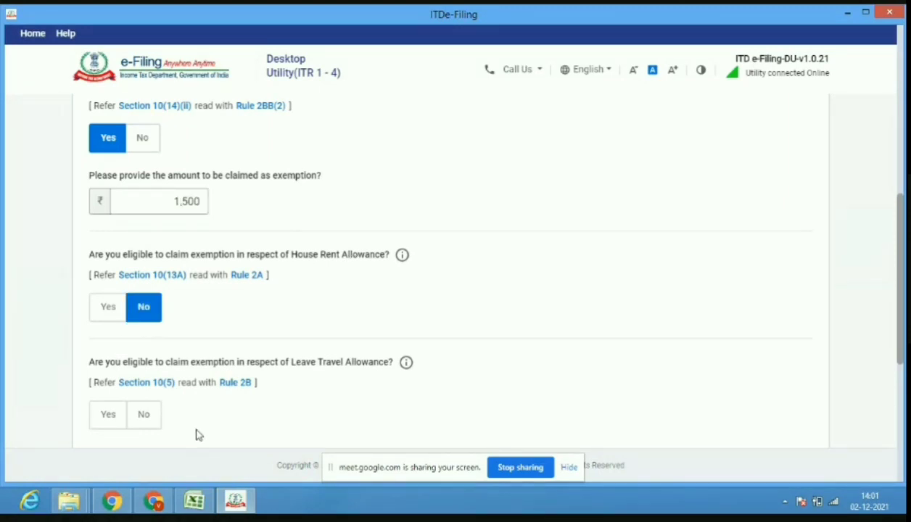
mouse_move(200, 510)
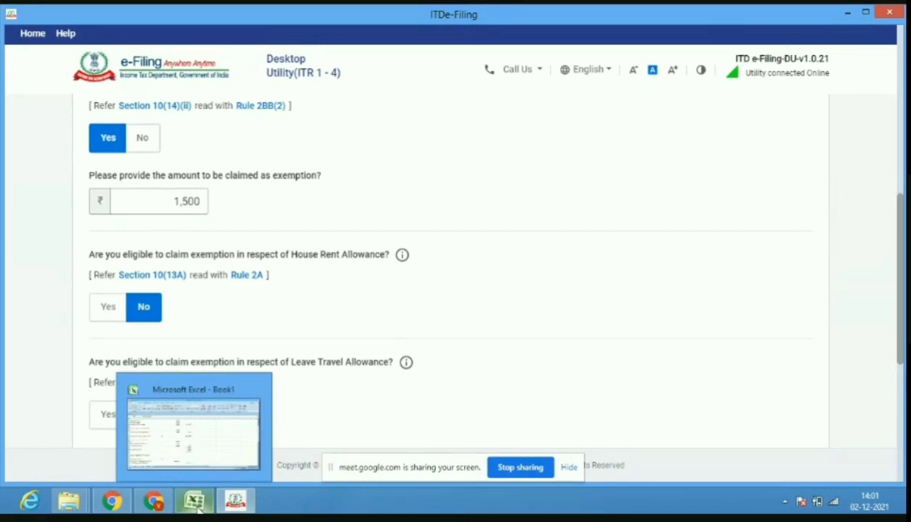
mouse_move(153, 502)
left_click(207, 418)
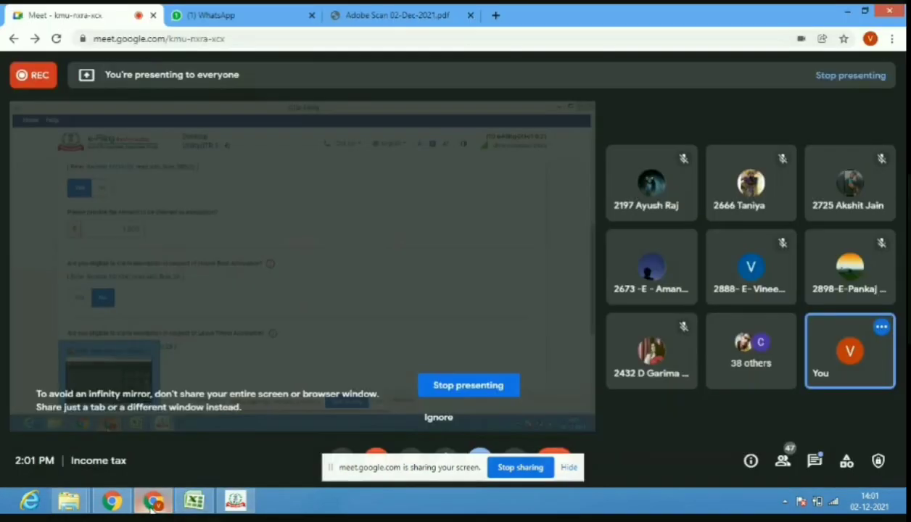
left_click(392, 14)
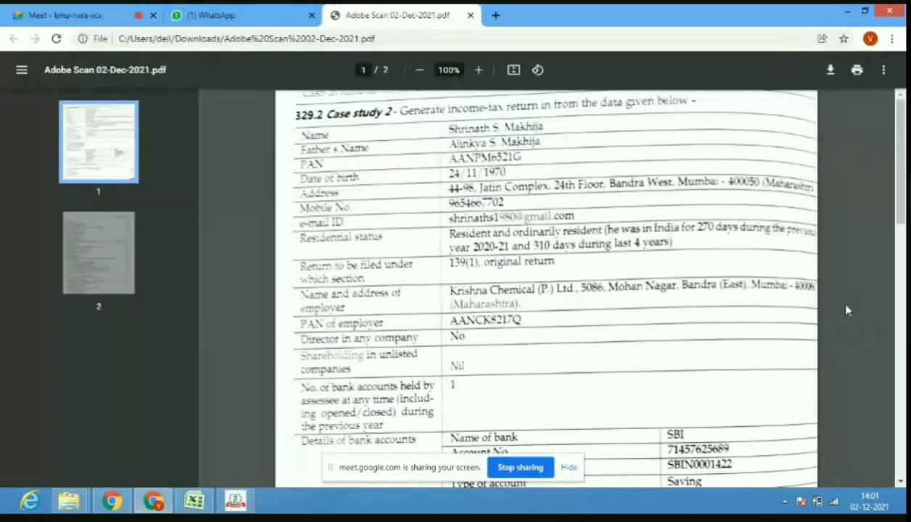
left_click_drag(901, 207, 901, 366)
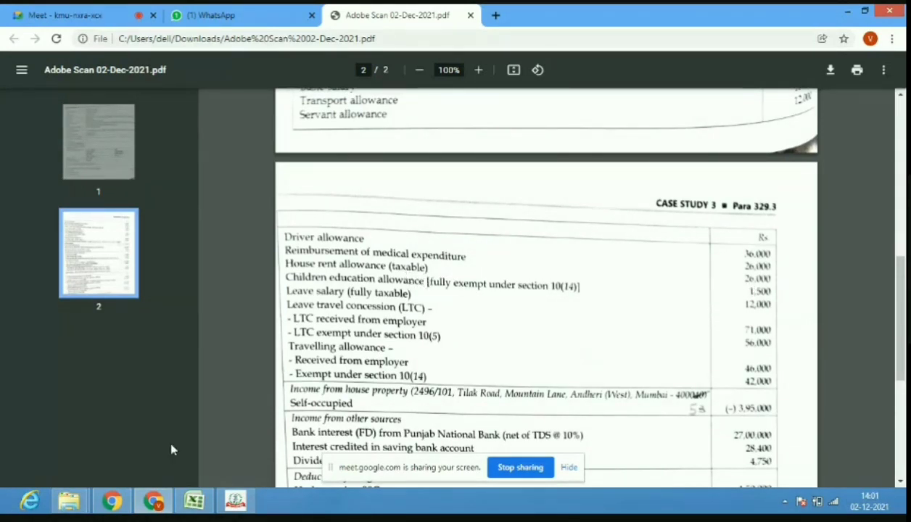
mouse_move(187, 493)
left_click(217, 428)
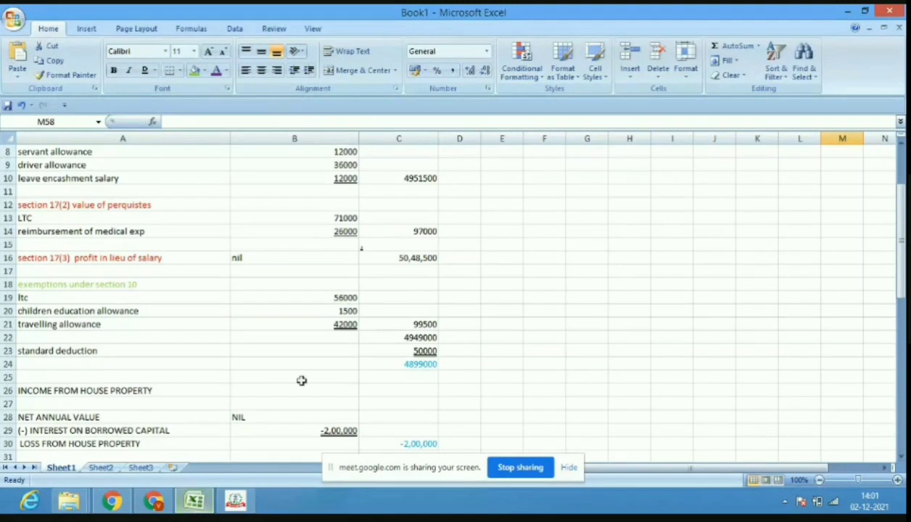
left_click(230, 501)
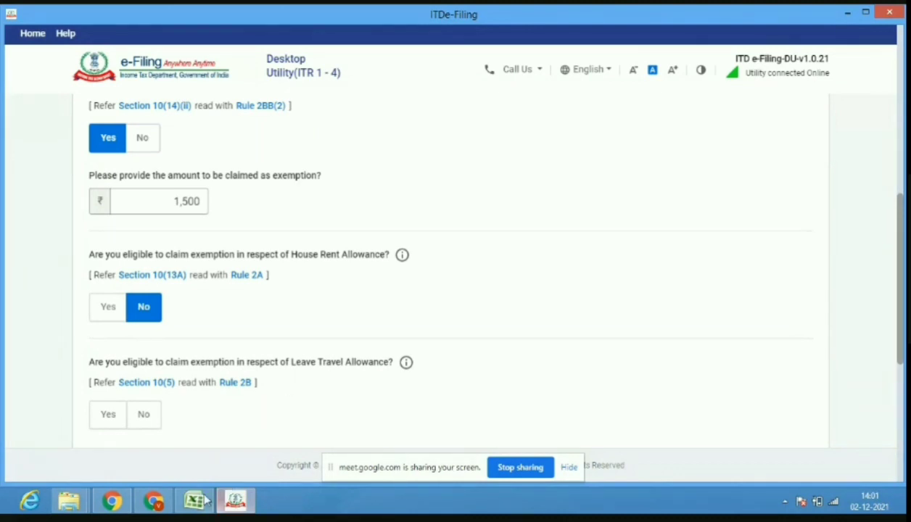
Claim 56000 as Leave Travel Allowance exemption under Section 10(5).
left_click(110, 419)
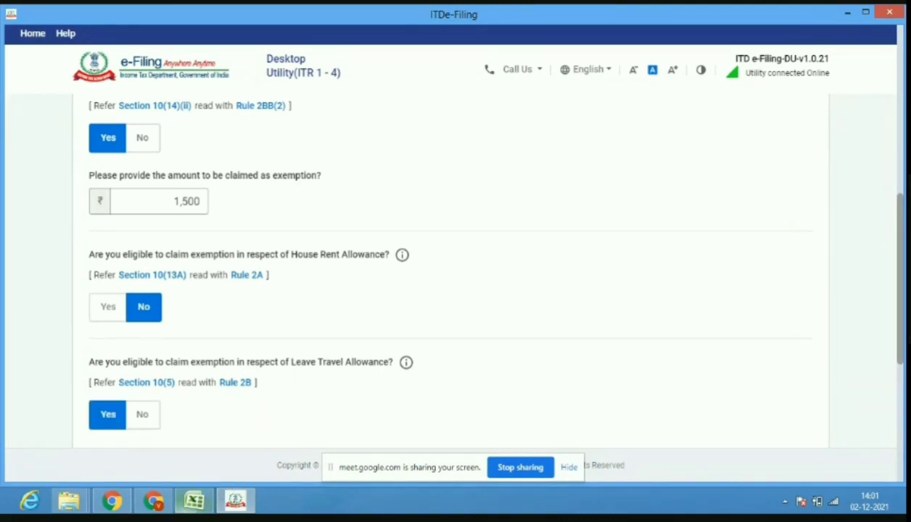
left_click(194, 501)
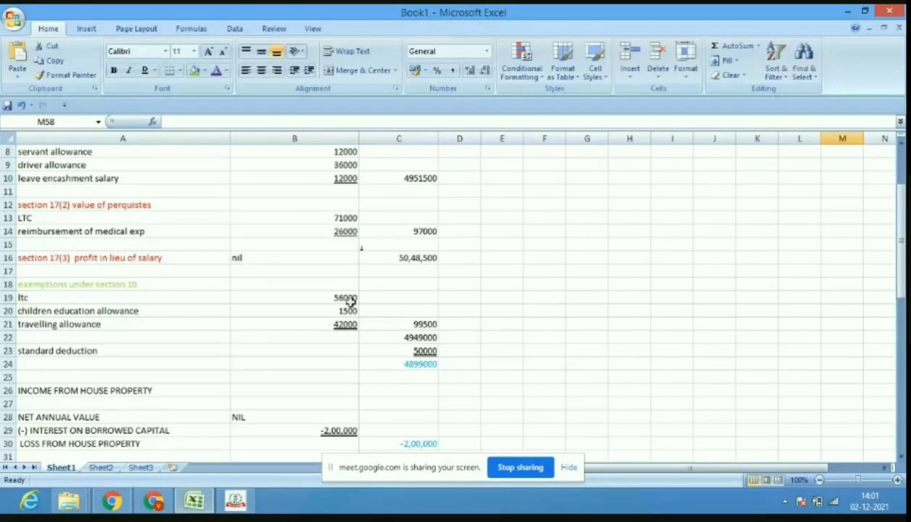
left_click(243, 505)
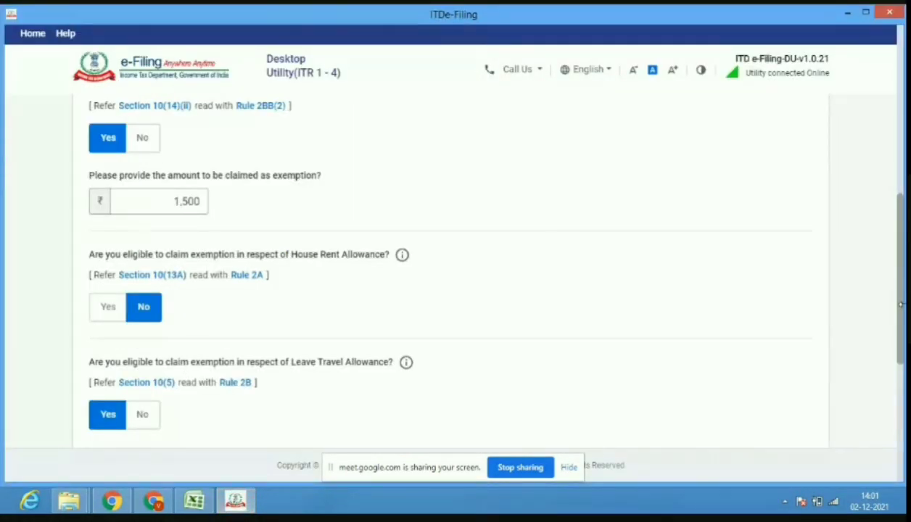
scroll(900, 317, "down", 3)
left_click(169, 280)
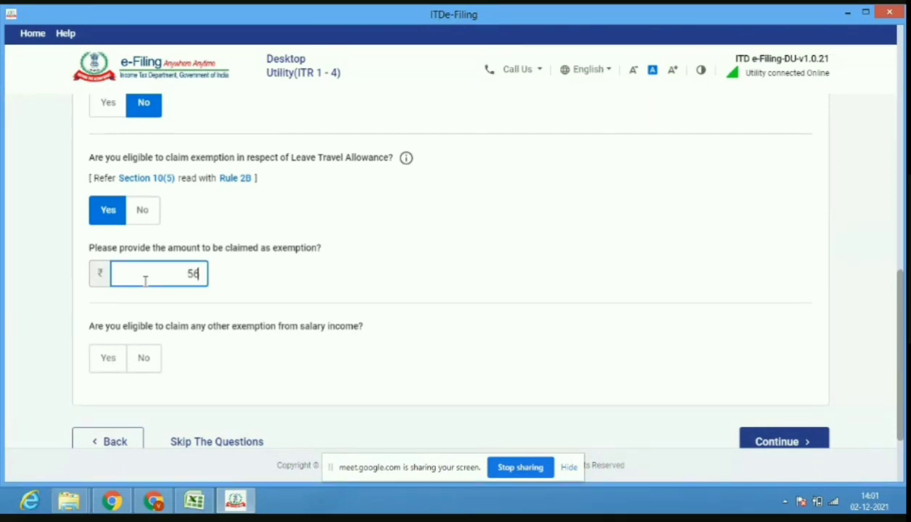
type("560000")
Answer No to other salary exemptions and continue to the Deduction questions.
left_click(194, 500)
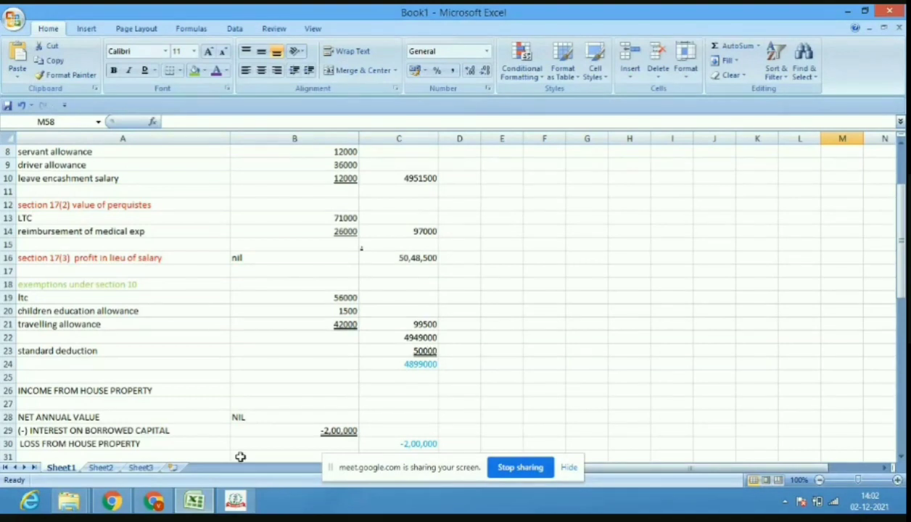
left_click(235, 502)
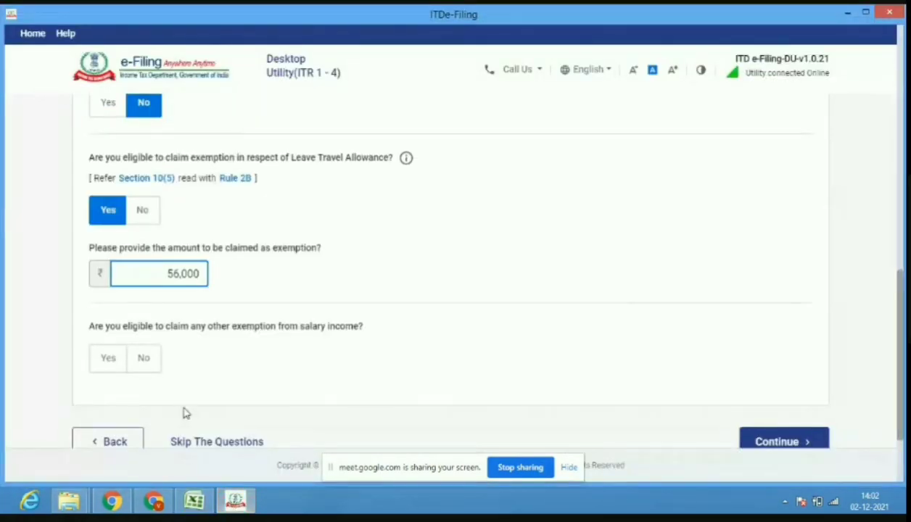
left_click(144, 358)
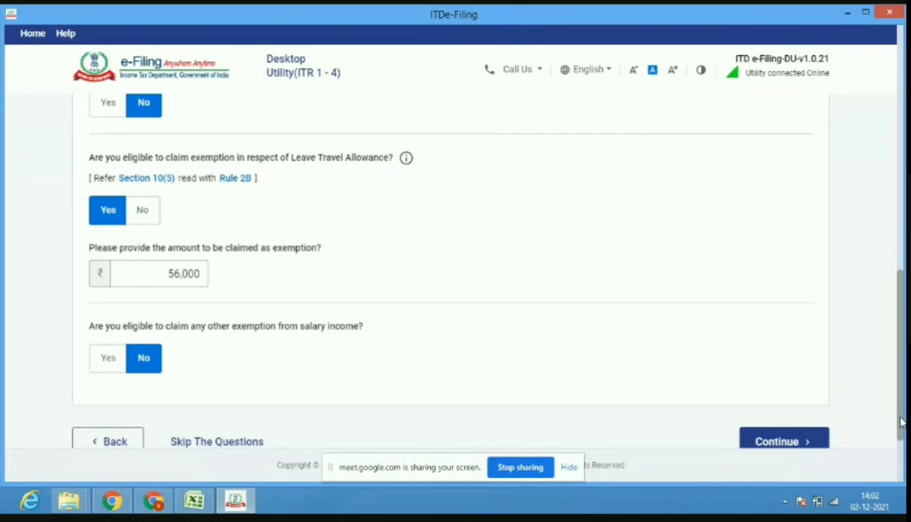
scroll(902, 423, "down", 3)
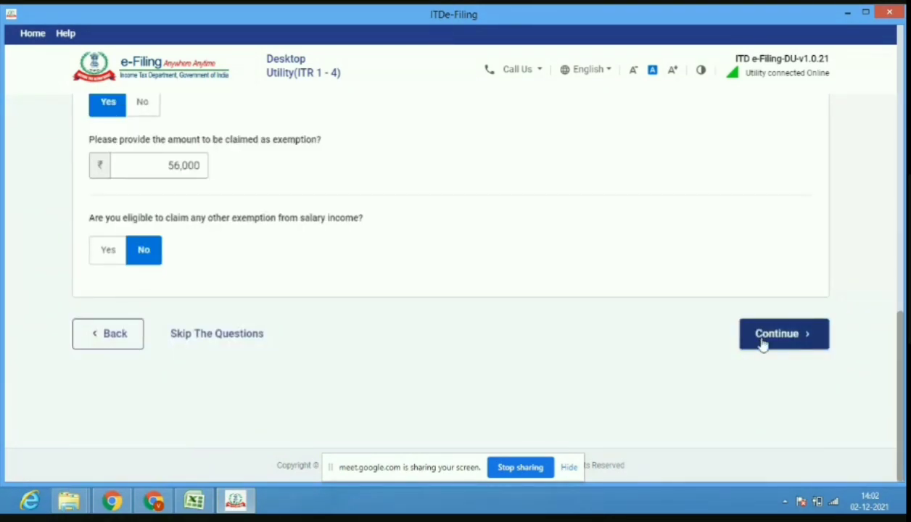
left_click(762, 344)
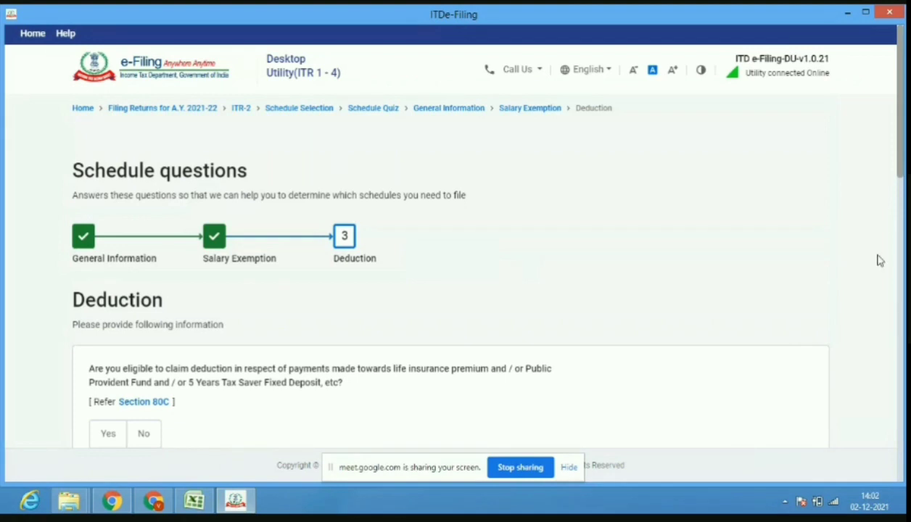
left_click_drag(900, 176, 900, 207)
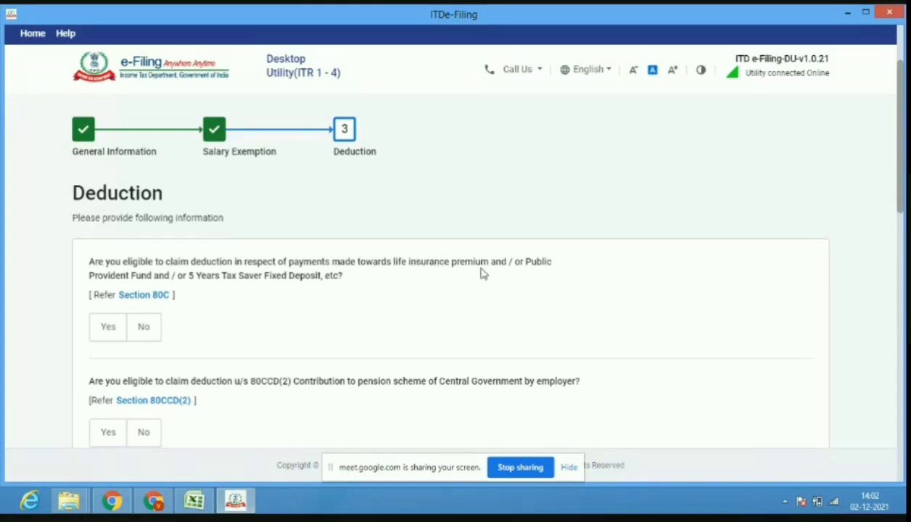
Claim 1,50,000 under Section 80C and answer No for 80CCD(2).
left_click(158, 508)
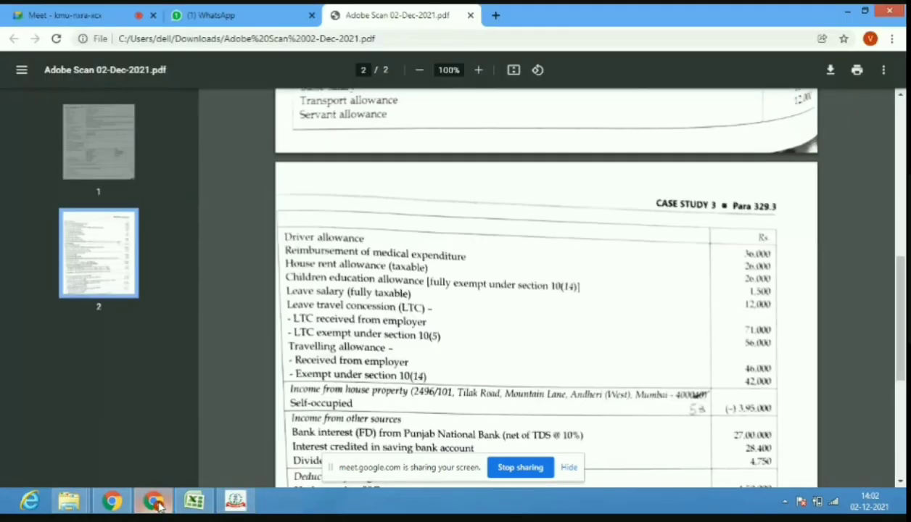
scroll(902, 312, "down", 4)
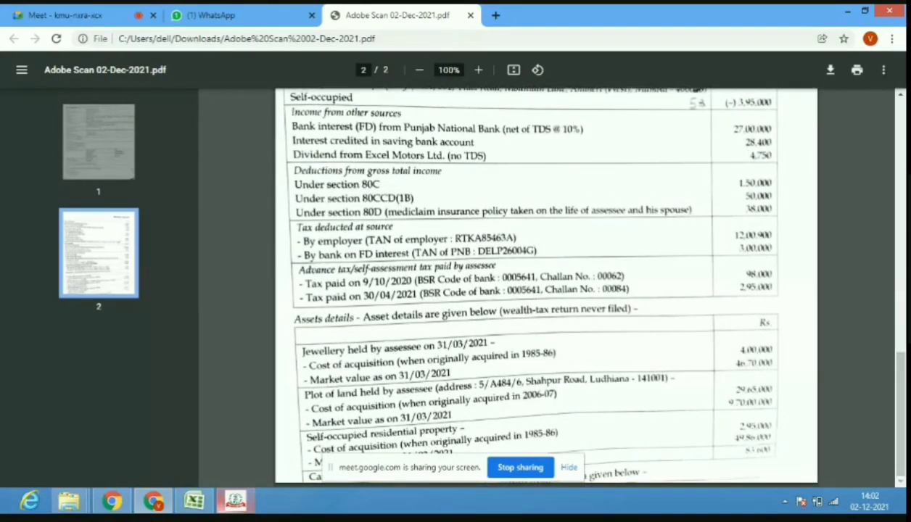
left_click(236, 501)
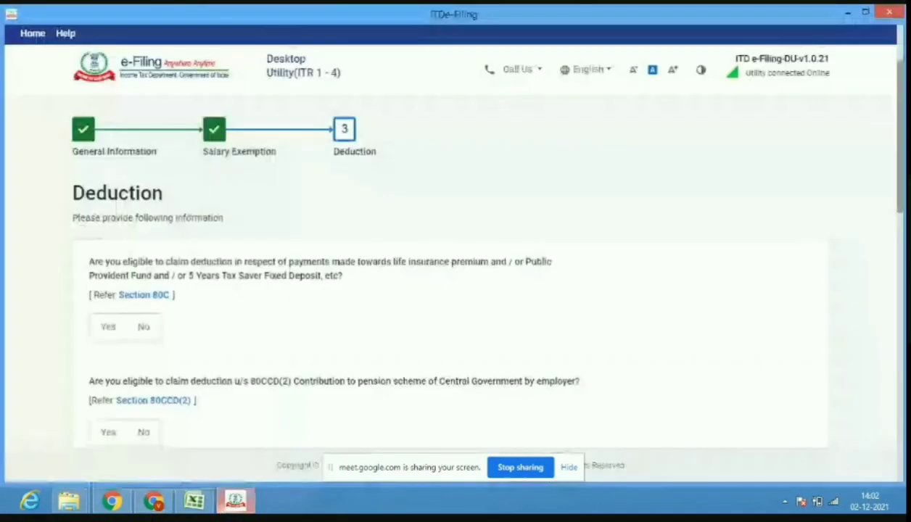
left_click(105, 327)
left_click(136, 393)
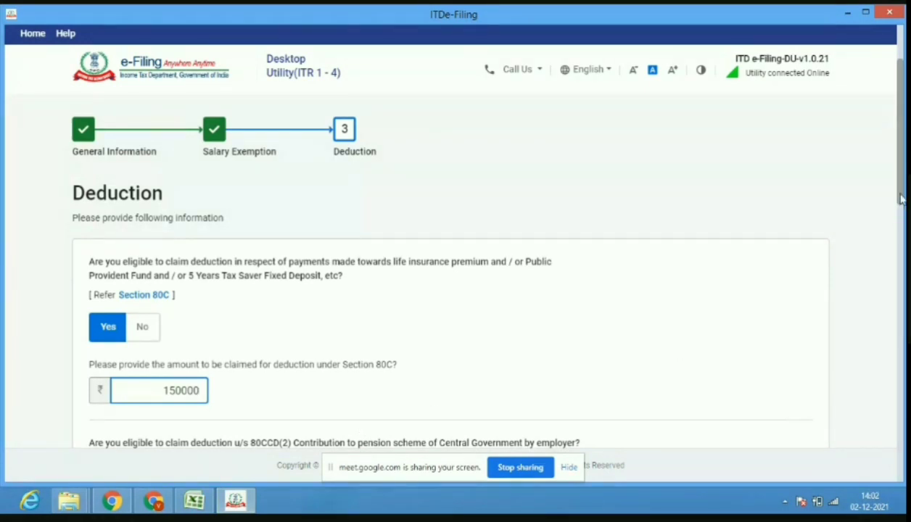
scroll(900, 197, "down", 2)
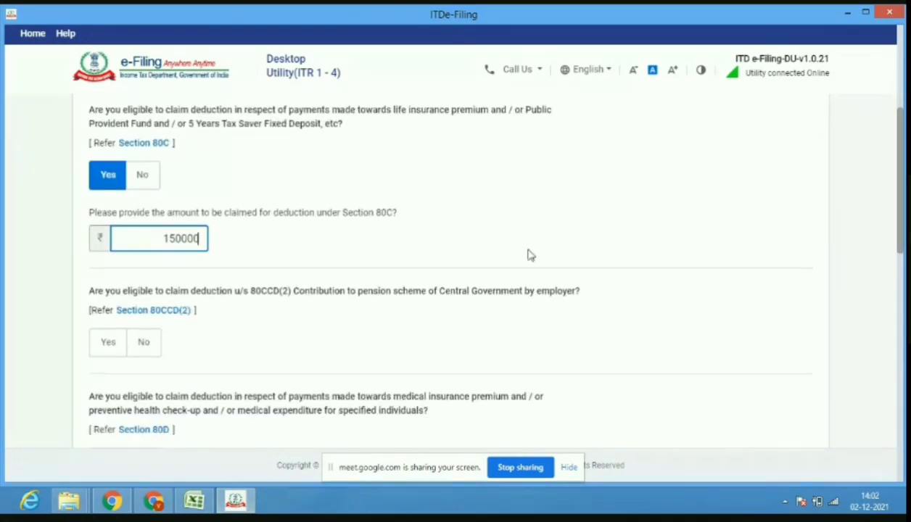
left_click(143, 356)
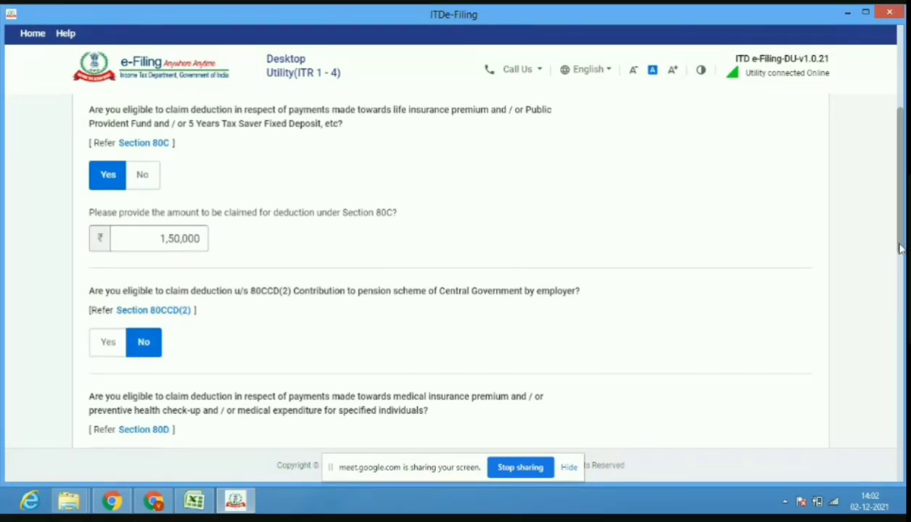
Answer Yes for Section 80D and No for 80E, 80G and 80GG.
scroll(885, 250, "down", 2)
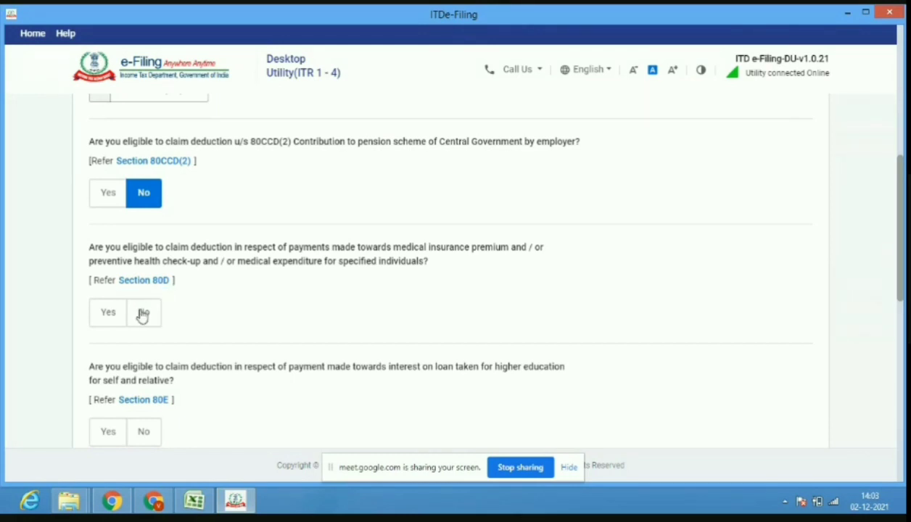
left_click(114, 323)
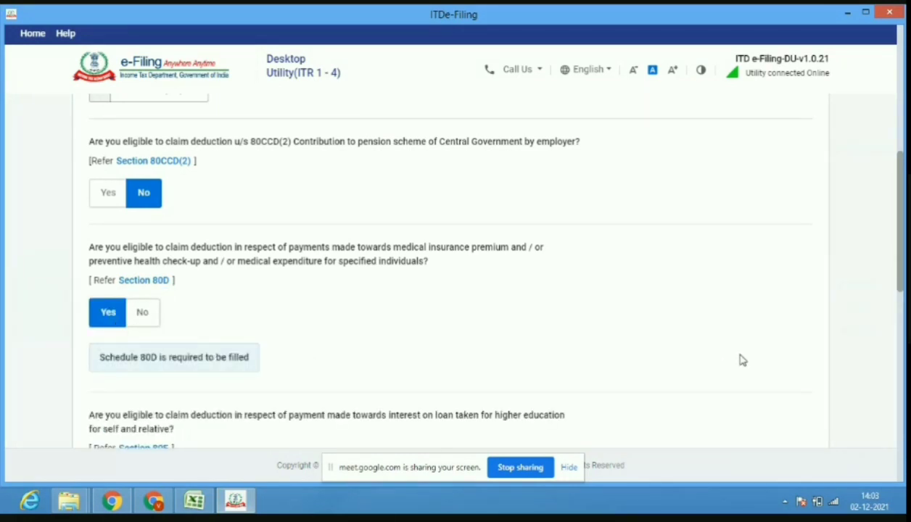
left_click_drag(902, 285, 903, 330)
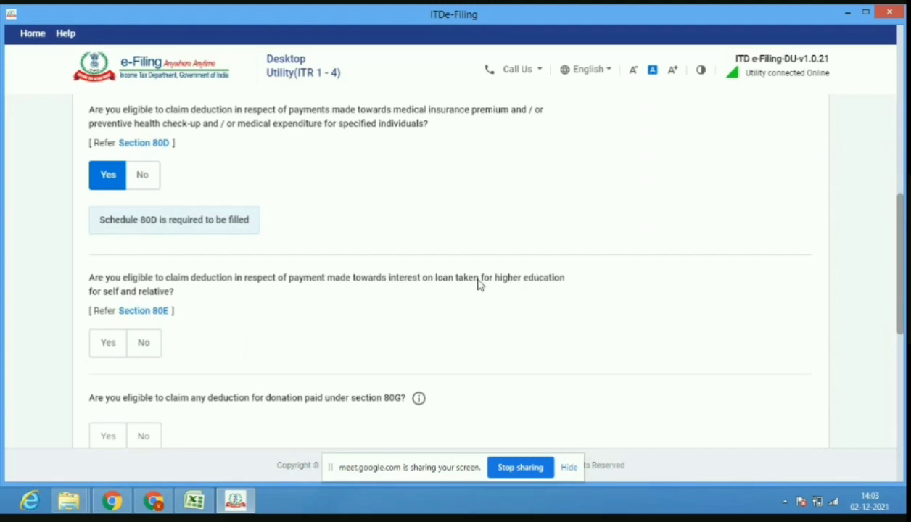
left_click(149, 351)
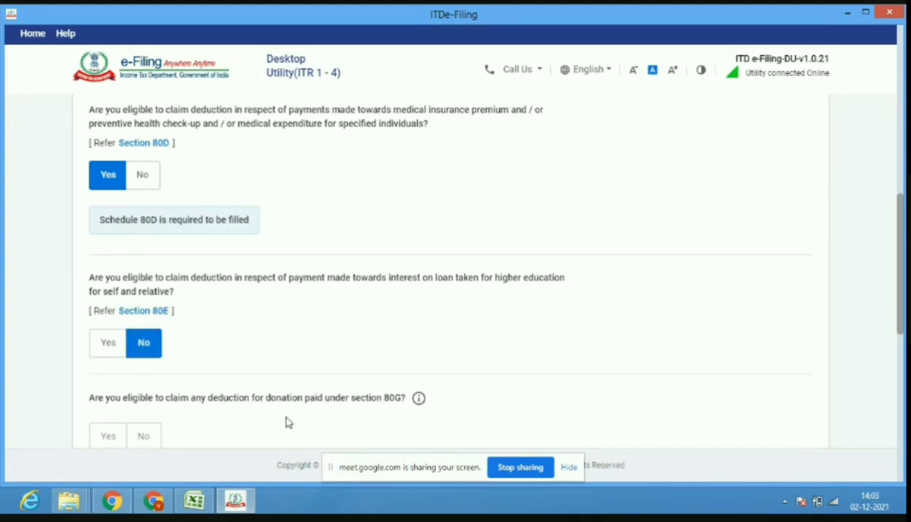
left_click(146, 437)
left_click_drag(902, 320, 904, 378)
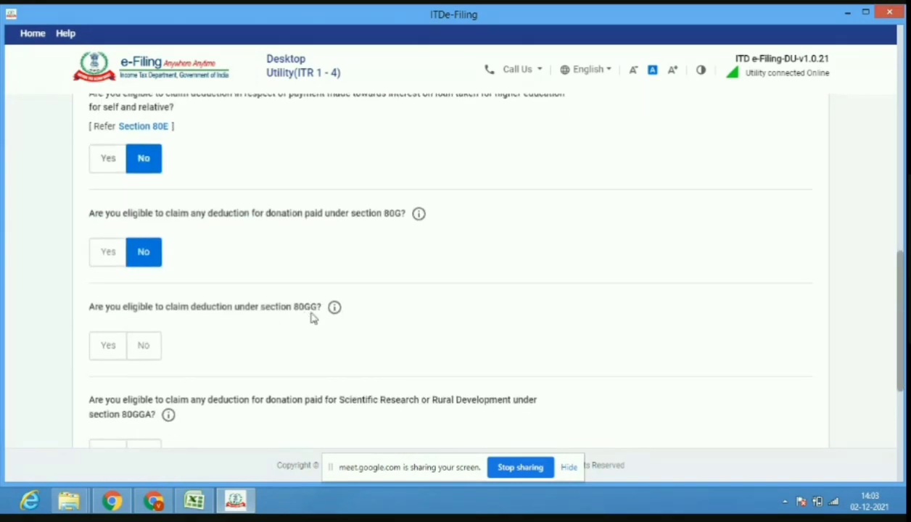
left_click(153, 355)
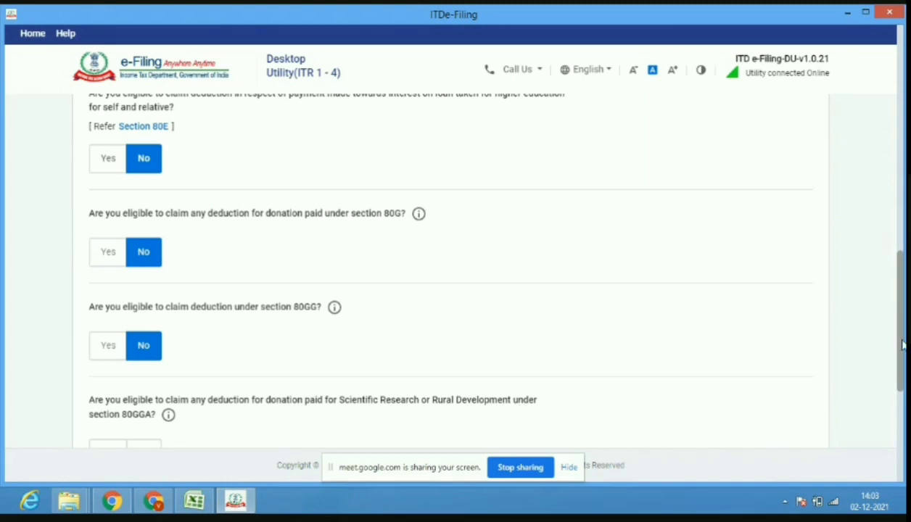
left_click_drag(903, 346, 901, 405)
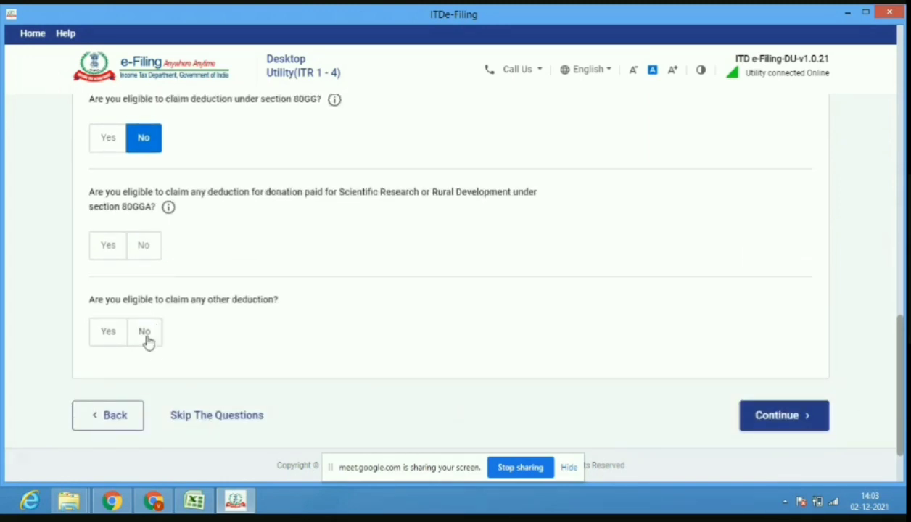
Answer No for 80GGA; claim 50000 under 80CCD(1B) and 10000 under 80TTA.
left_click(146, 262)
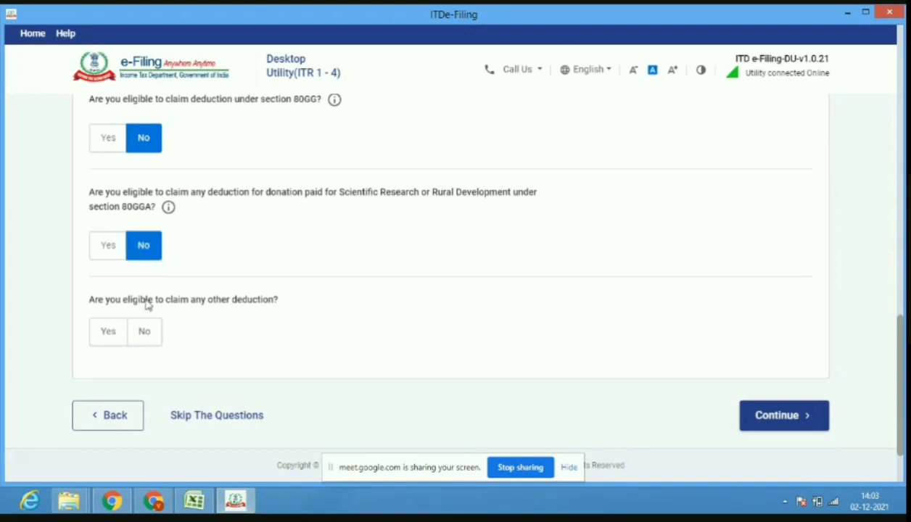
left_click(108, 332)
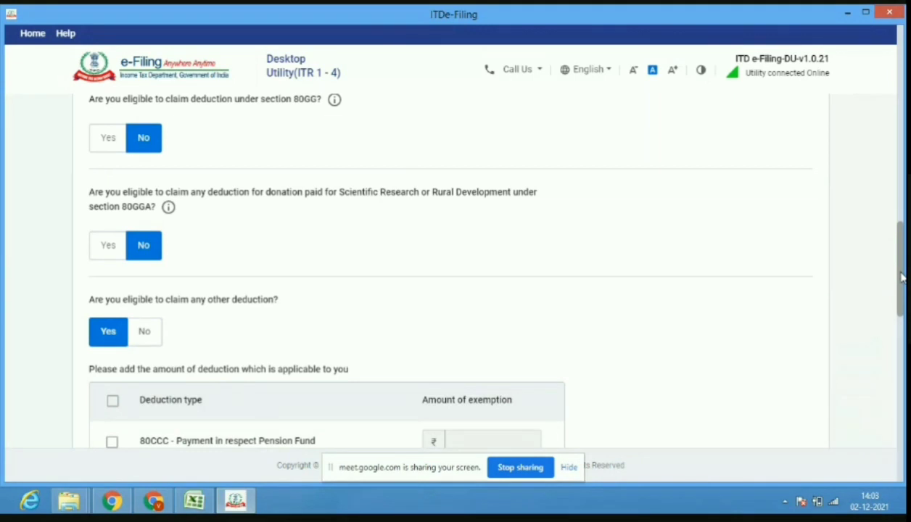
scroll(903, 277, "down", 3)
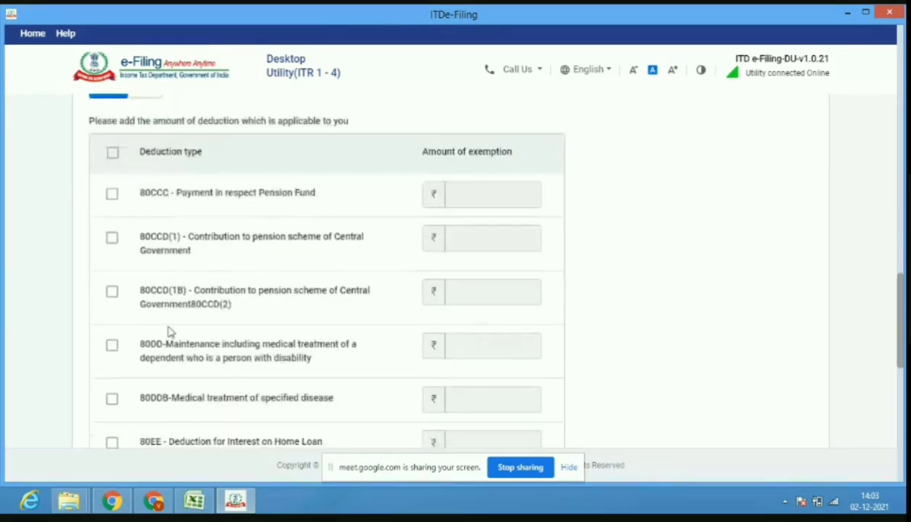
left_click(112, 292)
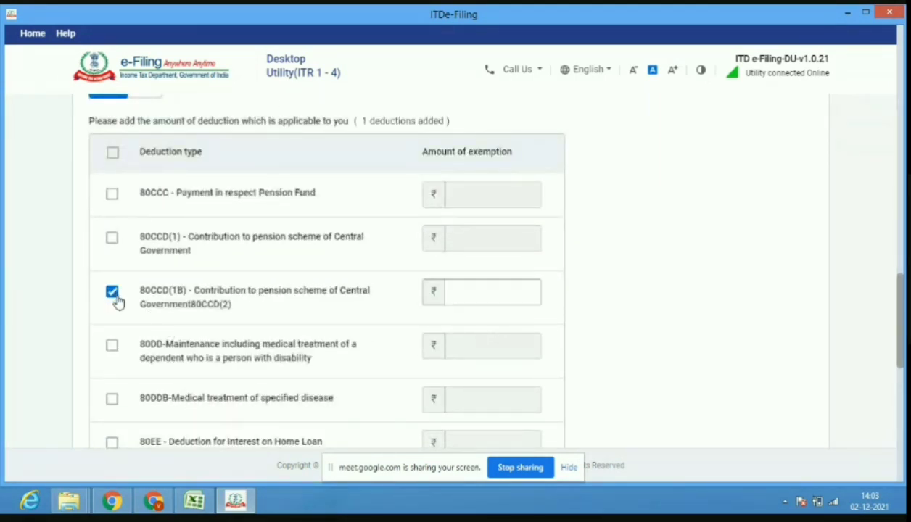
left_click(471, 298)
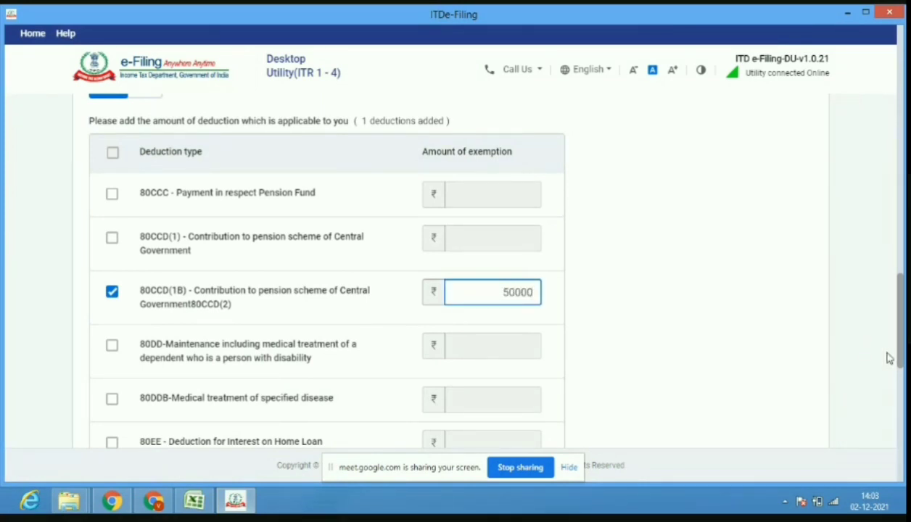
left_click_drag(899, 357, 900, 423)
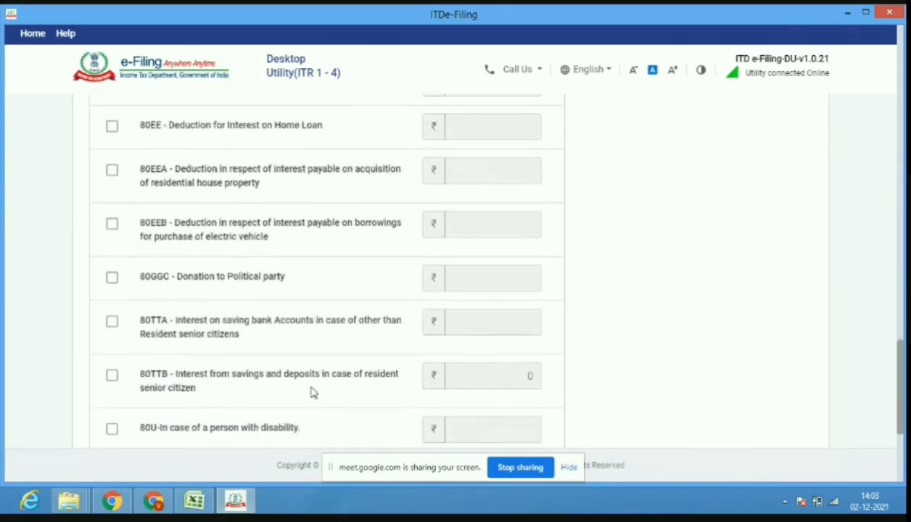
left_click(112, 324)
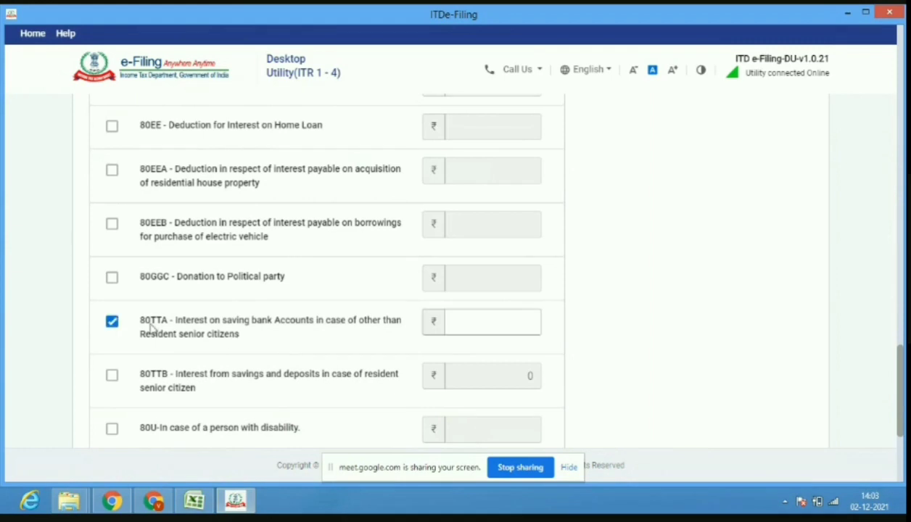
left_click(485, 324)
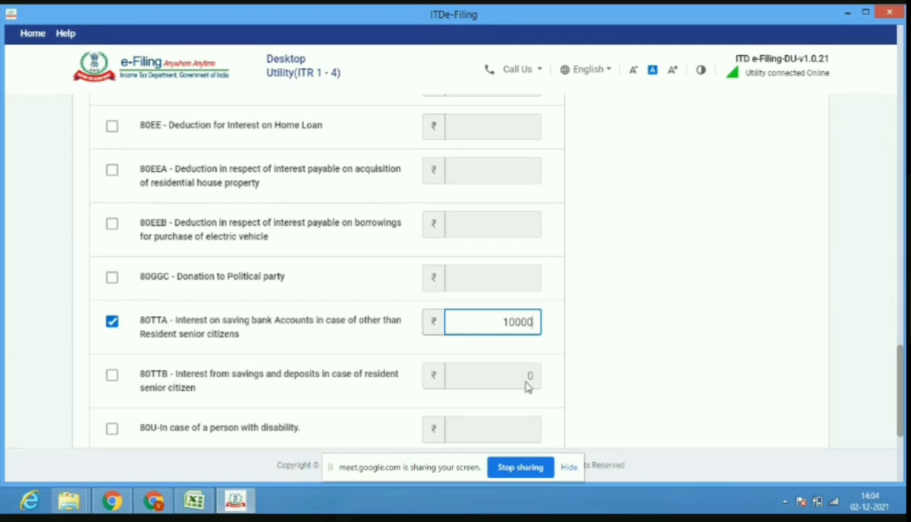
left_click_drag(903, 365, 904, 395)
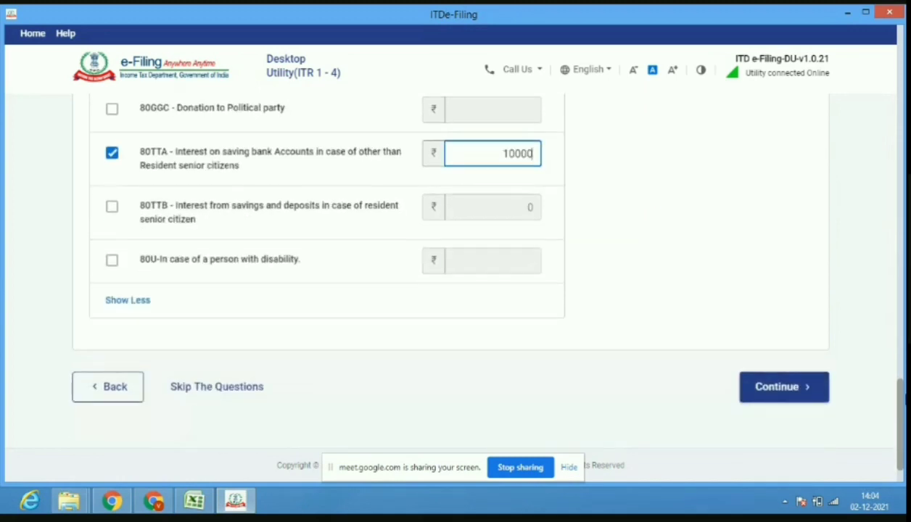
Submit the deduction answers and acknowledge the pre-filled return notice to reach the Schedules Summary.
left_click(781, 388)
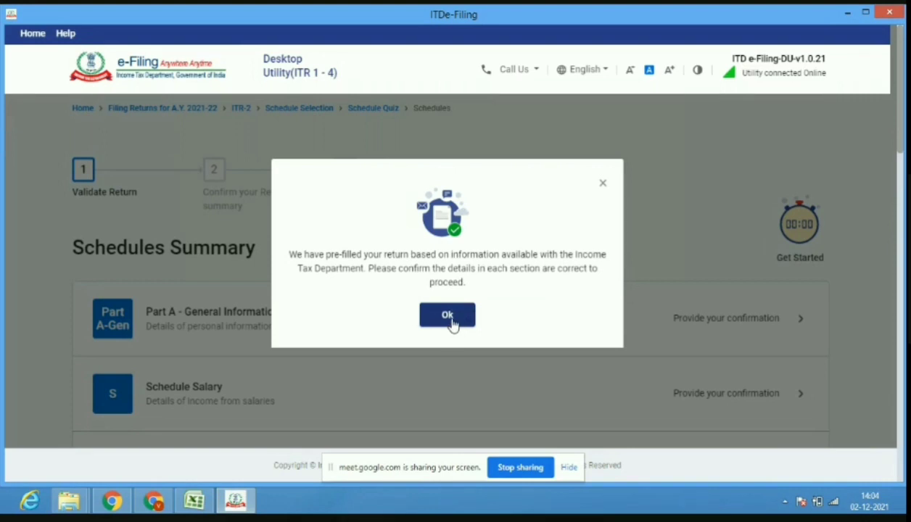
left_click(448, 317)
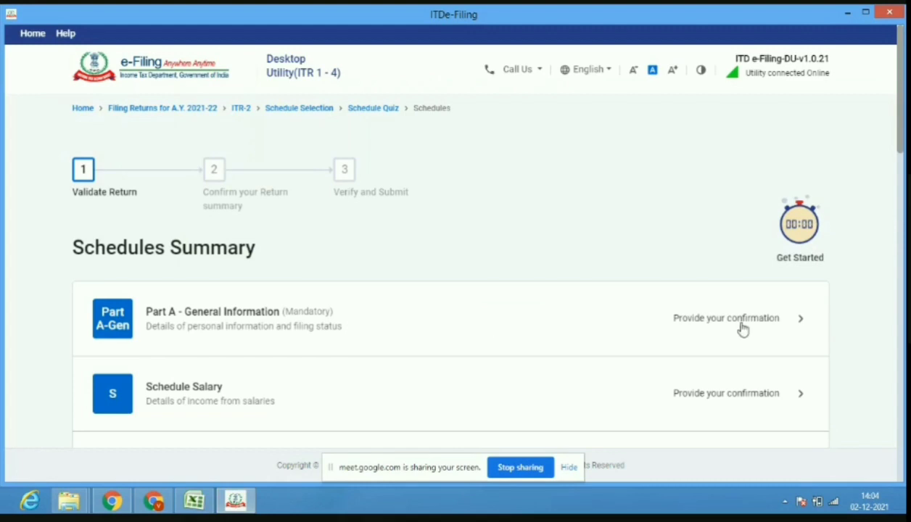
In Part A General Information, enter a placeholder Aadhaar Enrolment ID and save it.
left_click(645, 334)
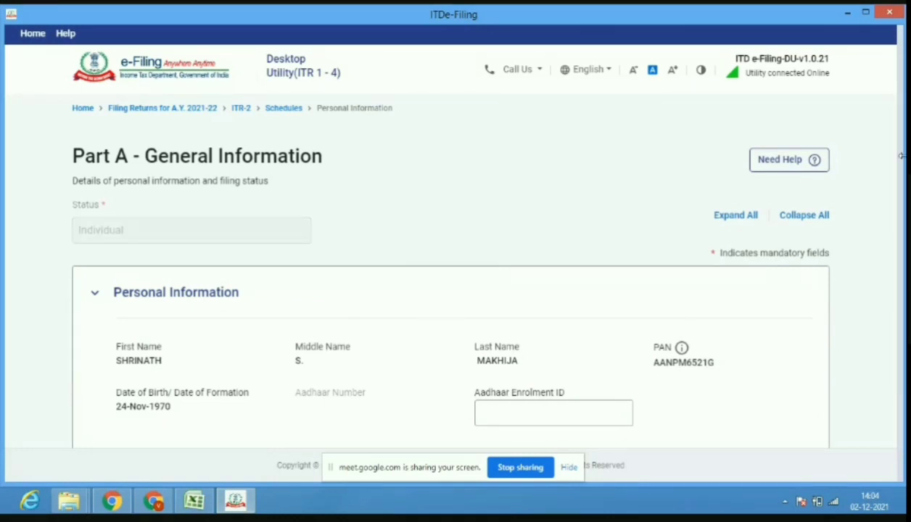
scroll(904, 172, "down", 2)
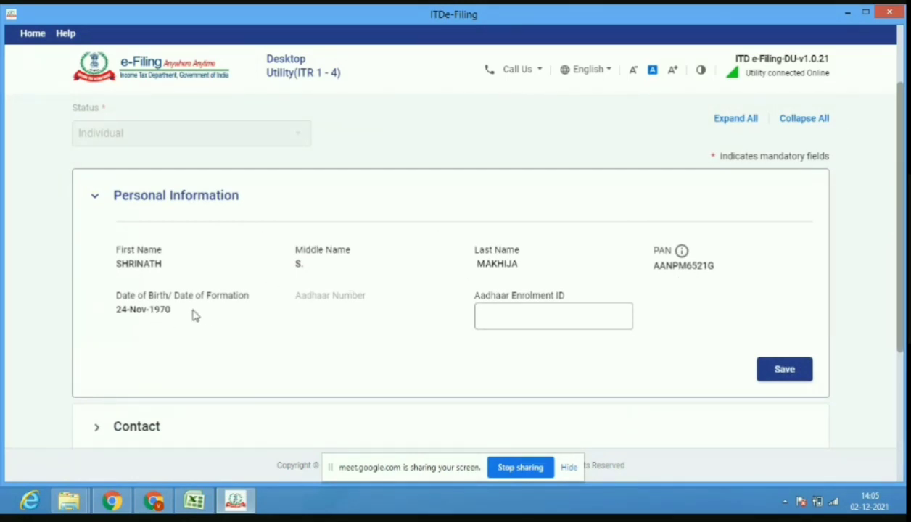
left_click(506, 322)
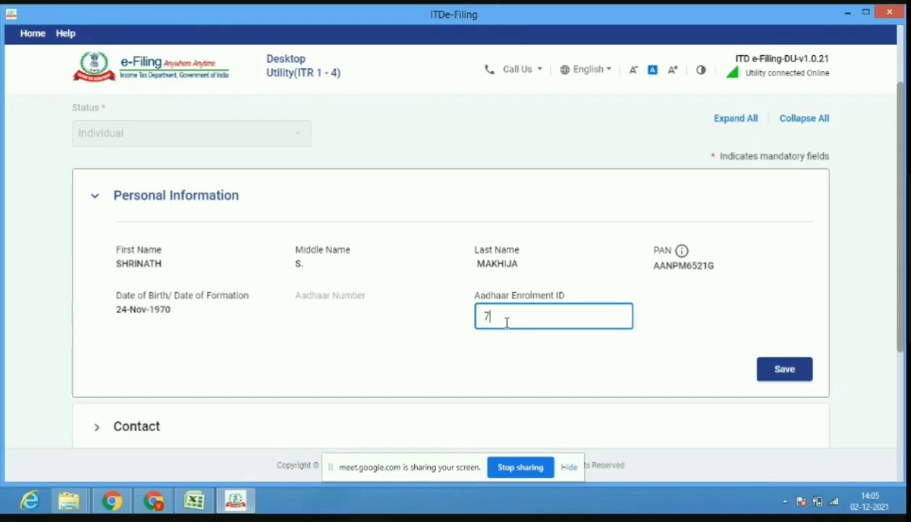
type("777777777777777777777")
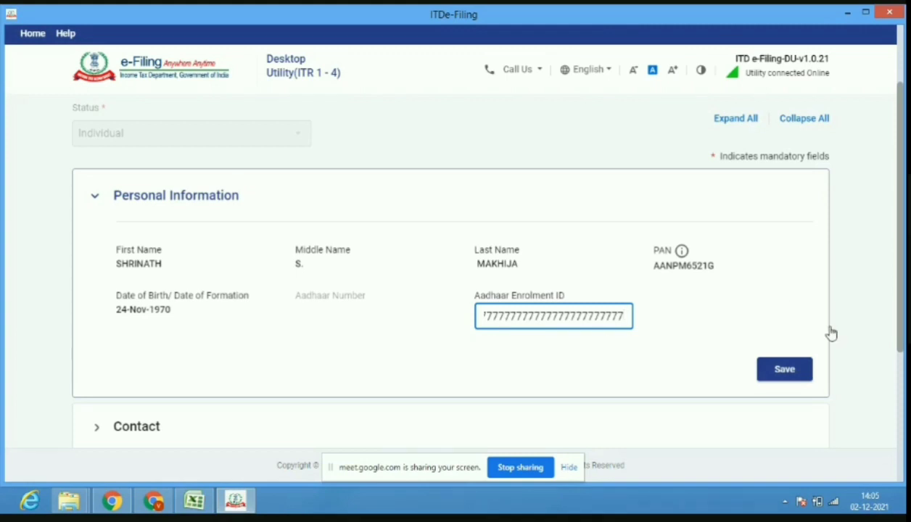
left_click(813, 376)
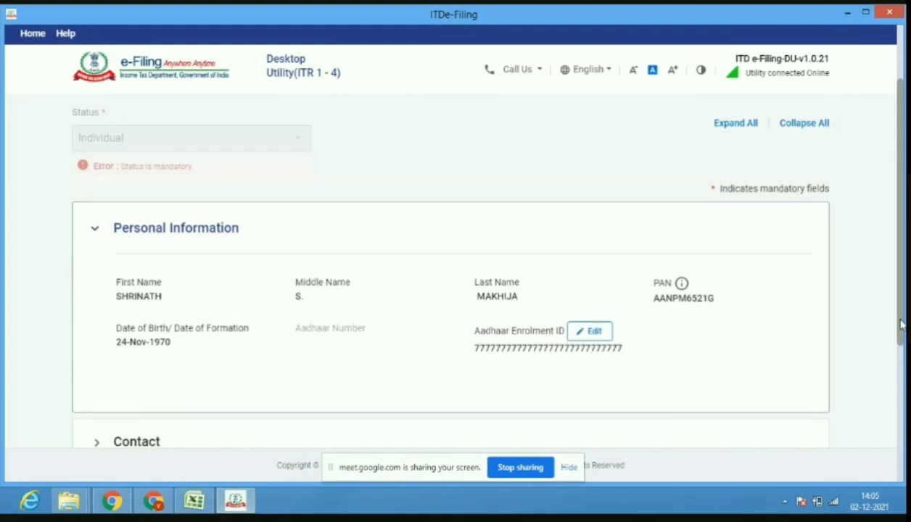
left_click_drag(899, 319, 900, 386)
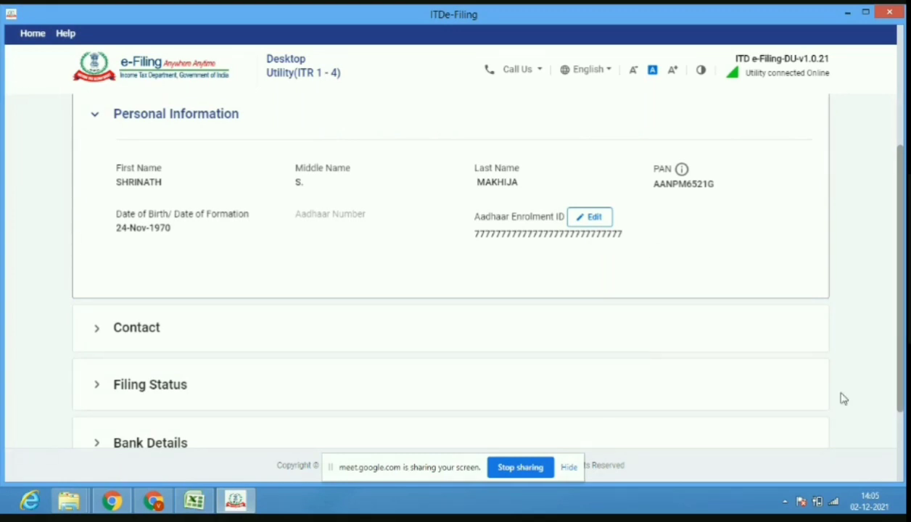
Expand the Contact section and open Edit Contact with the existing mobile numbers and e-mails.
left_click(717, 345)
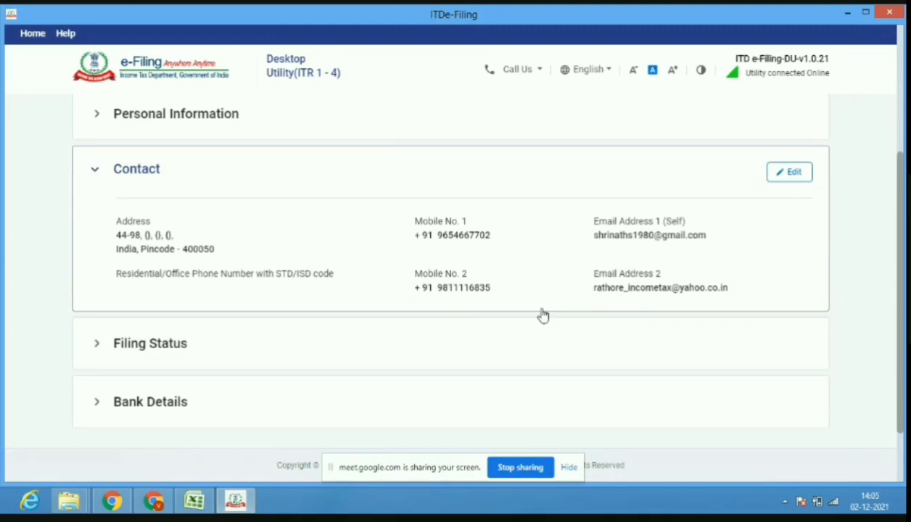
scroll(902, 408, "down", 2)
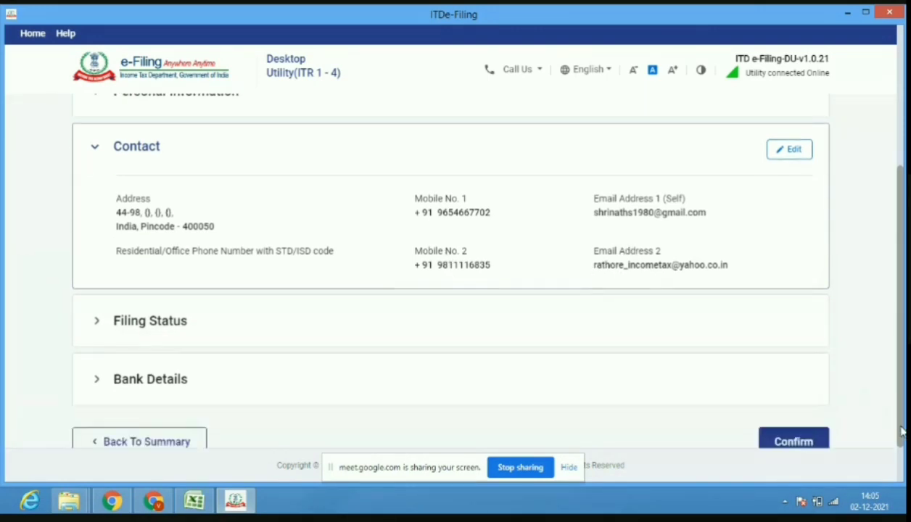
scroll(902, 408, "up", 2)
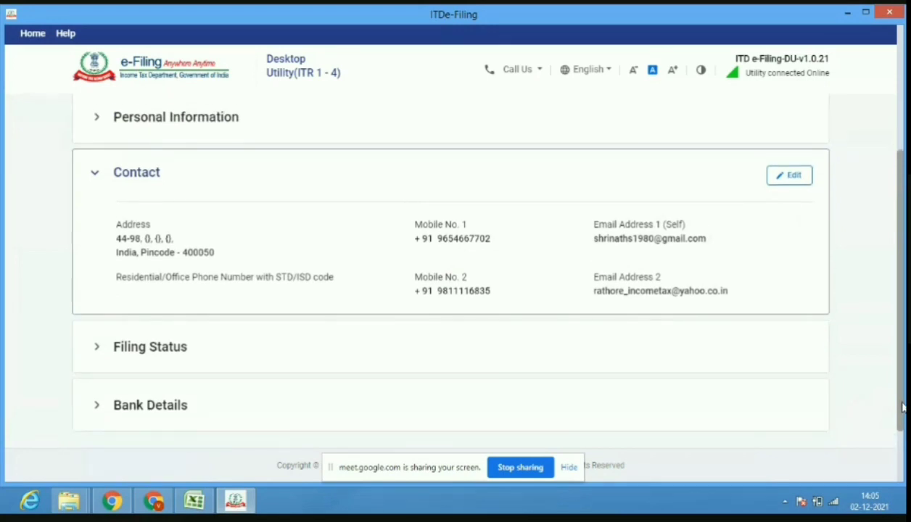
left_click_drag(901, 408, 902, 411)
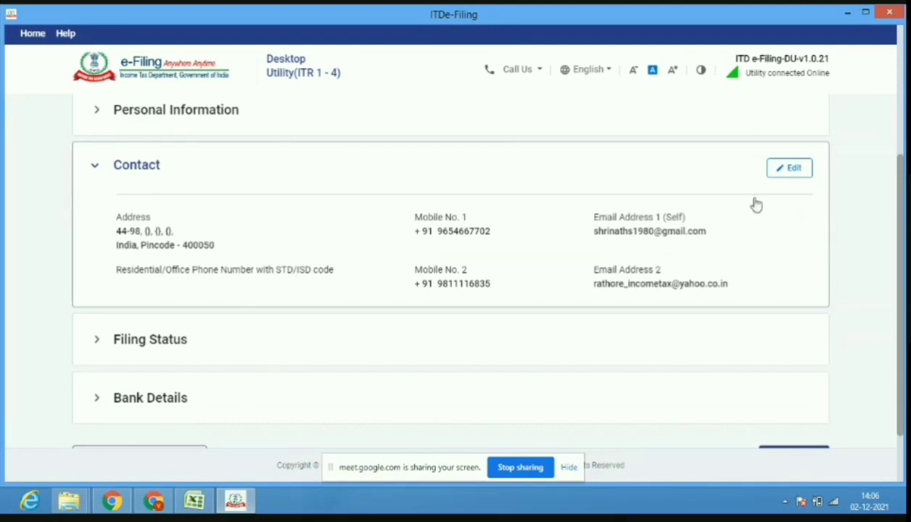
left_click(795, 179)
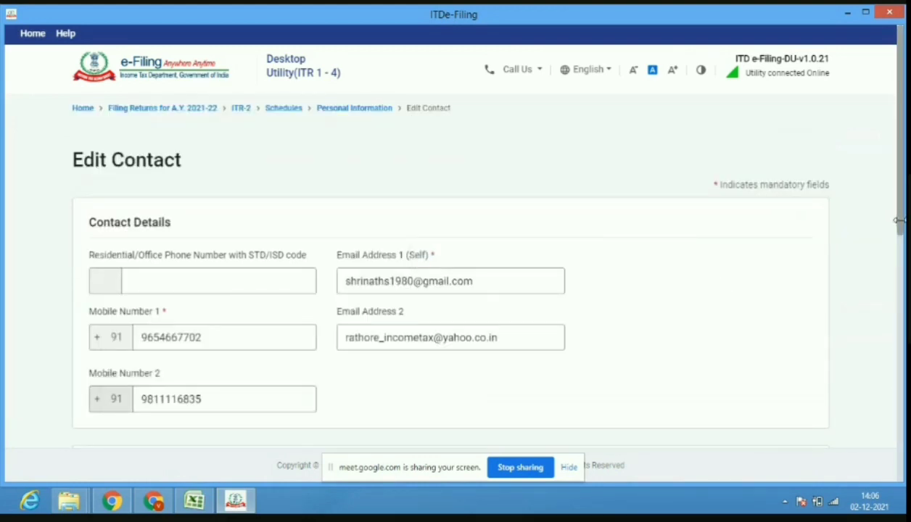
Admit the waiting participant to the video call and return to the e-Filing utility.
left_click(153, 500)
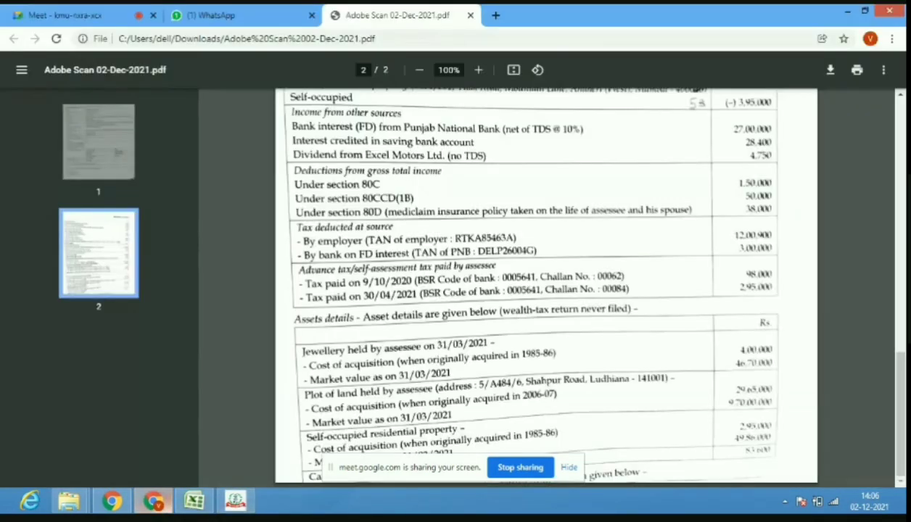
left_click(66, 15)
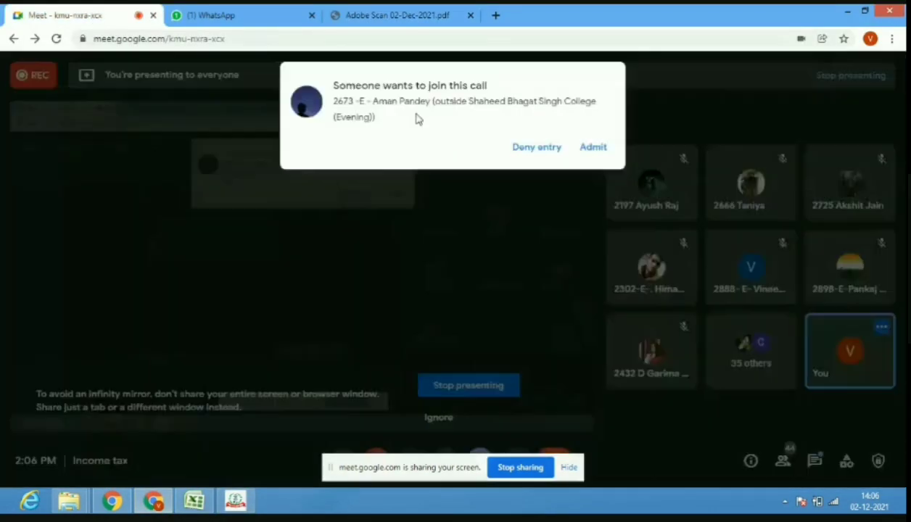
left_click(592, 147)
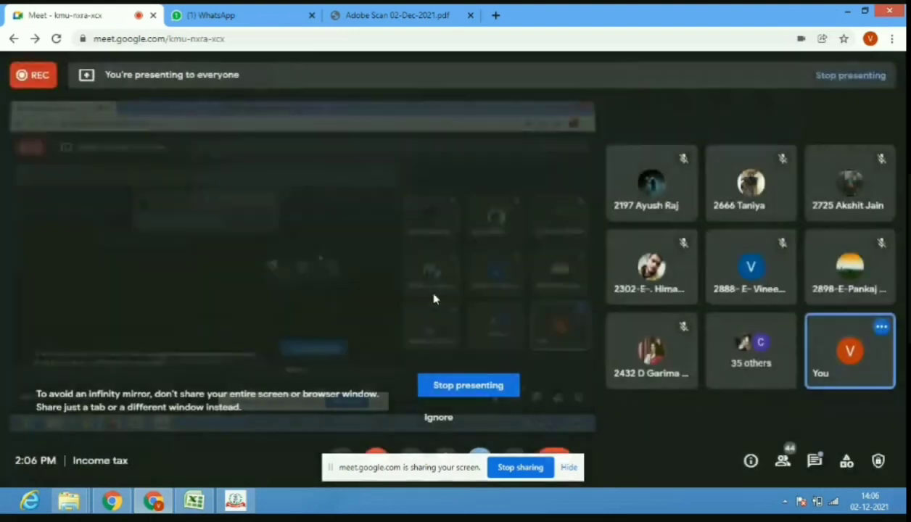
left_click(245, 499)
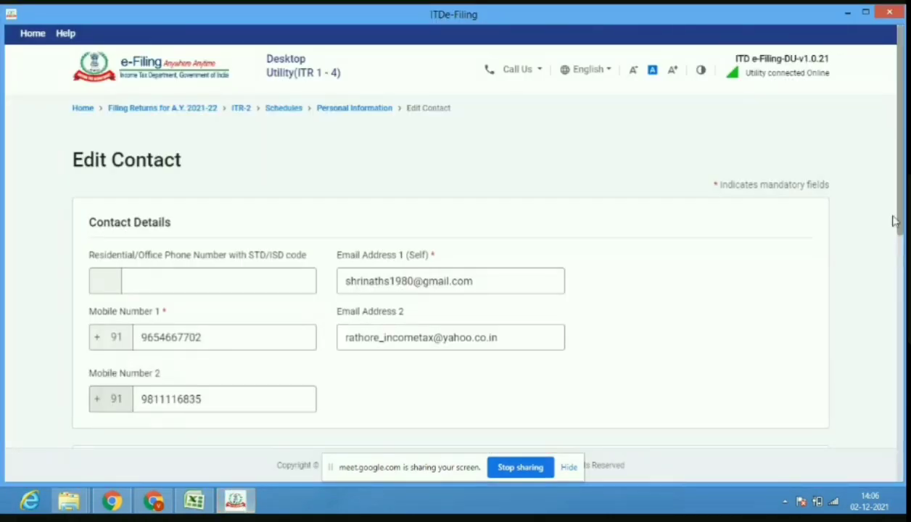
Enter JATIN COMPLEX as the premises name from the case study and save the address.
left_click_drag(897, 219, 900, 369)
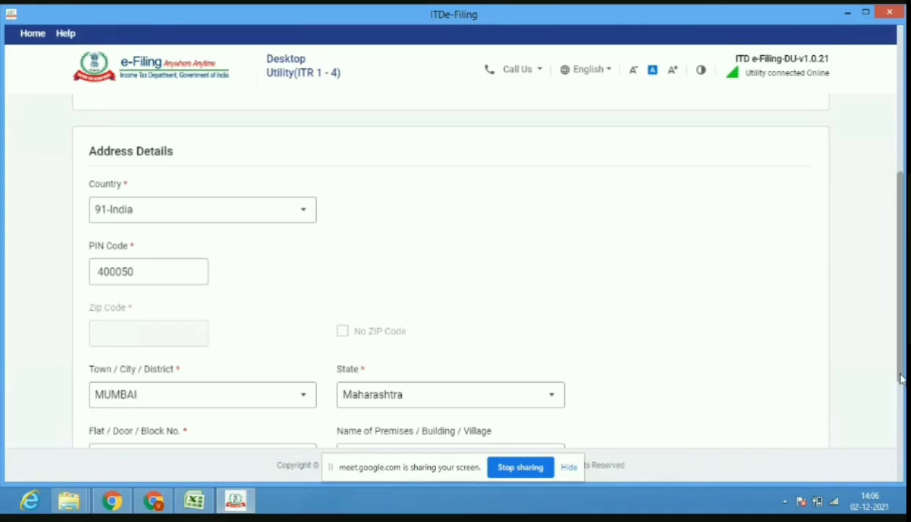
left_click_drag(902, 379, 904, 440)
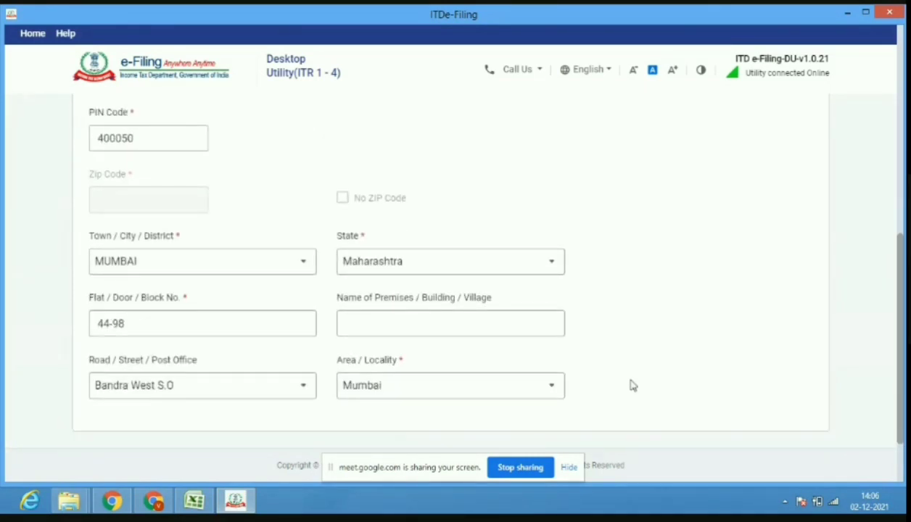
left_click(414, 322)
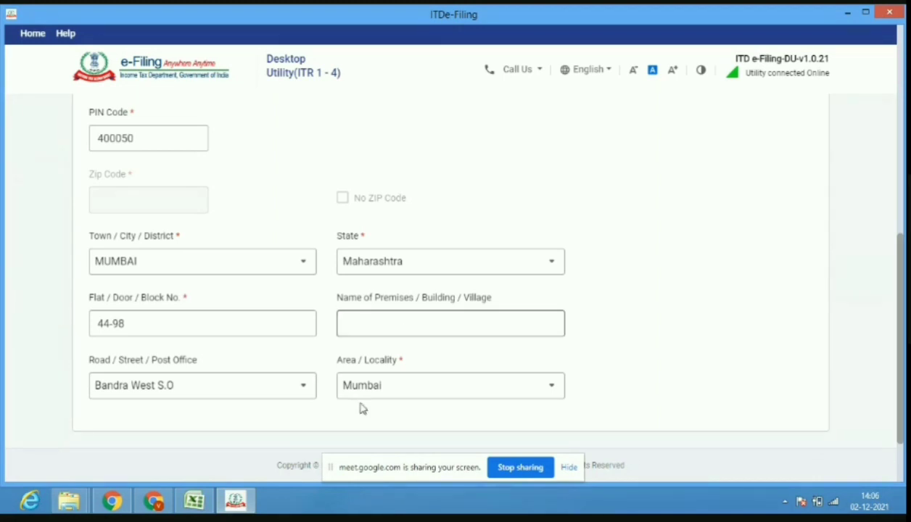
left_click(153, 501)
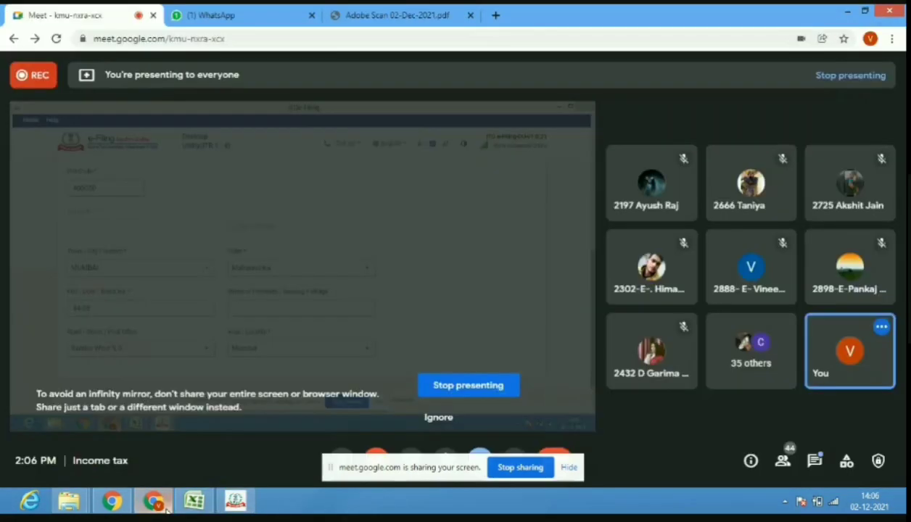
left_click(429, 12)
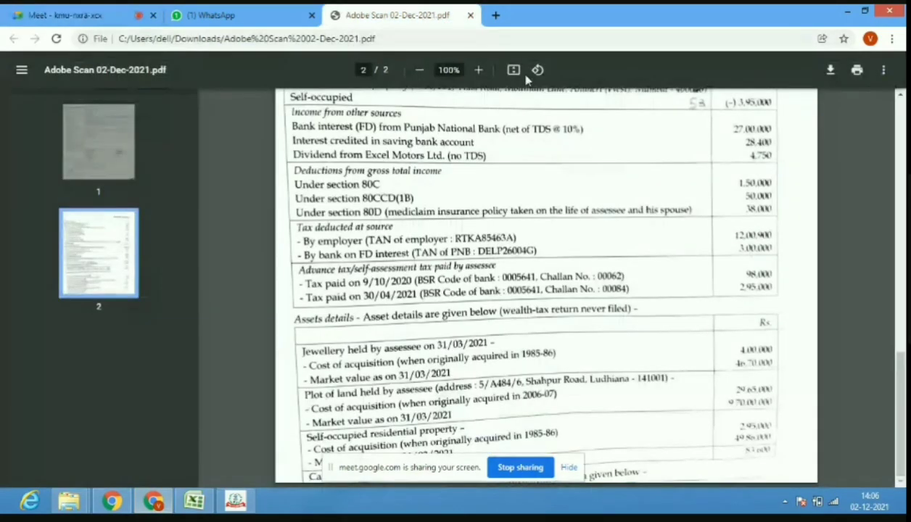
left_click_drag(901, 406, 903, 178)
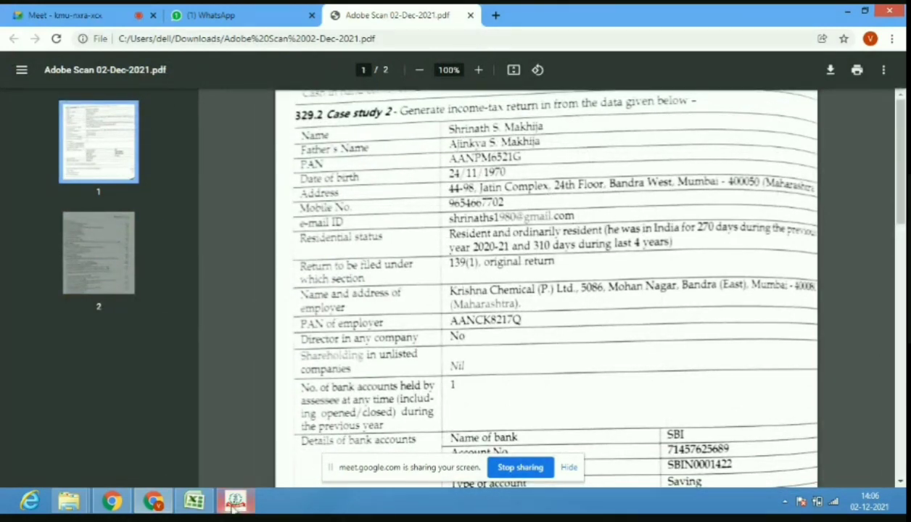
mouse_move(234, 506)
left_click(226, 469)
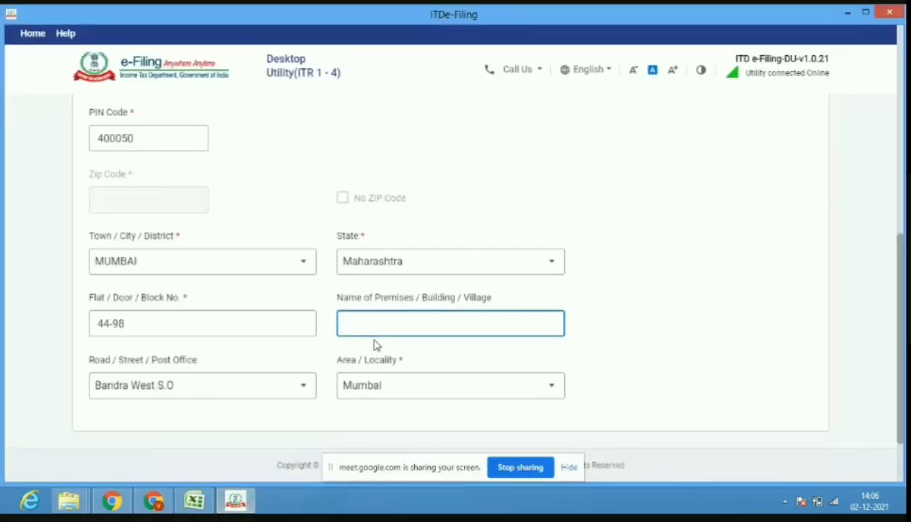
type("JATIN COMPLEX")
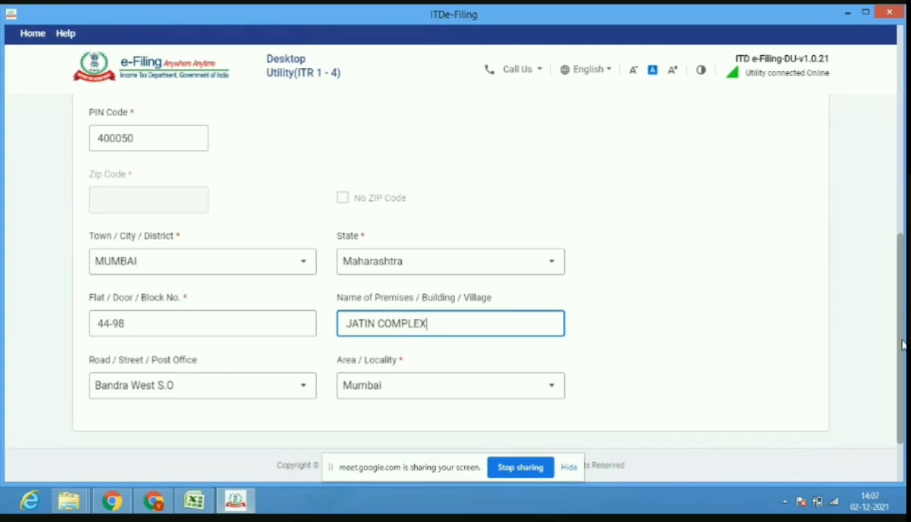
scroll(902, 346, "down", 2)
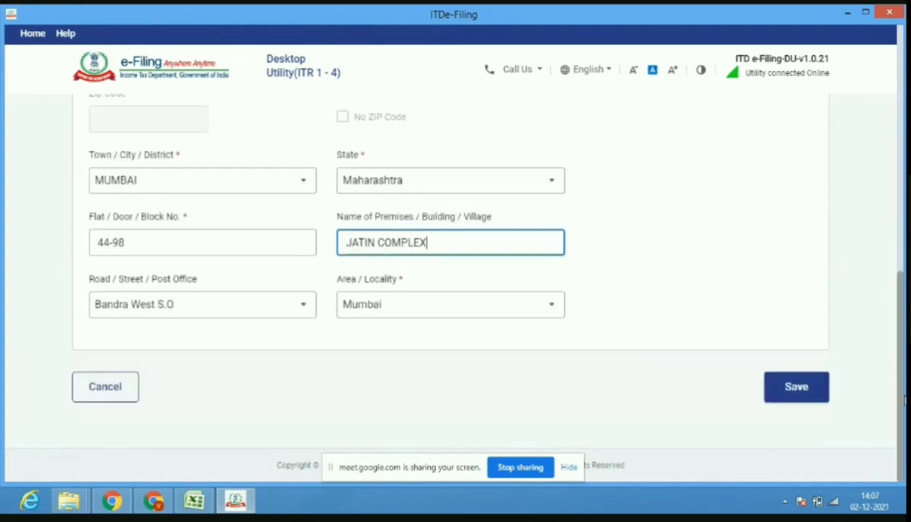
left_click(805, 400)
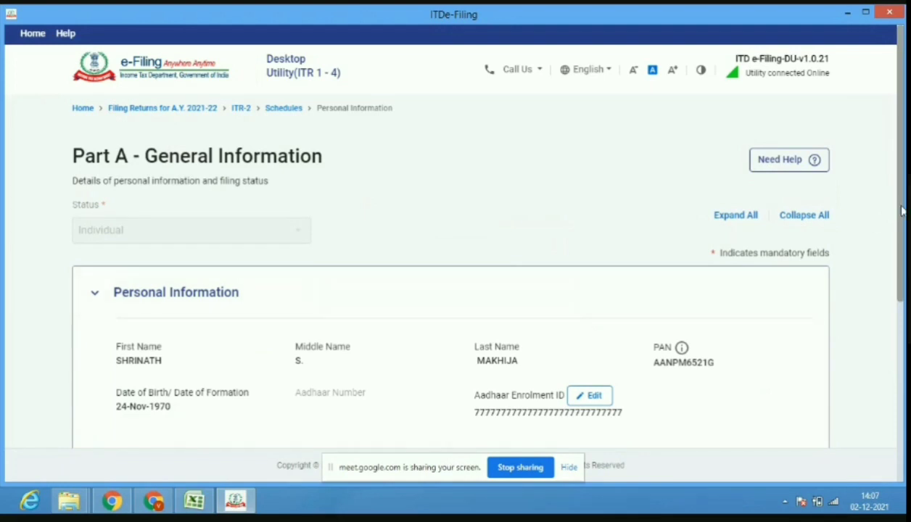
Expand Filing Status, scroll to Residential Status in India, and check the case study PDF.
scroll(904, 232, "down", 3)
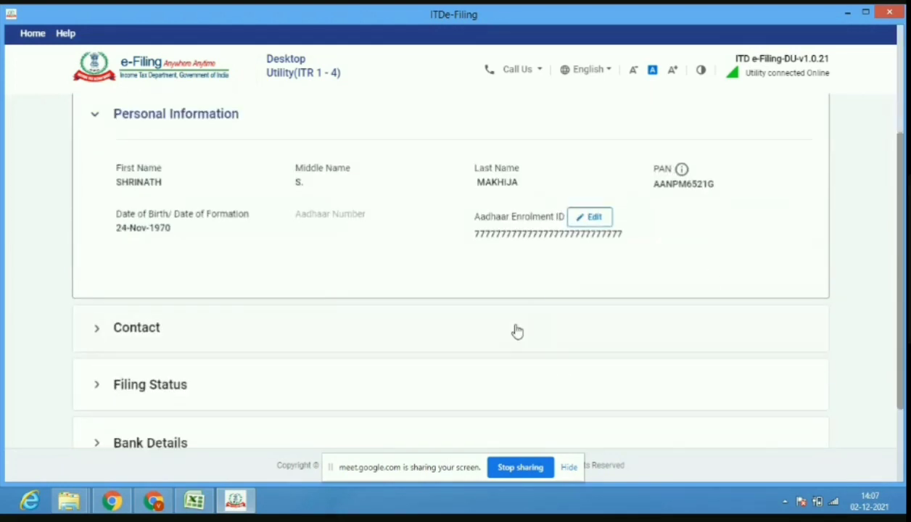
left_click(516, 331)
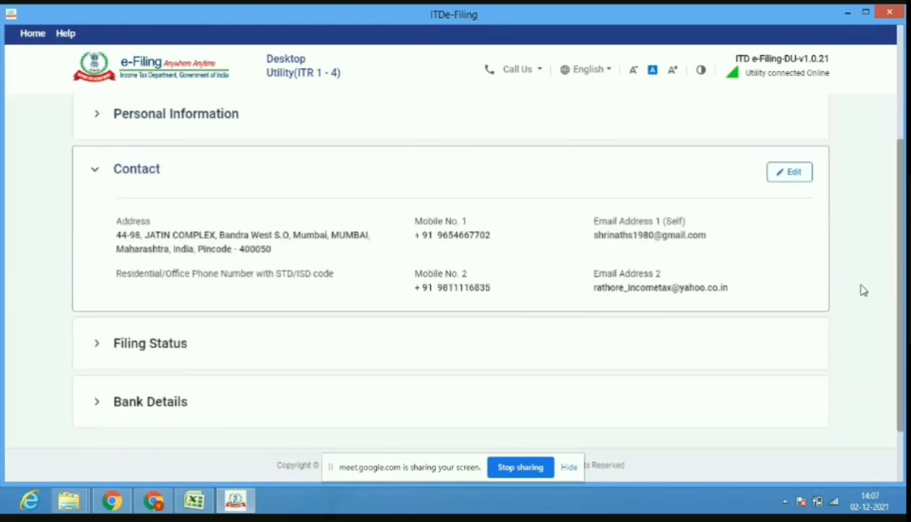
left_click(768, 361)
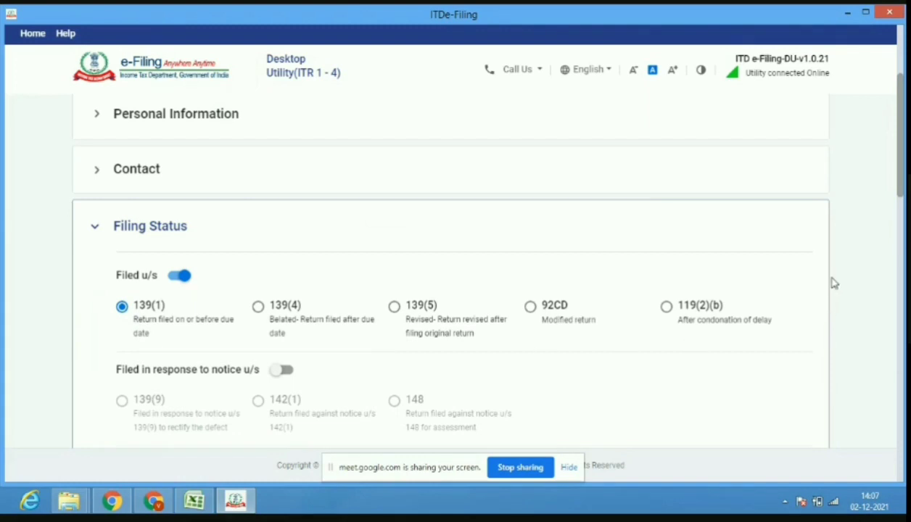
left_click_drag(902, 189, 902, 245)
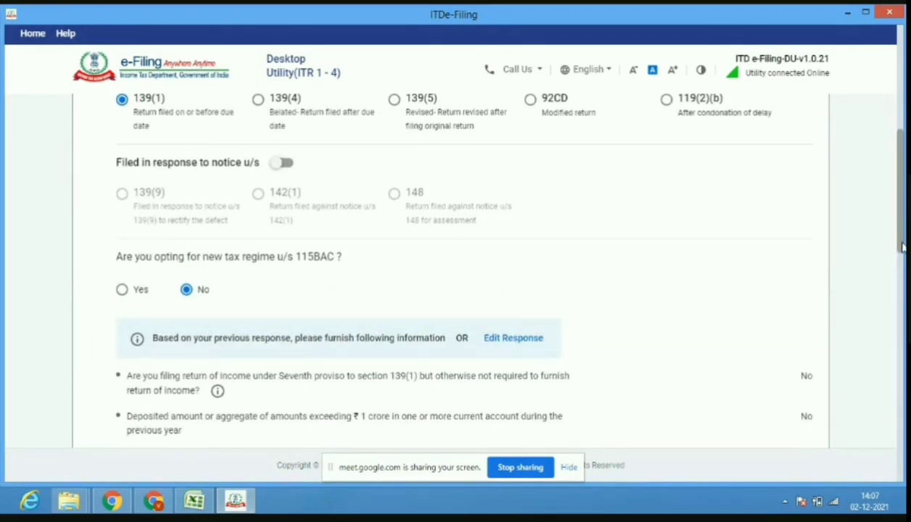
scroll(575, 288, "down", 3)
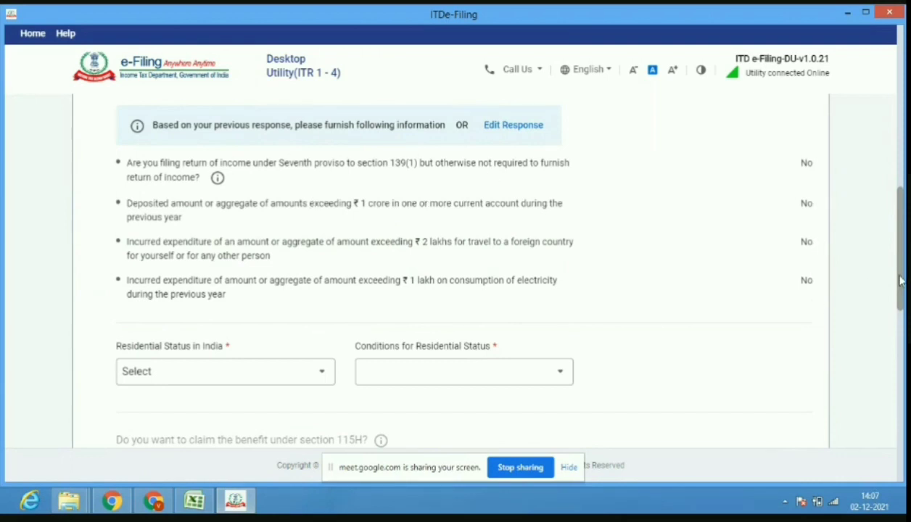
scroll(901, 282, "down", 2)
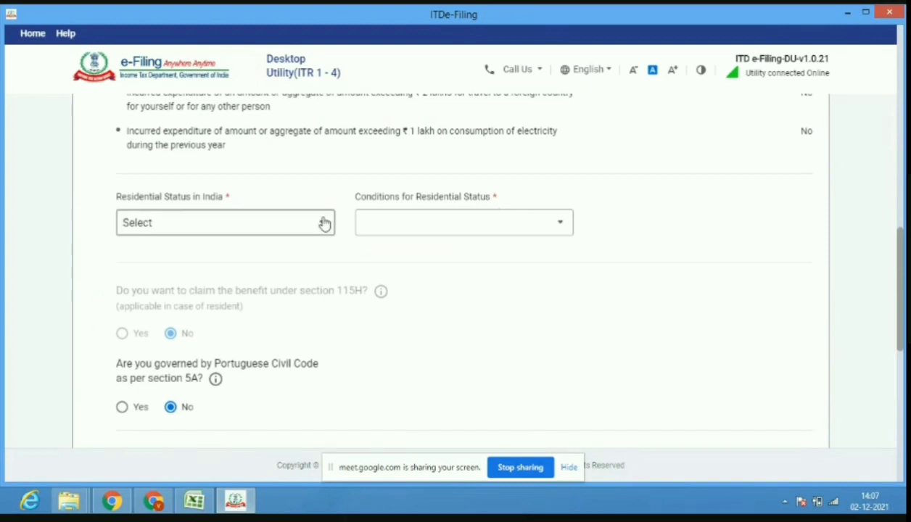
left_click(154, 502)
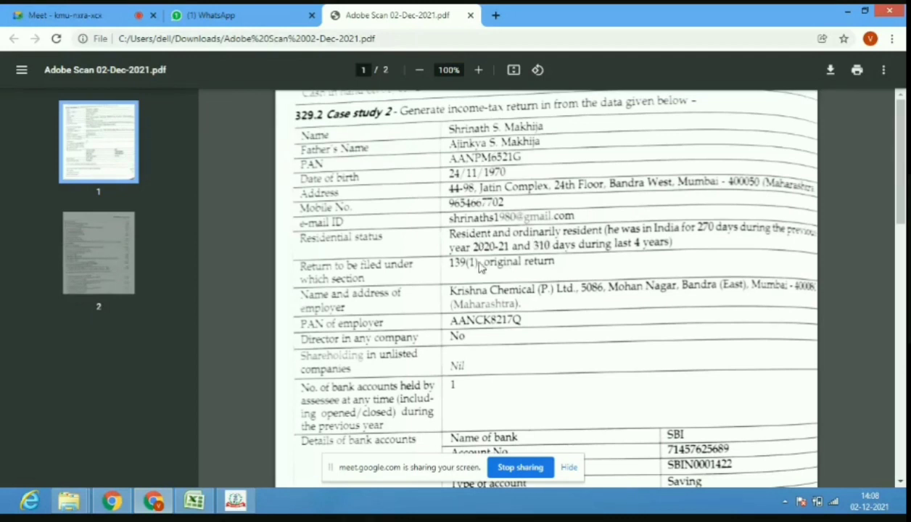
left_click(235, 502)
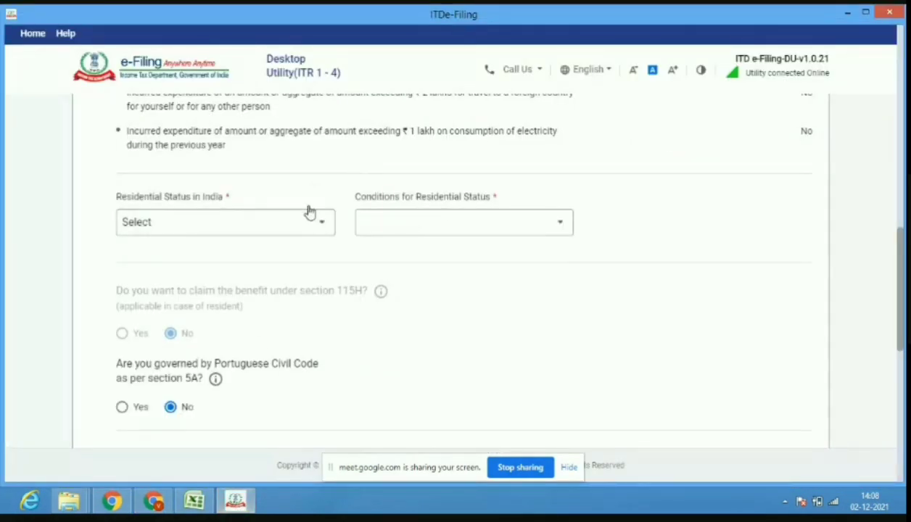
Set Residential Status to Resident with the 182-days section 6(1)(a) condition.
left_click(308, 229)
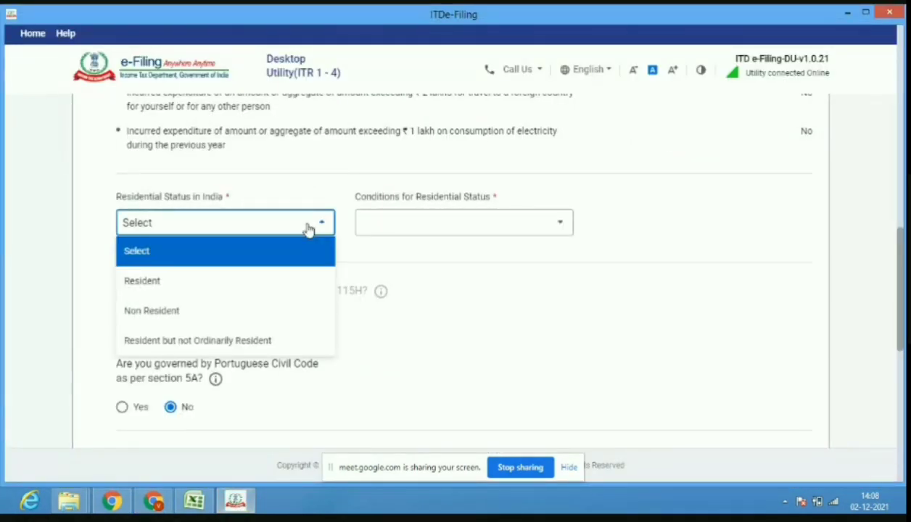
left_click(277, 296)
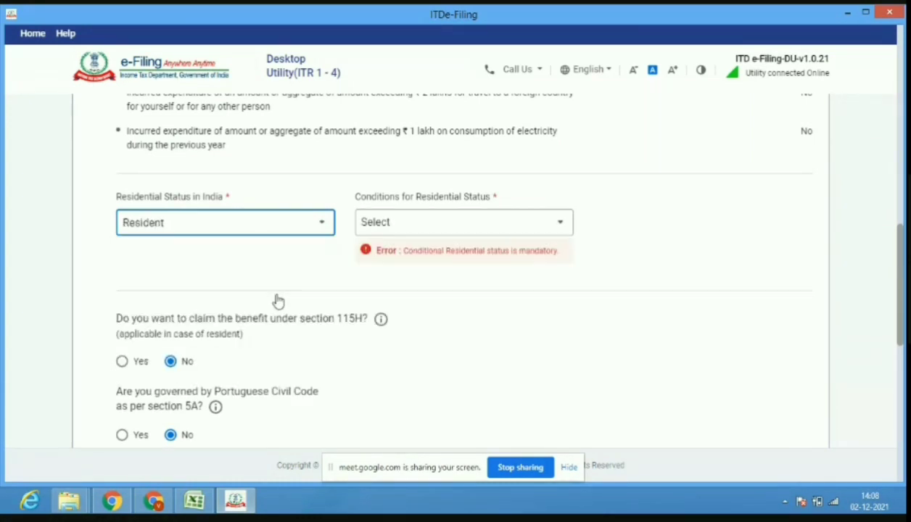
left_click(451, 234)
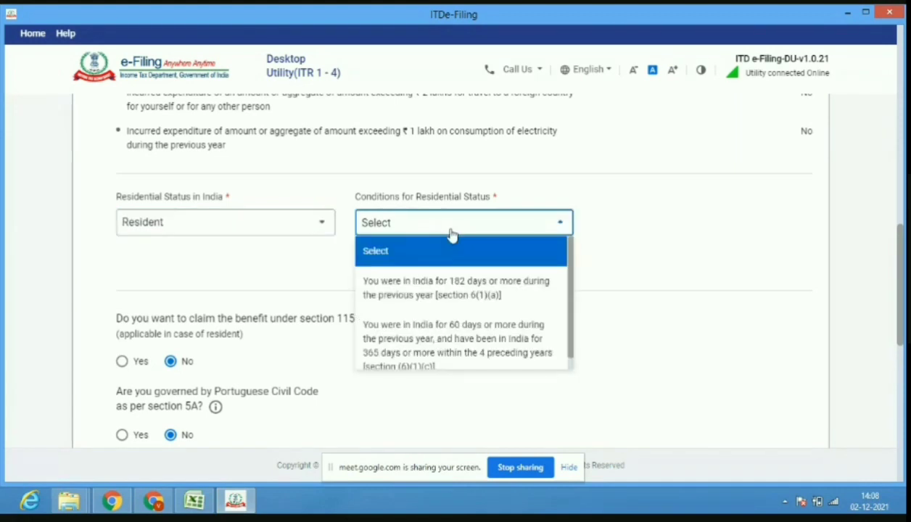
left_click(452, 295)
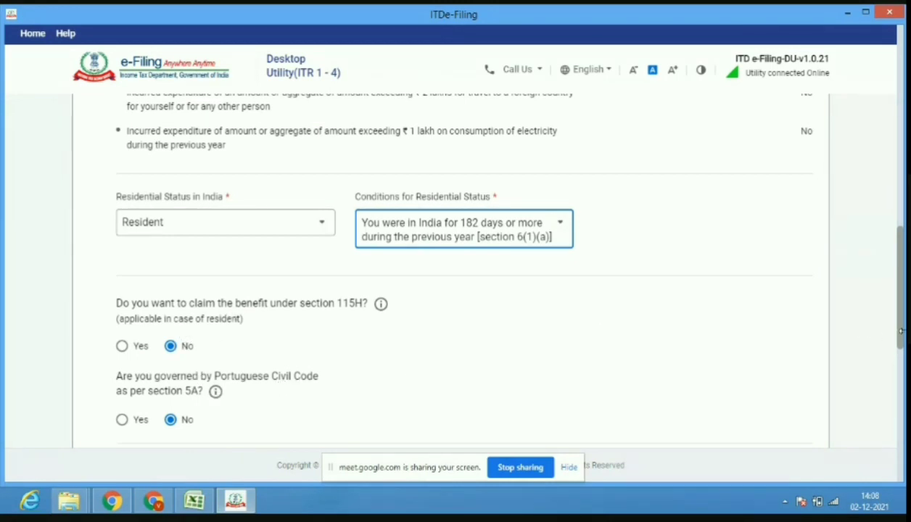
Answer No to directorship and unlisted equity shares, cross-checking the case study and Excel workings.
scroll(899, 390, "down", 1)
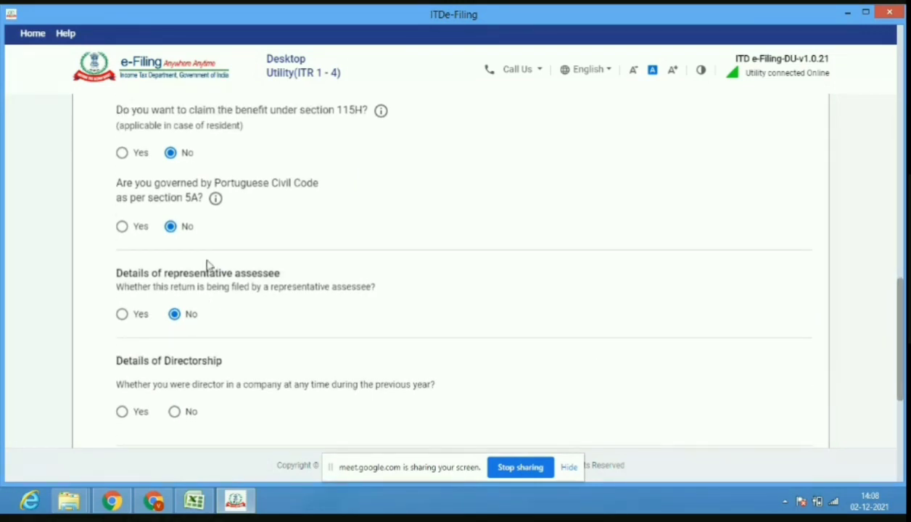
left_click(177, 412)
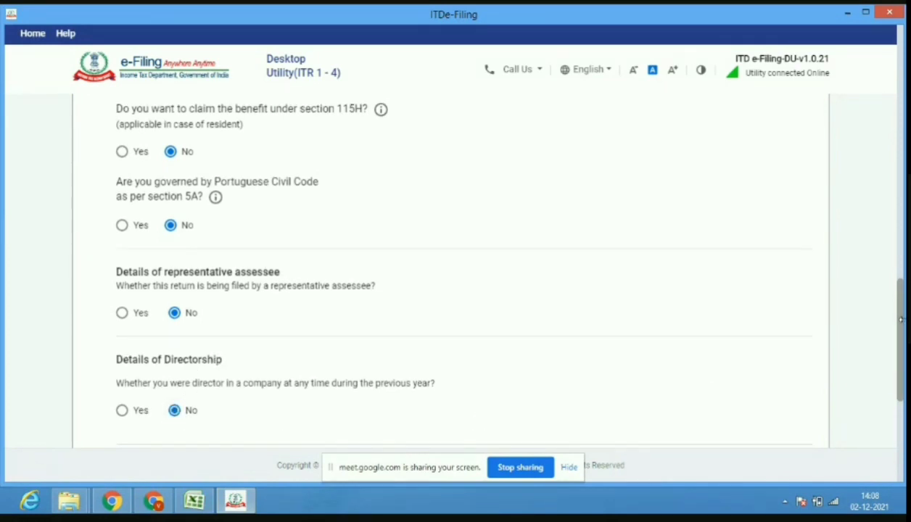
left_click_drag(899, 332, 882, 386)
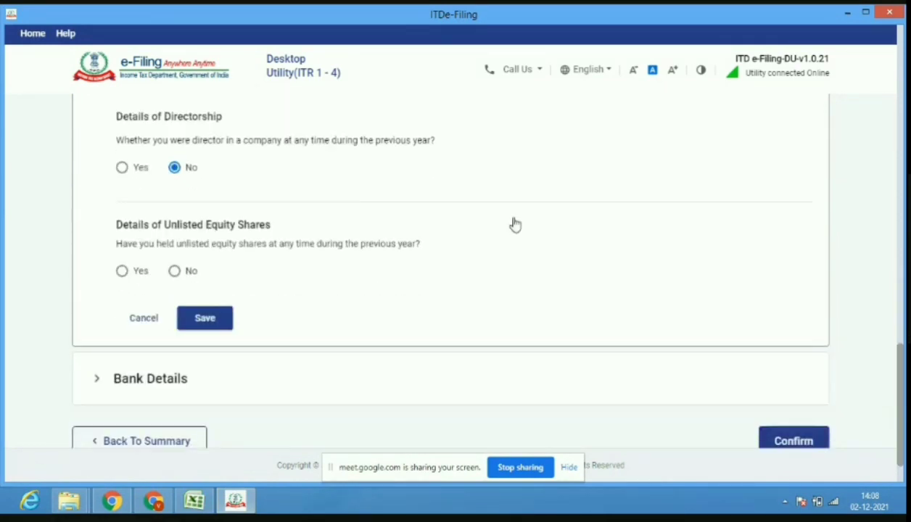
left_click(175, 279)
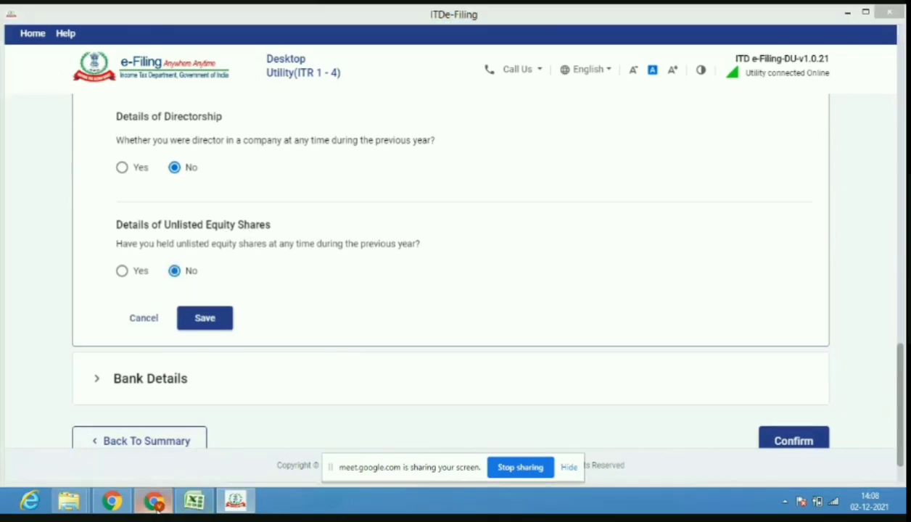
left_click(154, 502)
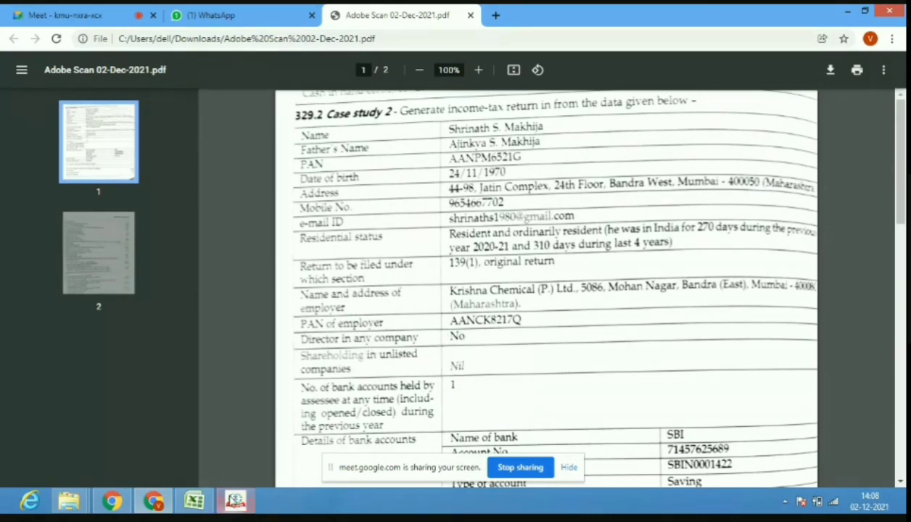
left_click(207, 503)
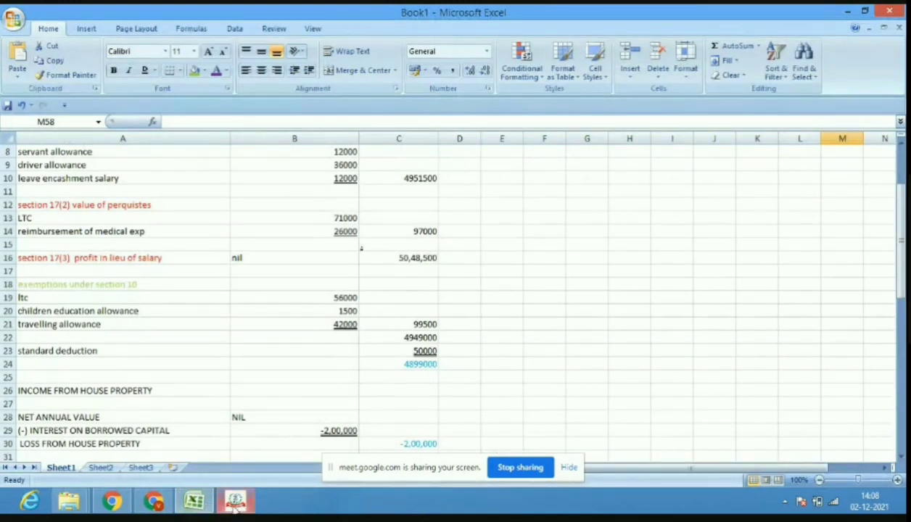
left_click(235, 502)
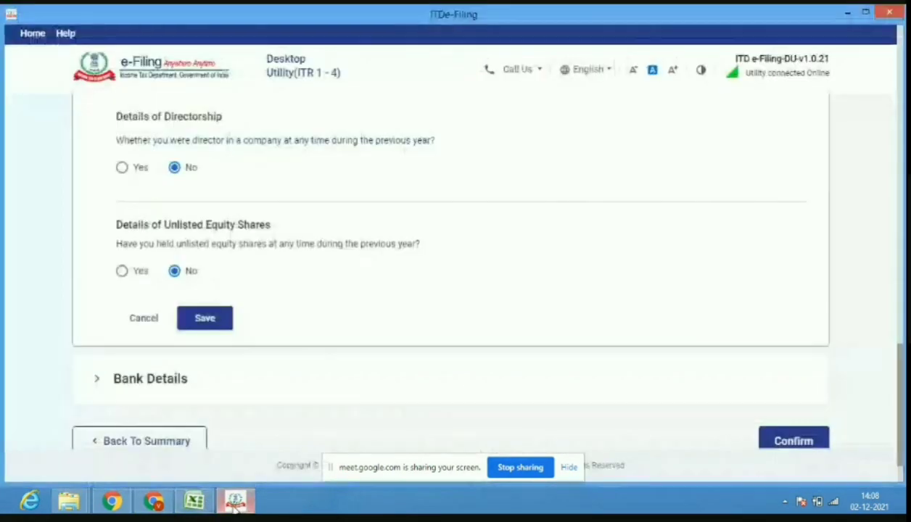
Save the filing status answers and begin adding another account under Bank Details.
left_click(226, 328)
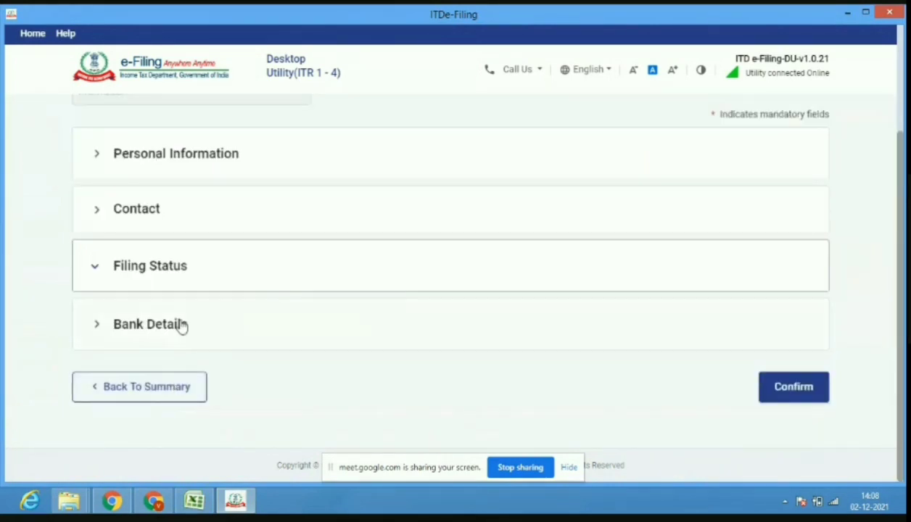
left_click(181, 325)
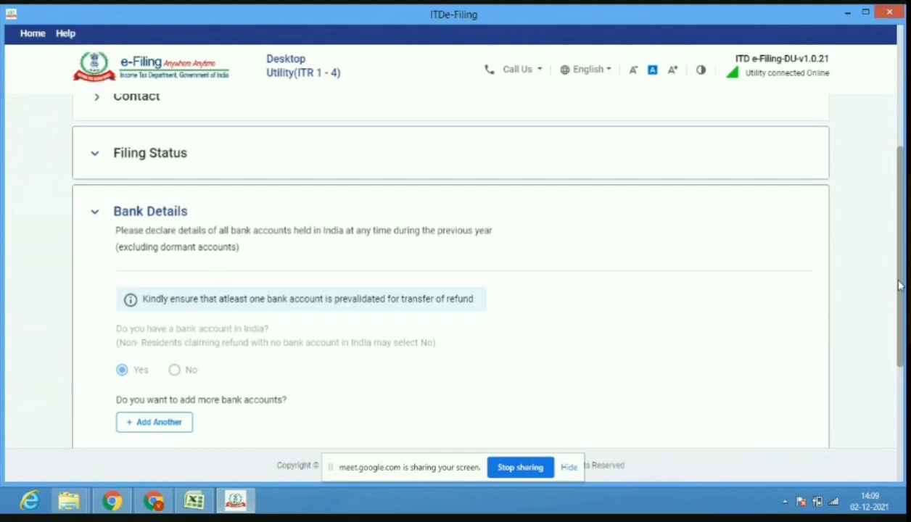
left_click_drag(899, 288, 900, 328)
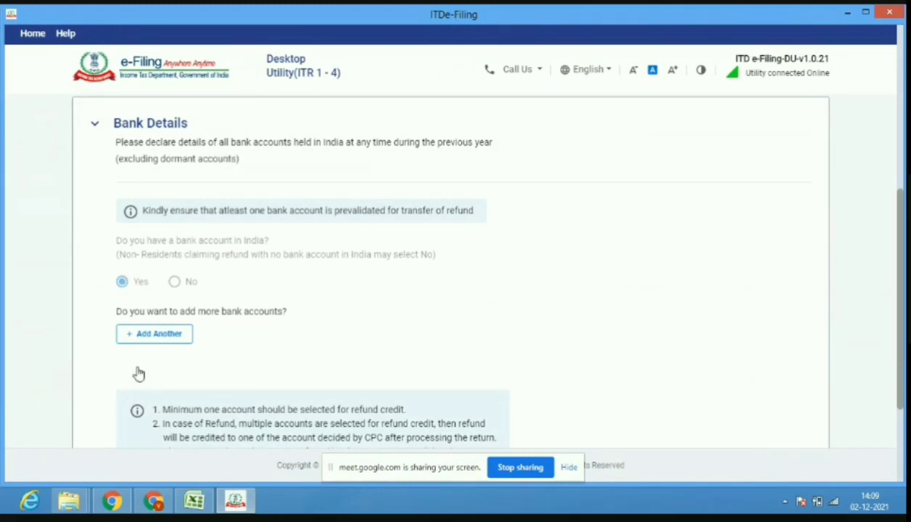
left_click(134, 346)
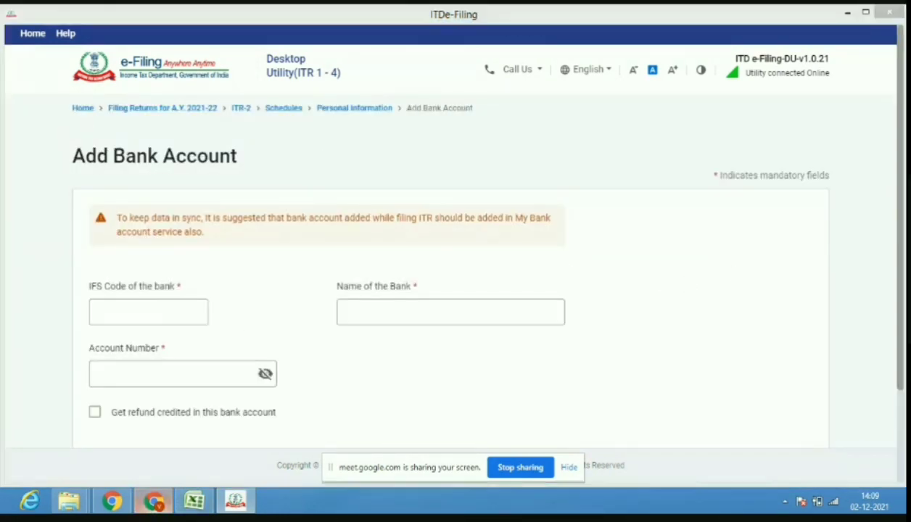
Enter the SBI account number from the case study PDF into the Add Bank Account form.
left_click(153, 501)
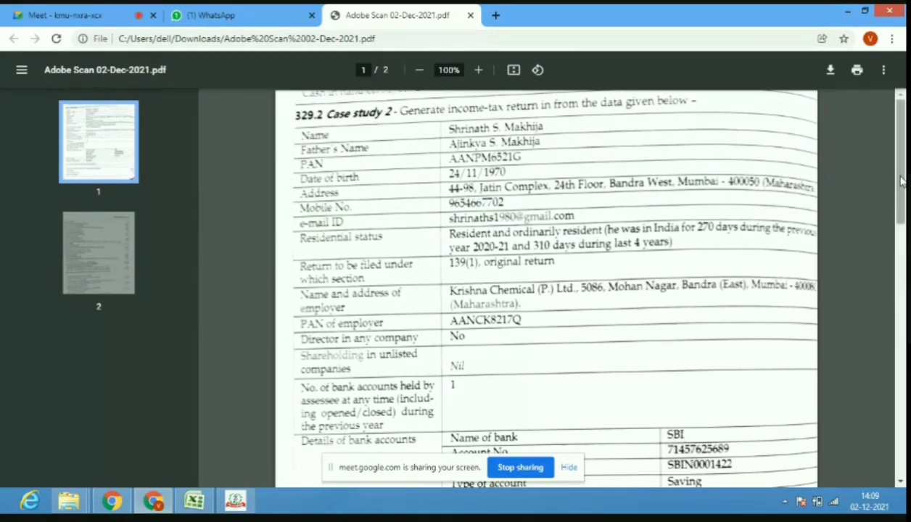
left_click_drag(904, 186, 904, 218)
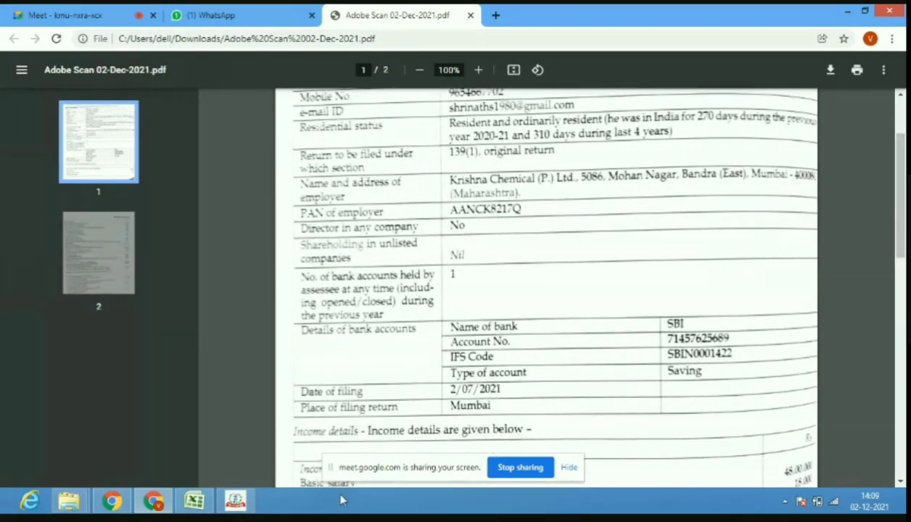
mouse_move(153, 500)
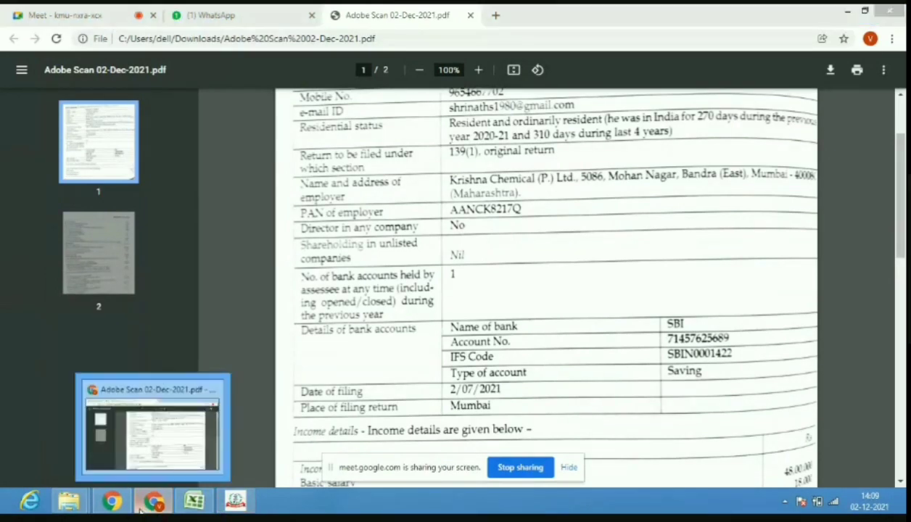
left_click(212, 437)
left_click(145, 378)
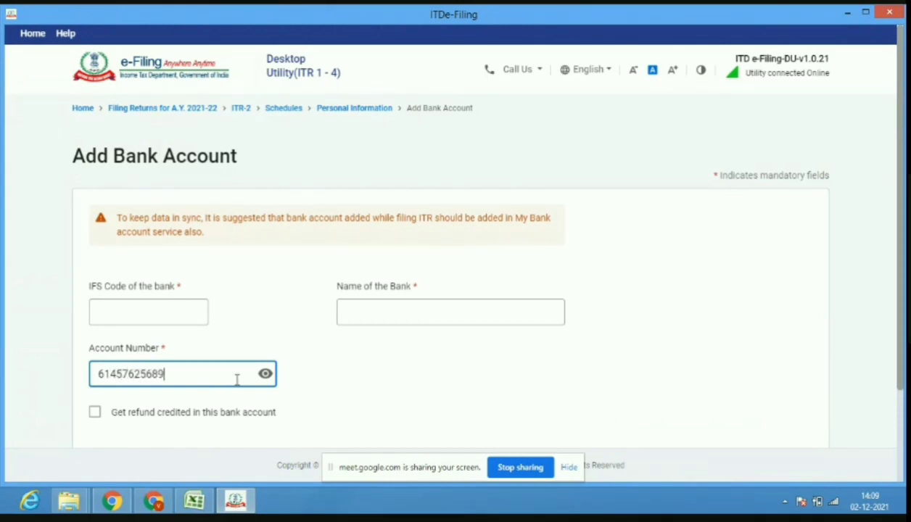
left_click(162, 506)
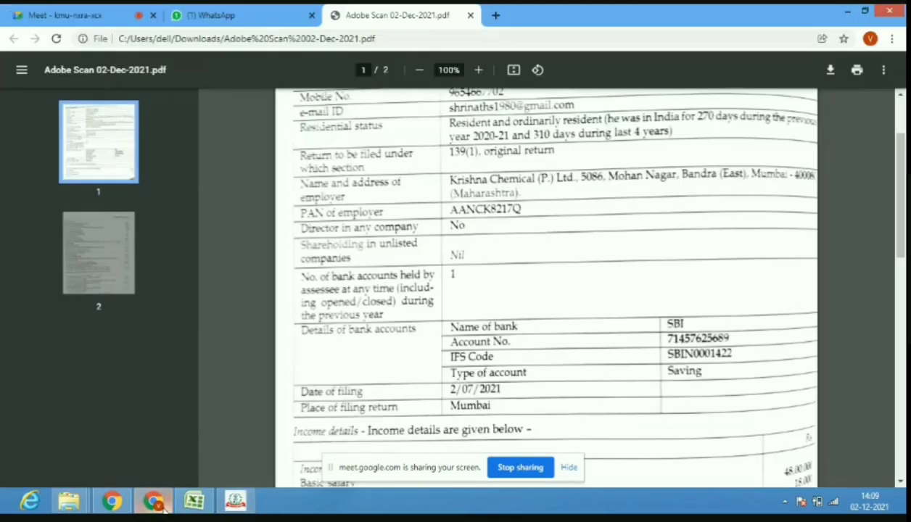
mouse_move(198, 509)
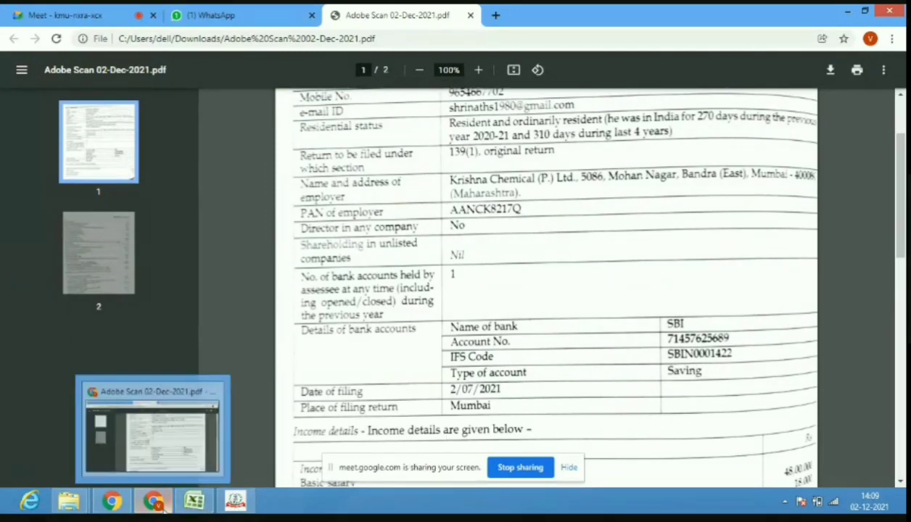
left_click(235, 501)
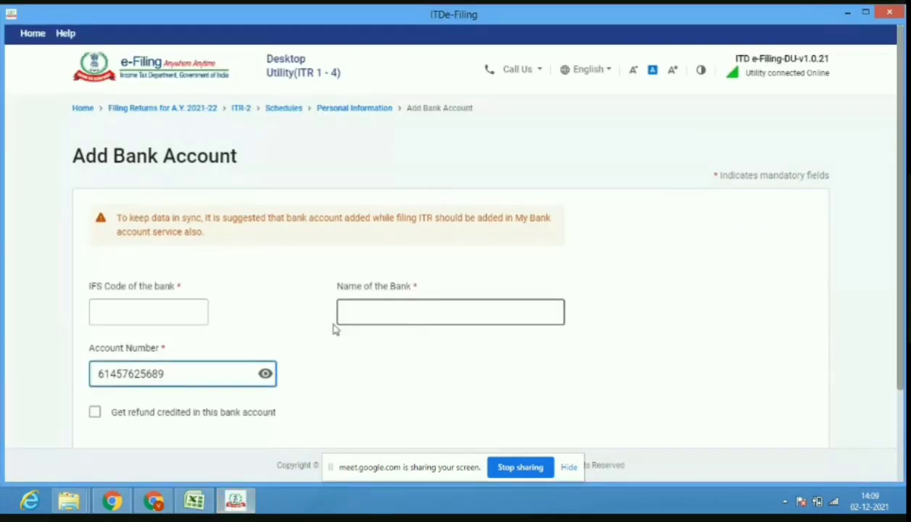
Enter IFS code SBIN0001422 and correct the account number's first digit to 7.
left_click(166, 307)
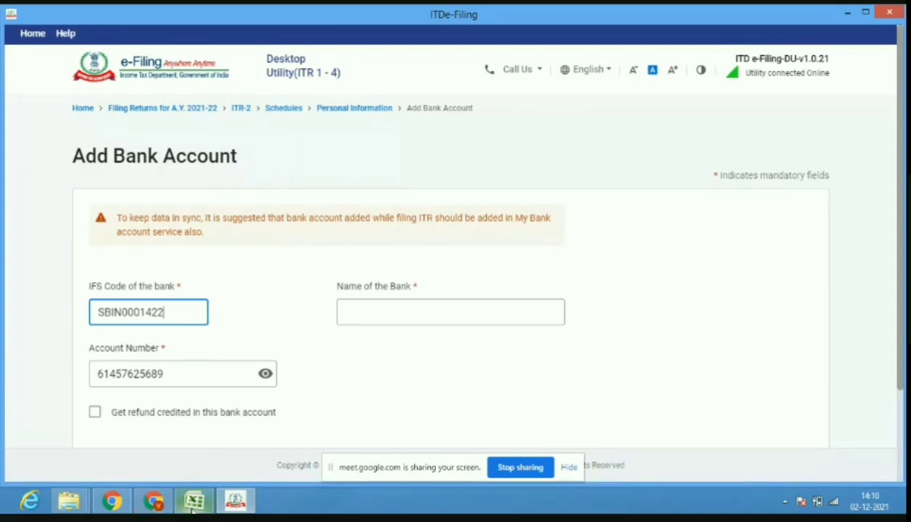
left_click(164, 508)
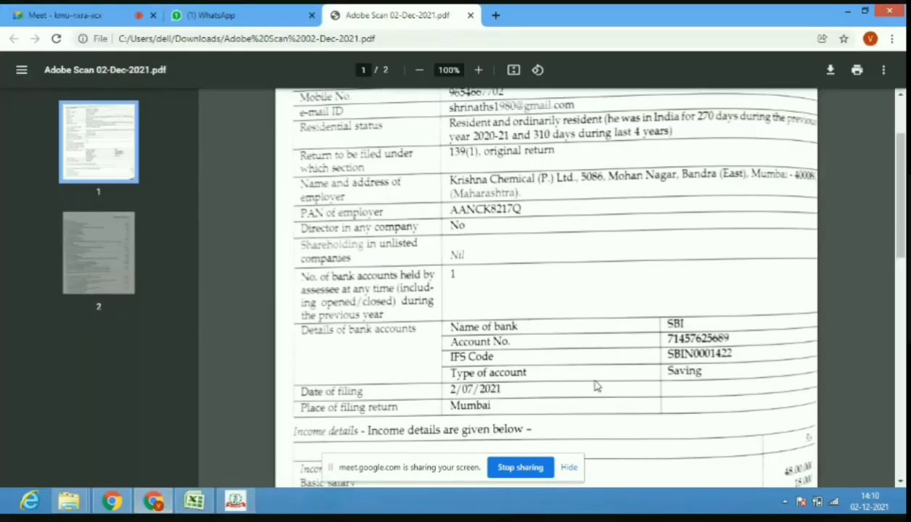
left_click(235, 501)
left_click(102, 373)
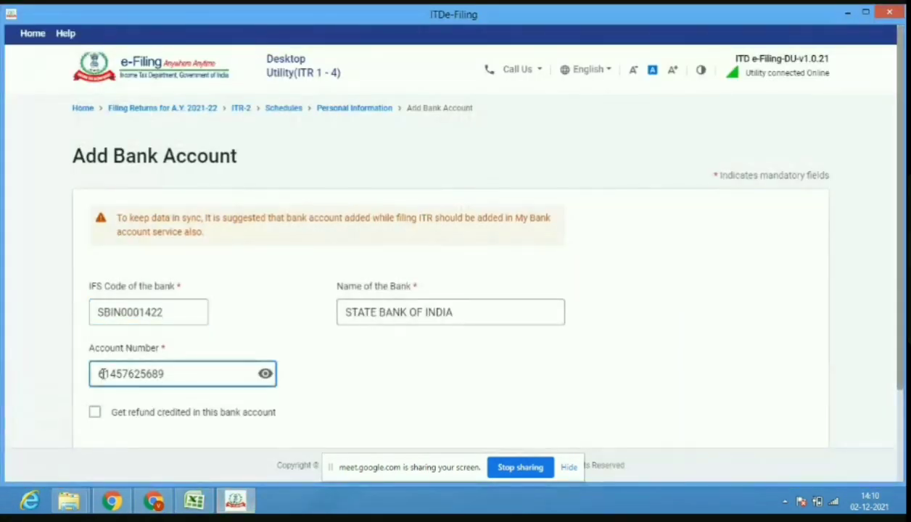
key("BackSpace")
type("7")
Tick 'Get refund credited in this bank account' for the SBI account.
scroll(904, 373, "down", 2)
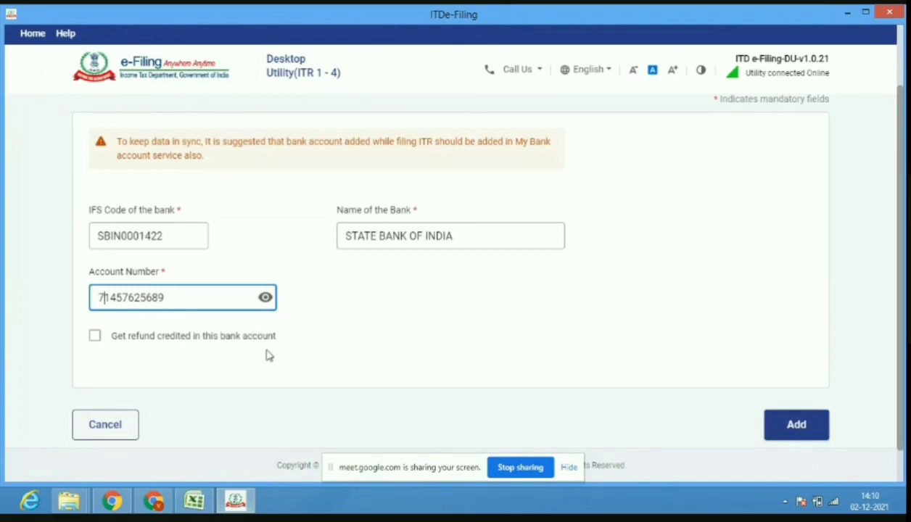
left_click(95, 337)
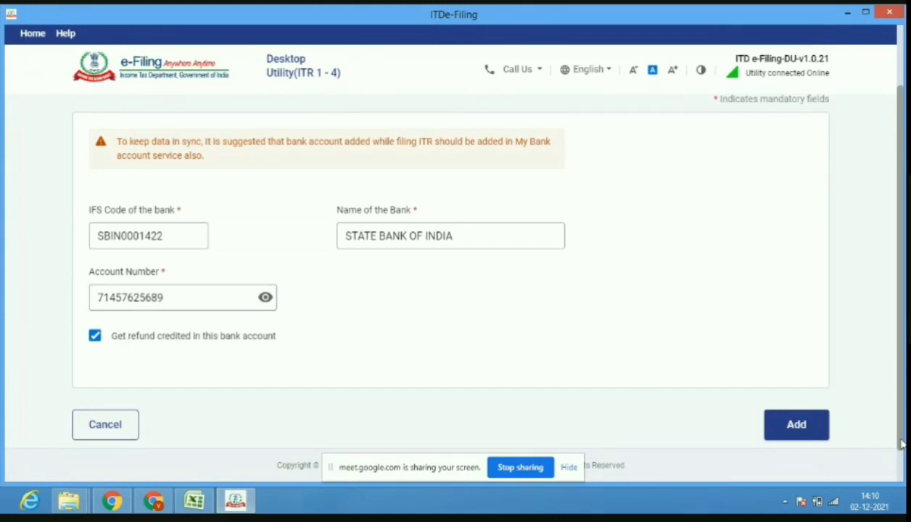
scroll(902, 444, "down", 2)
scroll(902, 444, "up", 2)
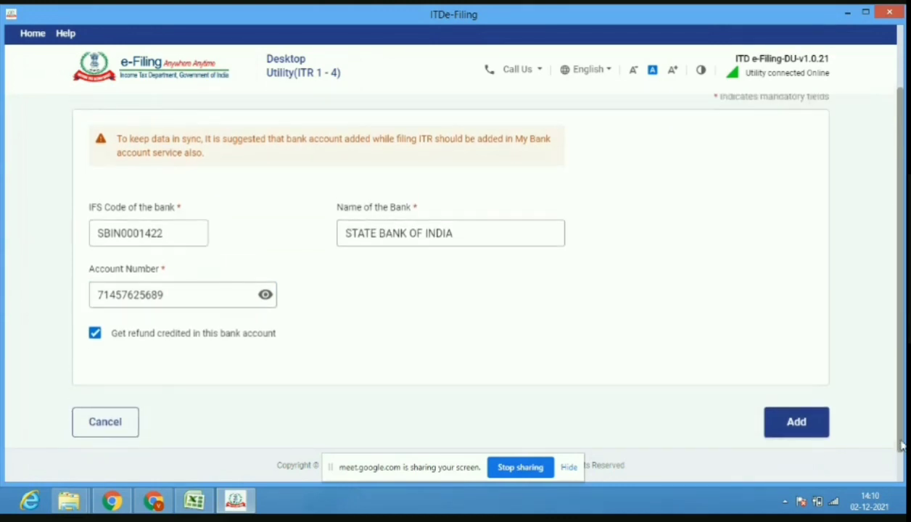
scroll(903, 444, "up", 1)
left_click_drag(902, 439, 902, 463)
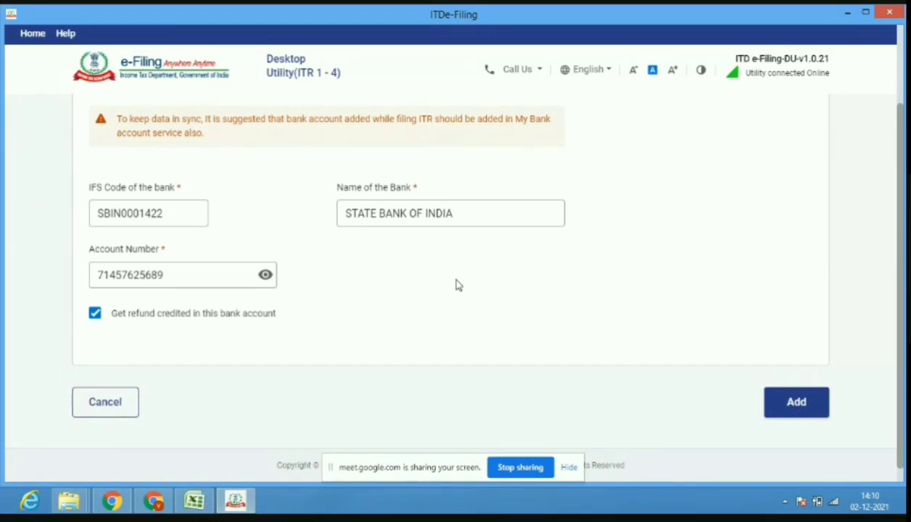
Save the SBI refund account and confirm Part A – General Information.
left_click(787, 421)
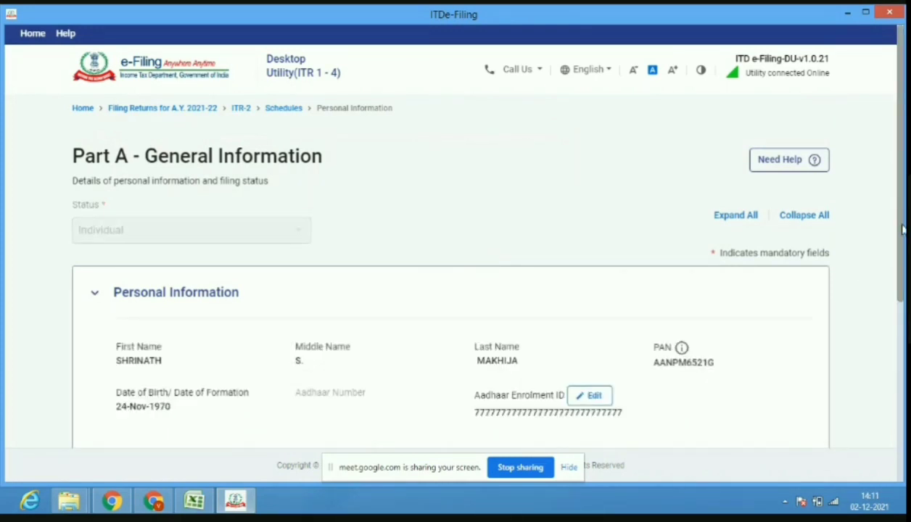
left_click_drag(904, 230, 886, 402)
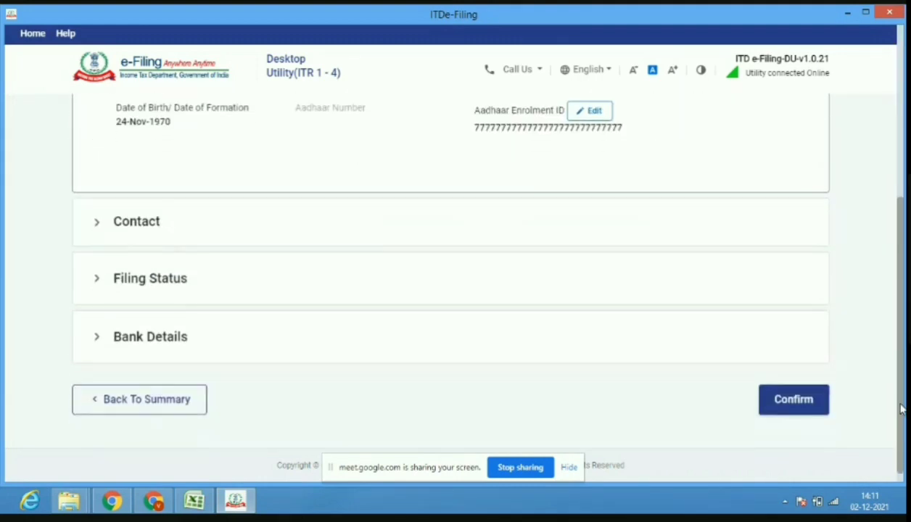
left_click(786, 410)
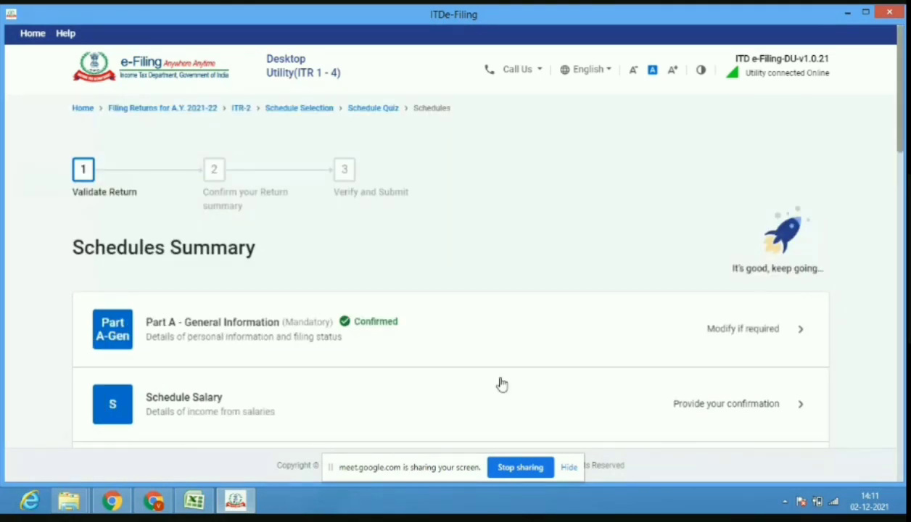
Start a new employer entry in Schedule Salary and bring up the case PDF for the employer details.
left_click(275, 418)
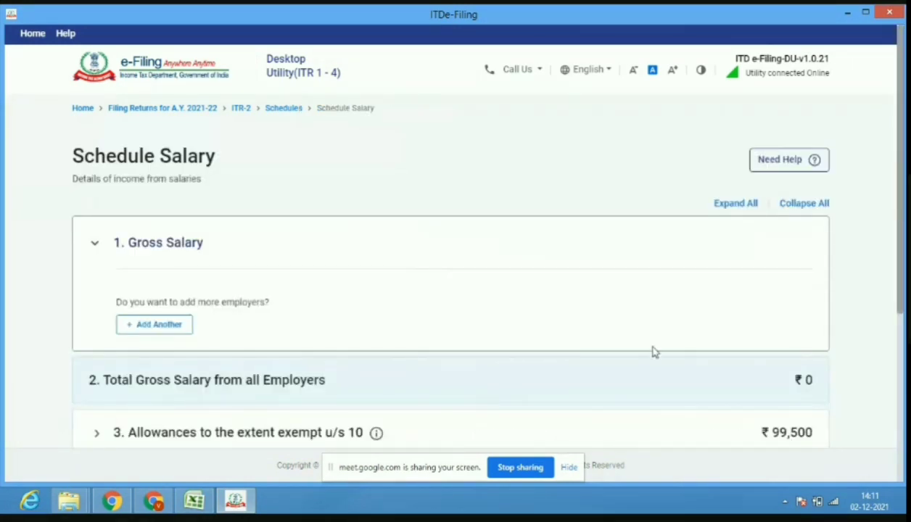
left_click(169, 324)
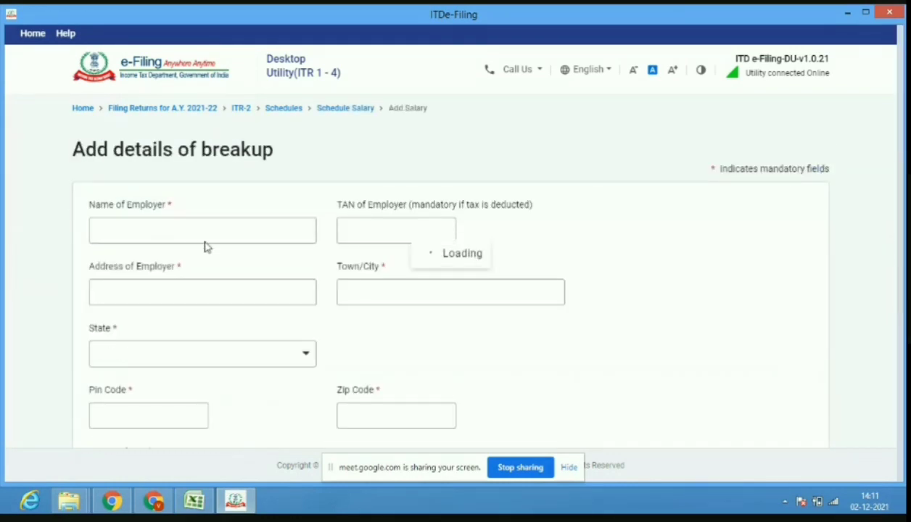
left_click(206, 226)
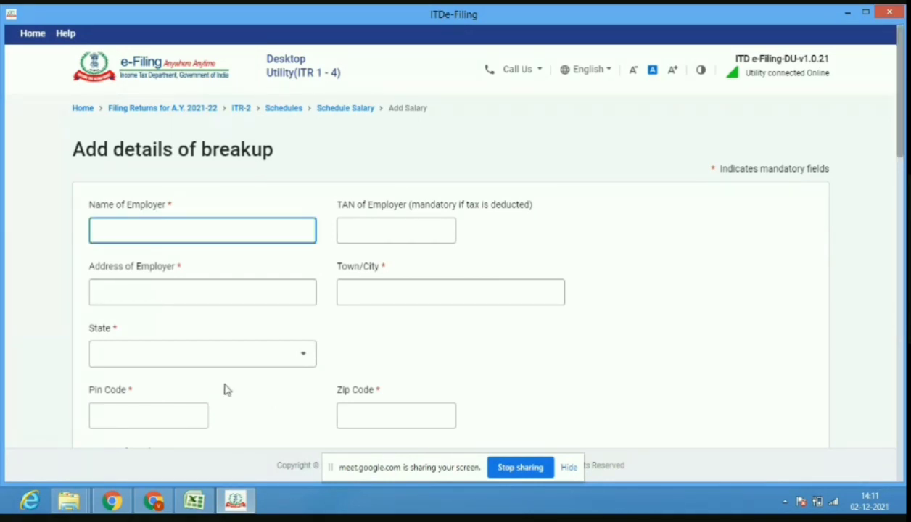
left_click(232, 506)
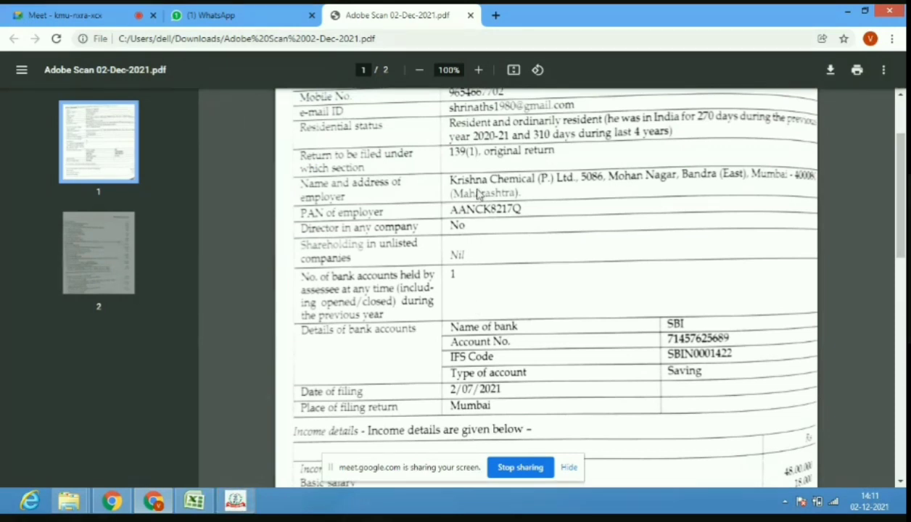
Begin typing the employer name KRISHNA CHEMICAL (P) LIMITED, then admit the waiting participant to the video call.
left_click(238, 501)
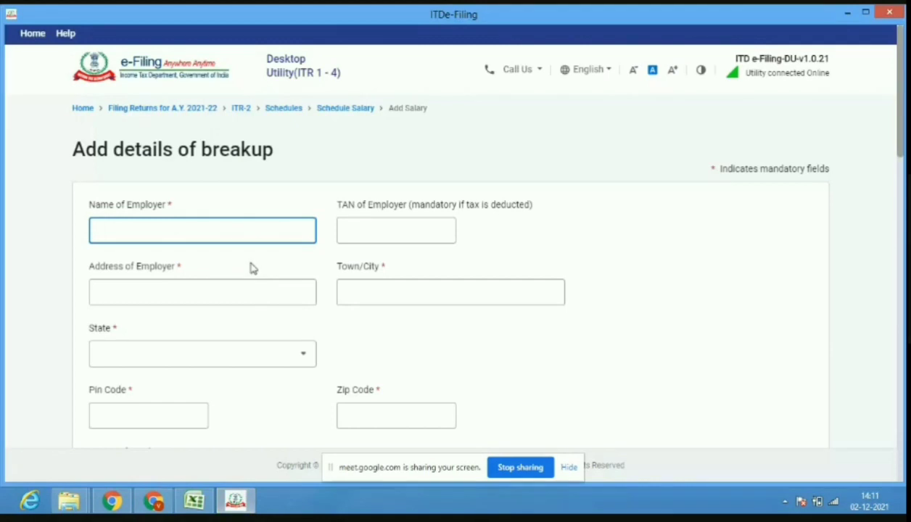
type("KRISHNA CHEMICAL (P) LIMITED")
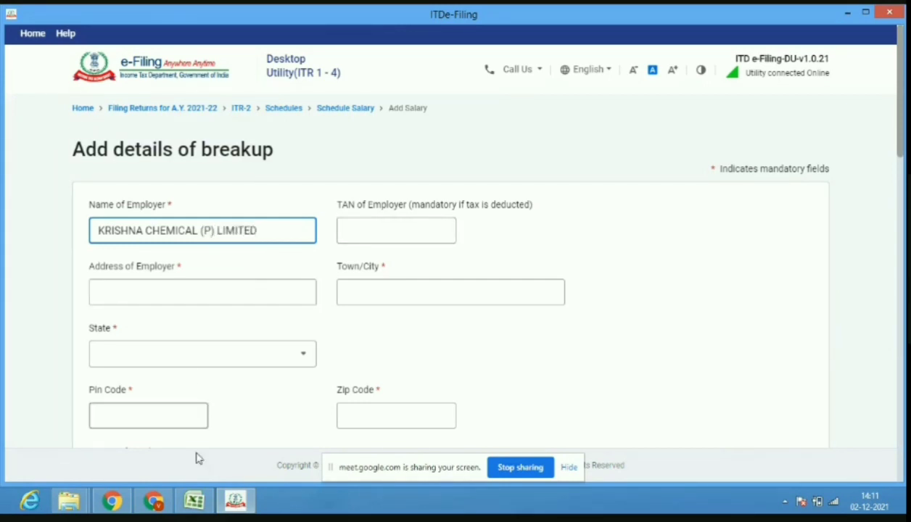
left_click(155, 502)
left_click(86, 15)
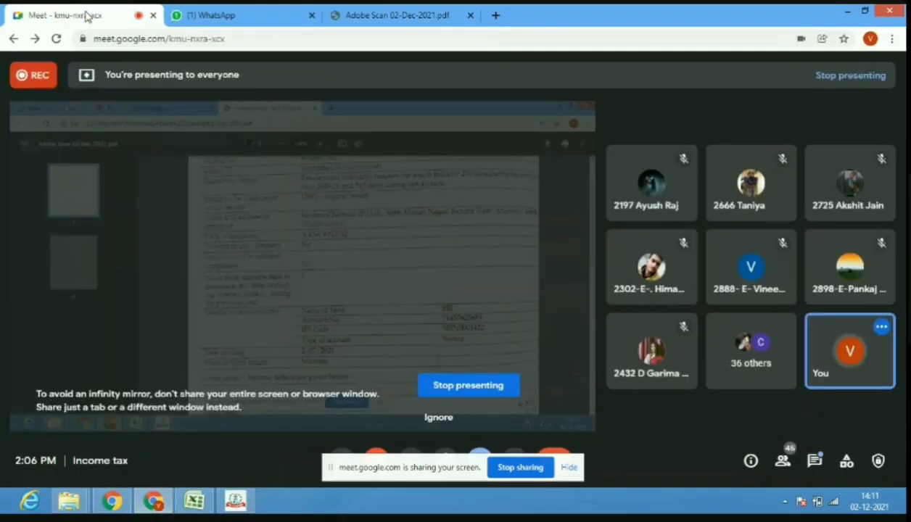
left_click(608, 152)
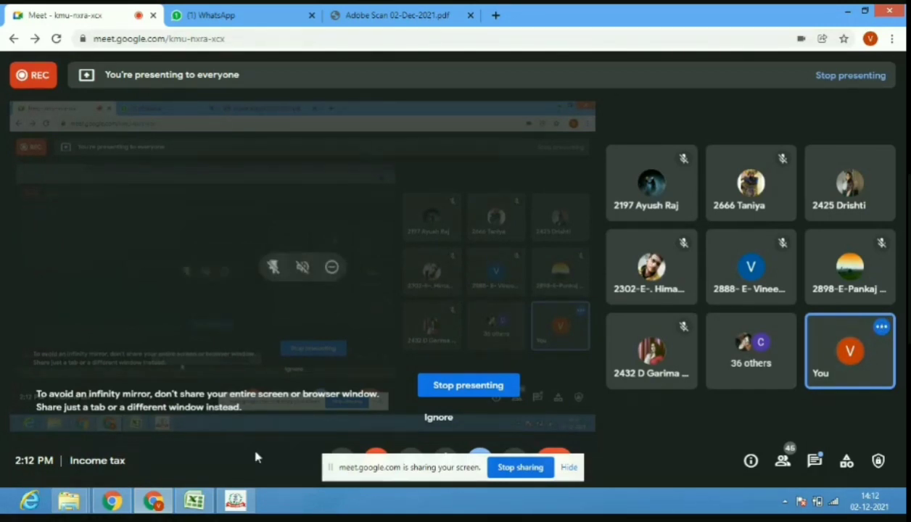
Consult the case PDF, then return to the salary form at the Address of Employer field.
left_click(239, 502)
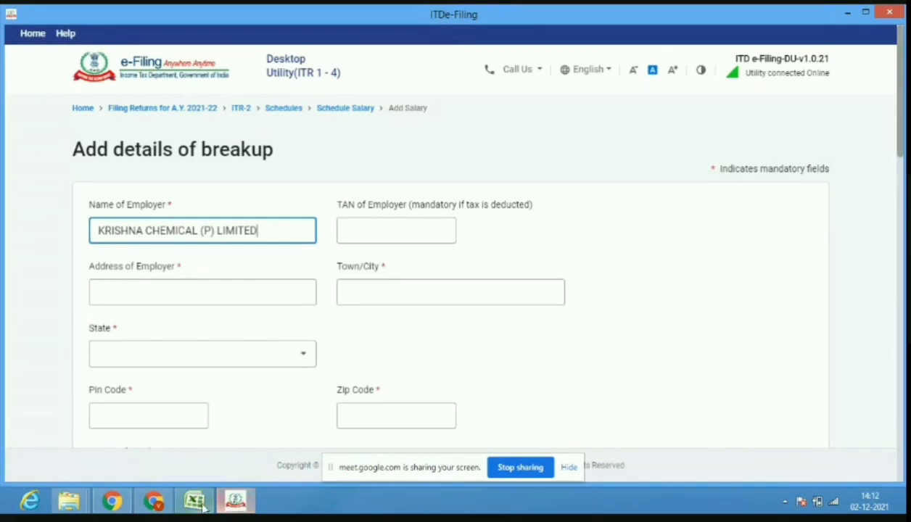
left_click(153, 501)
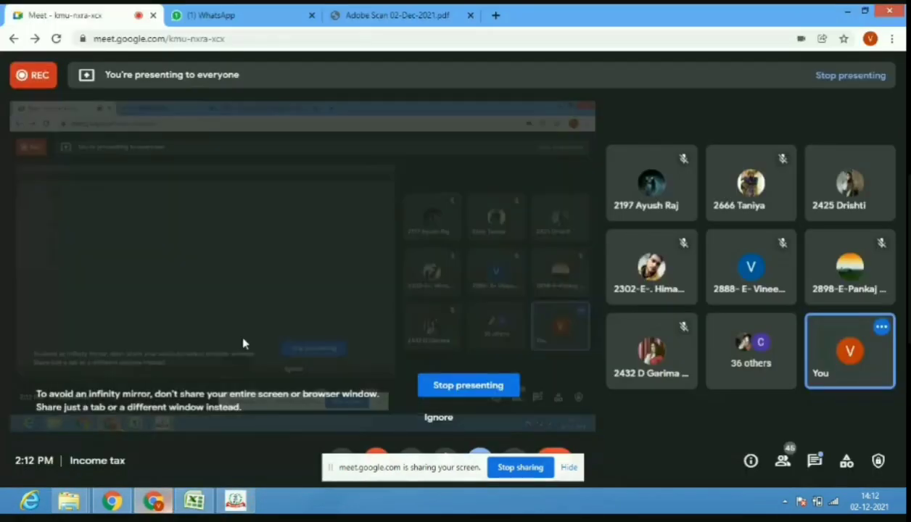
left_click(391, 20)
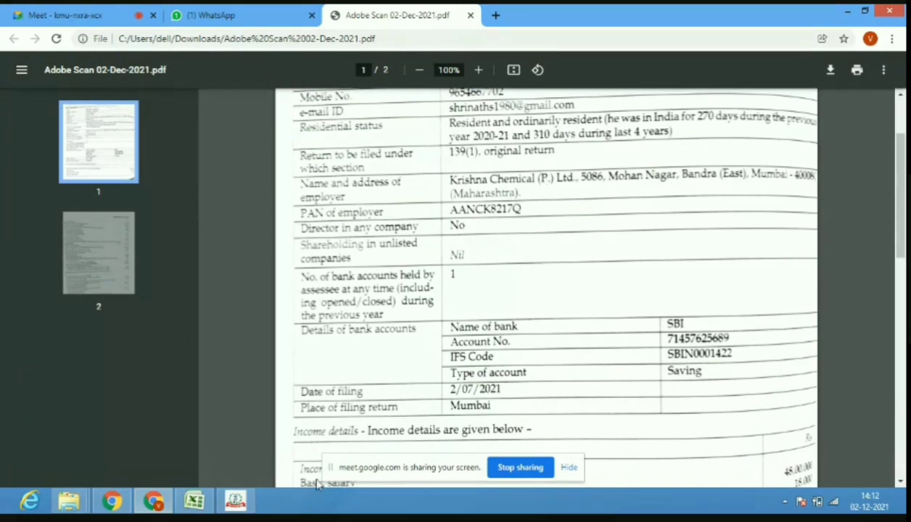
left_click(209, 509)
left_click(235, 501)
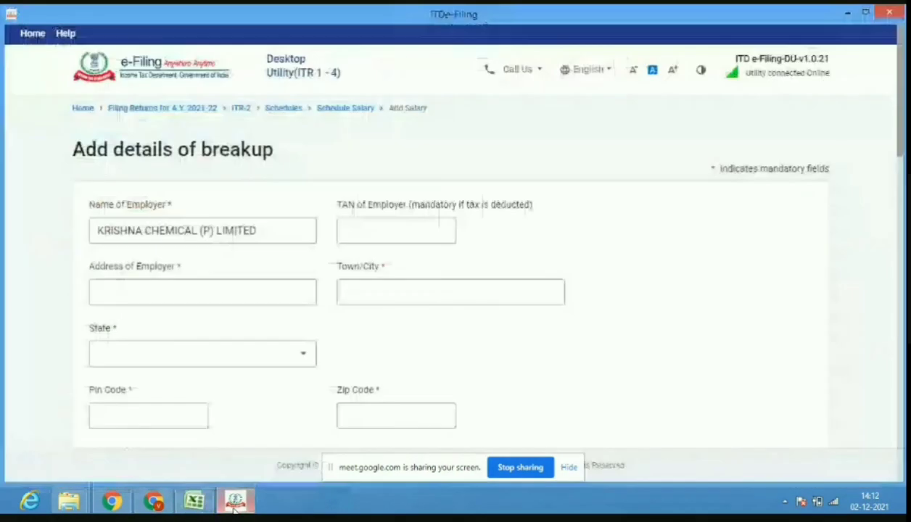
left_click(158, 505)
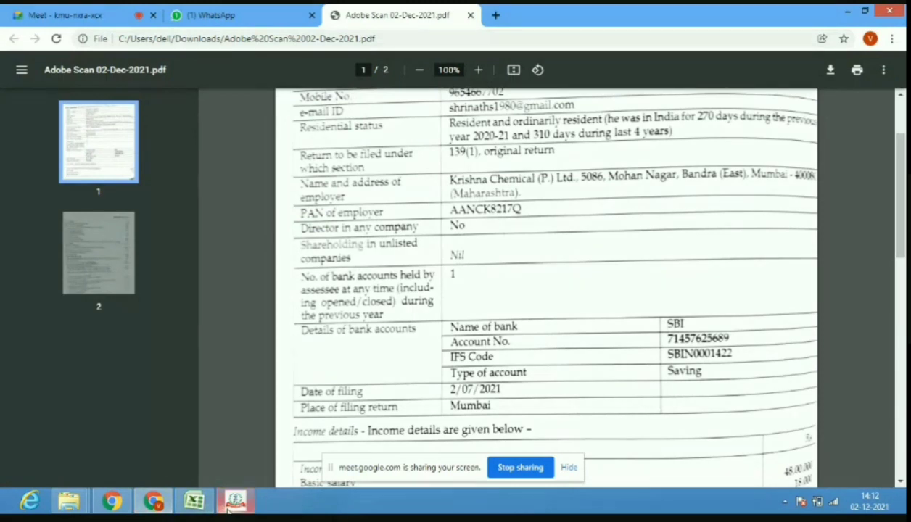
mouse_move(231, 508)
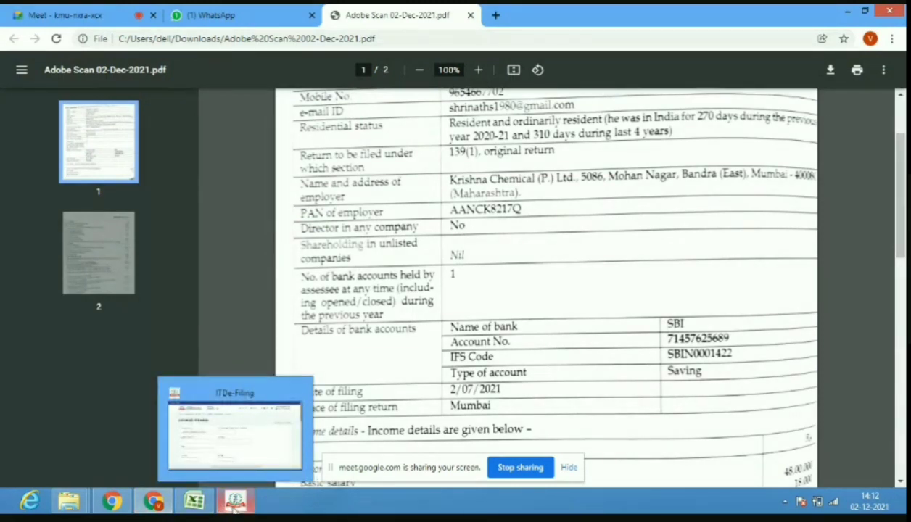
left_click(234, 502)
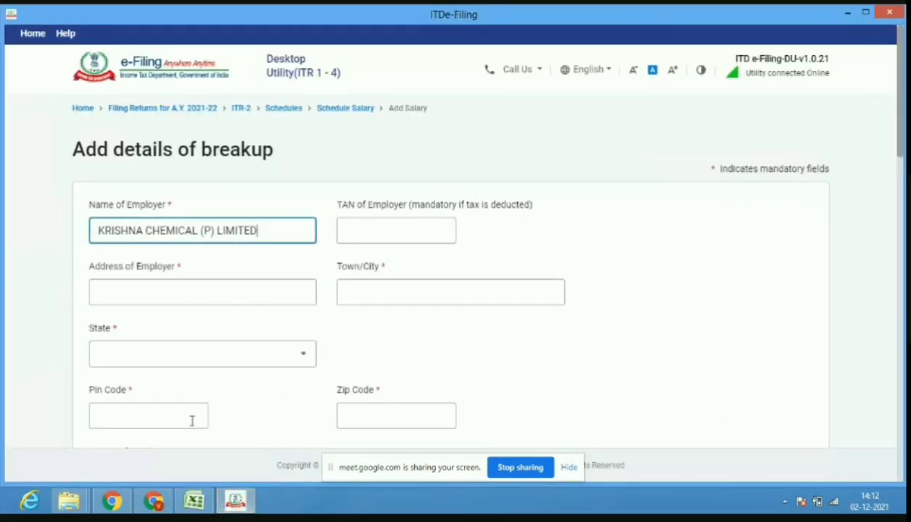
left_click(198, 296)
left_click(198, 296)
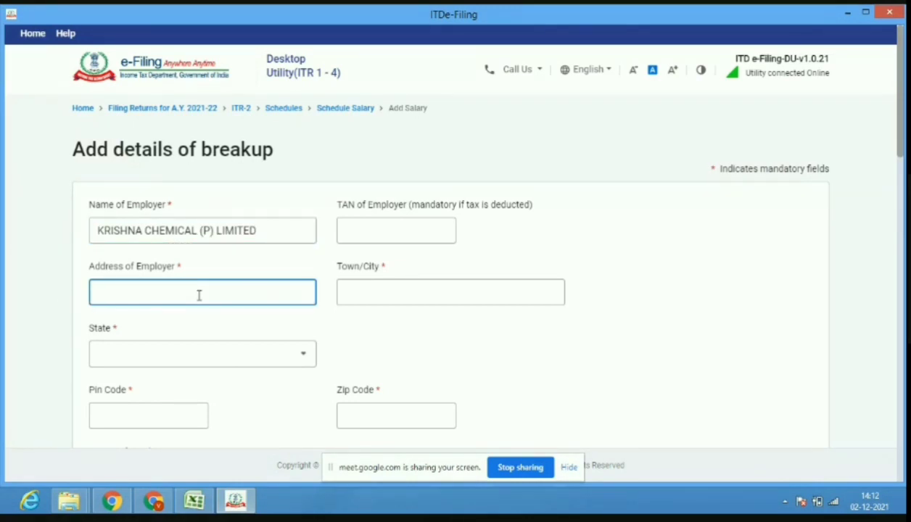
Enter address MOHAN NAGAR and pin code 400080 so the state fills as 19-Maharashtra.
type("MOHAN N")
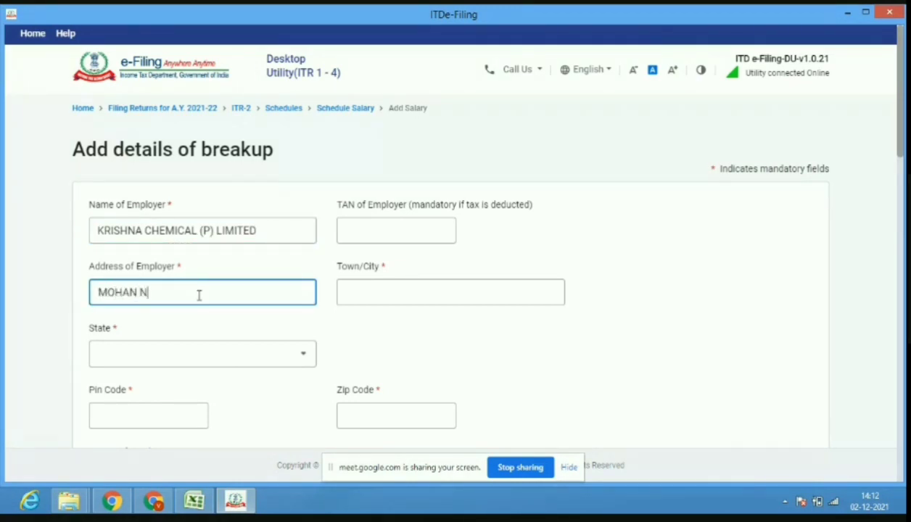
type("AGAR")
left_click(358, 301)
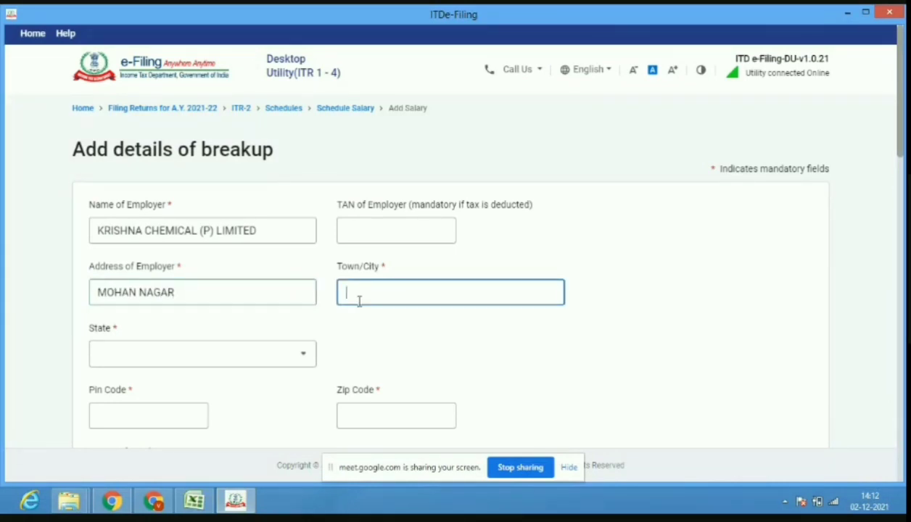
left_click(159, 415)
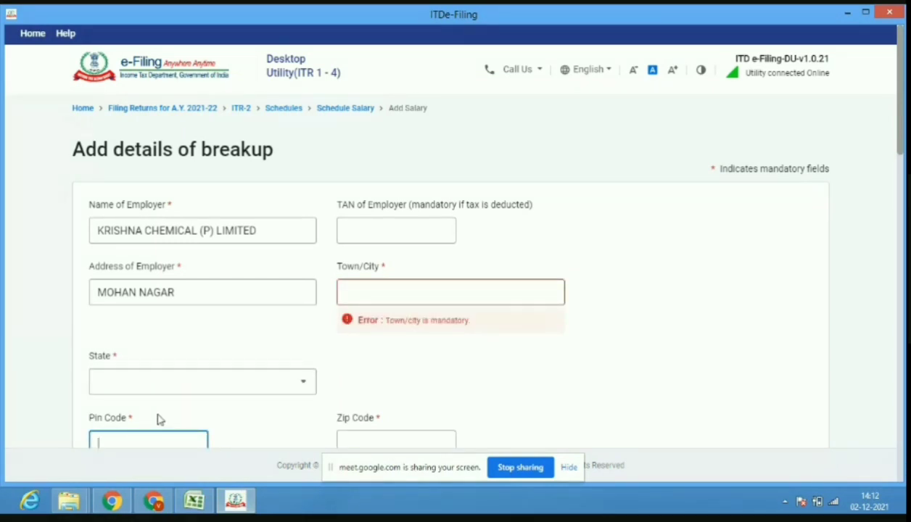
type("400080")
left_click(294, 424)
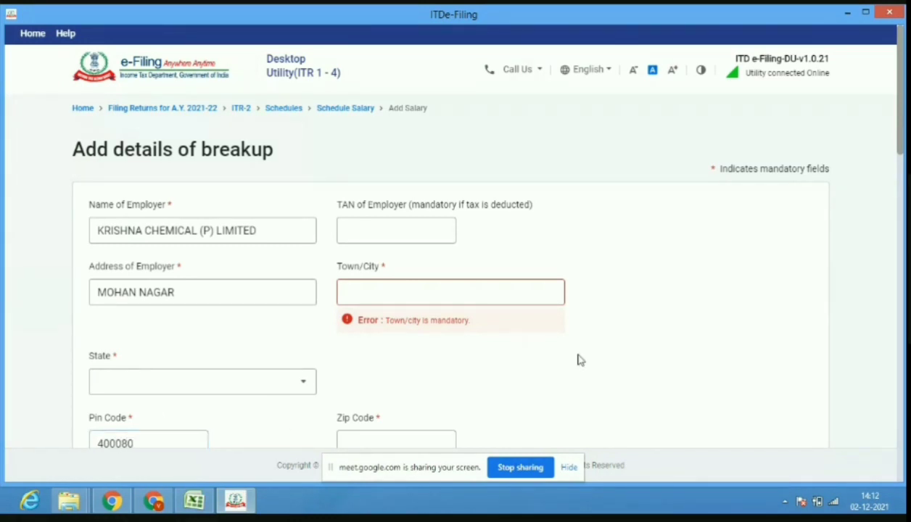
left_click_drag(903, 149, 903, 167)
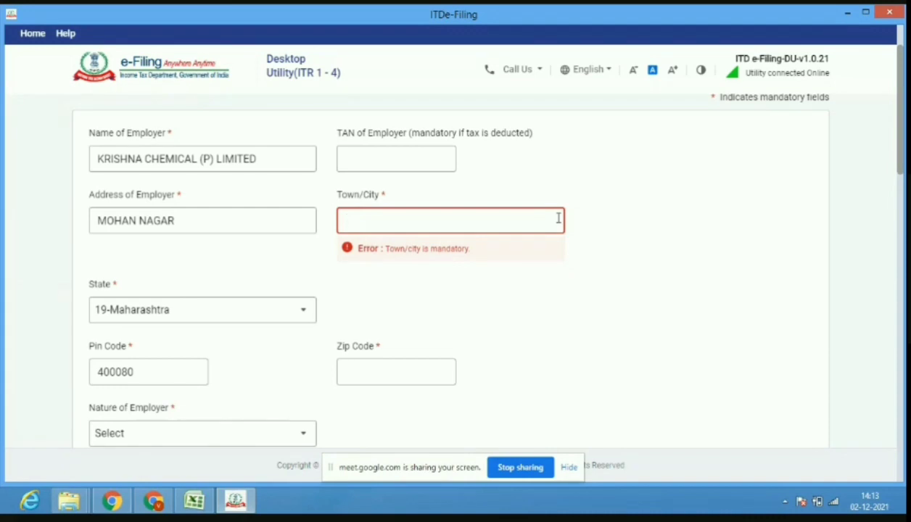
Enter town BANDRA( EAST), correcting a typo, and move to the TAN field.
type("RDA( EAST")
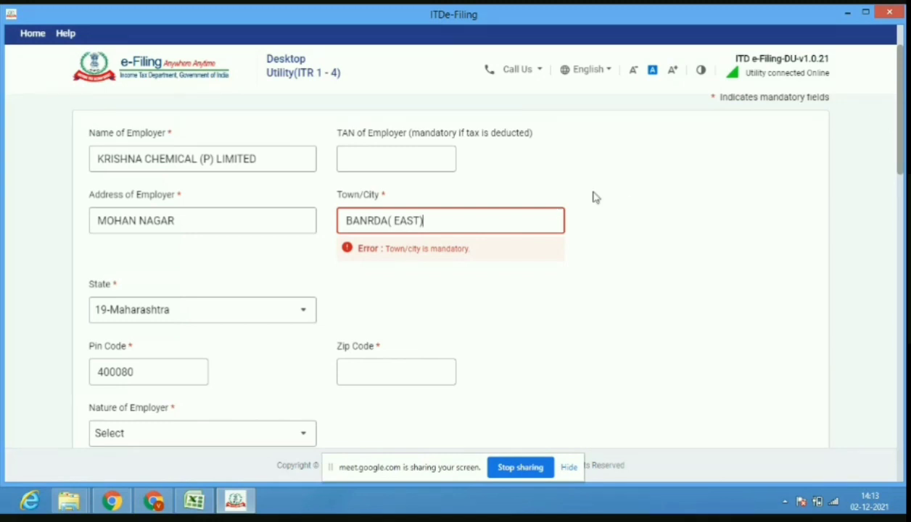
left_click(375, 221)
key("BackSpace")
type("R")
left_click(357, 159)
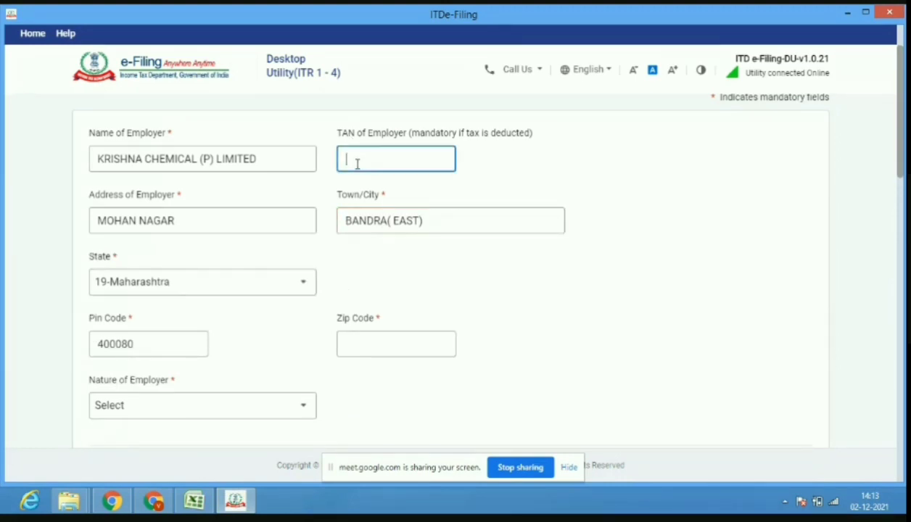
left_click(155, 501)
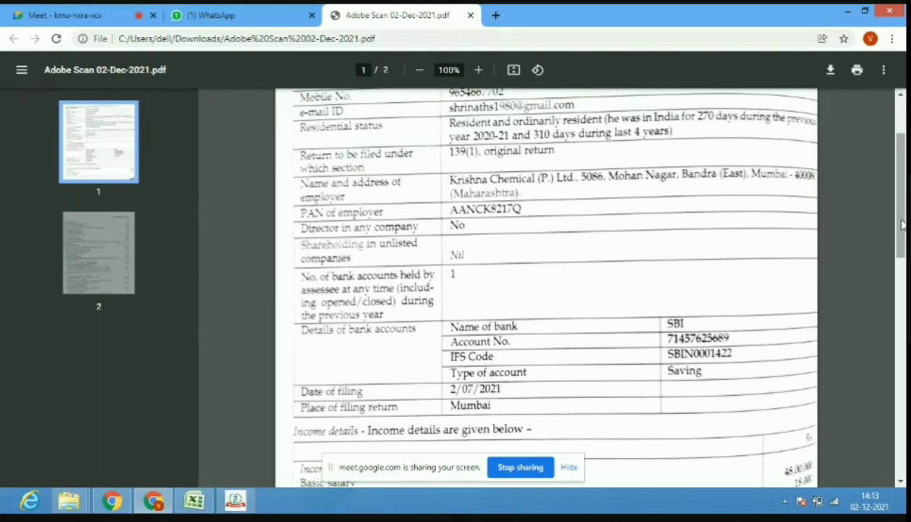
Enter the employer's TAN from the case PDF on the salary breakup form.
left_click_drag(902, 225, 902, 444)
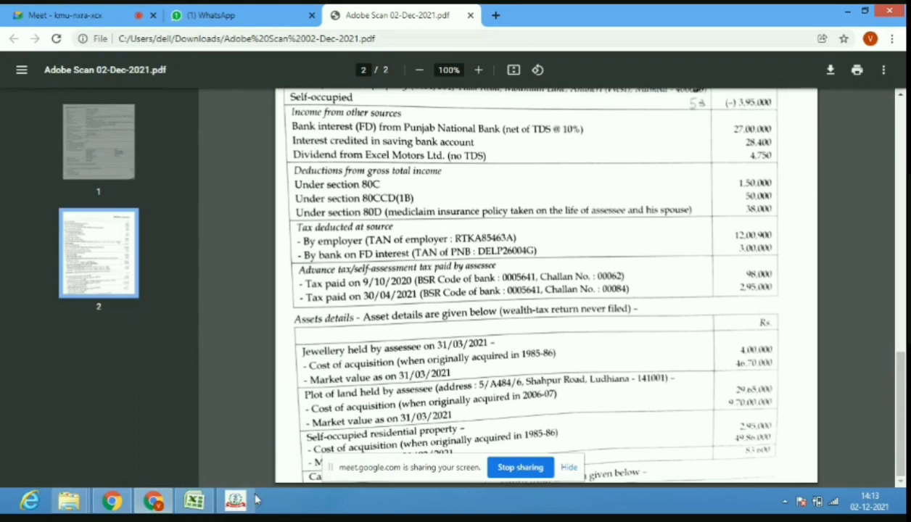
mouse_move(156, 506)
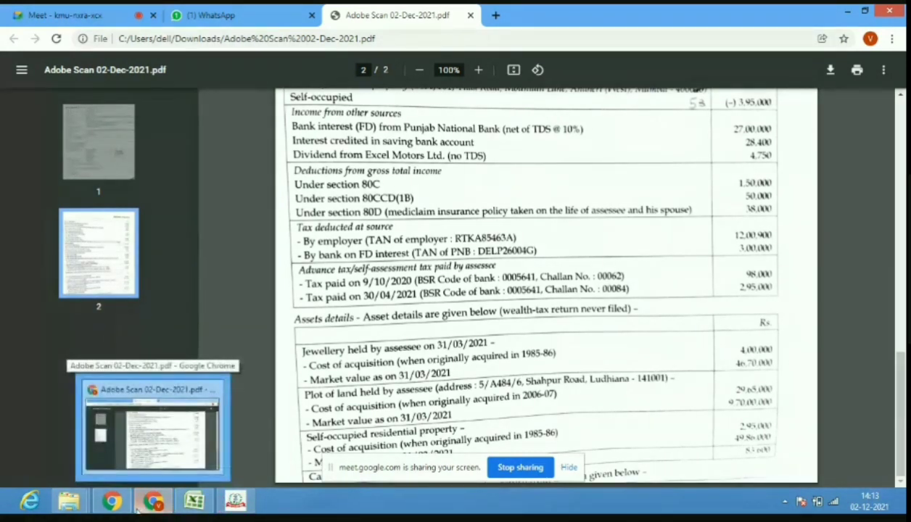
left_click(235, 500)
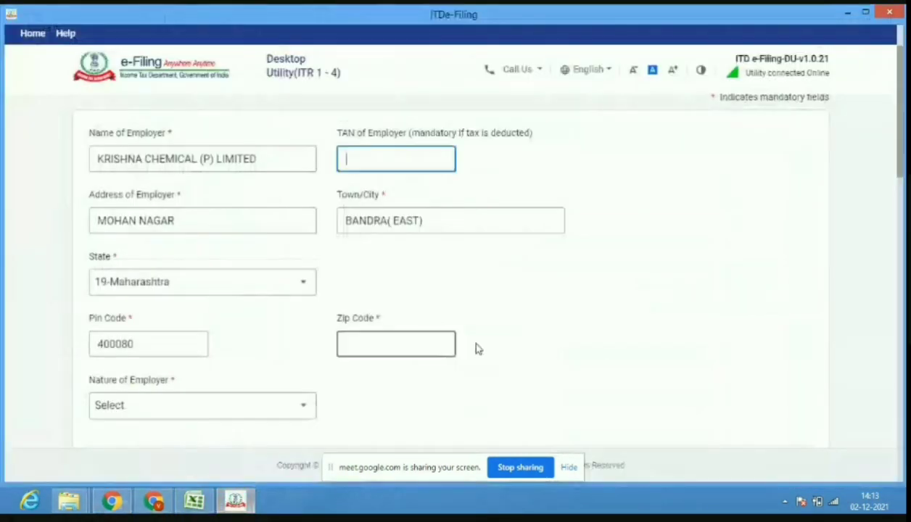
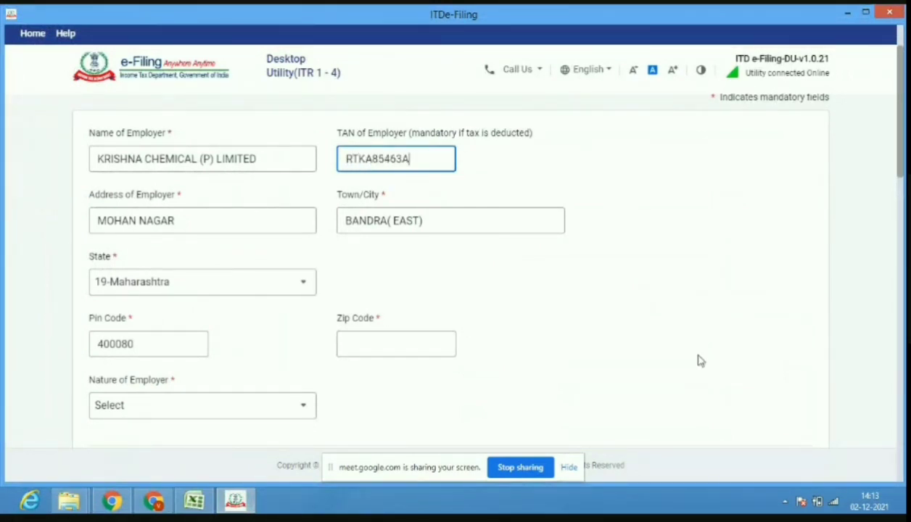
left_click(699, 361)
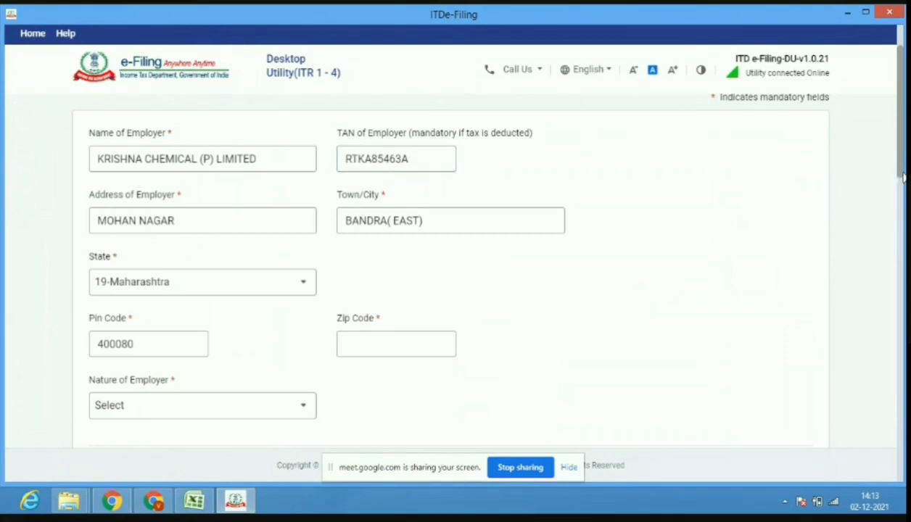
Set Nature of Employer to Others.
scroll(904, 183, "down", 3)
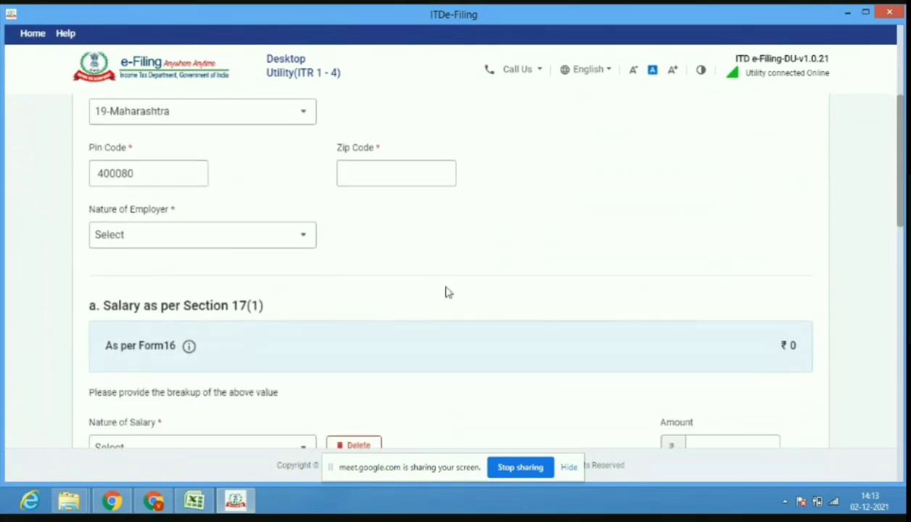
left_click(150, 243)
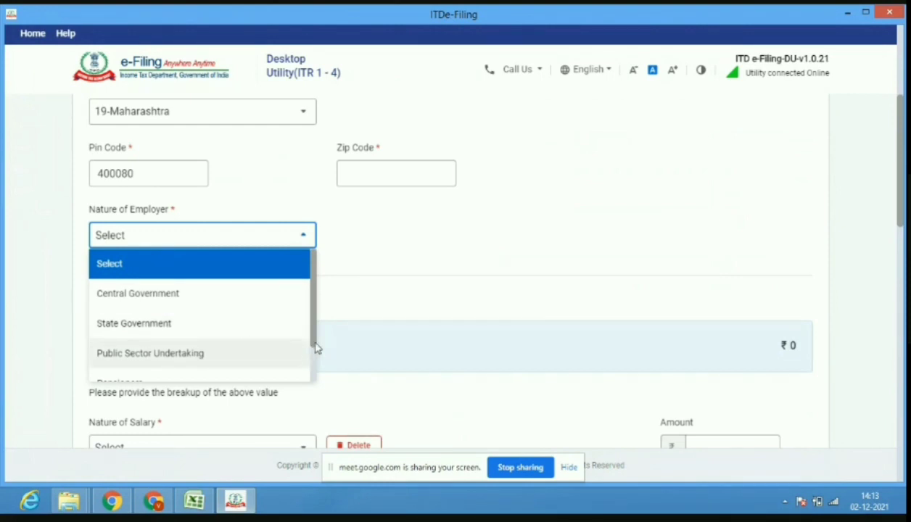
scroll(315, 349, "down", 1)
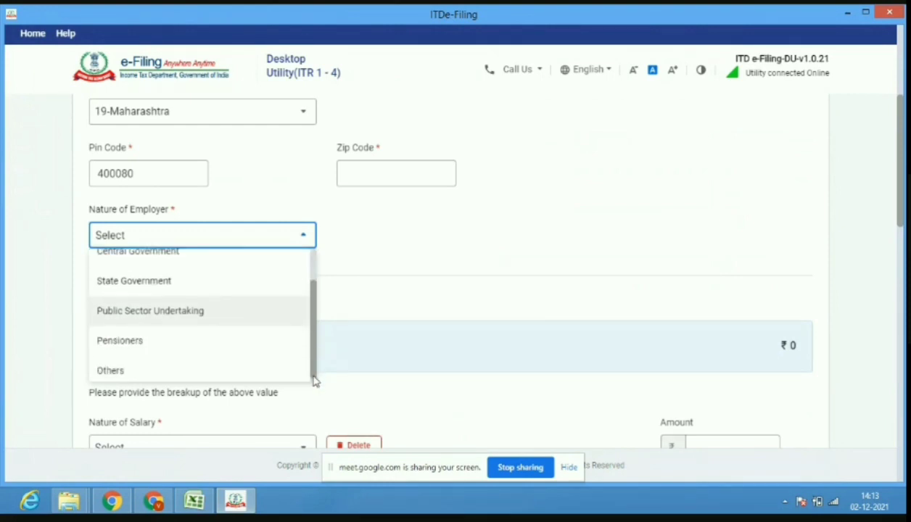
left_click(248, 380)
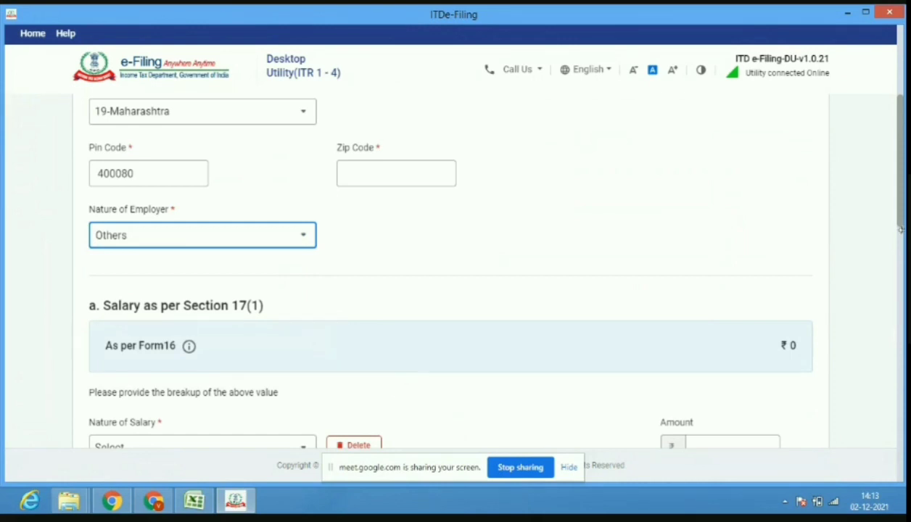
Choose Basic salary as the first salary breakup item, then switch to the Excel workbook.
left_click_drag(903, 223, 901, 282)
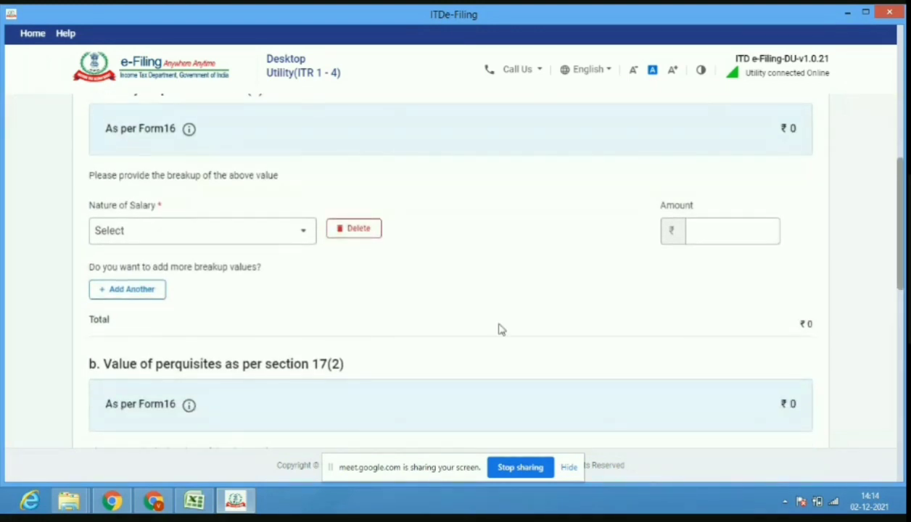
left_click(297, 238)
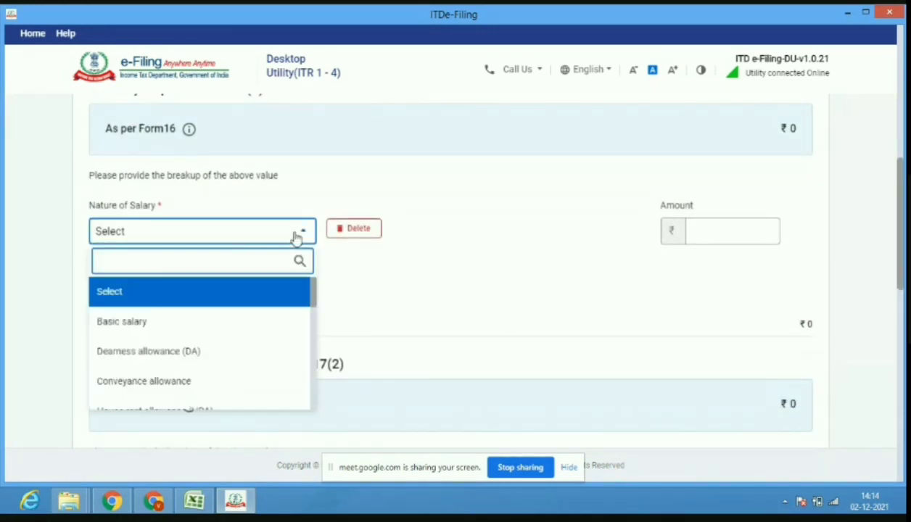
left_click(259, 321)
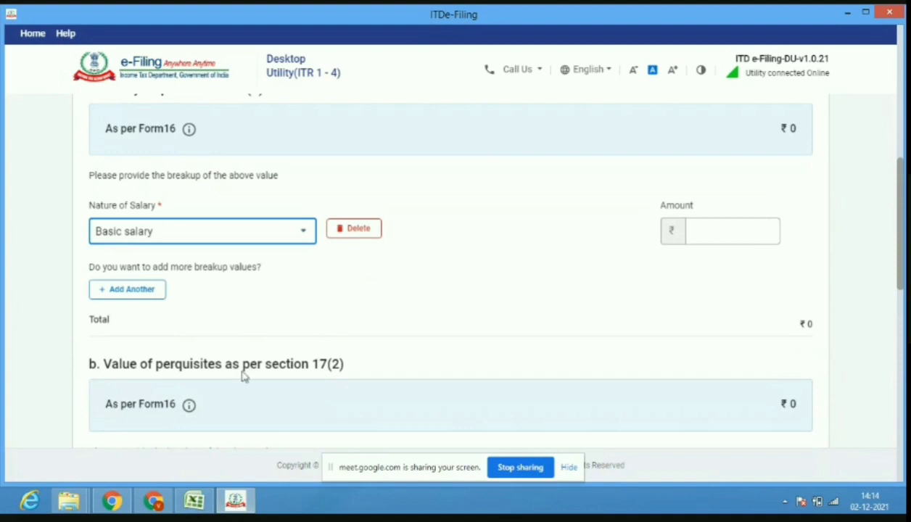
left_click(209, 507)
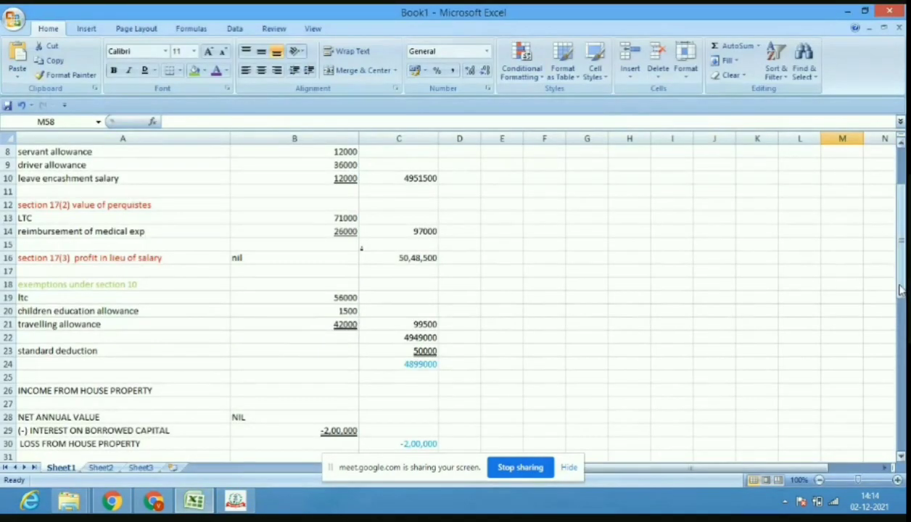
Enter the basic salary amount of 48,00,000 after checking the PDF and Excel figures.
left_click_drag(901, 240, 900, 200)
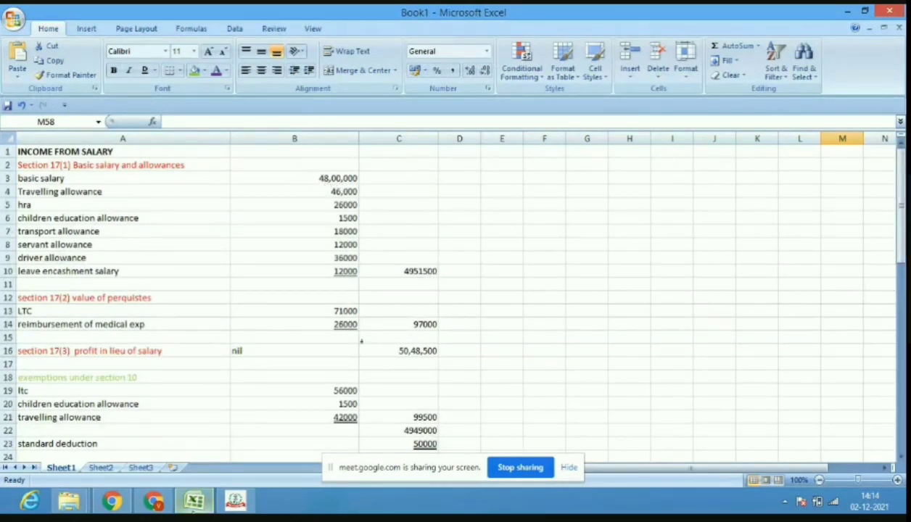
left_click(156, 504)
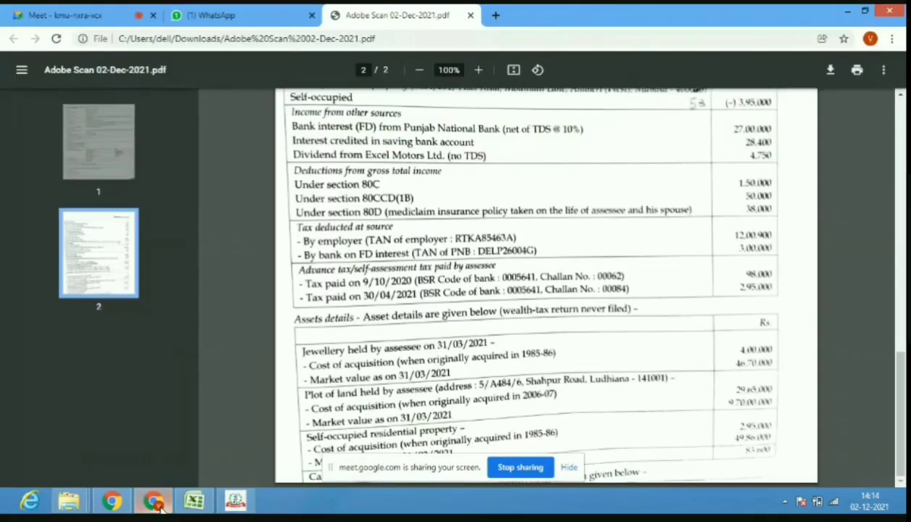
left_click(194, 500)
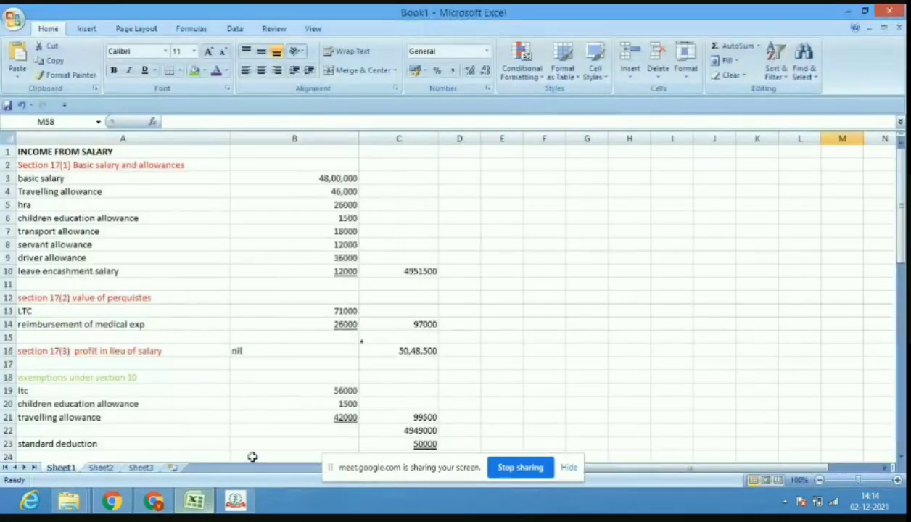
left_click(238, 502)
left_click(755, 231)
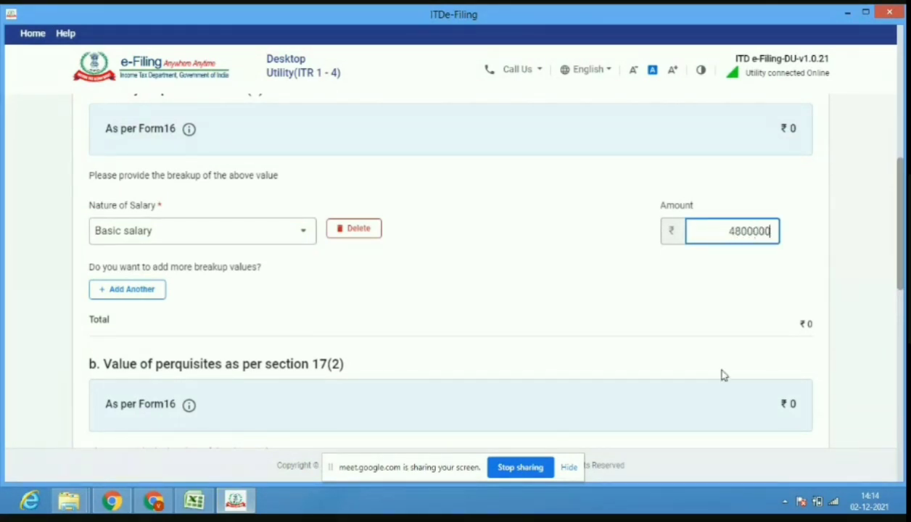
Add a Conveyance allowance row of 46,000.
left_click(155, 290)
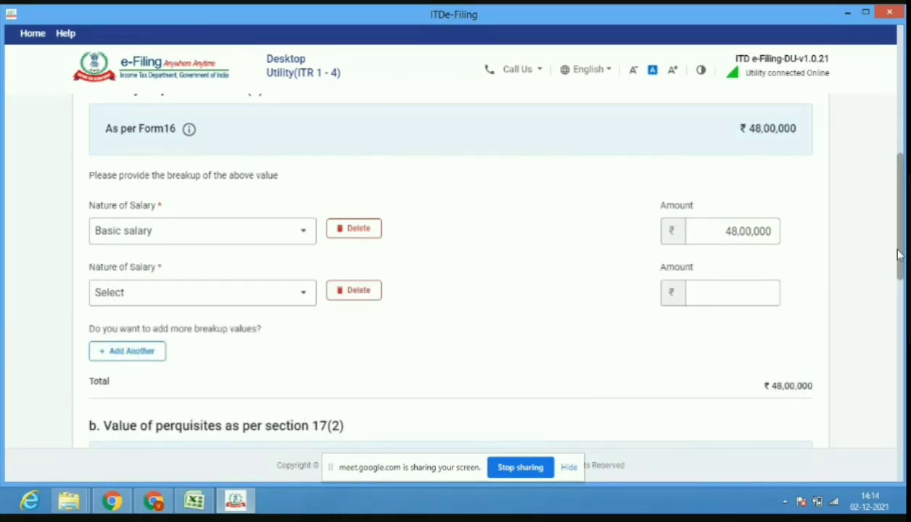
left_click_drag(900, 257, 903, 233)
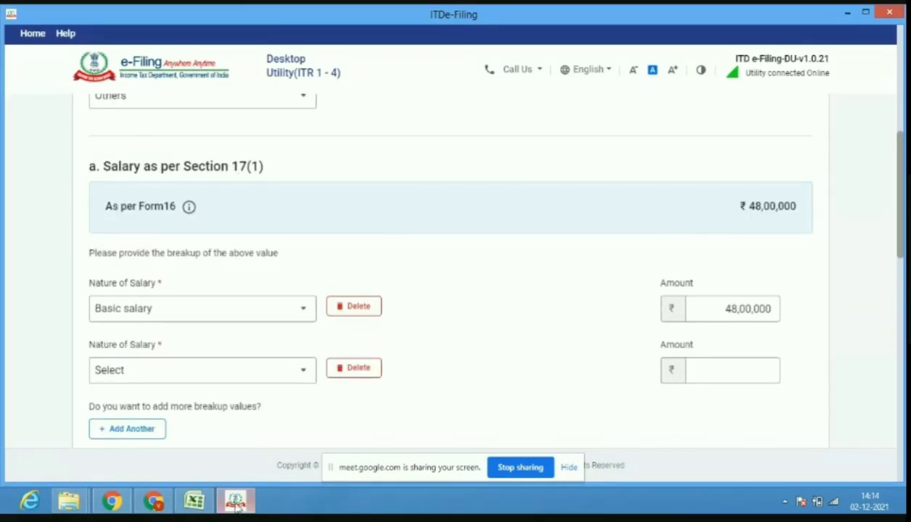
left_click(196, 500)
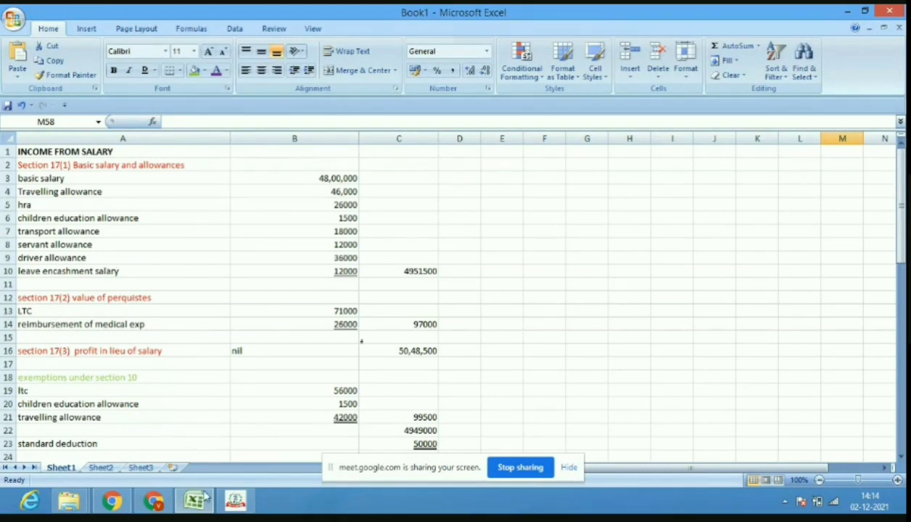
mouse_move(210, 505)
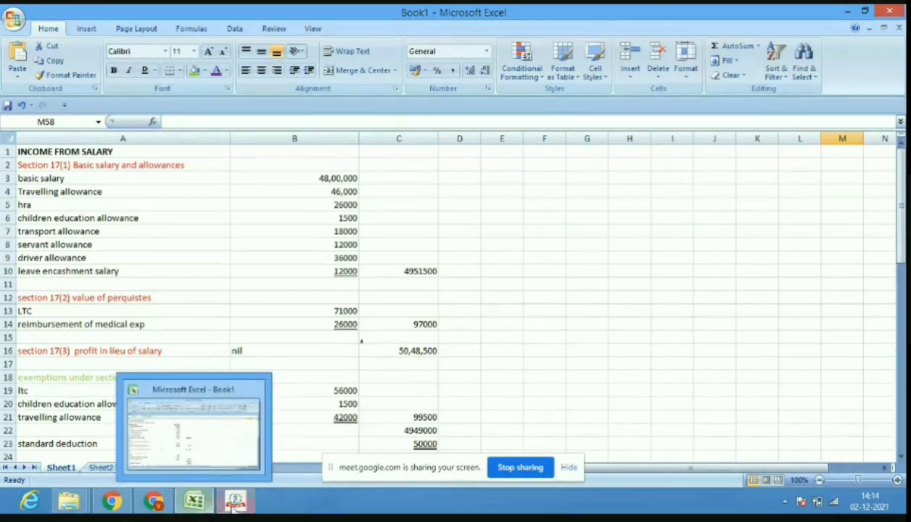
left_click(226, 458)
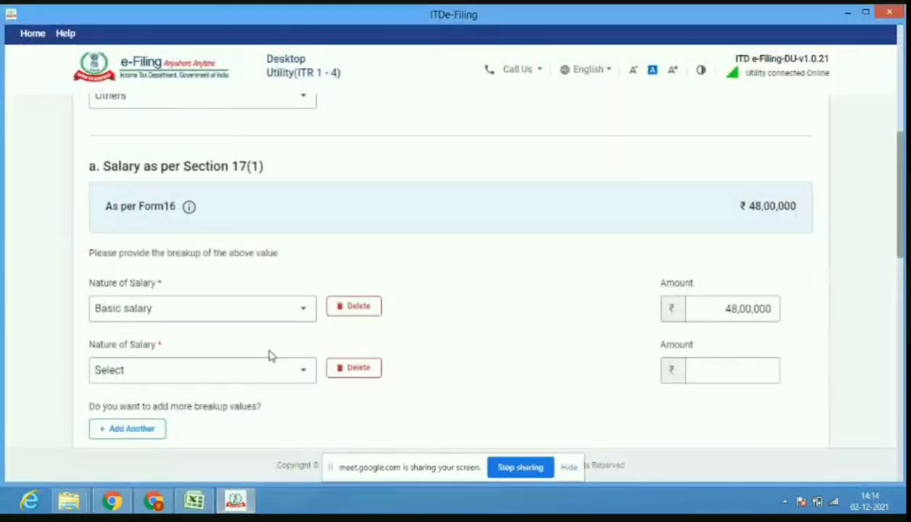
left_click(272, 373)
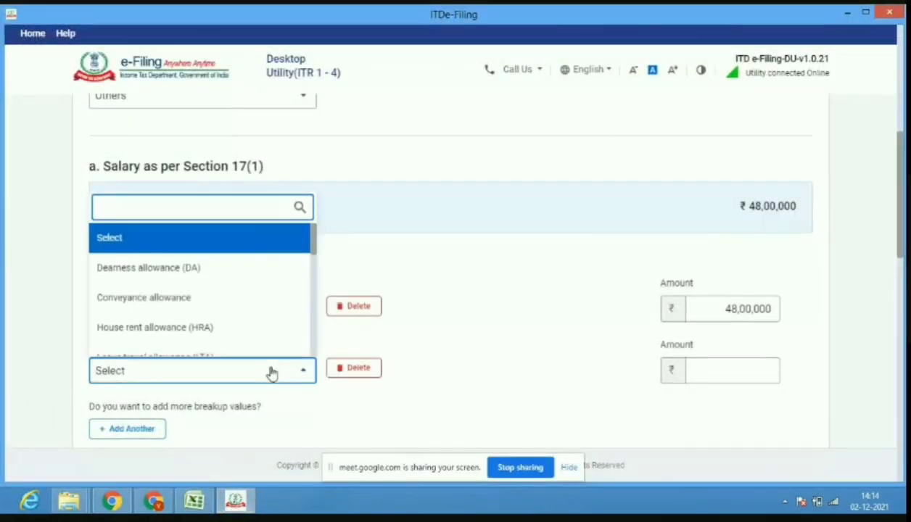
left_click(288, 310)
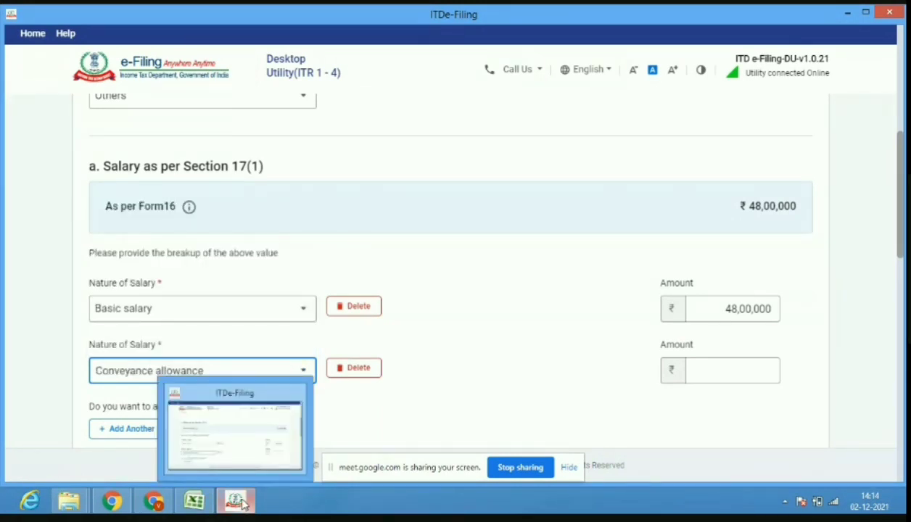
left_click(211, 506)
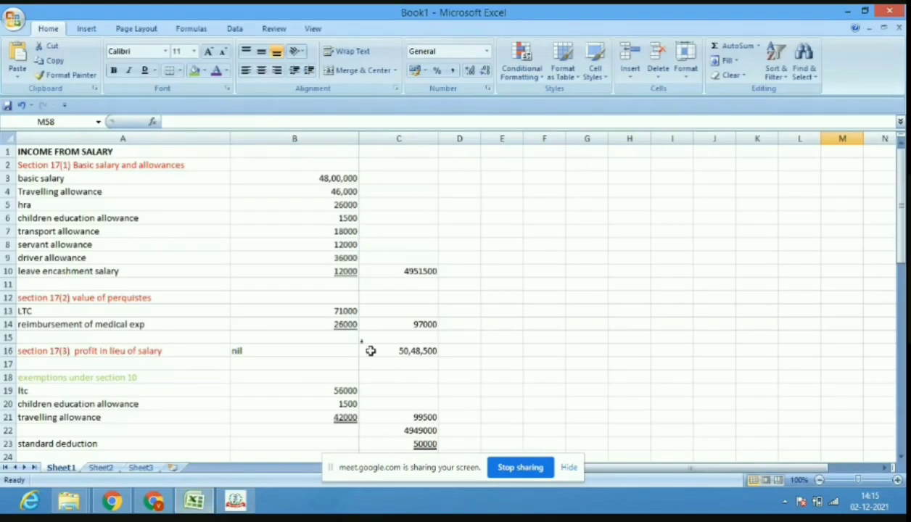
left_click(226, 506)
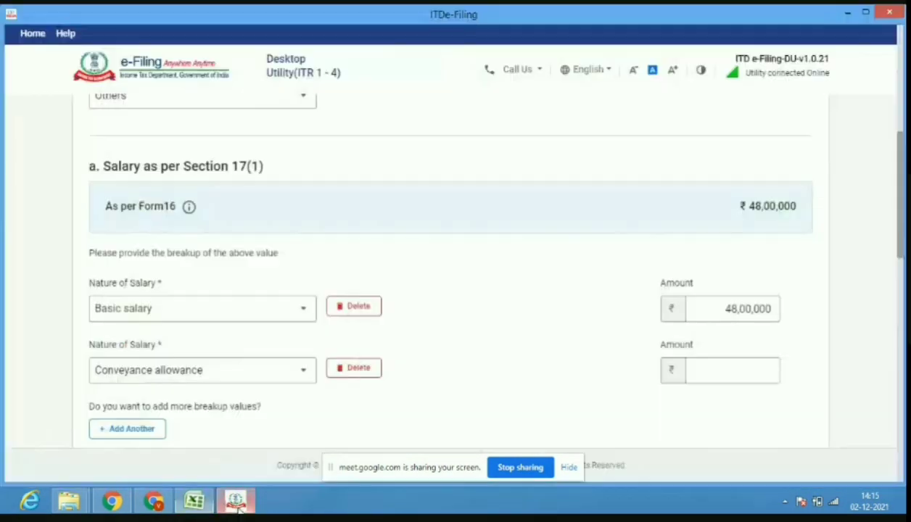
left_click(732, 382)
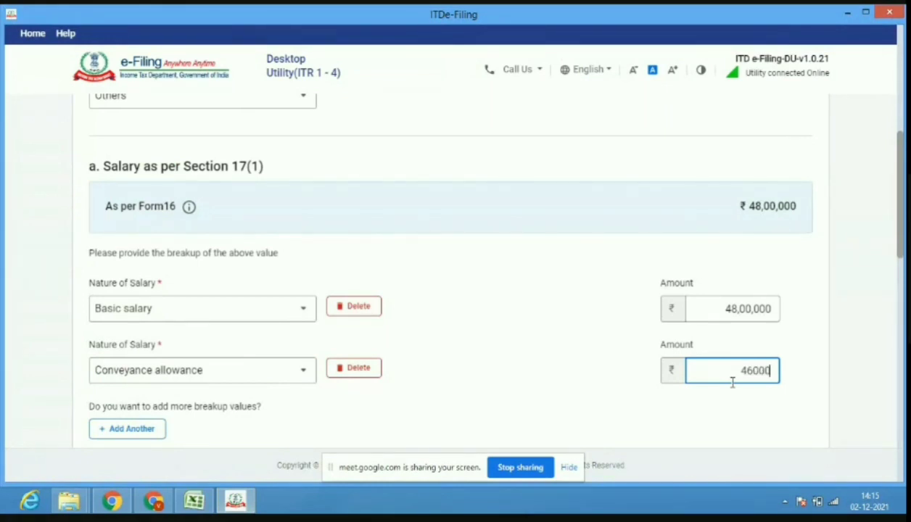
left_click(154, 432)
left_click(510, 378)
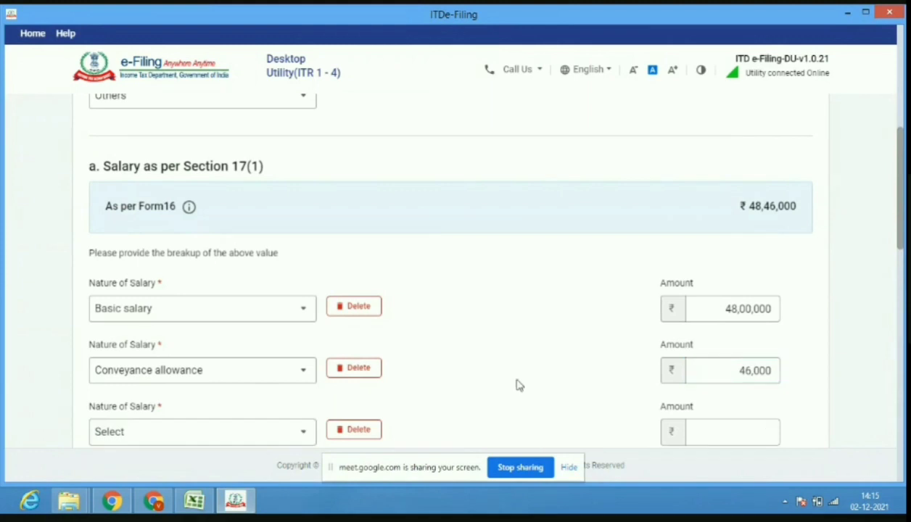
Set the third row to House rent allowance (HRA) of 26,000.
left_click_drag(902, 248, 901, 283)
left_click(278, 293)
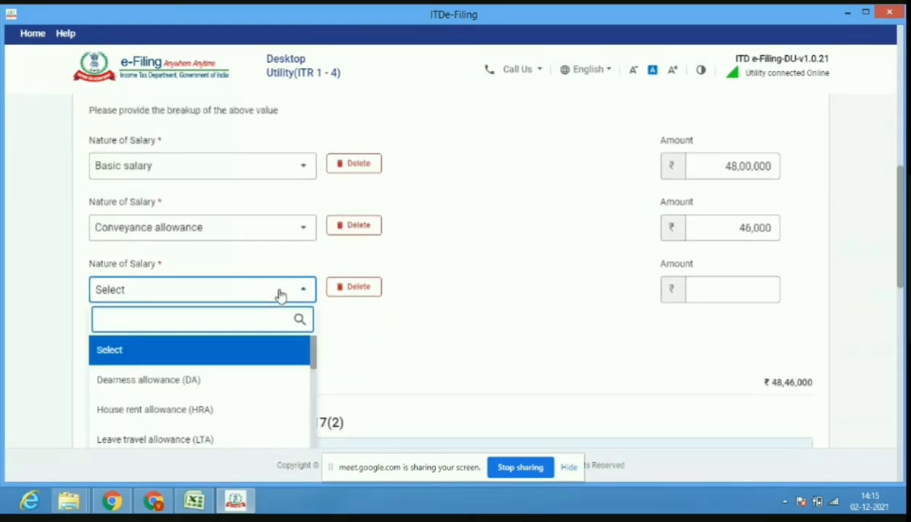
left_click(286, 412)
left_click(712, 291)
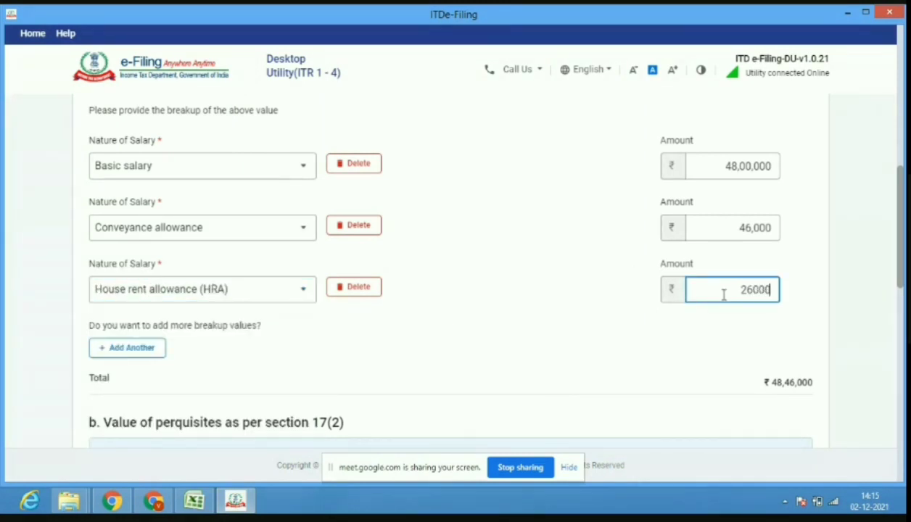
Add a Children Education Allowance (CEA) row of 1,500 and start another blank row.
left_click(126, 351)
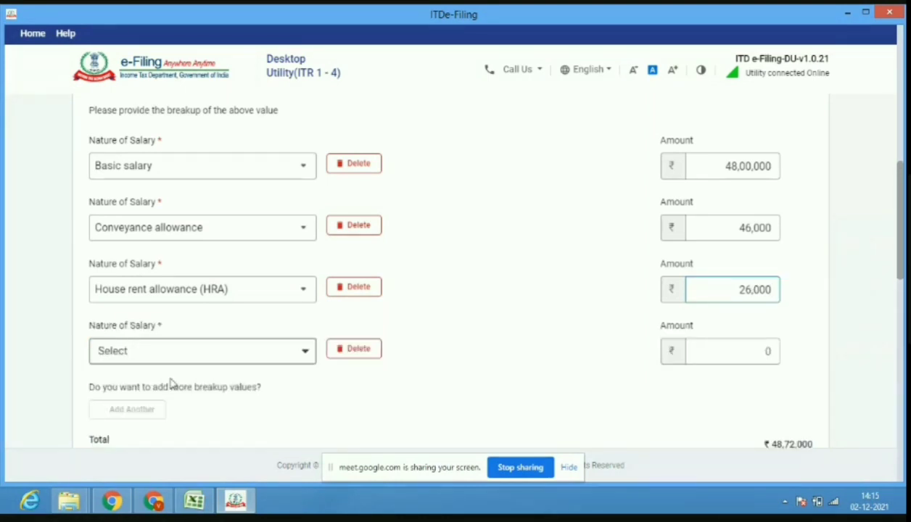
left_click(304, 354)
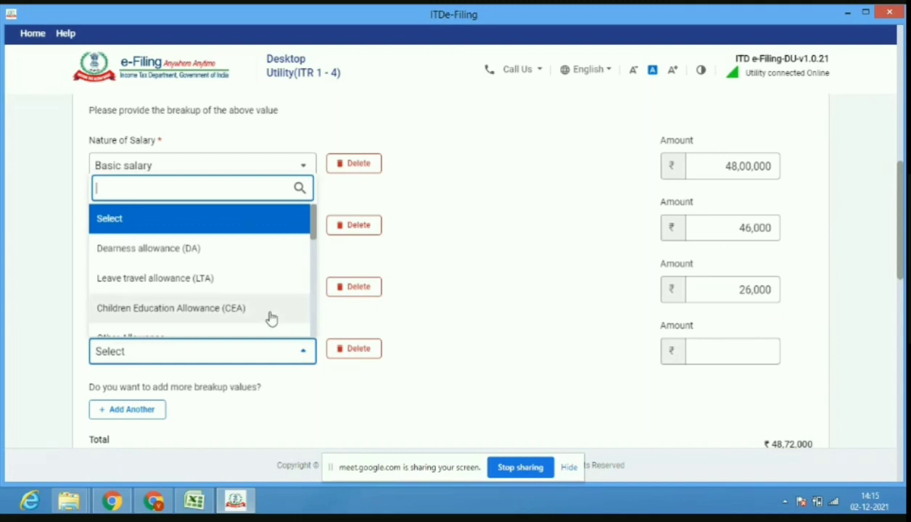
key("Return")
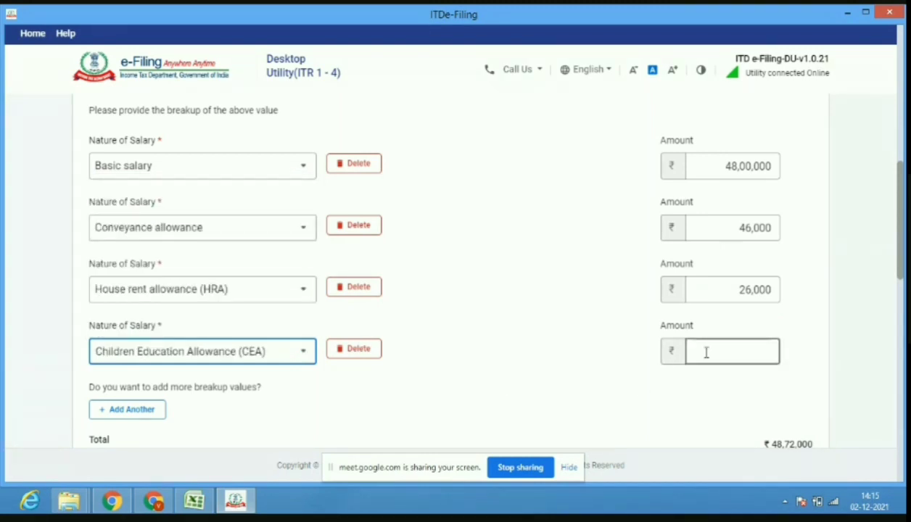
left_click(711, 350)
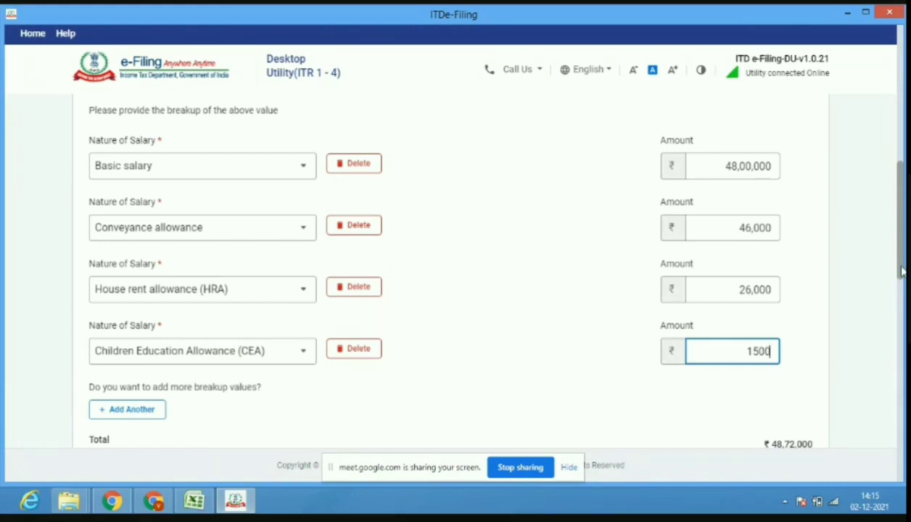
scroll(902, 270, "down", 3)
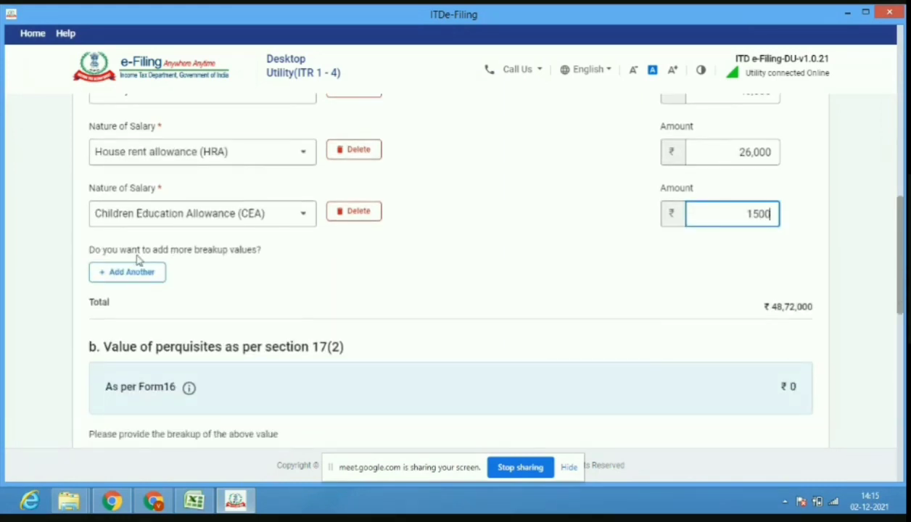
left_click(134, 272)
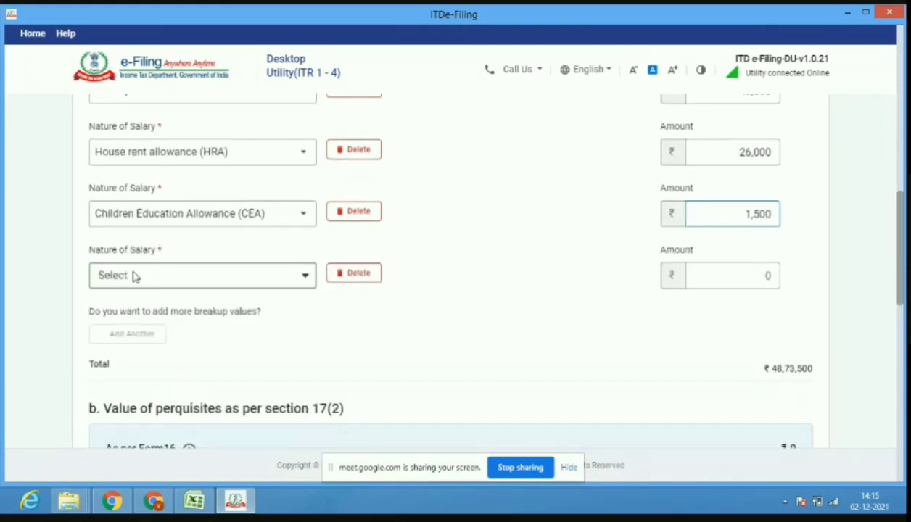
Choose Other Allowance for the new row and check the allowance sum in Excel.
left_click(277, 284)
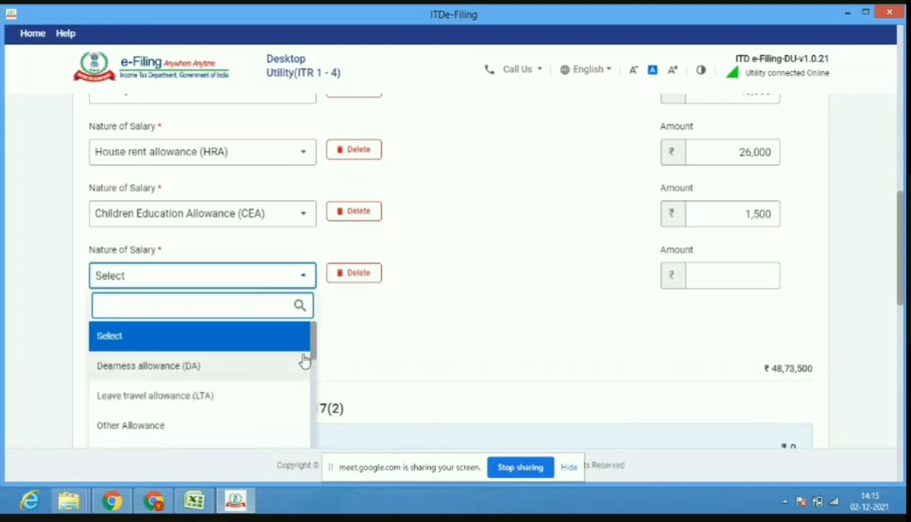
left_click_drag(314, 355, 314, 366)
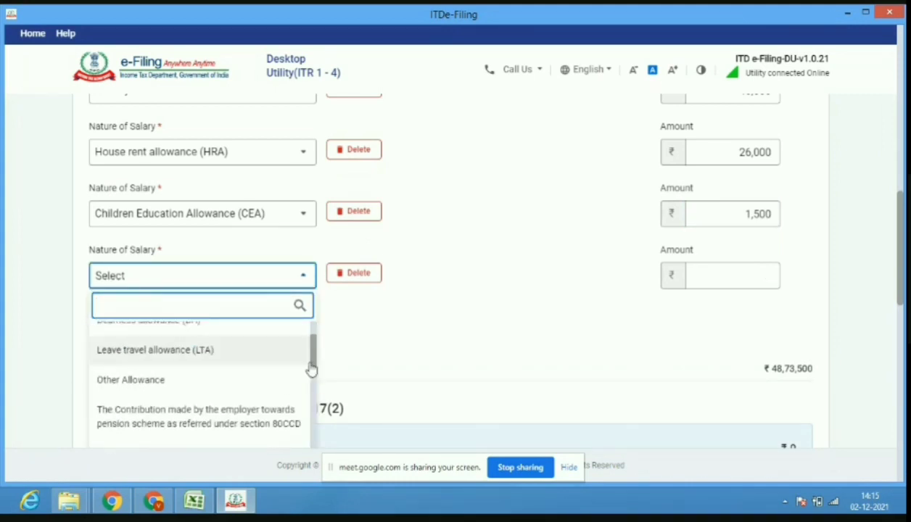
left_click(234, 385)
key("alt+Tab")
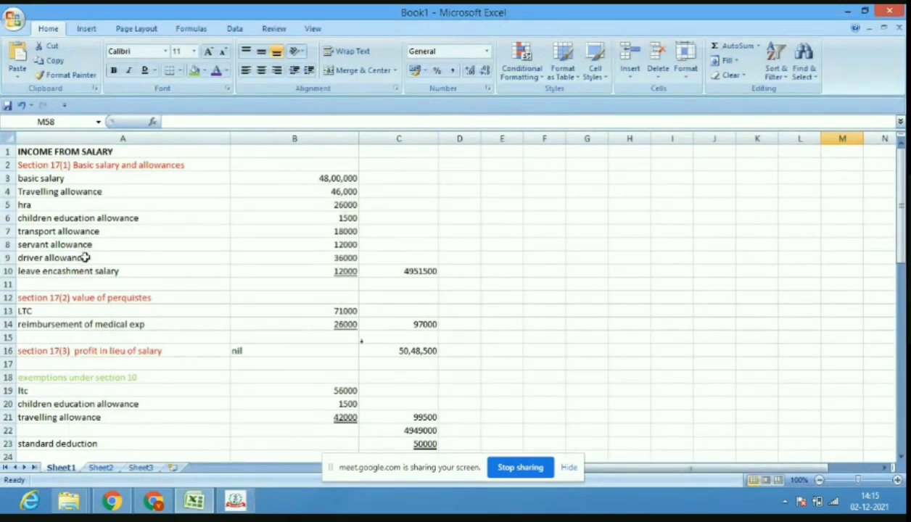
left_click(318, 233)
left_click_drag(317, 233, 318, 258)
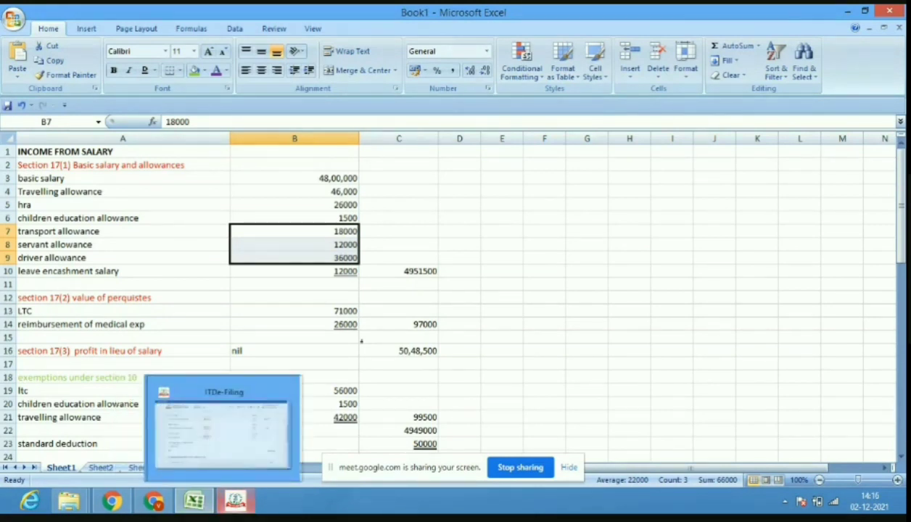
left_click(235, 501)
Enter 66,000 as the Other Allowance amount, bringing the total to ₹49,39,500.
left_click(708, 272)
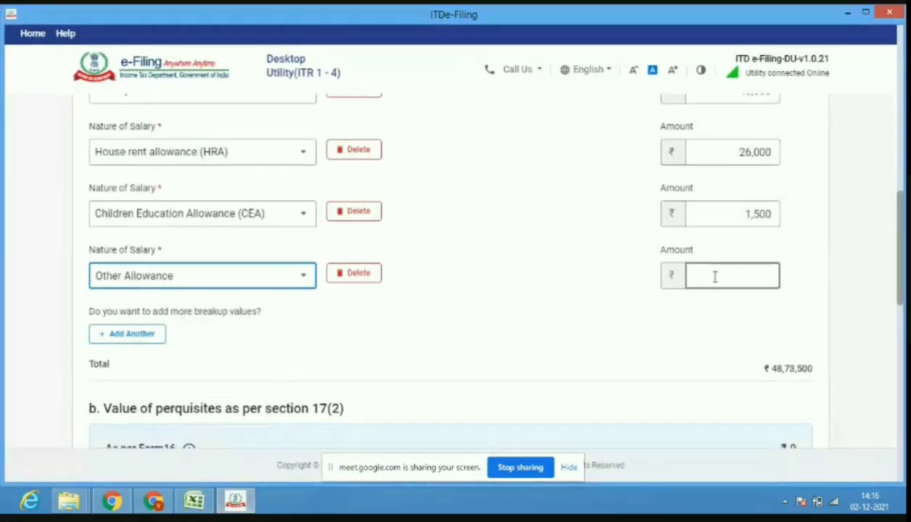
left_click(715, 276)
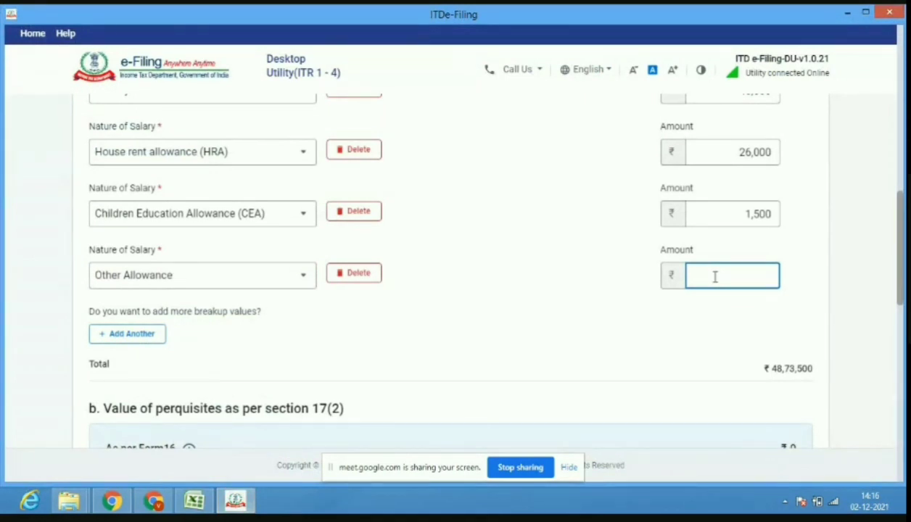
type("66000")
scroll(903, 294, "down", 1)
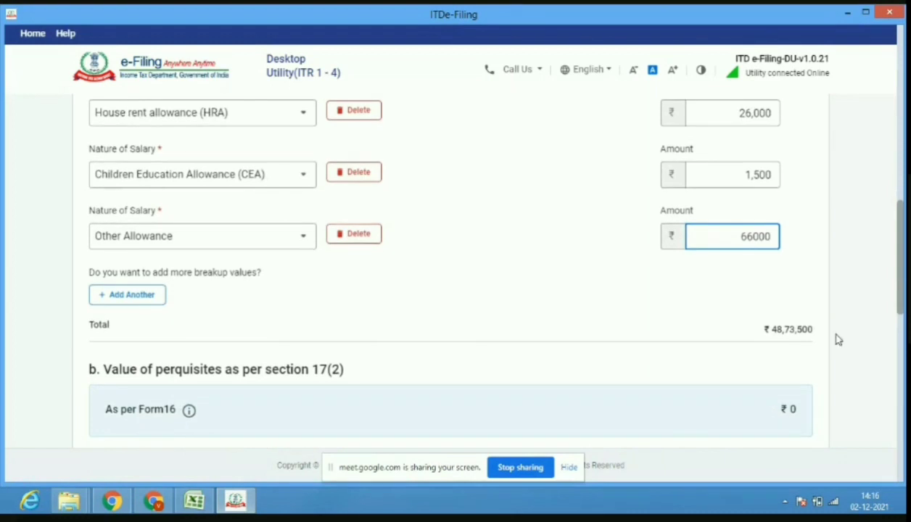
left_click(780, 342)
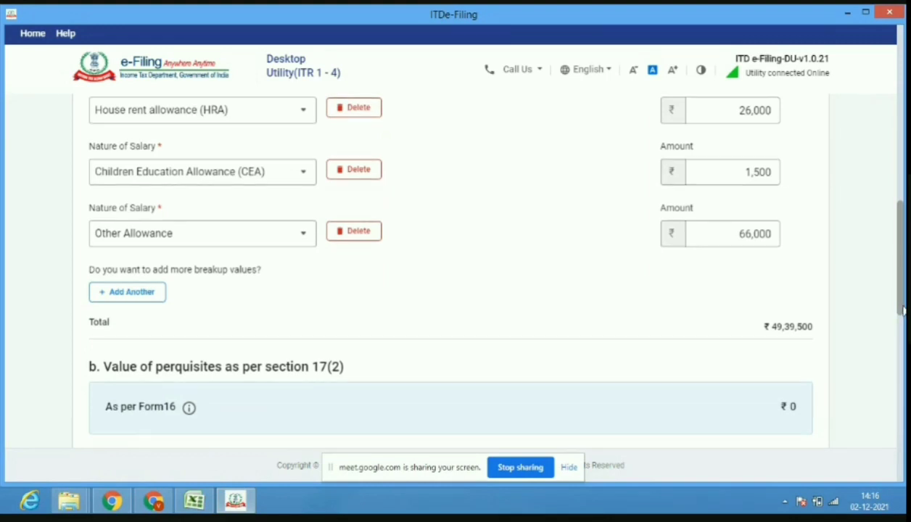
scroll(904, 303, "down", 4)
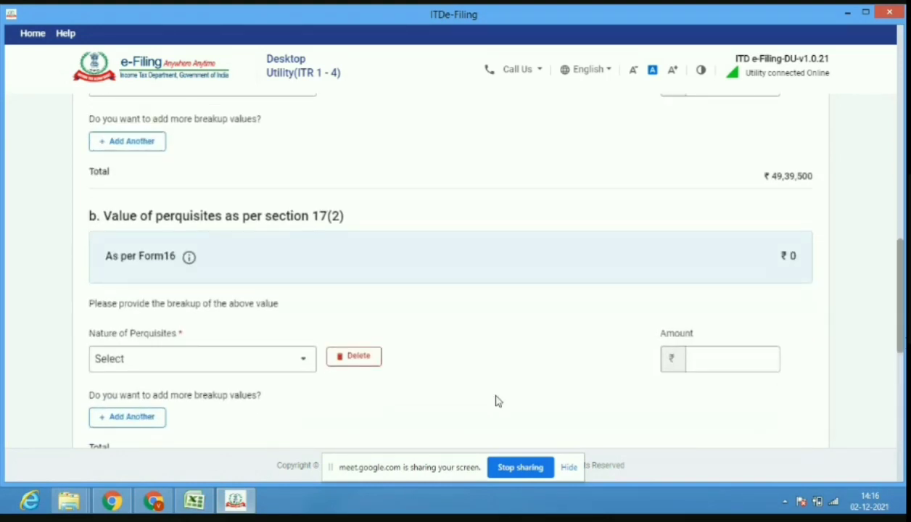
Add a Free or concessional travel perquisite of 71,000 under section 17(2).
left_click(195, 500)
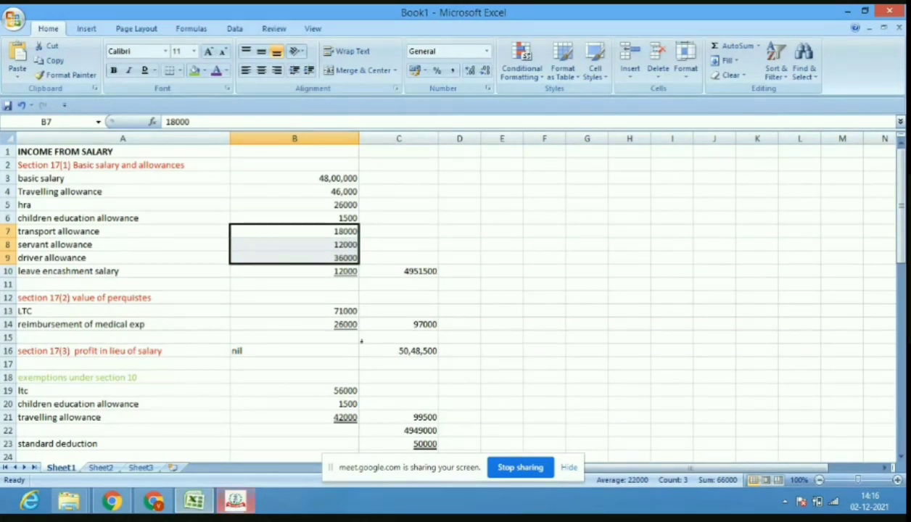
left_click(236, 500)
left_click(239, 363)
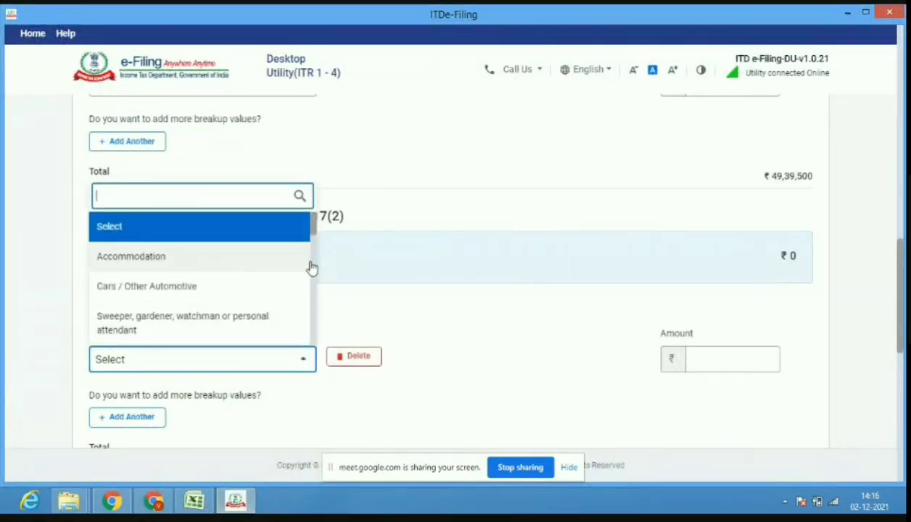
left_click_drag(316, 239, 319, 267)
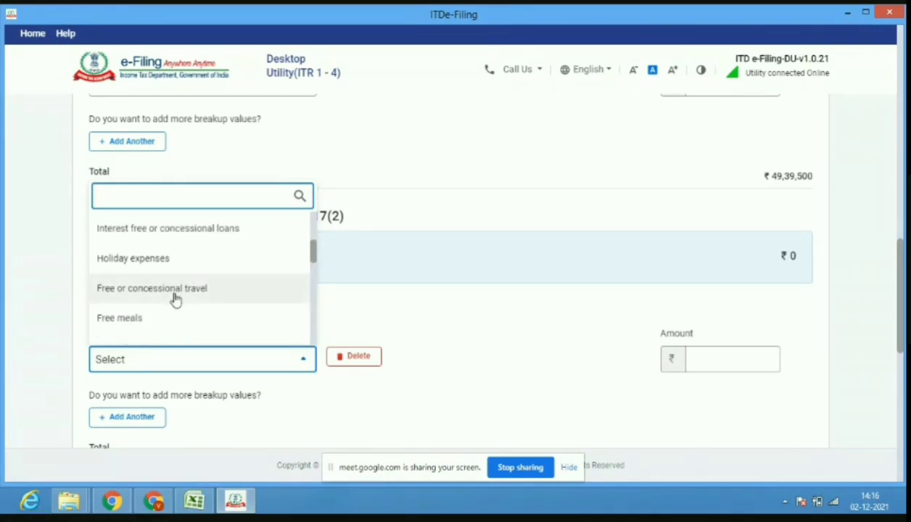
left_click(174, 297)
left_click(194, 502)
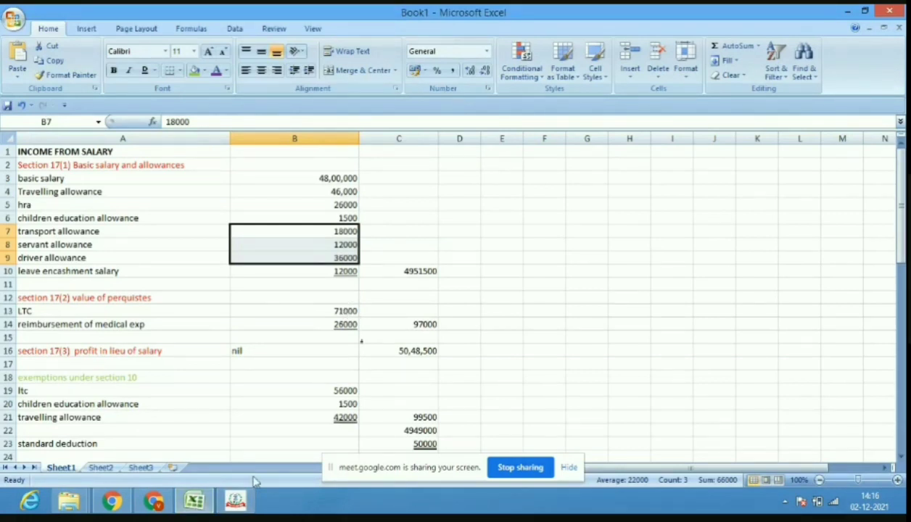
left_click(237, 500)
left_click(692, 359)
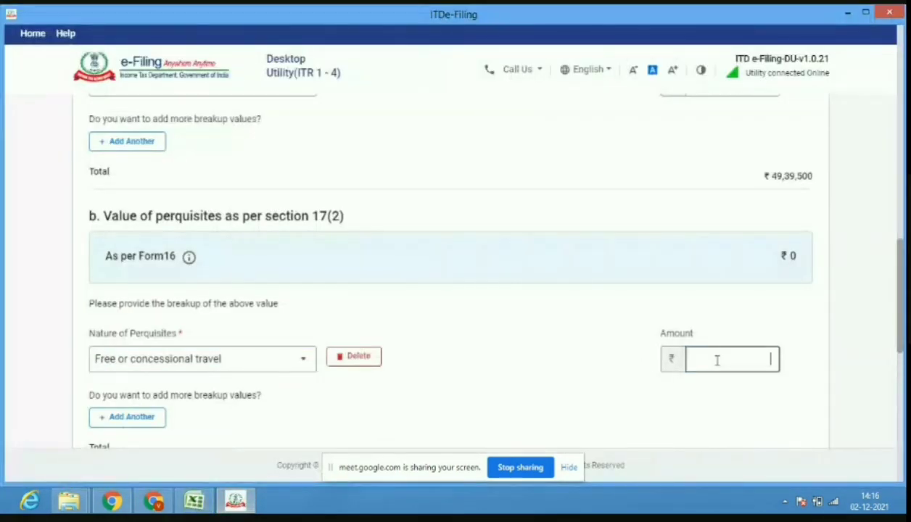
type("71000")
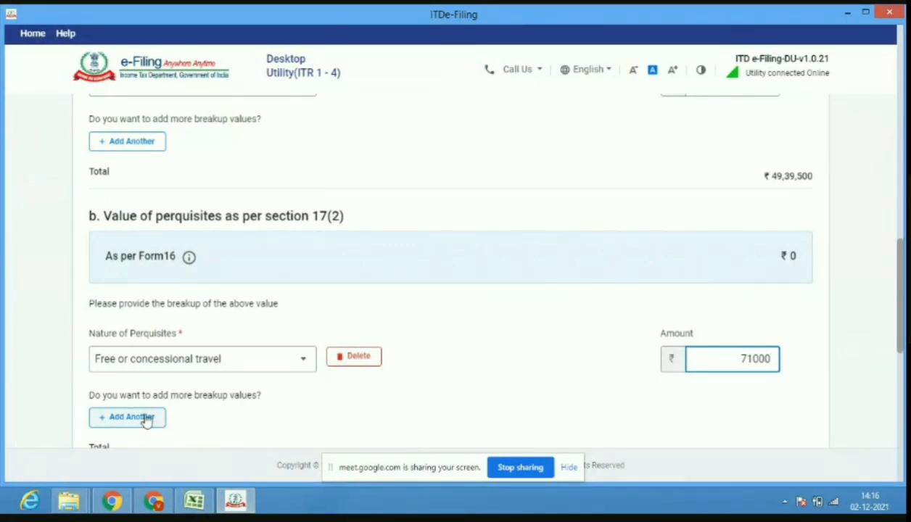
left_click(145, 418)
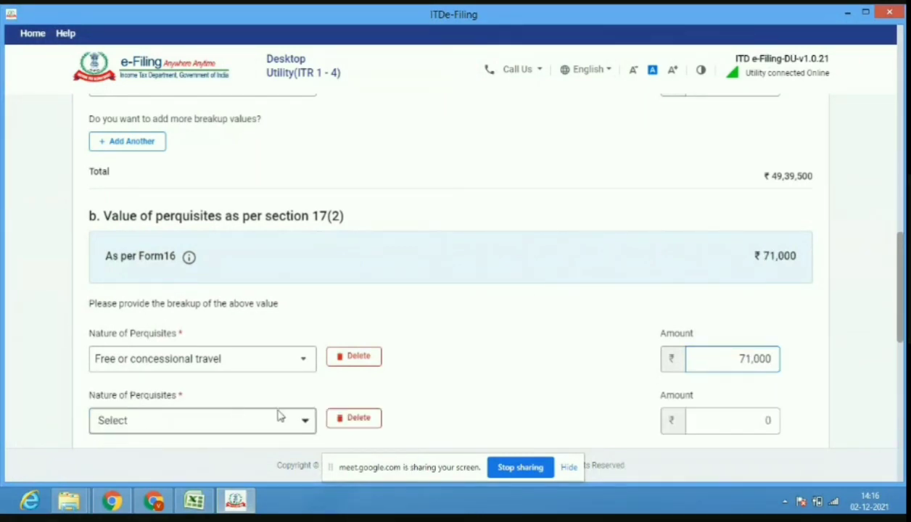
Add a Value of any other benefit/amenity/service/privilege perquisite of 26,000.
left_click(297, 426)
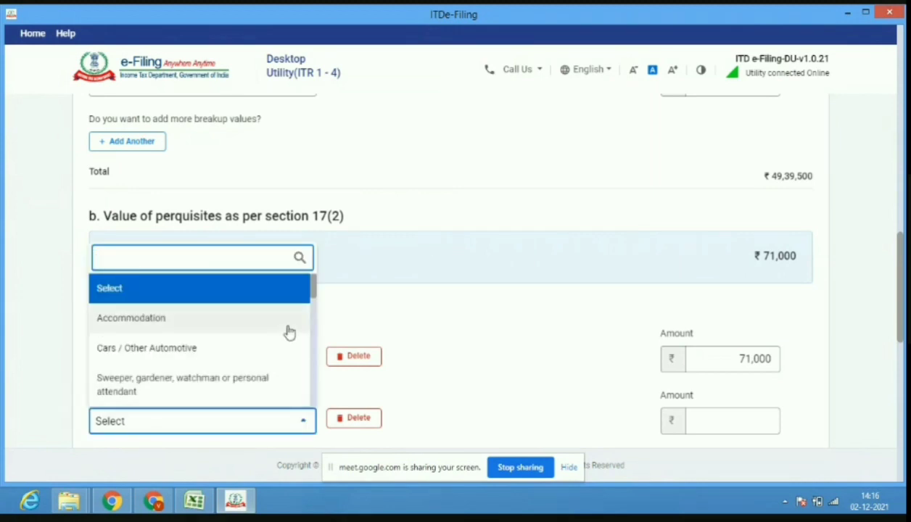
left_click_drag(313, 298, 317, 370)
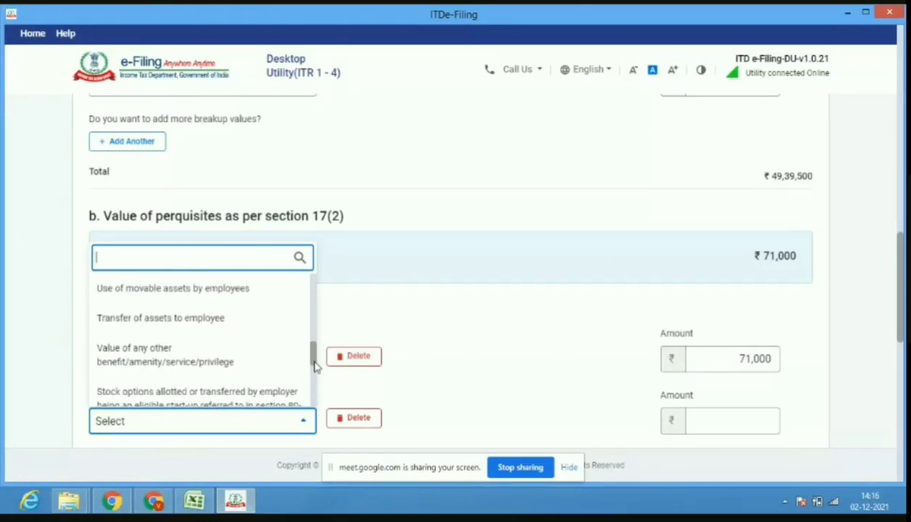
left_click(216, 370)
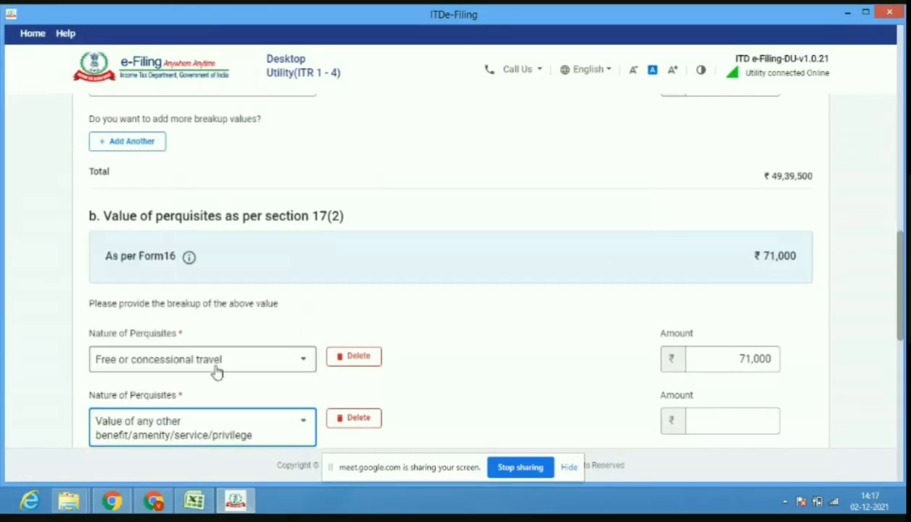
left_click(746, 423)
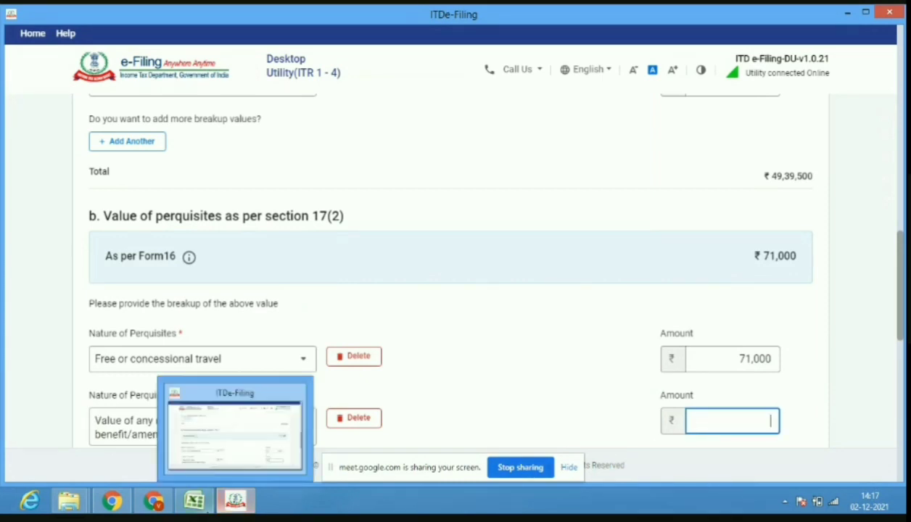
left_click(217, 421)
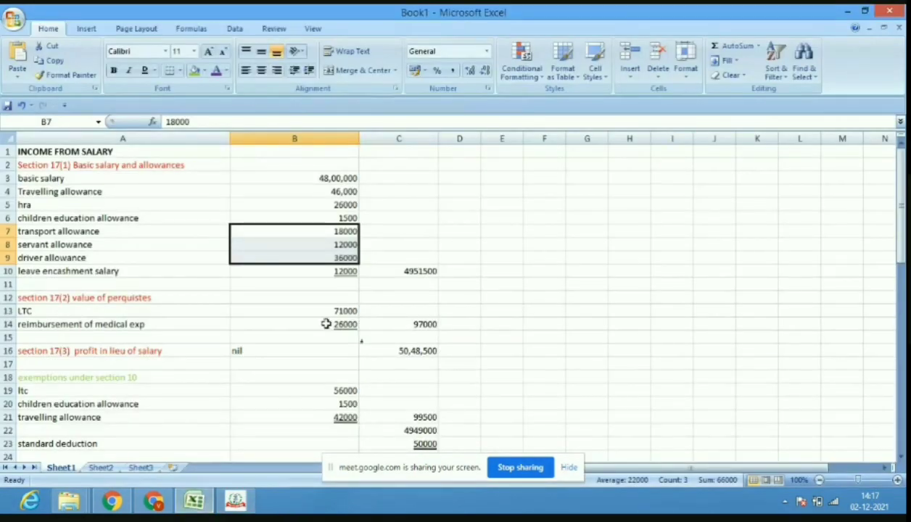
left_click(237, 501)
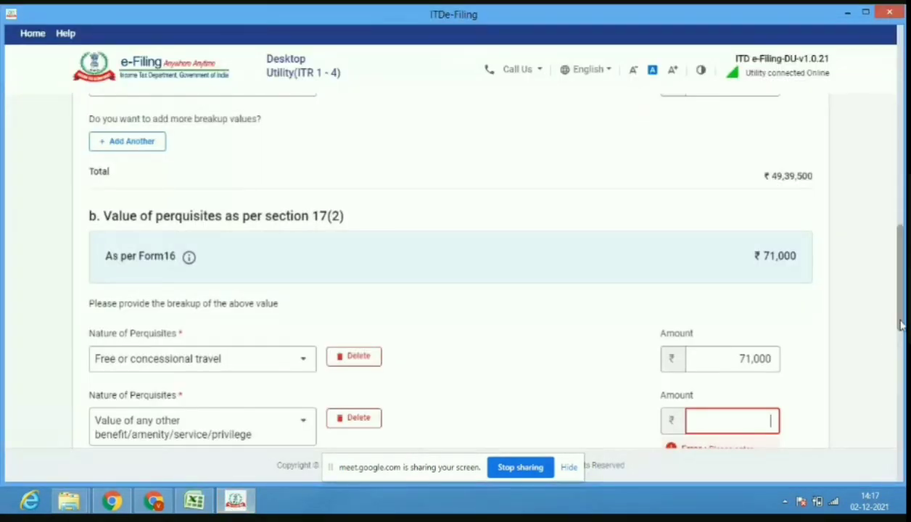
left_click_drag(900, 325, 901, 354)
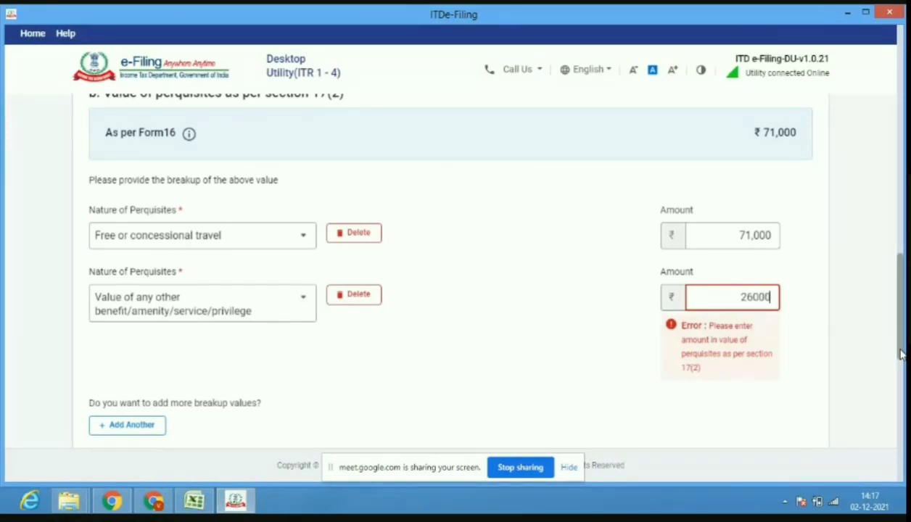
left_click(891, 326)
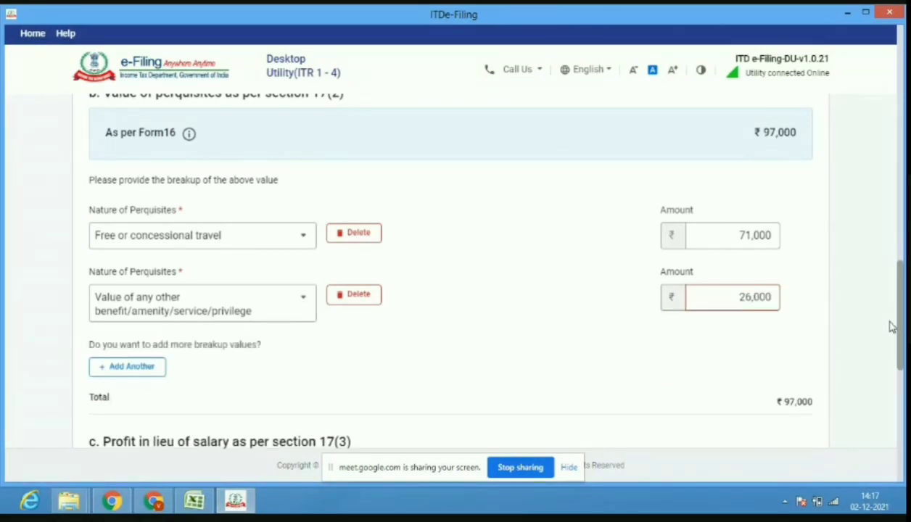
left_click_drag(901, 328, 905, 377)
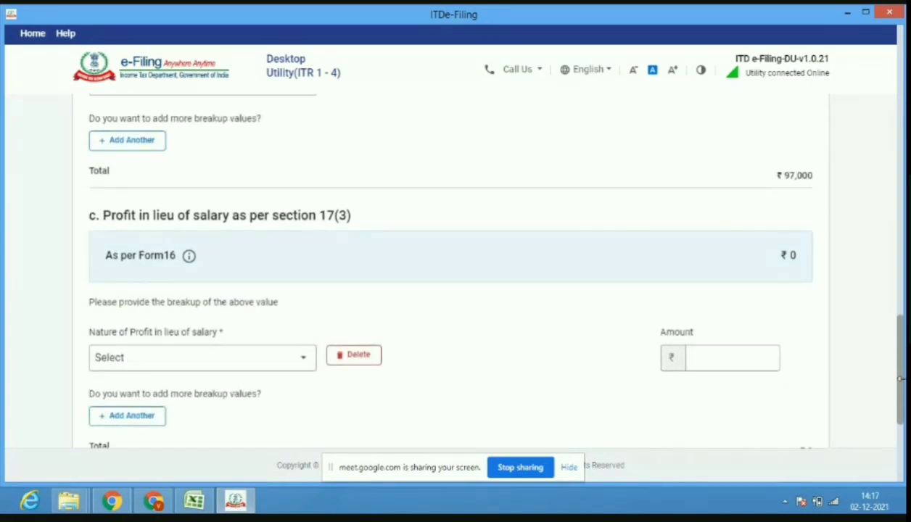
Enter 0 for section 17(3) profit in lieu of salary and save Employer 1 (gross ₹50,36,500).
left_click(712, 355)
type("0")
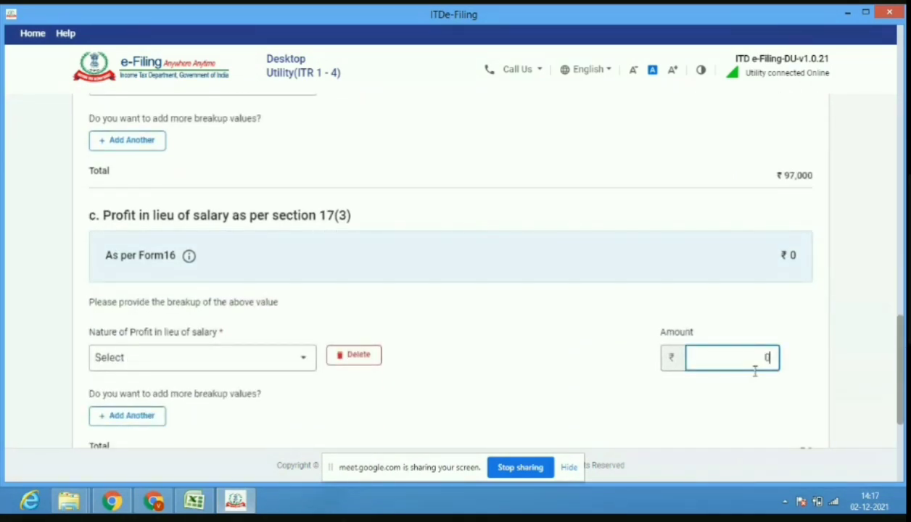
scroll(885, 363, "down", 3)
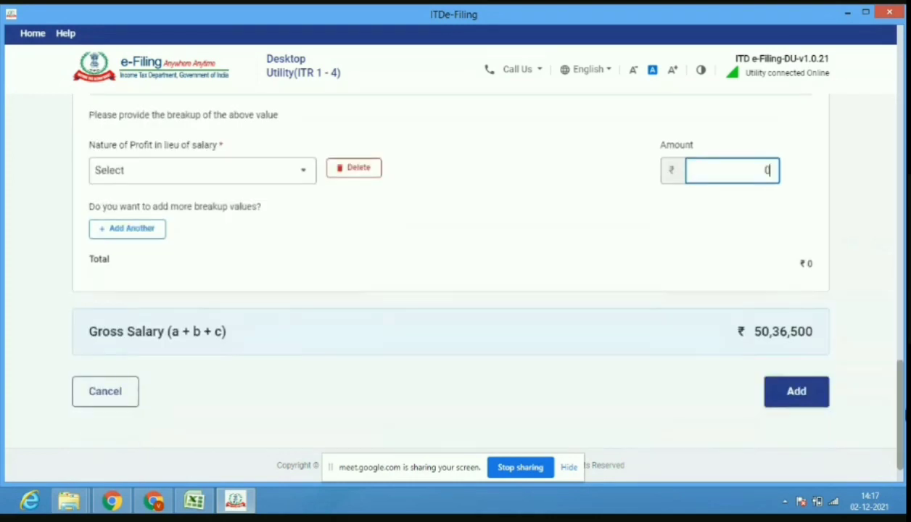
left_click(791, 387)
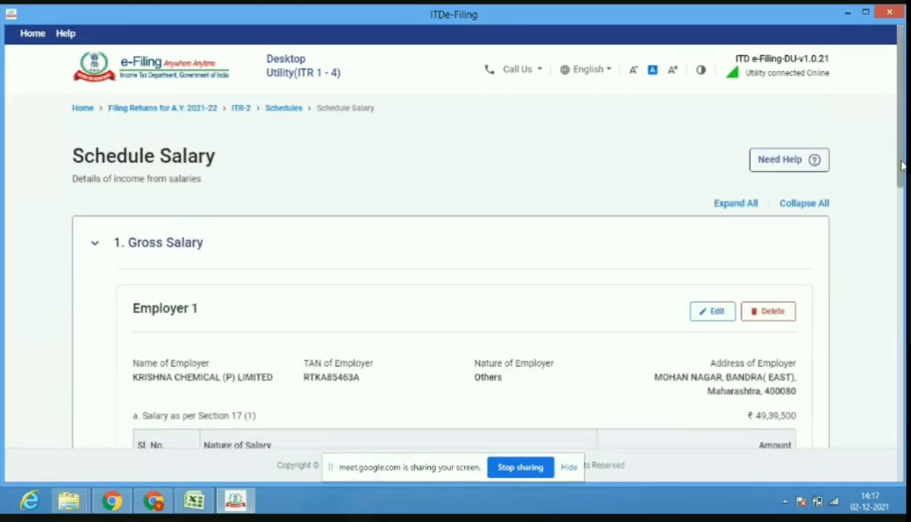
left_click_drag(903, 174, 901, 324)
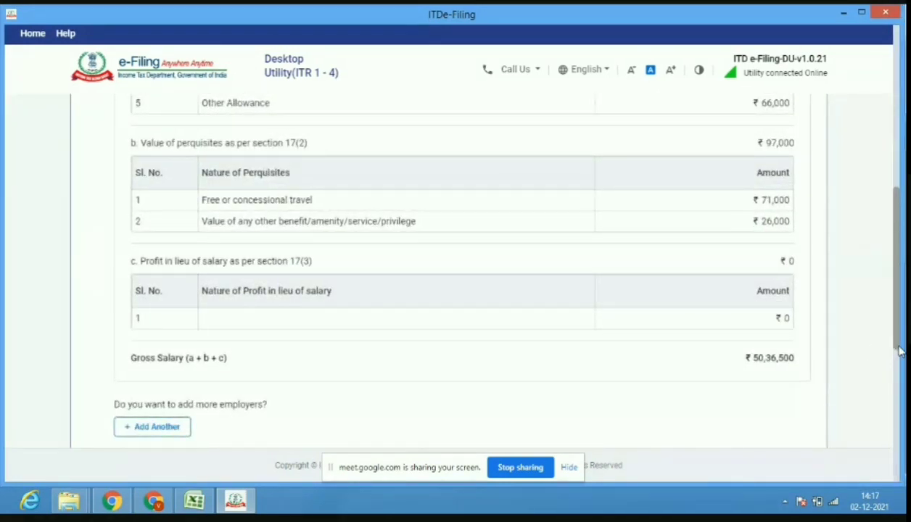
Expand the section 10 exempt allowances in the Schedule Salary summary.
left_click_drag(900, 350, 900, 412)
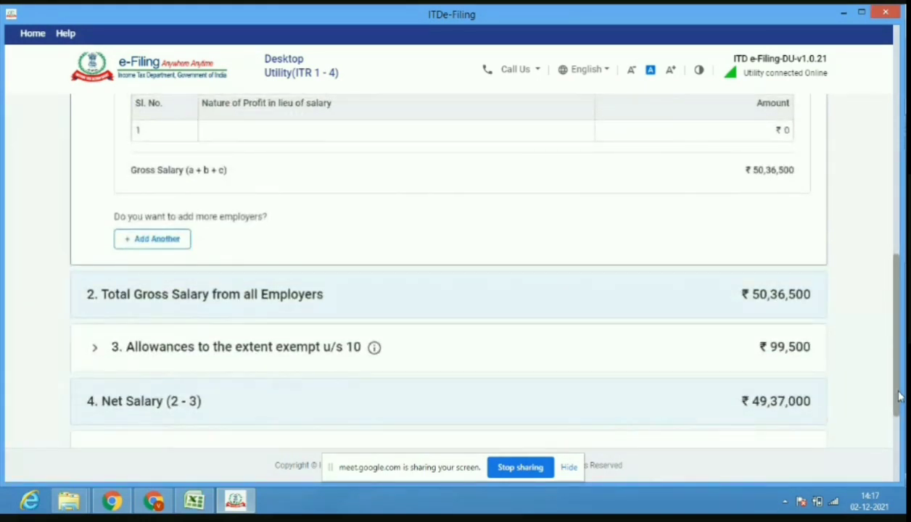
scroll(900, 398, "down", 1)
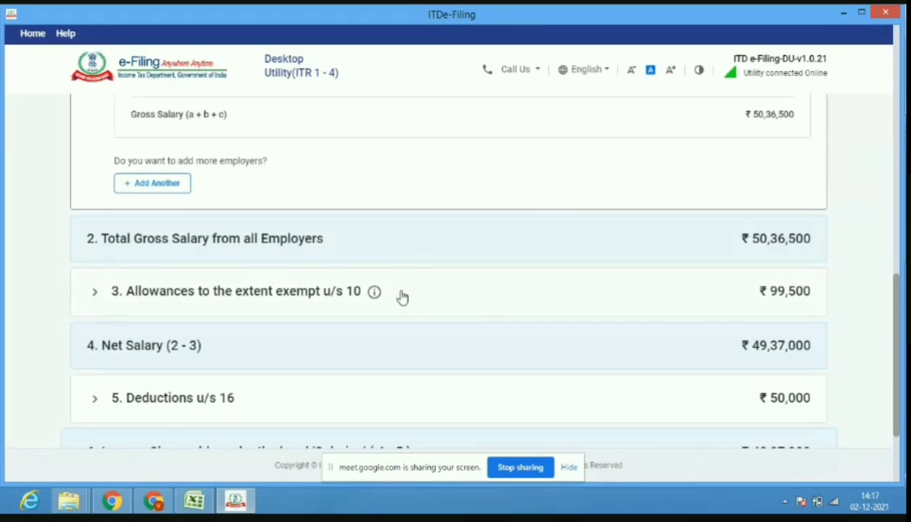
left_click(401, 298)
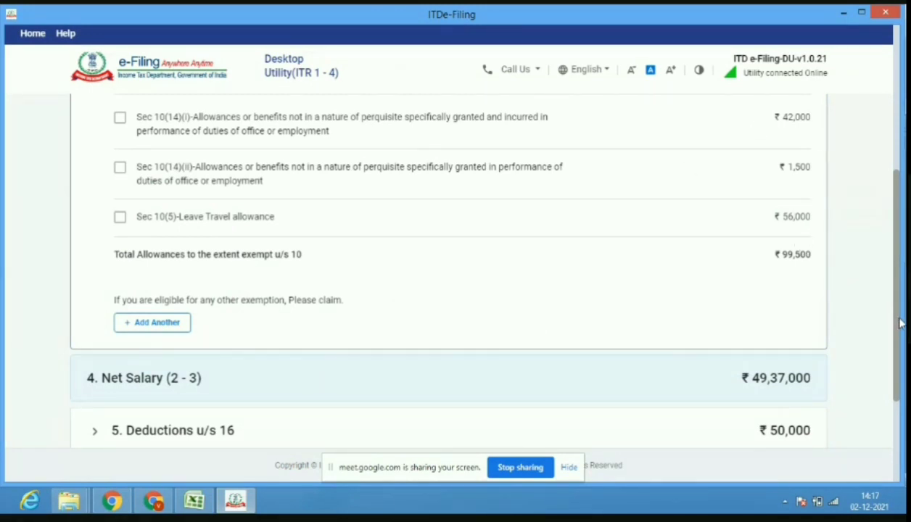
scroll(900, 322, "up", 1)
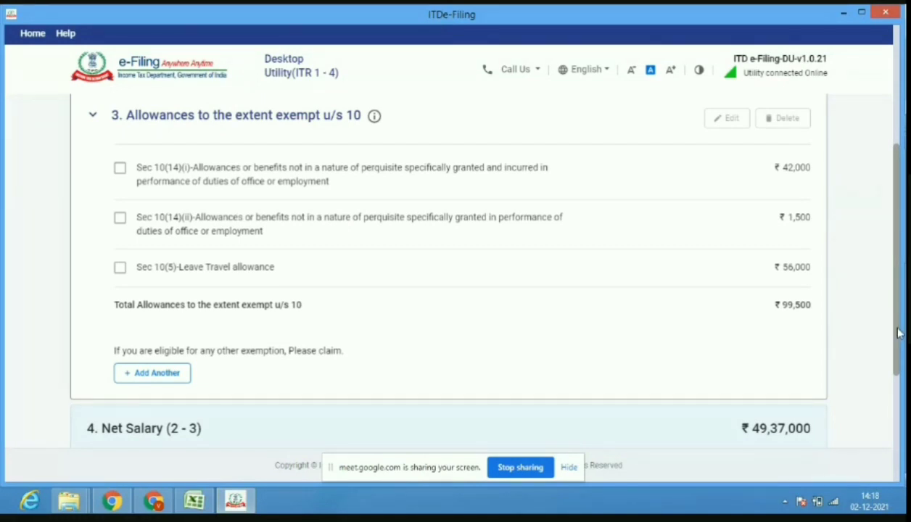
Expand the Gross Salary employer details and bring up the Book1 workbook for comparison.
left_click_drag(899, 333, 900, 374)
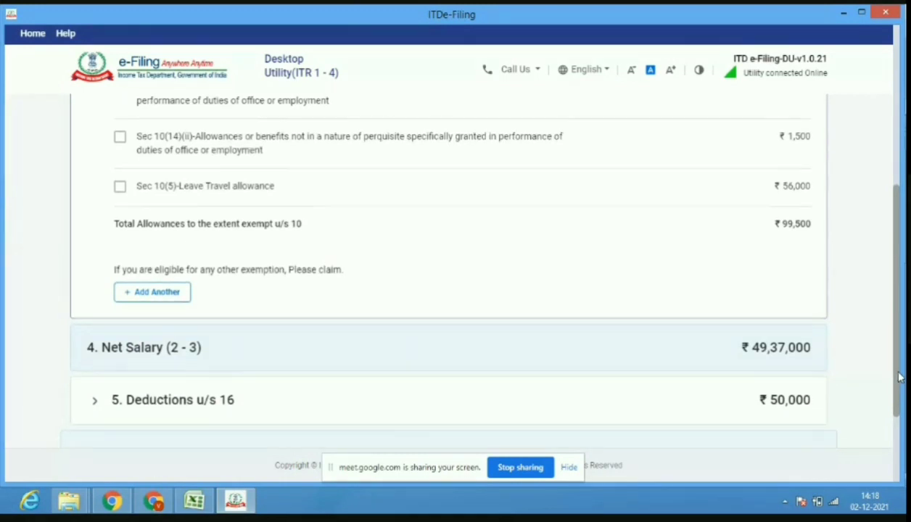
left_click_drag(900, 374, 900, 406)
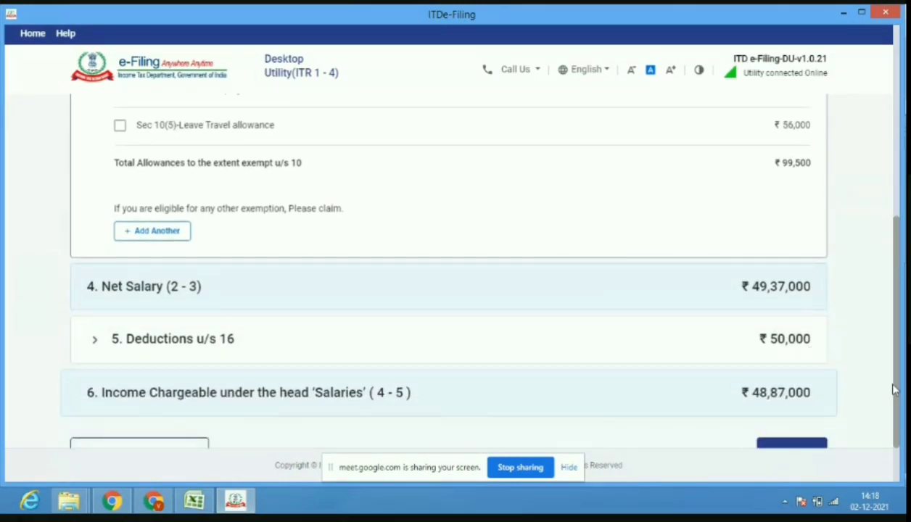
left_click_drag(898, 392, 900, 367)
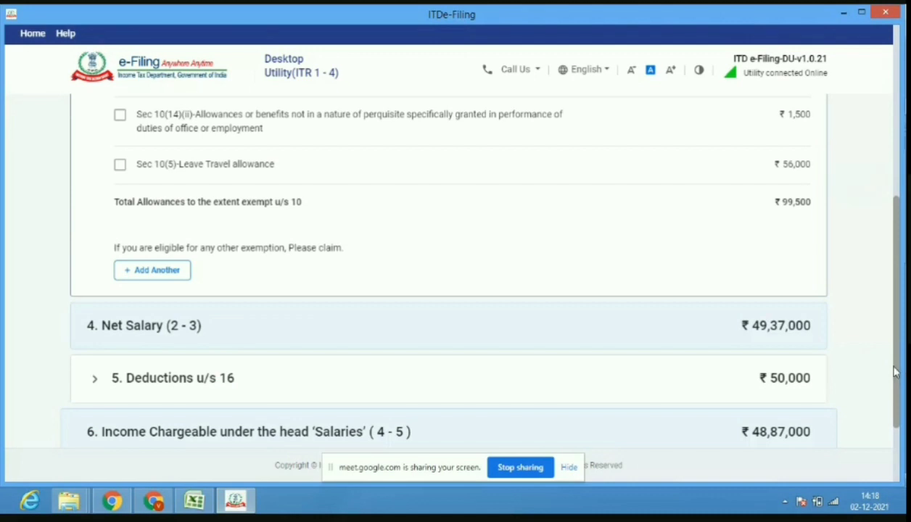
left_click_drag(897, 372, 900, 234)
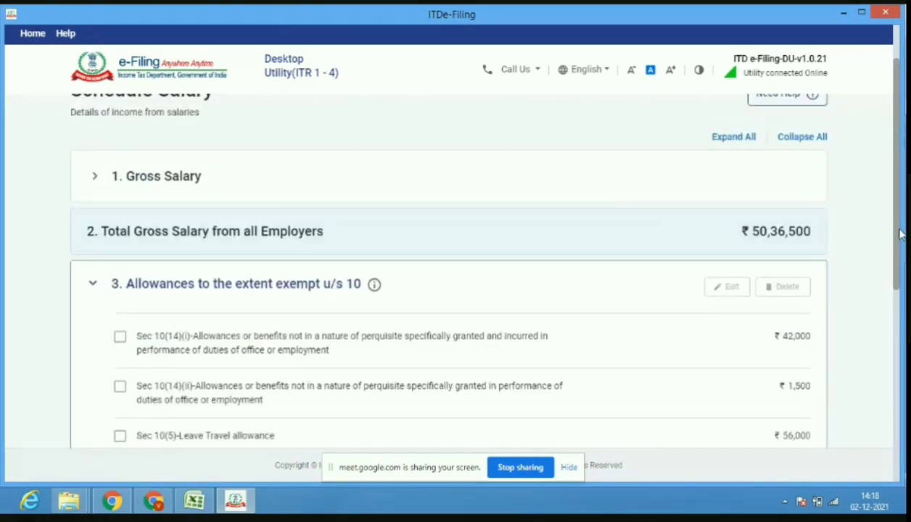
left_click(436, 187)
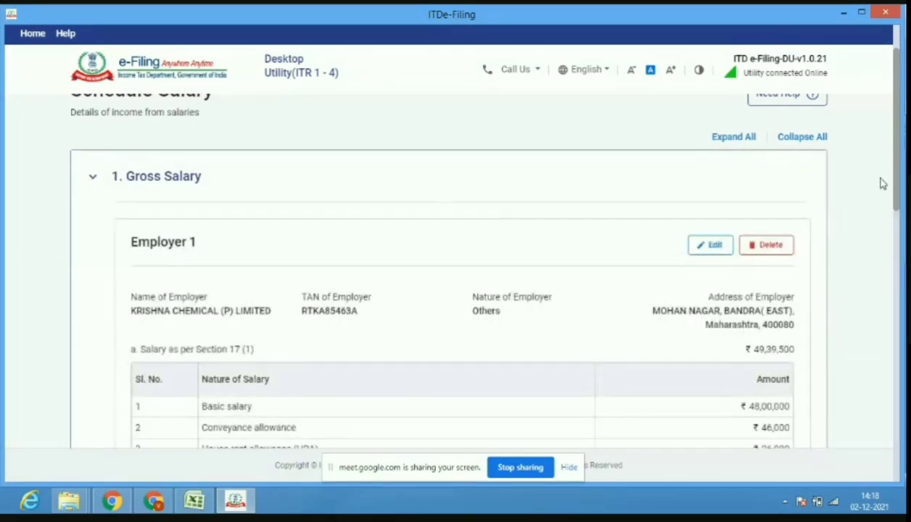
left_click_drag(900, 187, 899, 274)
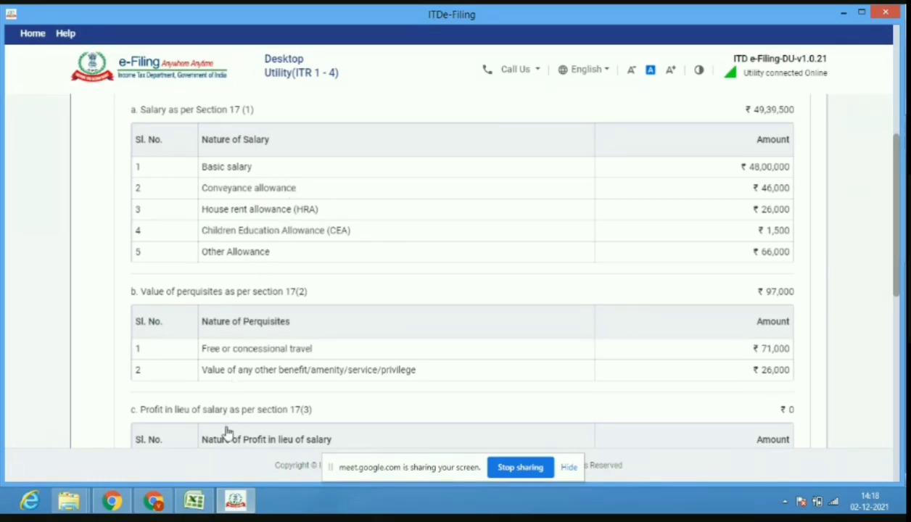
left_click(193, 501)
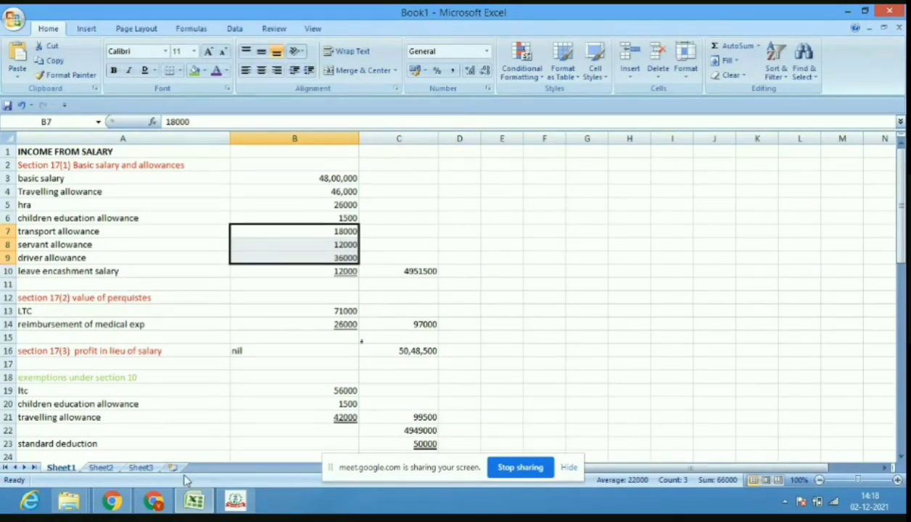
Compare Book1's 50,48,500 gross salary with the utility's ₹50,36,500, then go back to ITDe-Filing.
mouse_move(193, 501)
left_click(239, 501)
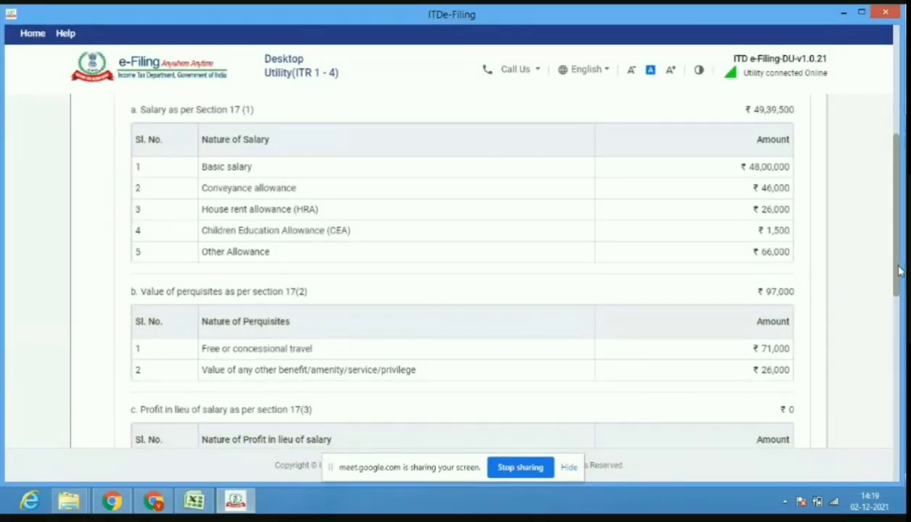
Add a Leave encashment row to Employer 1's salary breakup.
left_click_drag(900, 271, 883, 217)
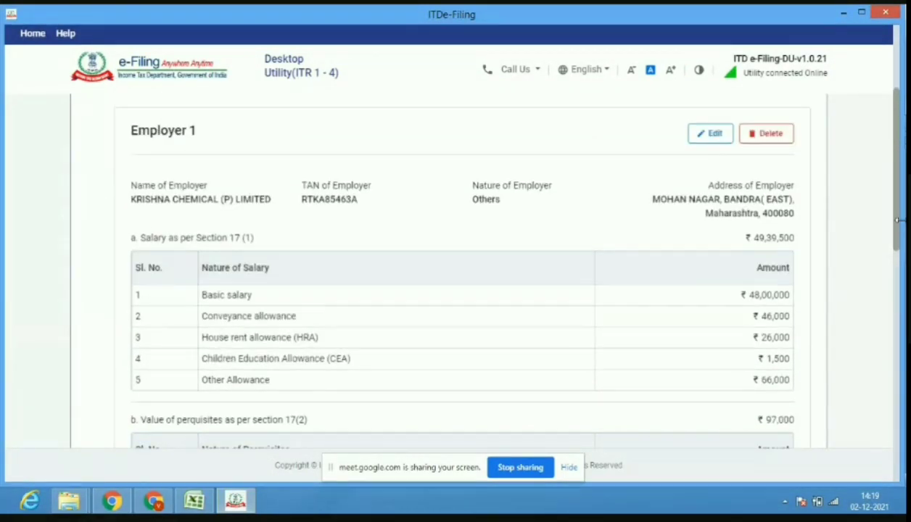
left_click(714, 135)
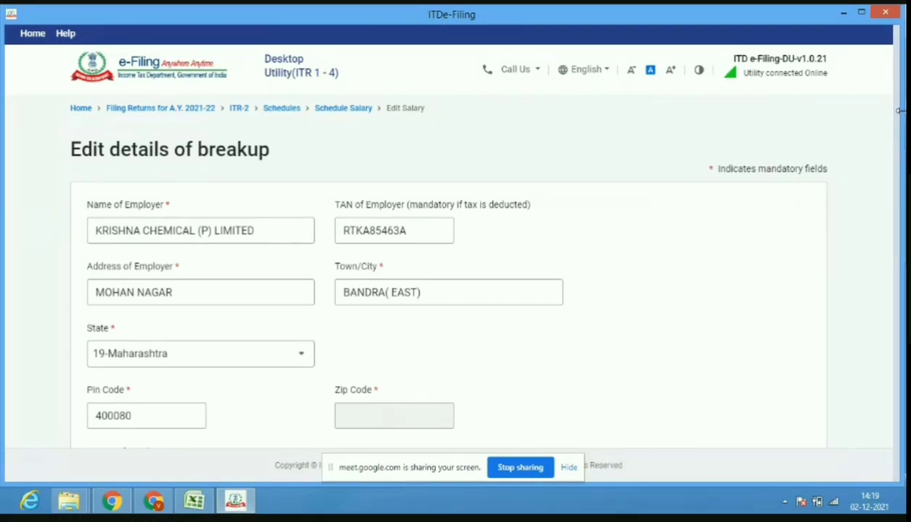
left_click_drag(897, 132, 888, 260)
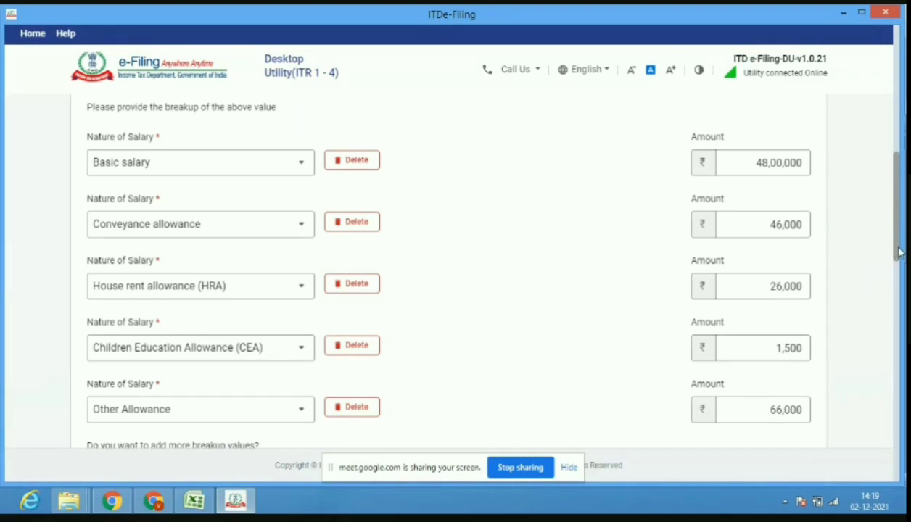
scroll(899, 252, "down", 2)
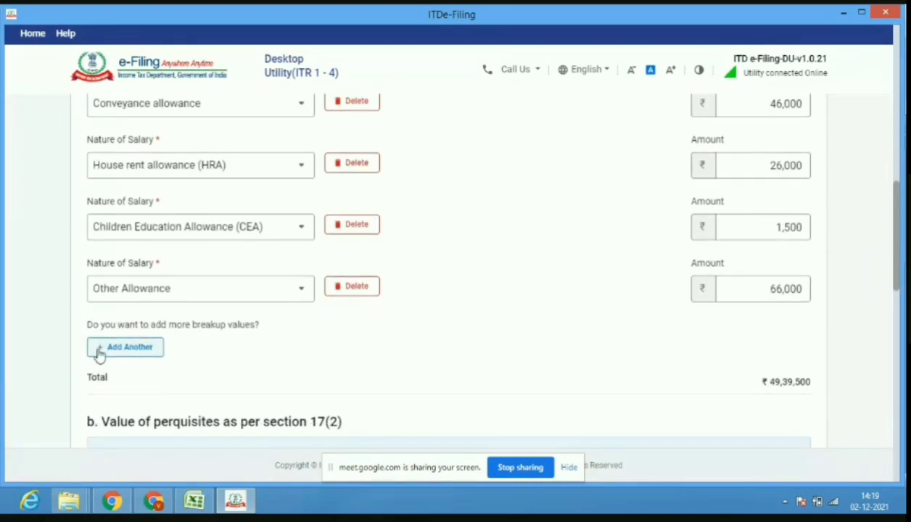
left_click(100, 353)
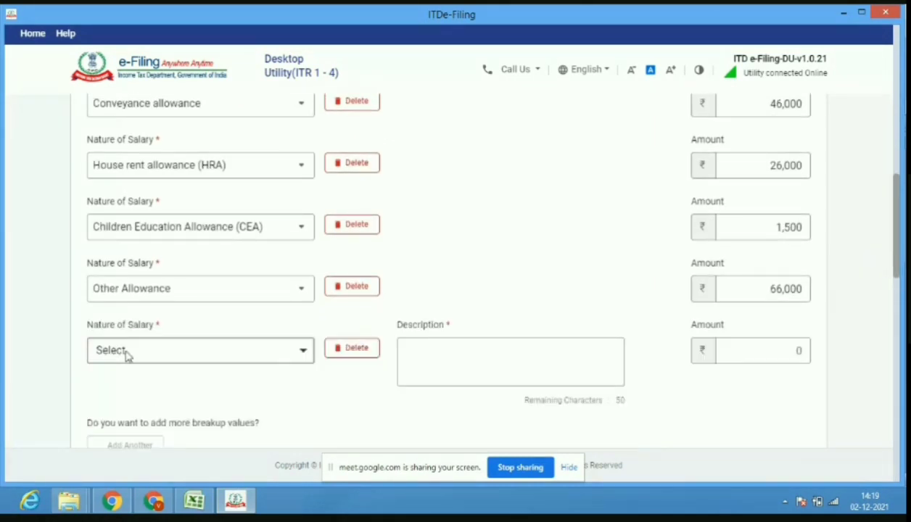
left_click(239, 358)
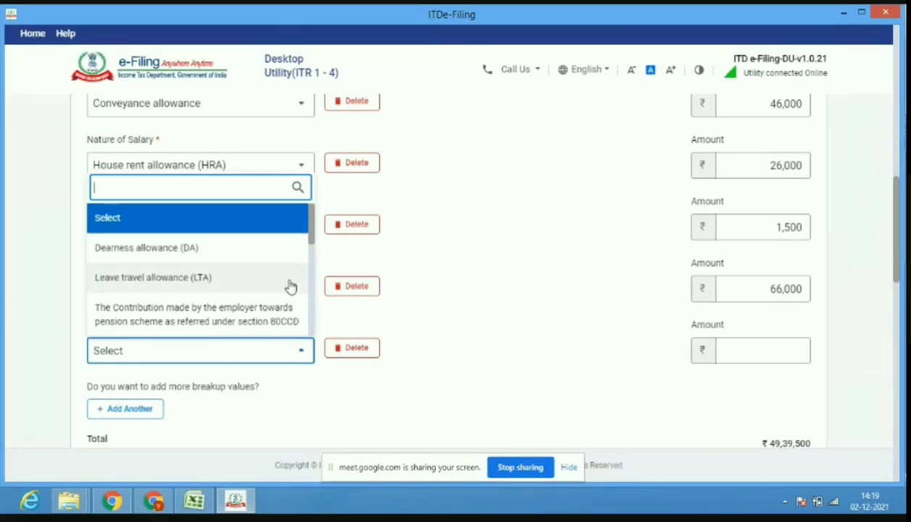
left_click_drag(311, 238, 316, 325)
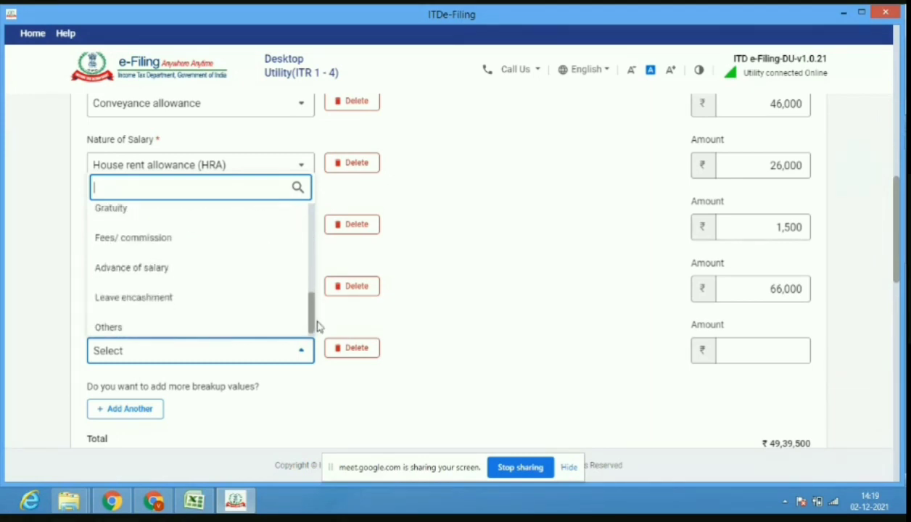
left_click(218, 299)
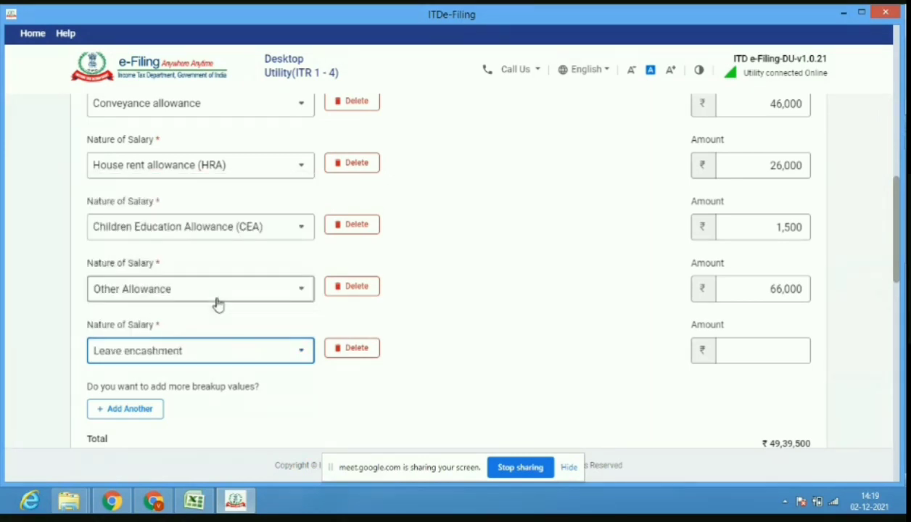
Enter the leave encashment amount of 12,000, checked against Excel, and save the salary details.
left_click(771, 349)
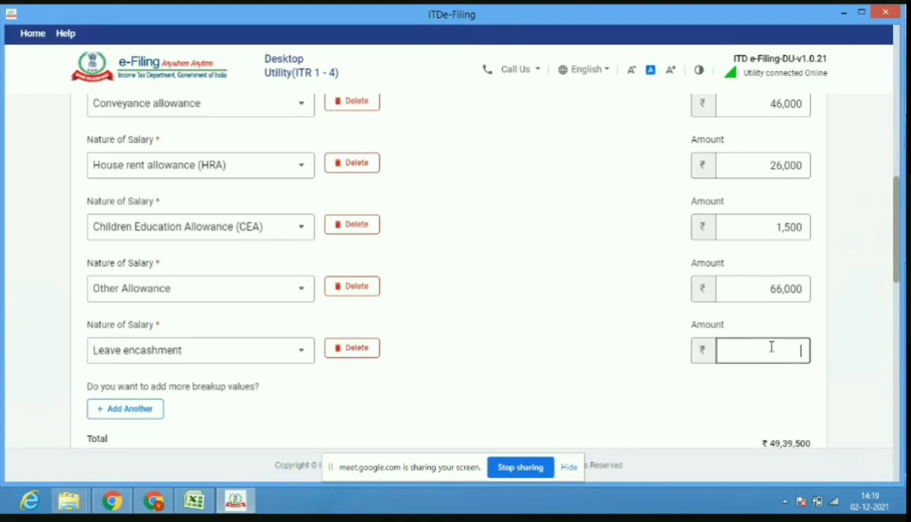
left_click(194, 501)
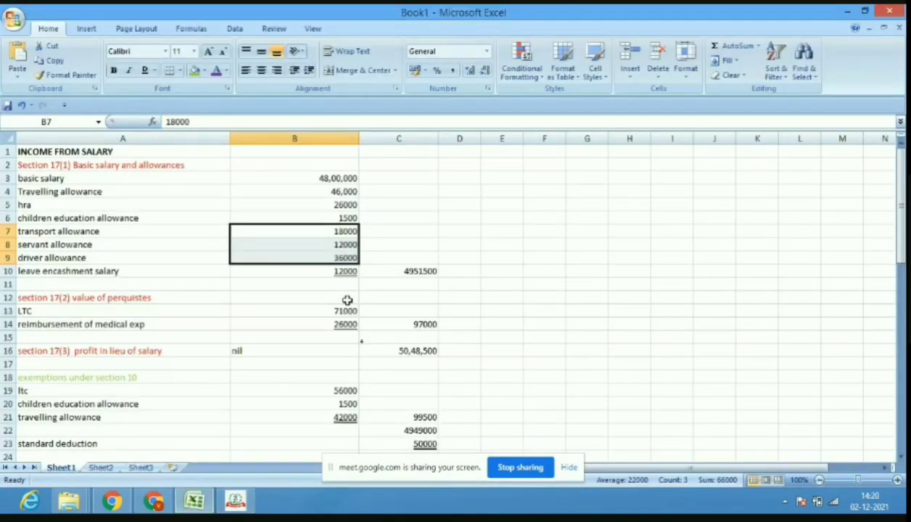
left_click(235, 502)
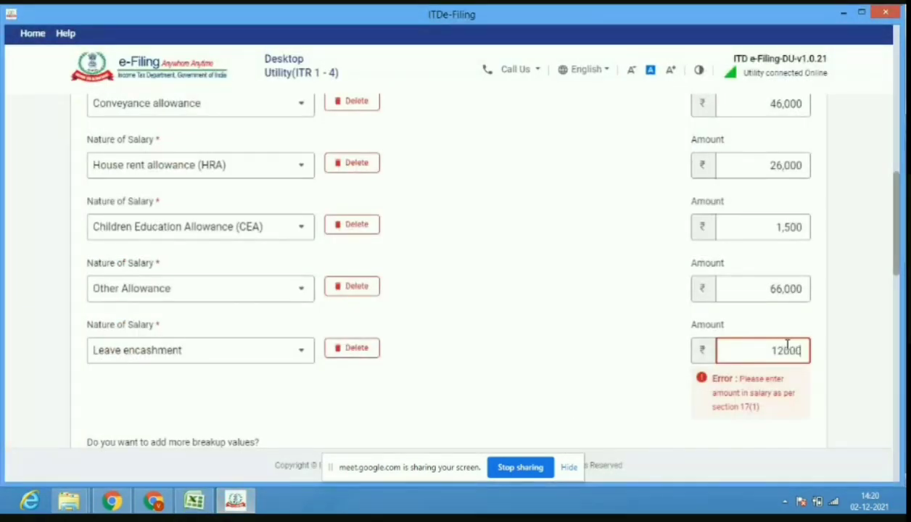
left_click_drag(897, 269, 898, 310)
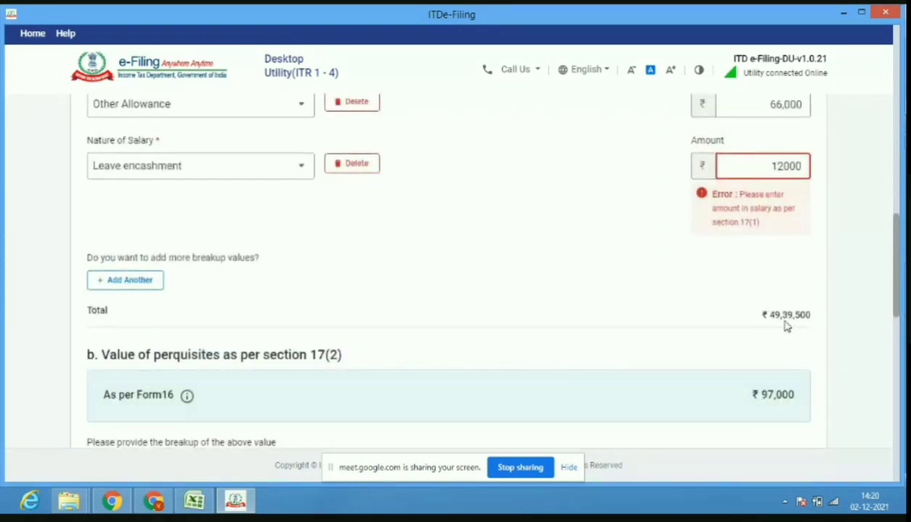
left_click(789, 283)
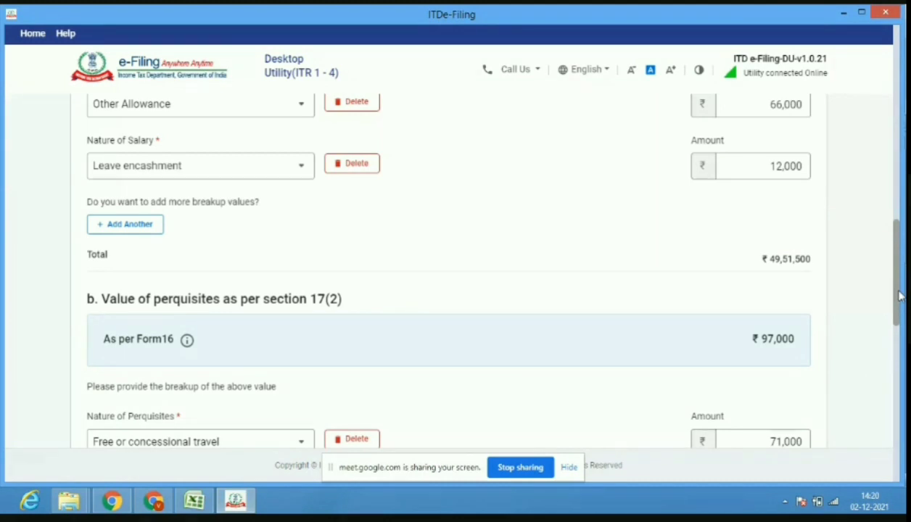
left_click_drag(900, 296, 900, 376)
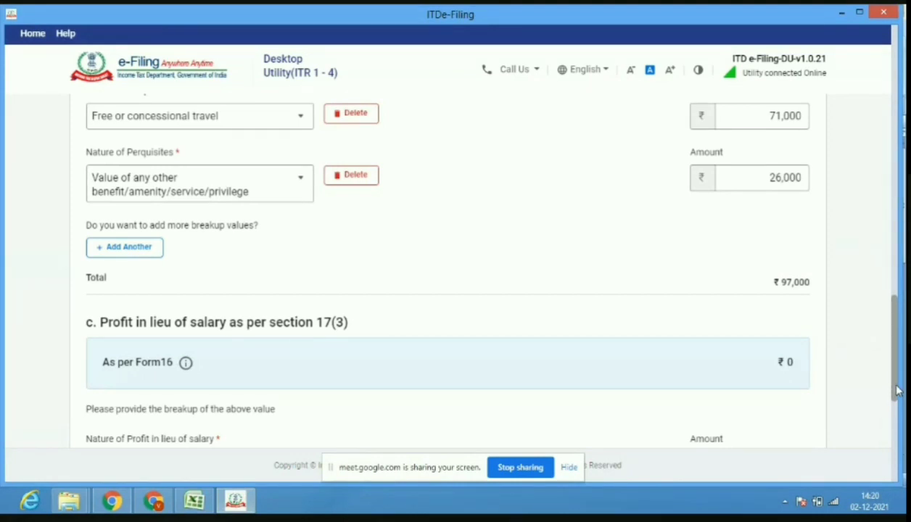
left_click_drag(895, 403, 816, 453)
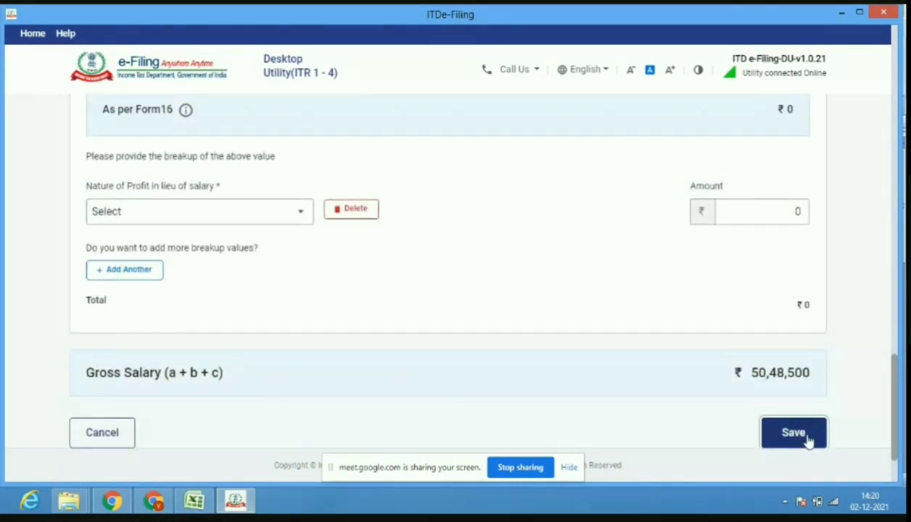
left_click(806, 435)
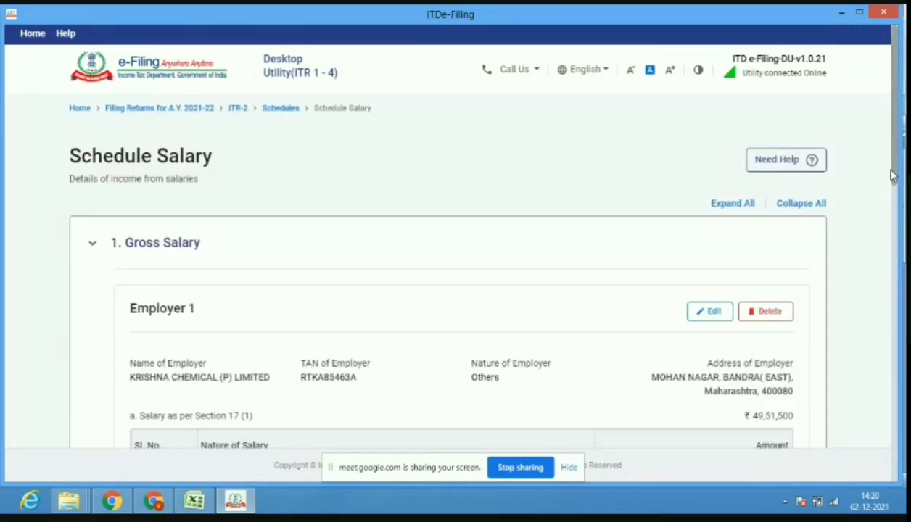
Scroll the salary summary to income chargeable ₹48,99,000, then bring up the Excel workings.
left_click_drag(895, 176, 896, 325)
scroll(804, 385, "down", 3)
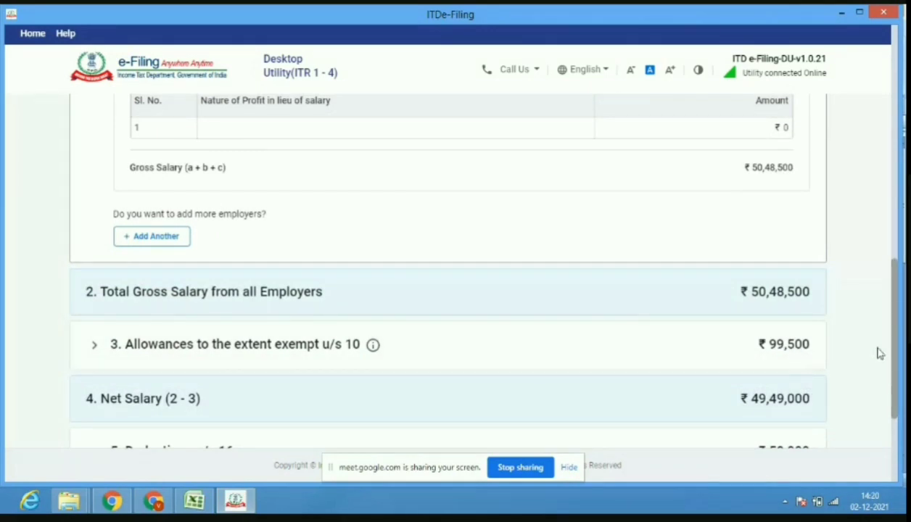
scroll(898, 363, "down", 2)
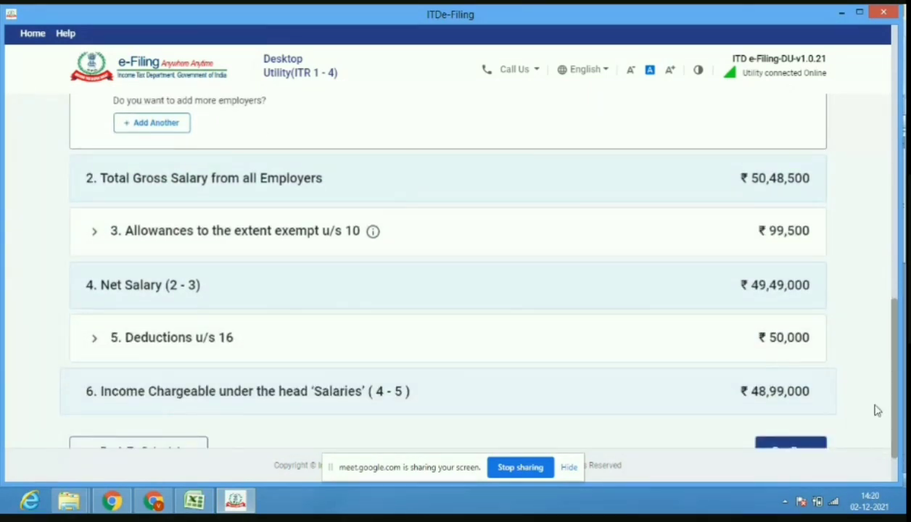
scroll(899, 418, "down", 1)
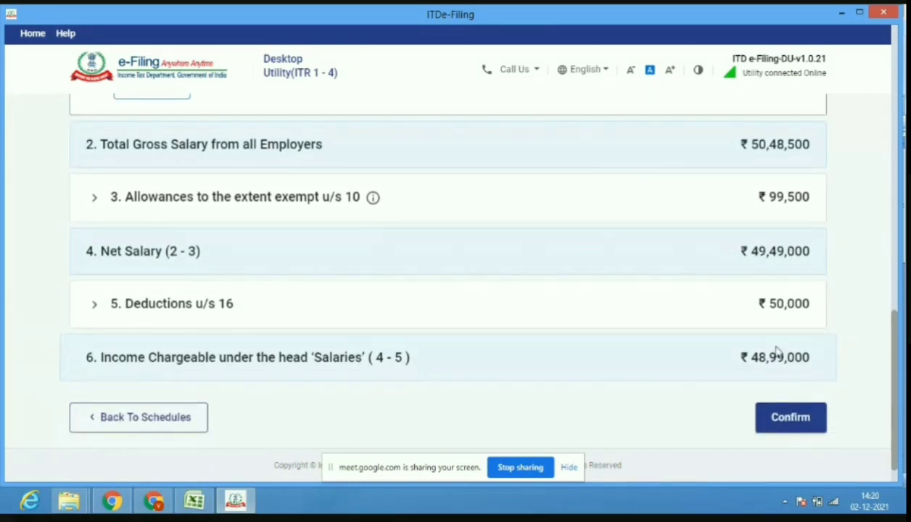
left_click(194, 502)
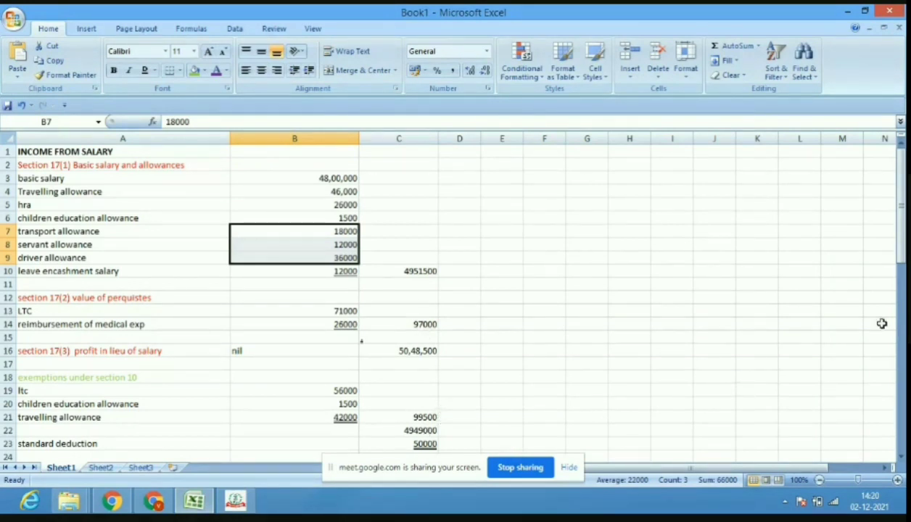
Verify the workbook's 4899000 matches the utility, then switch back to Schedule Salary.
left_click_drag(901, 269, 904, 284)
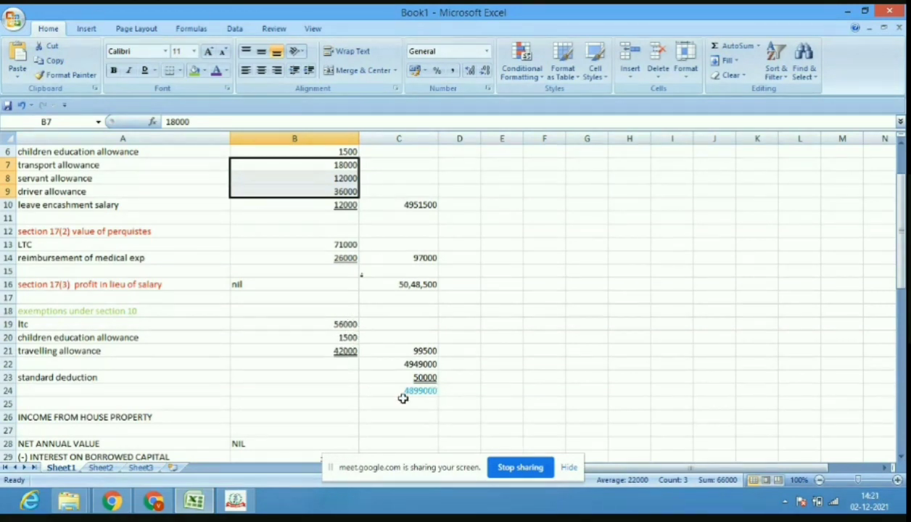
left_click(236, 503)
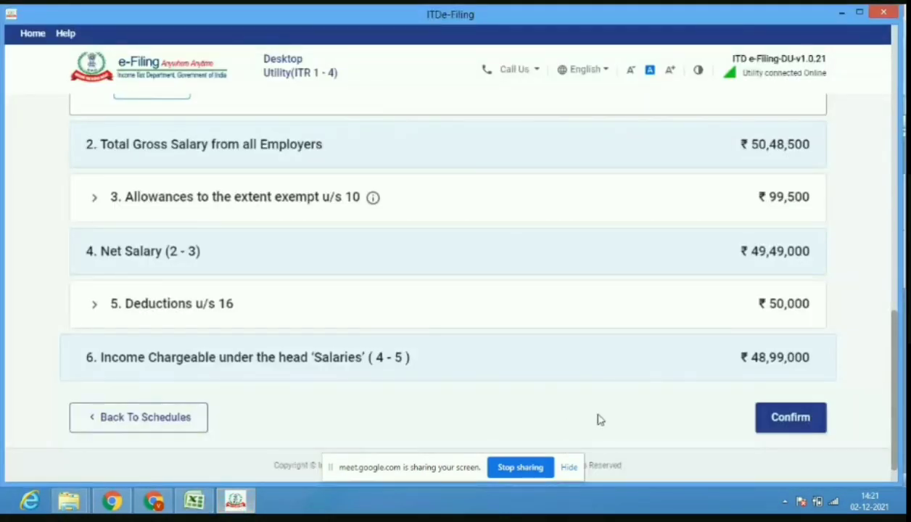
Confirm Schedule Salary and open a blank Add House Property form under Schedule House Property.
left_click(775, 424)
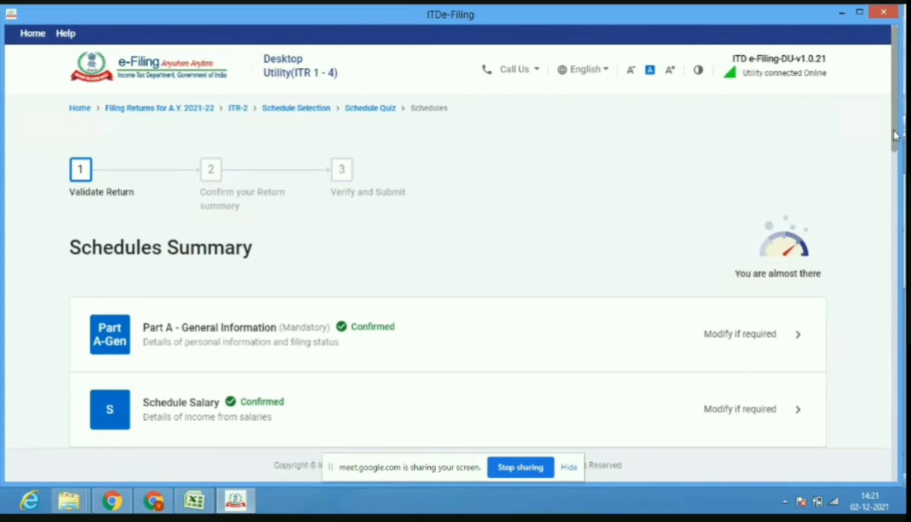
left_click_drag(896, 135, 903, 203)
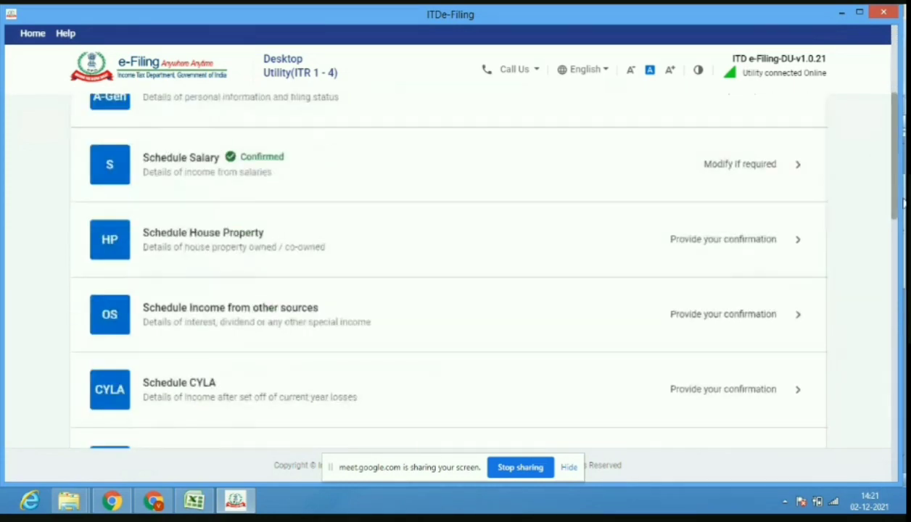
left_click(583, 238)
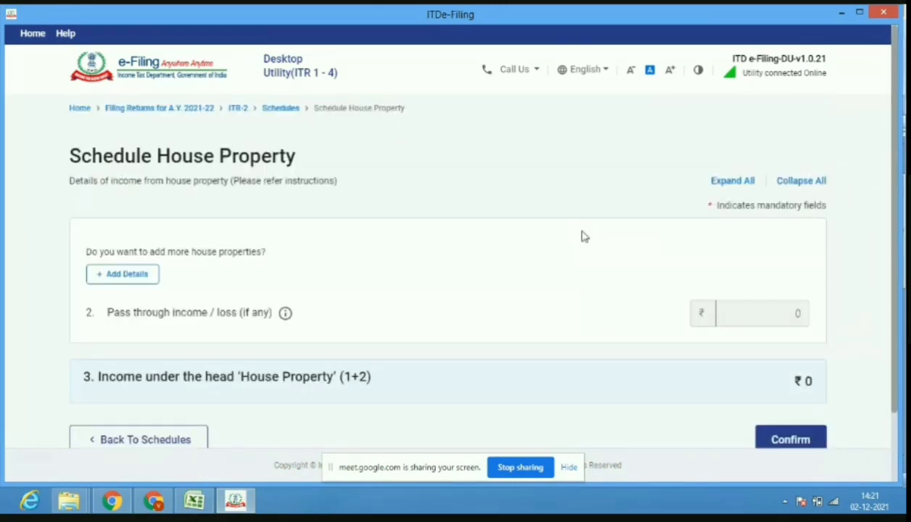
left_click(140, 284)
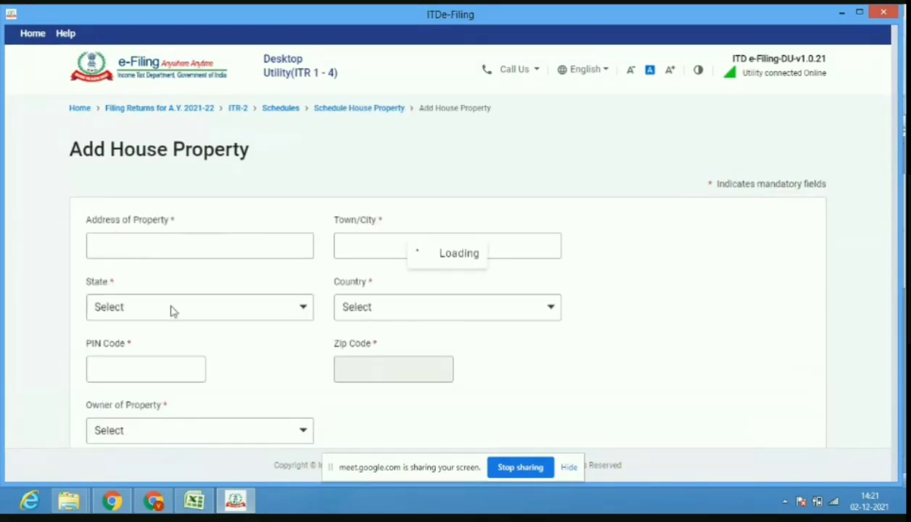
left_click(156, 500)
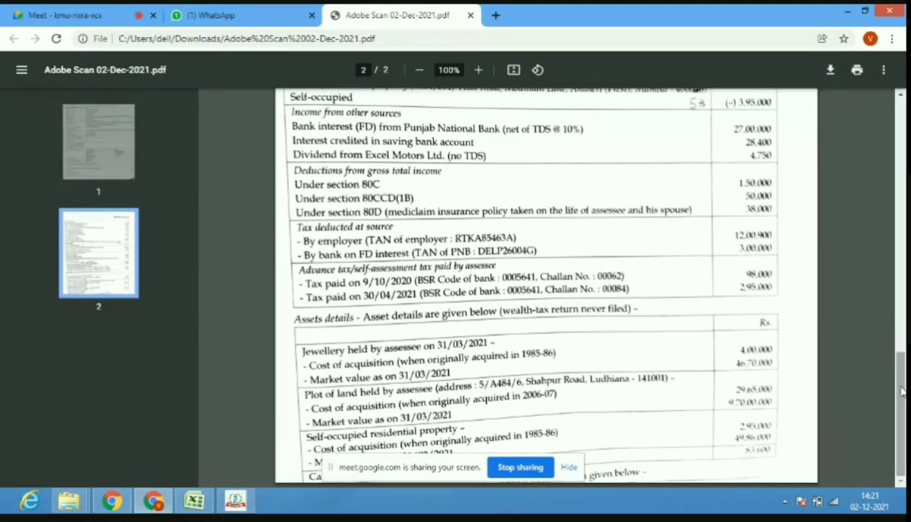
Scroll the case PDF to the self-occupied house property showing (-) 3,95,000.
left_click_drag(901, 392, 903, 153)
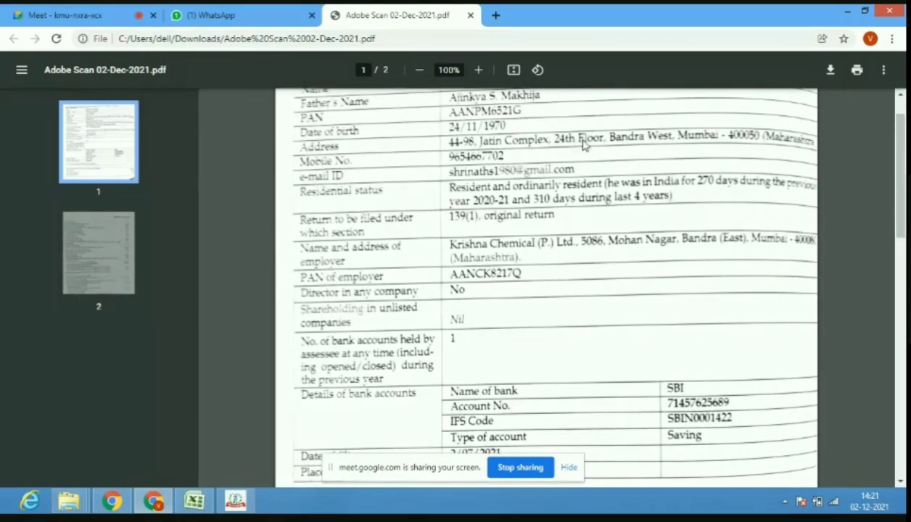
left_click_drag(902, 206, 902, 314)
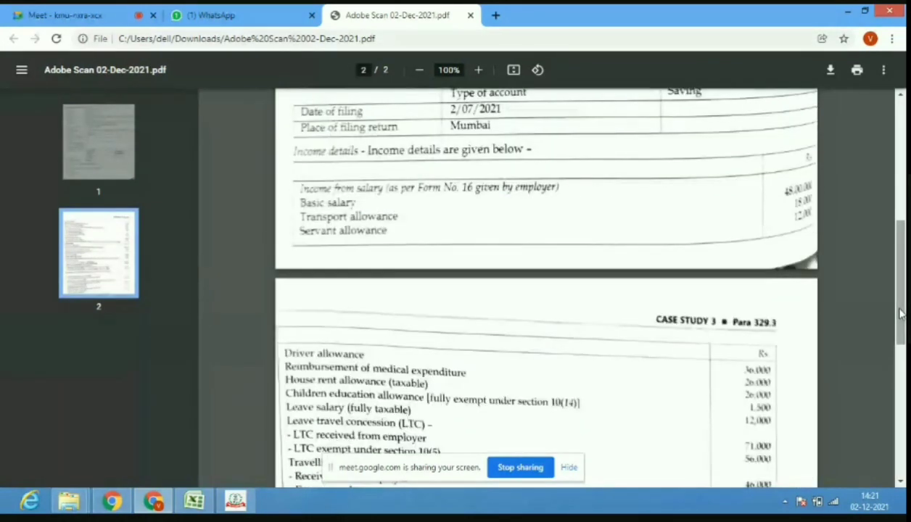
scroll(653, 370, "down", 2)
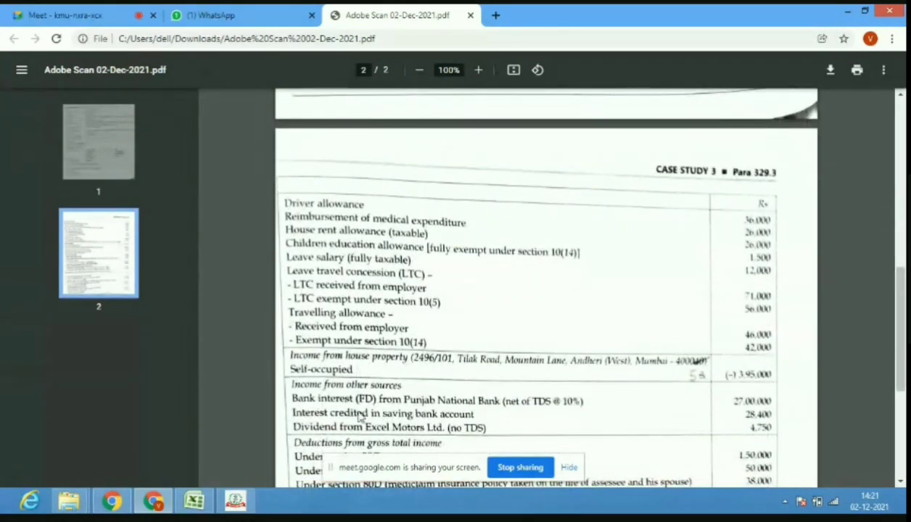
Admit the waiting participant in the video call and return to the Add House Property form.
left_click(52, 14)
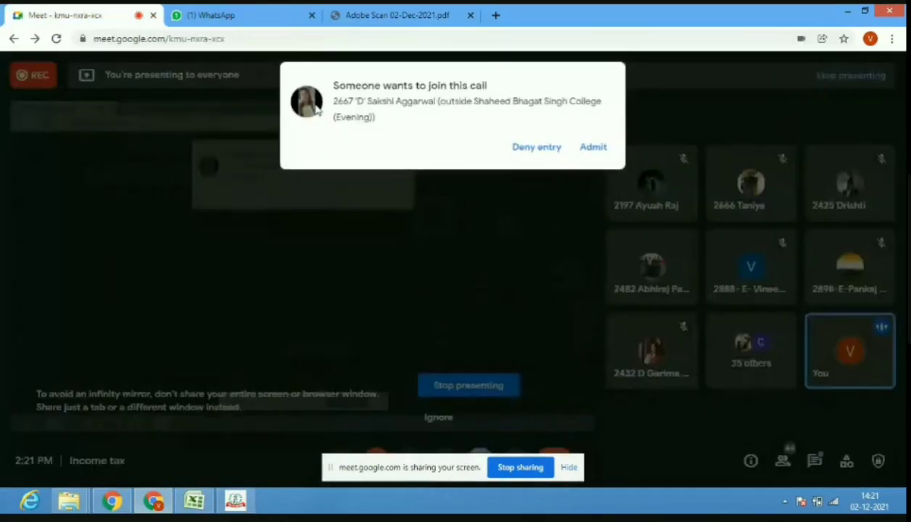
left_click(589, 149)
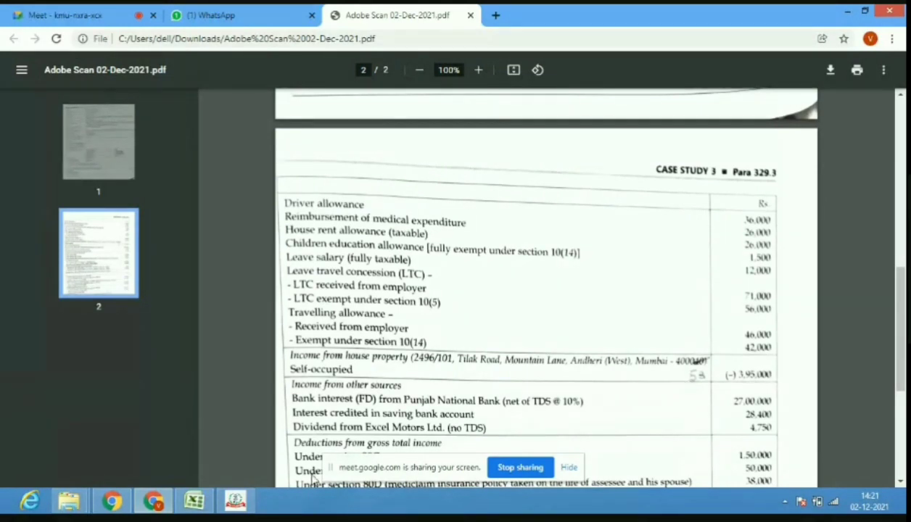
mouse_move(236, 495)
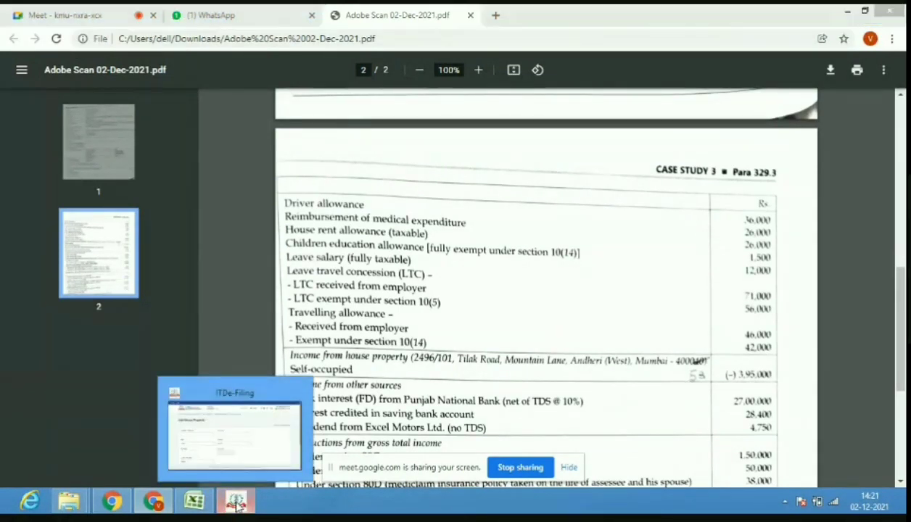
left_click(229, 461)
Enter PIN code 400053 and select state 19-Maharashtra for the house property.
left_click(173, 374)
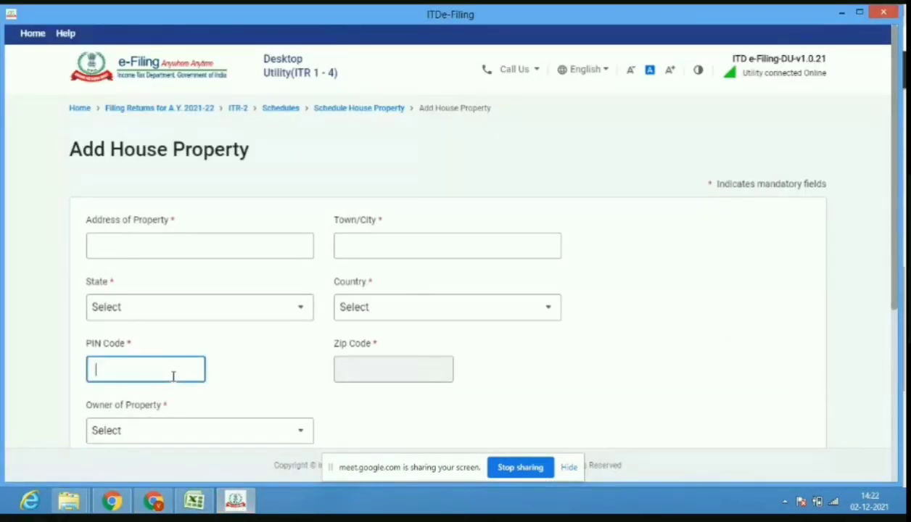
type("400053")
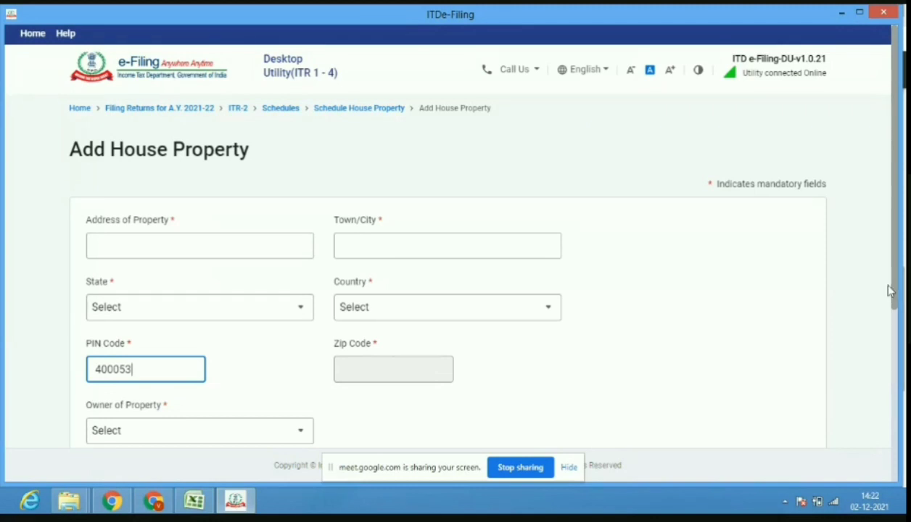
scroll(894, 291, "down", 1)
left_click(564, 355)
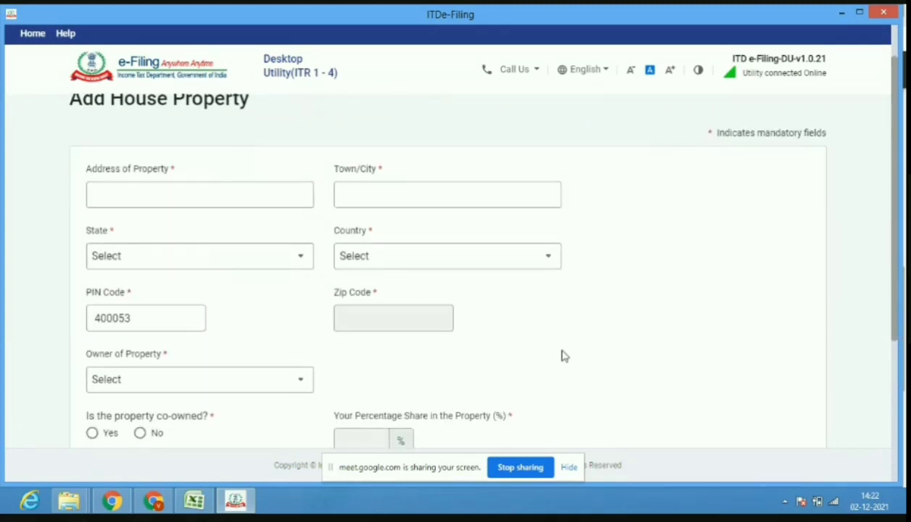
left_click(224, 270)
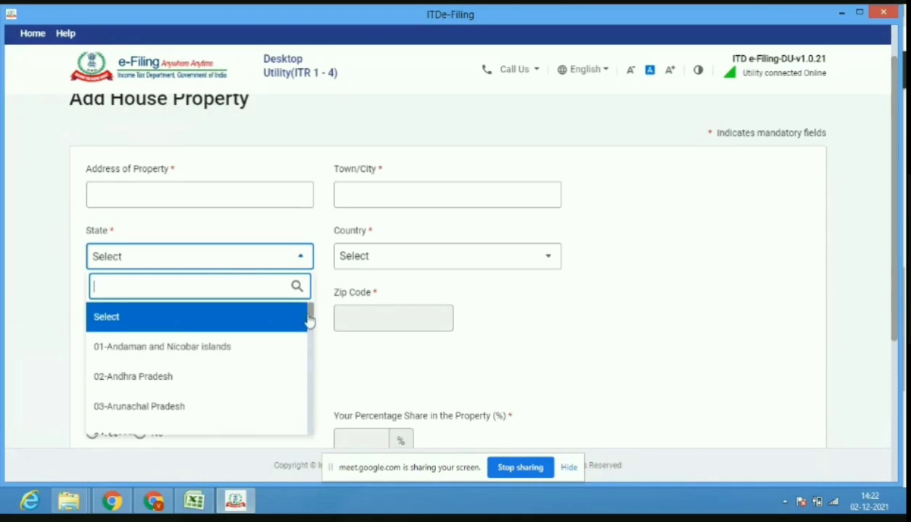
left_click_drag(312, 317, 312, 391)
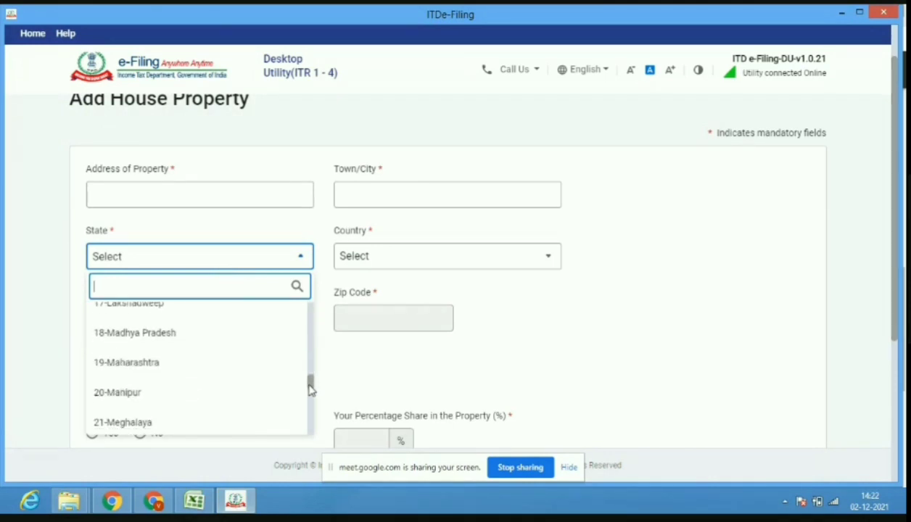
left_click(188, 372)
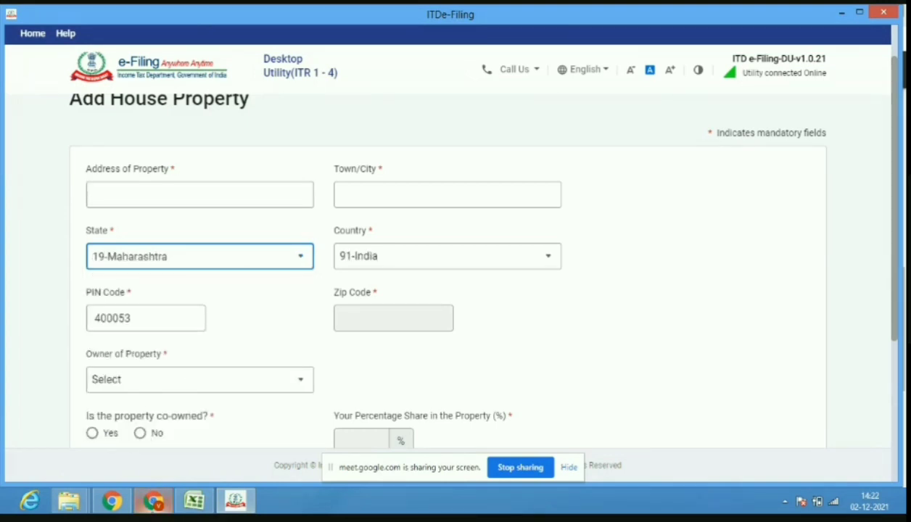
left_click(153, 501)
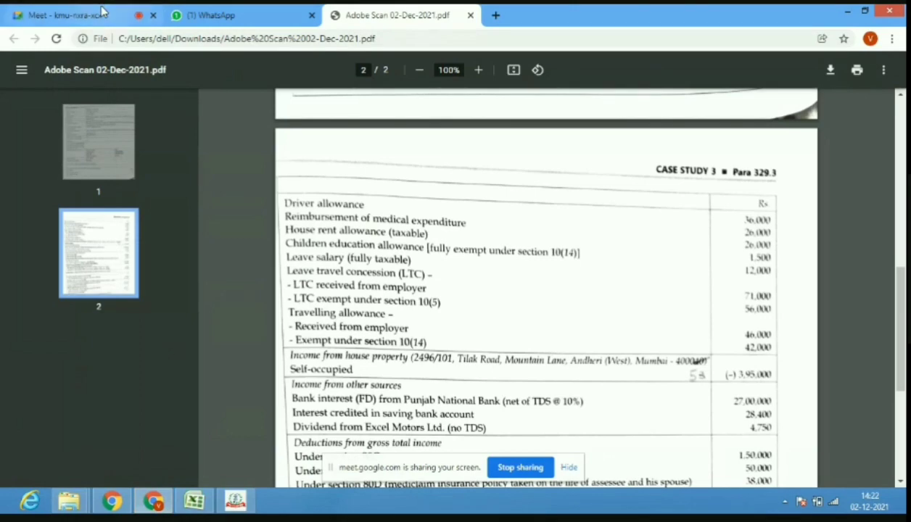
Admit the waiting call participant, glance at the case study PDF, and return to the house property form.
left_click(101, 12)
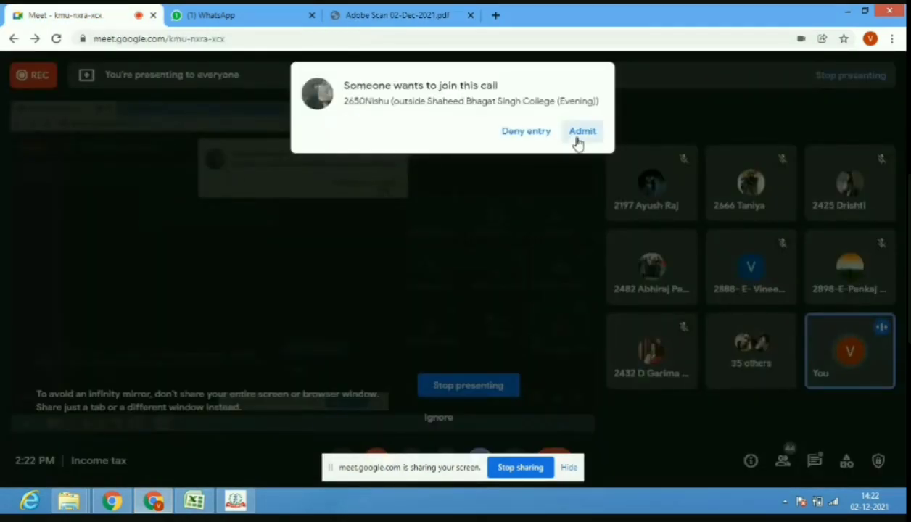
left_click(581, 139)
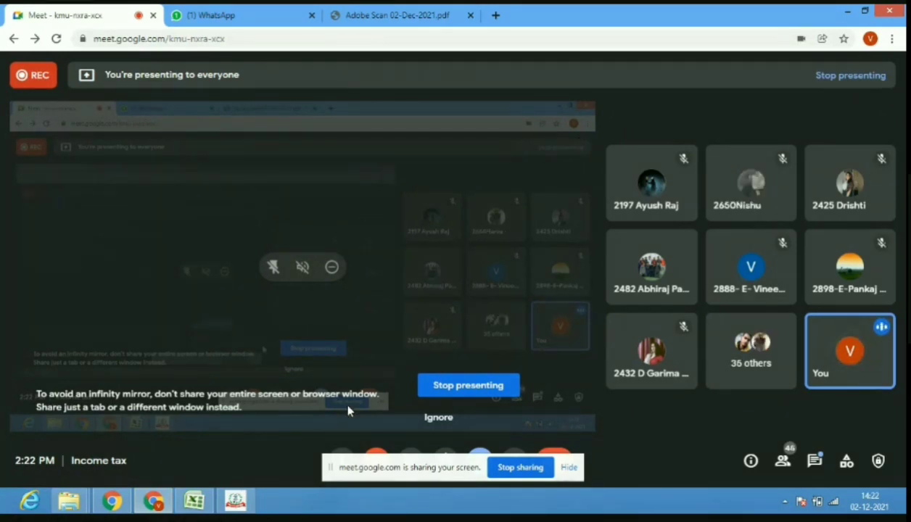
left_click(235, 501)
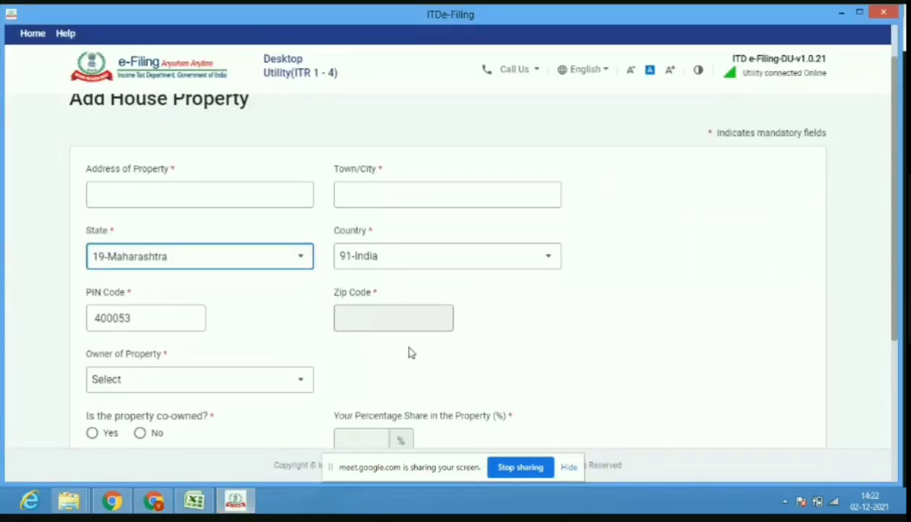
left_click(154, 502)
left_click(370, 24)
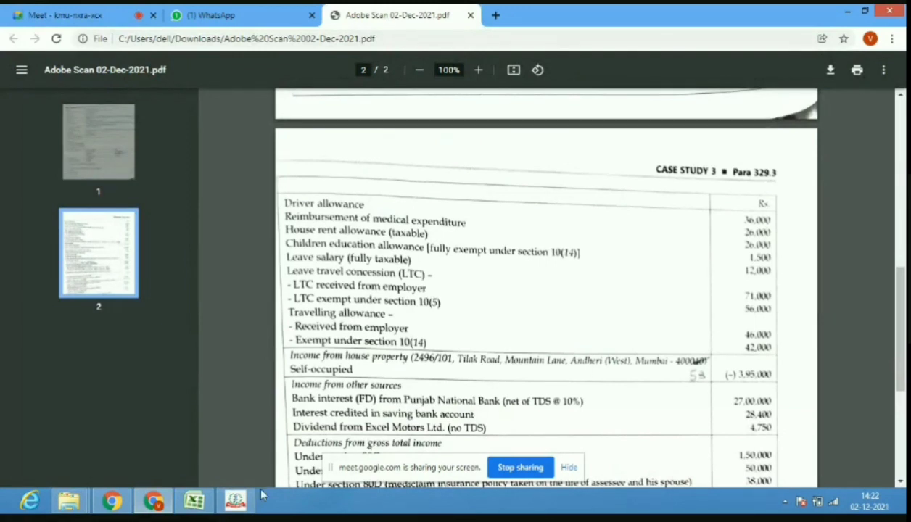
left_click(235, 501)
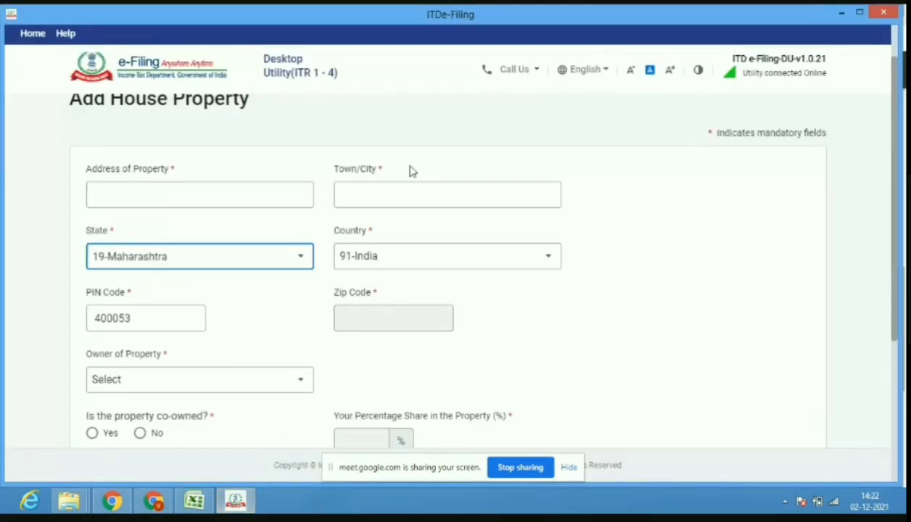
left_click(403, 194)
type("AN")
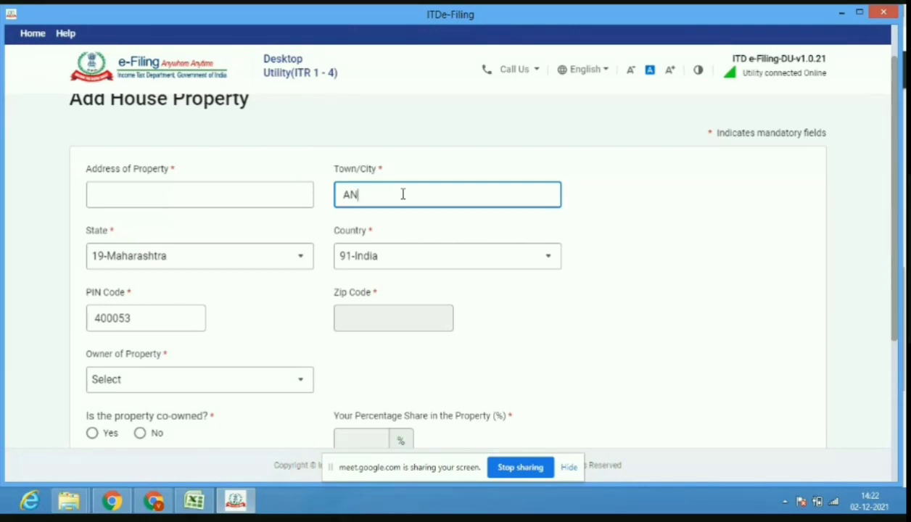
type("DHERI WEST")
left_click(242, 197)
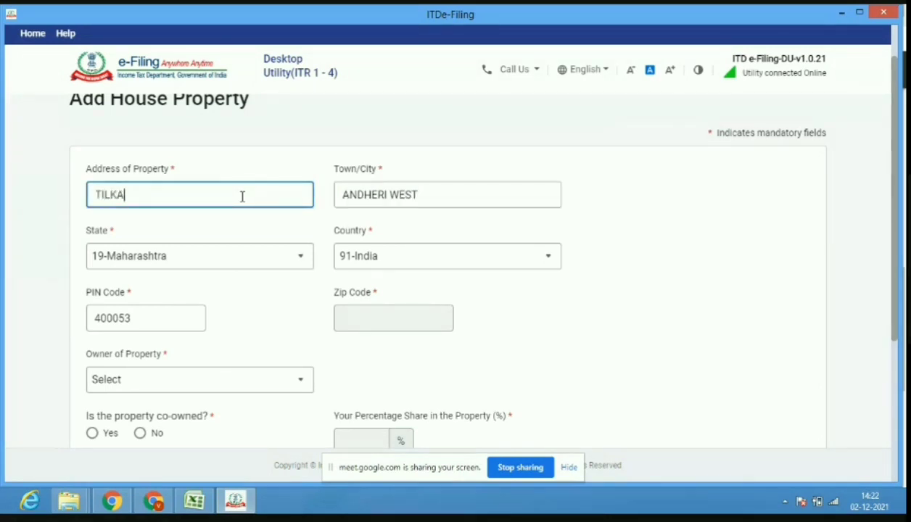
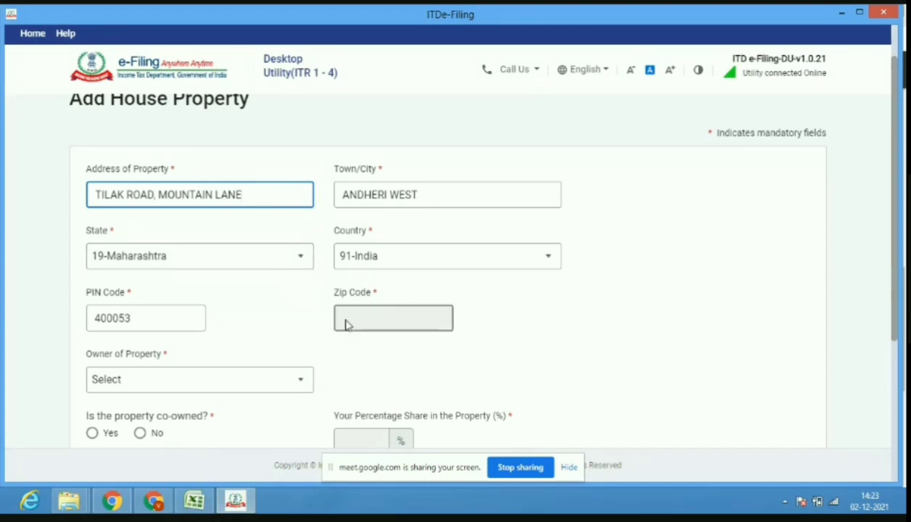
Set the property owner to Self and mark it as not co-owned.
left_click(275, 388)
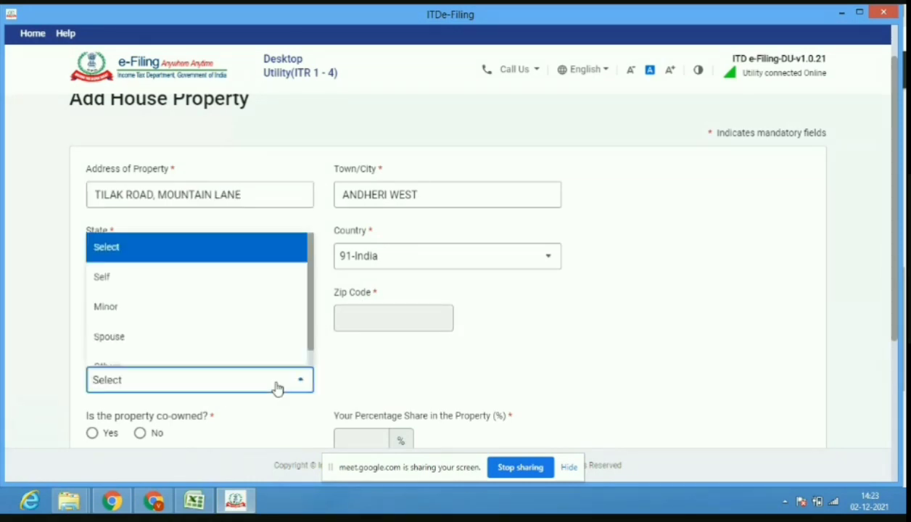
left_click(270, 288)
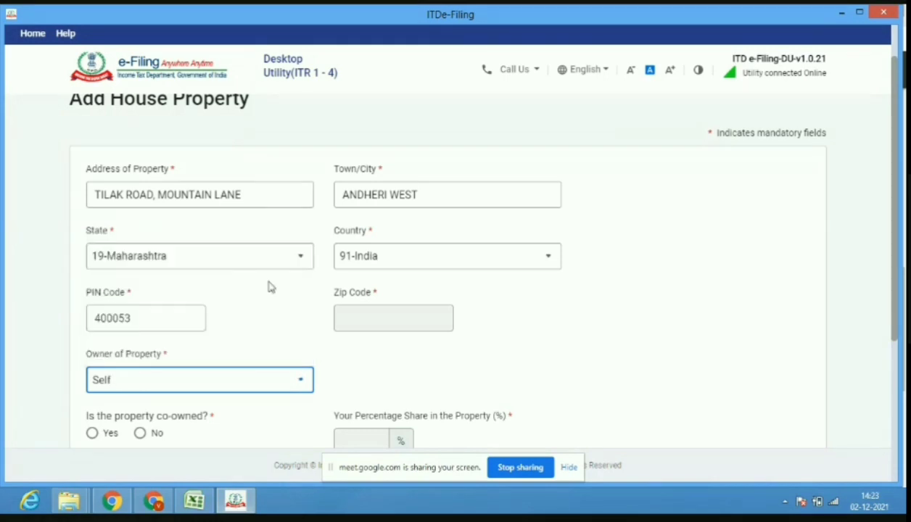
left_click(154, 440)
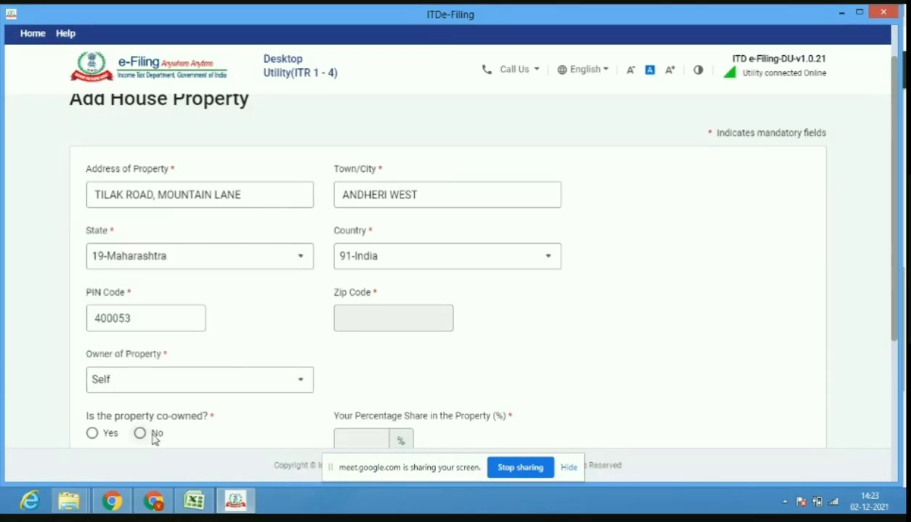
left_click(143, 436)
left_click_drag(895, 331, 883, 420)
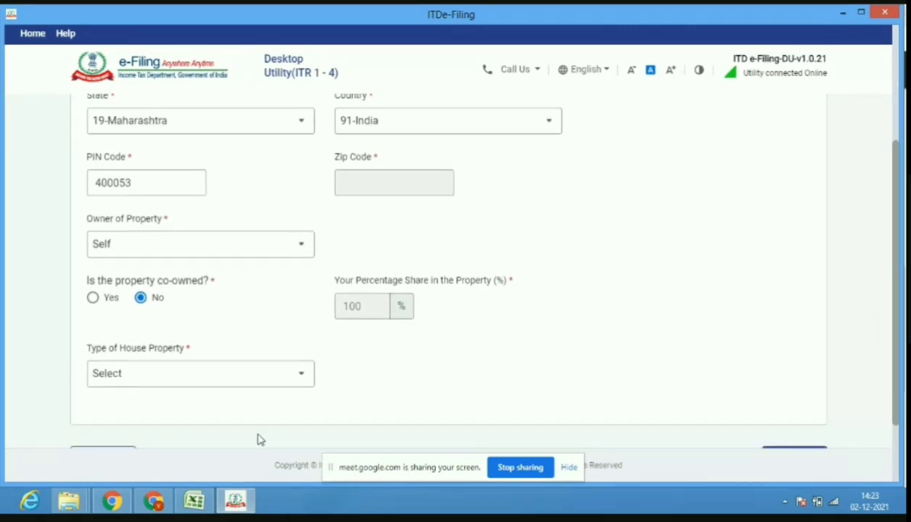
left_click(259, 380)
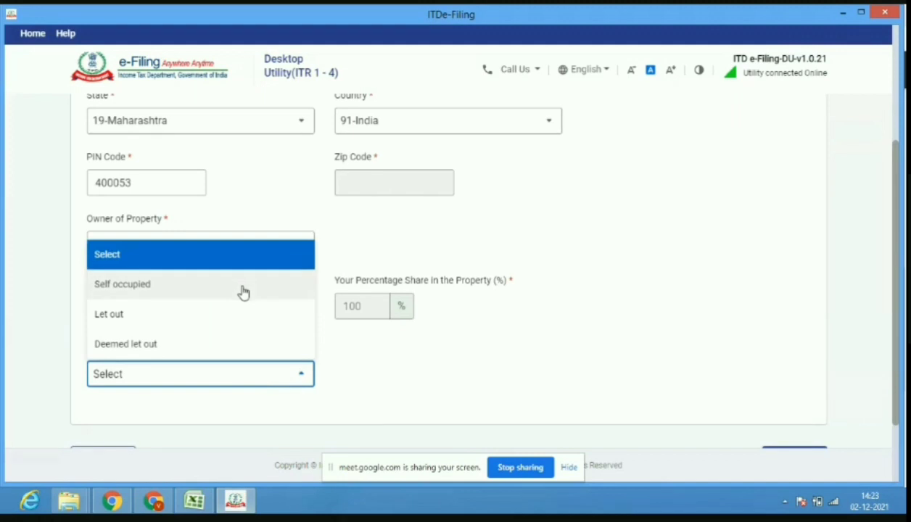
Mark the house property as Self occupied and enter an interest-on-borrowed-capital amount.
left_click(243, 292)
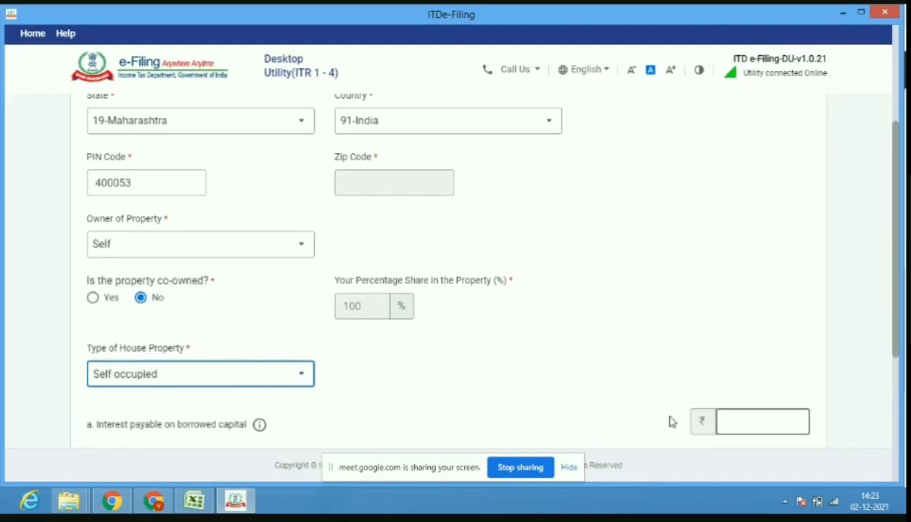
left_click(771, 427)
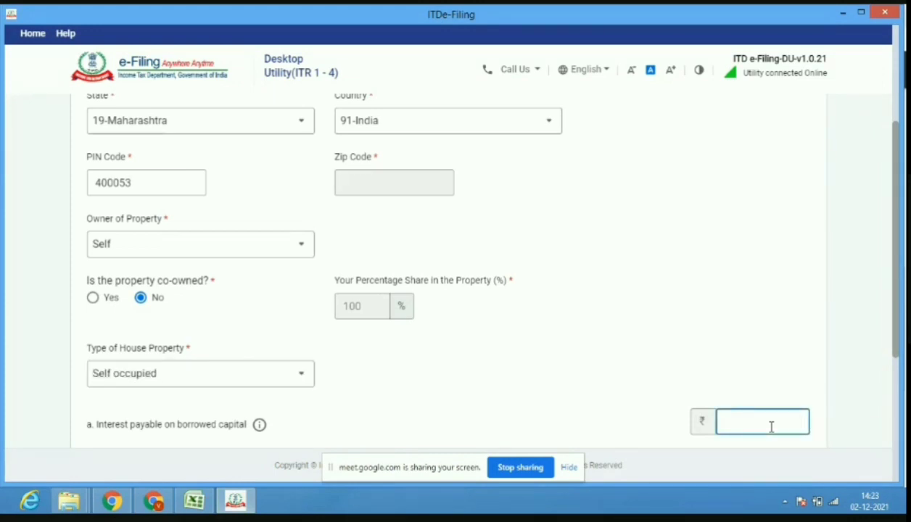
type("3950000")
key("BackSpace")
left_click(898, 346)
scroll(898, 346, "down", 2)
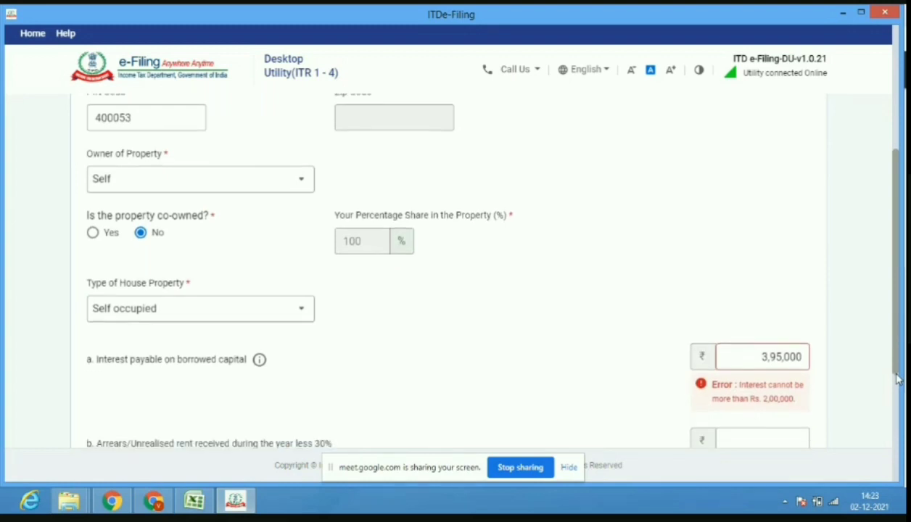
Correct the interest to 2,00,000, set arrears to 0, and add the property.
left_click(807, 365)
key("BackSpace")
key("BackSpace")
key("BackSpace")
key("BackSpace")
key("BackSpace")
key("BackSpace")
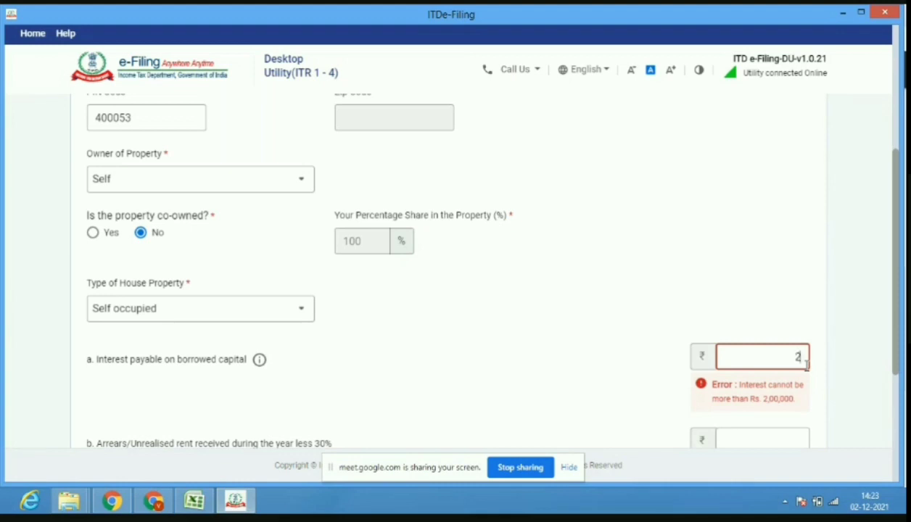
type("20000")
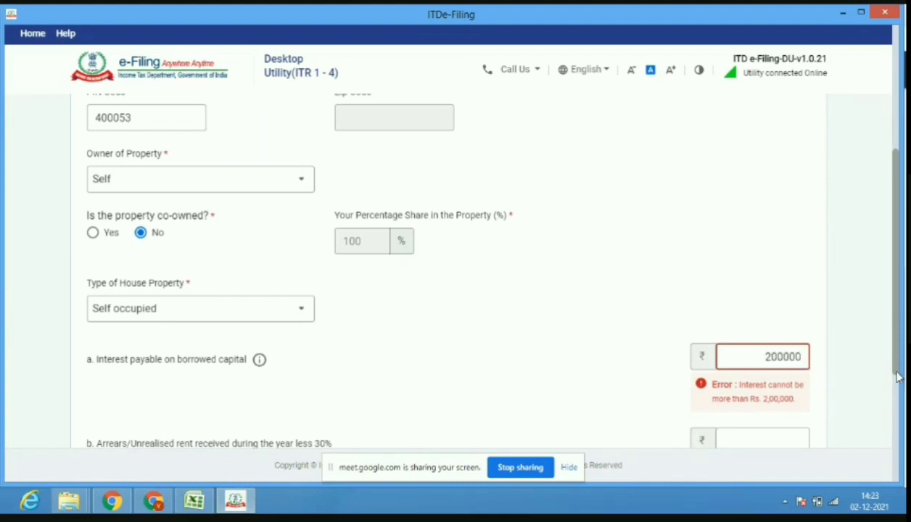
left_click_drag(898, 373, 900, 434)
left_click(771, 308)
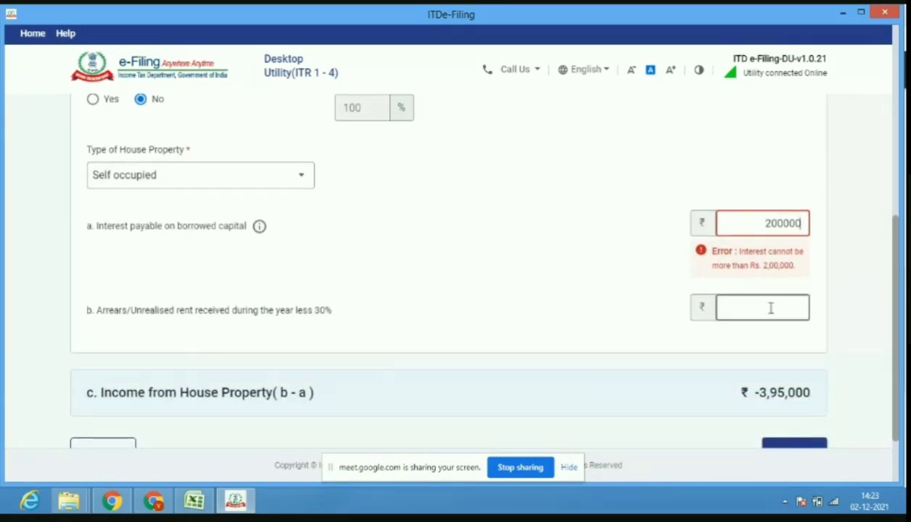
type("0")
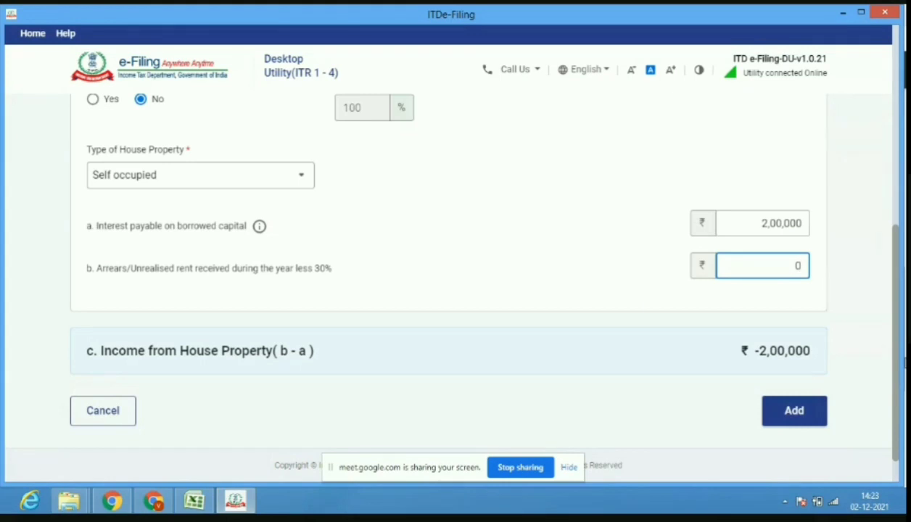
left_click(794, 412)
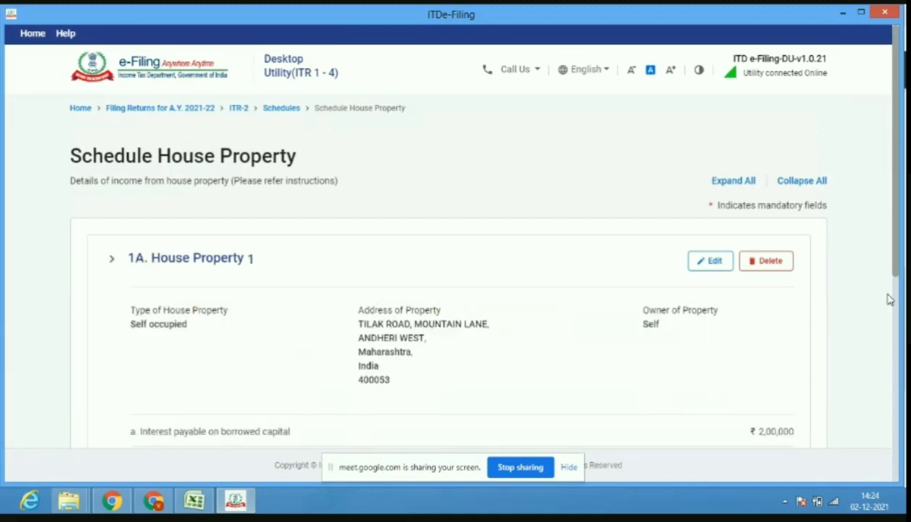
Confirm Schedule House Property, then open Schedule Income from other sources from the summary.
left_click_drag(897, 243, 895, 440)
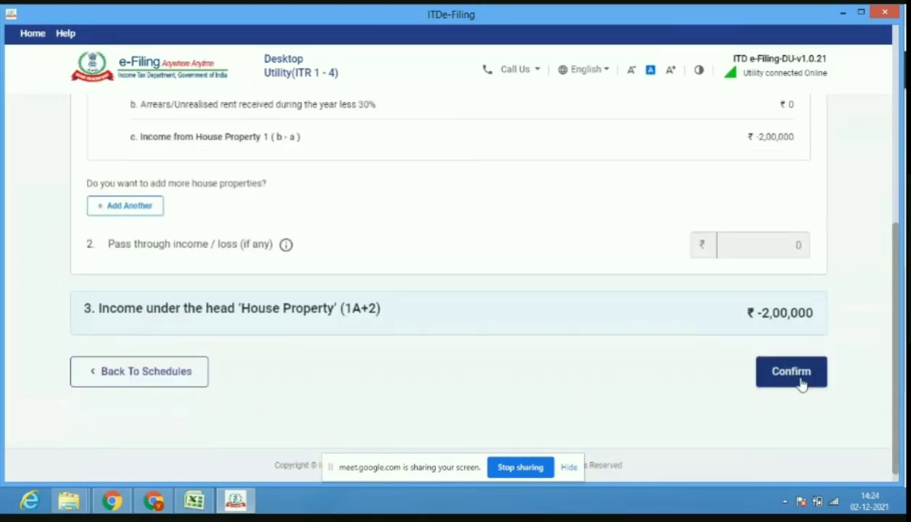
left_click(802, 383)
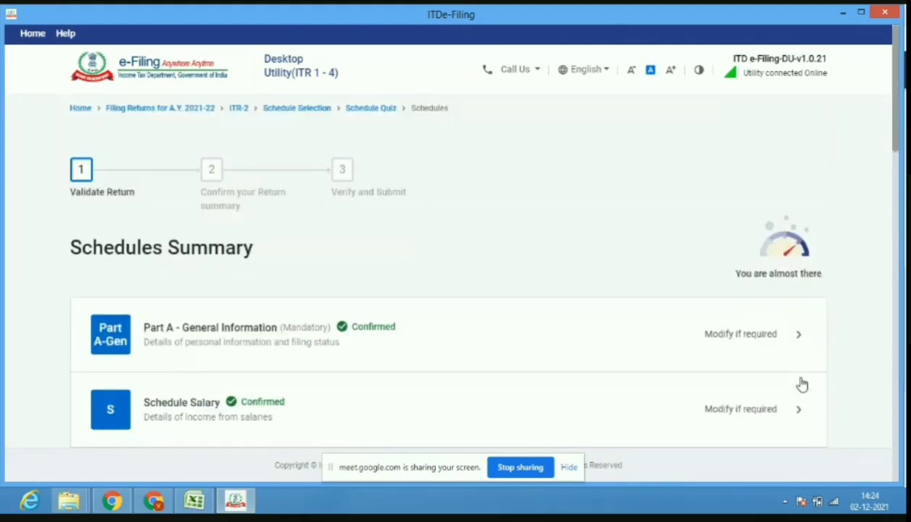
left_click_drag(897, 156, 904, 197)
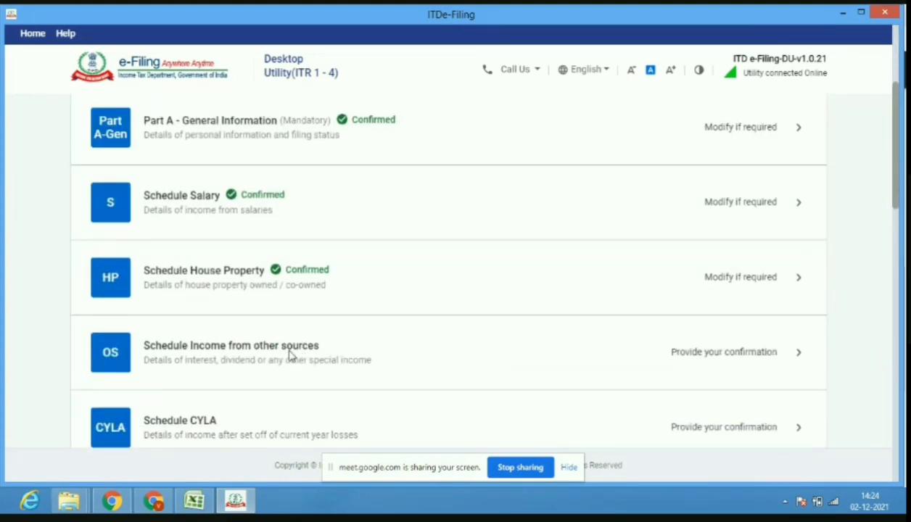
left_click(388, 358)
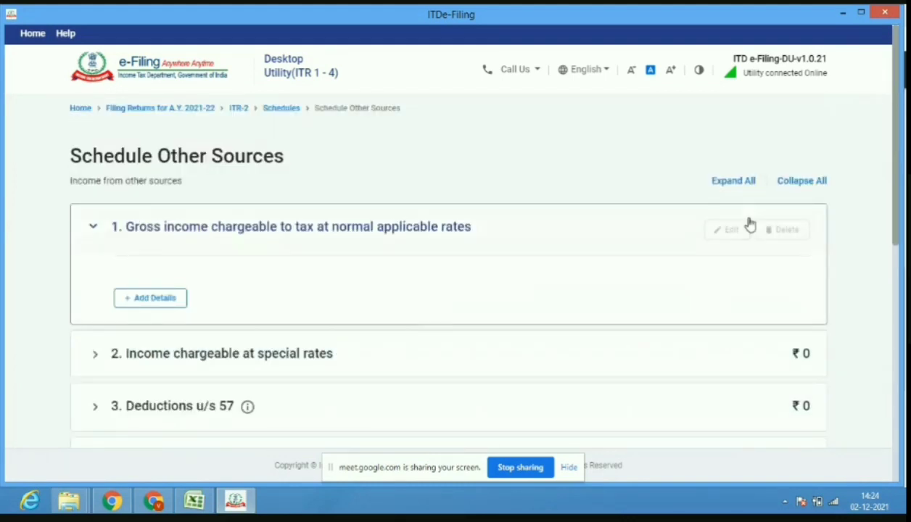
Add an Interest, Gross entry with 28,400 savings interest and 30,00,000 deposit interest.
left_click(178, 304)
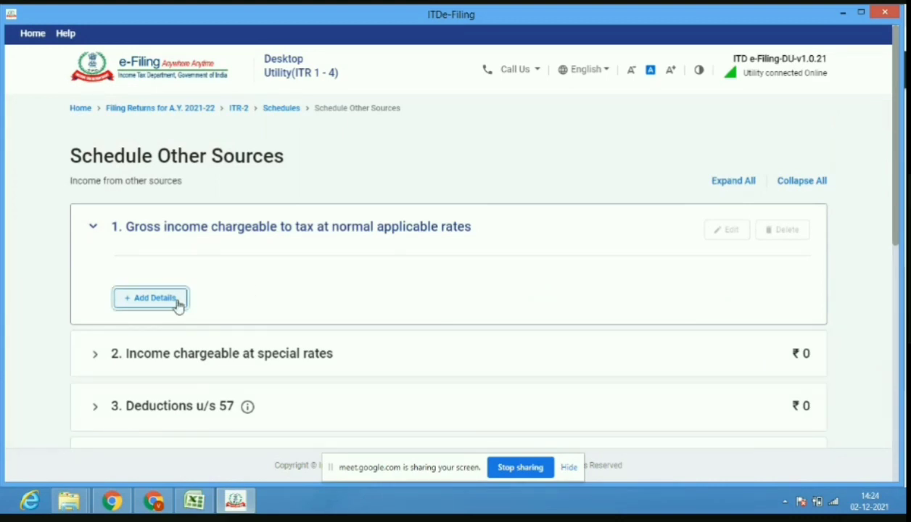
left_click(209, 270)
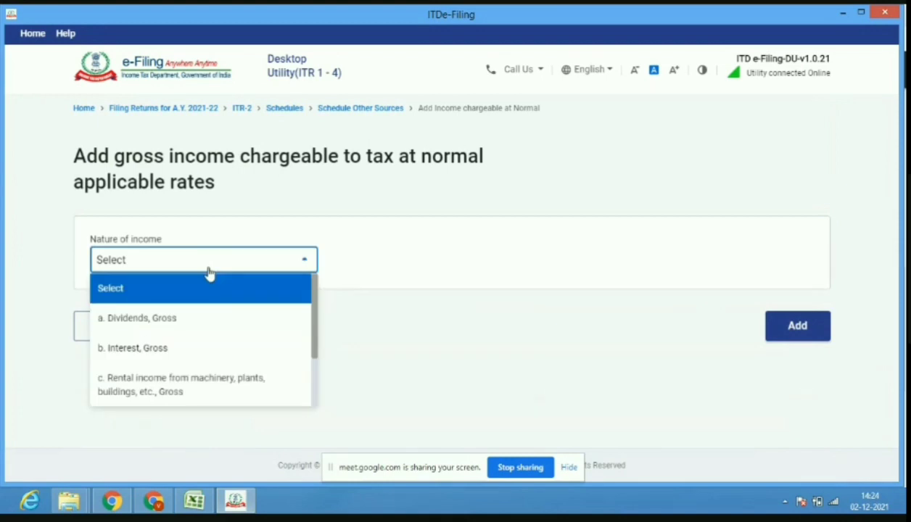
left_click(199, 350)
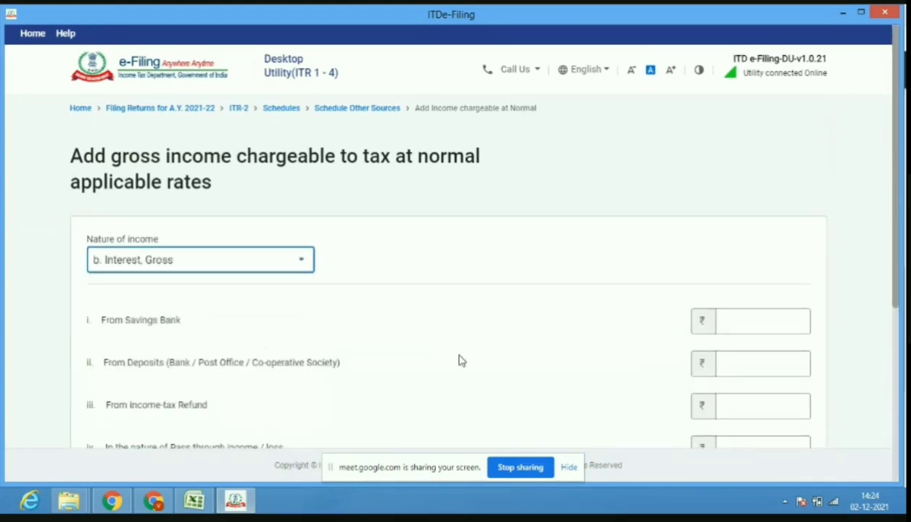
left_click(764, 327)
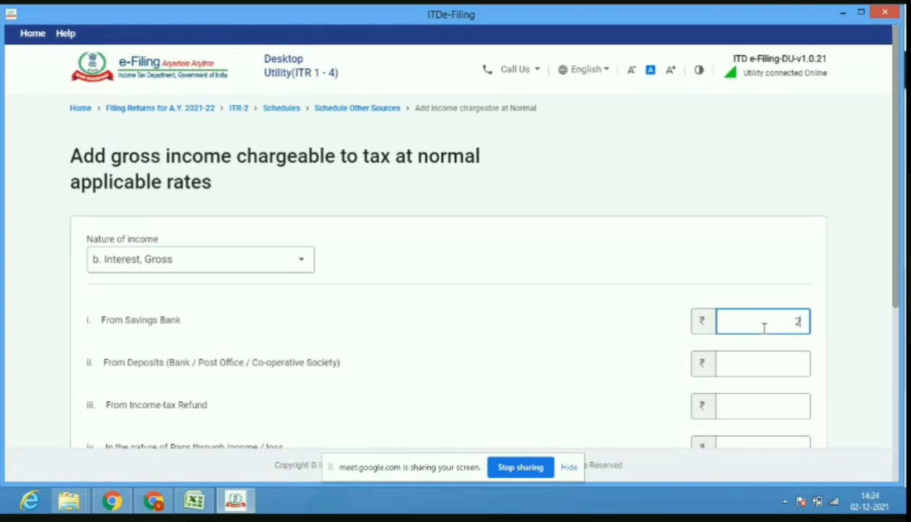
type("28400")
left_click(769, 366)
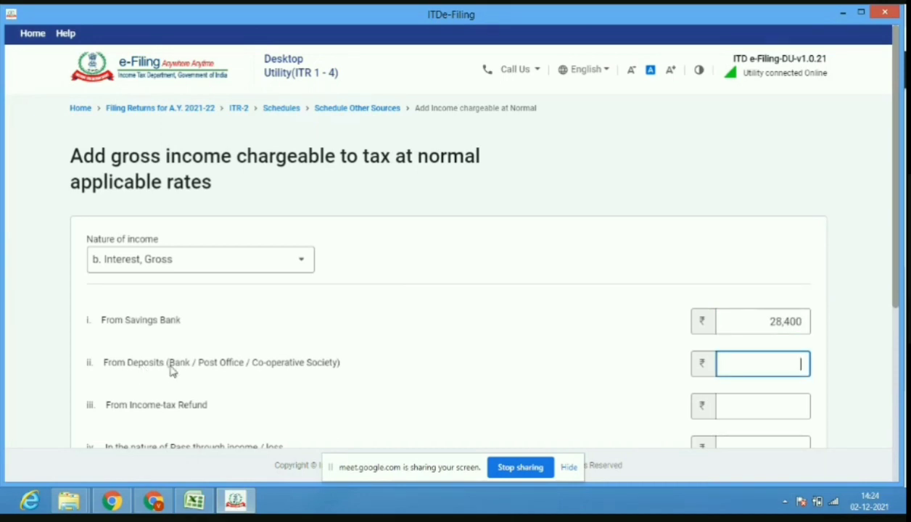
type("3000000")
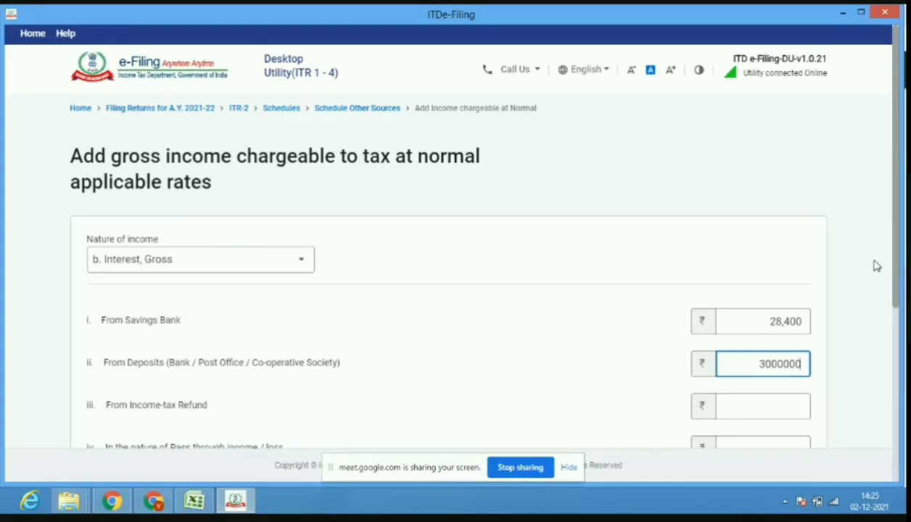
left_click_drag(898, 282, 895, 406)
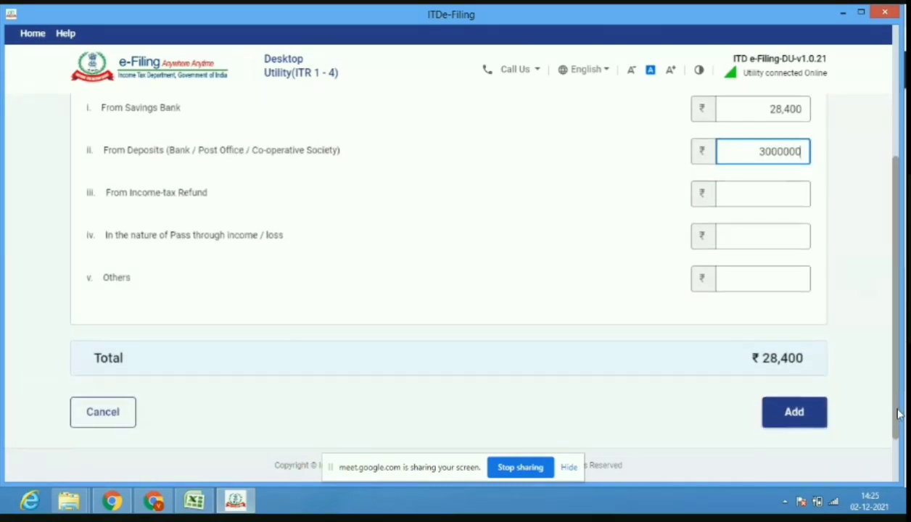
left_click(796, 417)
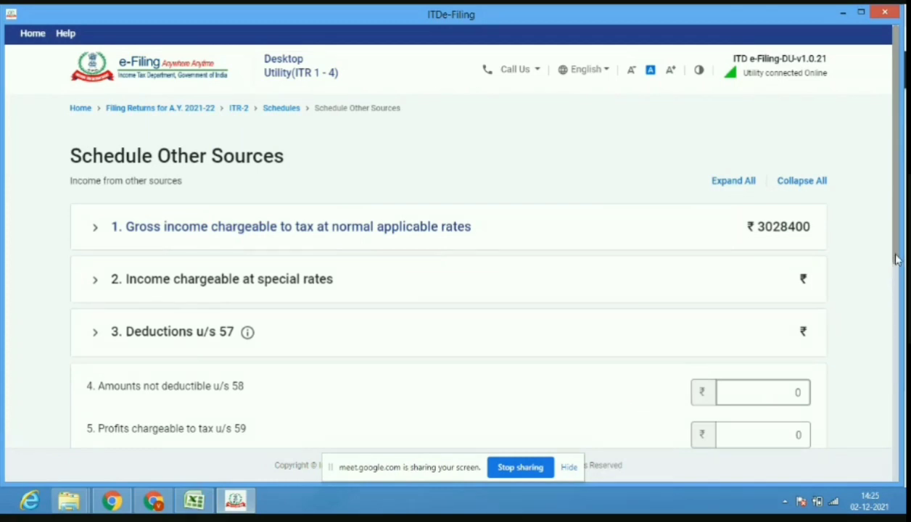
Review the Interest, Gross and Any other income entries, then begin another income entry.
left_click_drag(898, 259, 899, 285)
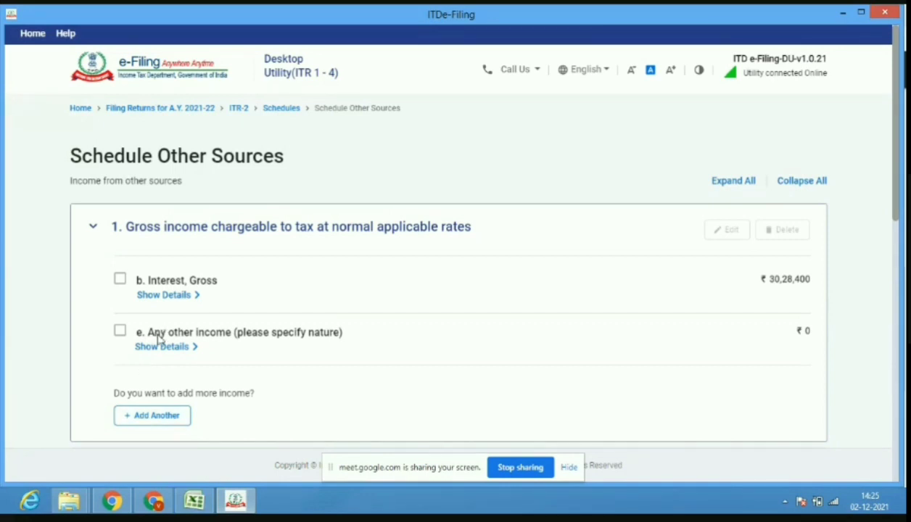
left_click(121, 334)
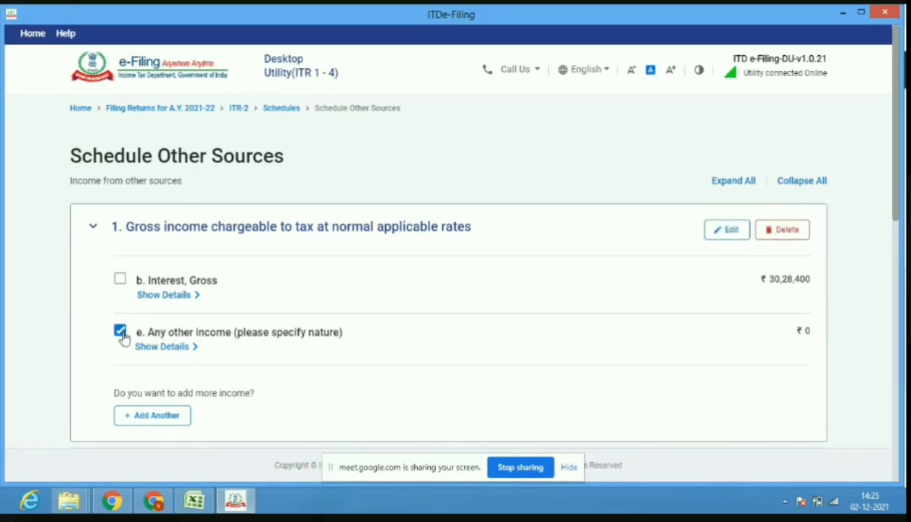
left_click(121, 332)
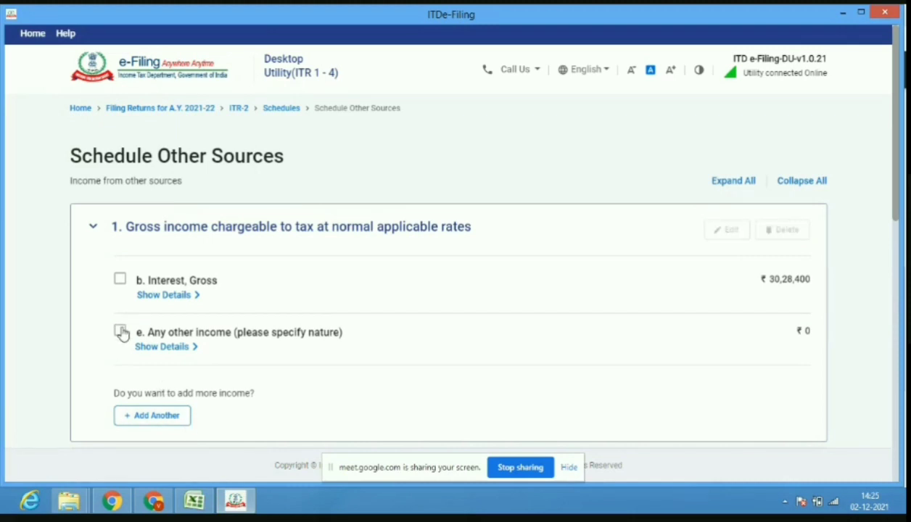
key("space")
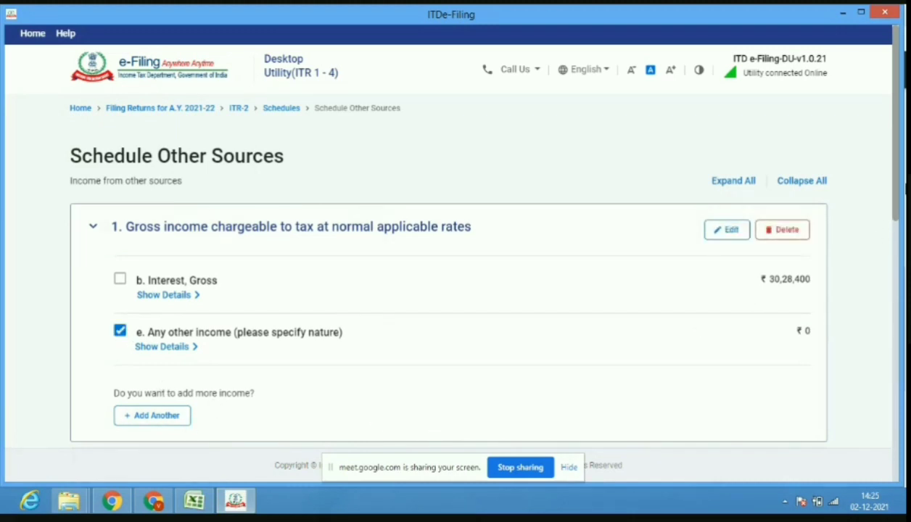
left_click_drag(897, 206, 882, 227)
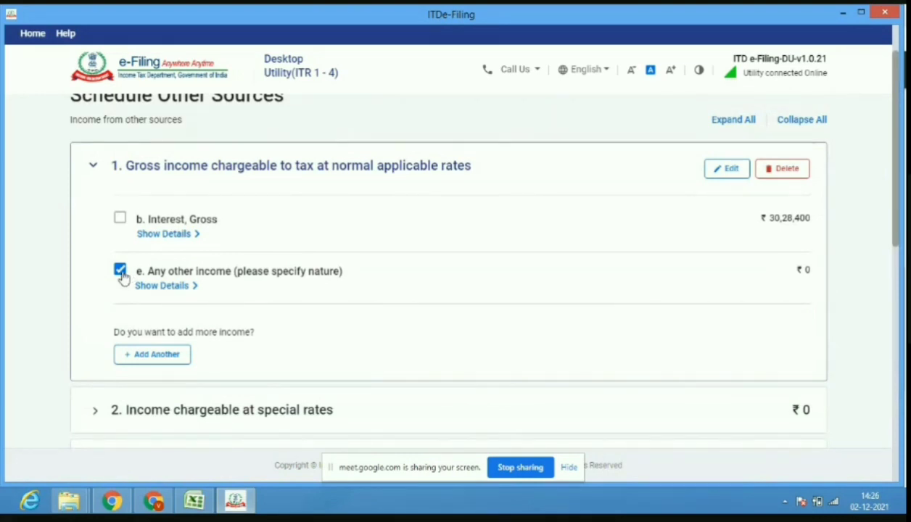
left_click(164, 286)
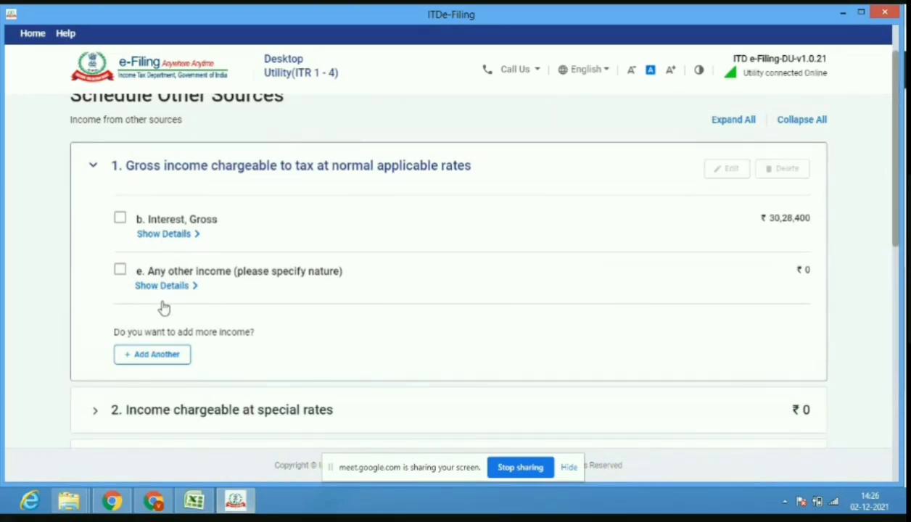
left_click(157, 362)
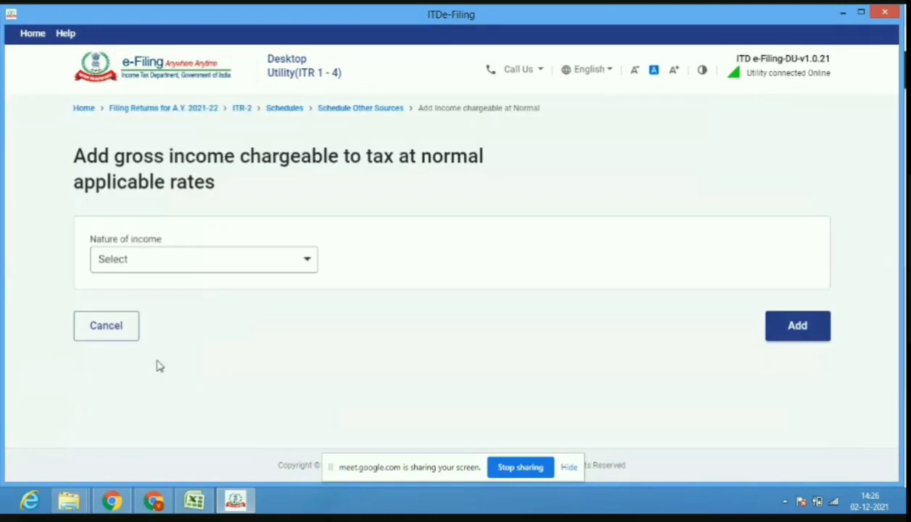
Add a Dividends, Gross entry of 4,750 after checking it against the worksheet.
left_click(212, 262)
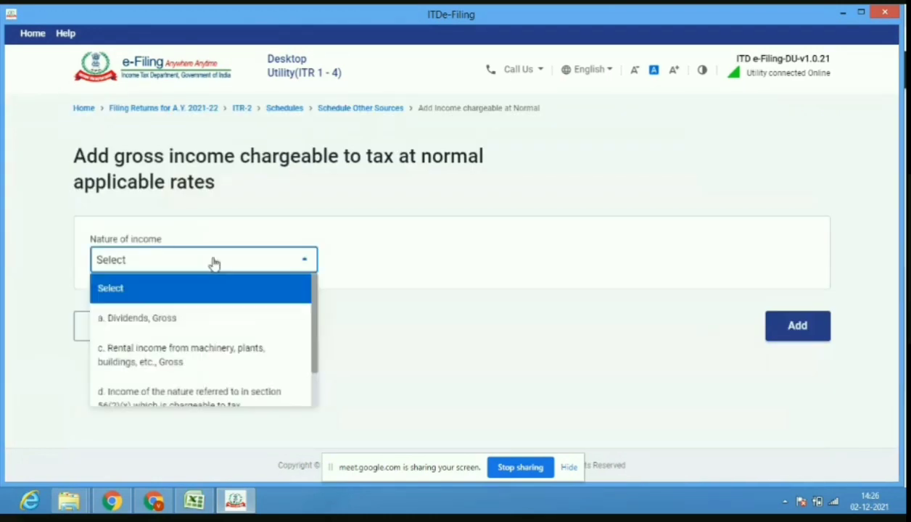
left_click(185, 323)
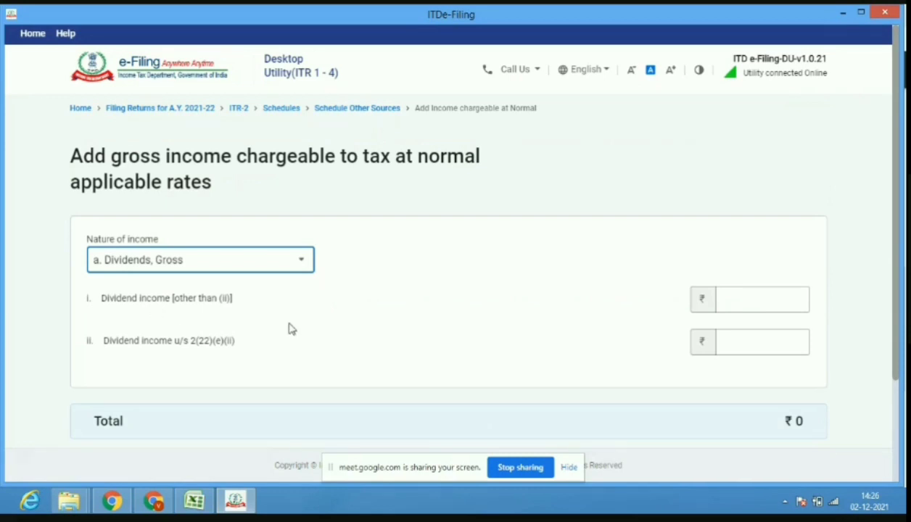
left_click(742, 300)
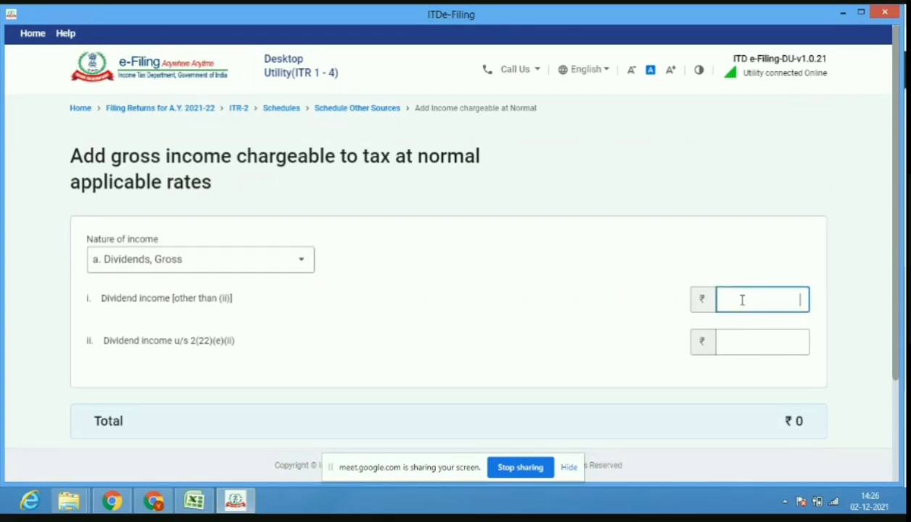
type("4750")
left_click(192, 502)
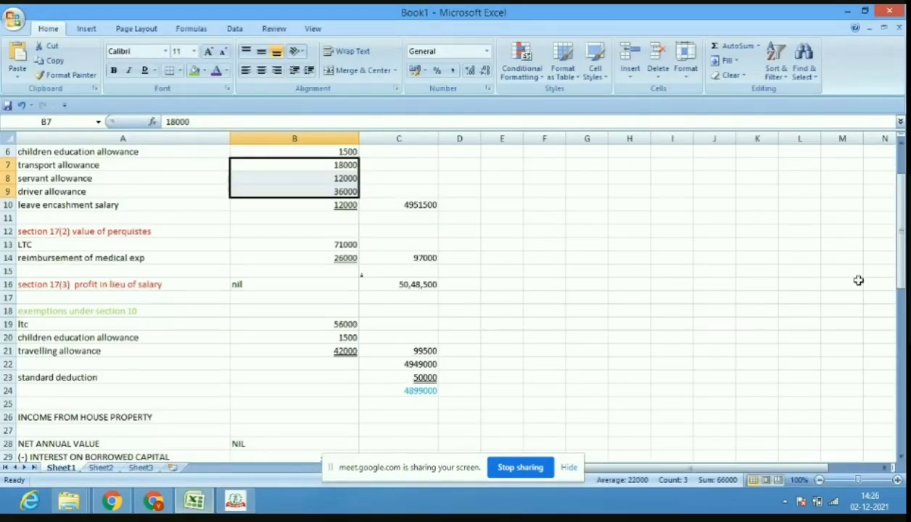
left_click_drag(900, 268, 901, 267)
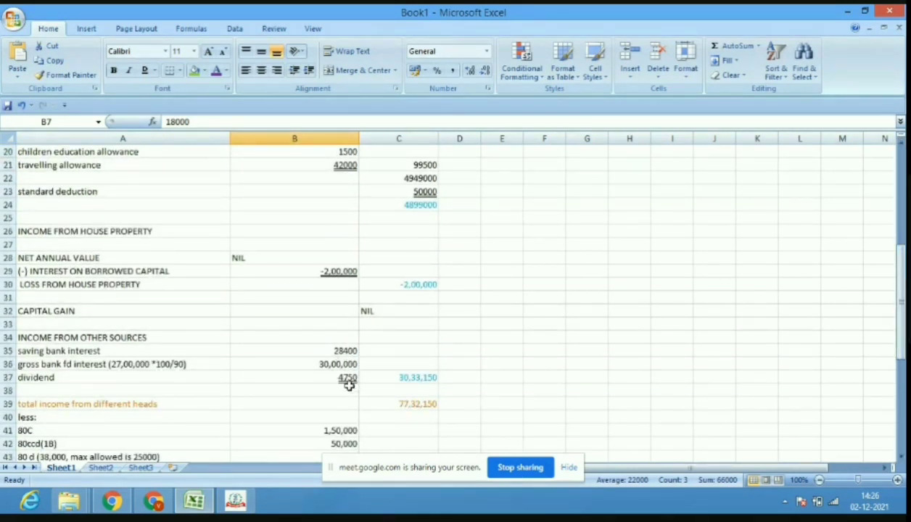
left_click(240, 504)
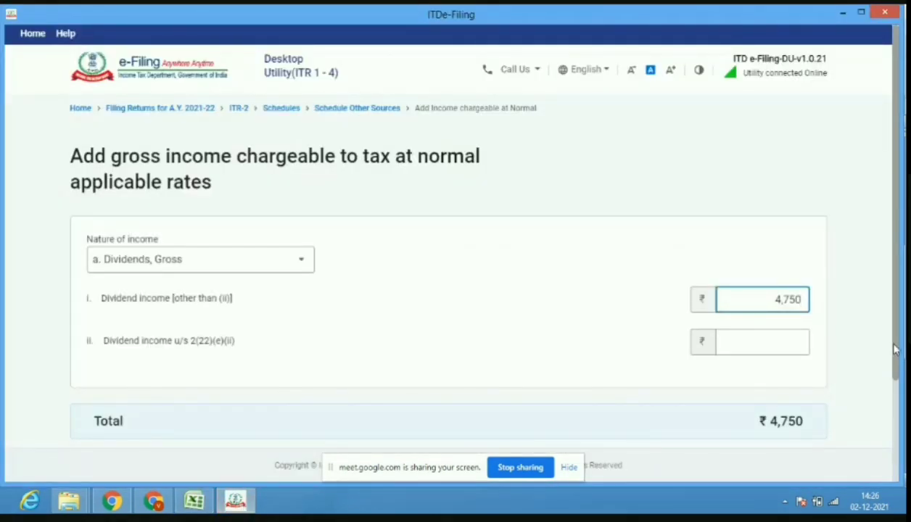
scroll(882, 348, "down", 2)
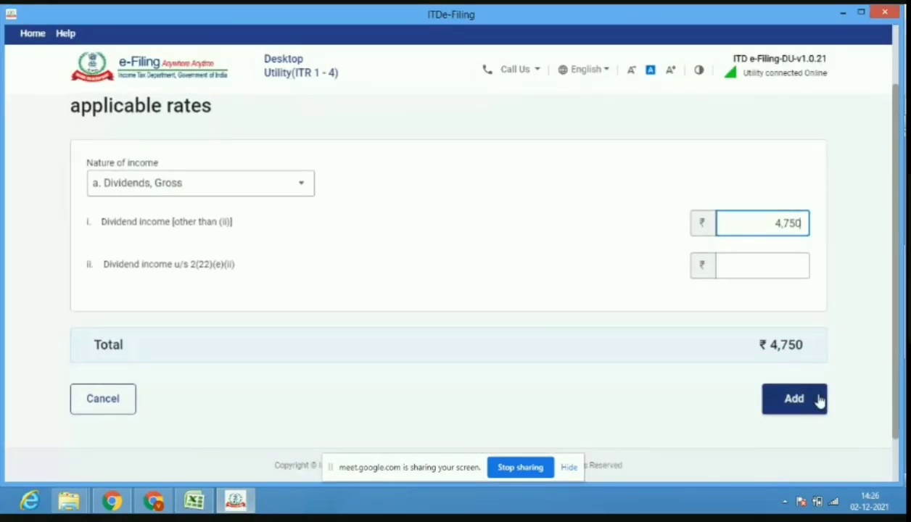
left_click(818, 402)
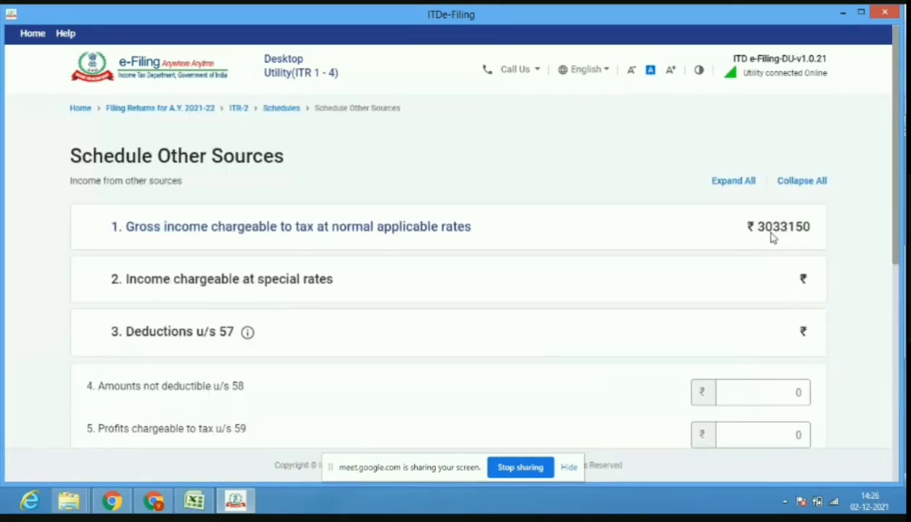
Compare totals with the worksheet and expand the accrual/receipt of income details.
left_click(194, 501)
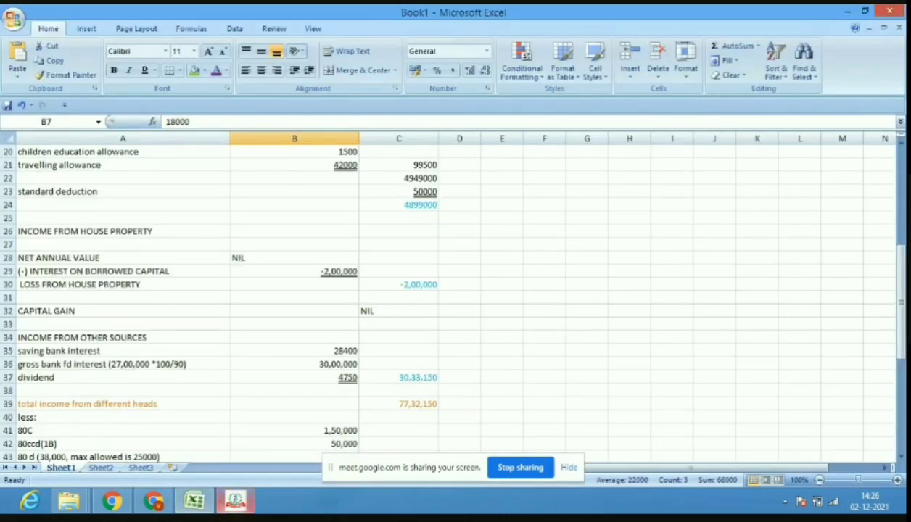
left_click(232, 502)
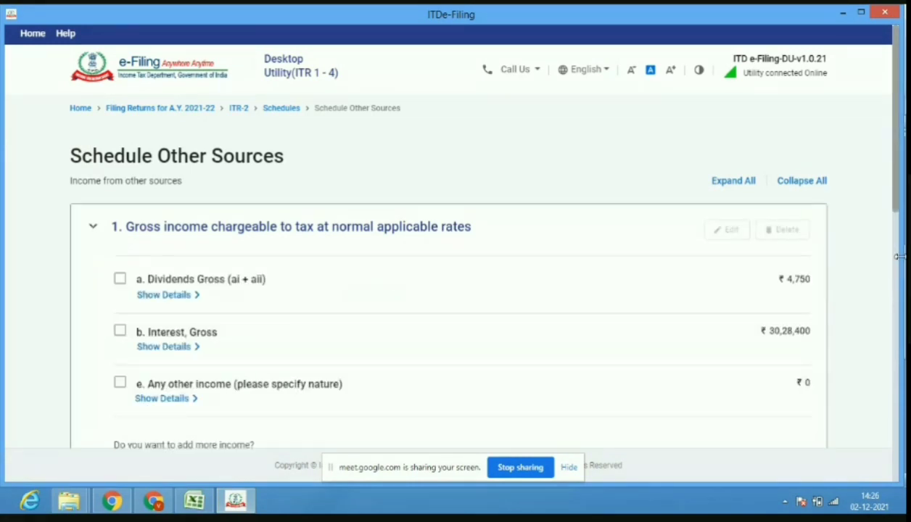
left_click_drag(898, 216, 899, 442)
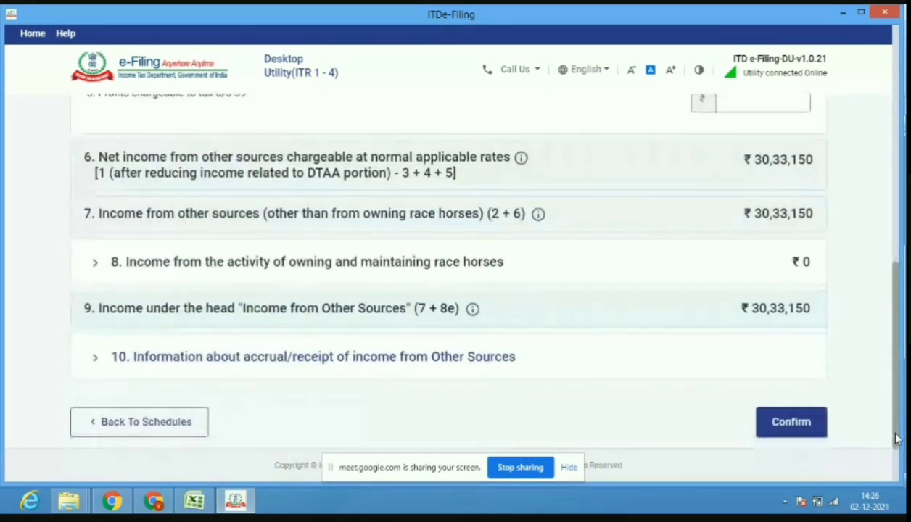
left_click(510, 363)
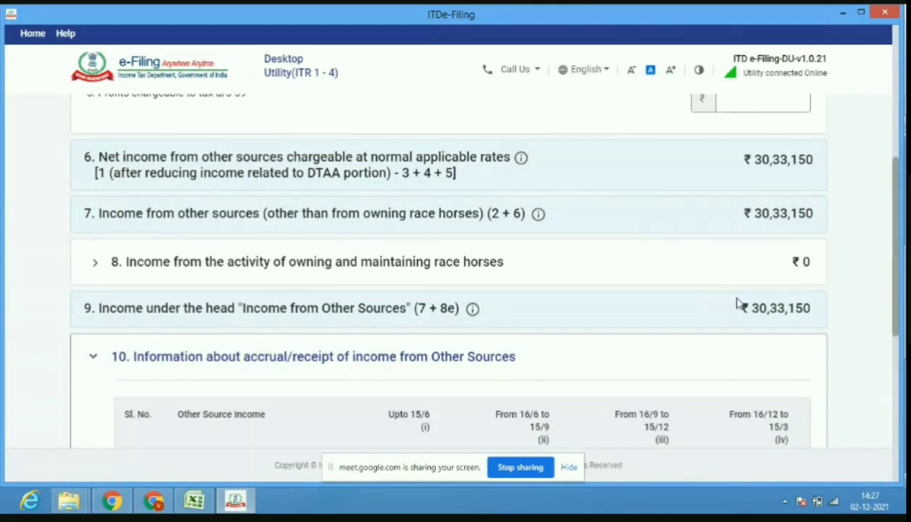
left_click_drag(898, 299, 899, 350)
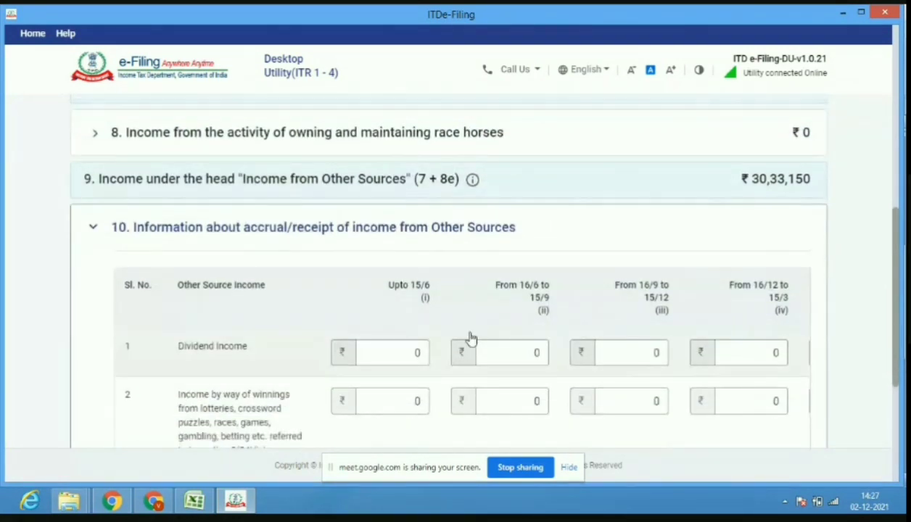
Enter 4750 as dividend income up to 15/6 and confirm Schedule Other Sources.
left_click(384, 364)
type("750")
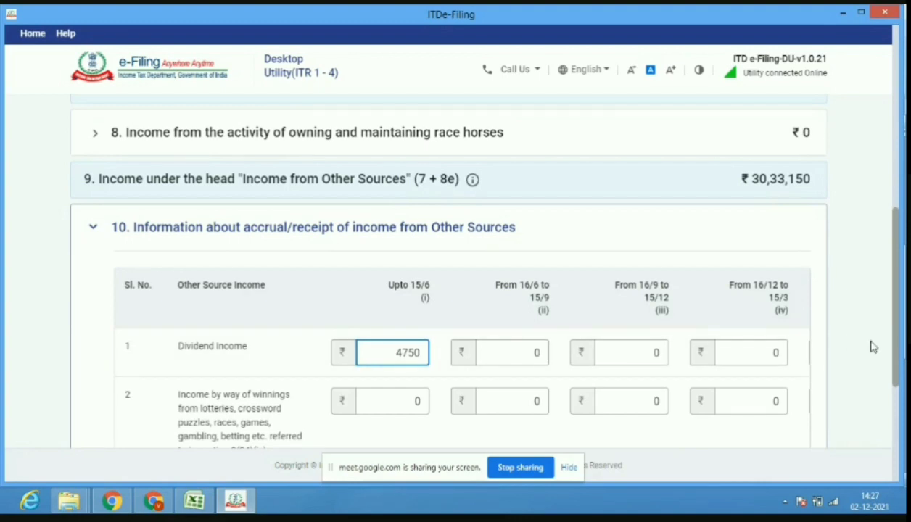
left_click_drag(898, 360, 898, 426)
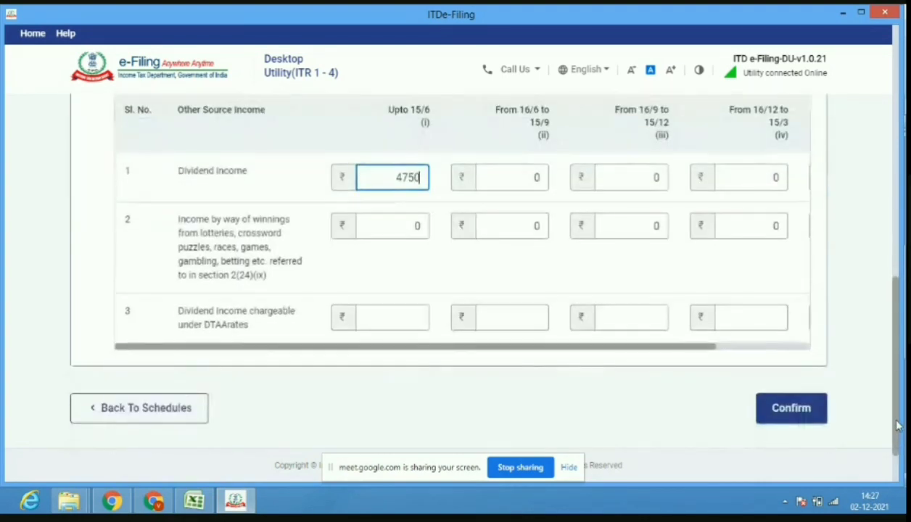
left_click(802, 421)
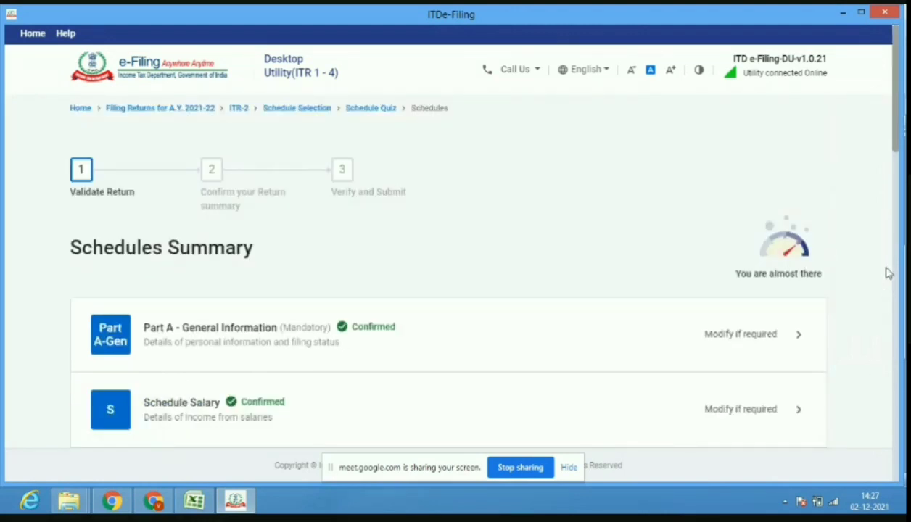
Open Schedule BFLA and compute the brought-forward loss set off.
left_click_drag(898, 123, 898, 249)
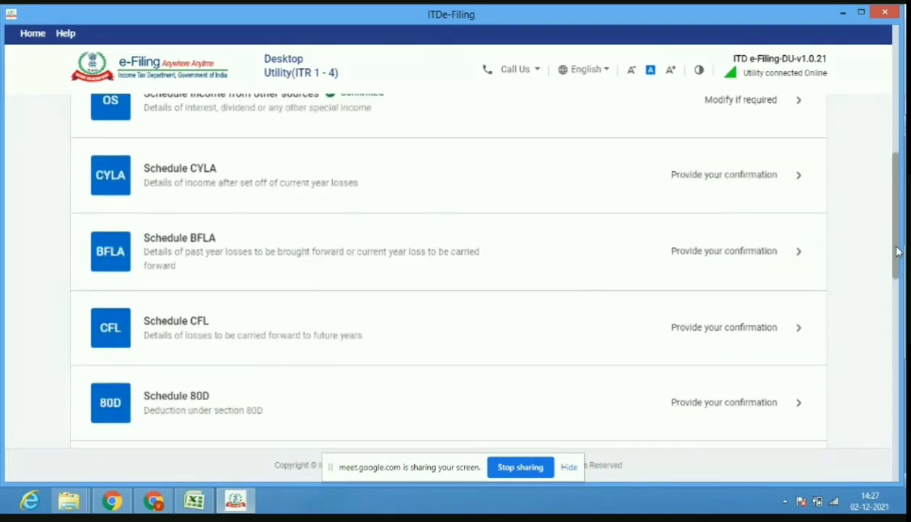
left_click(608, 273)
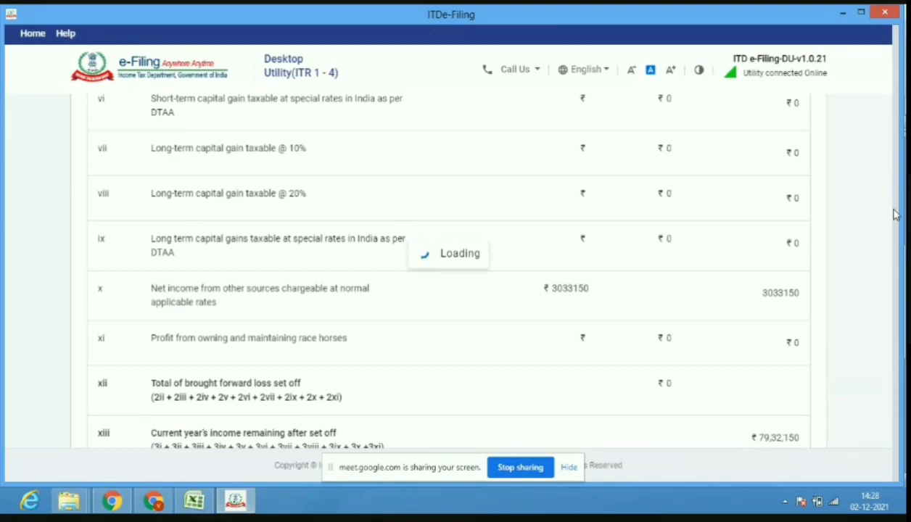
scroll(892, 239, "down", 3)
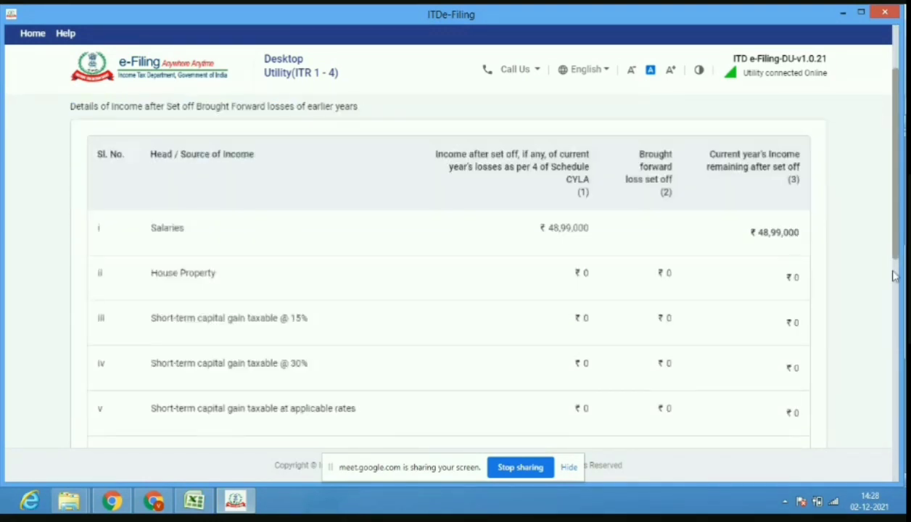
scroll(894, 291, "down", 5)
left_click_drag(898, 326, 896, 450)
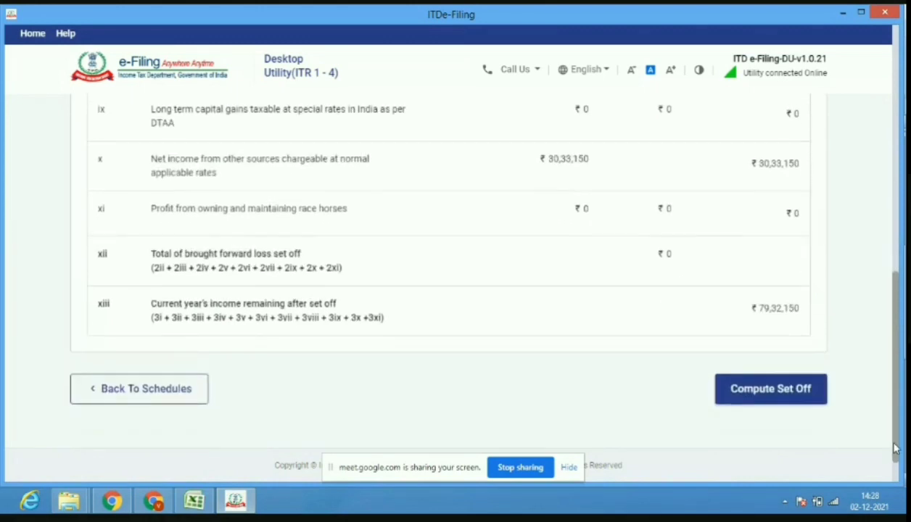
left_click(779, 405)
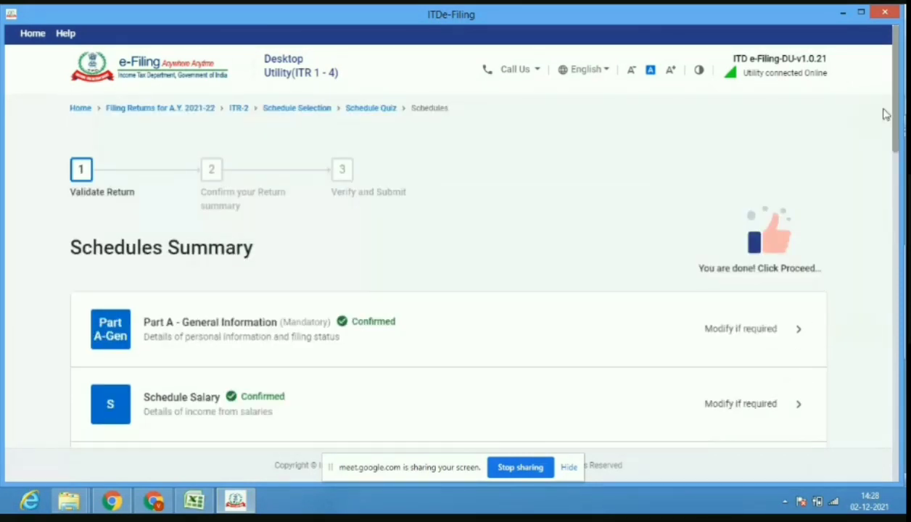
left_click_drag(896, 127, 897, 212)
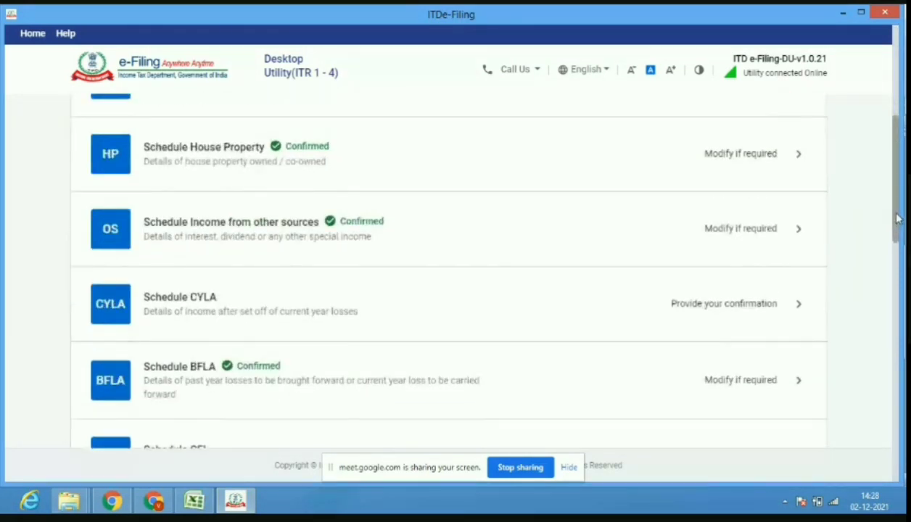
Open Schedule CYLA and confirm its figures.
left_click(549, 317)
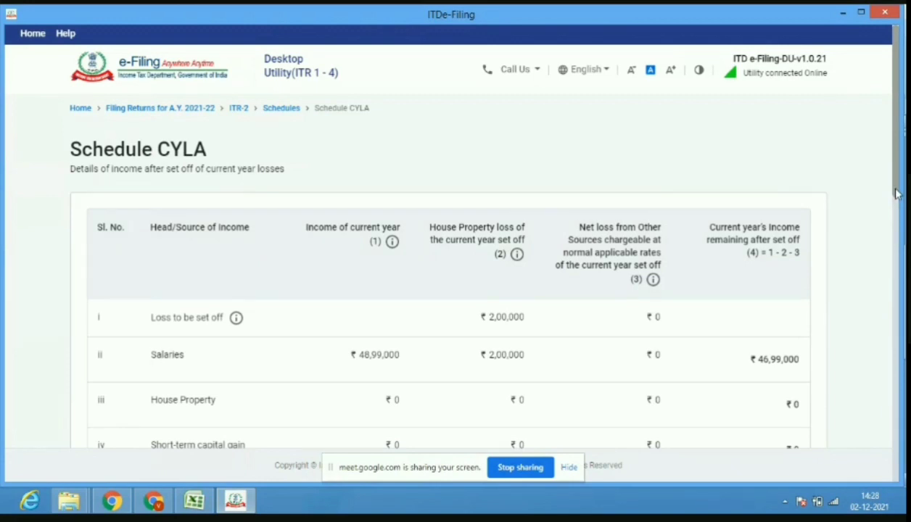
left_click_drag(898, 194, 900, 456)
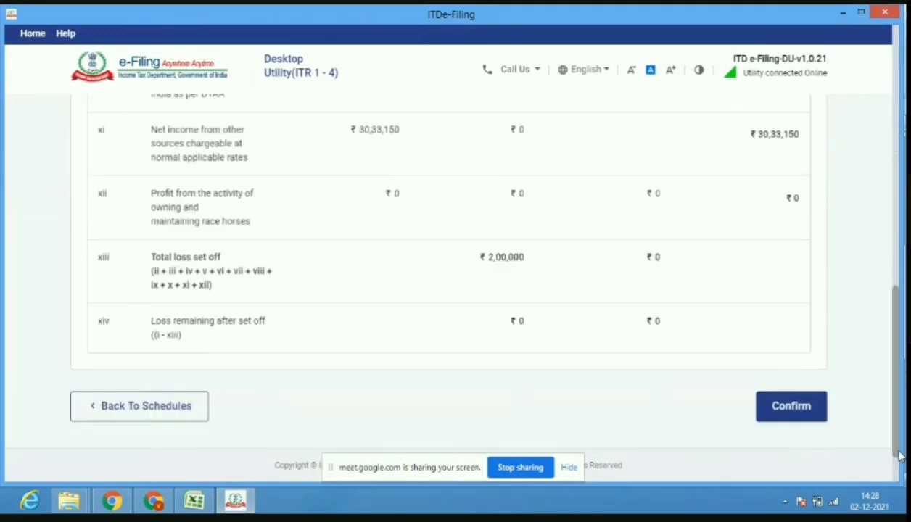
left_click(801, 409)
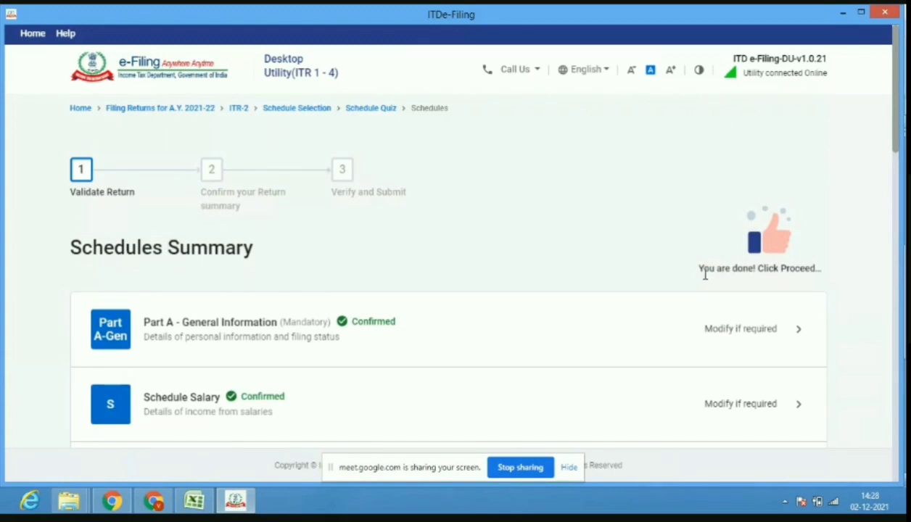
Open Schedule CFL and compute the carried-forward loss set off.
scroll(881, 163, "down", 8)
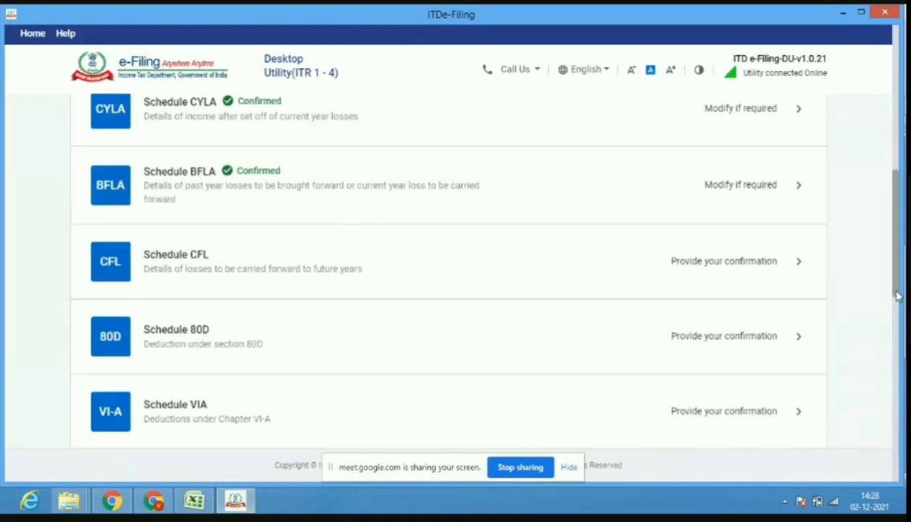
left_click(477, 285)
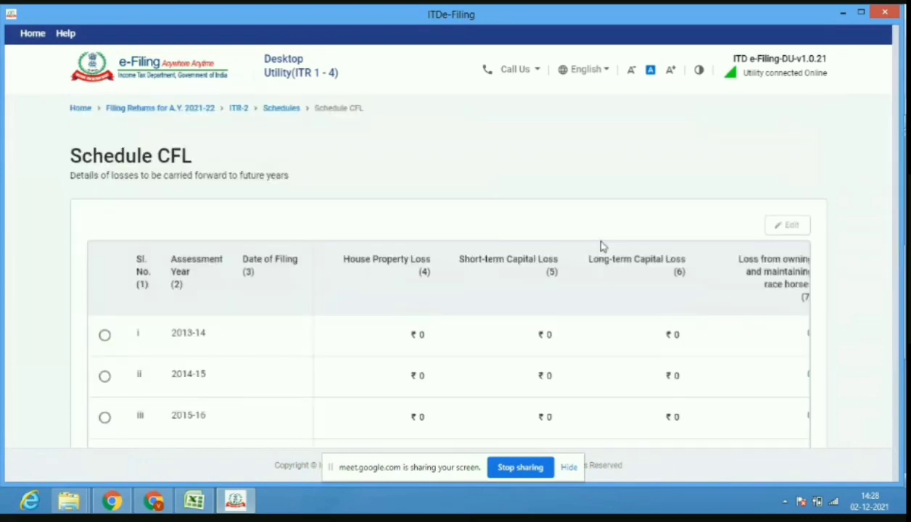
left_click_drag(897, 181, 900, 434)
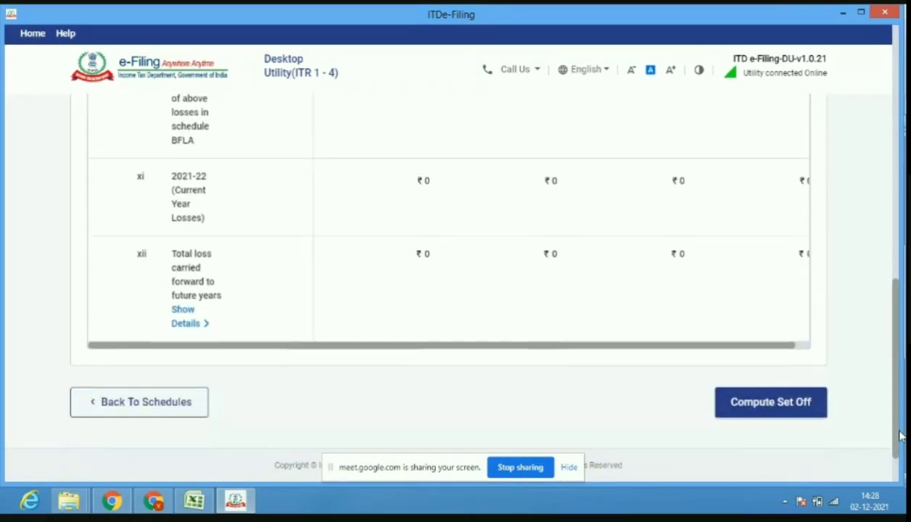
left_click(748, 411)
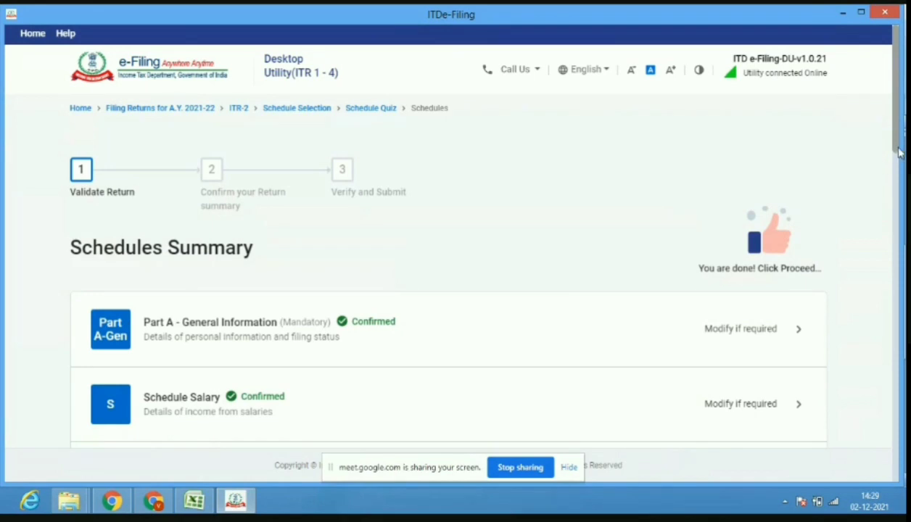
left_click_drag(898, 152, 898, 322)
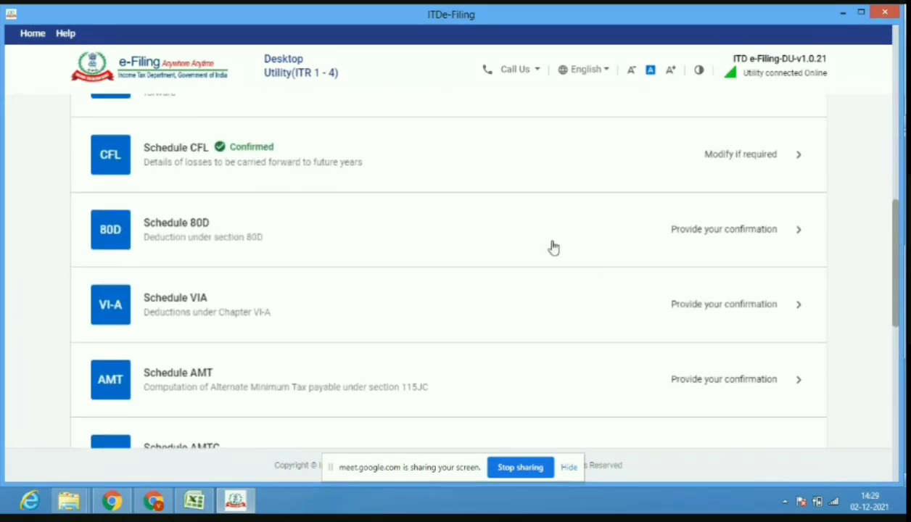
Open Schedule 80D and start a deduction, answering No to the senior-citizen question.
left_click(407, 231)
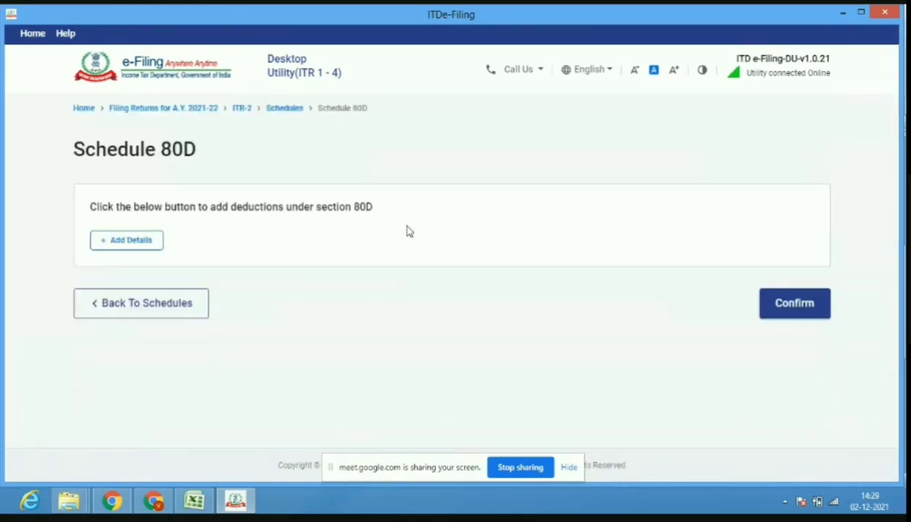
left_click(115, 246)
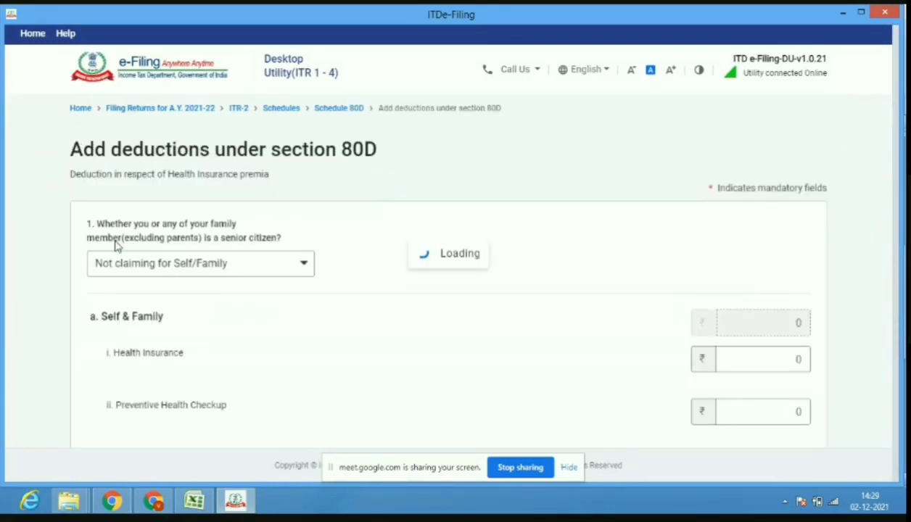
left_click(200, 276)
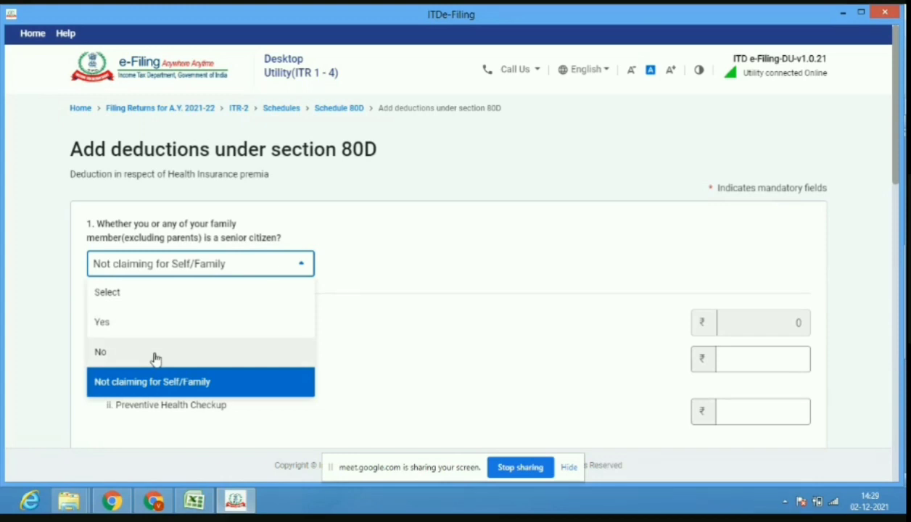
left_click(241, 355)
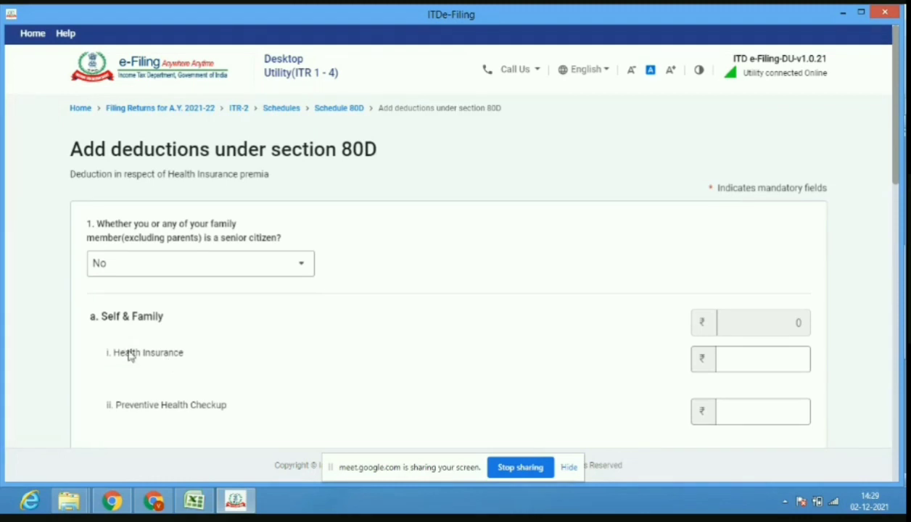
Enter Health Insurance of 38000, add the details, and confirm Schedule 80D.
left_click(775, 362)
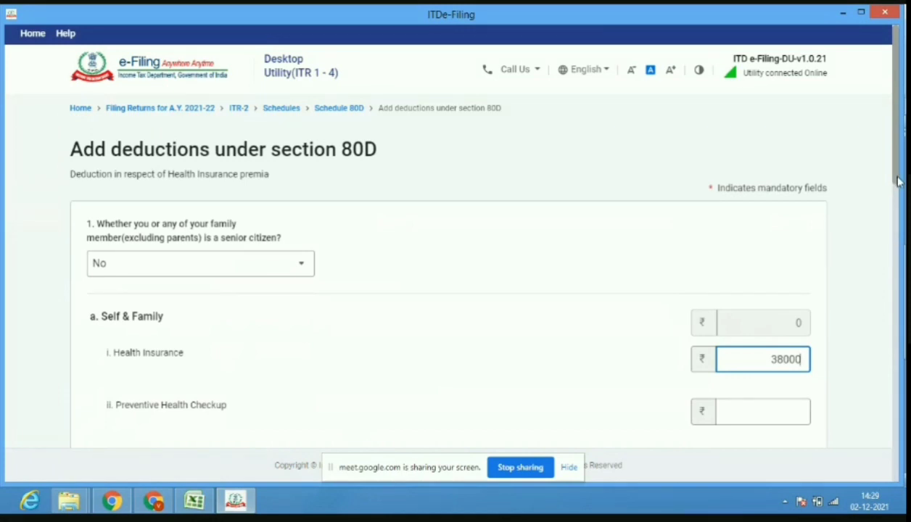
left_click_drag(898, 181, 904, 334)
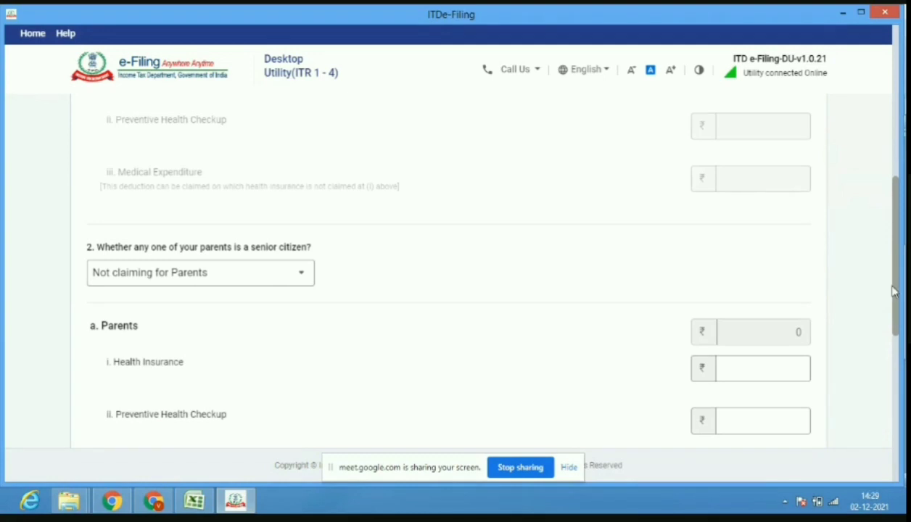
left_click_drag(897, 296, 899, 201)
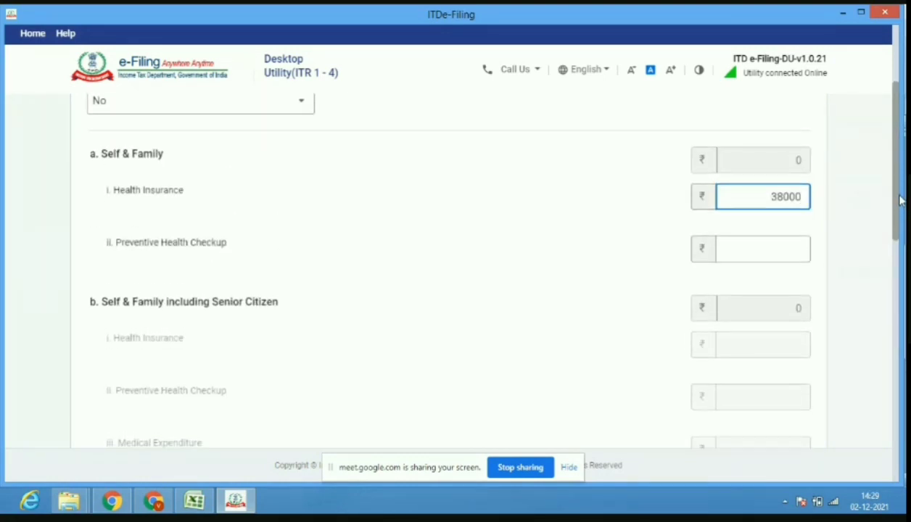
scroll(898, 197, "up", 2)
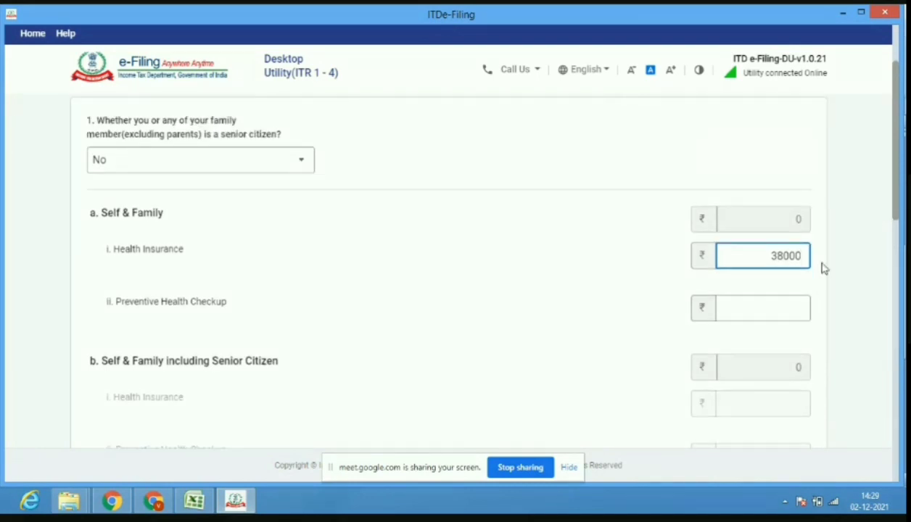
left_click_drag(897, 213, 899, 459)
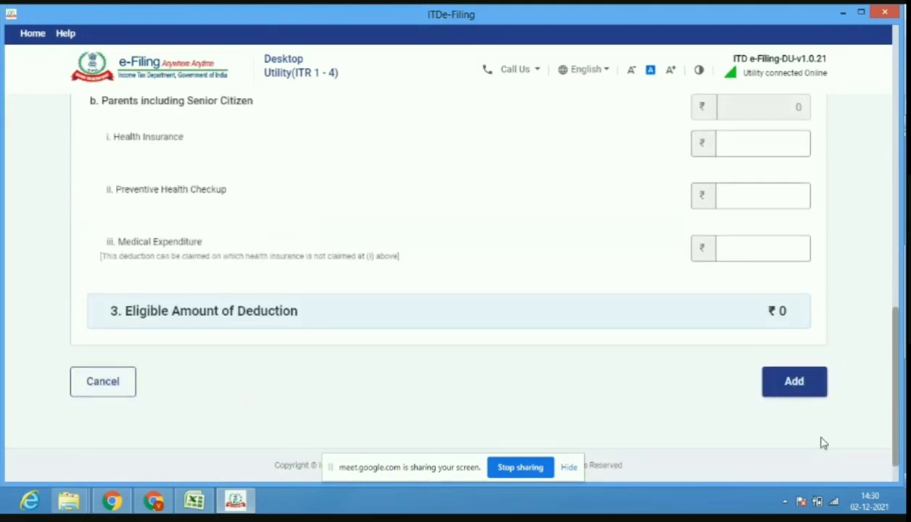
left_click(794, 382)
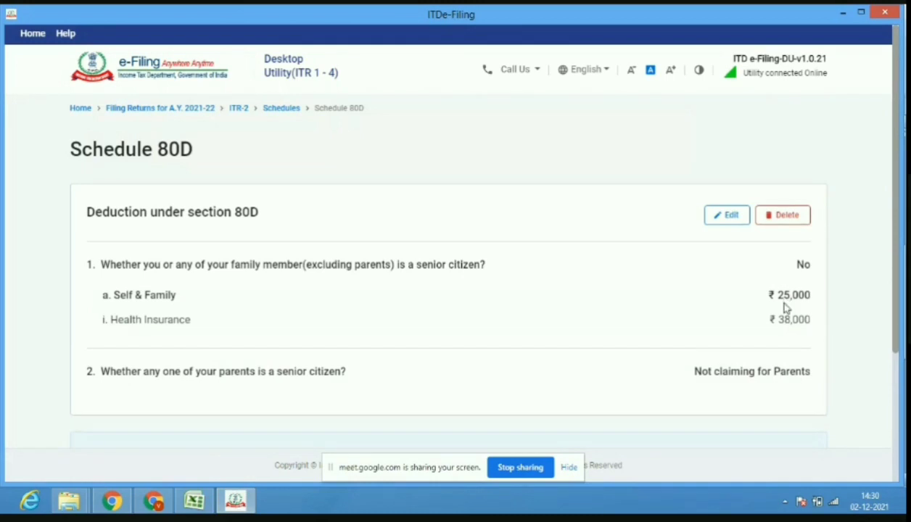
scroll(898, 255, "down", 3)
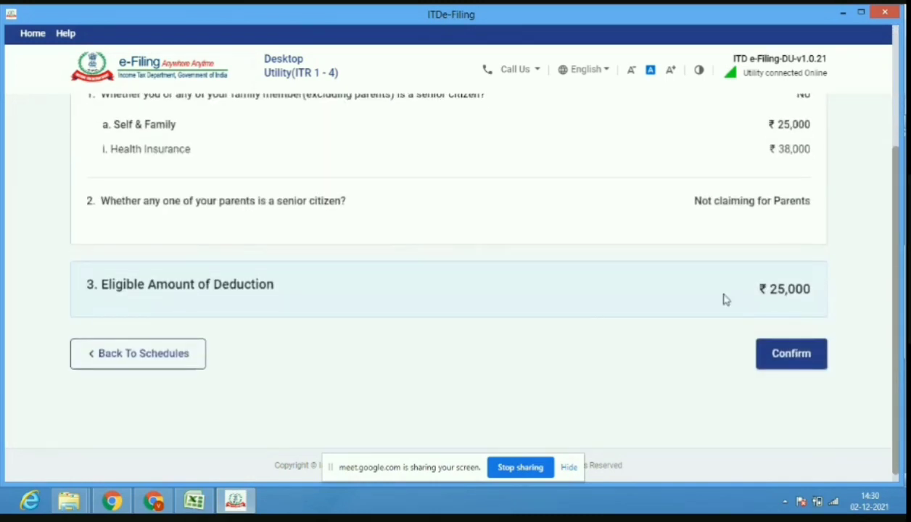
left_click(791, 358)
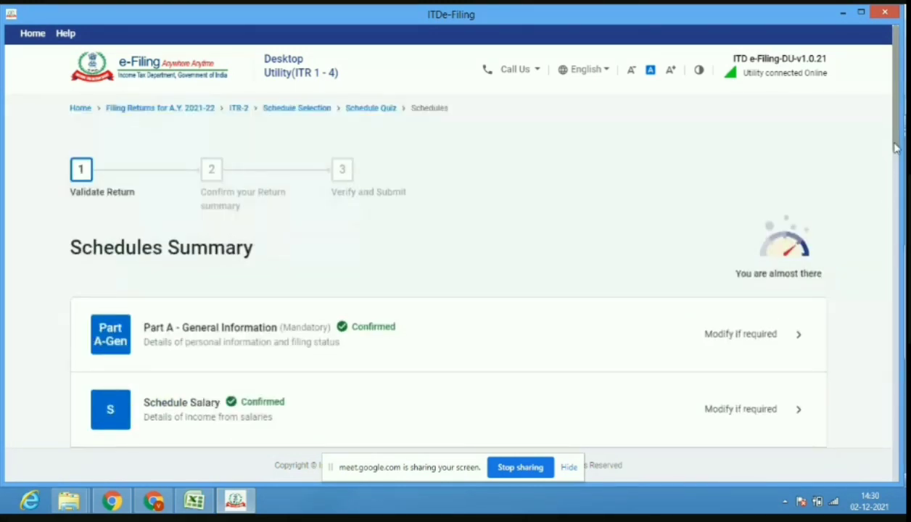
Scroll the Schedules Summary and open Schedule VI-A.
left_click_drag(897, 147, 899, 331)
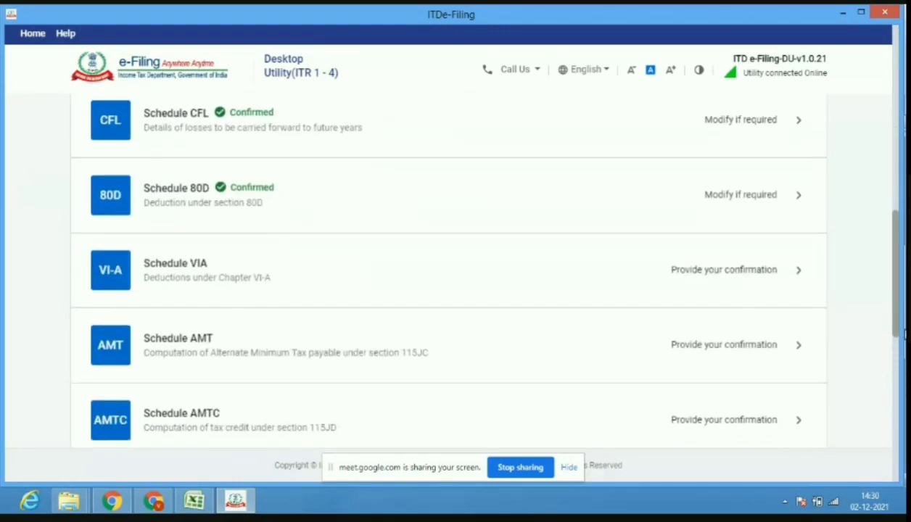
left_click(292, 300)
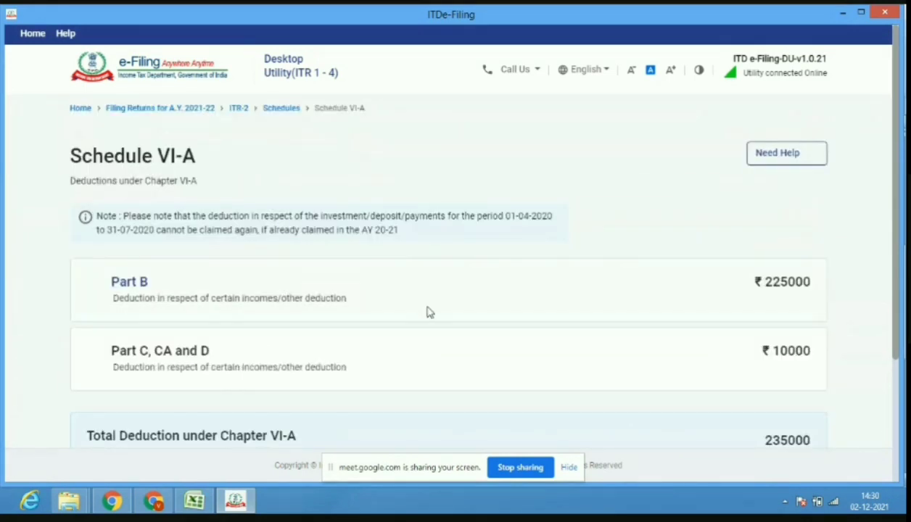
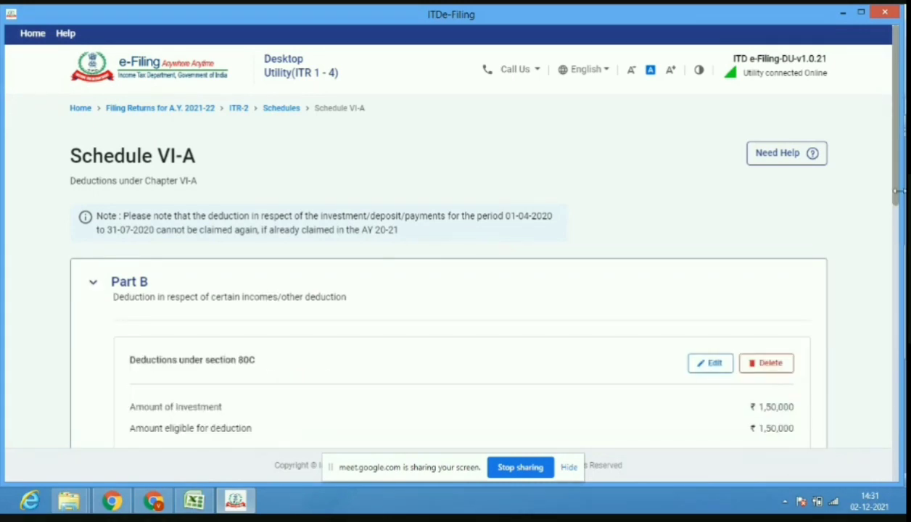
Scroll down Schedule VI-A and expand the Part C, CA and D deductions.
scroll(896, 207, "down", 3)
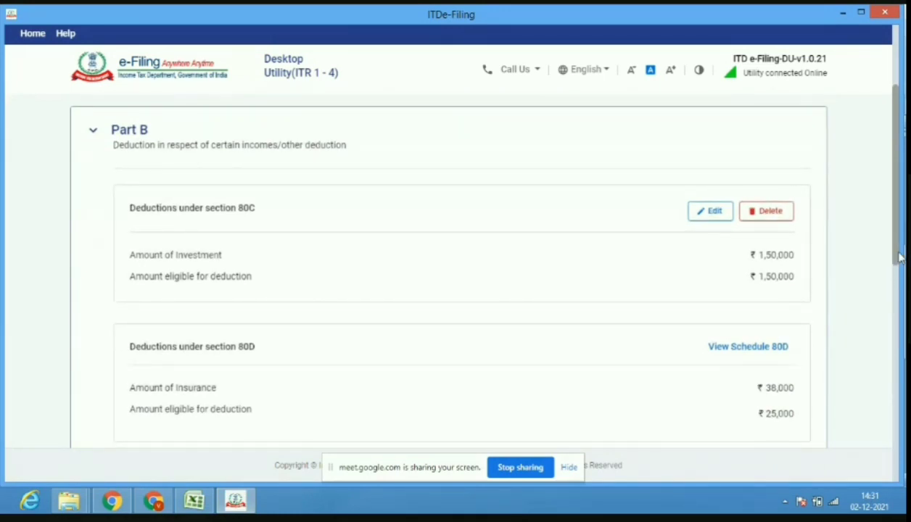
left_click_drag(899, 257, 903, 328)
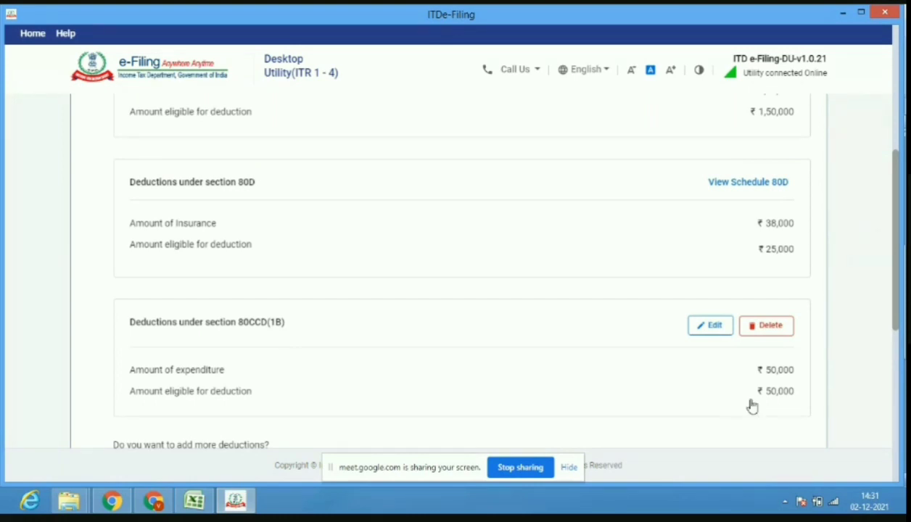
left_click_drag(897, 329, 899, 406)
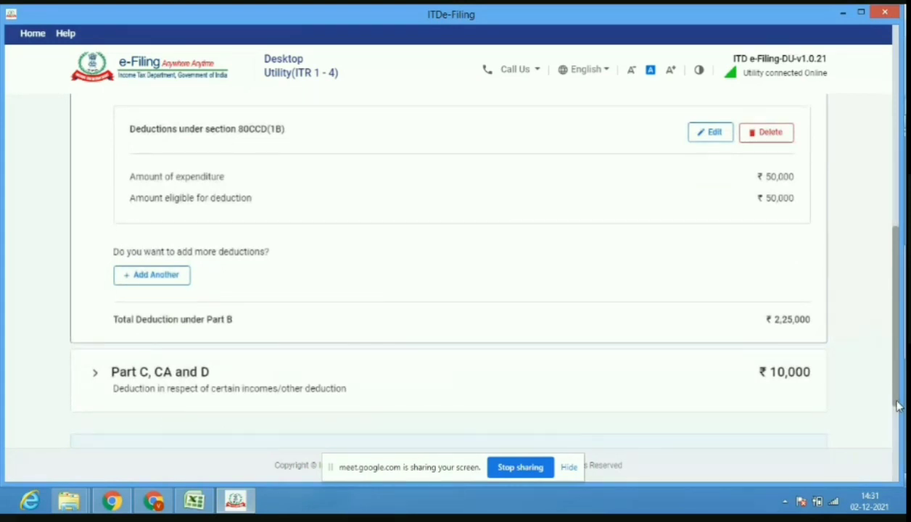
left_click_drag(898, 407, 895, 417)
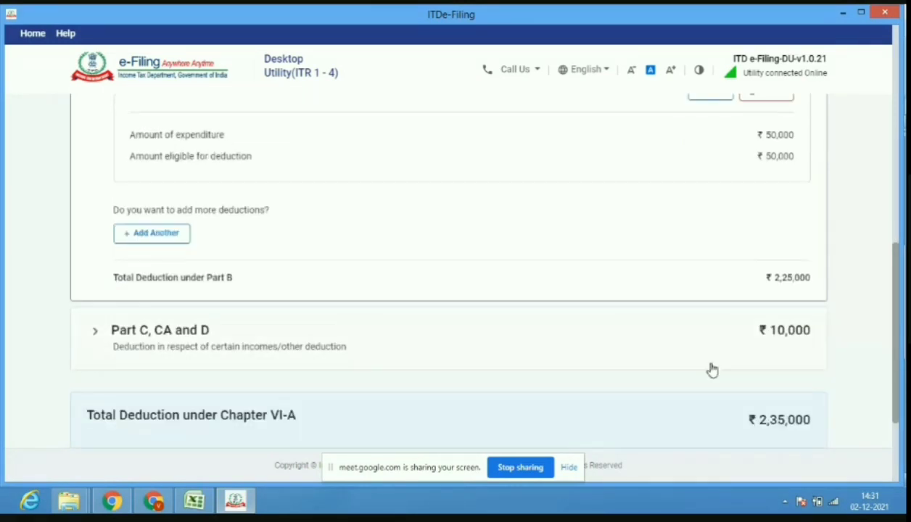
left_click(615, 333)
Claim the ₹10,000 section 80TTA deduction and confirm Schedule VI-A totalling ₹2,35,000.
scroll(614, 333, "down", 5)
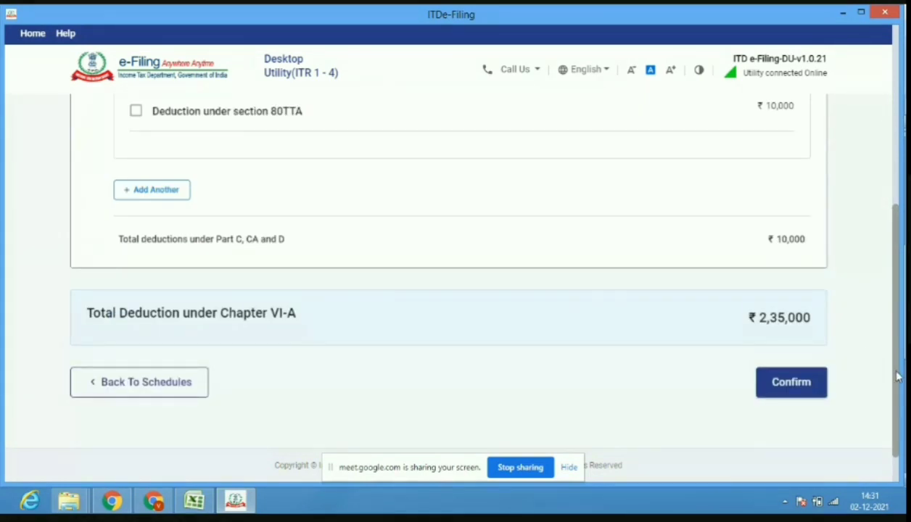
left_click_drag(898, 378, 898, 268)
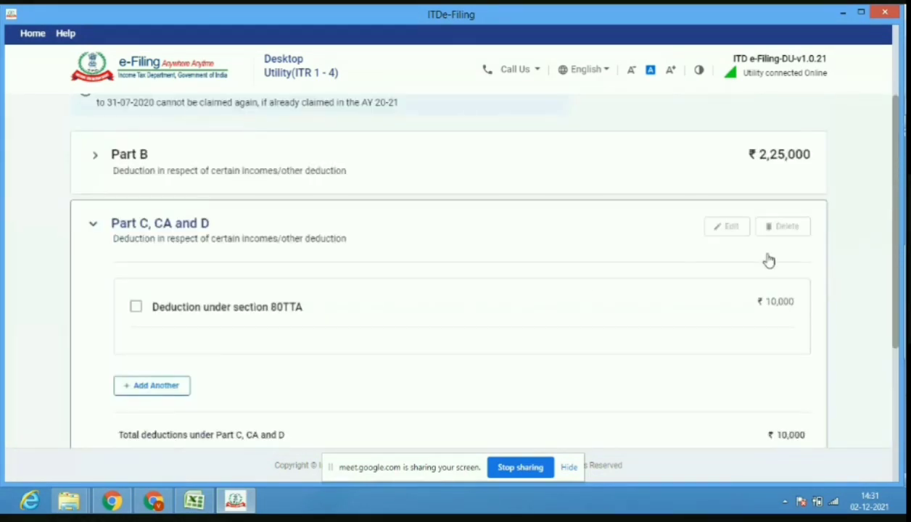
left_click(137, 308)
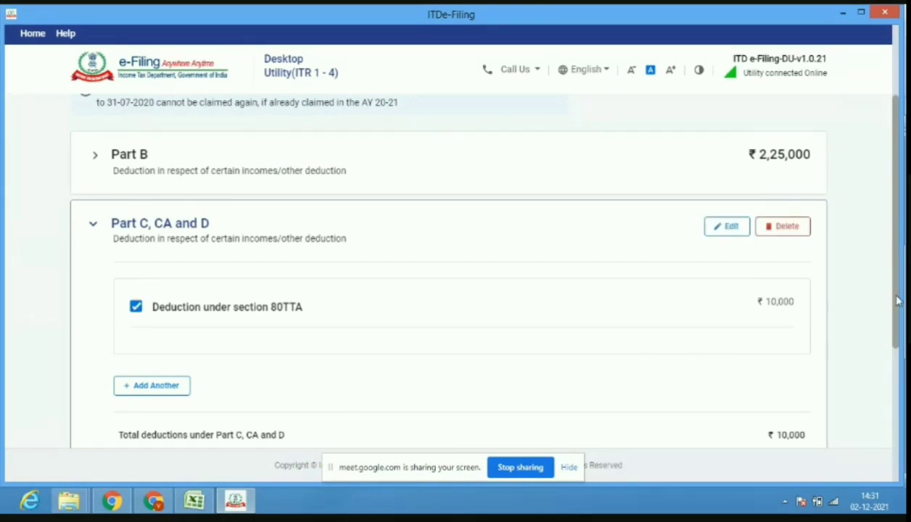
left_click_drag(898, 302, 815, 390)
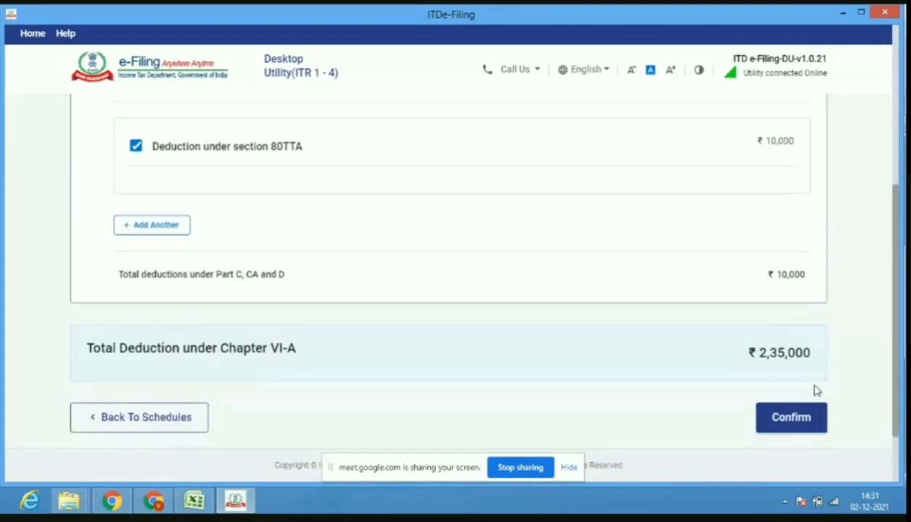
left_click(795, 431)
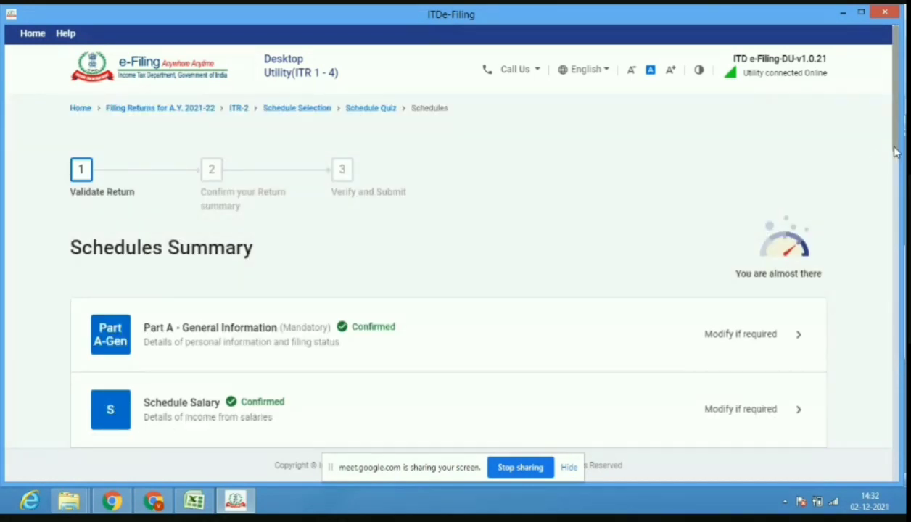
Confirm Schedule AMT, showing total income ₹74,97,150 and ₹0 tax payable under 115JC.
left_click_drag(897, 150, 896, 223)
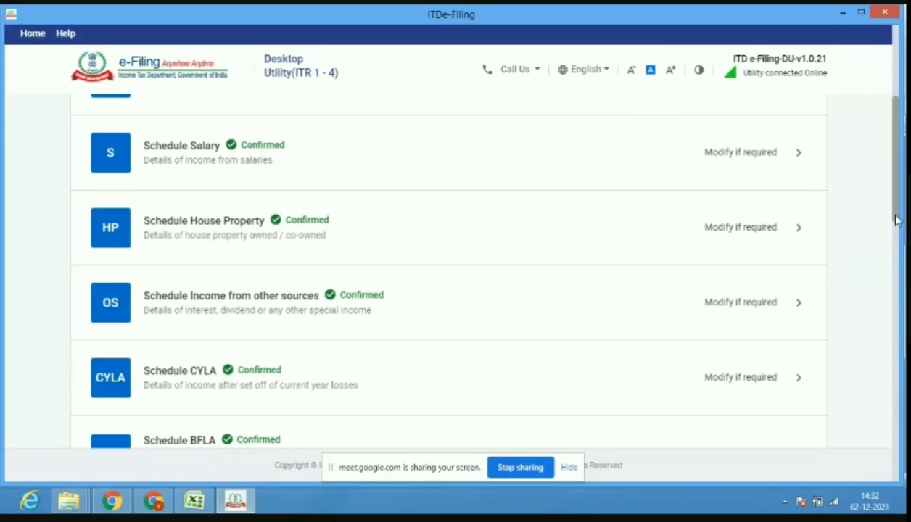
left_click_drag(896, 224, 897, 369)
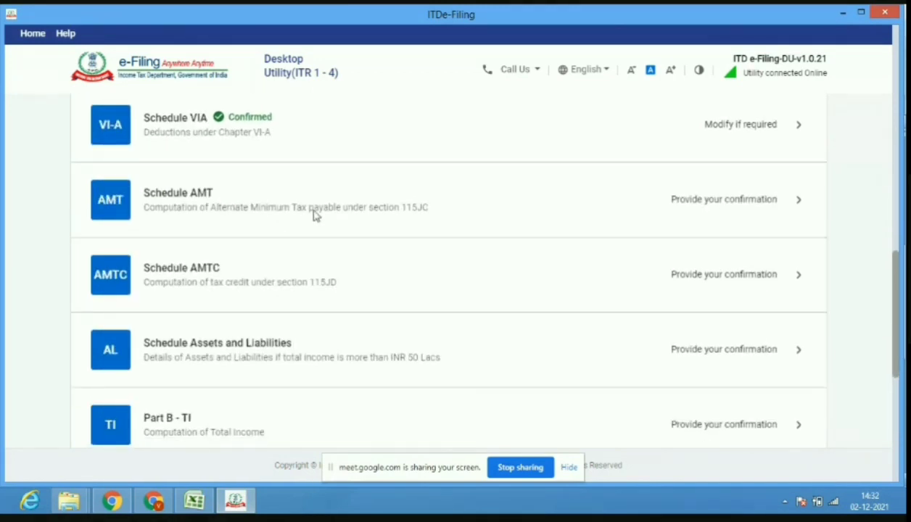
left_click(198, 196)
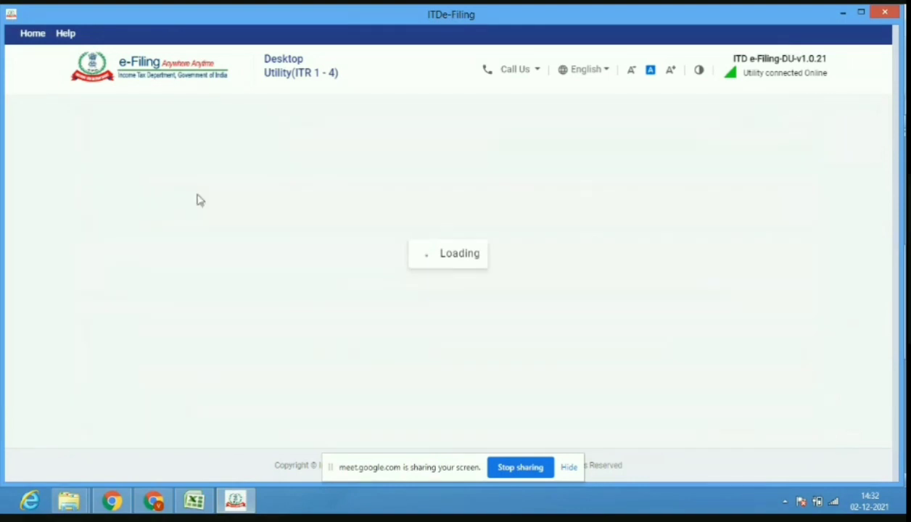
left_click(777, 442)
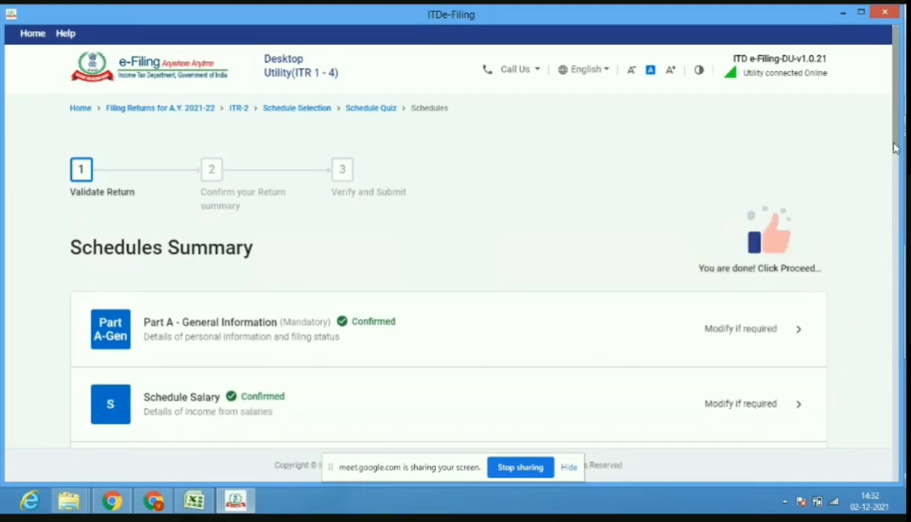
left_click_drag(896, 149, 897, 370)
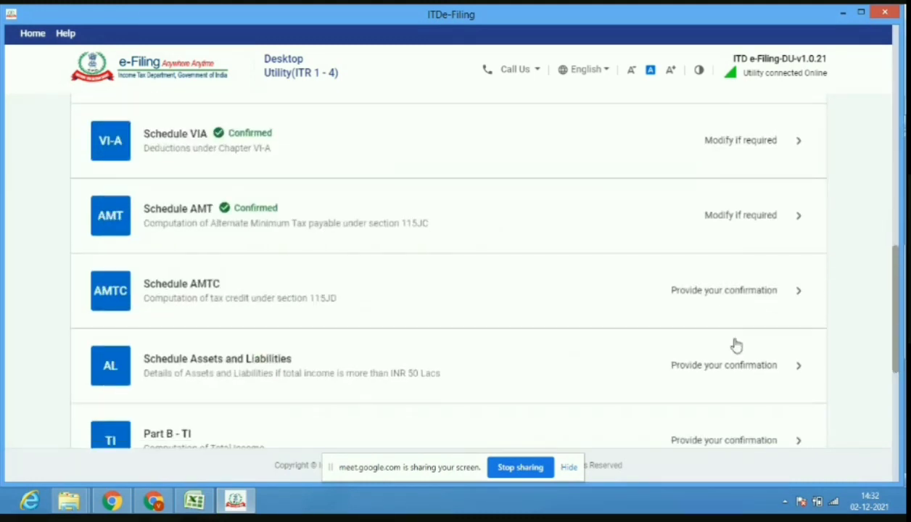
Confirm Schedule AMTC with no section 115JD credit details and scroll down the summary.
left_click(628, 301)
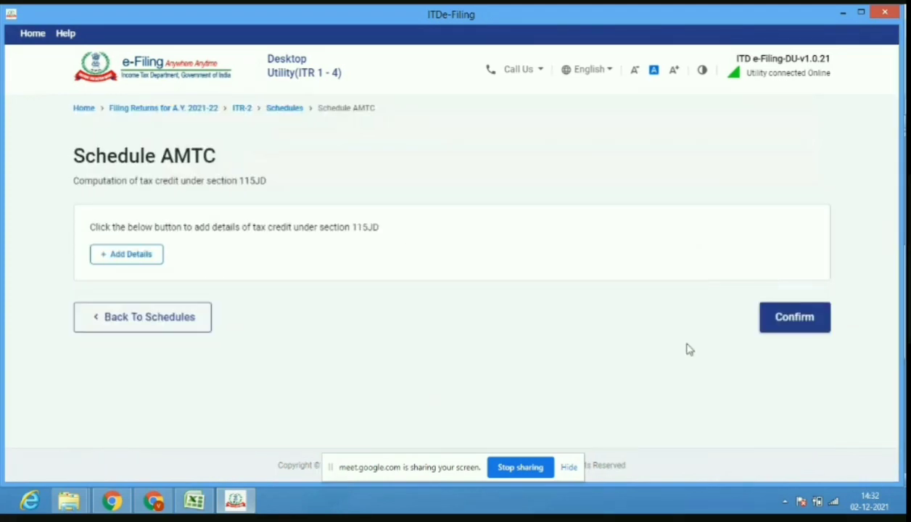
left_click(786, 328)
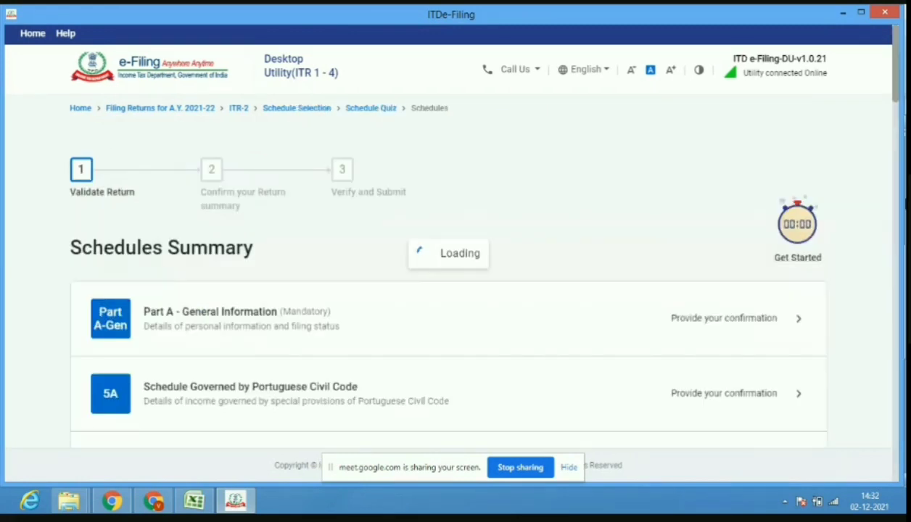
left_click_drag(898, 97, 901, 213)
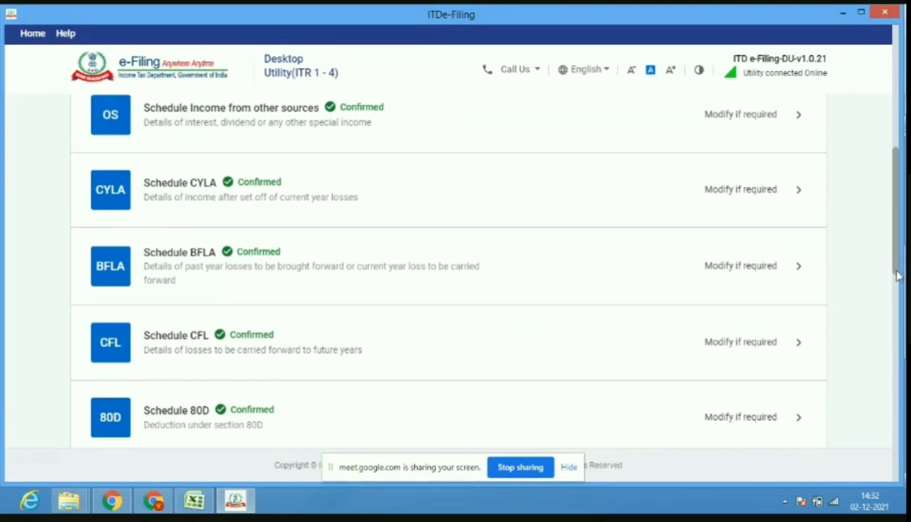
left_click_drag(898, 270, 892, 406)
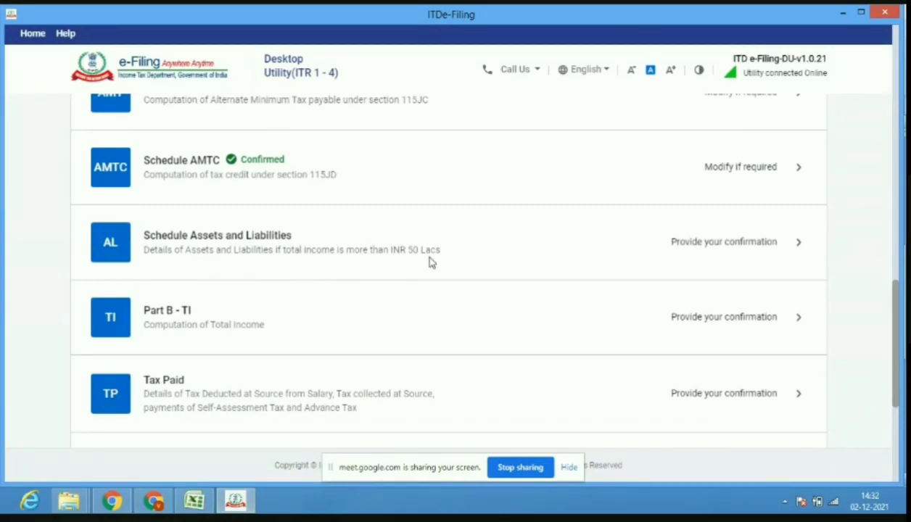
Open Schedule AL and start a new immovable asset entry at its Description field.
left_click(243, 238)
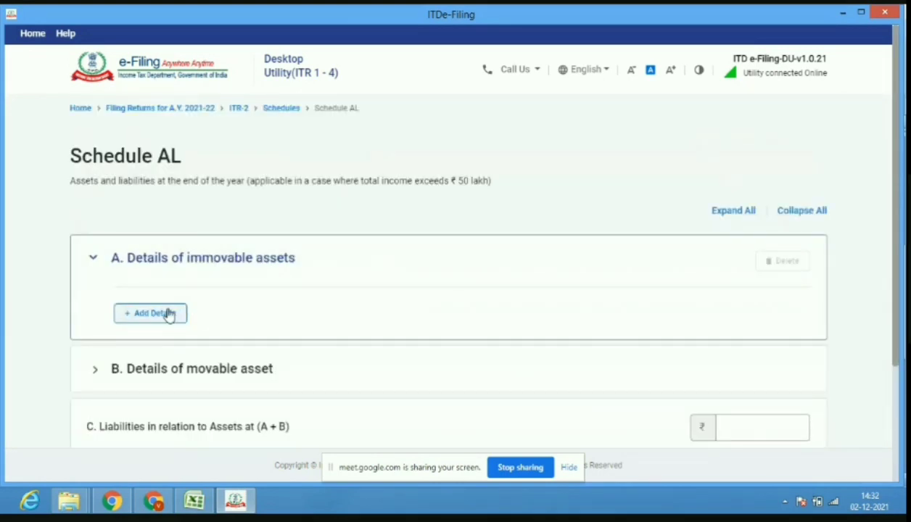
left_click(165, 317)
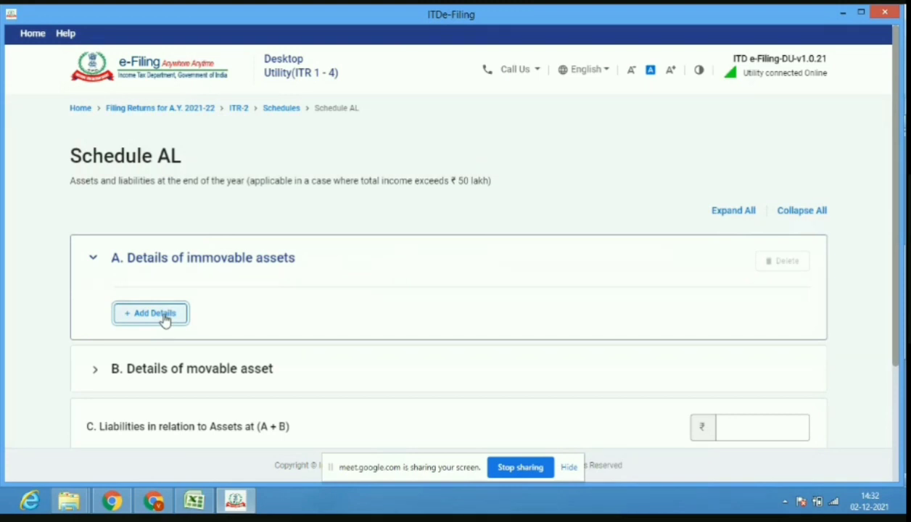
left_click(179, 251)
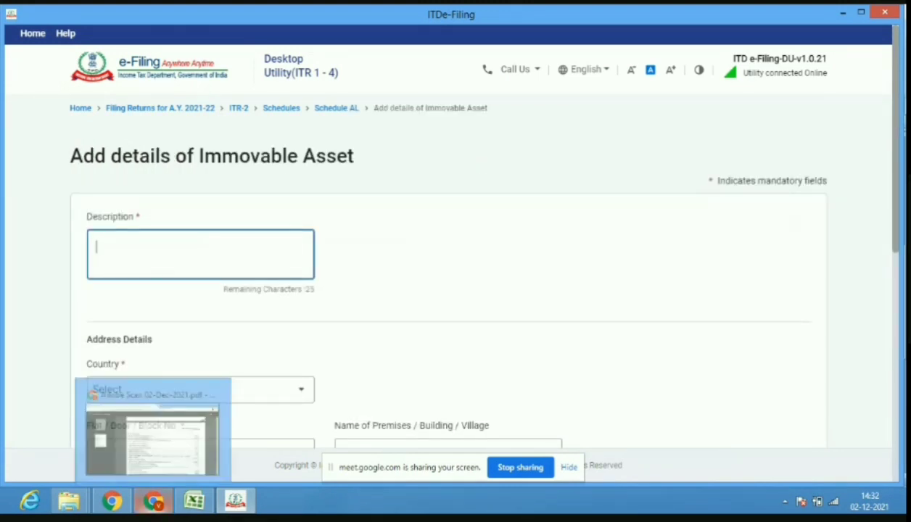
left_click(153, 500)
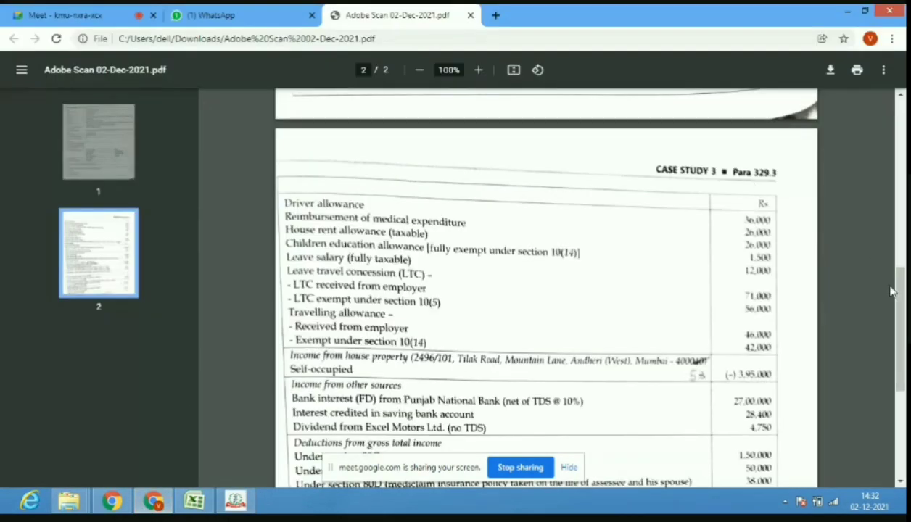
Scroll the case-study PDF to the assets details table, then return to the e-filing utility.
left_click_drag(902, 342, 904, 424)
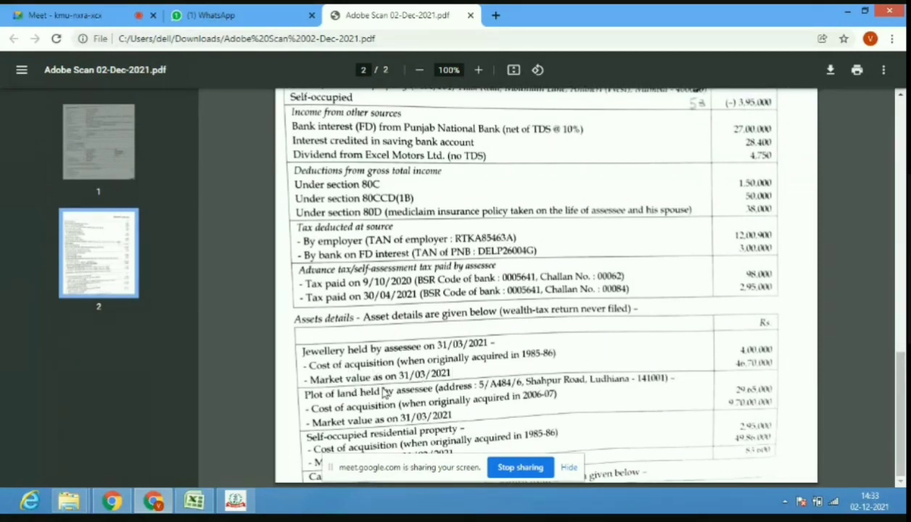
mouse_move(226, 503)
left_click(234, 502)
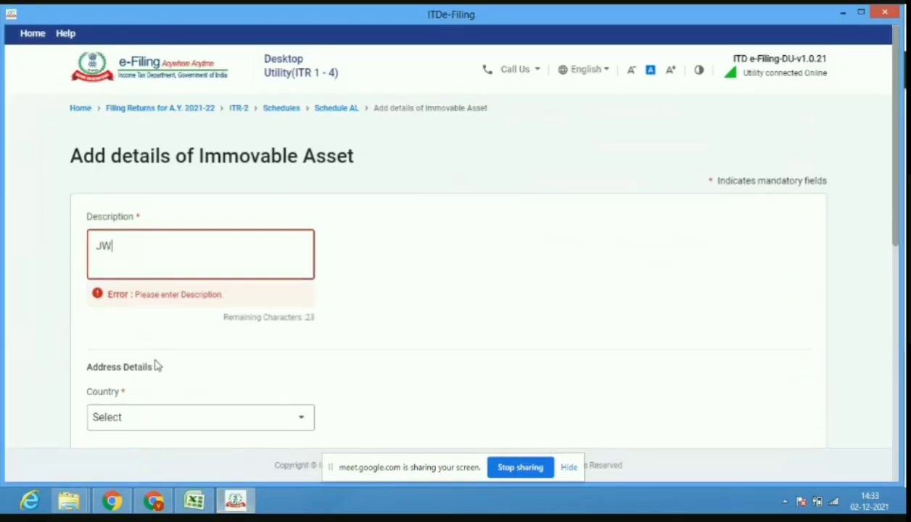
Replace the mistyped description with 'PLOT OF LAND'.
key("BackSpace")
key("BackSpace")
type("PLOT OF")
left_click(201, 362)
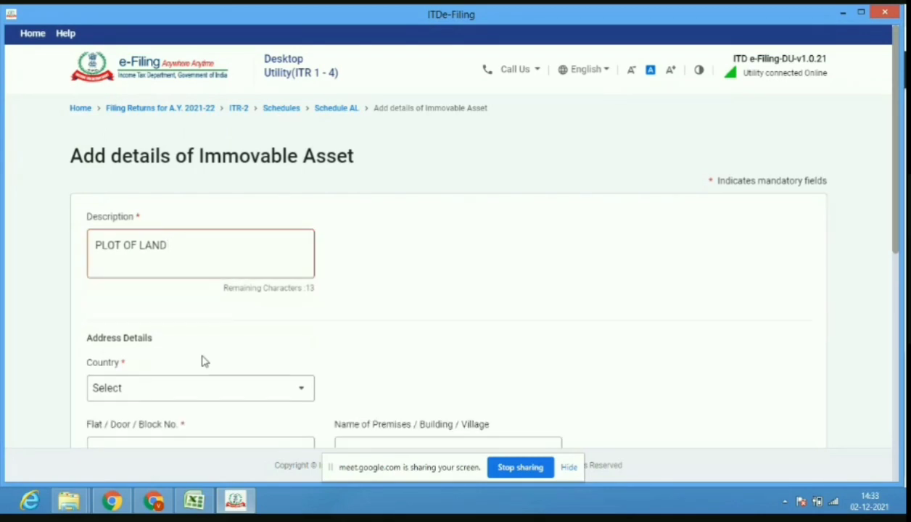
Select 91-India as the plot's country in the Country dropdown.
left_click(179, 396)
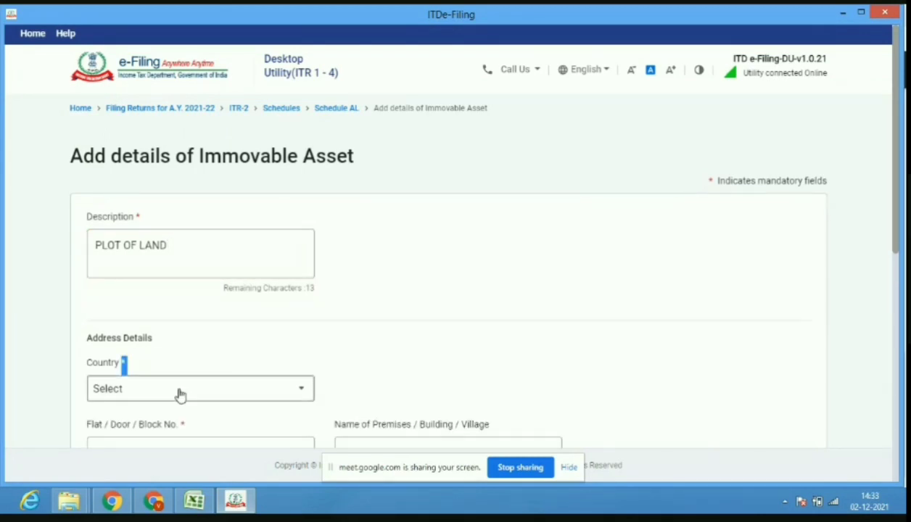
left_click(159, 507)
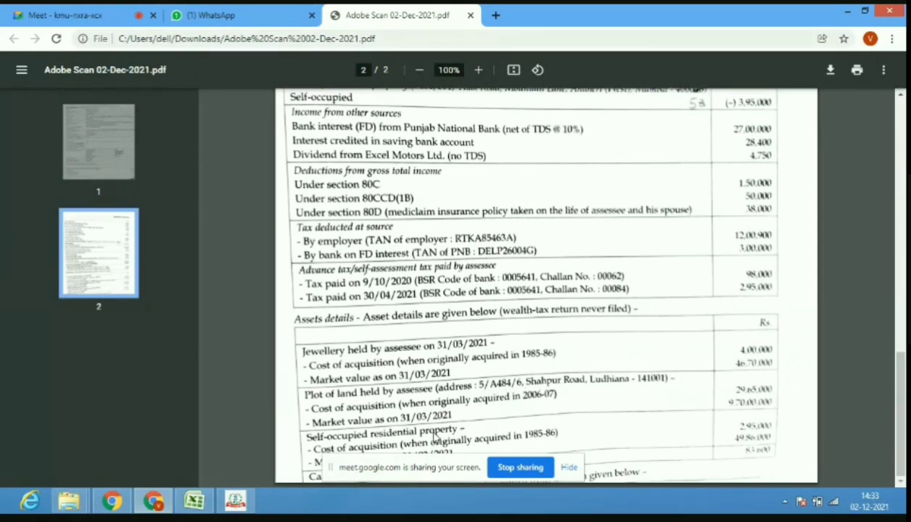
left_click(186, 506)
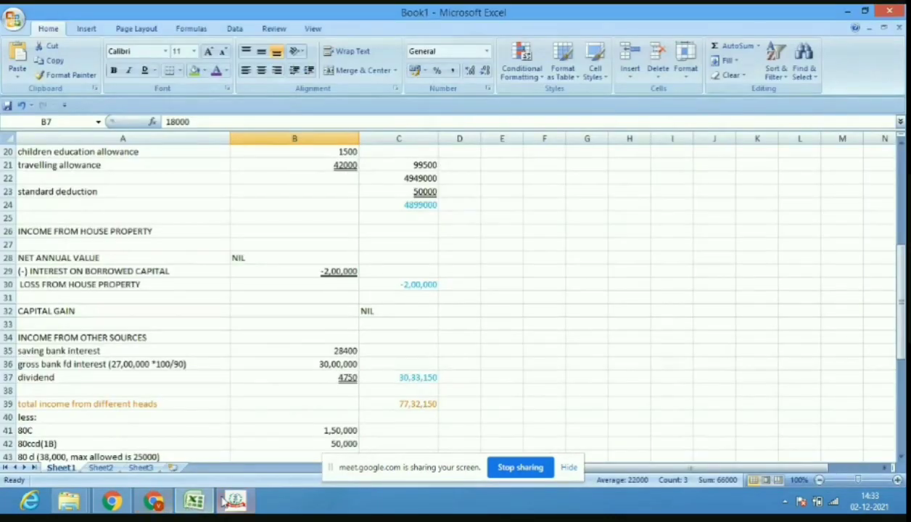
left_click(235, 501)
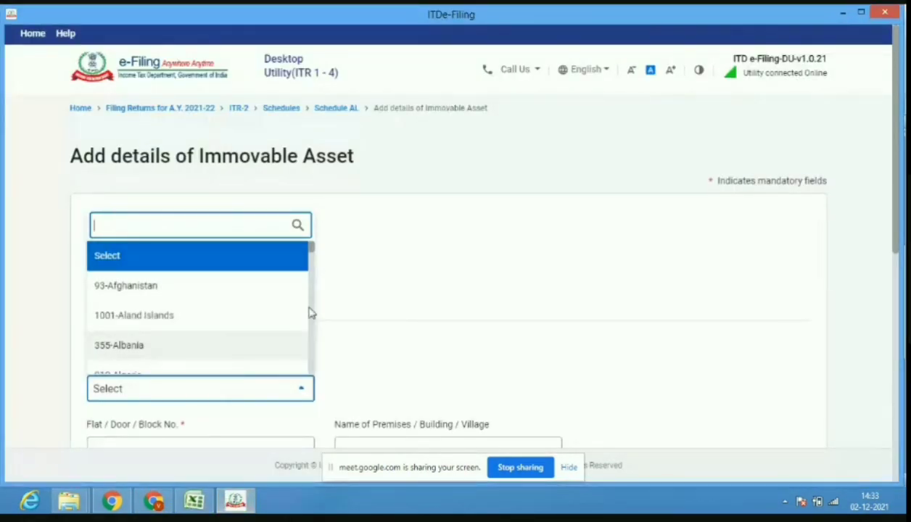
left_click_drag(311, 251, 315, 303)
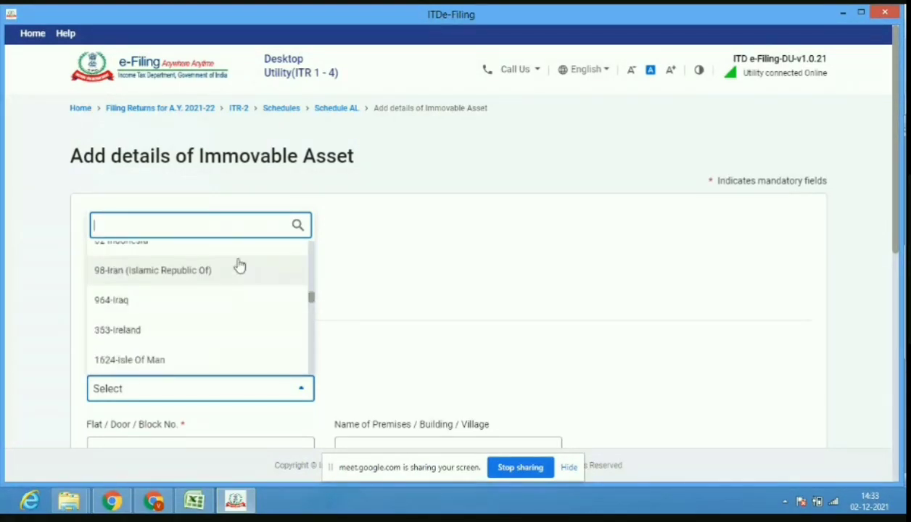
left_click_drag(312, 304, 311, 301)
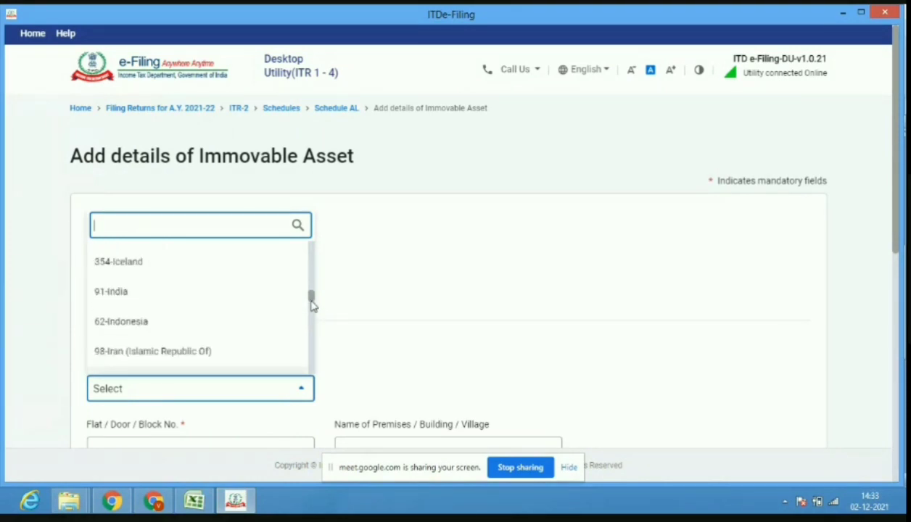
left_click(245, 298)
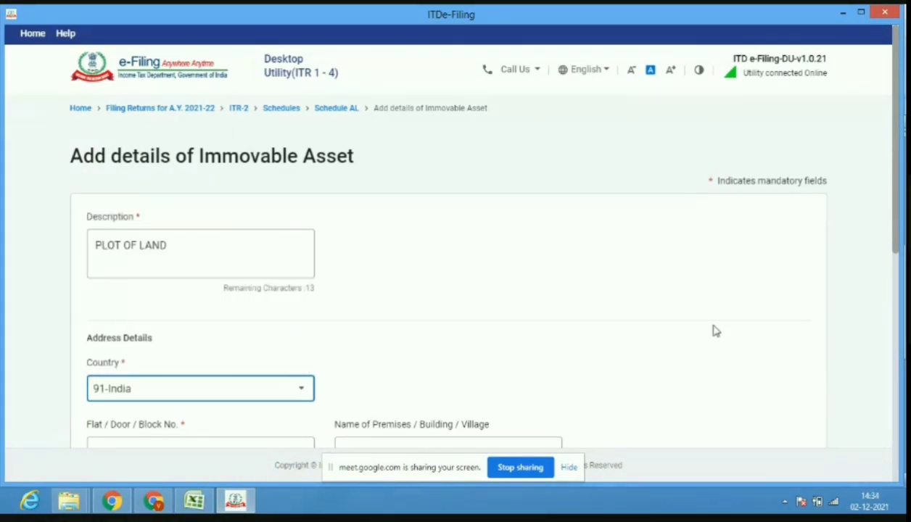
scroll(896, 249, "down", 3)
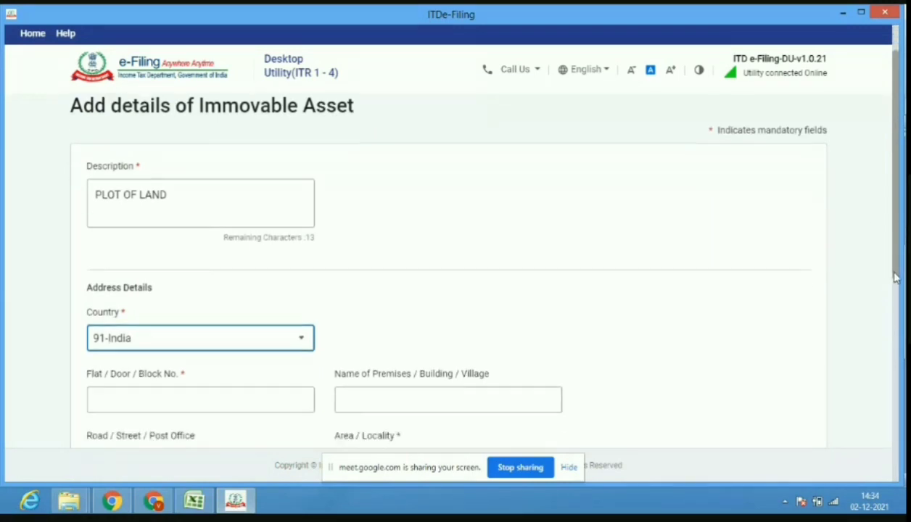
left_click(281, 276)
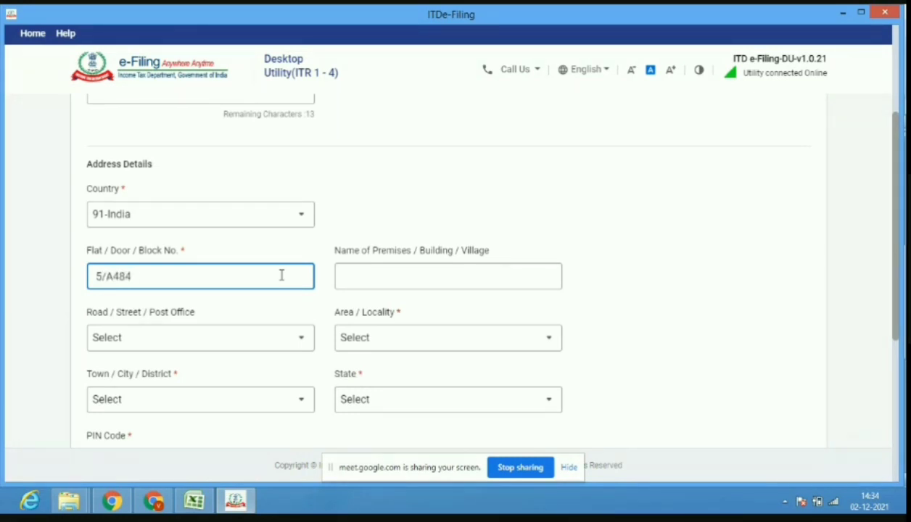
left_click(410, 283)
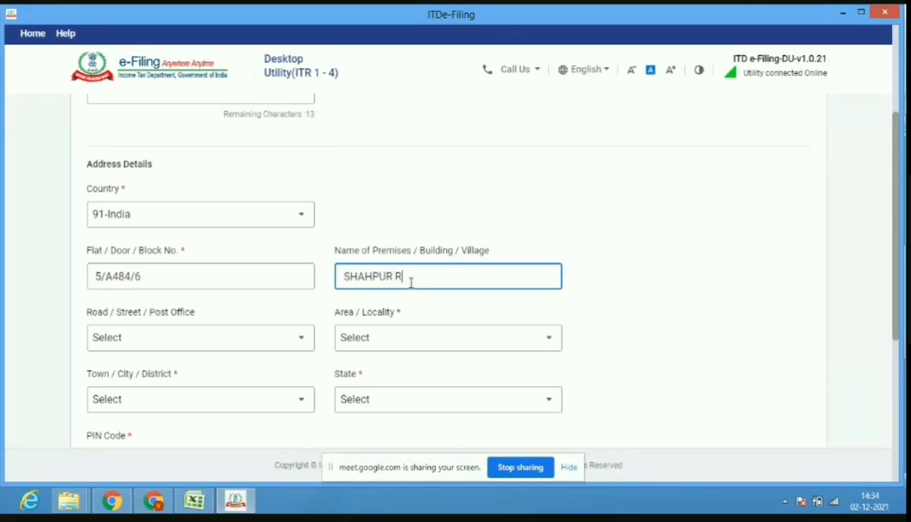
type("SHAHPUR ROAD")
left_click(239, 502)
left_click(154, 502)
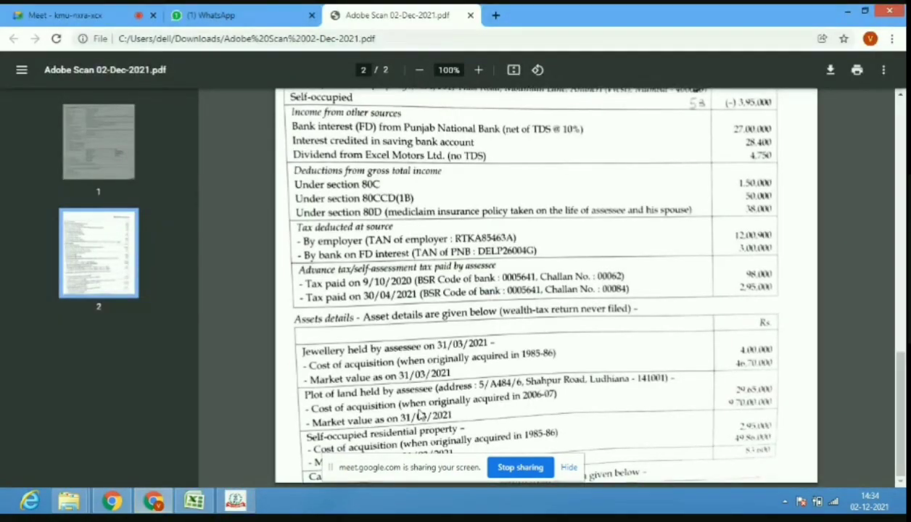
left_click(242, 506)
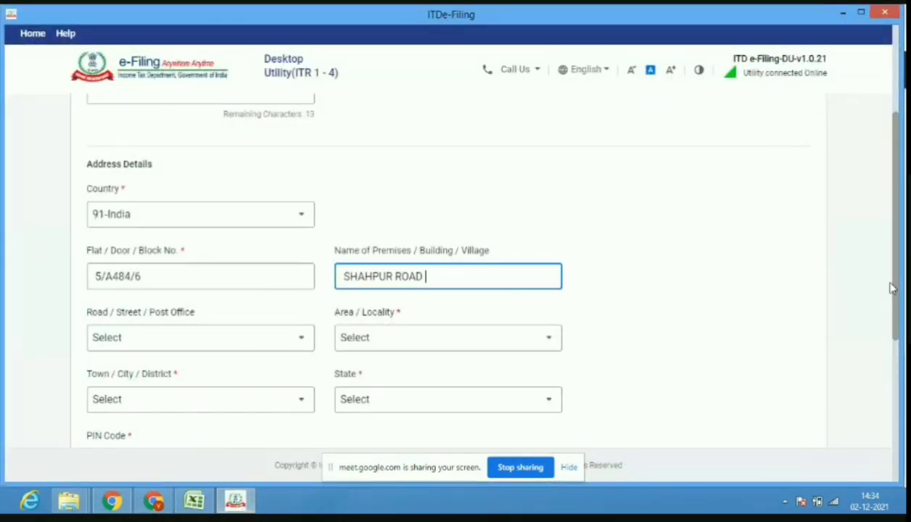
scroll(880, 290, "down", 1)
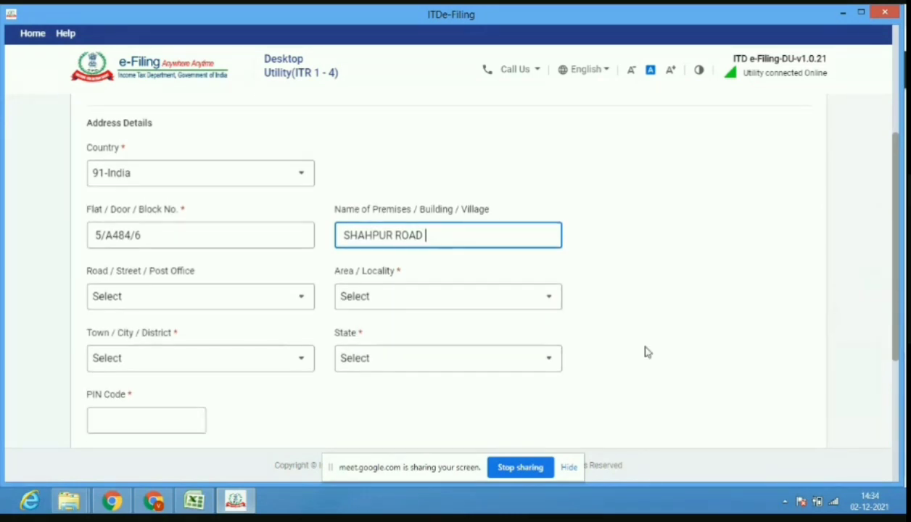
Enter PIN code 141001 and keep Ludhiana (East) as the locality.
left_click(161, 423)
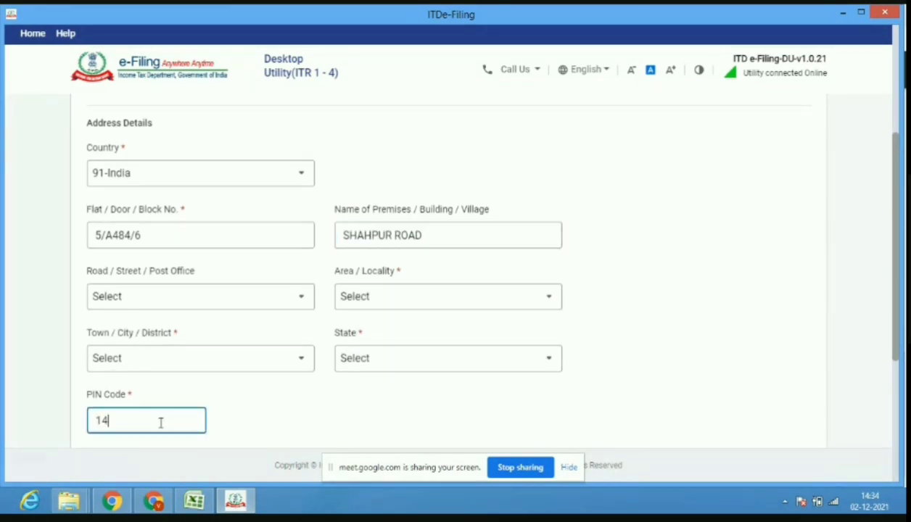
type("141001")
left_click(482, 297)
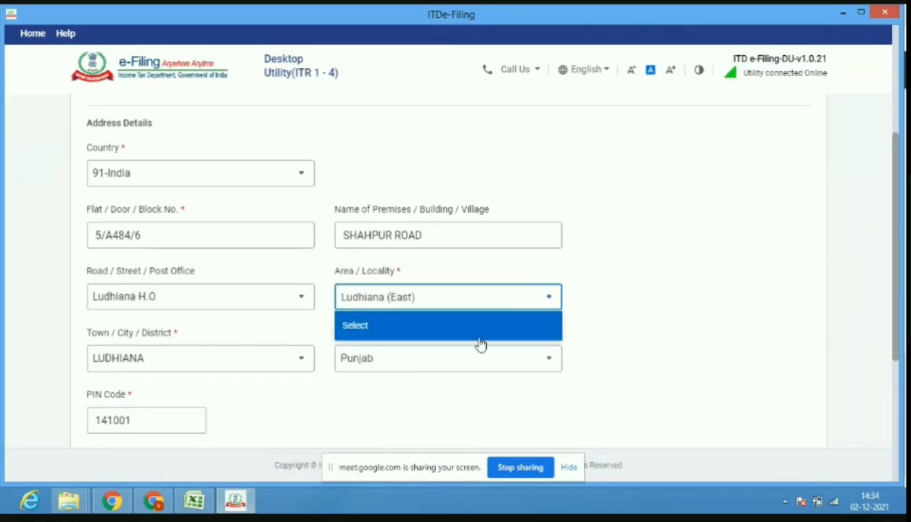
left_click(429, 413)
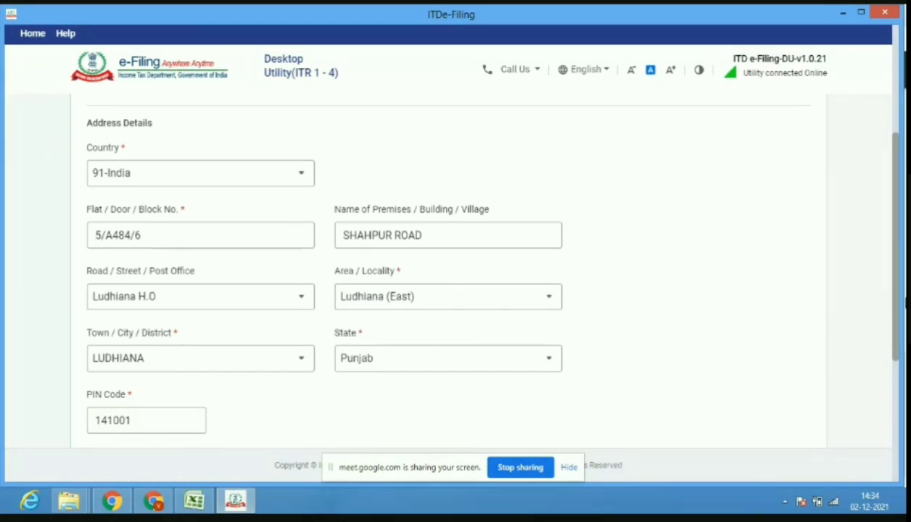
left_click_drag(897, 308, 900, 393)
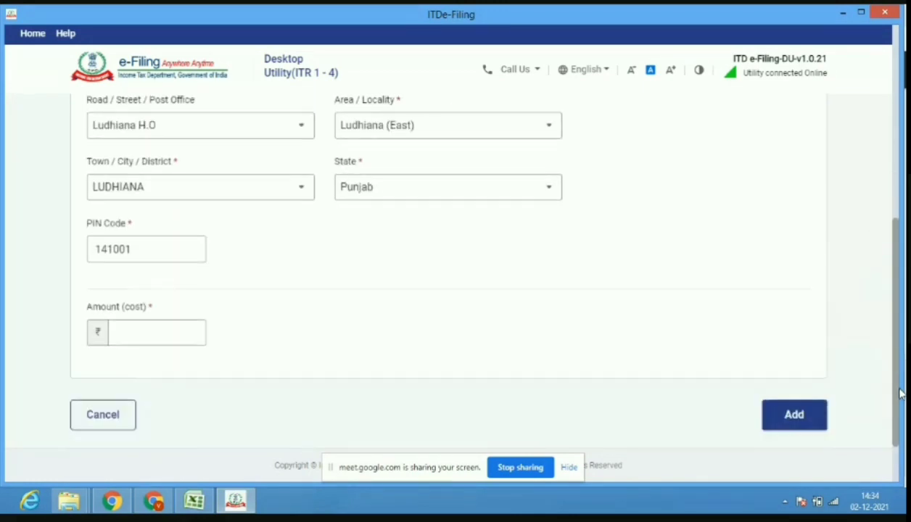
Enter the plot's cost of ₹29,65,000 and add it to Schedule AL.
left_click(208, 506)
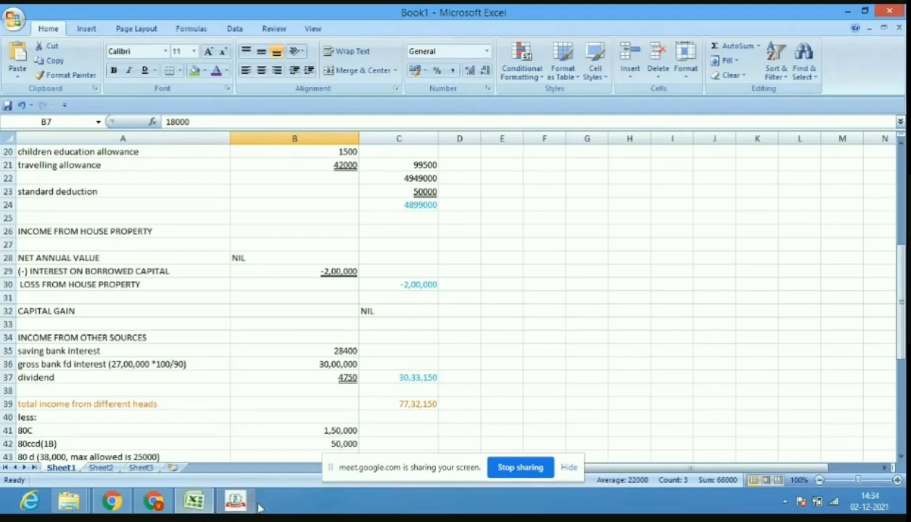
left_click(237, 505)
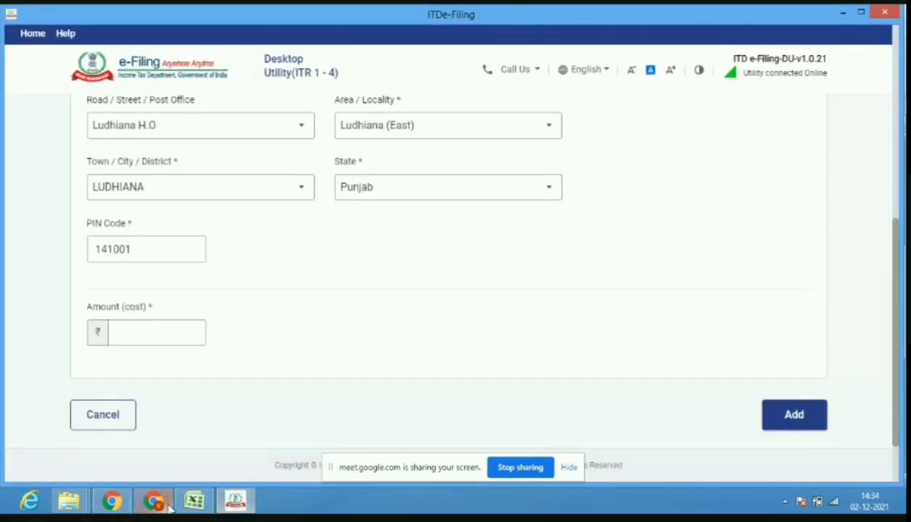
left_click(163, 507)
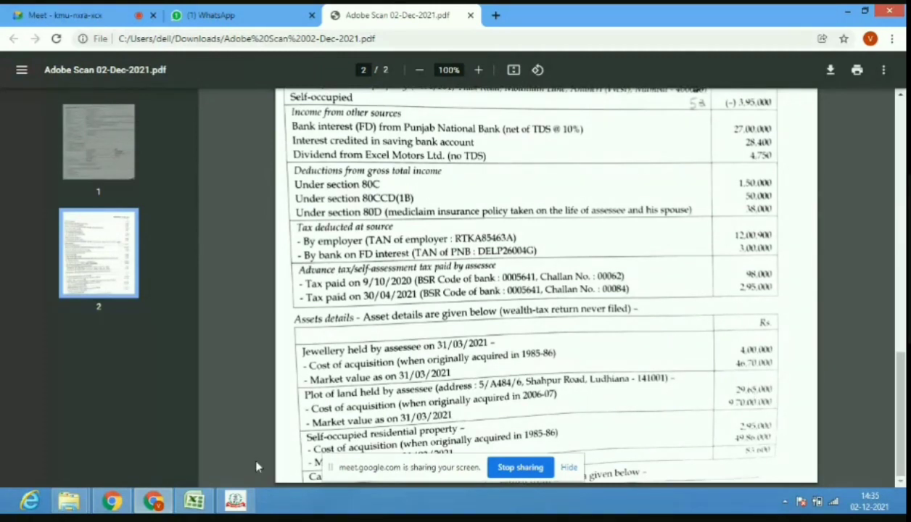
left_click(231, 504)
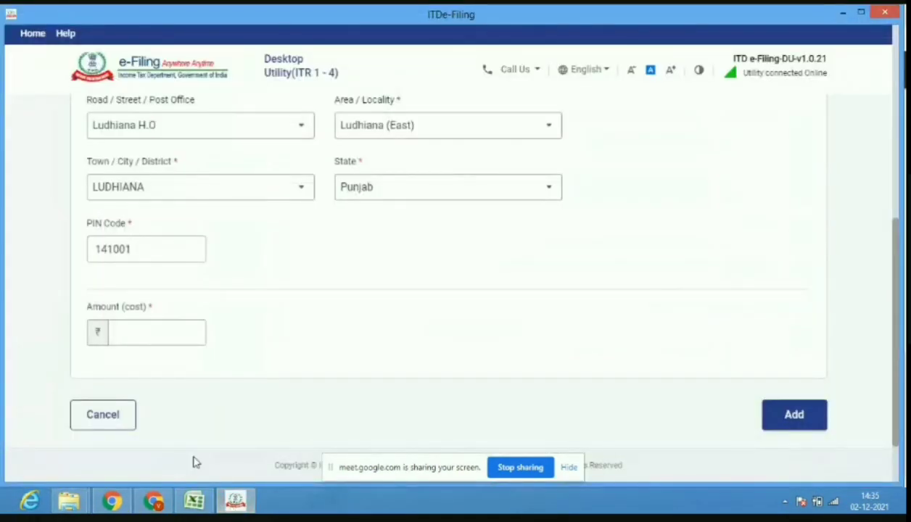
left_click(183, 334)
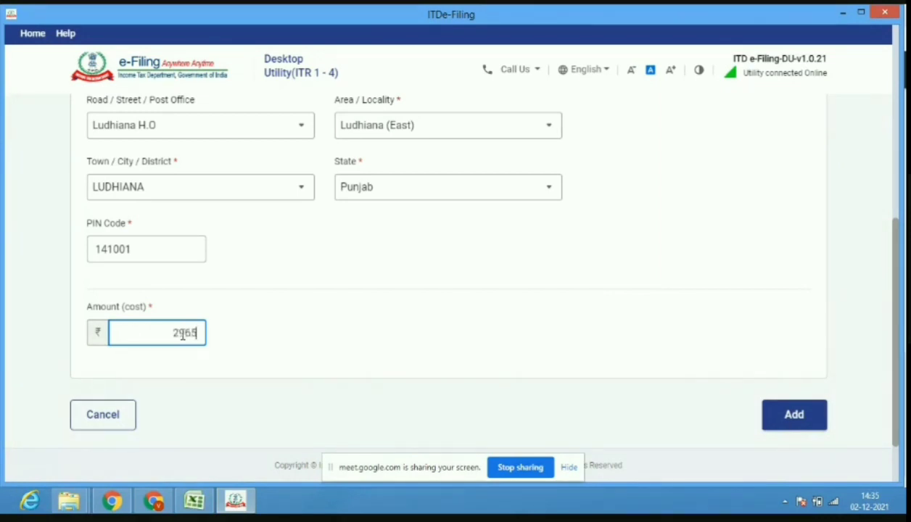
type("000")
left_click(794, 415)
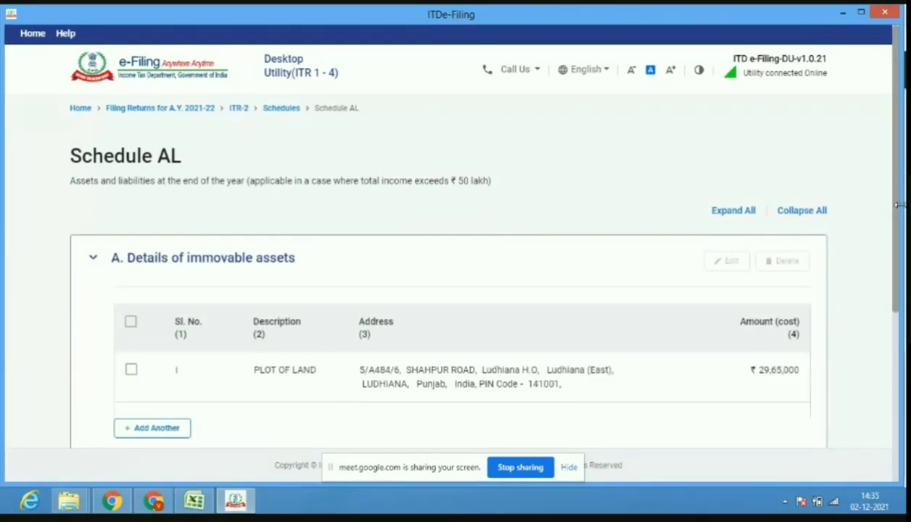
Add another immovable asset described as 'SELF OCCUPIED RESIDENTIAL'.
left_click(177, 432)
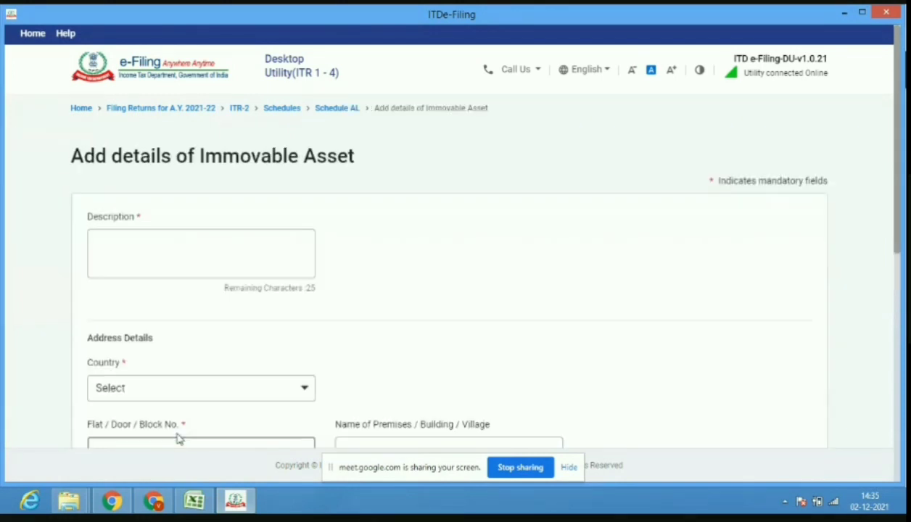
left_click(266, 259)
type("SE")
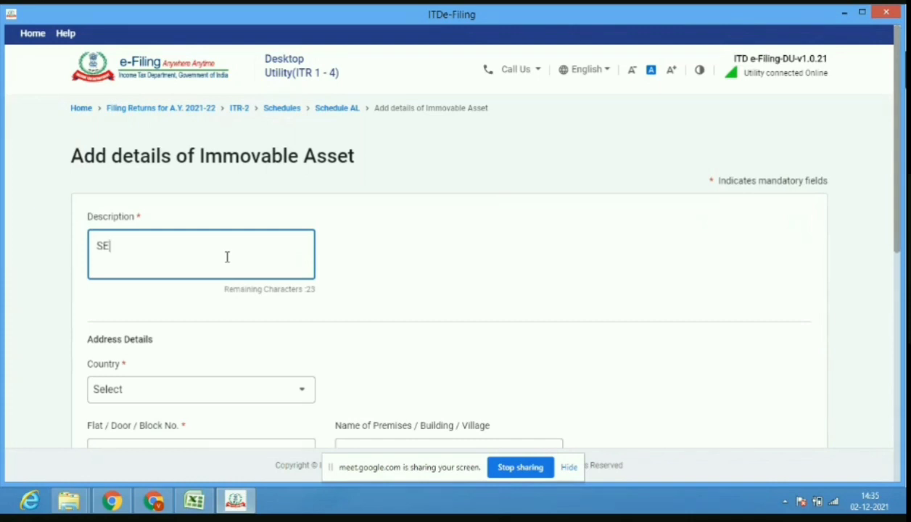
type("LF OCCUPIED")
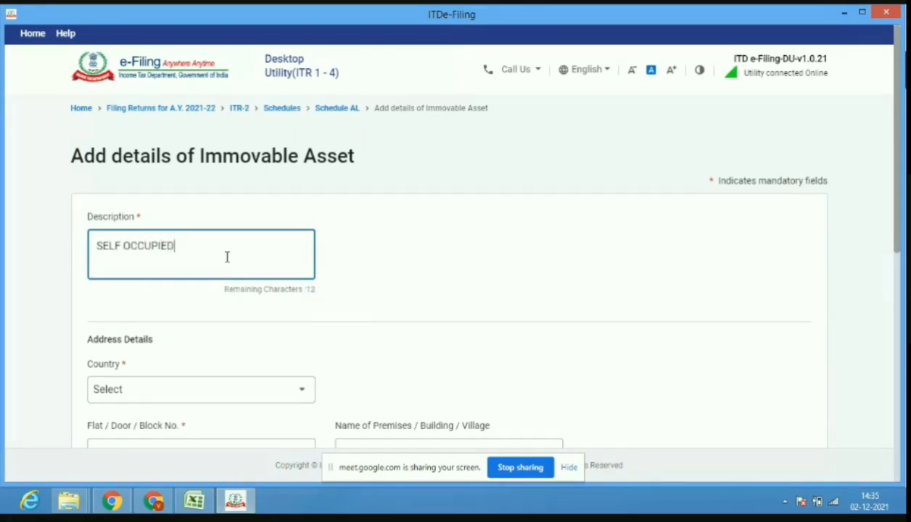
left_click(156, 501)
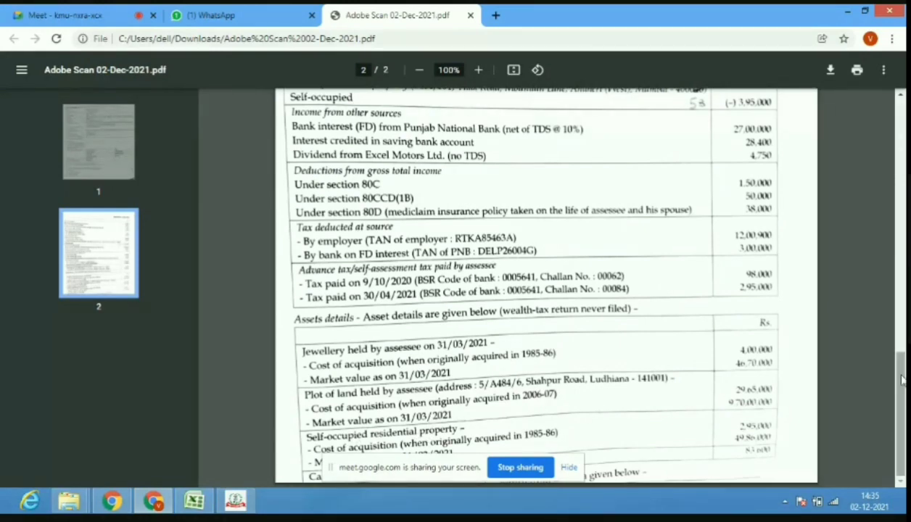
left_click_drag(902, 380, 902, 331)
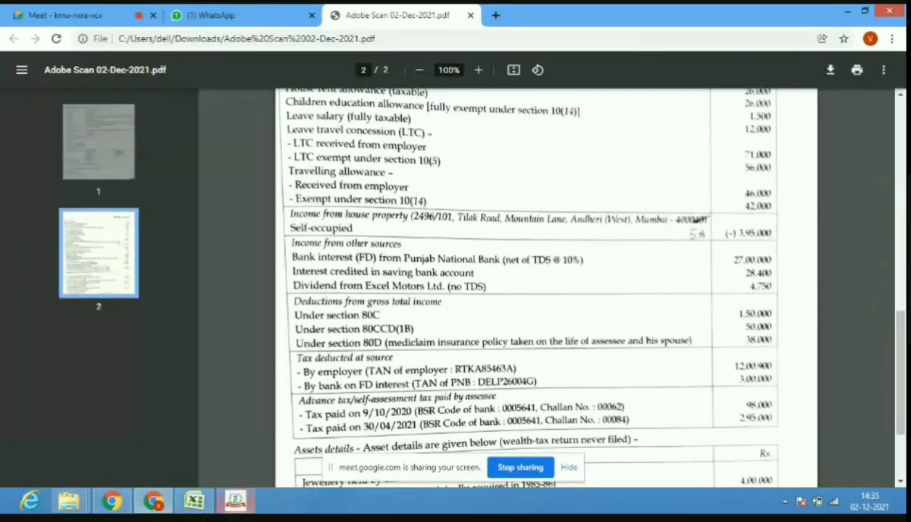
left_click(235, 502)
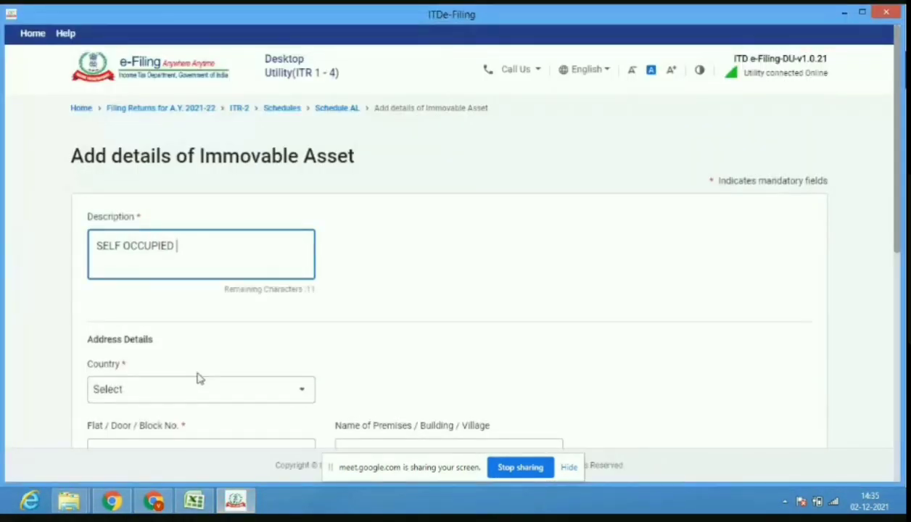
type("RESID")
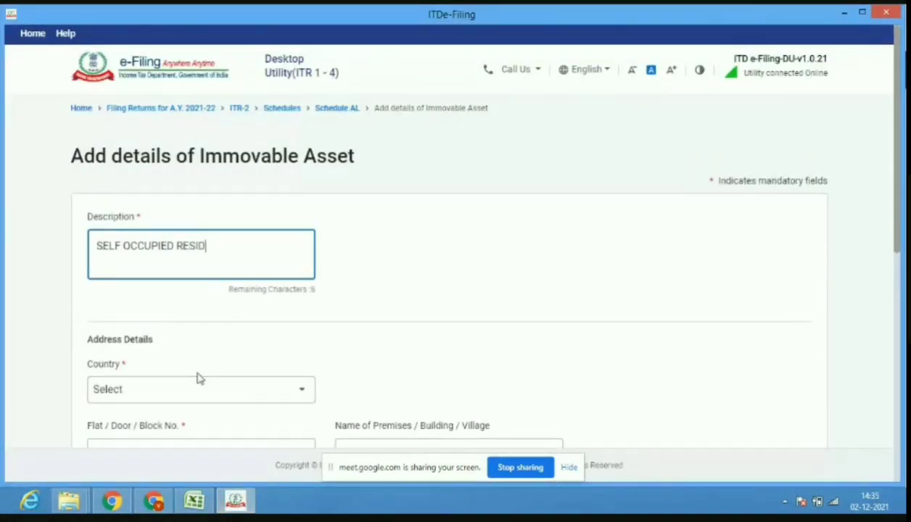
type("ENTIAL")
left_click_drag(240, 267, 226, 261)
left_click(177, 245)
Set the second asset's country to 91-India.
left_click(186, 405)
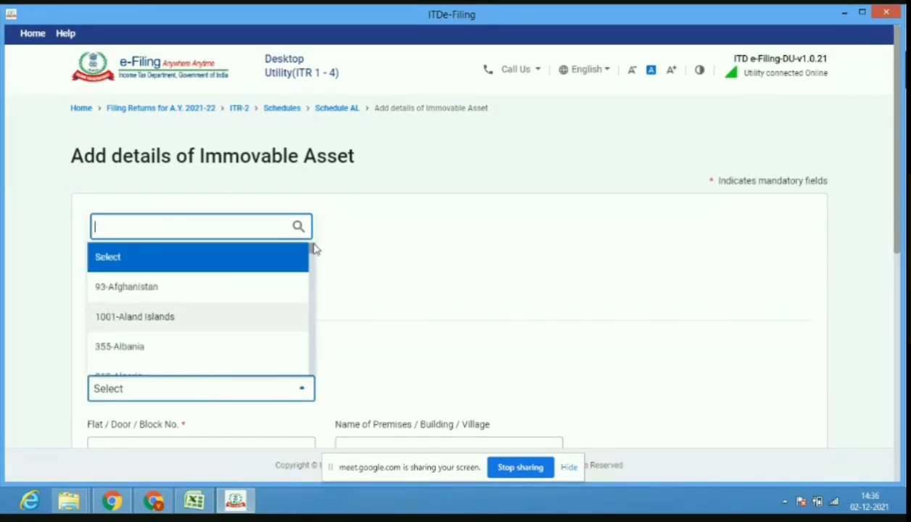
left_click_drag(315, 254, 316, 302)
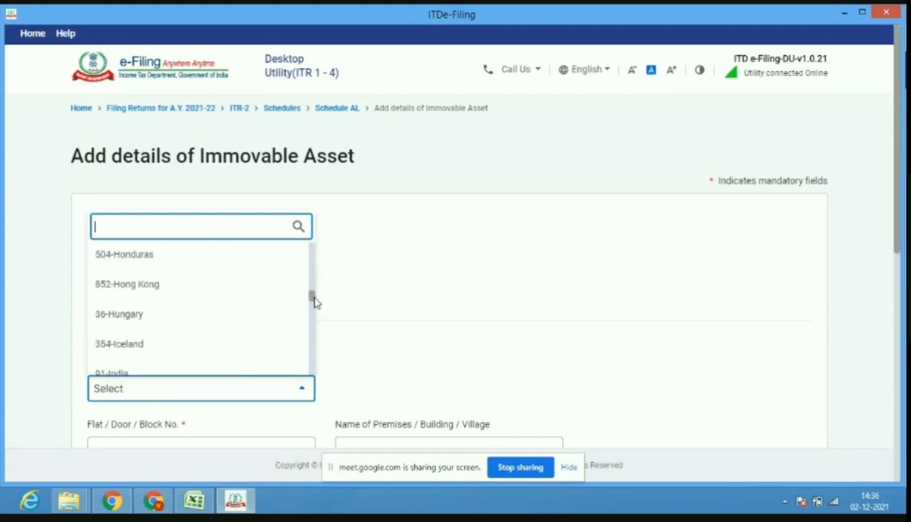
left_click(228, 373)
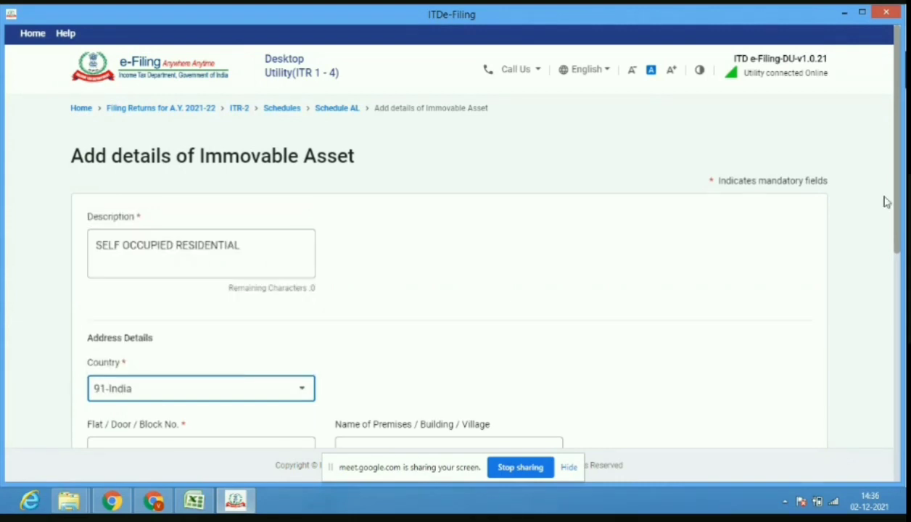
left_click_drag(897, 215, 900, 263)
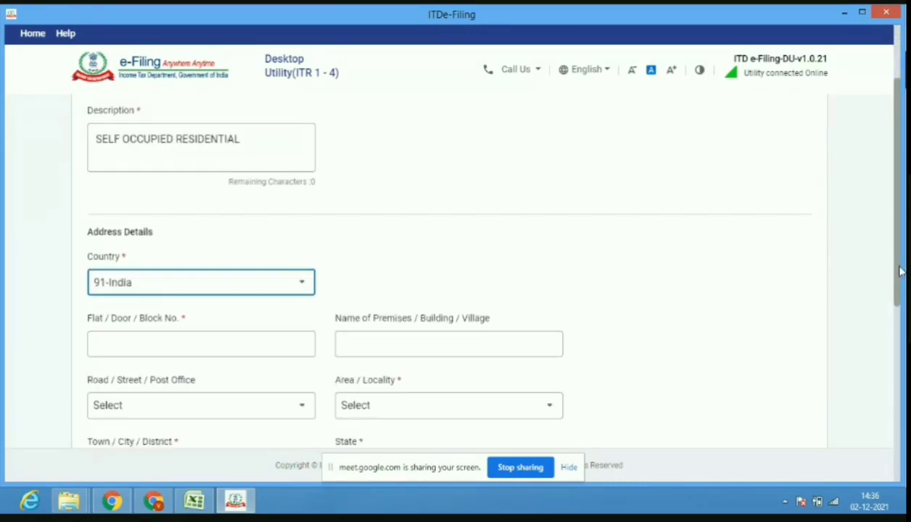
left_click(154, 502)
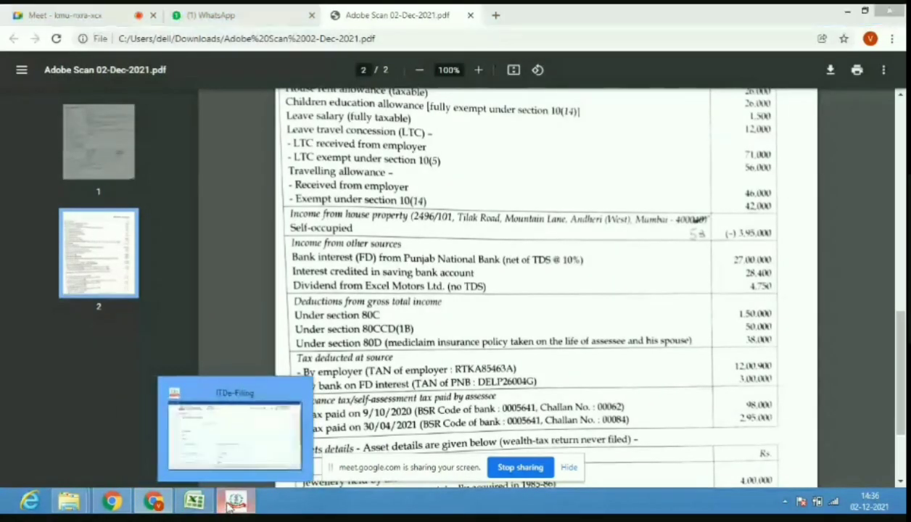
left_click(233, 502)
left_click(223, 332)
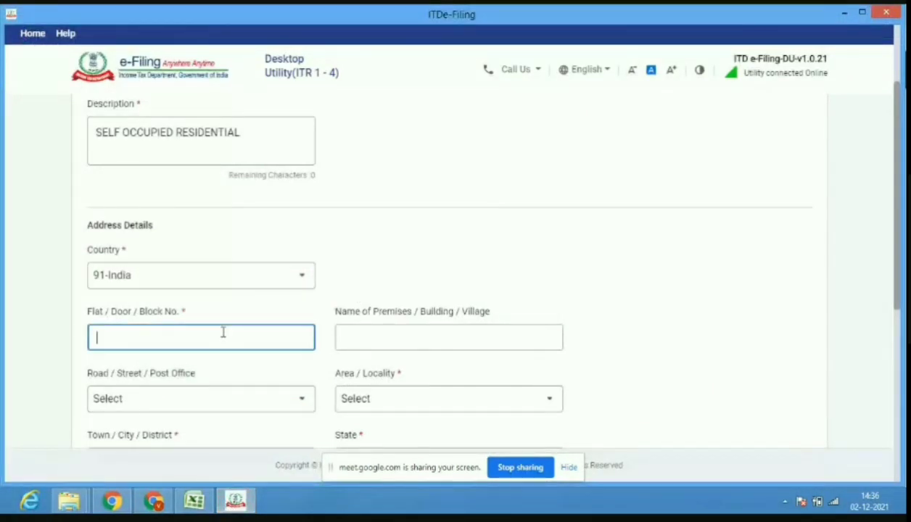
type("25")
left_click(383, 335)
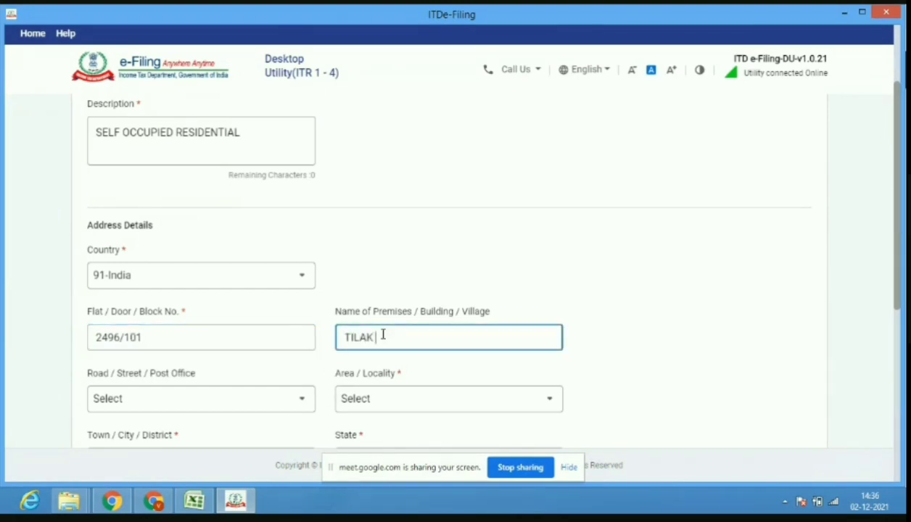
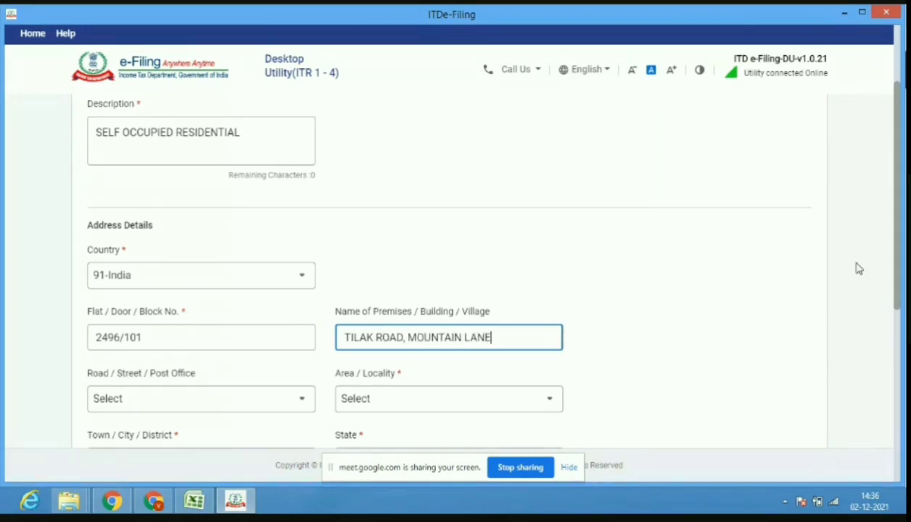
Enter PIN code 400053 so Azad Nagar S.O, Mumbai, Maharashtra fill in.
scroll(898, 267, "down", 1)
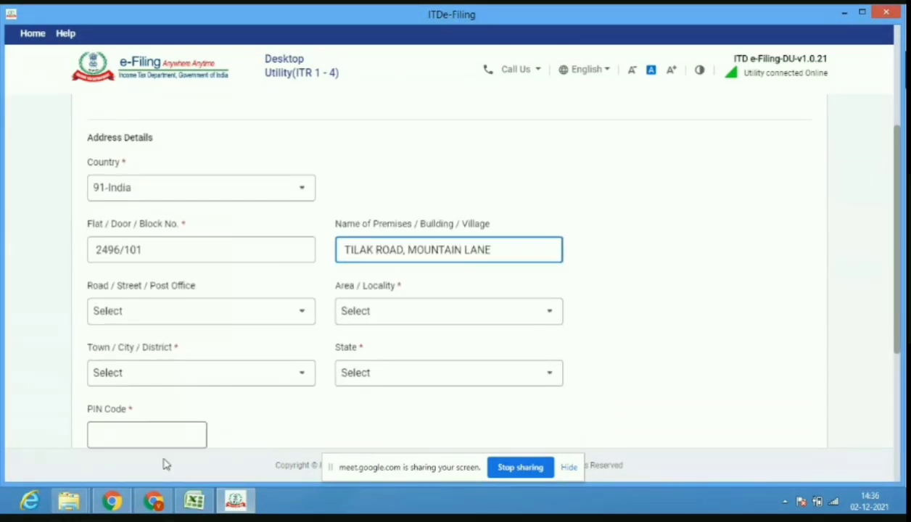
left_click(153, 502)
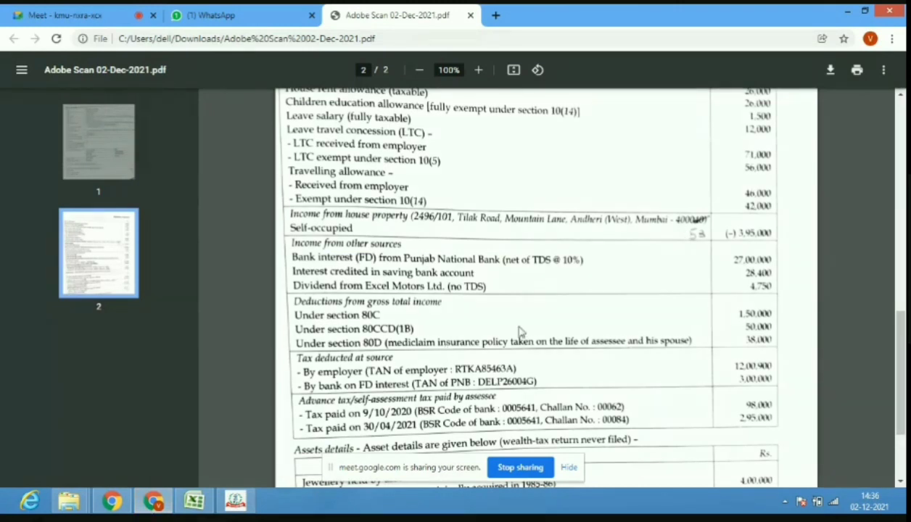
left_click(238, 503)
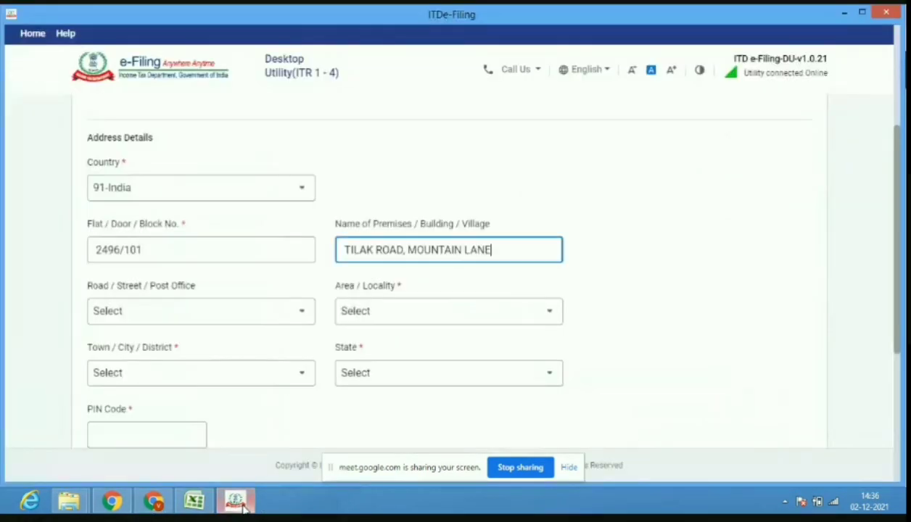
left_click(167, 429)
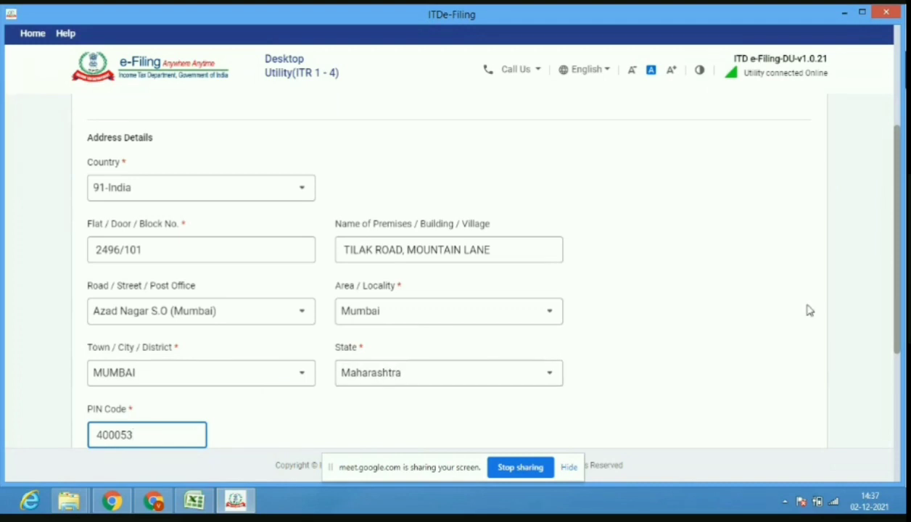
left_click(896, 264)
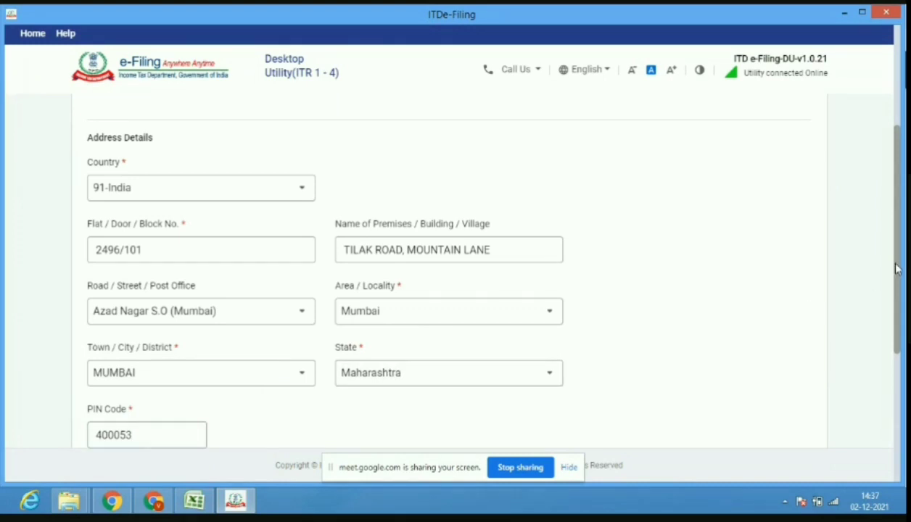
left_click_drag(896, 268, 900, 287)
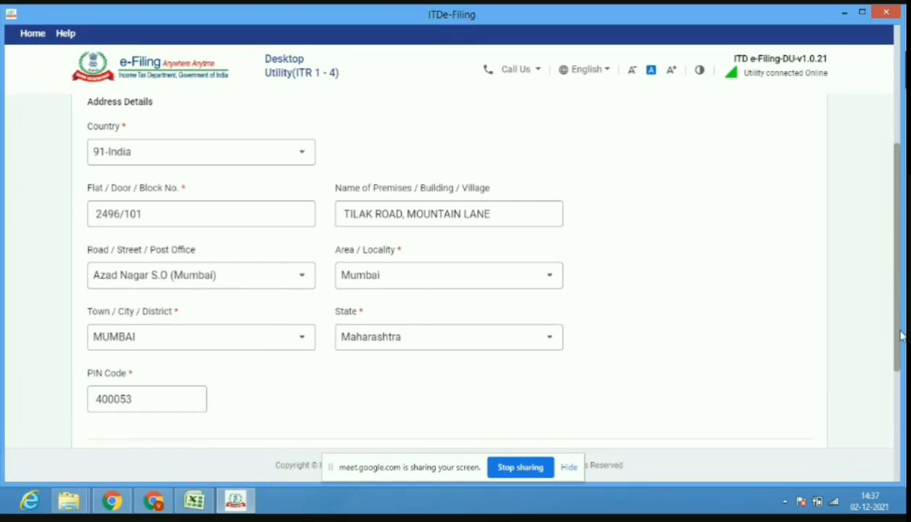
scroll(902, 336, "down", 3)
scroll(902, 338, "down", 3)
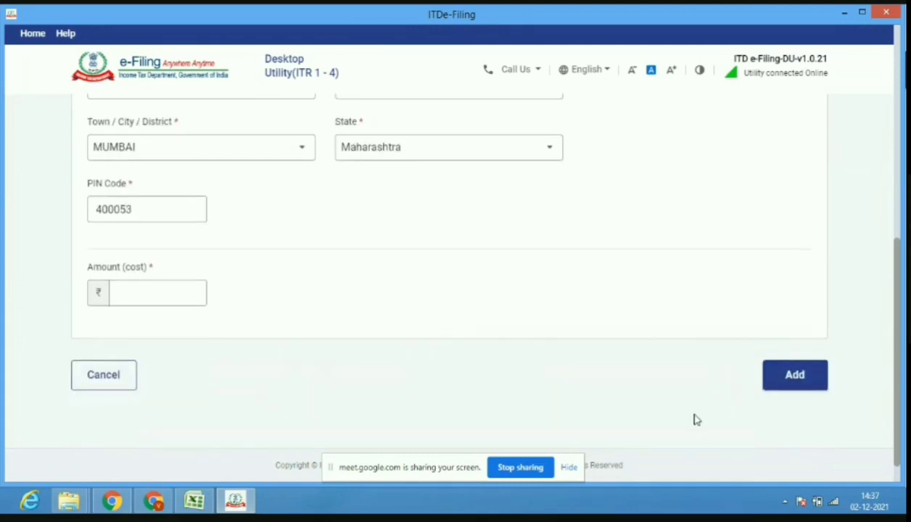
Enter the residence's cost of ₹2,95,000 and add it to the immovable assets list.
left_click(235, 501)
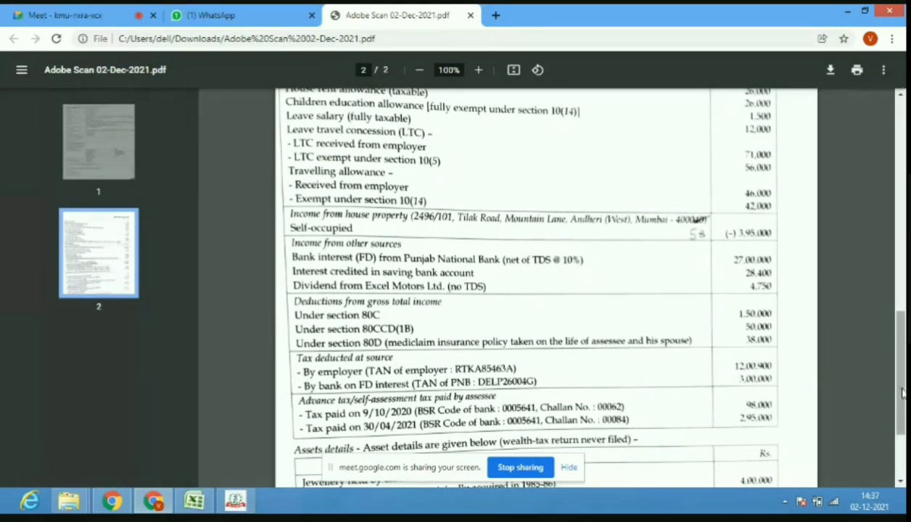
left_click_drag(903, 392, 903, 433)
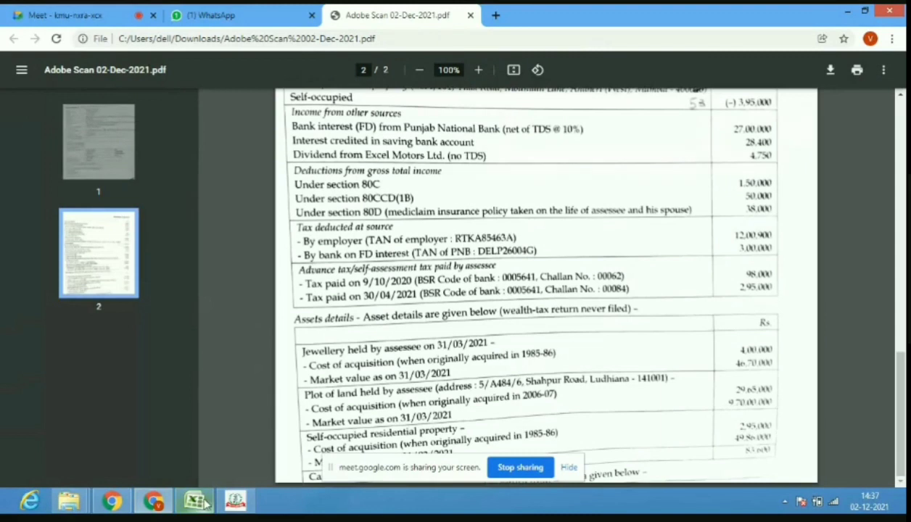
mouse_move(237, 503)
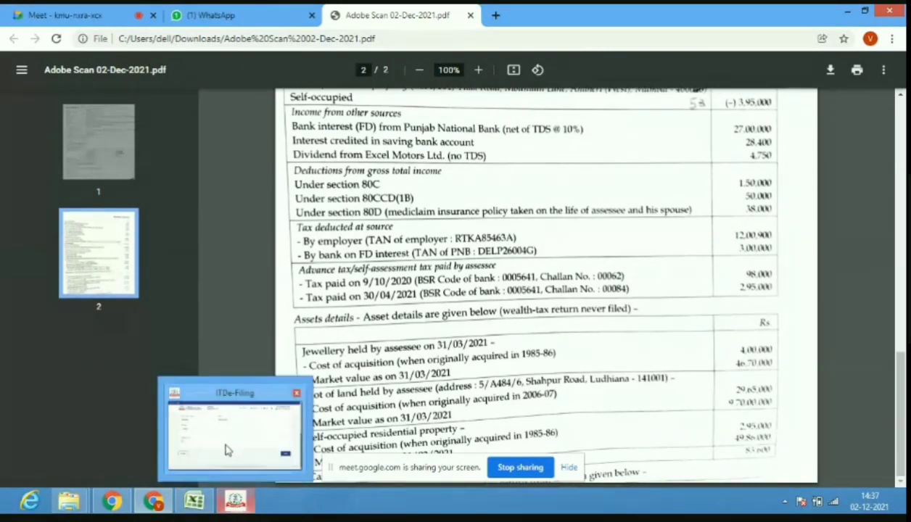
left_click(228, 450)
left_click(162, 294)
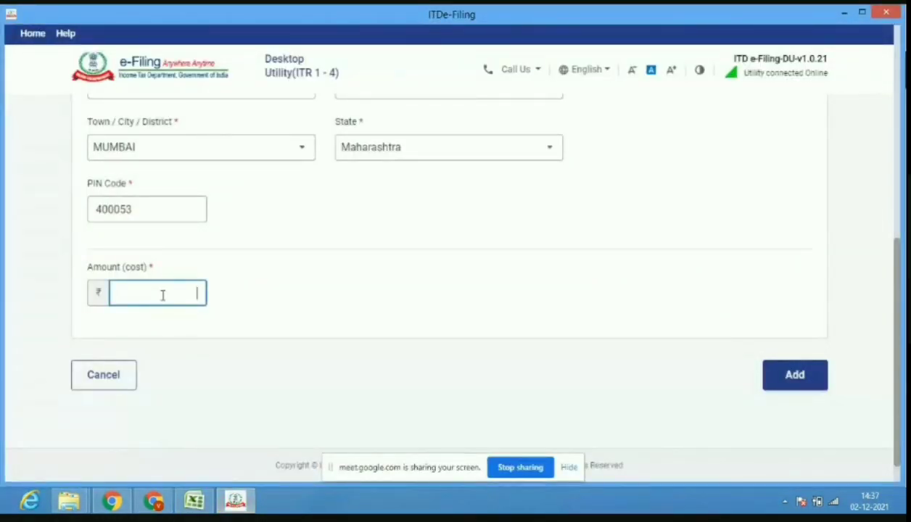
type("295000")
left_click(235, 390)
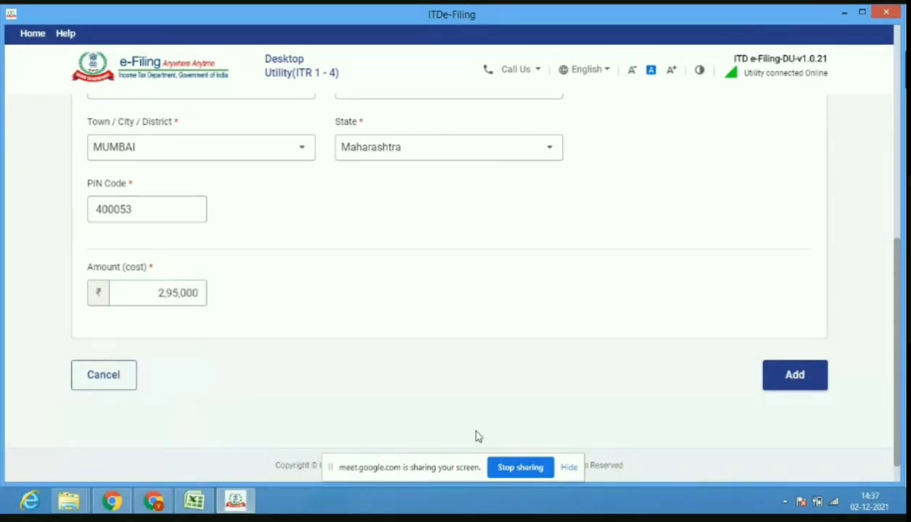
left_click(792, 381)
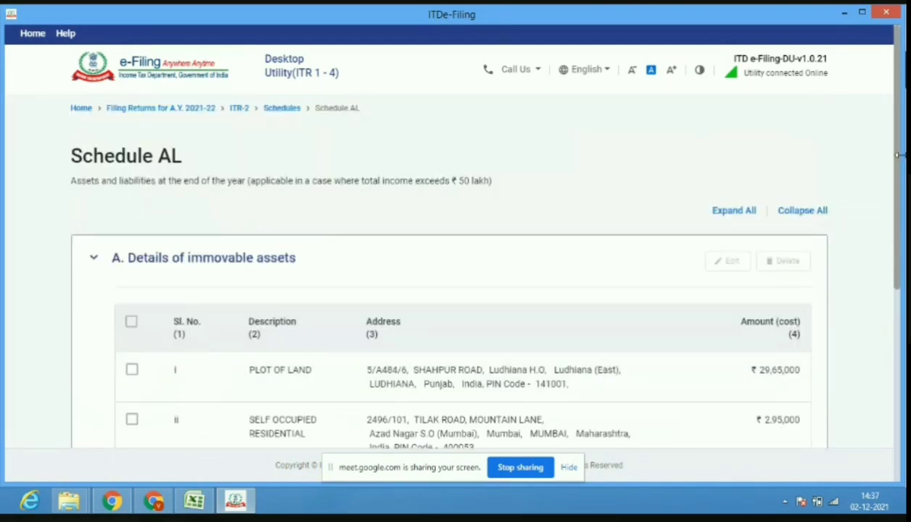
Record jewellery worth 400000 under movable assets, checked against the PDF, and save.
left_click_drag(900, 173, 902, 270)
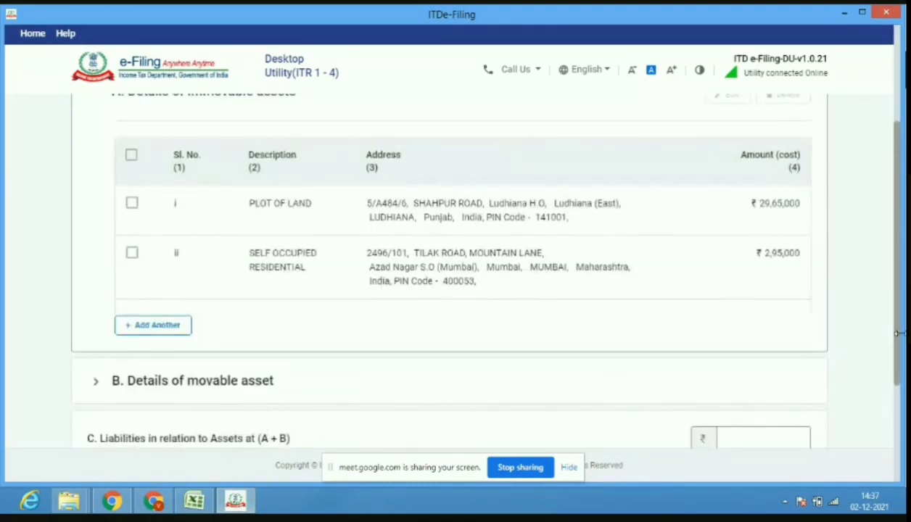
left_click_drag(900, 329, 902, 307)
scroll(901, 307, "down", 1)
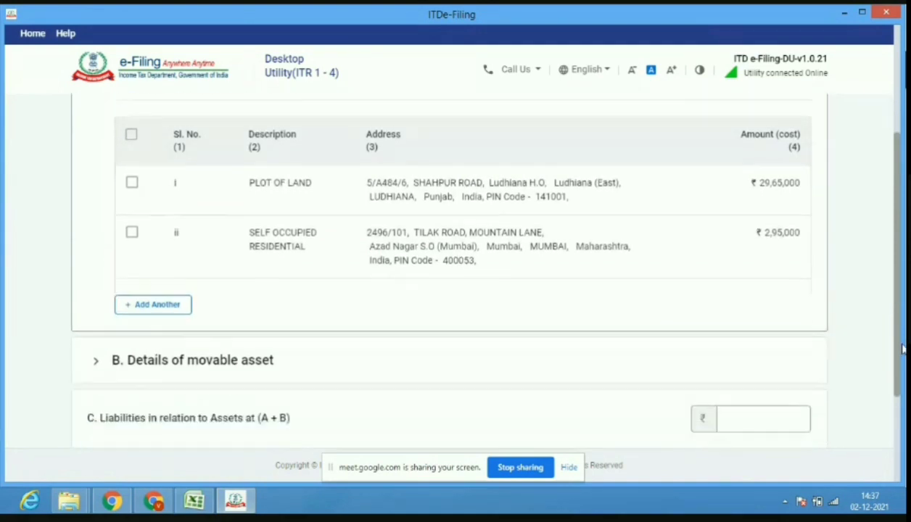
left_click(441, 353)
left_click(756, 220)
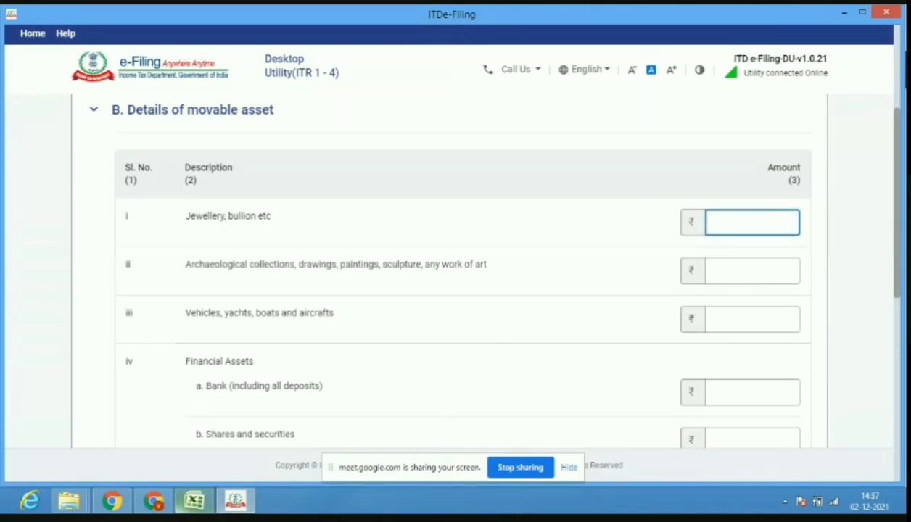
left_click(157, 504)
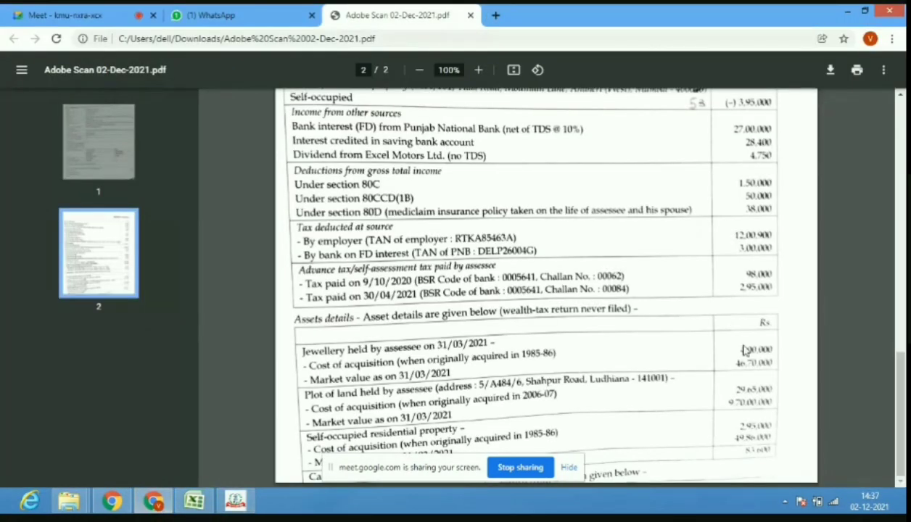
left_click(235, 501)
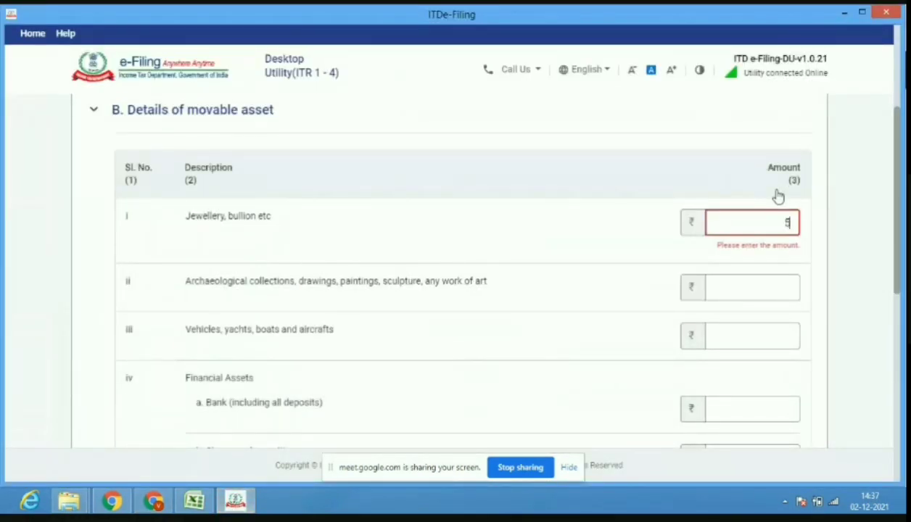
type("400000")
left_click_drag(901, 259, 904, 395)
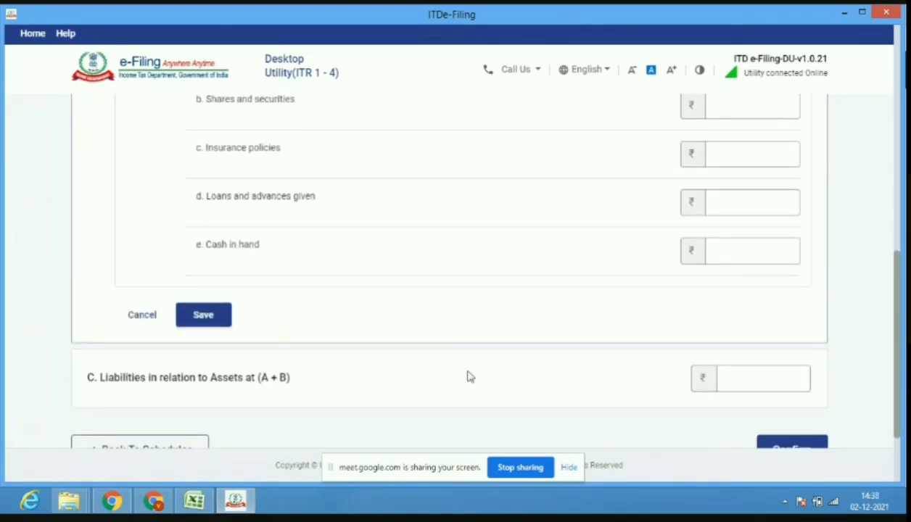
left_click(228, 323)
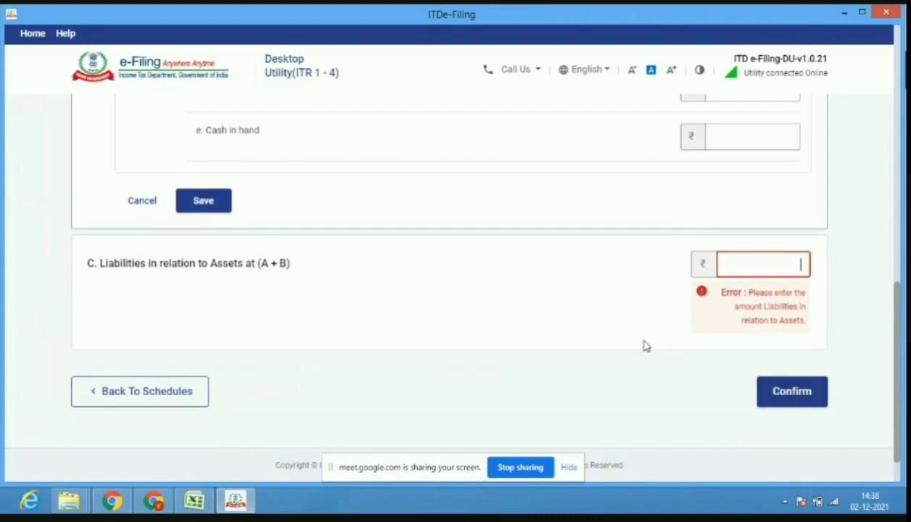
Set Liabilities in relation to Assets to 0 and confirm Schedule AL.
left_click(518, 292)
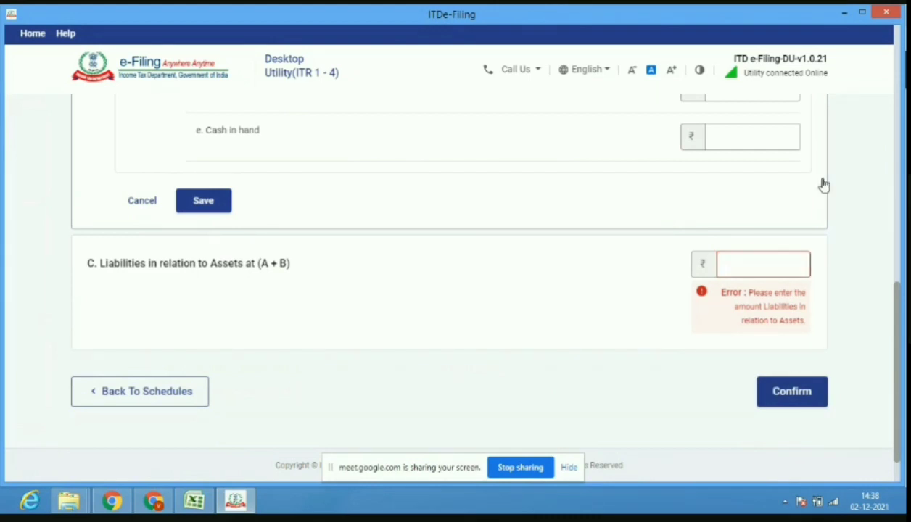
left_click(778, 263)
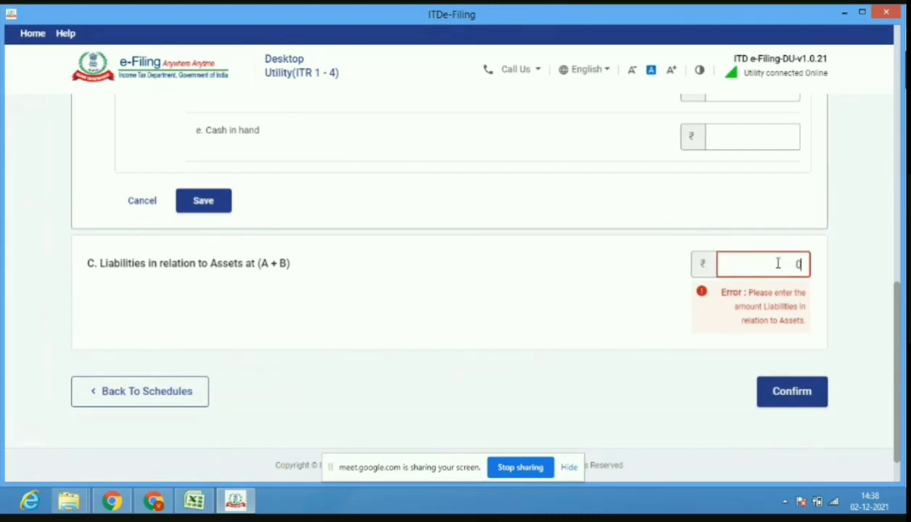
left_click(530, 349)
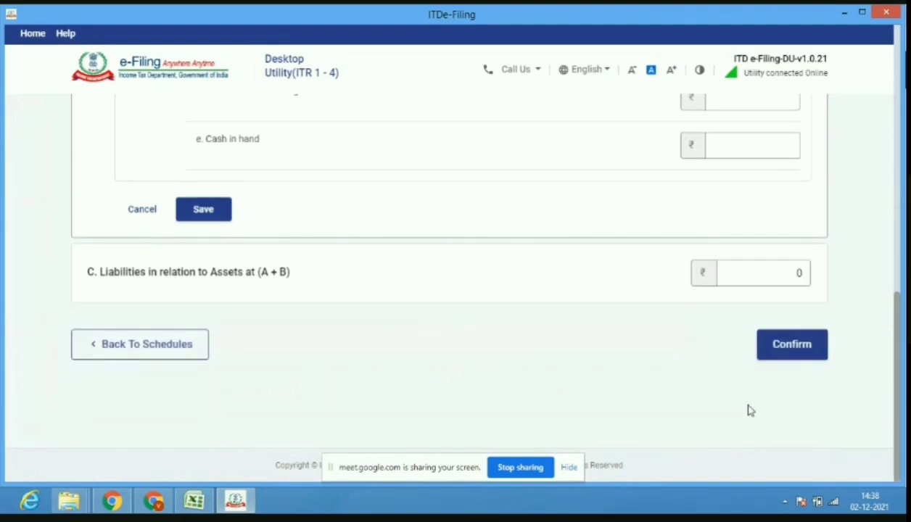
left_click(808, 353)
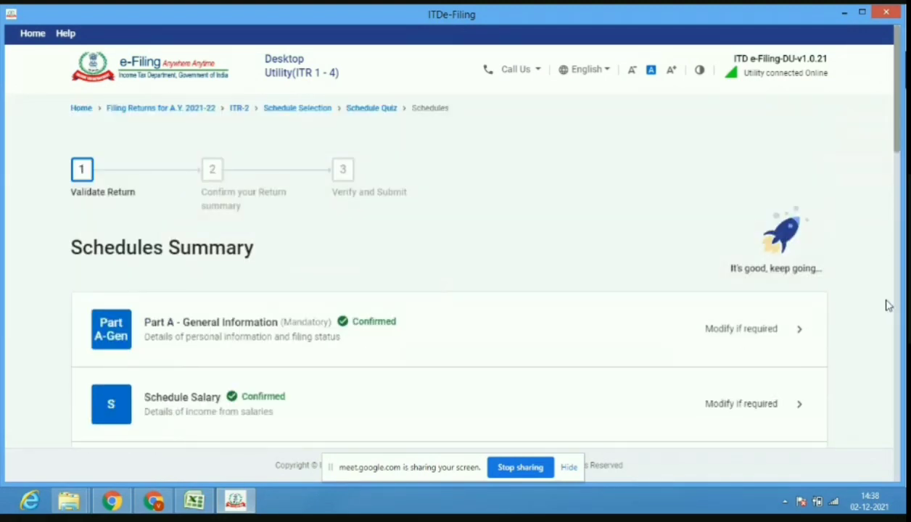
Scroll past the confirmed Schedule AL and open Part B - TI.
left_click_drag(900, 135, 902, 390)
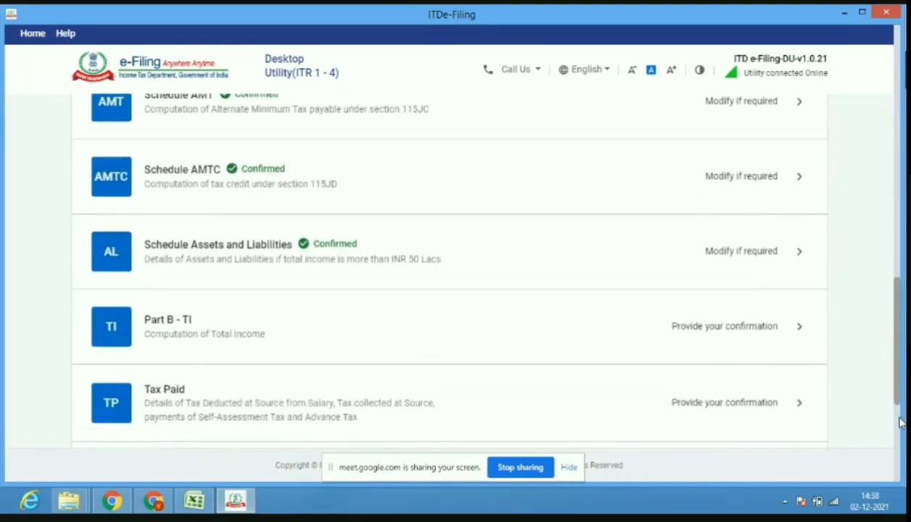
left_click(366, 339)
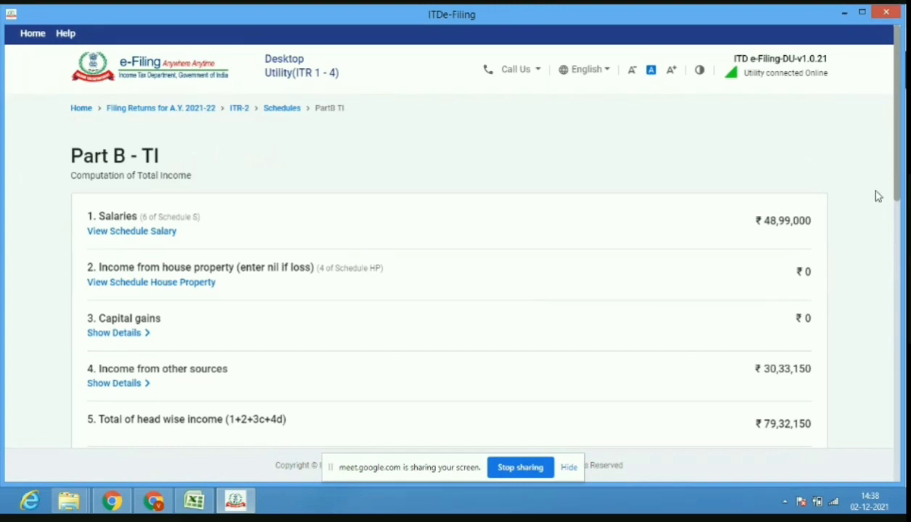
Check Part B - TI against the Excel sheet and confirm total income of ₹74,97,150.
left_click_drag(897, 192, 900, 255)
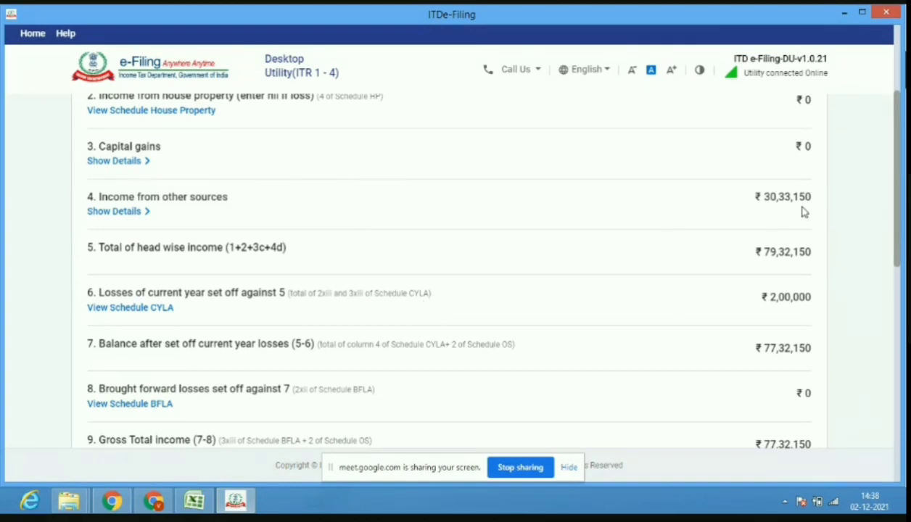
left_click_drag(900, 252, 900, 269)
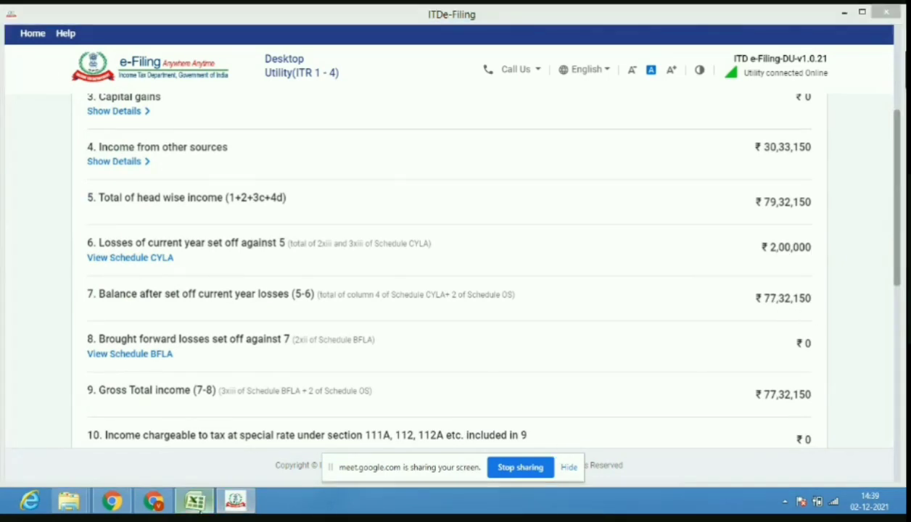
left_click(193, 501)
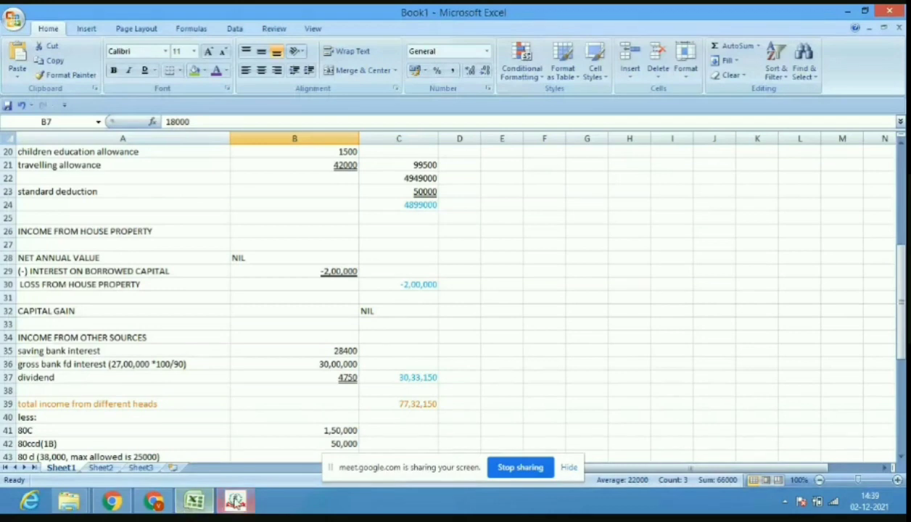
left_click(235, 501)
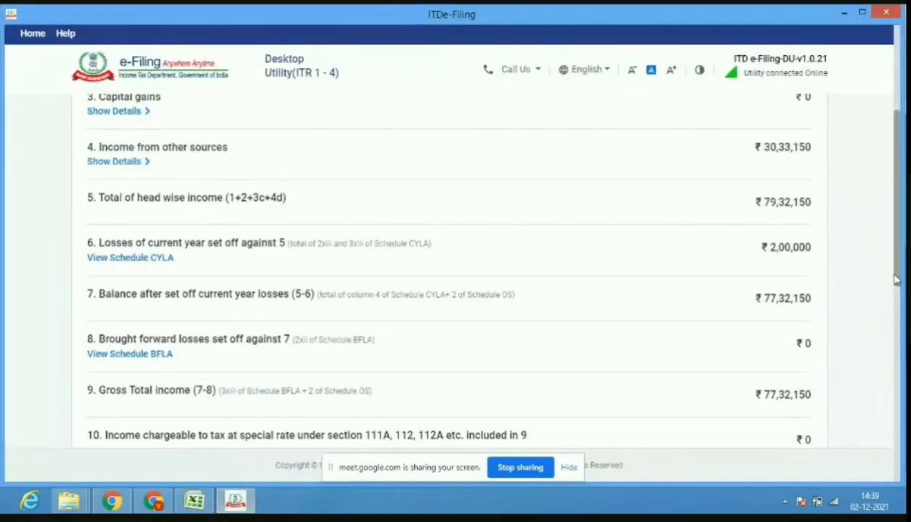
left_click_drag(898, 279, 899, 341)
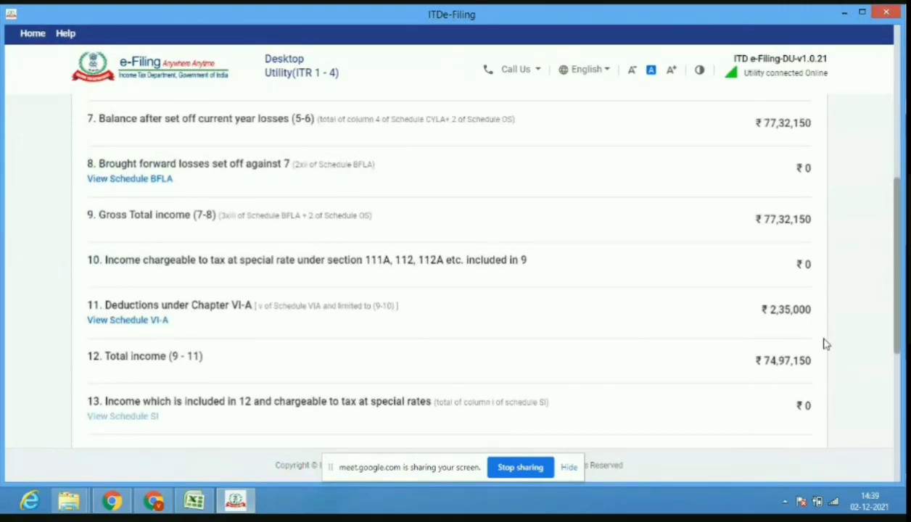
scroll(898, 343, "down", 3)
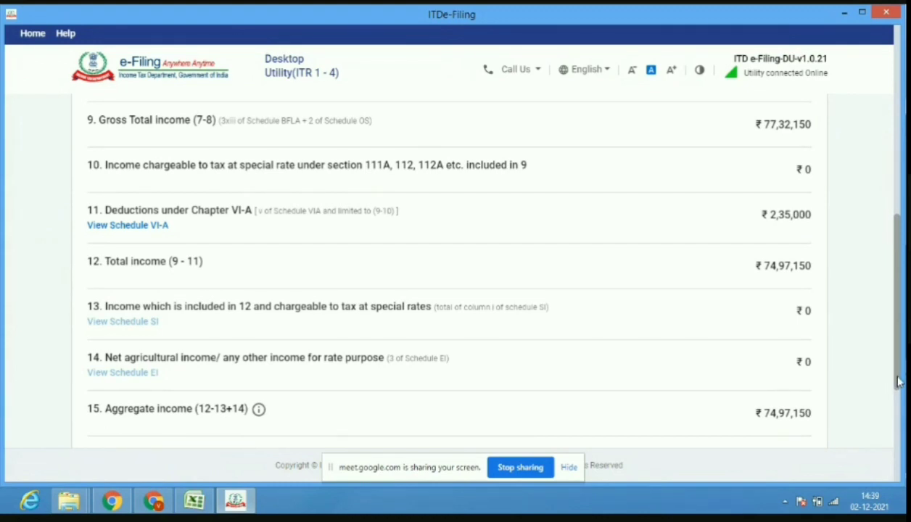
scroll(898, 386, "down", 6)
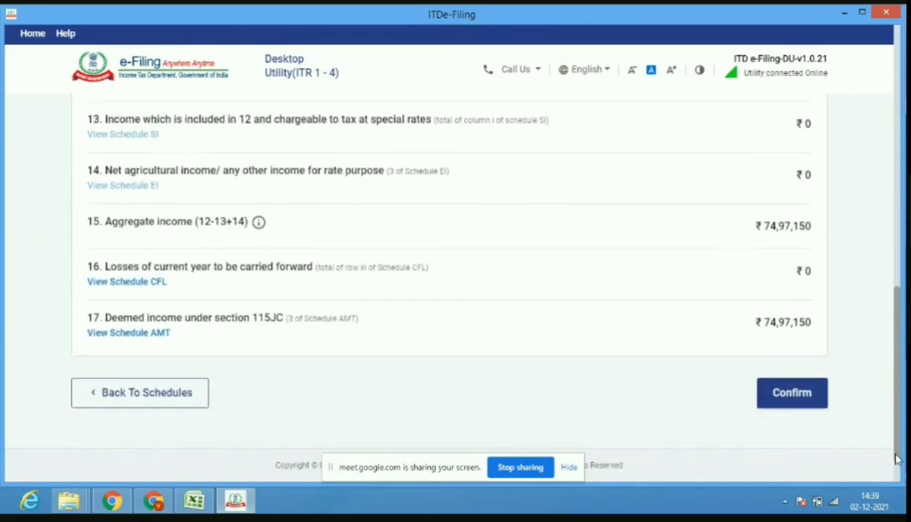
left_click(782, 407)
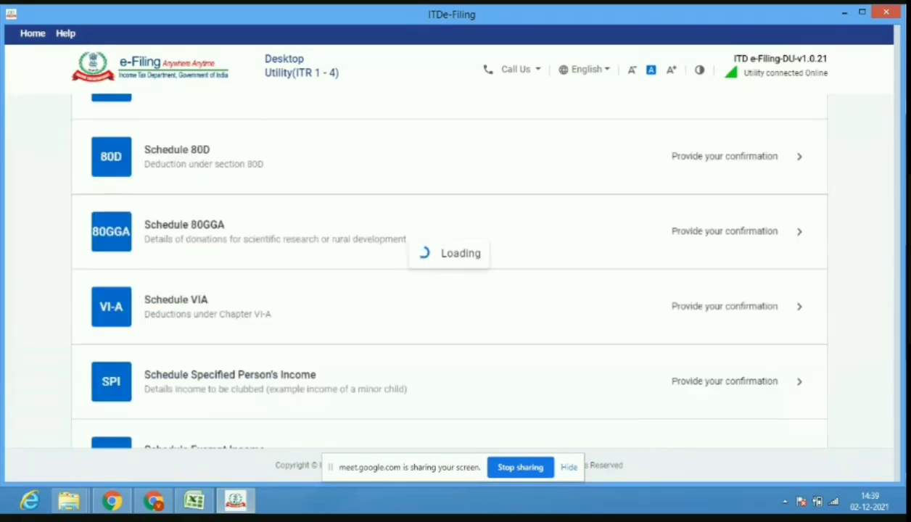
Review the income figures in Excel, then open the utility's Tax Paid schedule.
left_click(194, 501)
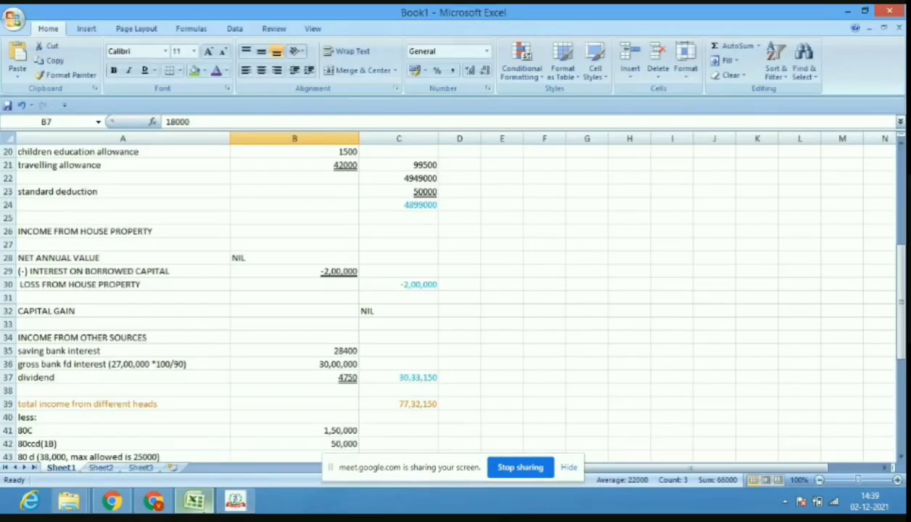
left_click_drag(903, 324, 902, 356)
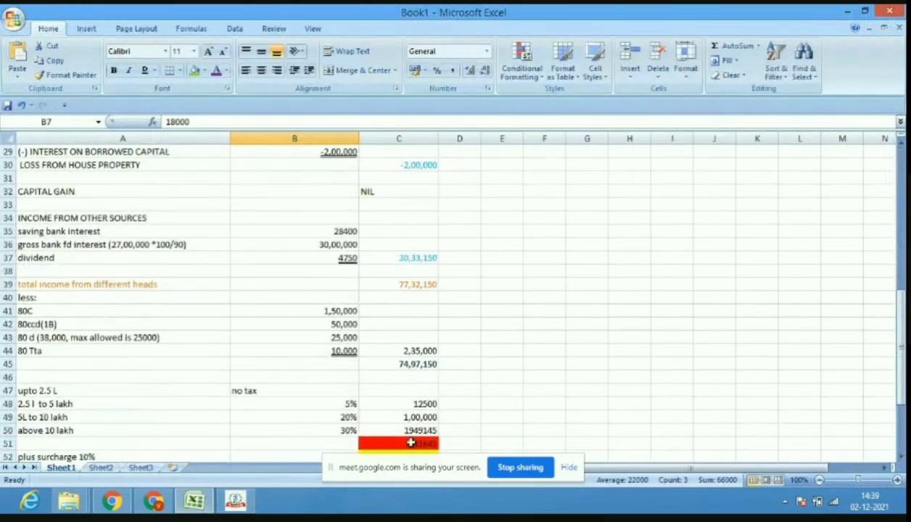
left_click(237, 503)
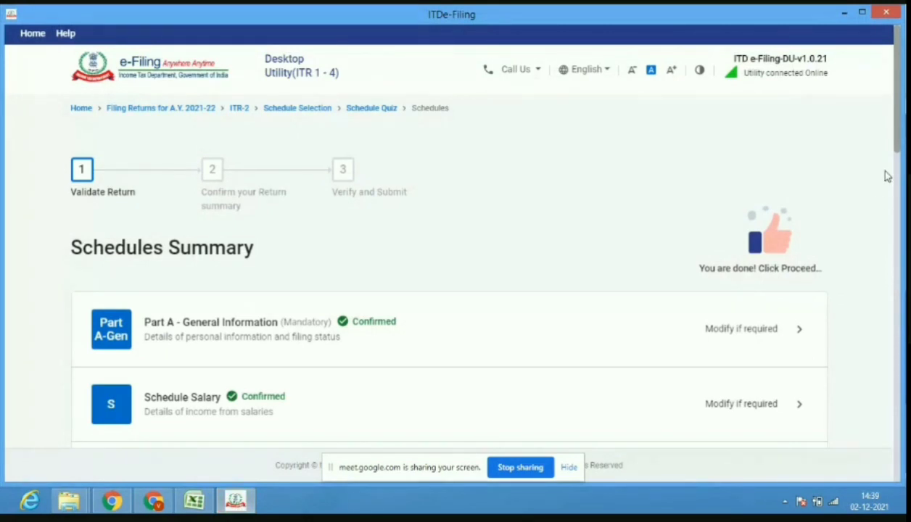
left_click_drag(898, 149, 880, 432)
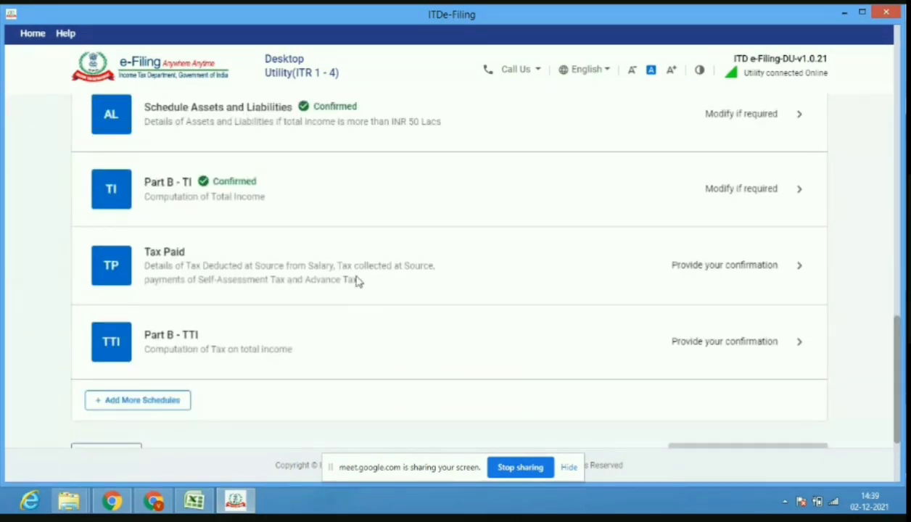
left_click(165, 252)
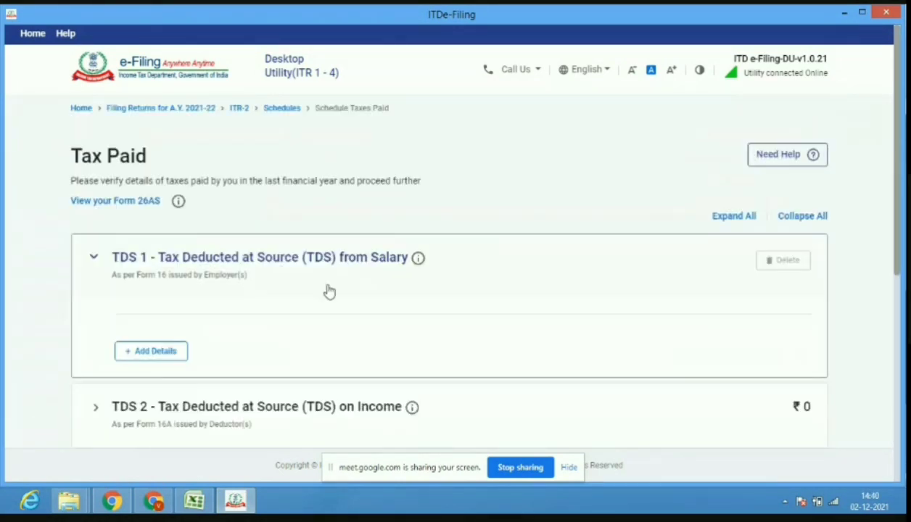
Add a TDS 1 salary entry and enter the employer's TAN from the scanned PDF.
left_click(166, 354)
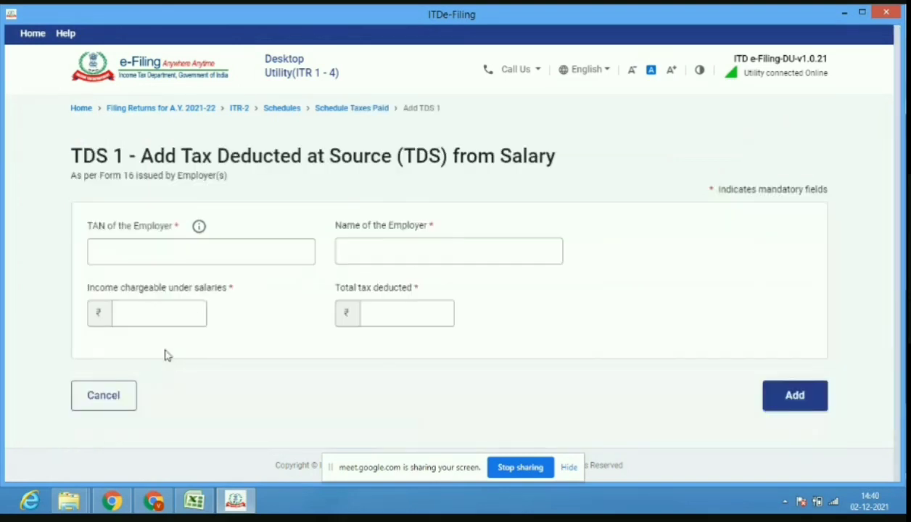
left_click(213, 250)
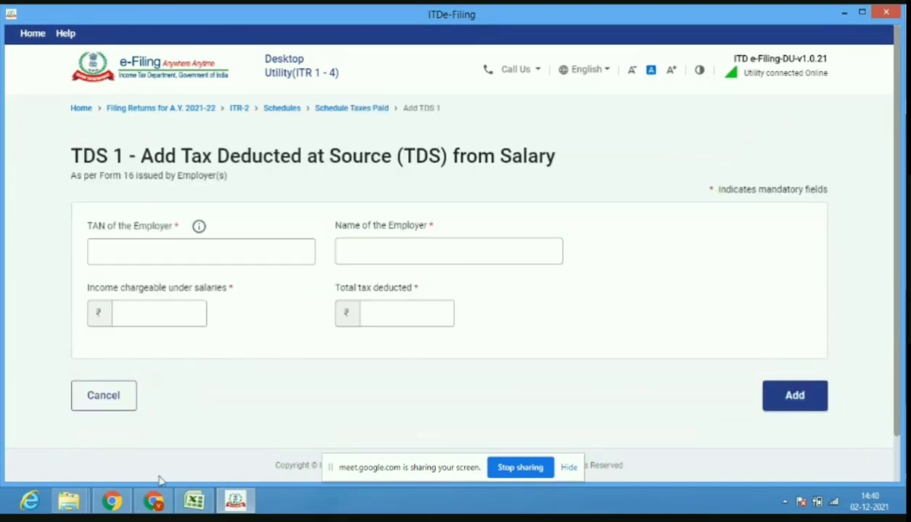
left_click(153, 502)
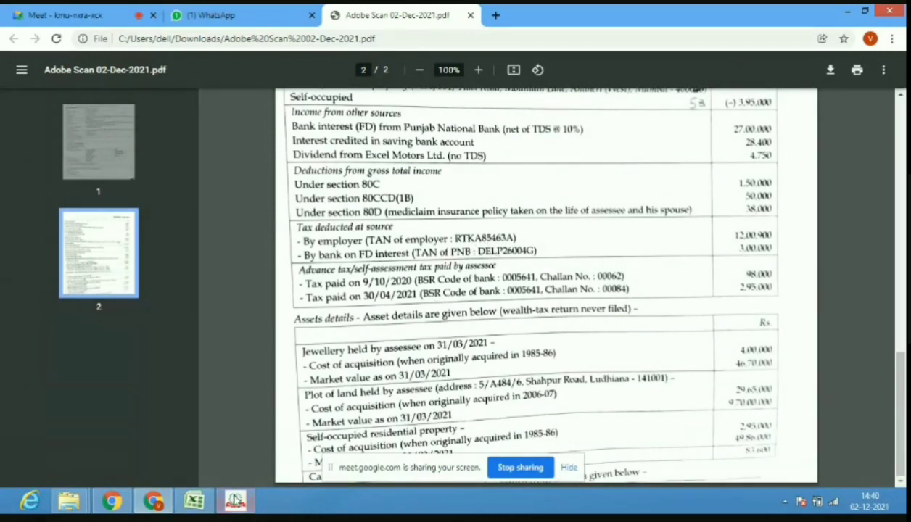
left_click(235, 500)
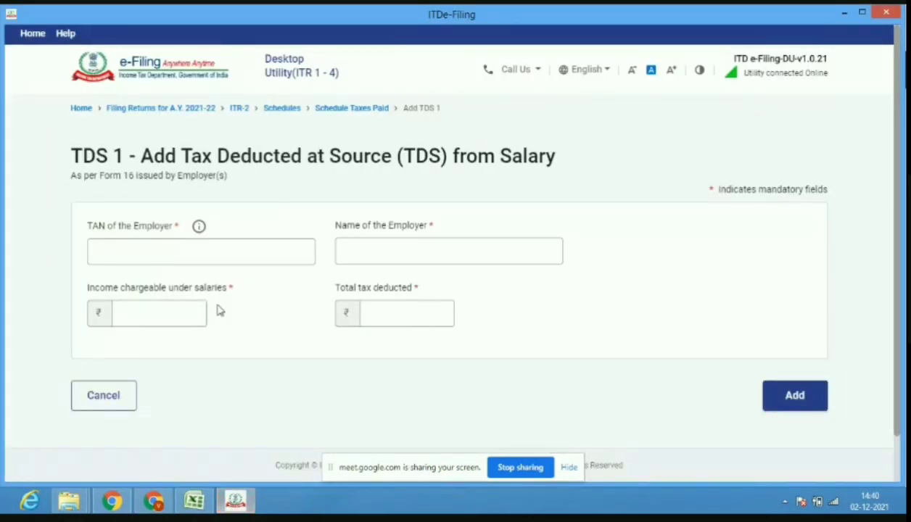
left_click(231, 259)
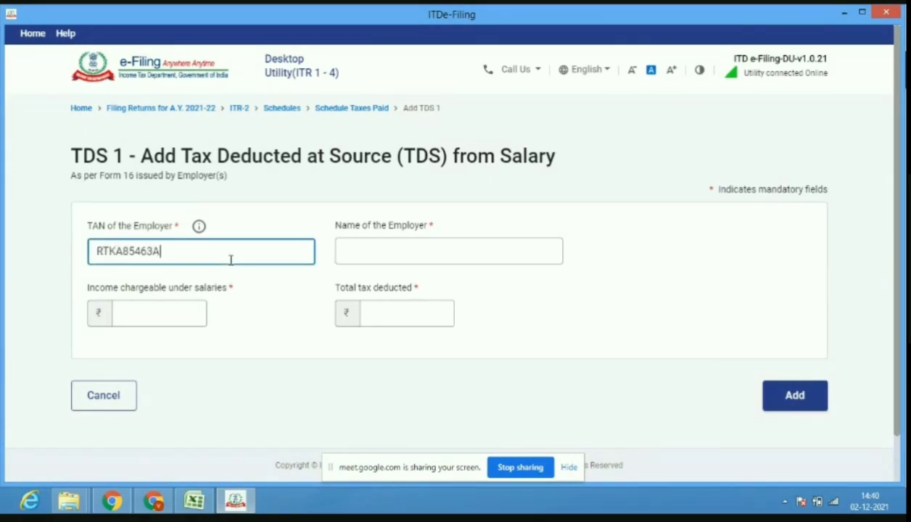
Fill in the employer name KRISHNA CHEMICAL (P) LTD, verifying it in the PDF.
left_click(388, 254)
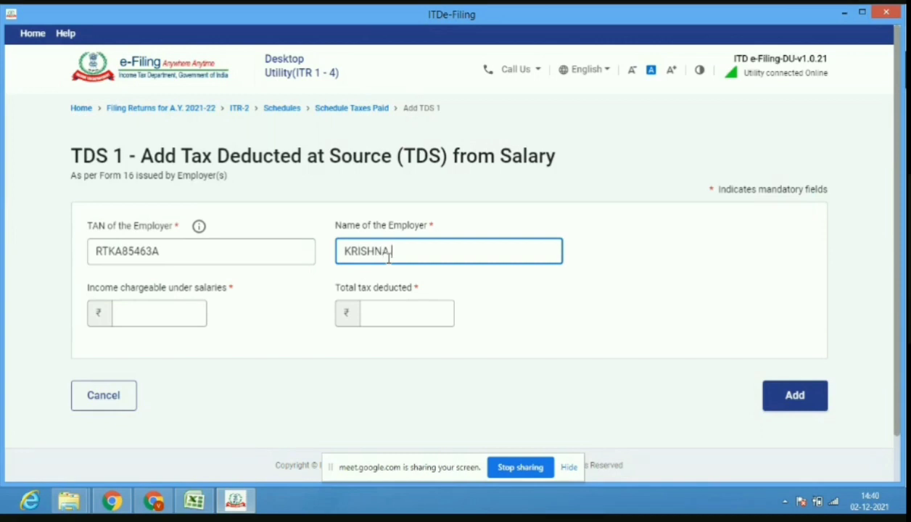
left_click(156, 502)
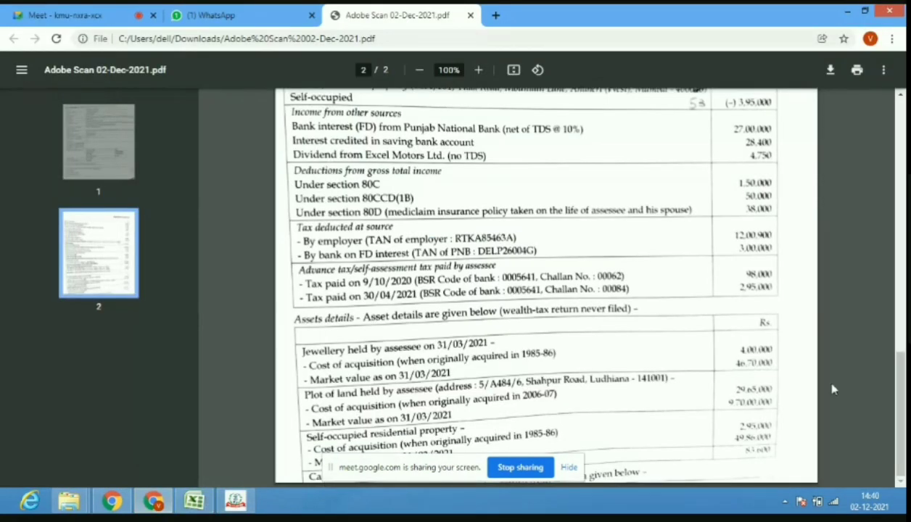
left_click_drag(900, 414, 907, 186)
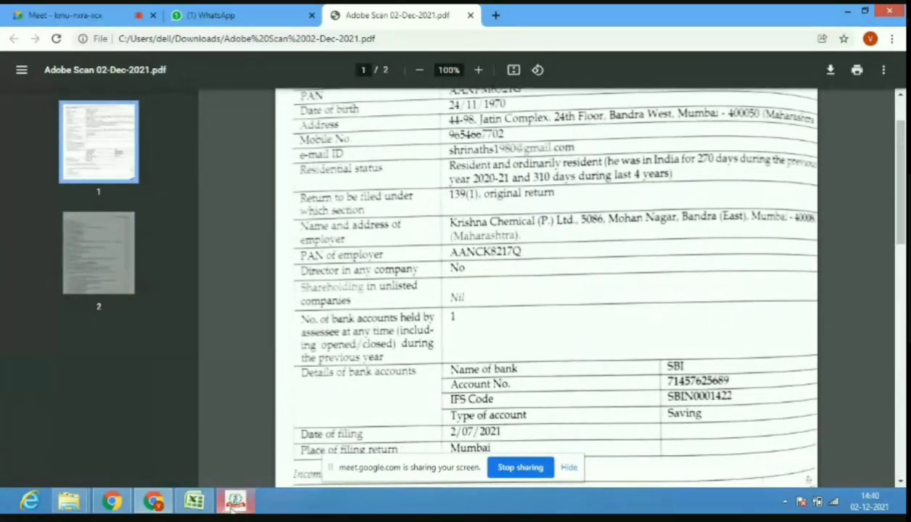
left_click(234, 503)
type("CH")
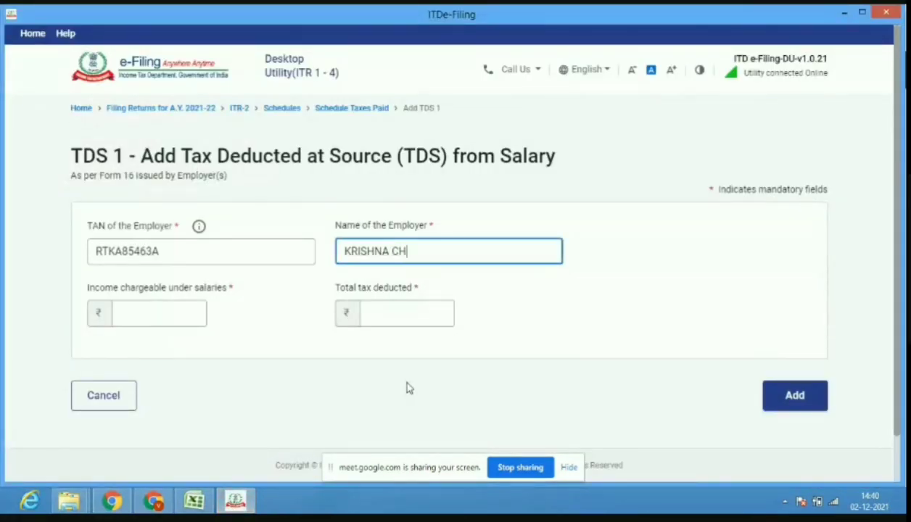
type("EMICAL (P) L")
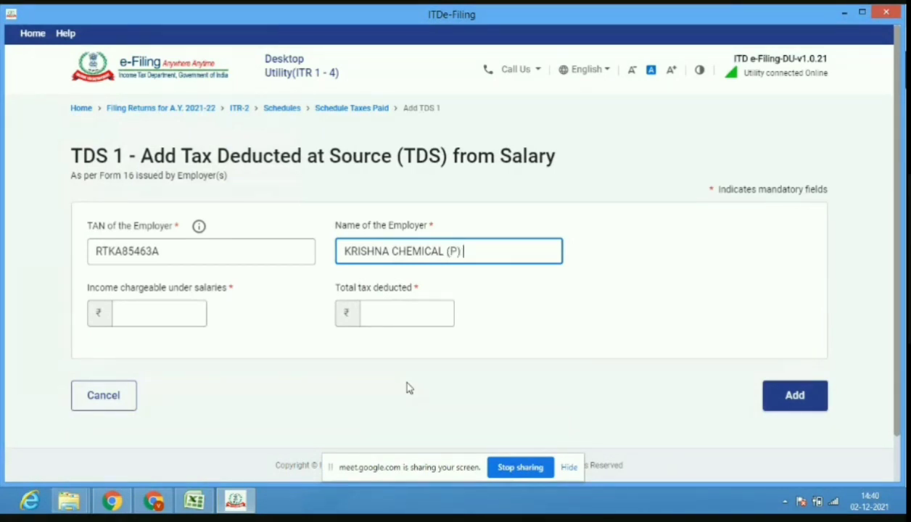
type("TD")
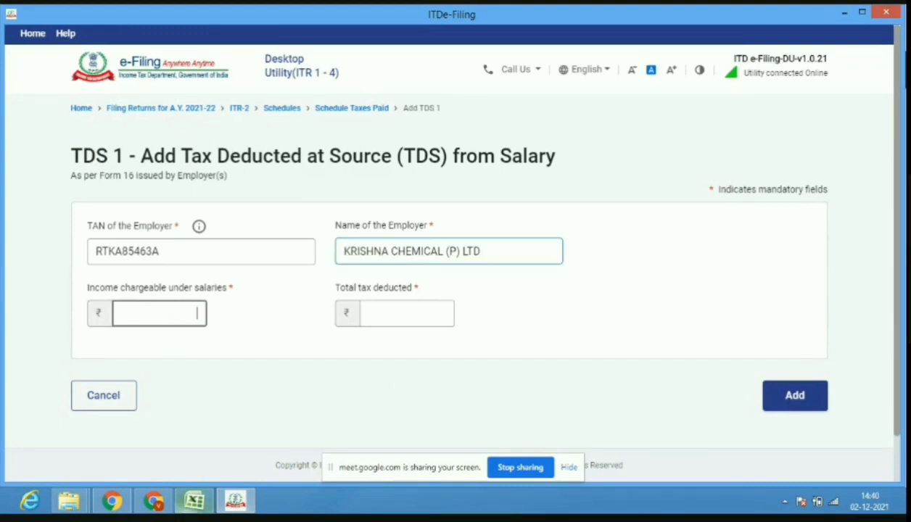
Enter salary income of 4899000, taken from the Excel computation.
left_click(196, 501)
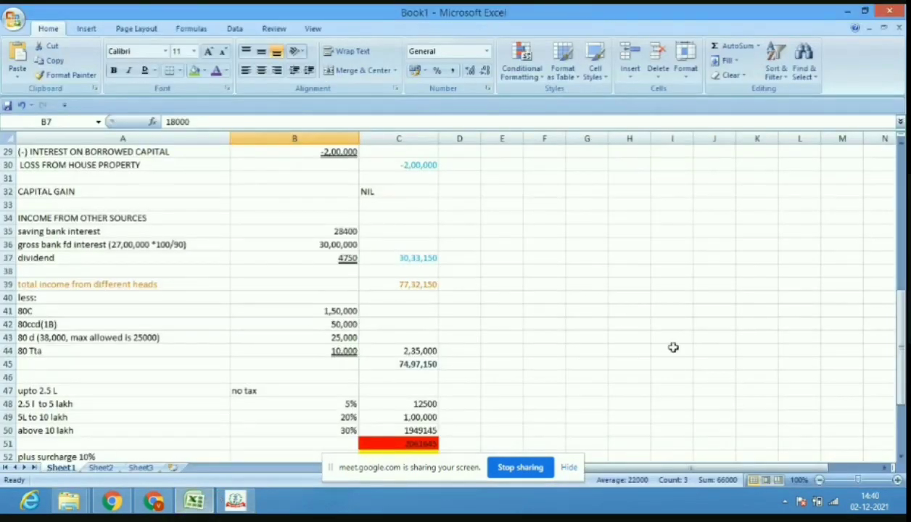
left_click_drag(899, 328, 896, 221)
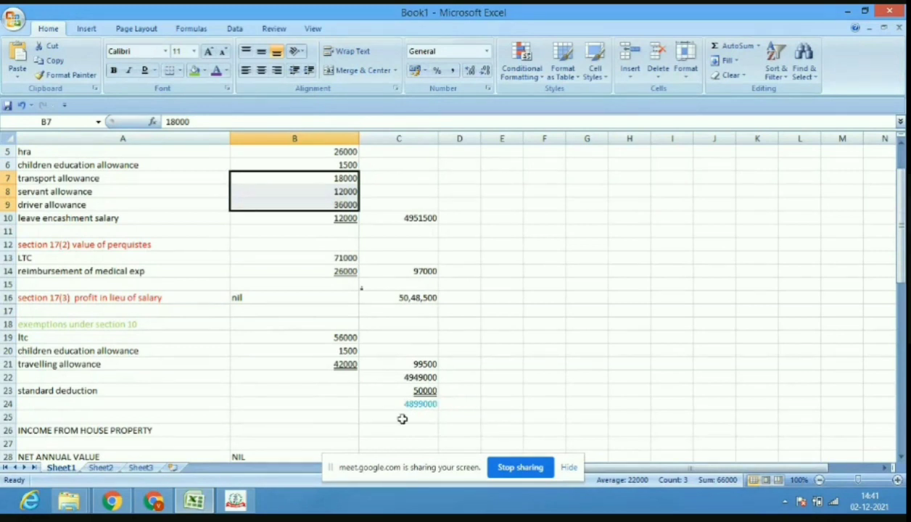
mouse_move(206, 508)
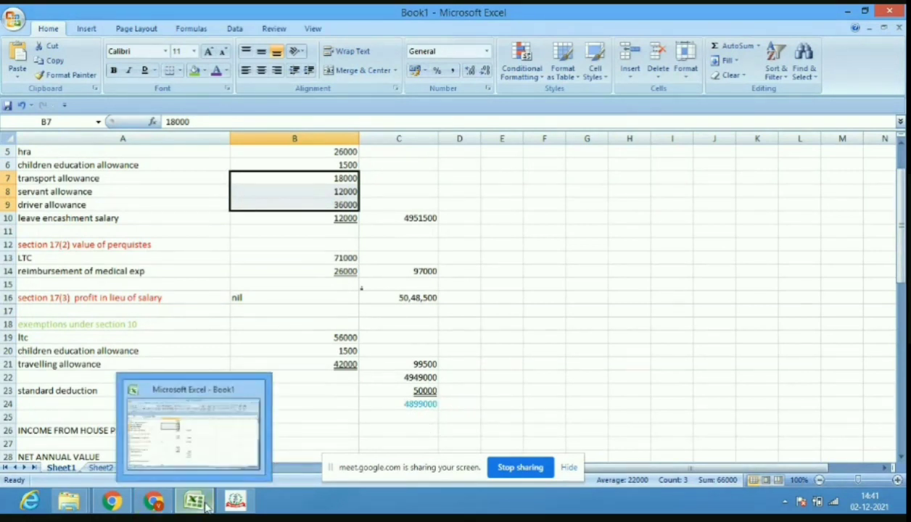
left_click(252, 403)
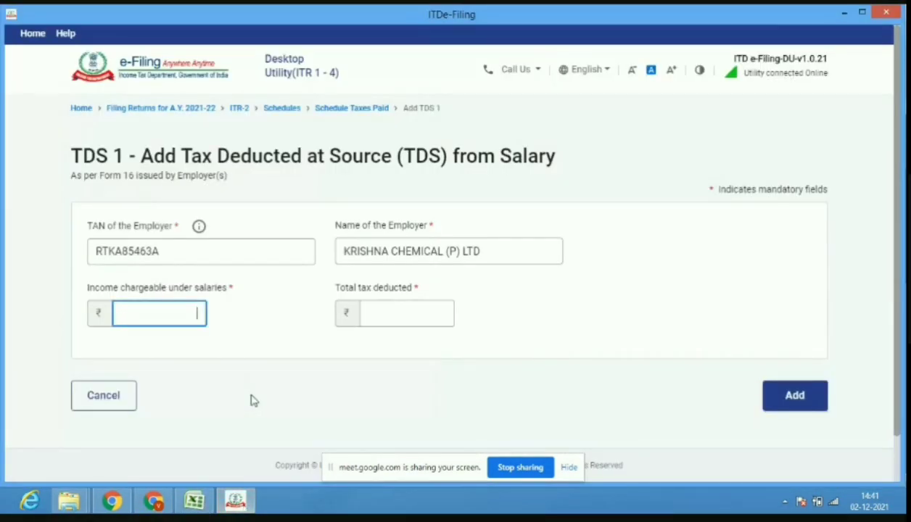
type("4899000")
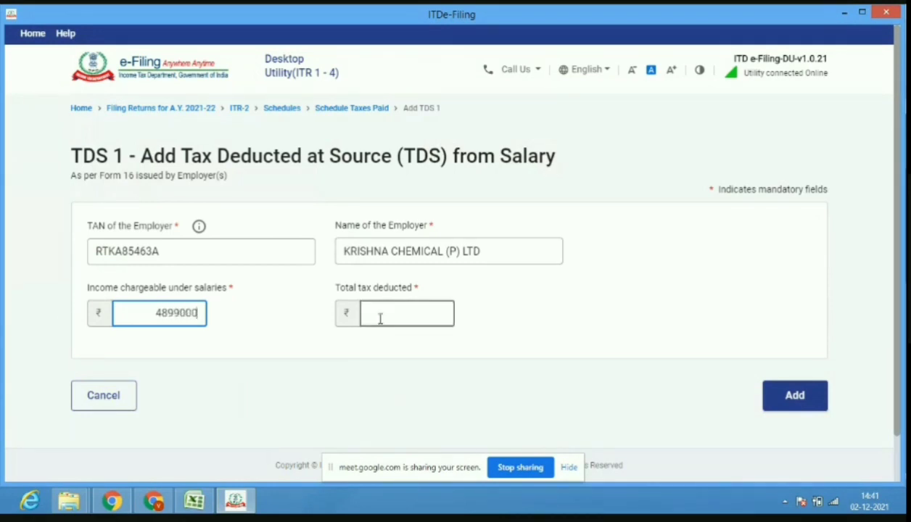
Enter tax deducted of 1200900, add the salary TDS entry, and expand TDS 2.
left_click(160, 506)
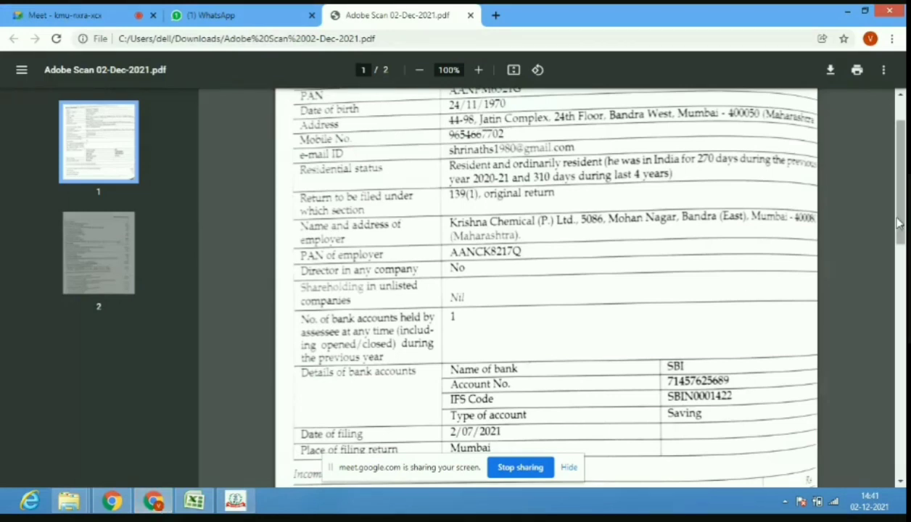
left_click_drag(899, 218, 900, 332)
scroll(900, 333, "down", 8)
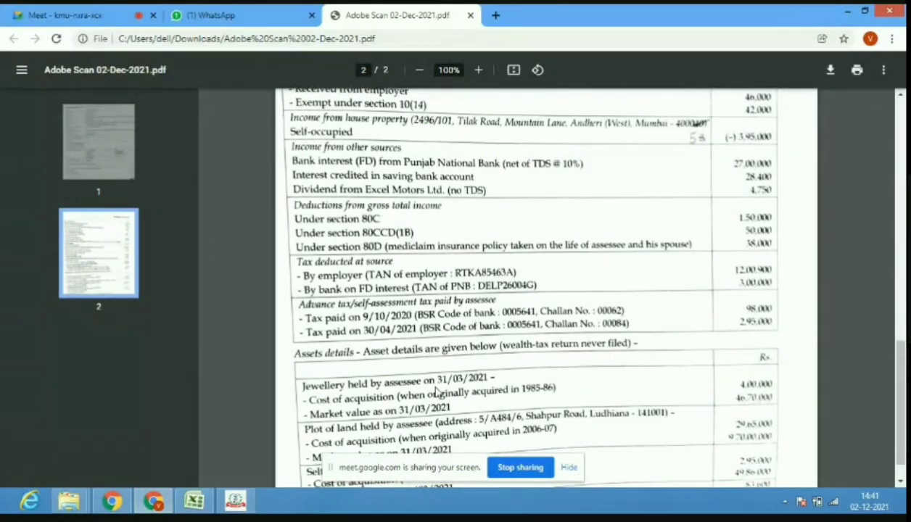
left_click(238, 501)
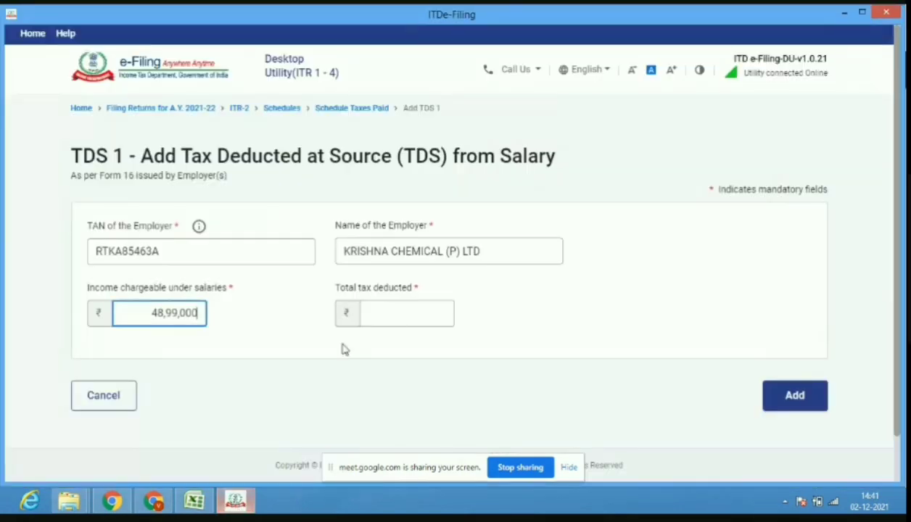
left_click(404, 314)
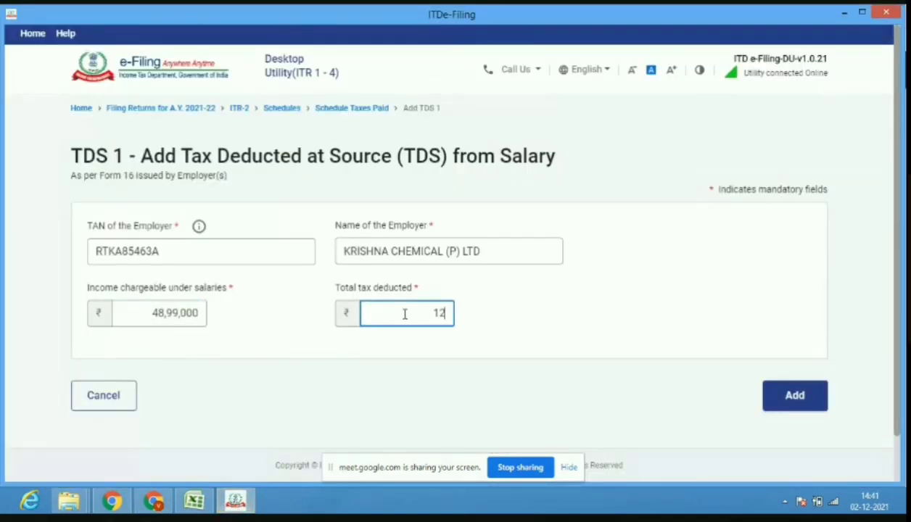
type("12009000")
key("BackSpace")
left_click(817, 409)
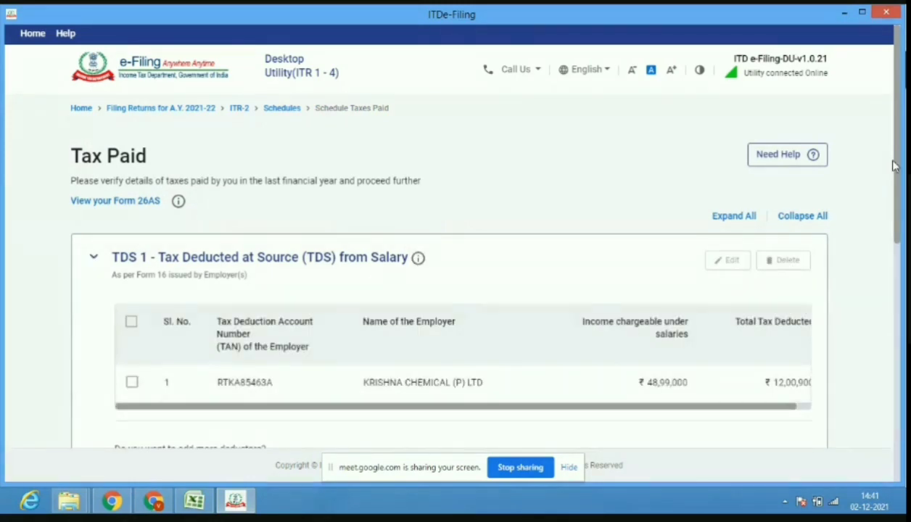
left_click_drag(898, 169, 898, 281)
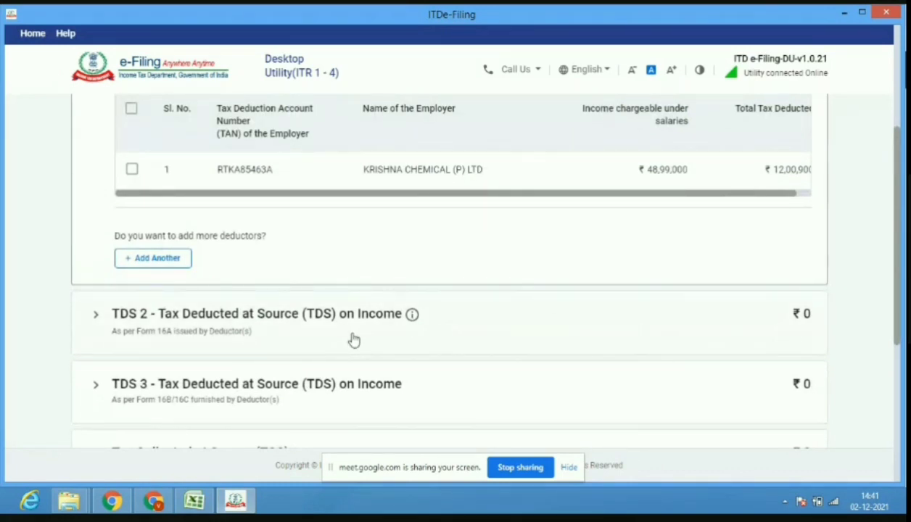
left_click(353, 341)
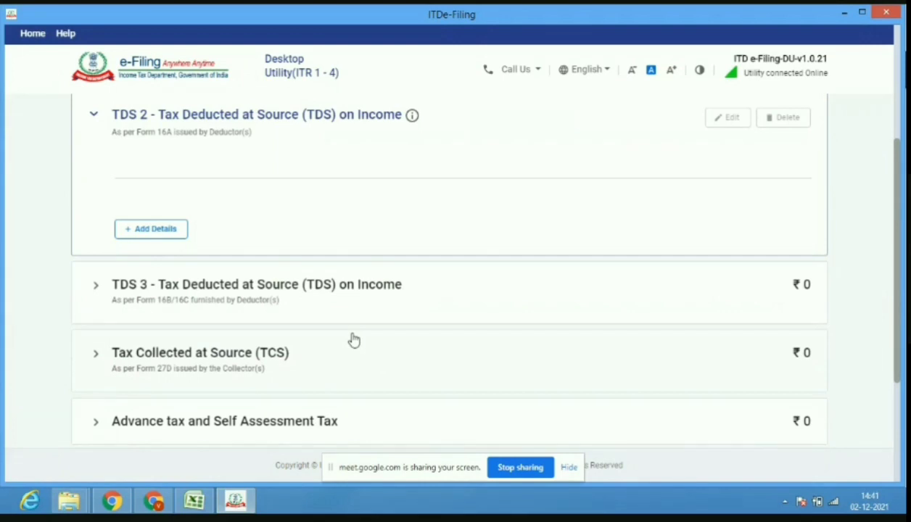
left_click(194, 506)
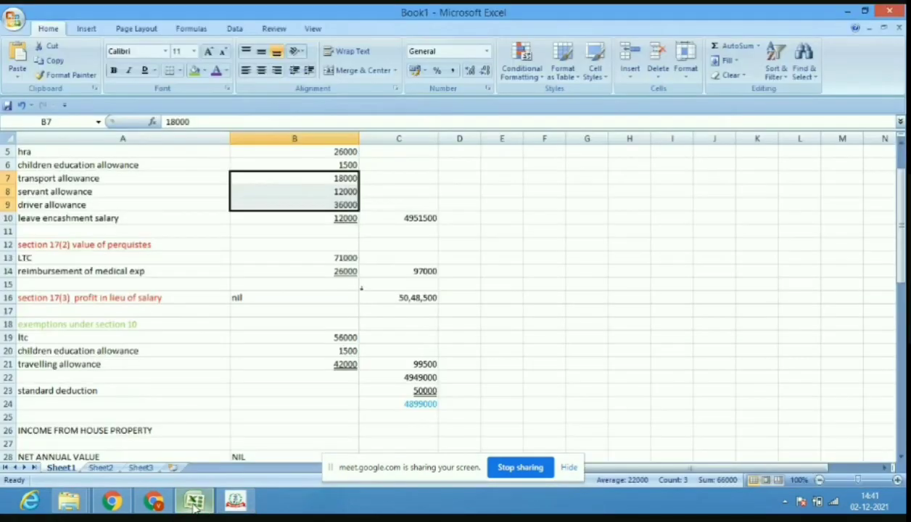
left_click_drag(900, 262, 900, 259)
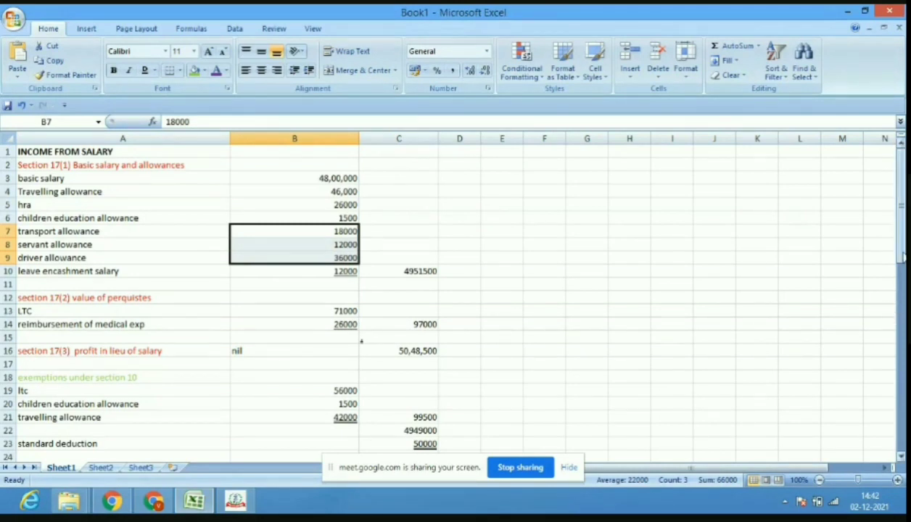
left_click_drag(900, 257, 903, 285)
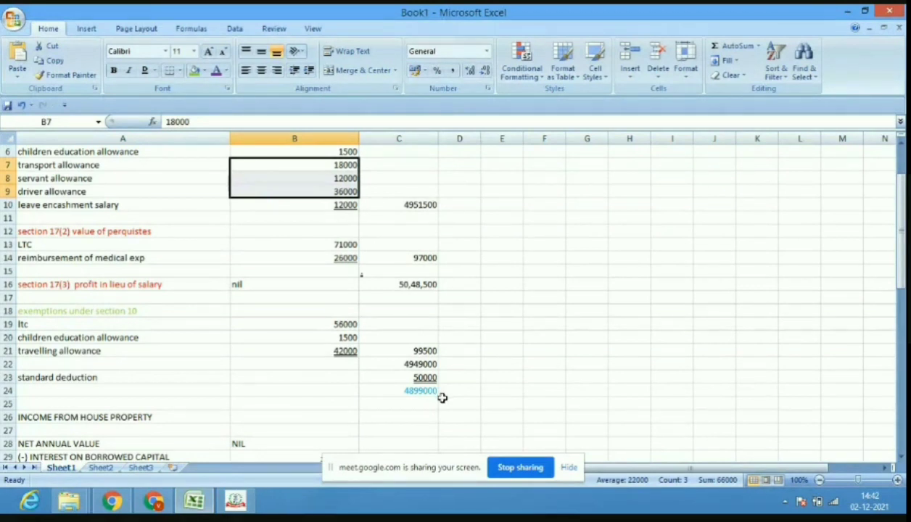
mouse_move(220, 501)
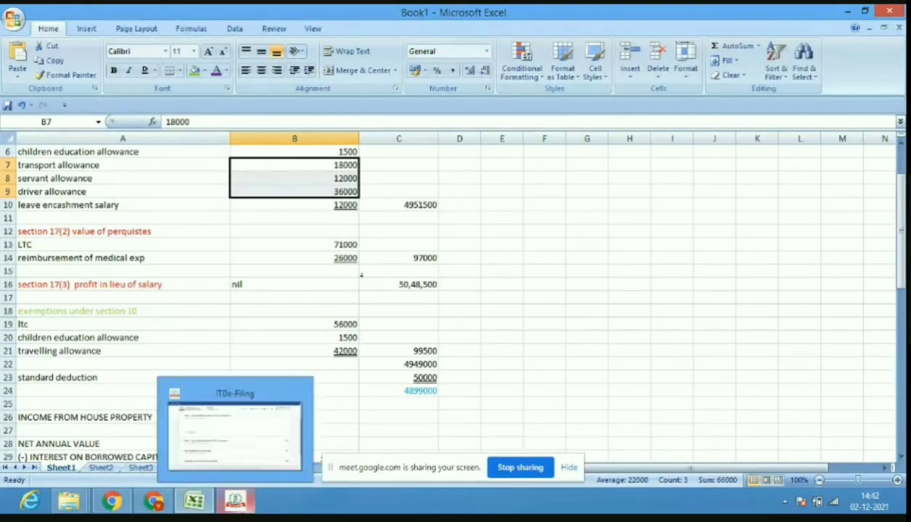
left_click(236, 500)
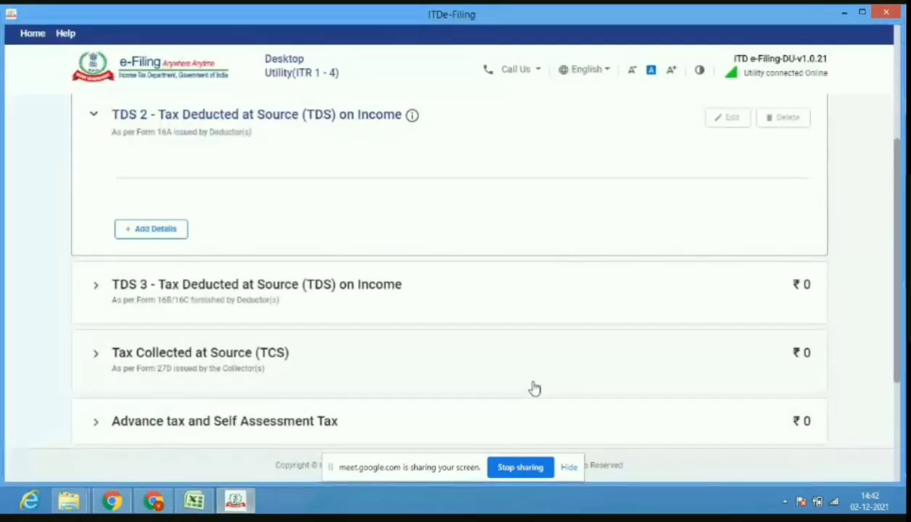
Add a TDS 2 entry for Self and enter the bank deductor's TAN from the PDF.
left_click(167, 235)
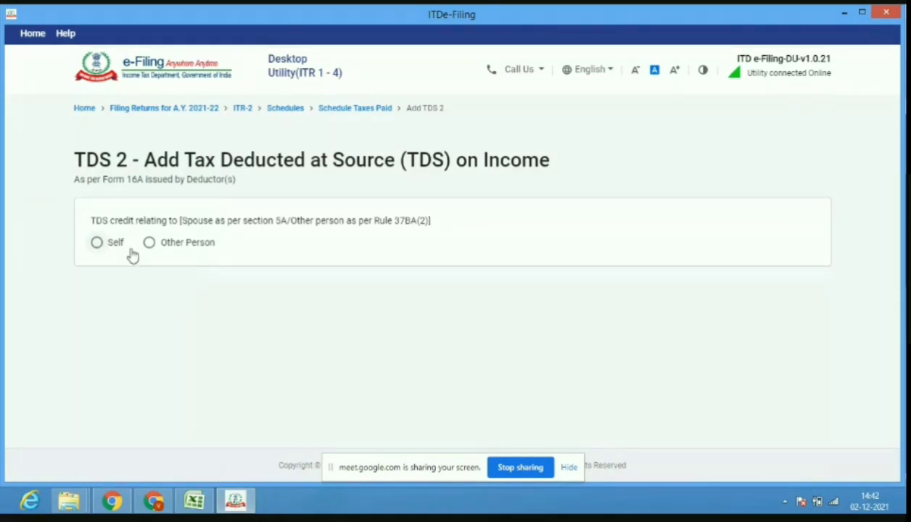
left_click(109, 245)
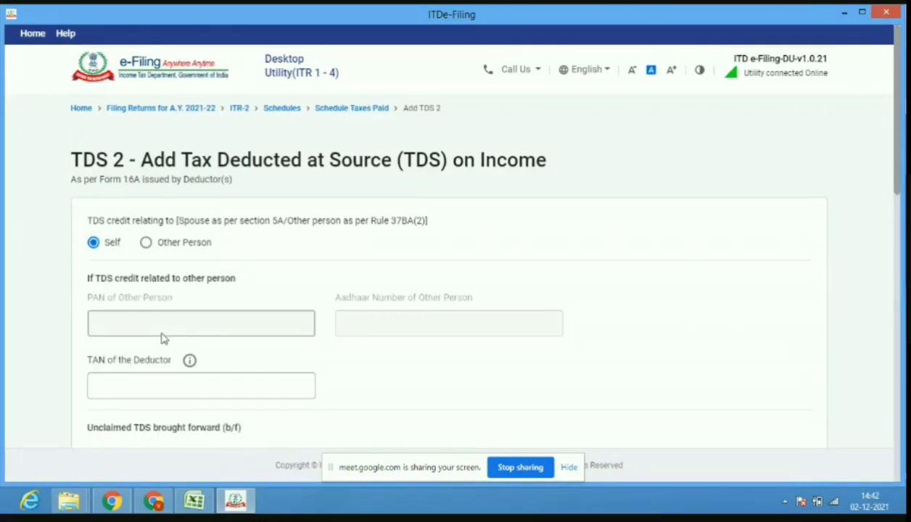
left_click(204, 380)
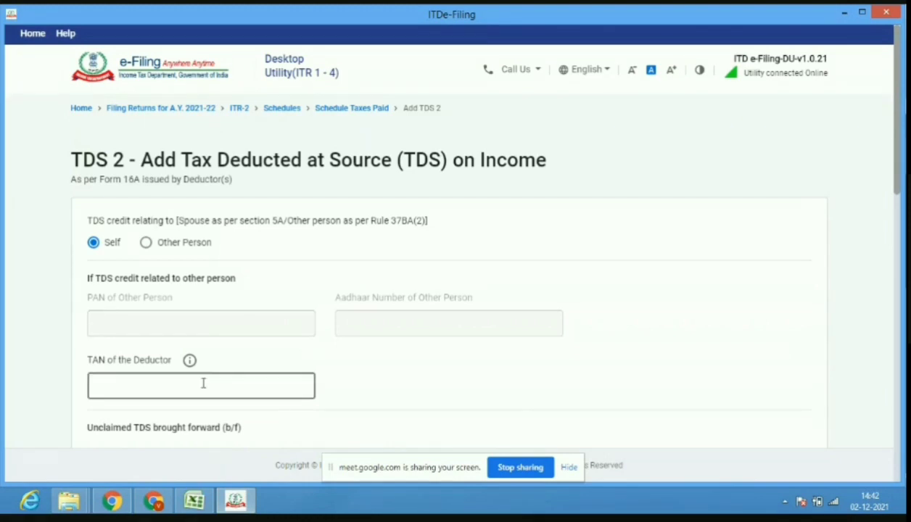
left_click(154, 501)
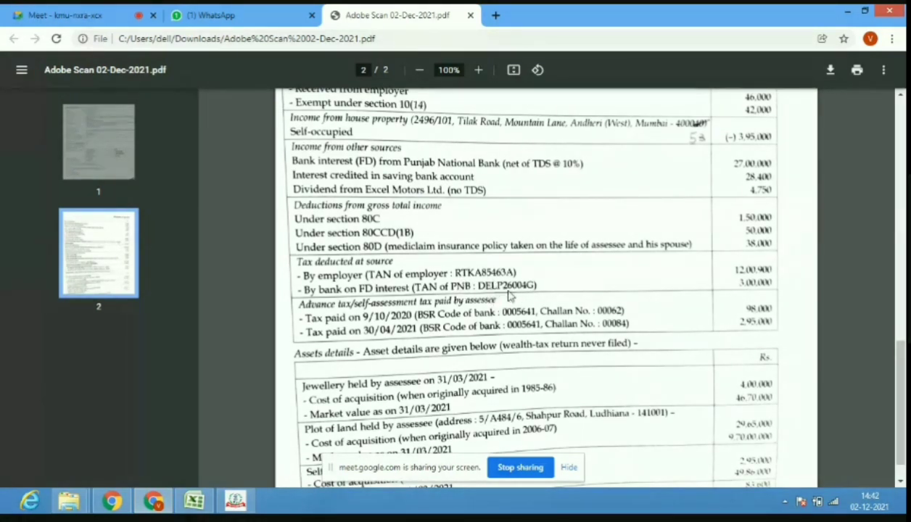
left_click(233, 503)
left_click(172, 388)
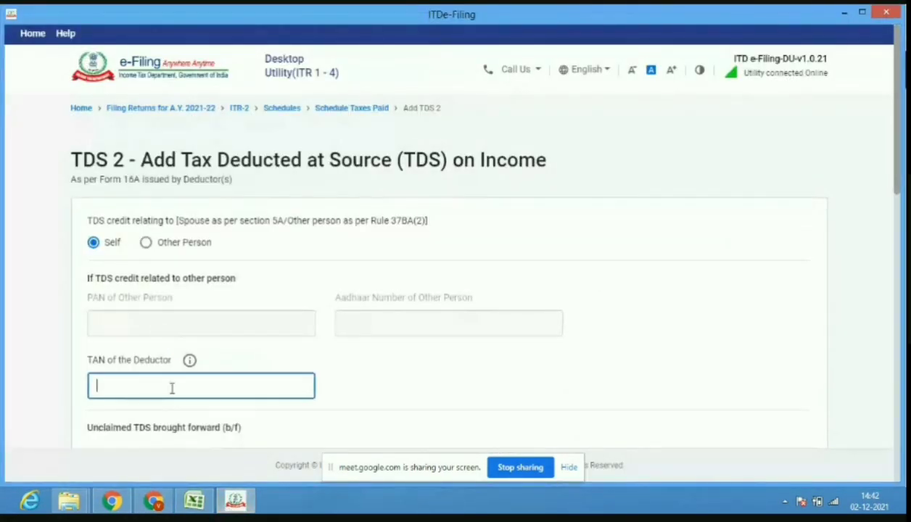
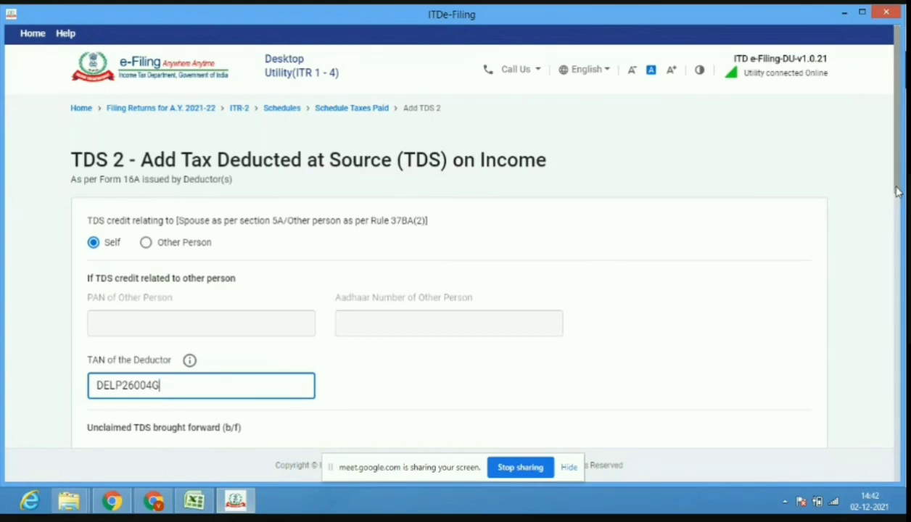
left_click_drag(898, 191, 899, 242)
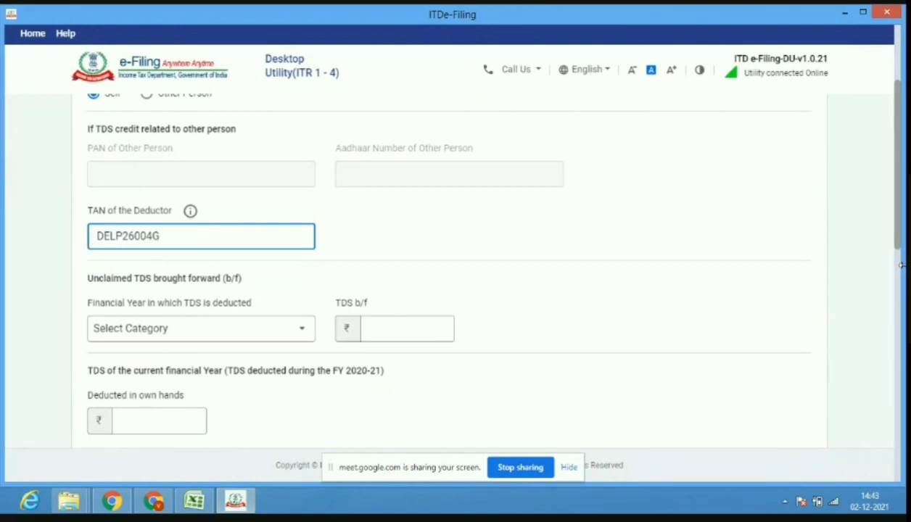
Enter 300000 as TDS deducted in own hands, checked in the PDF.
left_click(165, 424)
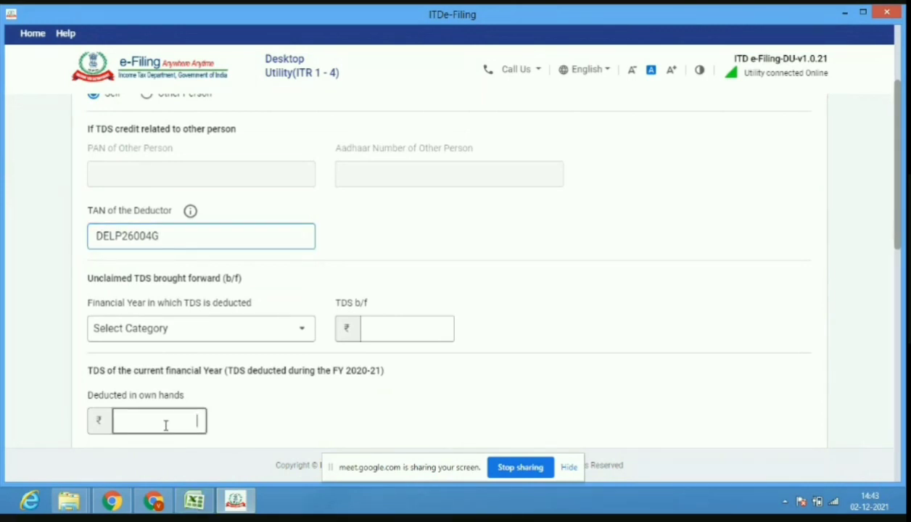
left_click(240, 504)
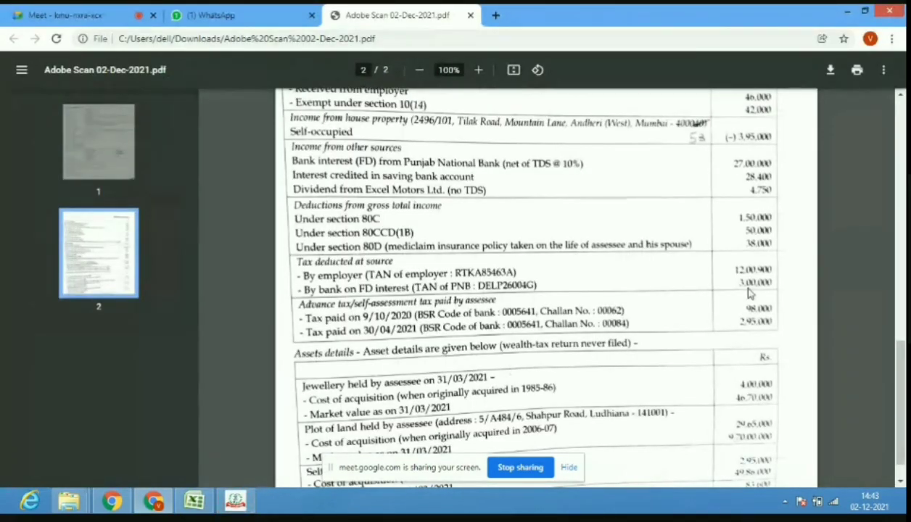
left_click(236, 502)
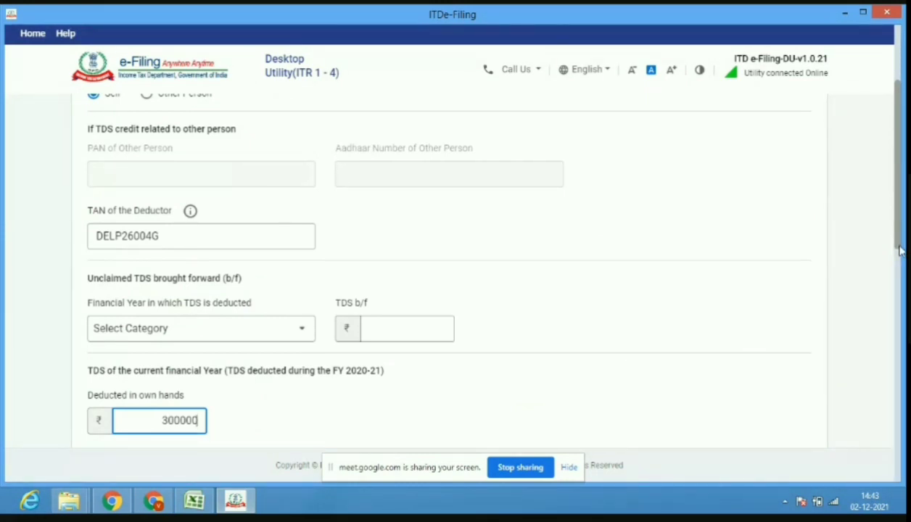
left_click_drag(900, 250, 898, 325)
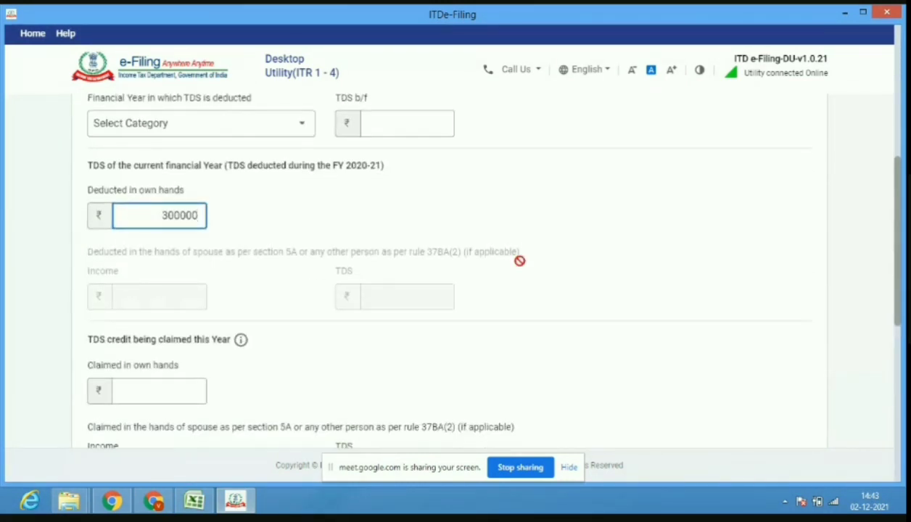
Enter 300000 claimed in own hands and 3000000 gross amount.
left_click(134, 391)
type("300000")
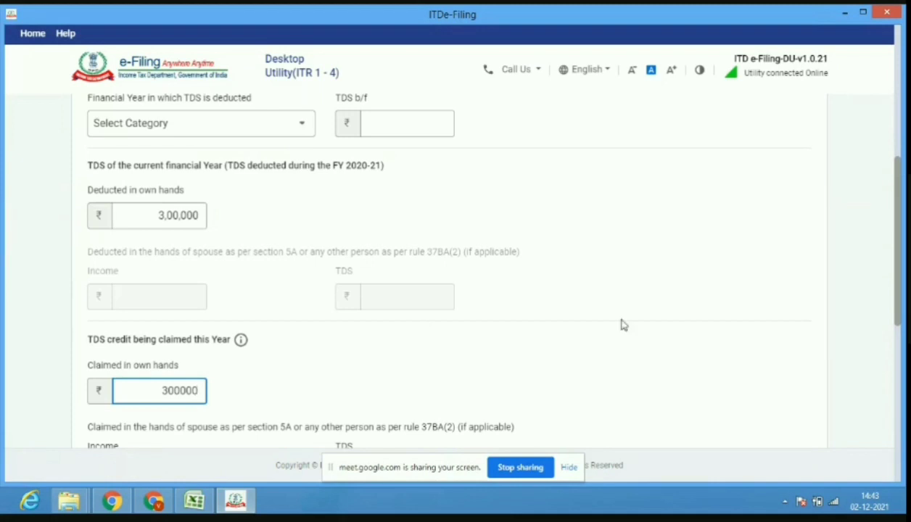
left_click_drag(900, 311, 902, 390)
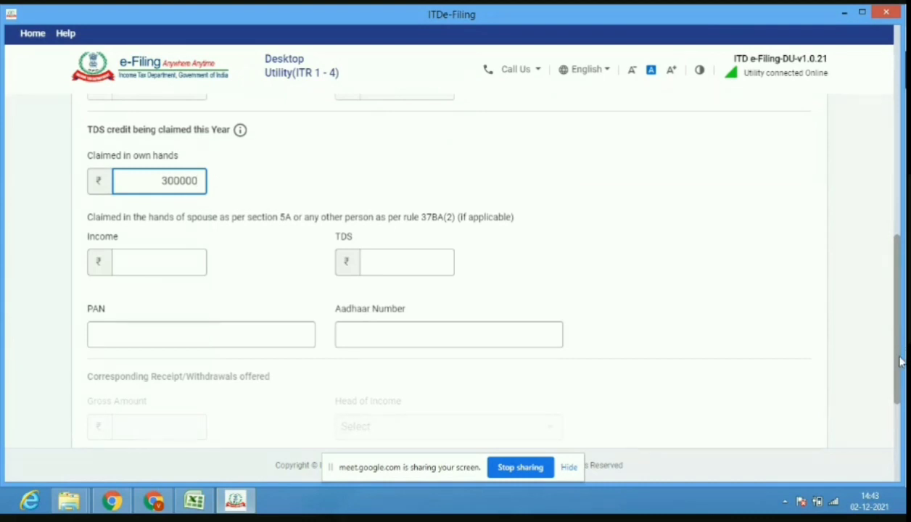
left_click_drag(900, 363, 898, 444)
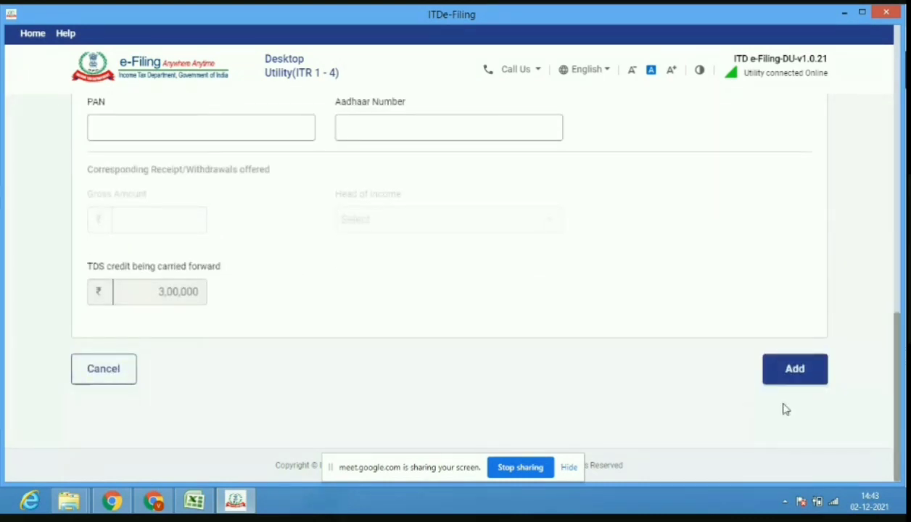
left_click(796, 371)
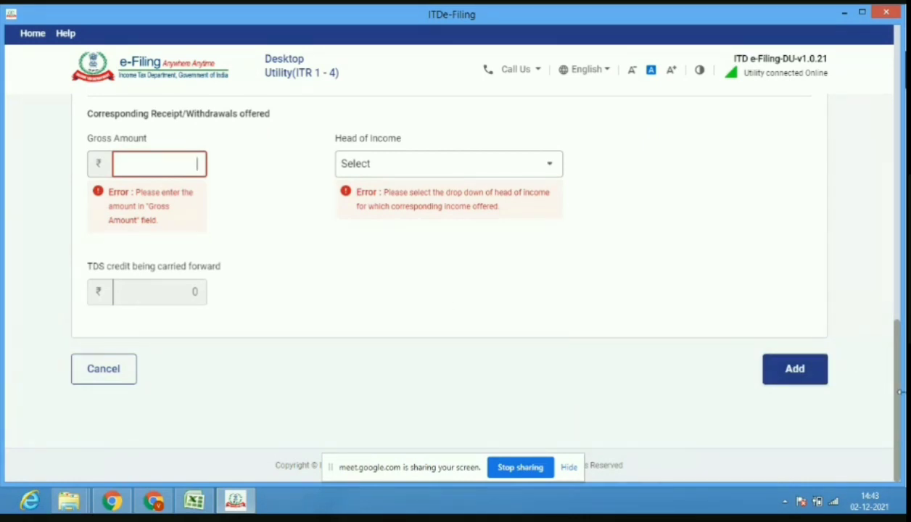
Set Head of Income to Income from Other Sources and add the TDS 2 entry.
scroll(494, 358, "up", 3)
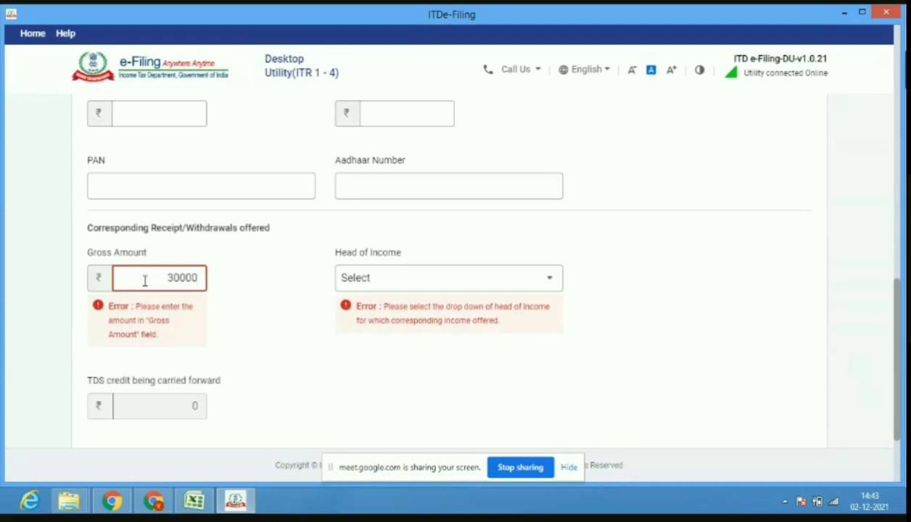
left_click(428, 280)
left_click(428, 279)
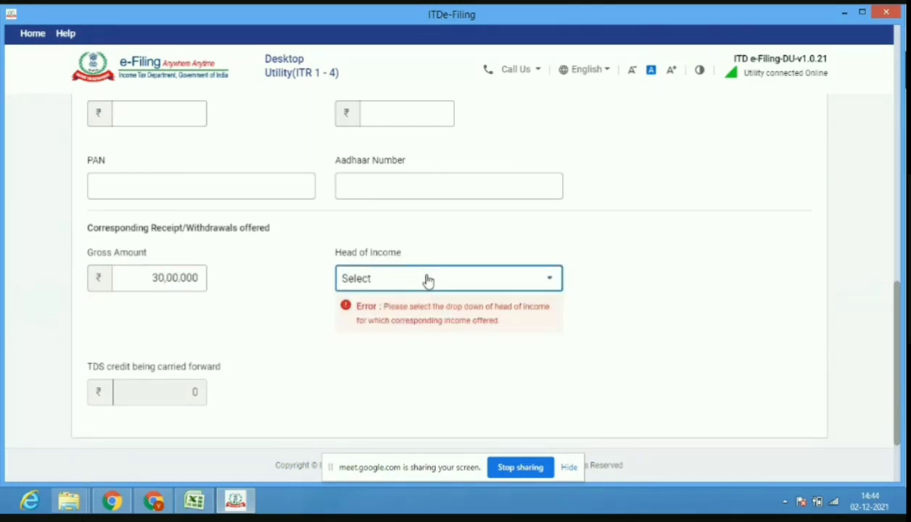
left_click(428, 281)
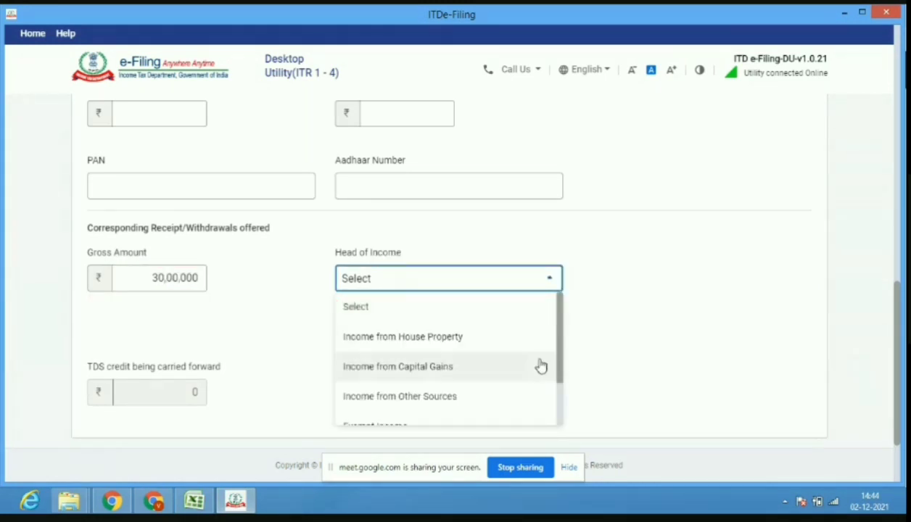
left_click(494, 392)
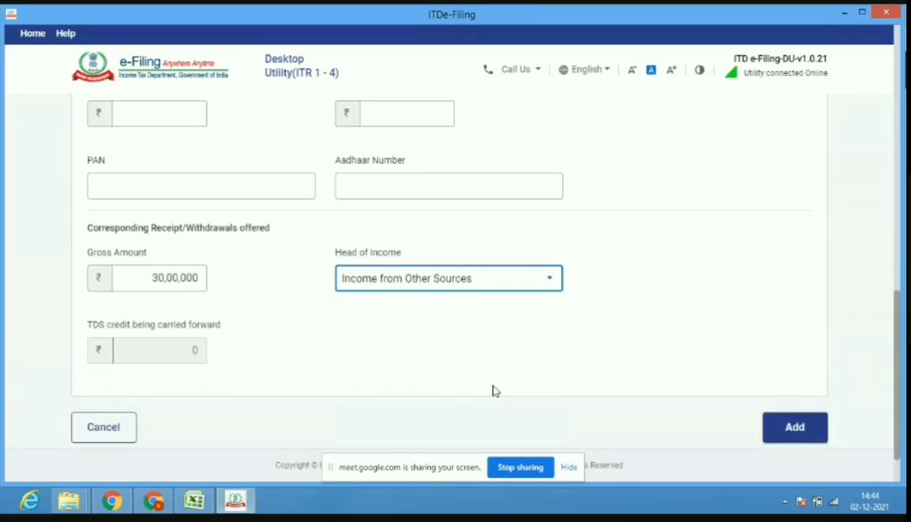
left_click(792, 429)
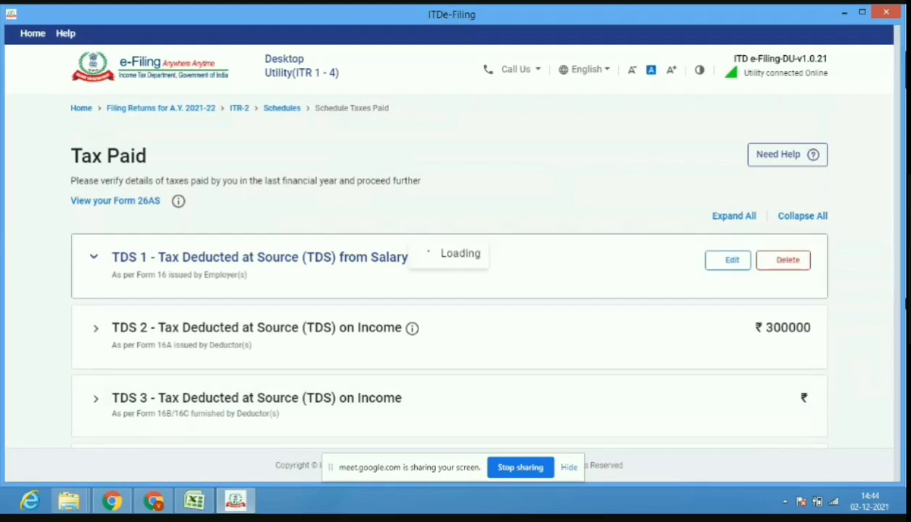
Expand Advance tax and Self Assessment Tax and start a new payment entry.
left_click_drag(902, 208, 906, 312)
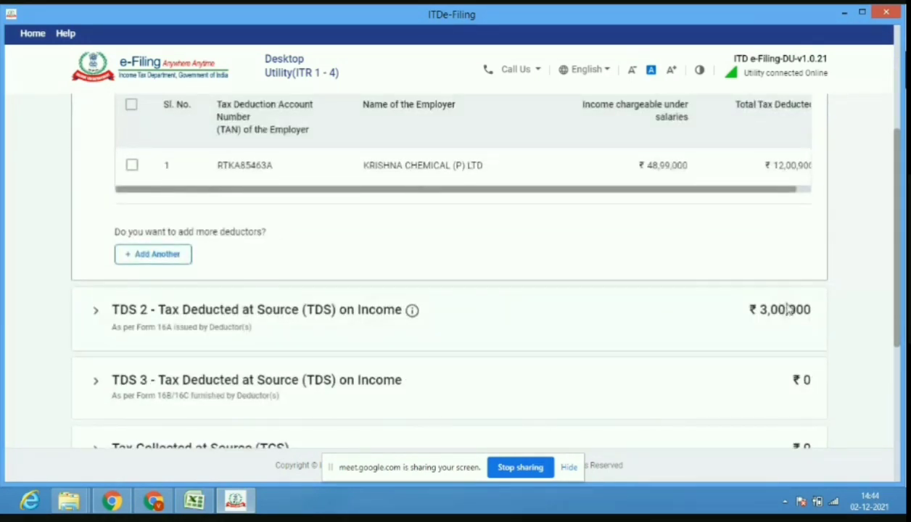
left_click_drag(899, 336, 880, 385)
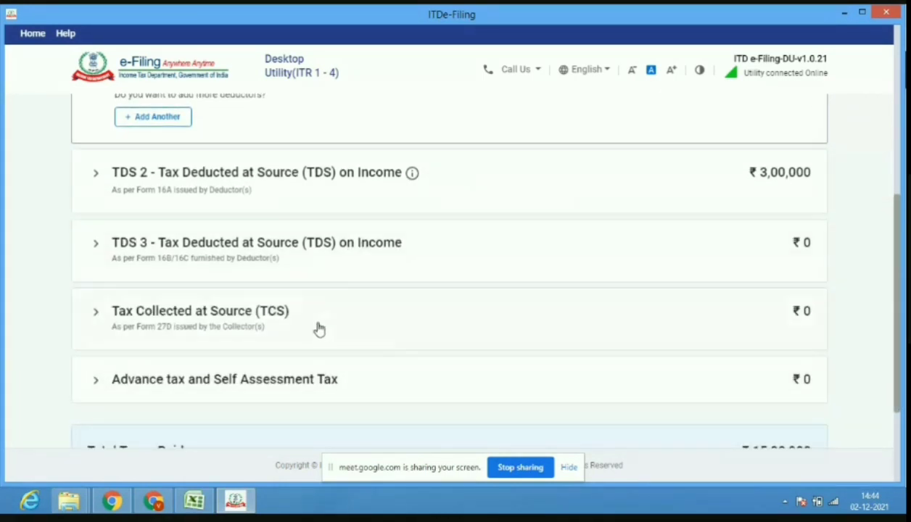
left_click(535, 392)
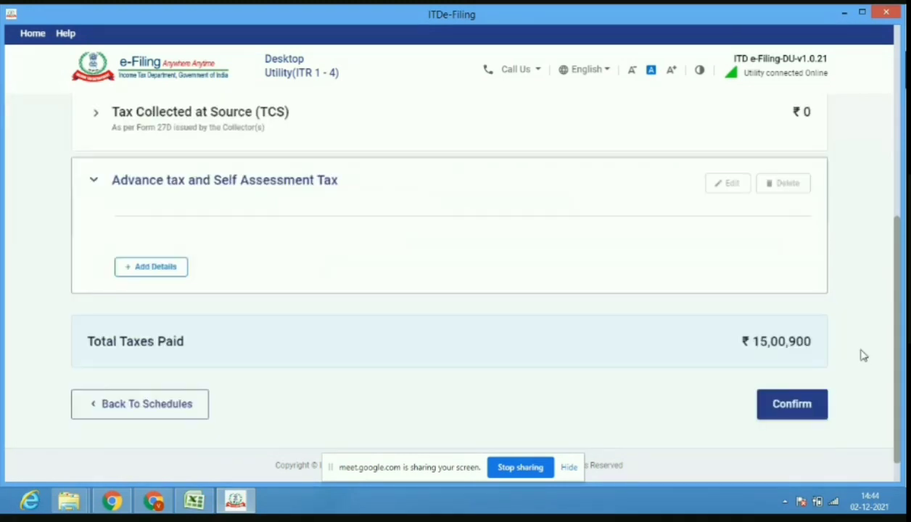
left_click(170, 274)
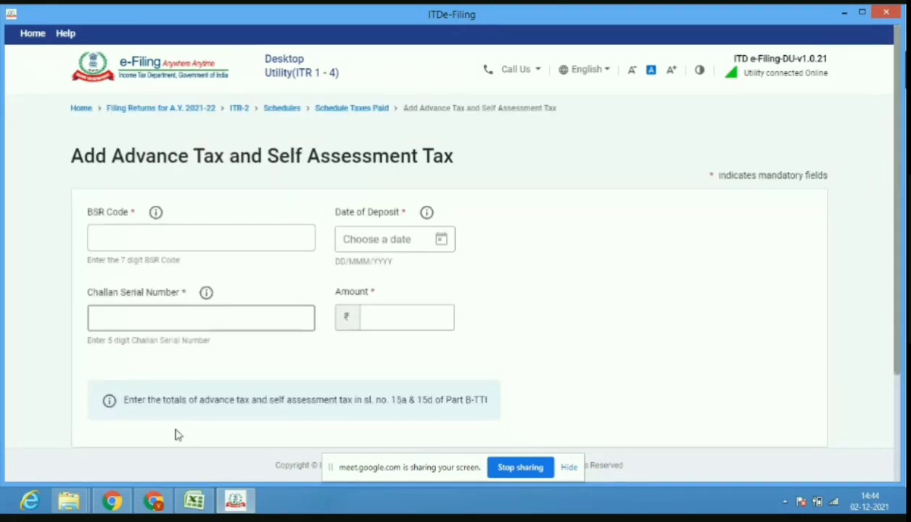
Enter BSR code 0005641 from the scanned challan PDF.
left_click(153, 501)
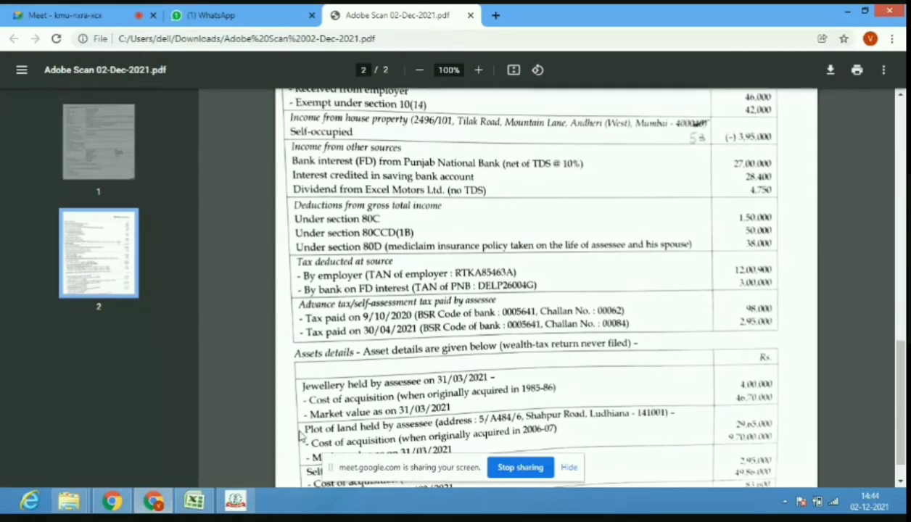
left_click(234, 502)
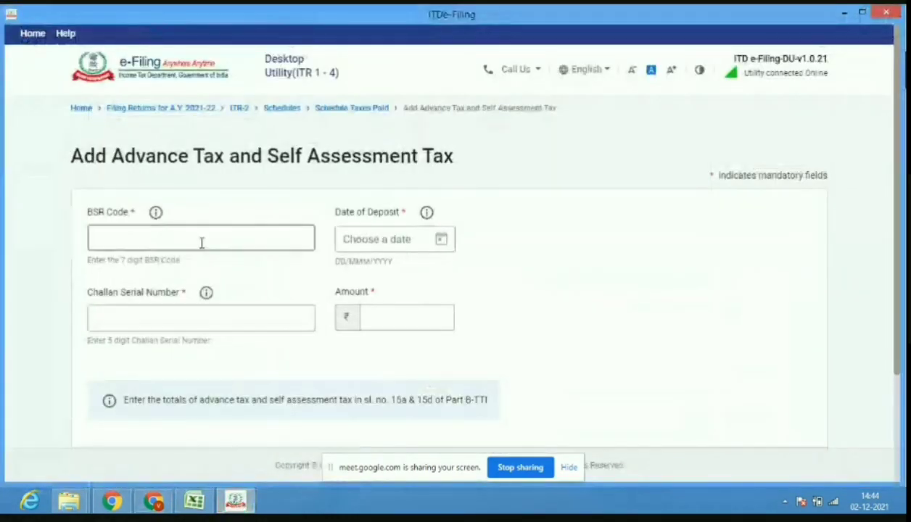
left_click(202, 242)
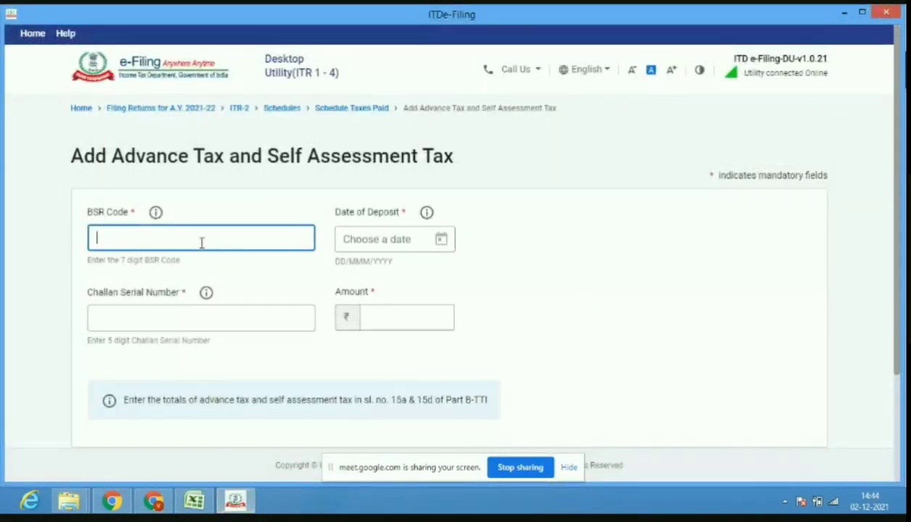
type("0005641")
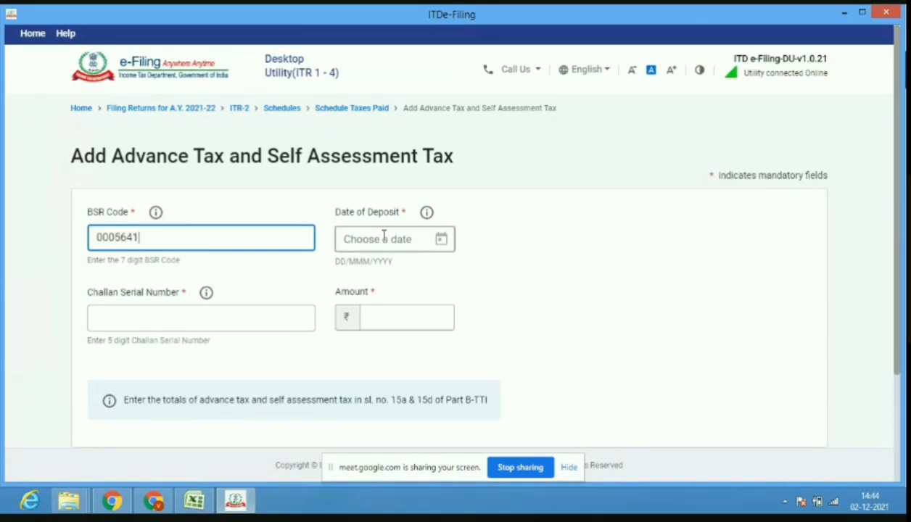
left_click(159, 502)
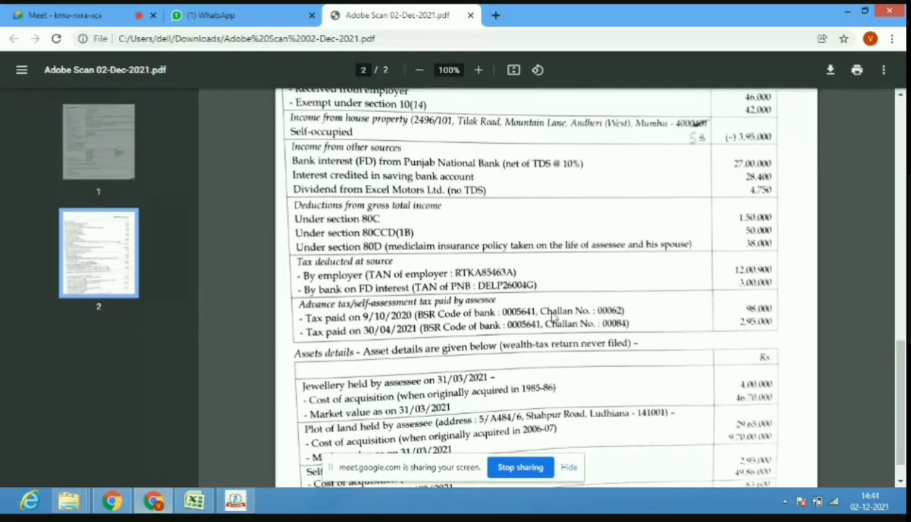
left_click(235, 501)
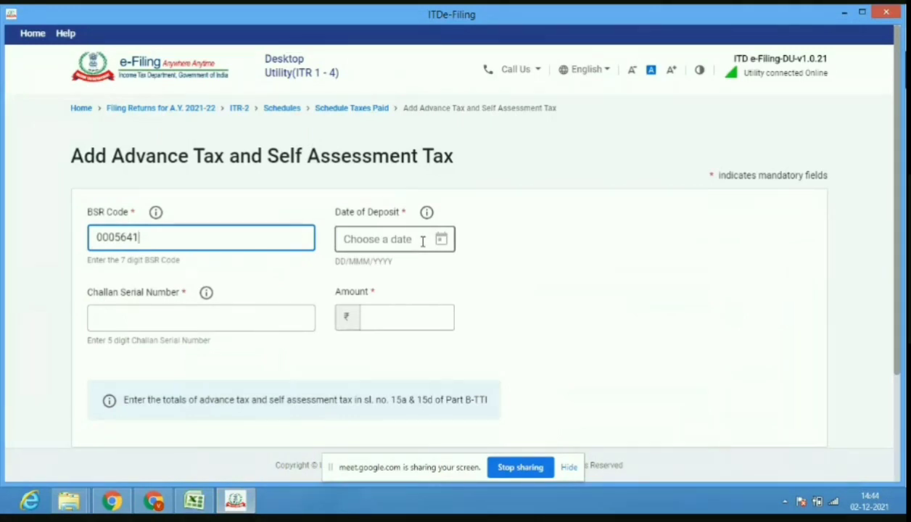
Set the date of deposit to 09-Oct-2020.
left_click(443, 242)
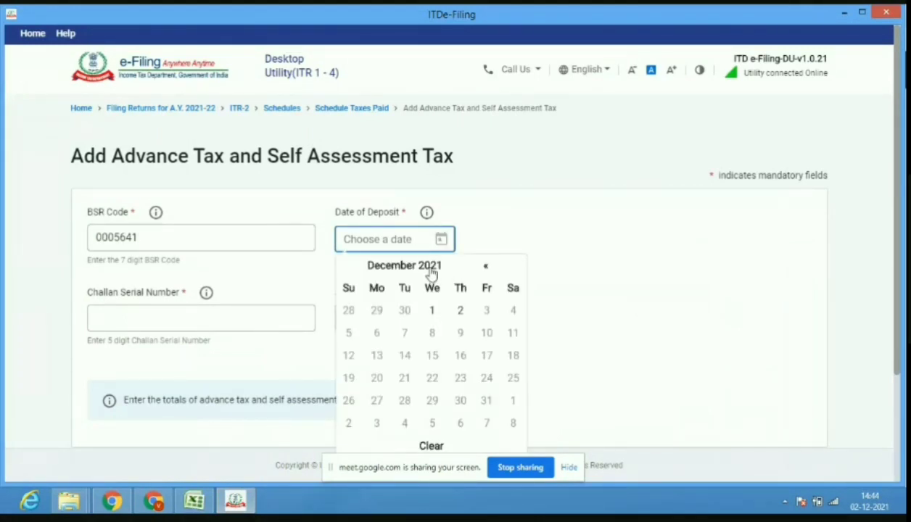
left_click(430, 267)
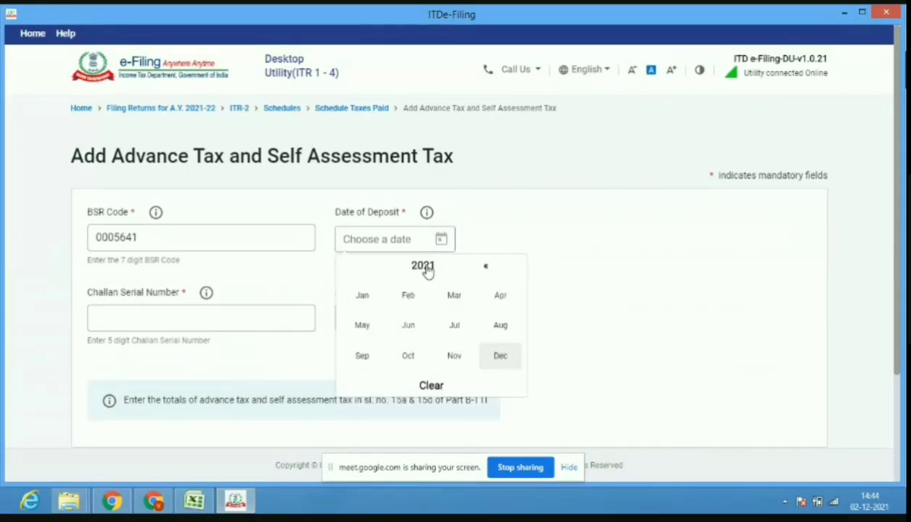
left_click(428, 270)
left_click(408, 298)
left_click(409, 359)
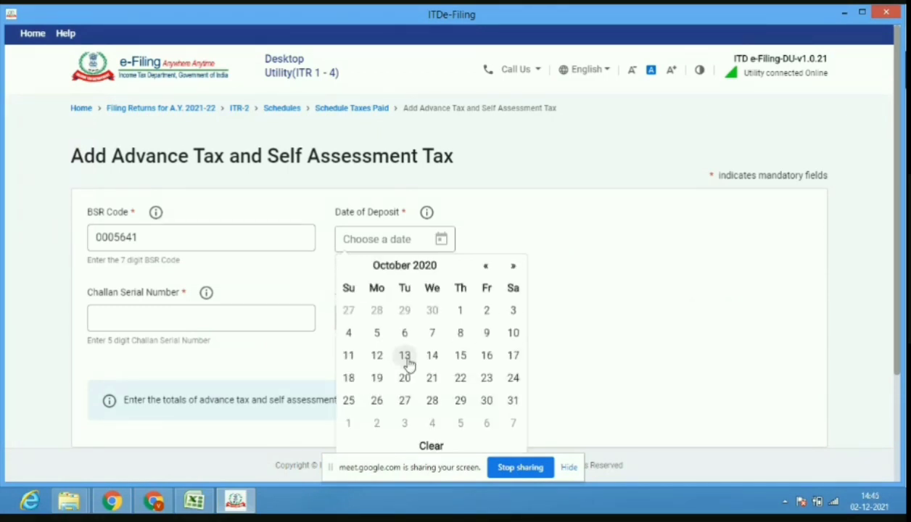
left_click(484, 335)
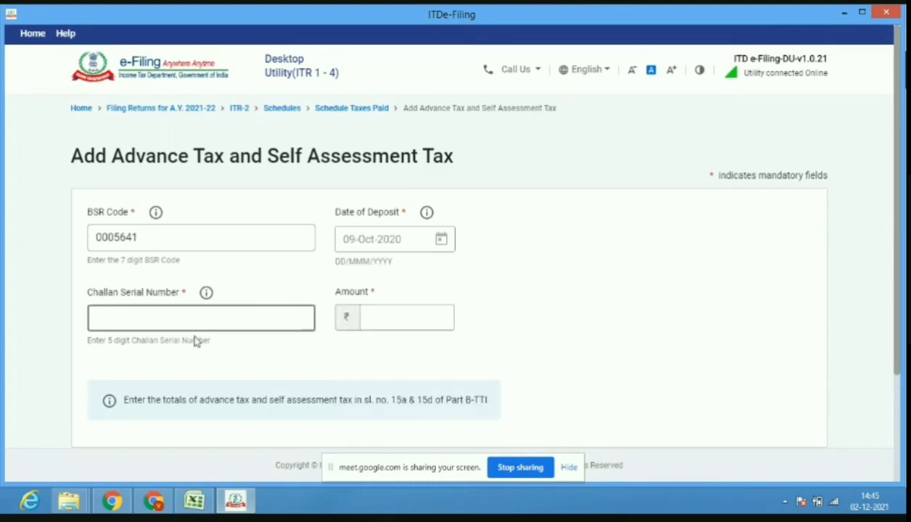
Enter challan serial number 00062, checked in the PDF.
left_click(153, 501)
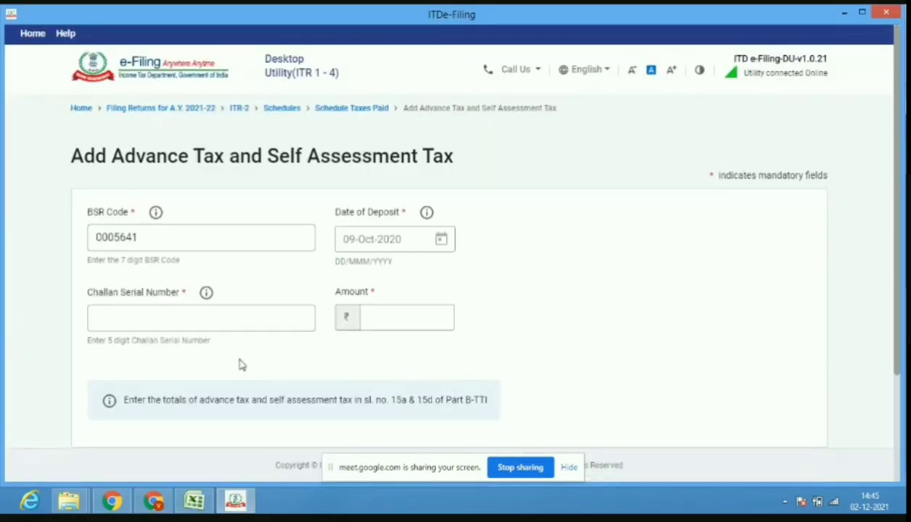
left_click(219, 317)
type("00062")
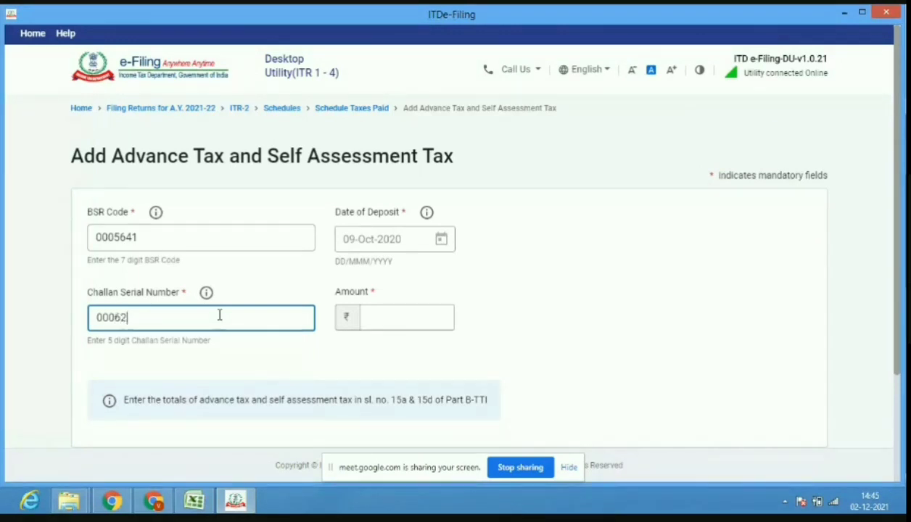
left_click(378, 320)
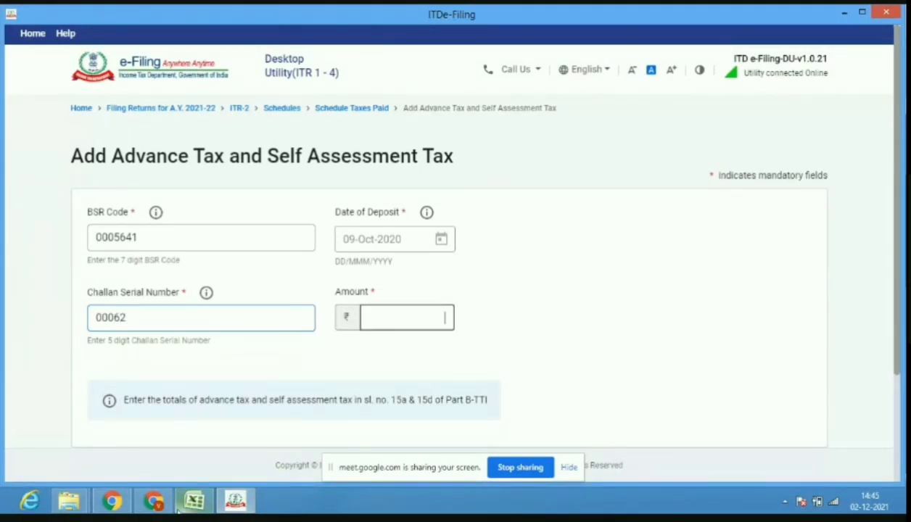
Enter the ₹98,000 amount, add the challan, and verify it under Advance tax.
left_click(153, 507)
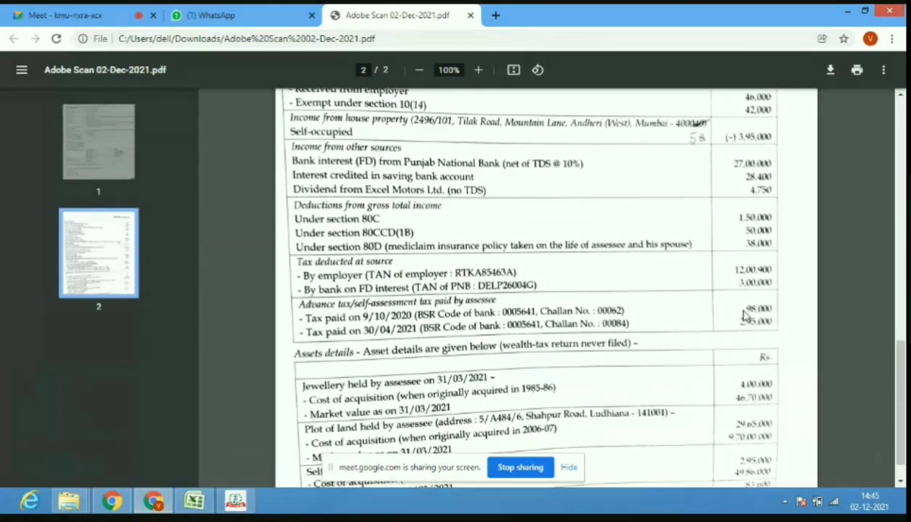
left_click(235, 502)
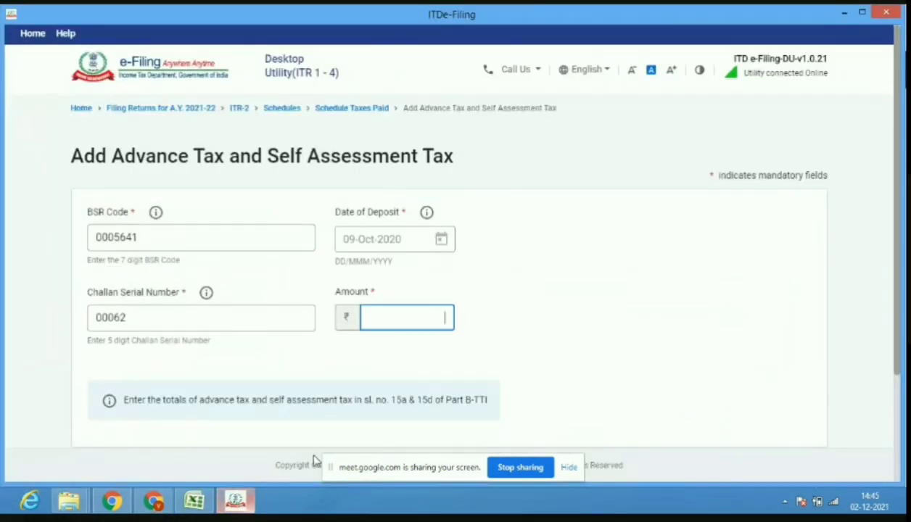
type("98000")
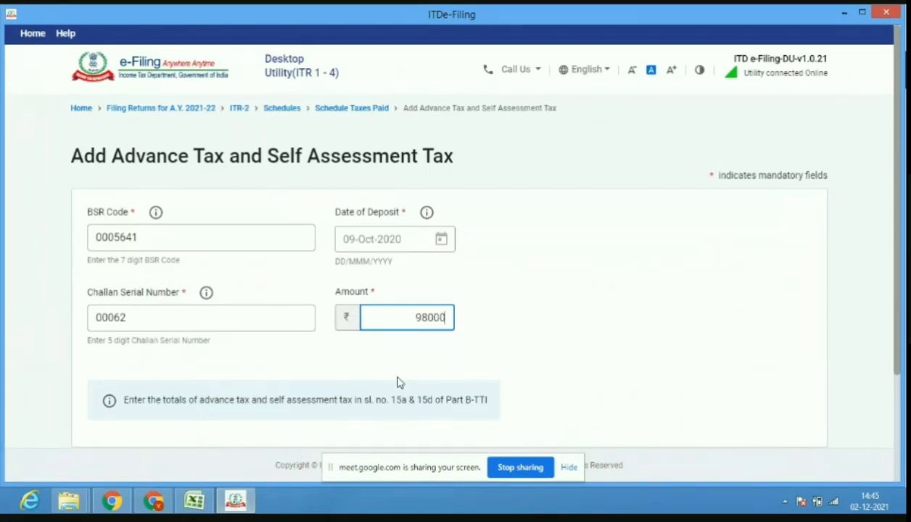
scroll(900, 336, "down", 2)
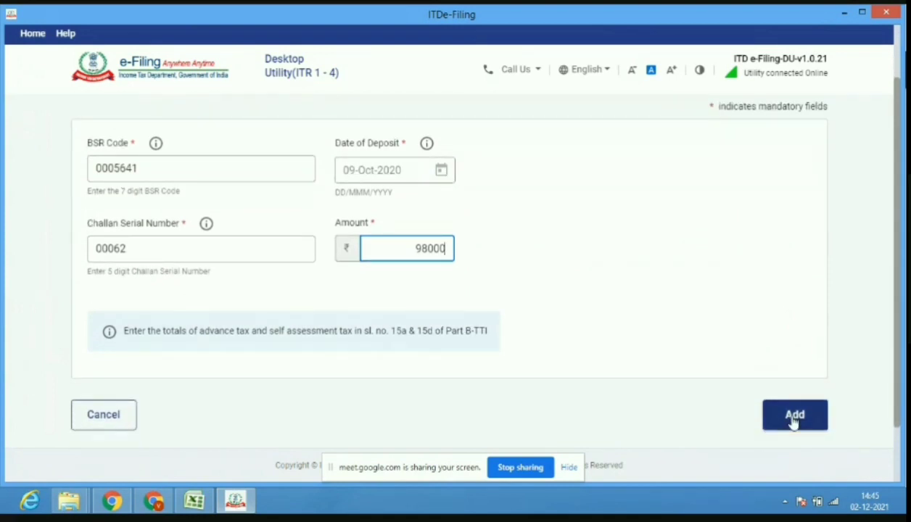
left_click(794, 419)
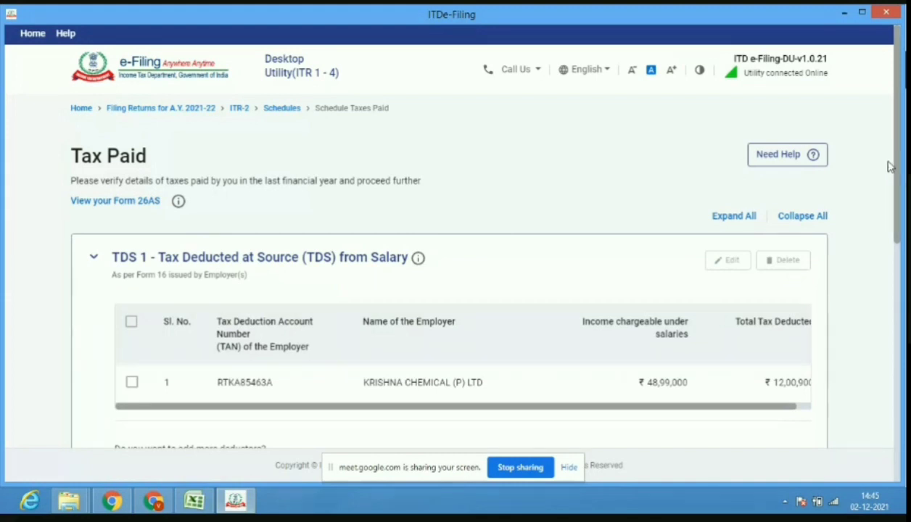
left_click_drag(899, 184, 898, 386)
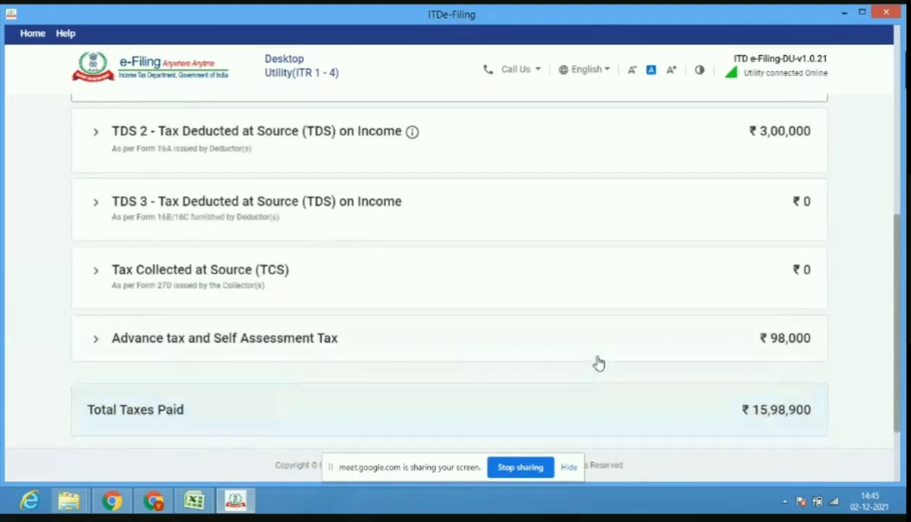
left_click(454, 351)
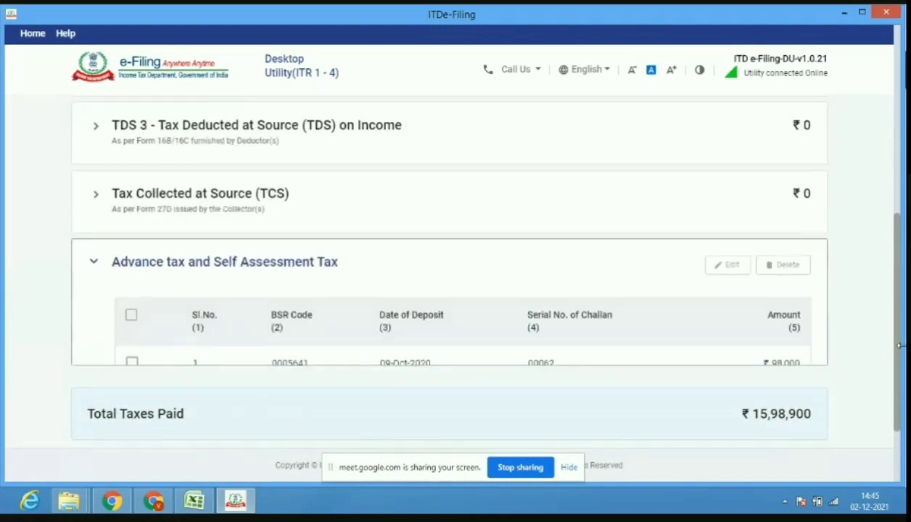
scroll(900, 354, "down", 3)
Begin a second tax challan, entering its BSR code and challan serial number 00084.
left_click(144, 344)
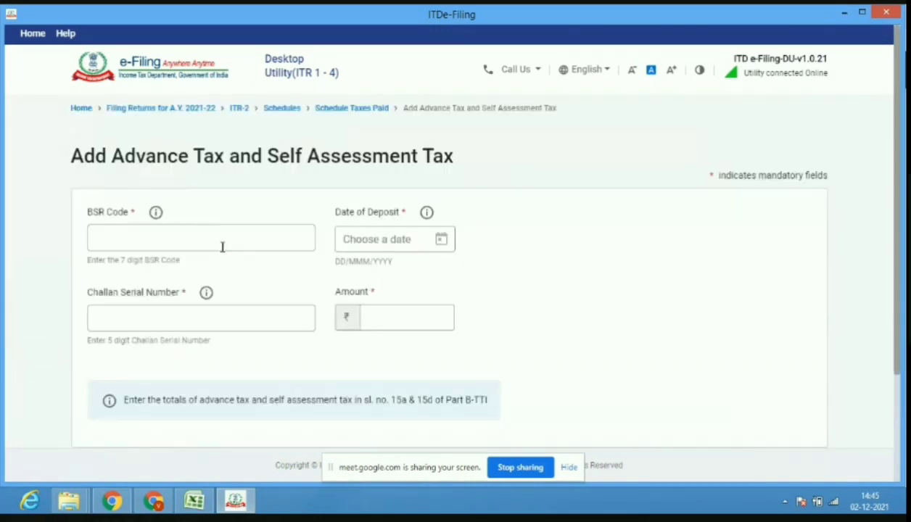
left_click(224, 243)
left_click(154, 501)
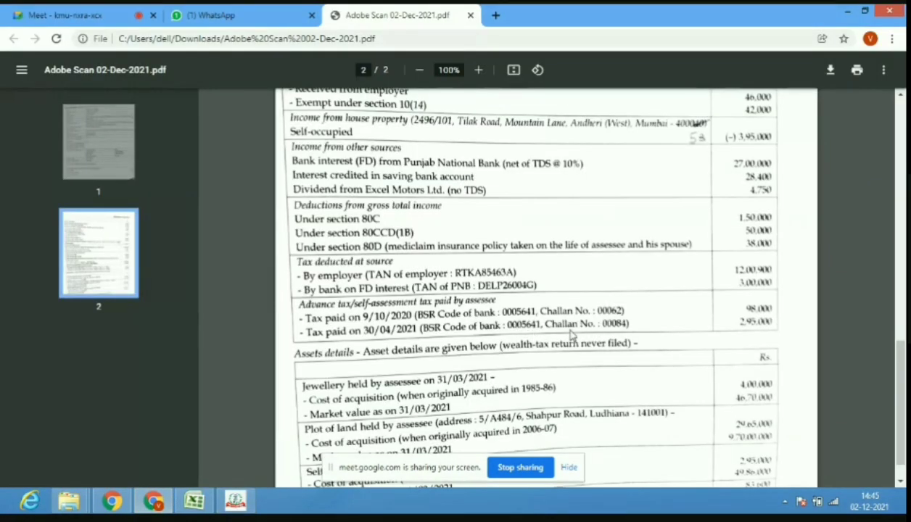
left_click(236, 499)
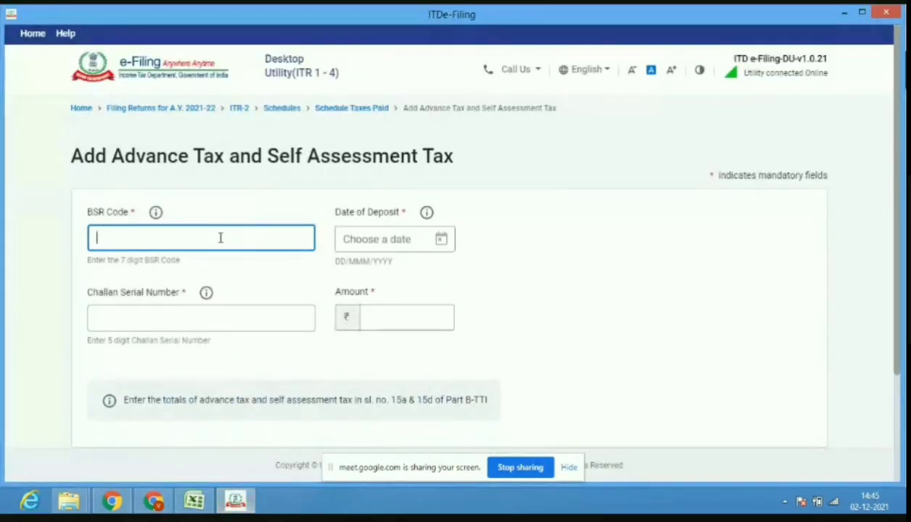
type("0005641")
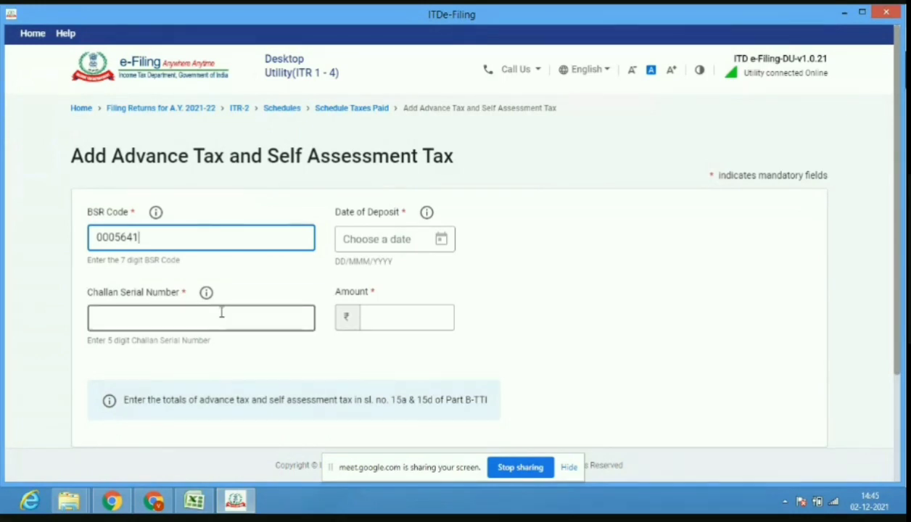
left_click(222, 312)
type("0008")
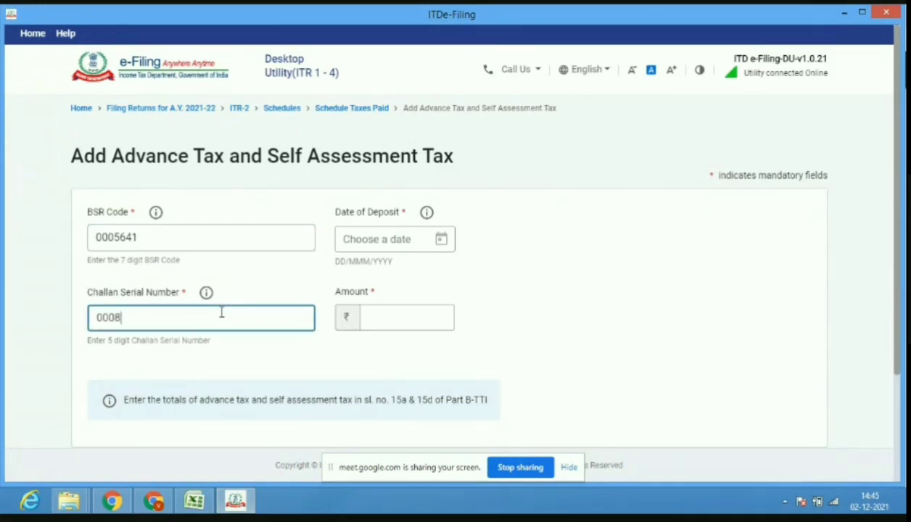
type("4")
left_click(149, 502)
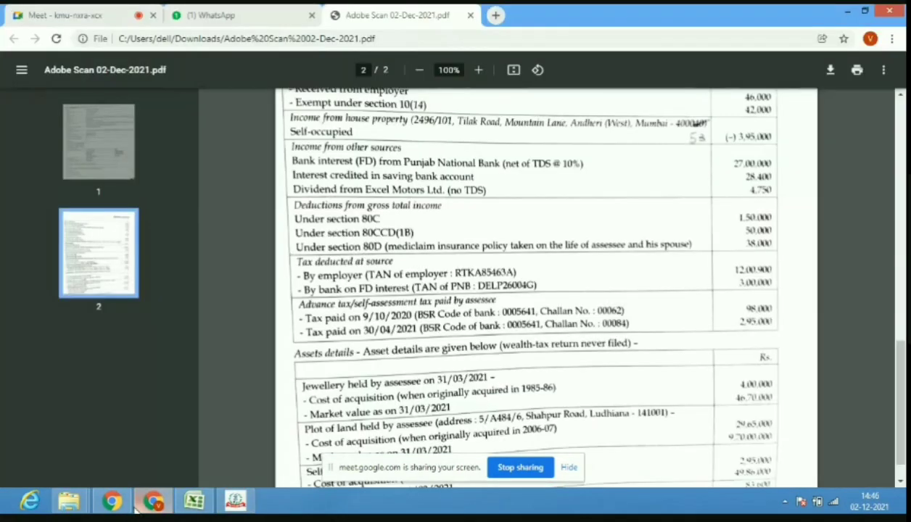
mouse_move(234, 502)
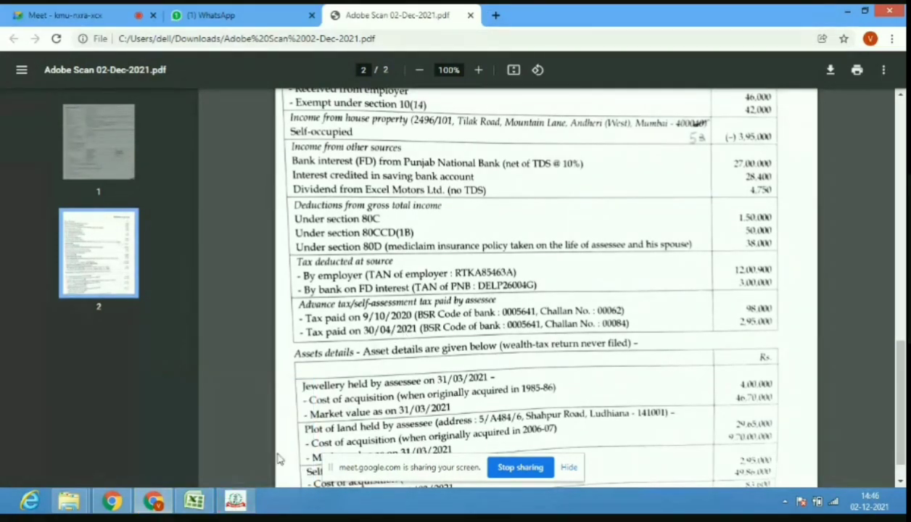
left_click(234, 501)
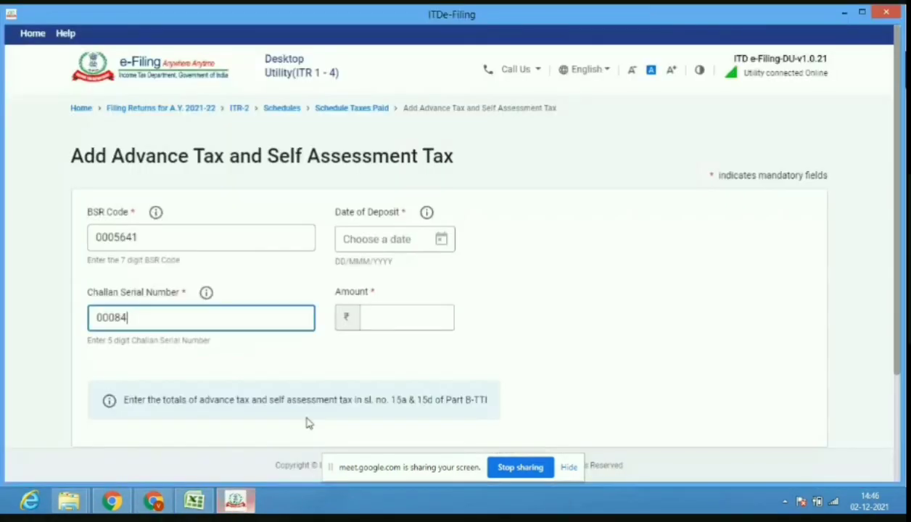
Set the deposit date to 30-Apr-2021 and amount 295000, then add the challan.
left_click(444, 241)
left_click(444, 241)
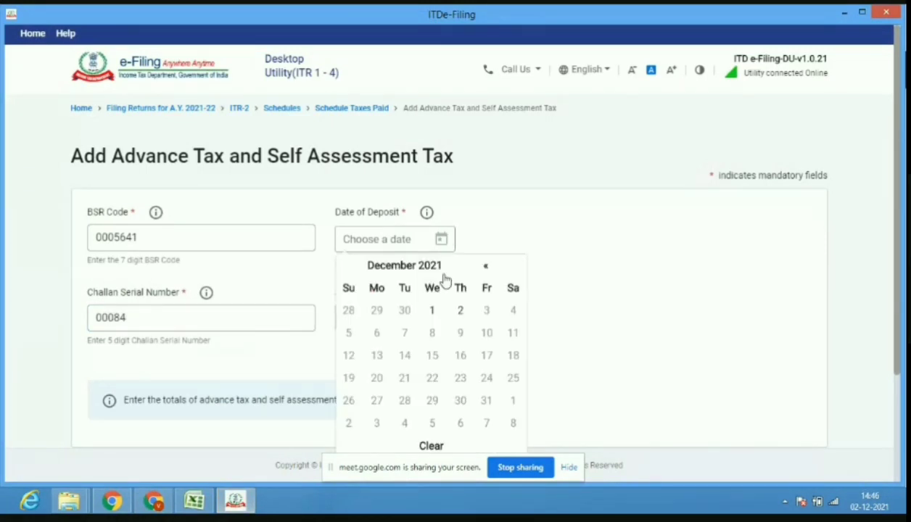
left_click(409, 270)
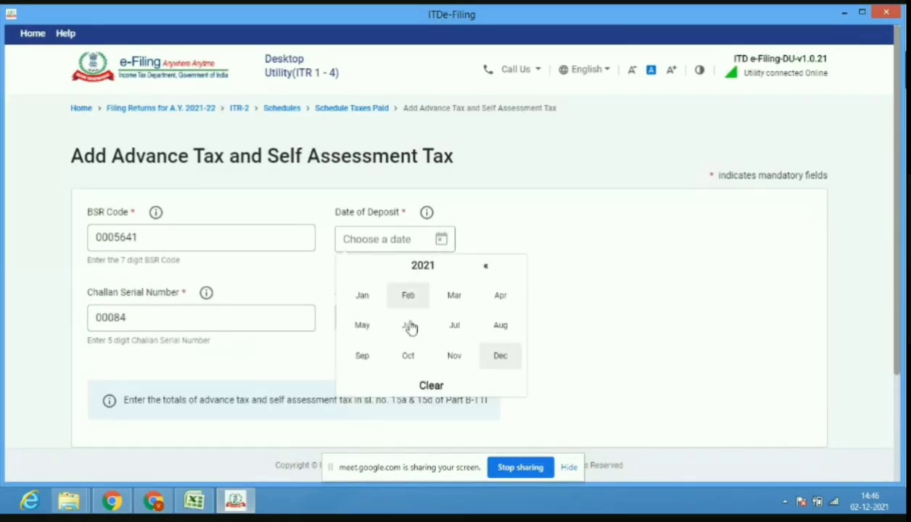
left_click(501, 297)
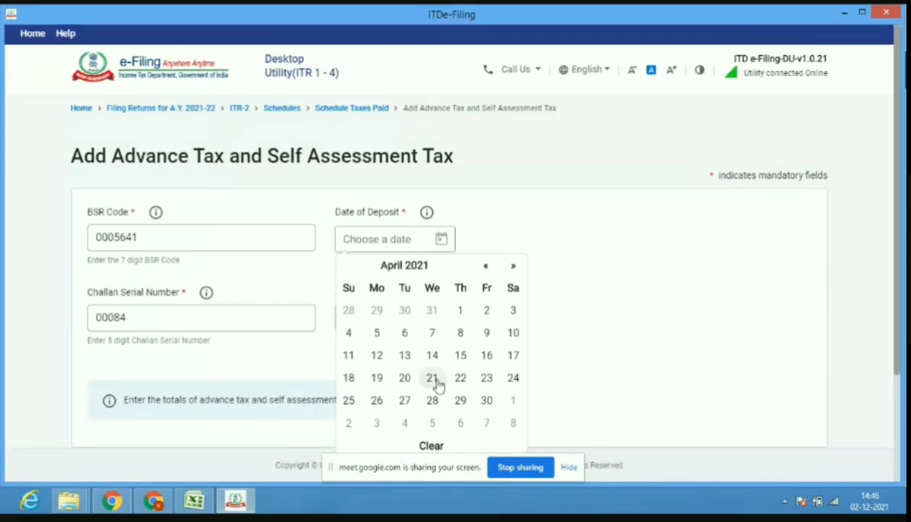
left_click(486, 403)
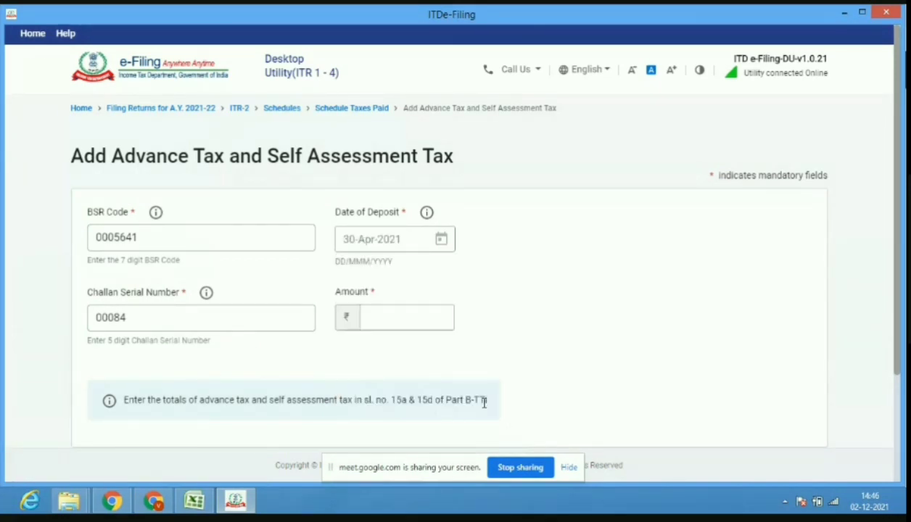
left_click(156, 504)
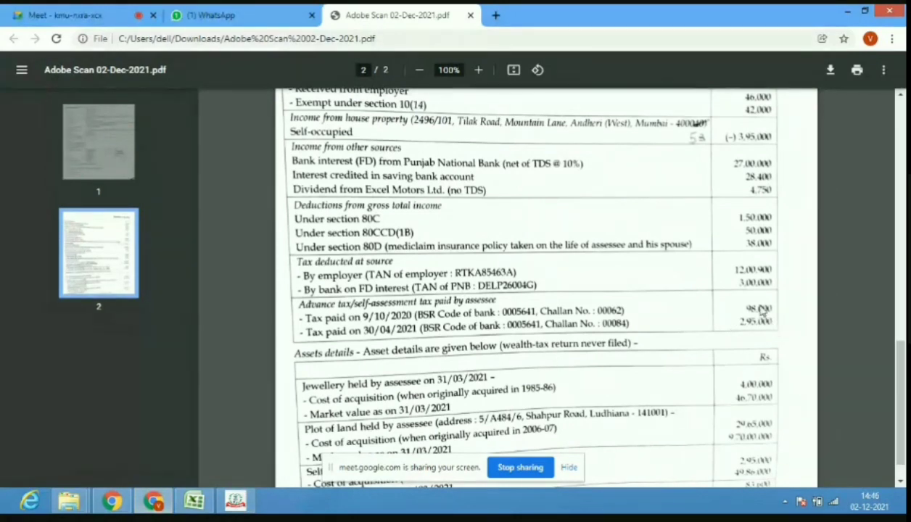
left_click(240, 502)
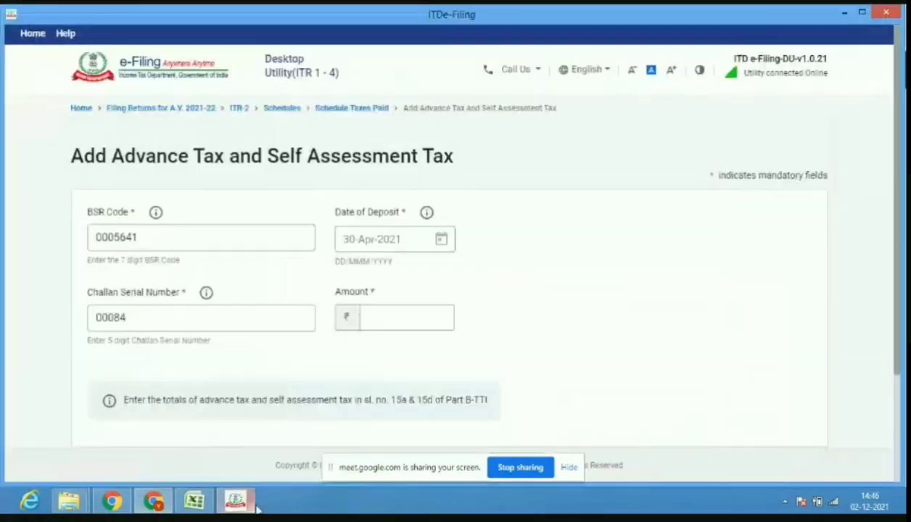
left_click(422, 323)
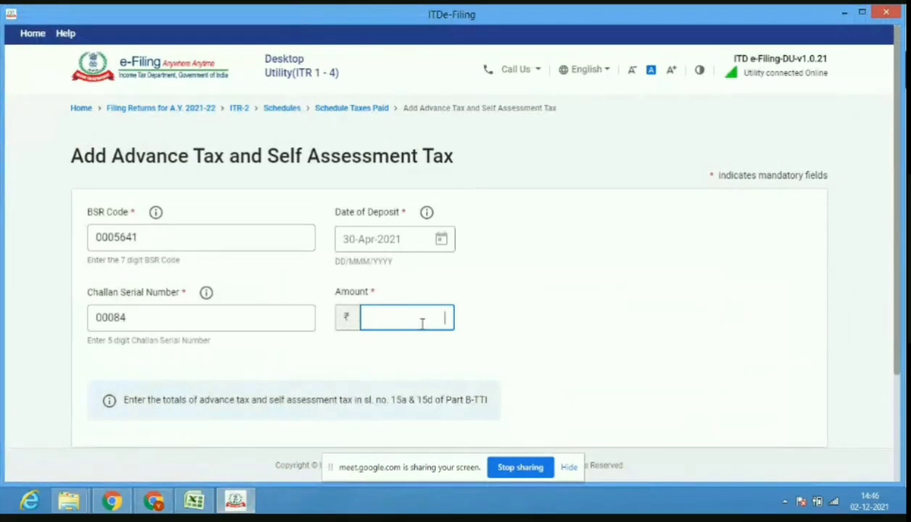
type("295000")
scroll(886, 349, "down", 2)
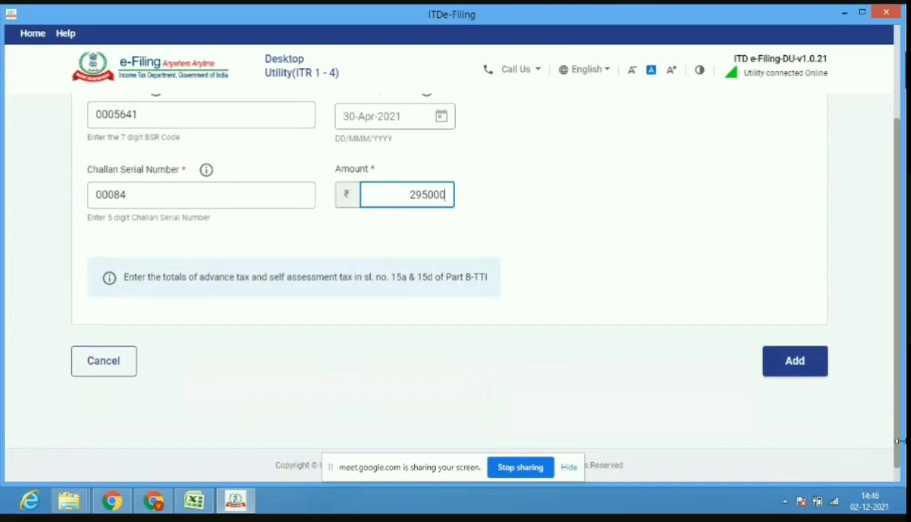
left_click(796, 362)
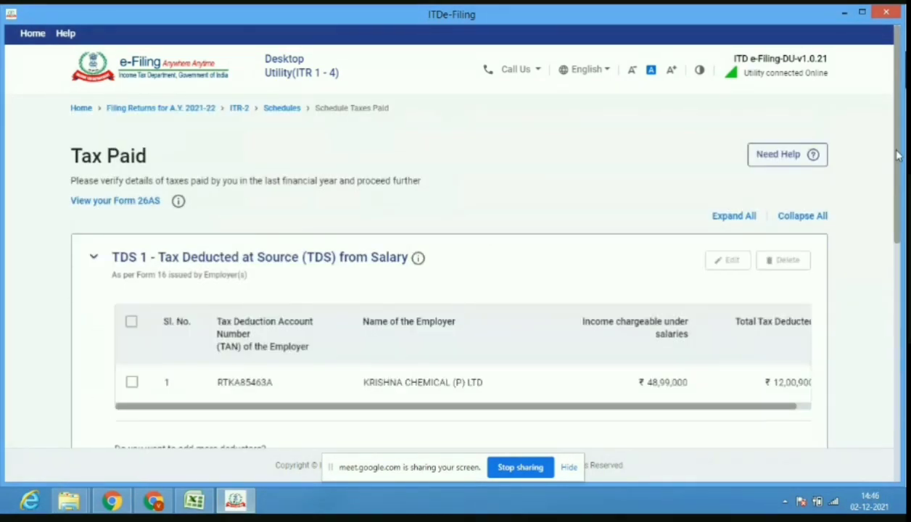
Review the Tax Paid page totalling ₹18,93,900 and confirm the schedule.
scroll(898, 181, "down", 4)
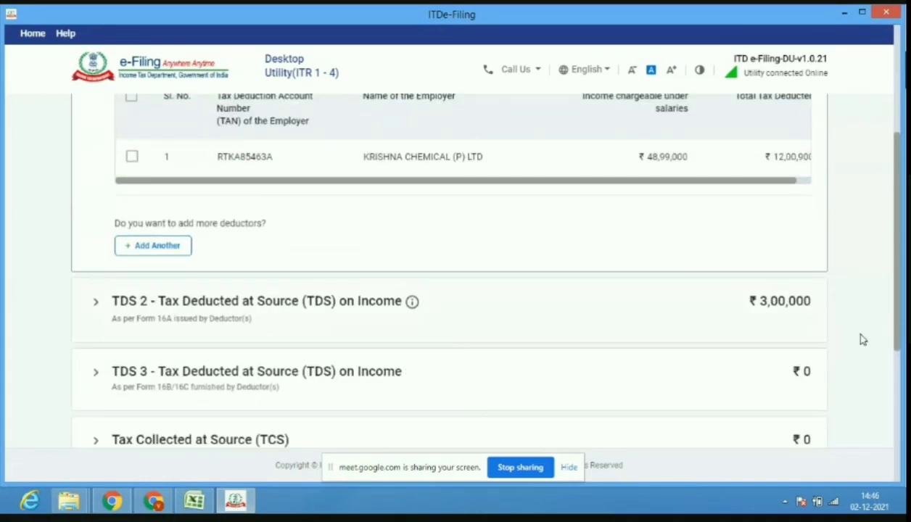
scroll(898, 343, "down", 3)
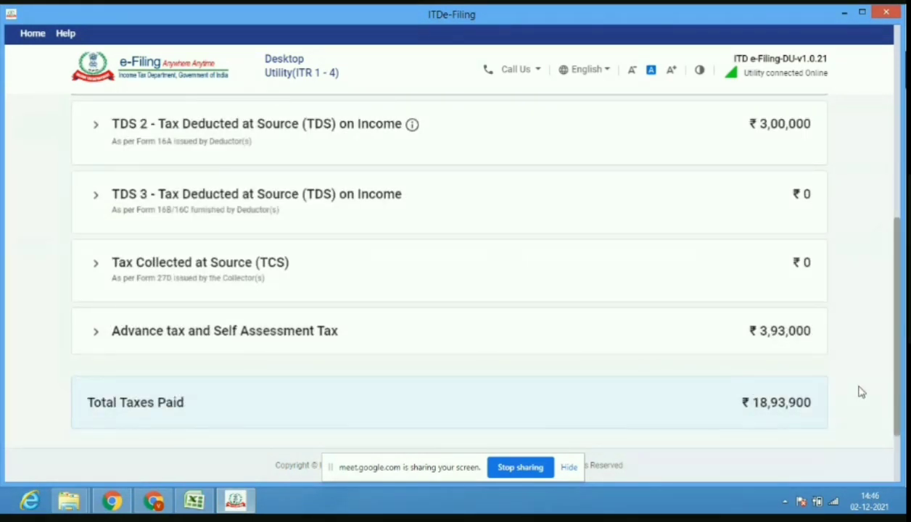
scroll(898, 394, "down", 2)
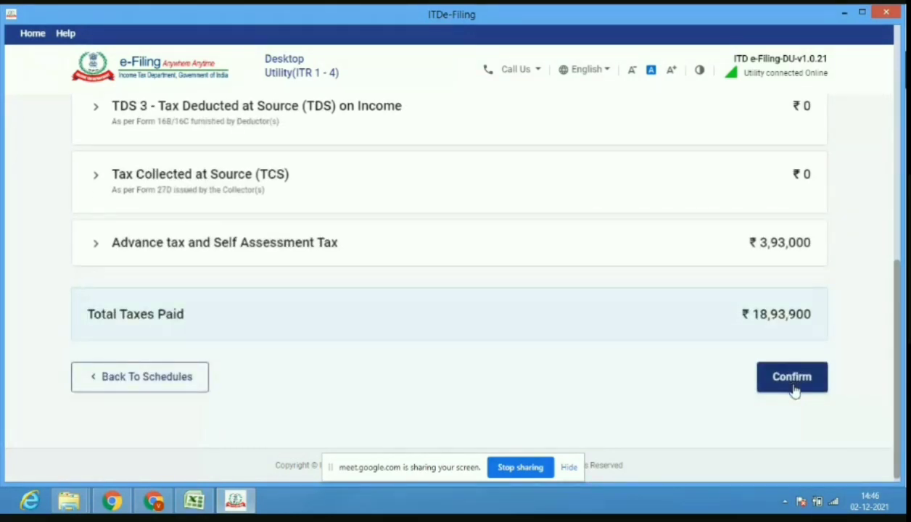
left_click(793, 378)
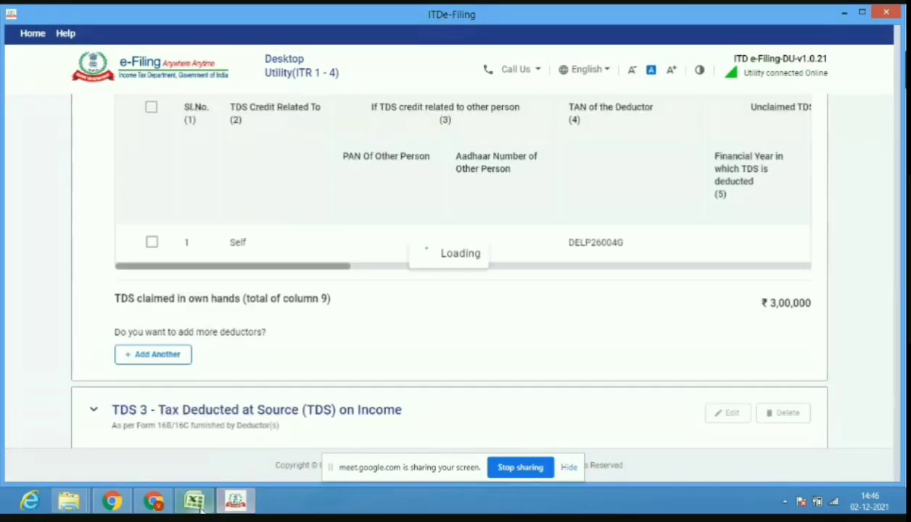
left_click(194, 502)
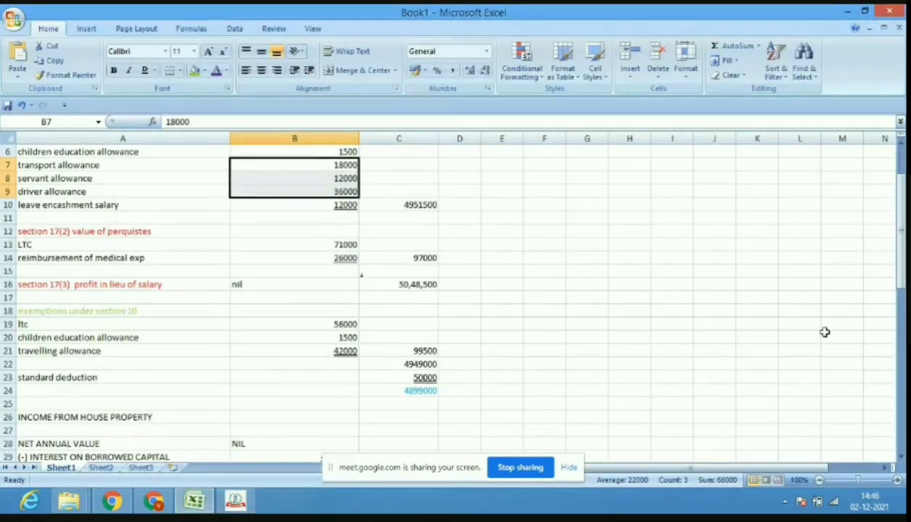
Scroll Sheet1 to rows 38–60 showing taxes paid 1893900 against total tax 2358522.
left_click_drag(899, 270, 902, 354)
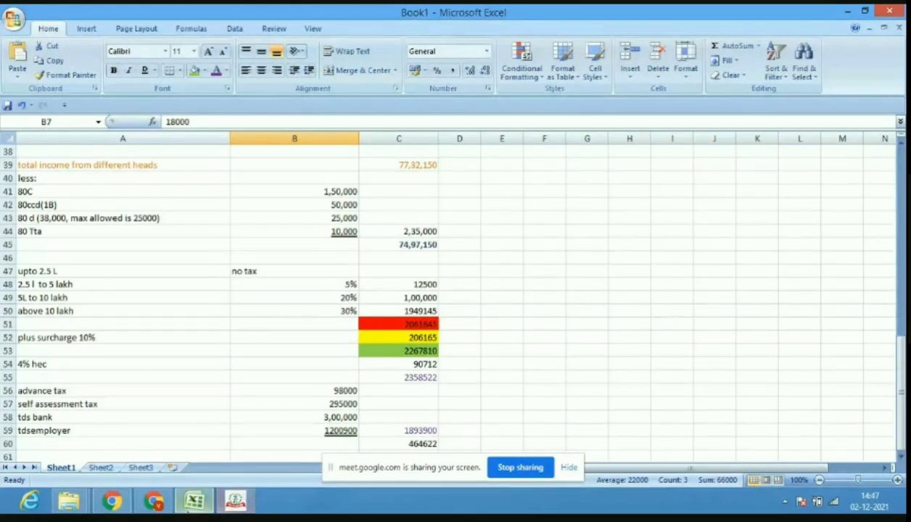
Return to the utility and open Part B - TTI from the Schedules Summary.
mouse_move(145, 507)
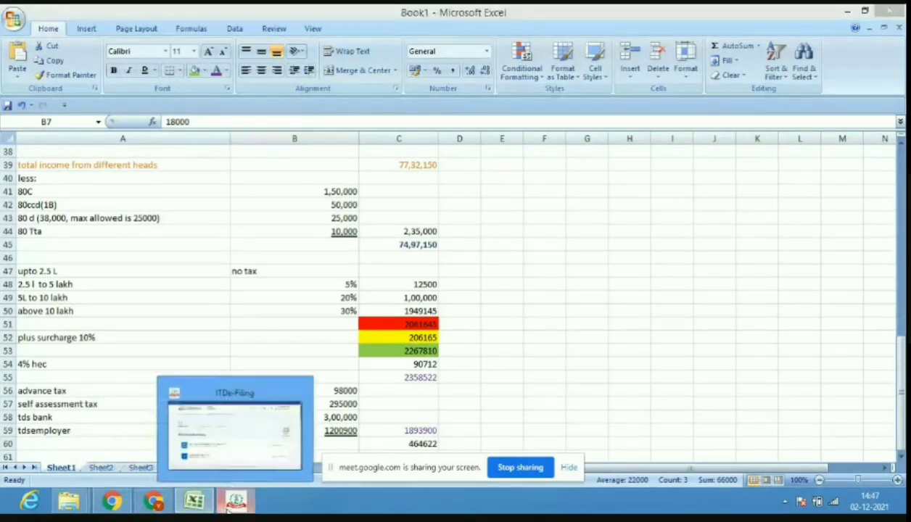
left_click(235, 501)
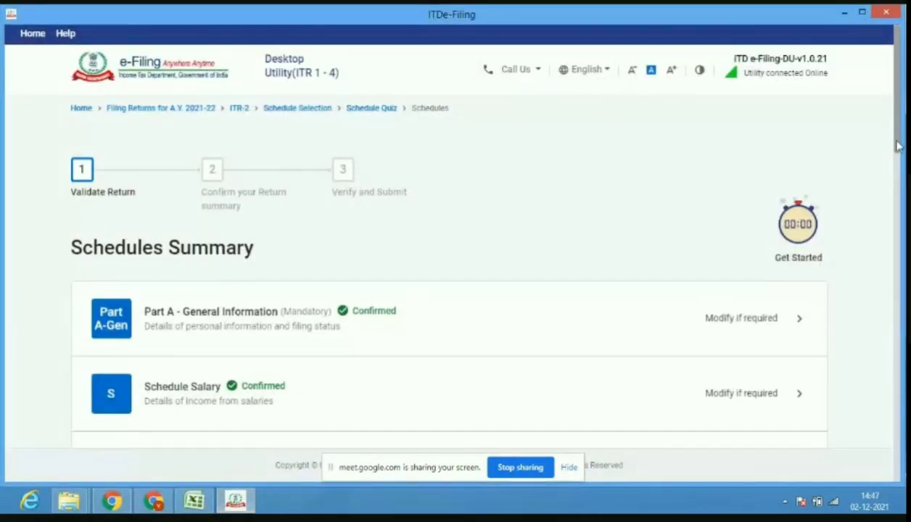
left_click_drag(898, 147, 899, 473)
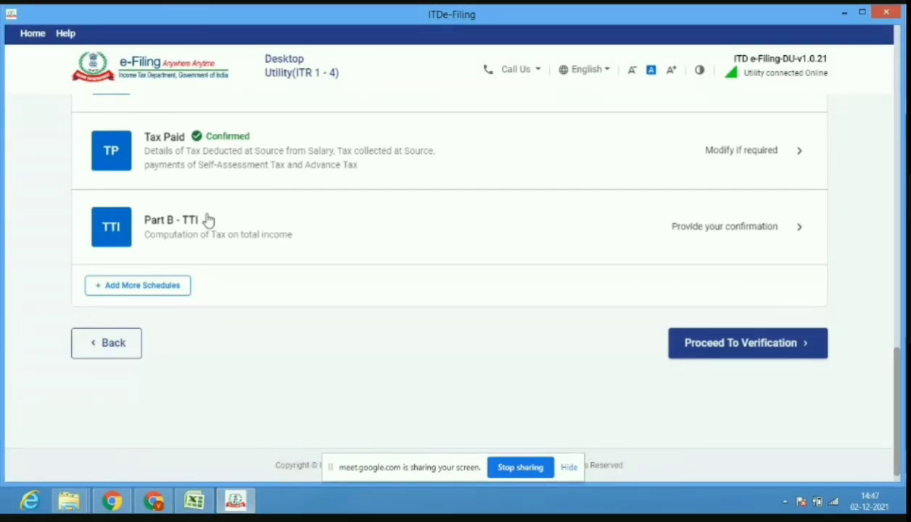
left_click(207, 220)
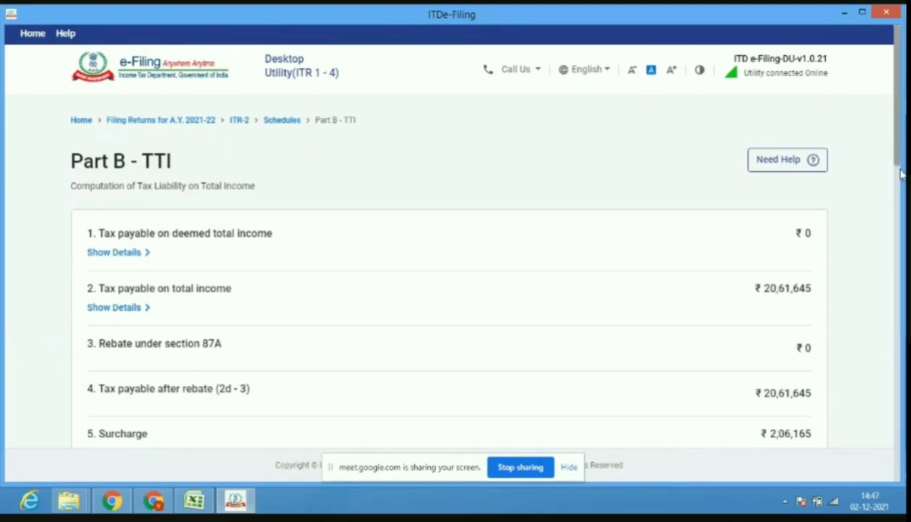
left_click_drag(902, 174, 904, 233)
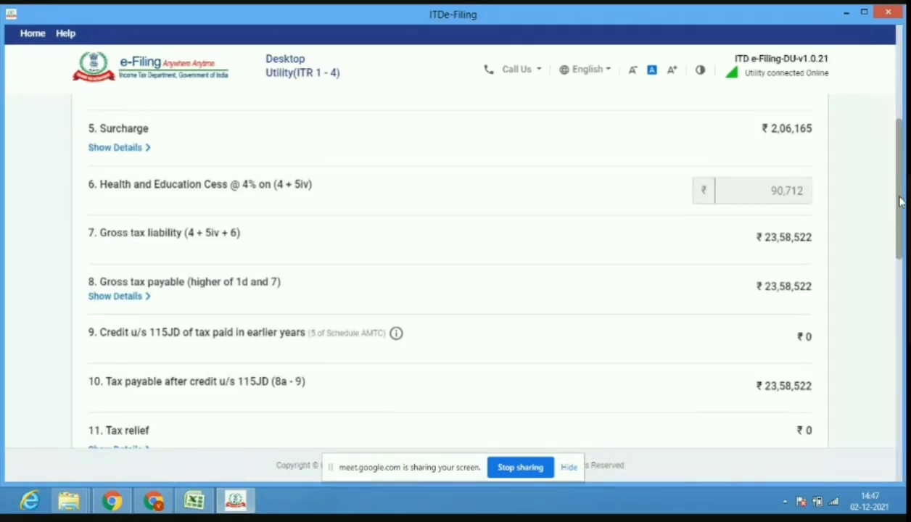
left_click_drag(900, 202, 904, 140)
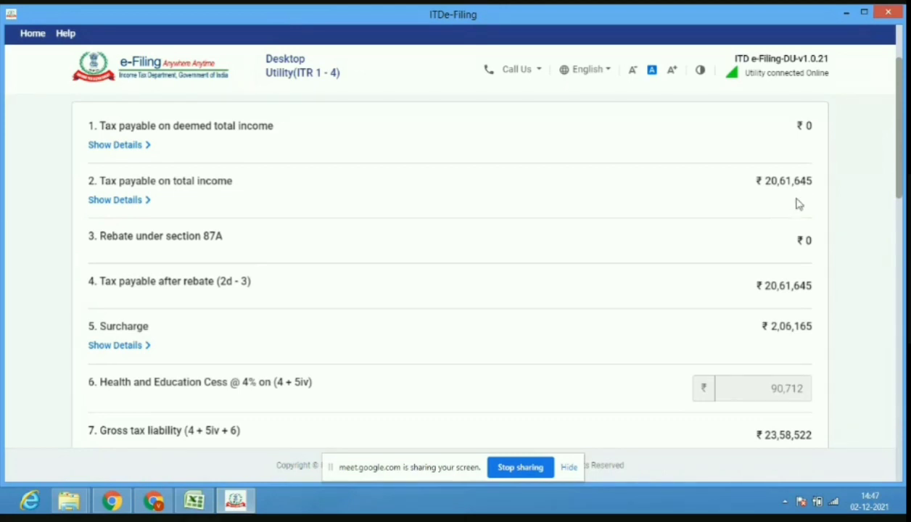
Cross-check Part B - TTI figures, like ₹23,58,522 net tax liability, against the workbook and source PDF.
left_click(193, 502)
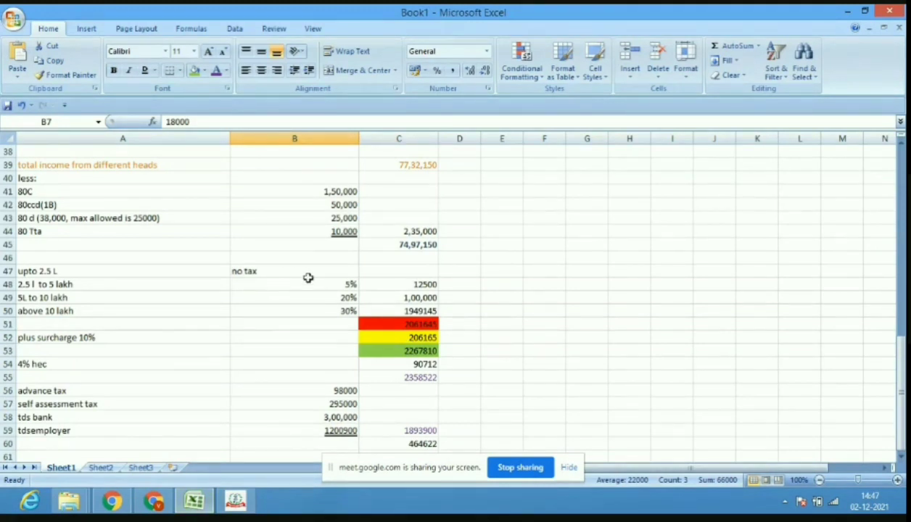
left_click(168, 507)
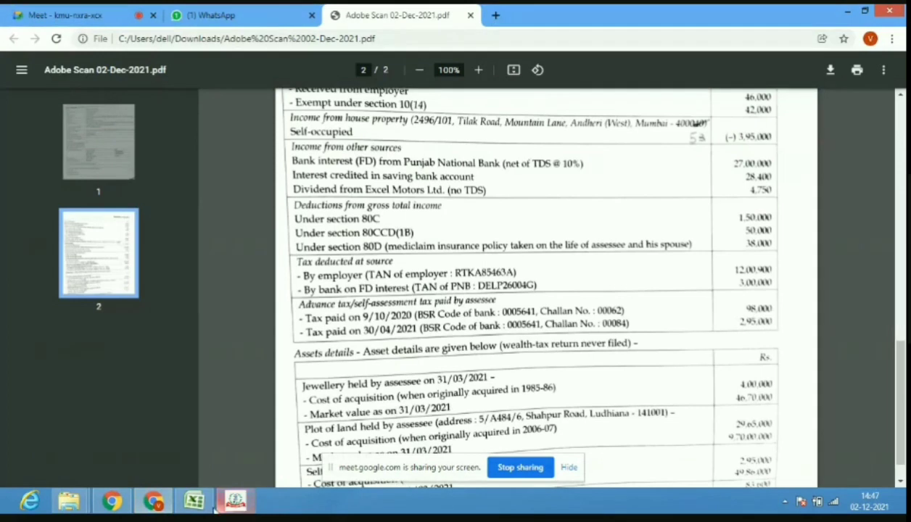
left_click(235, 502)
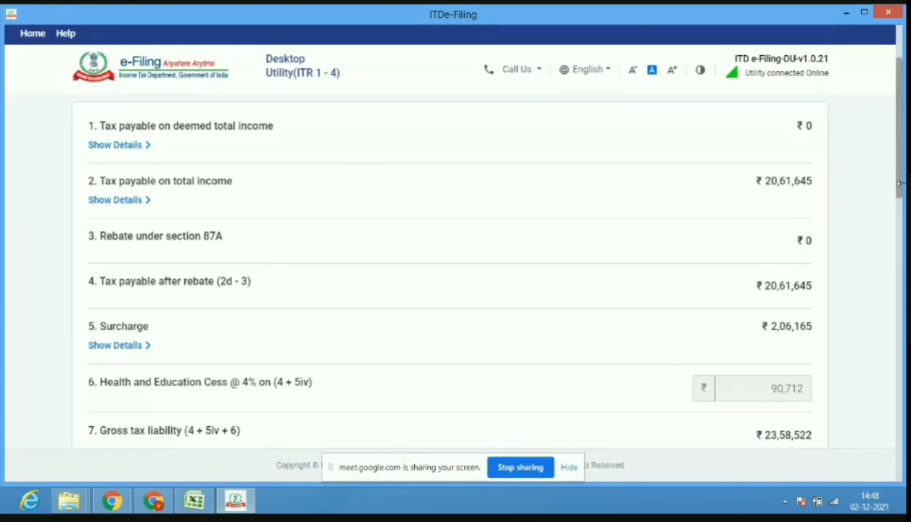
scroll(747, 238, "down", 1)
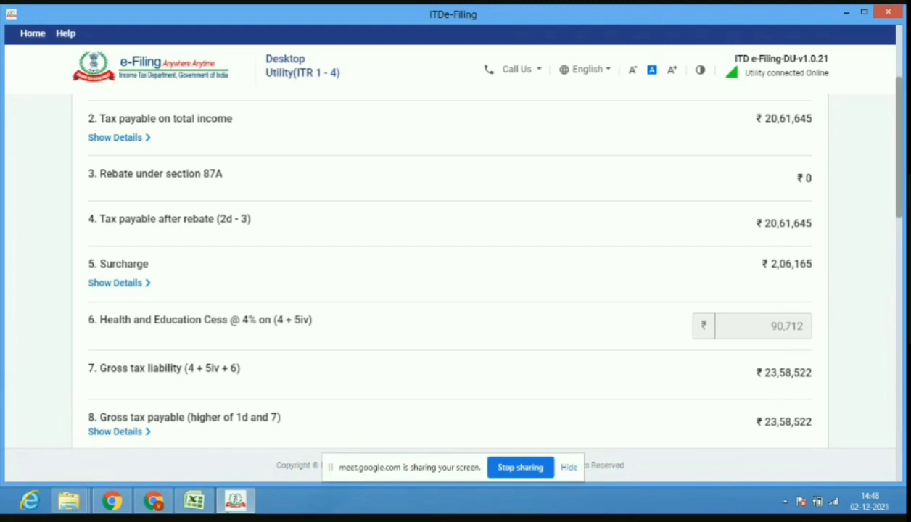
left_click(194, 501)
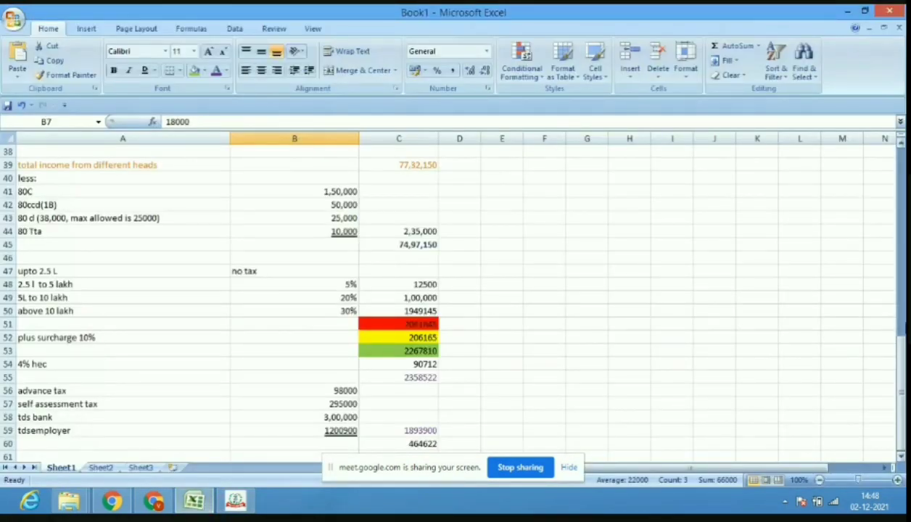
left_click_drag(904, 421, 904, 498)
left_click(150, 506)
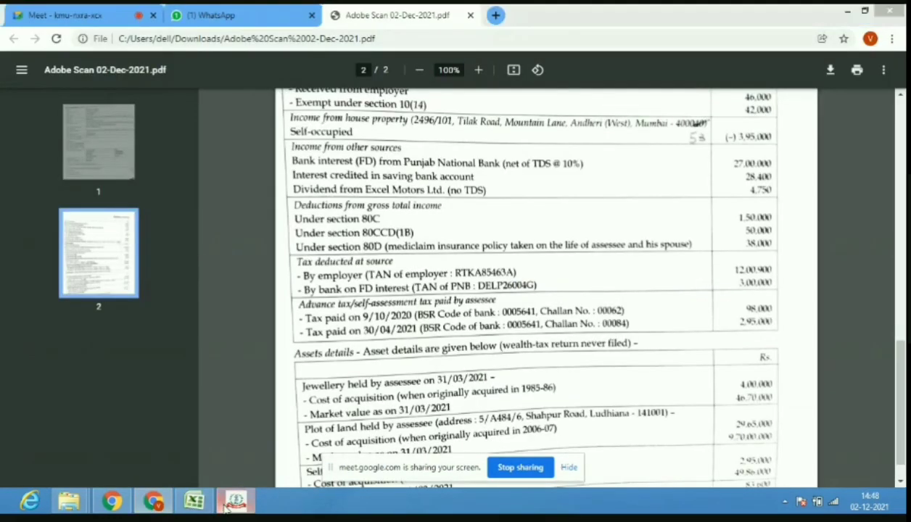
left_click(235, 502)
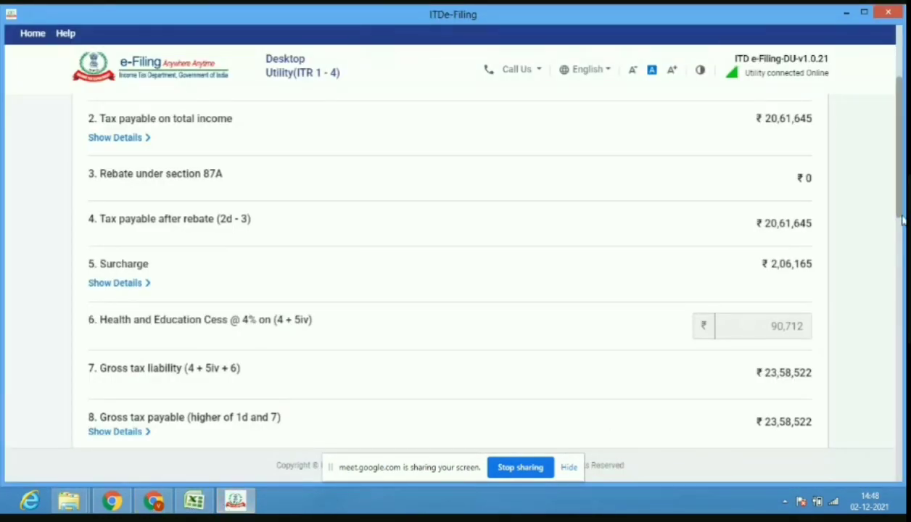
left_click_drag(902, 219, 901, 302)
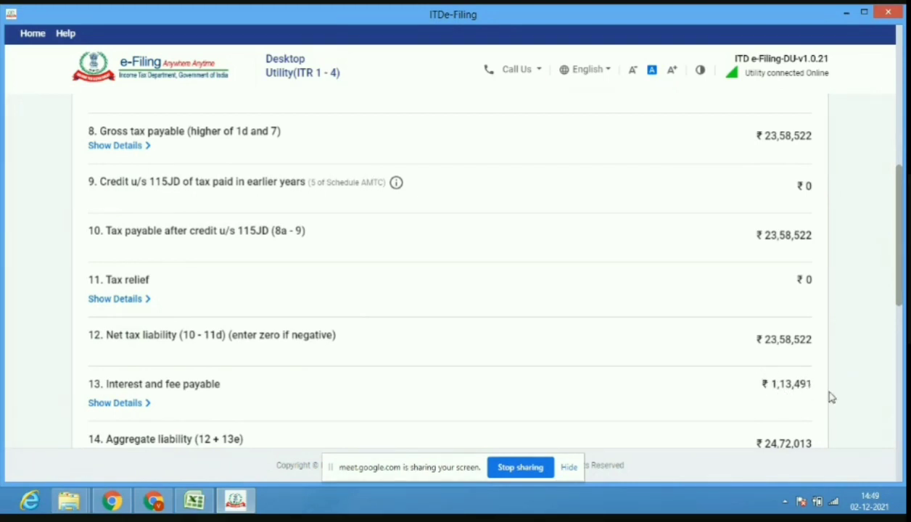
Expand item 13's interest and fee details and scroll to the ₹5,78,110 amount payable.
left_click(107, 406)
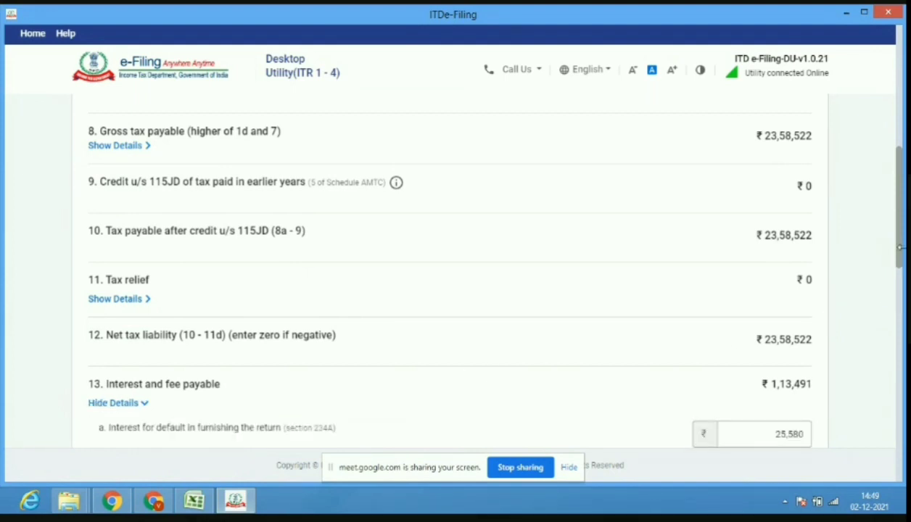
left_click_drag(900, 255, 899, 319)
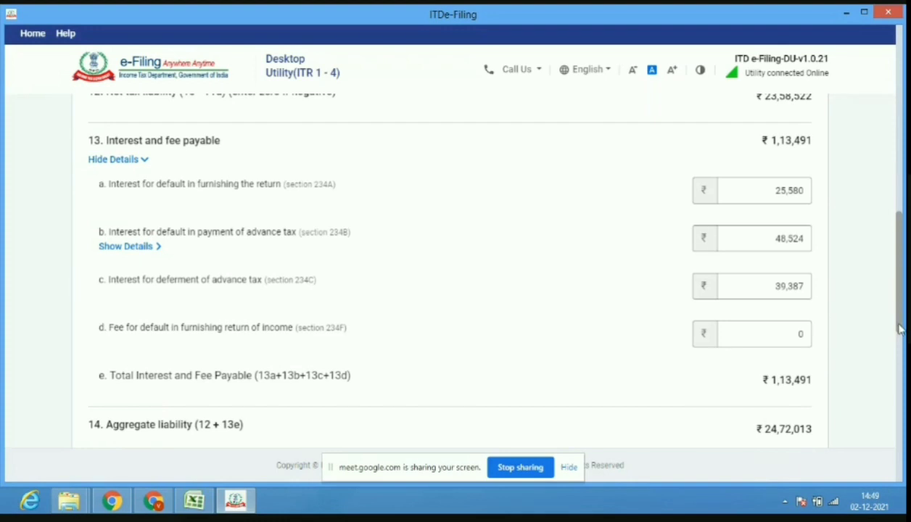
left_click_drag(899, 328, 893, 382)
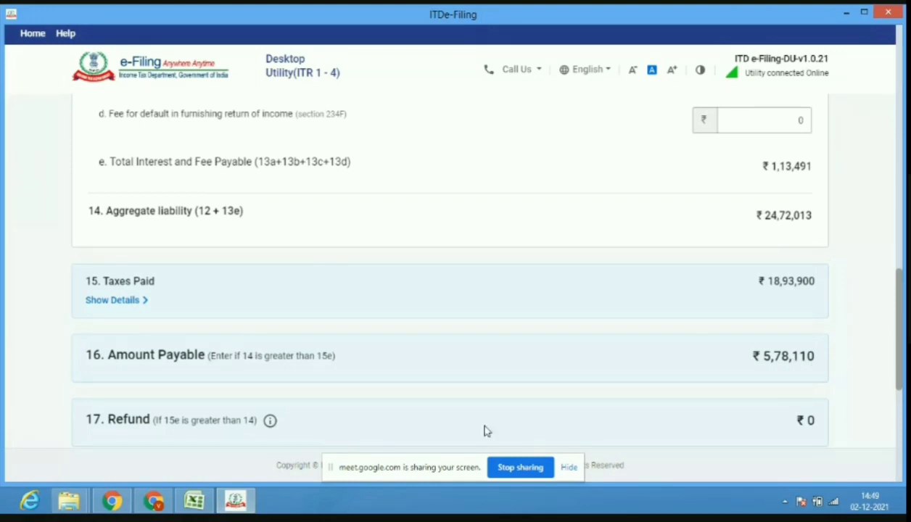
left_click(195, 500)
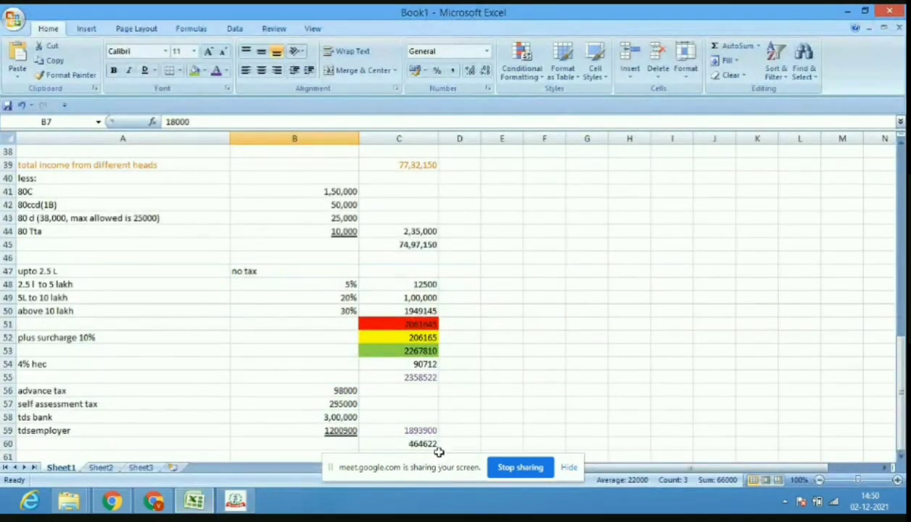
left_click(203, 509)
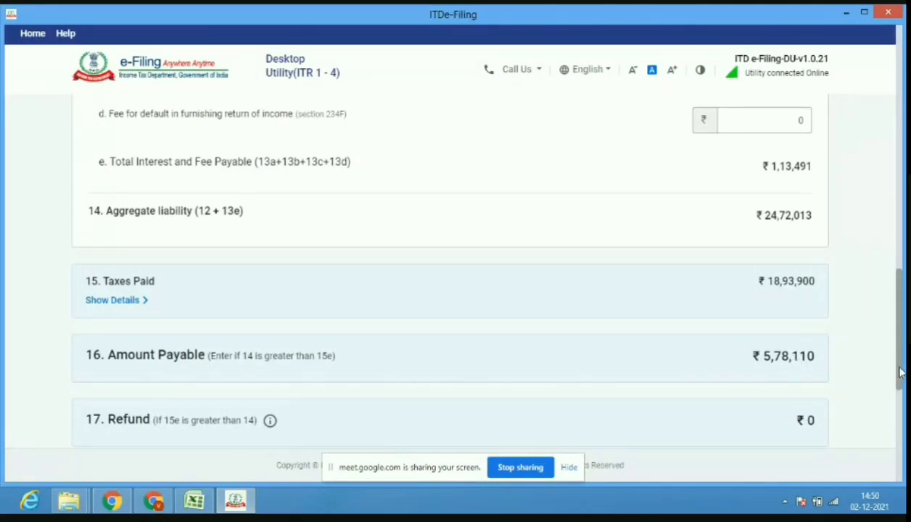
left_click_drag(900, 372, 898, 468)
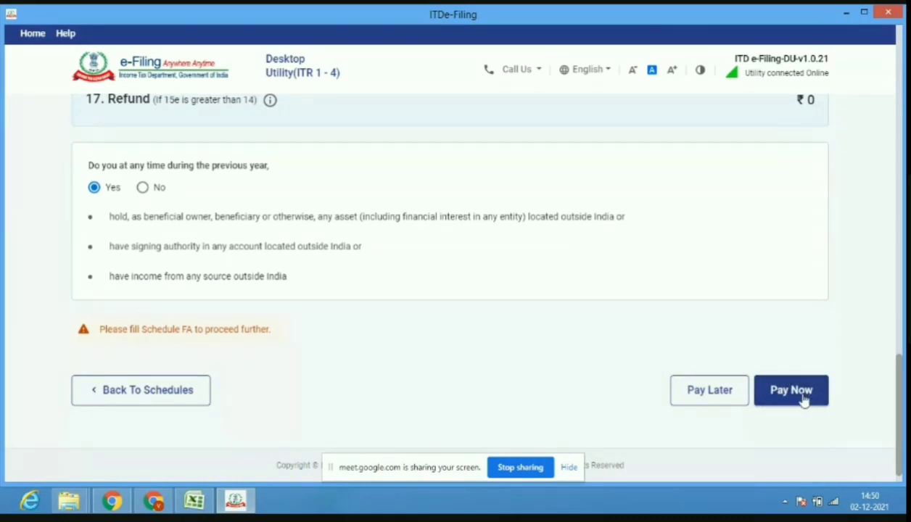
Choose Pay Later for the ₹5,78,110 due and go to Preview Return.
left_click(721, 399)
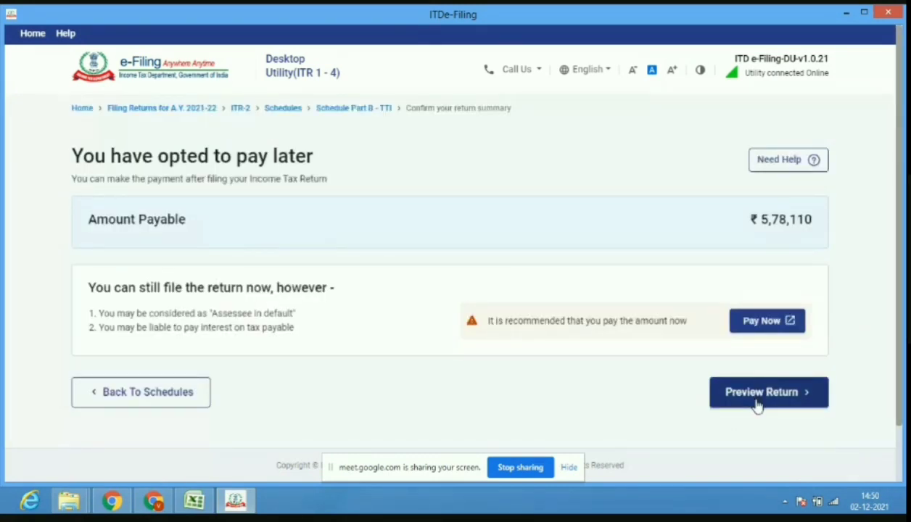
left_click(757, 404)
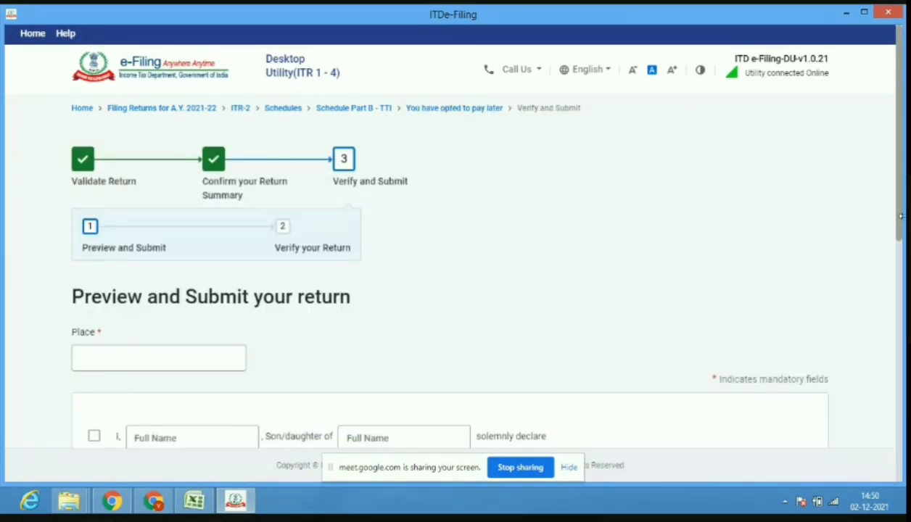
Tick the verification declaration and enter the taxpayer's and parent's full names.
left_click(96, 352)
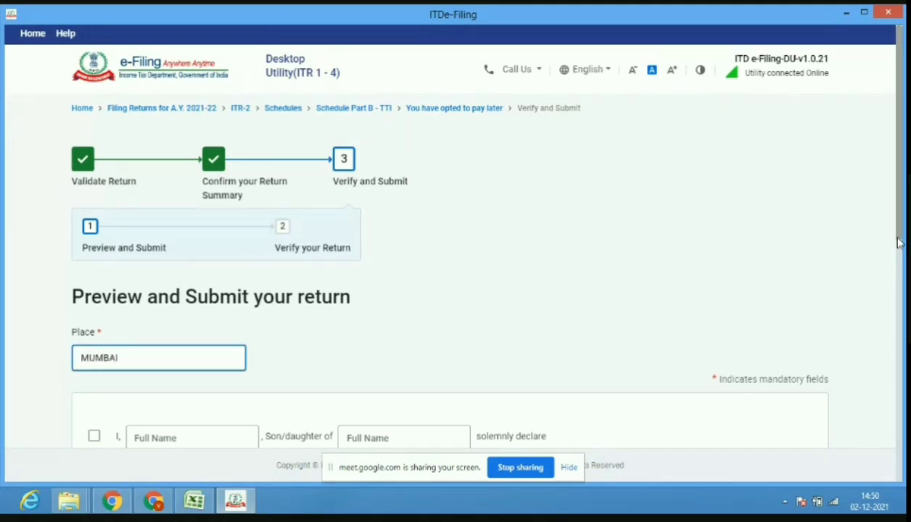
scroll(902, 234, "down", 2)
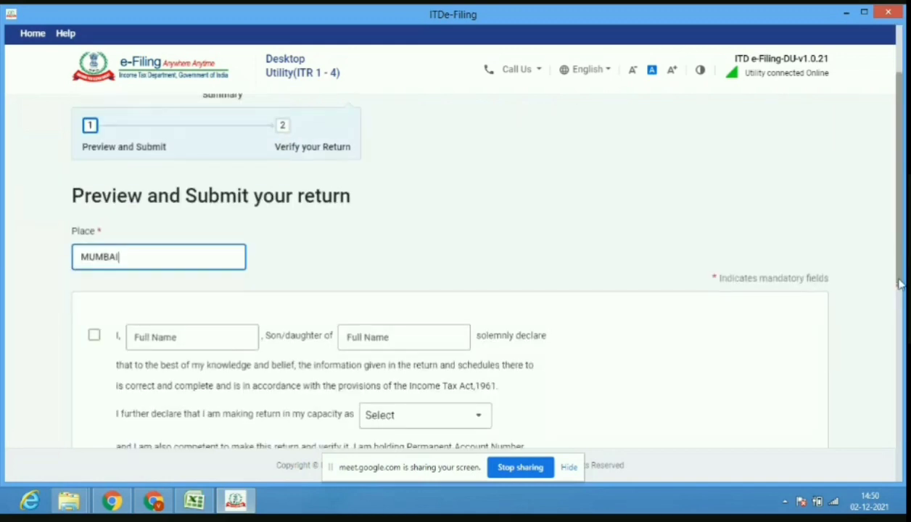
left_click(95, 335)
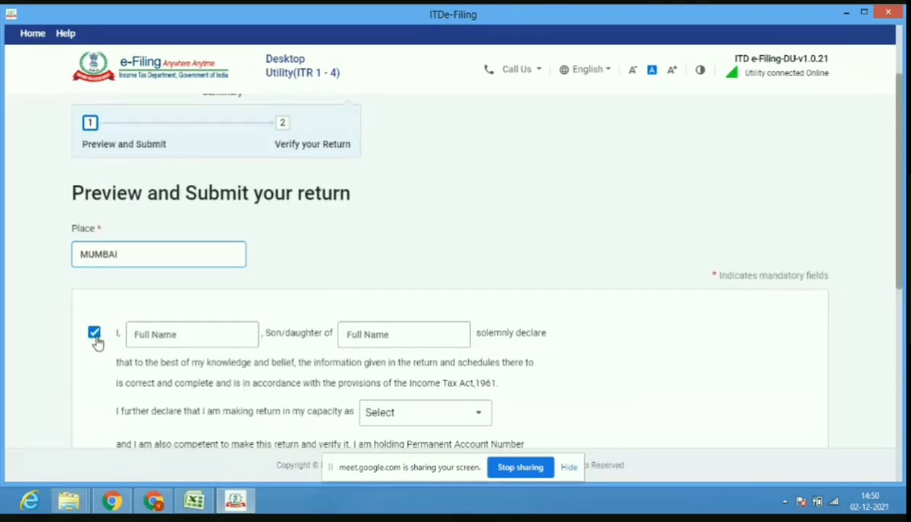
left_click(164, 339)
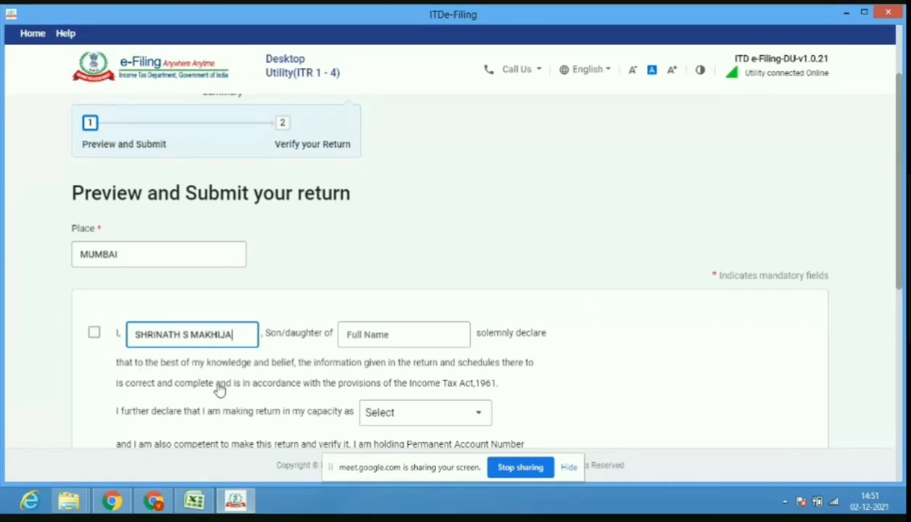
left_click(373, 333)
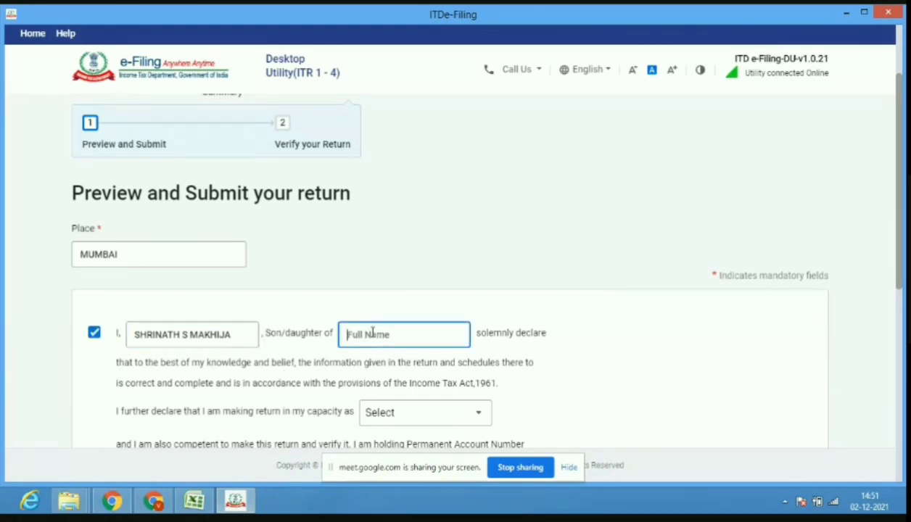
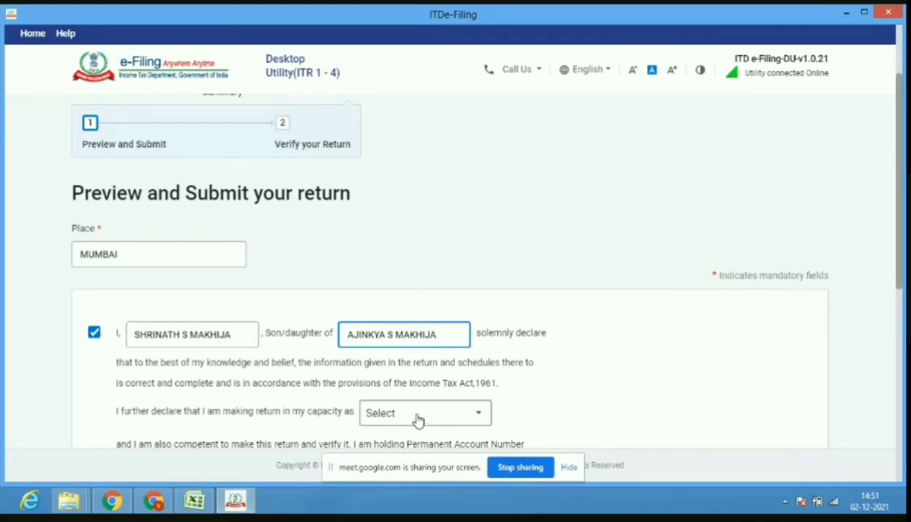
Select Self as the filing capacity and proceed to the return preview.
left_click(465, 418)
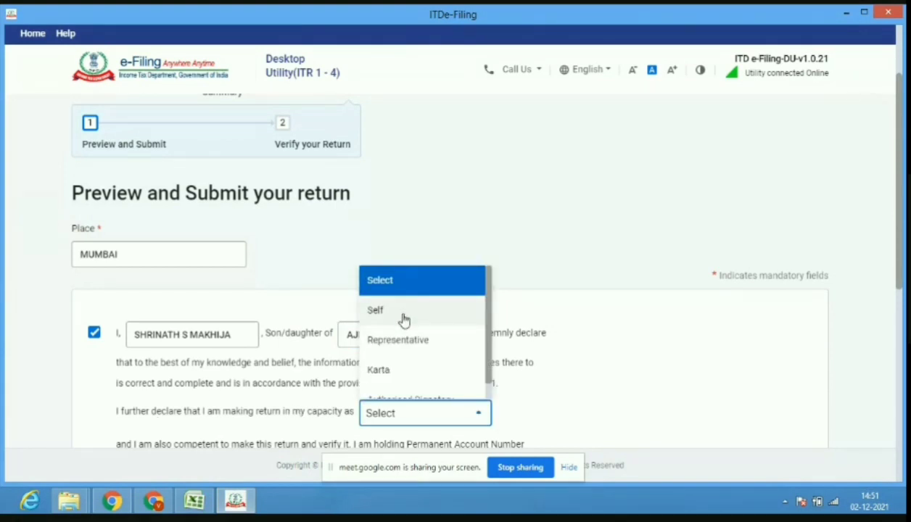
left_click(404, 312)
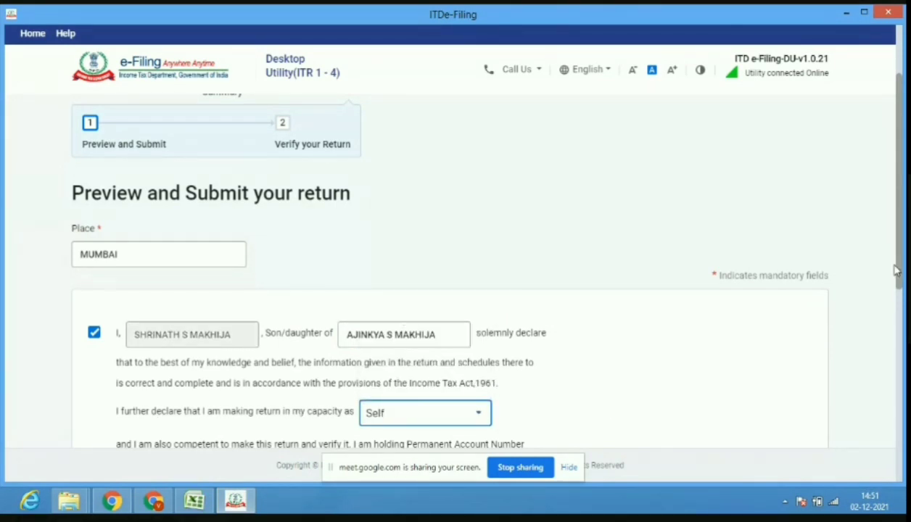
left_click_drag(901, 275, 903, 323)
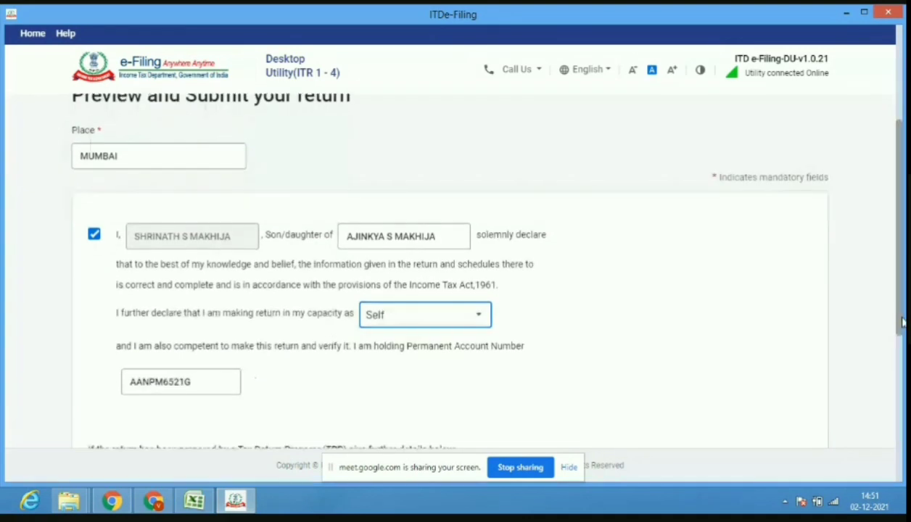
scroll(749, 340, "down", 2)
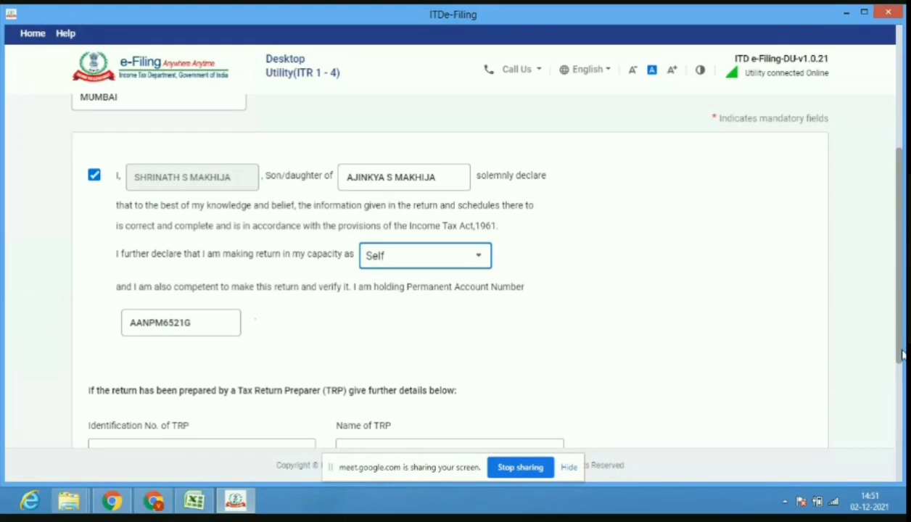
scroll(529, 312, "down", 4)
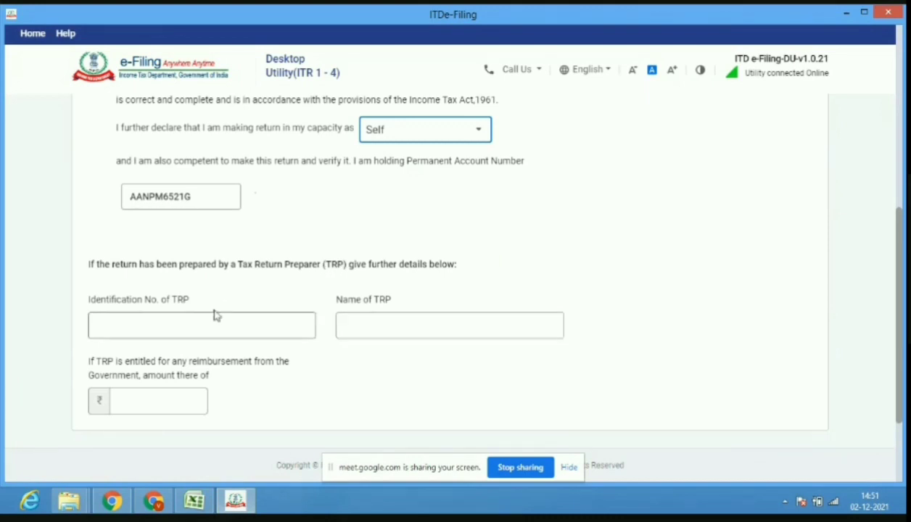
left_click(188, 323)
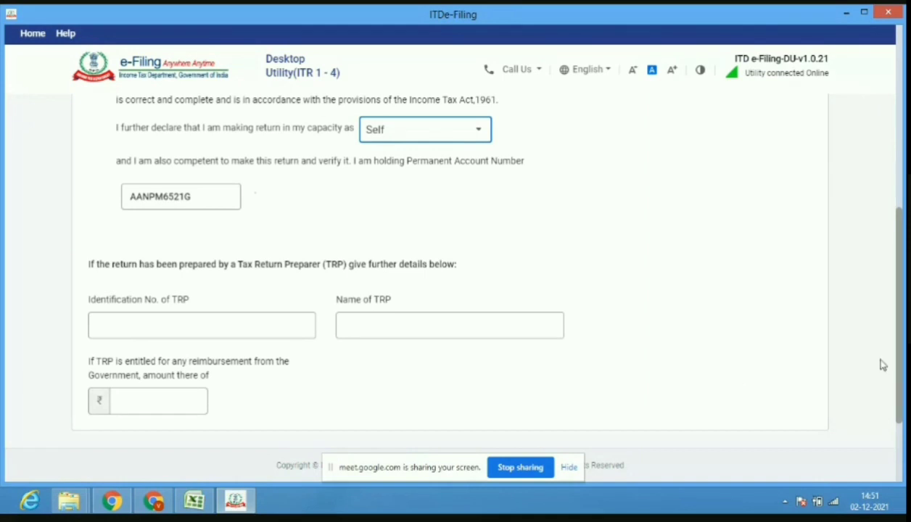
scroll(898, 385, "down", 2)
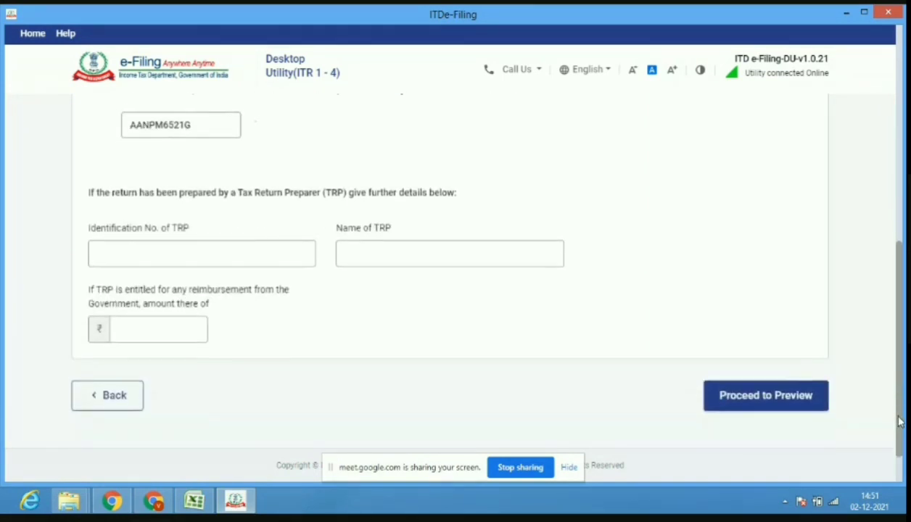
left_click(798, 394)
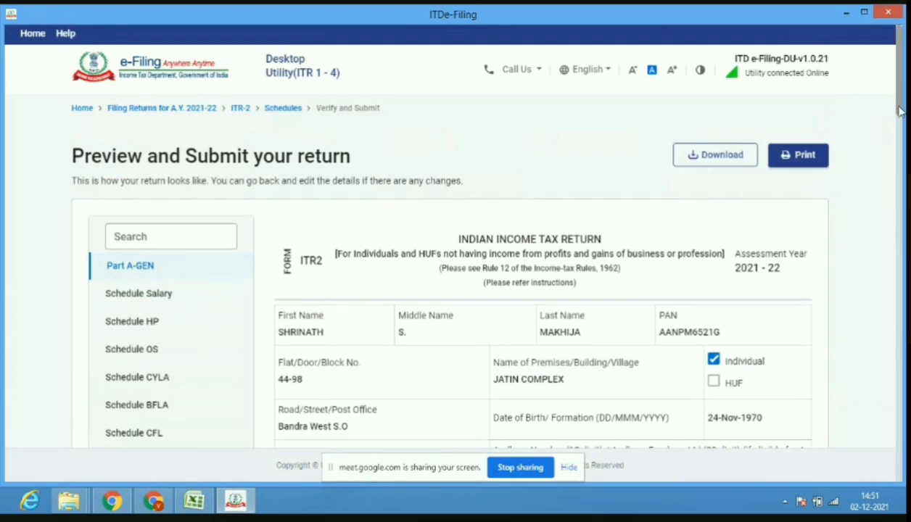
Validate the ITR-2 return with no errors and download its preview PDF.
left_click_drag(900, 110, 898, 488)
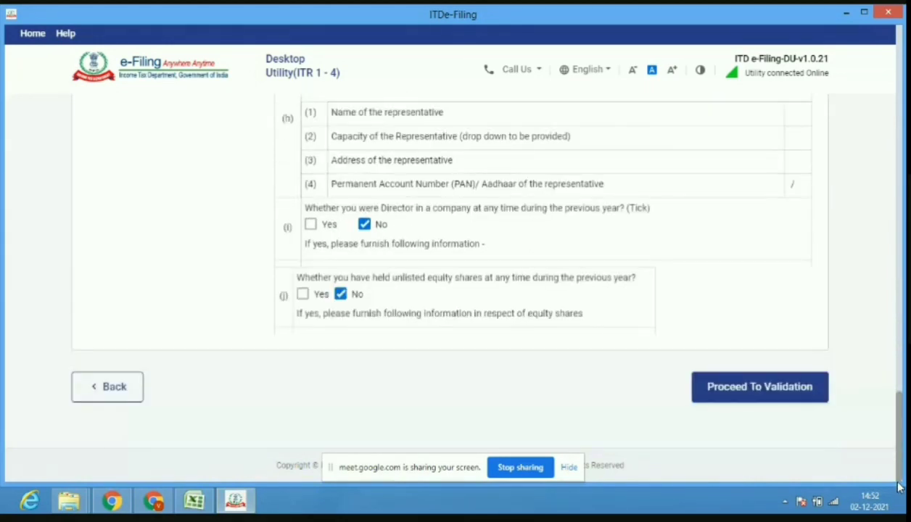
left_click(771, 398)
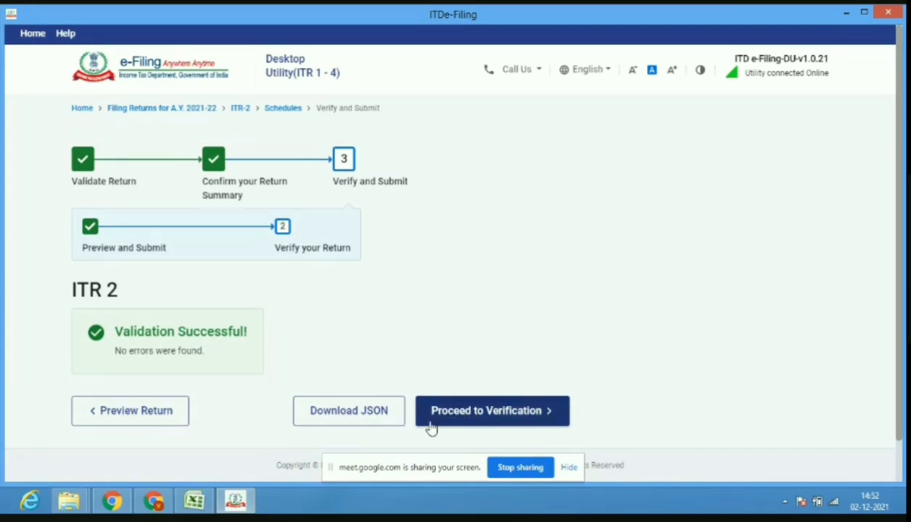
left_click(140, 422)
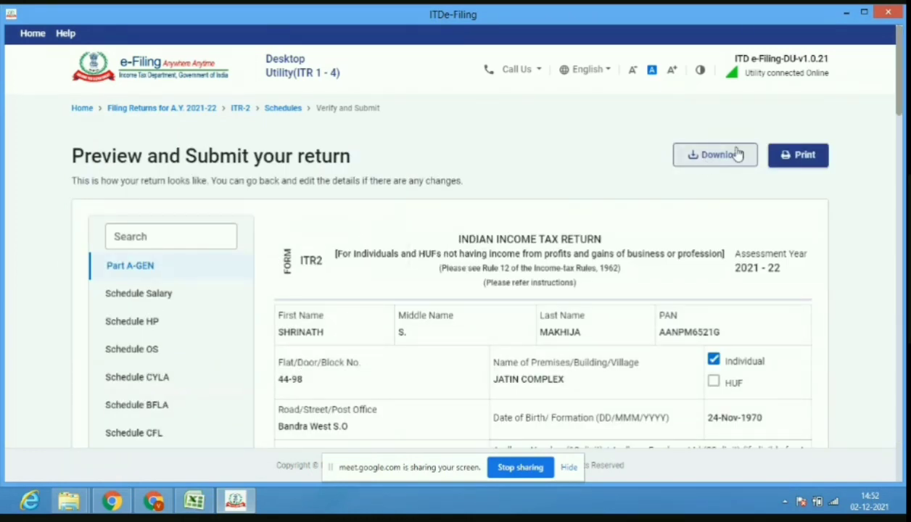
left_click(717, 163)
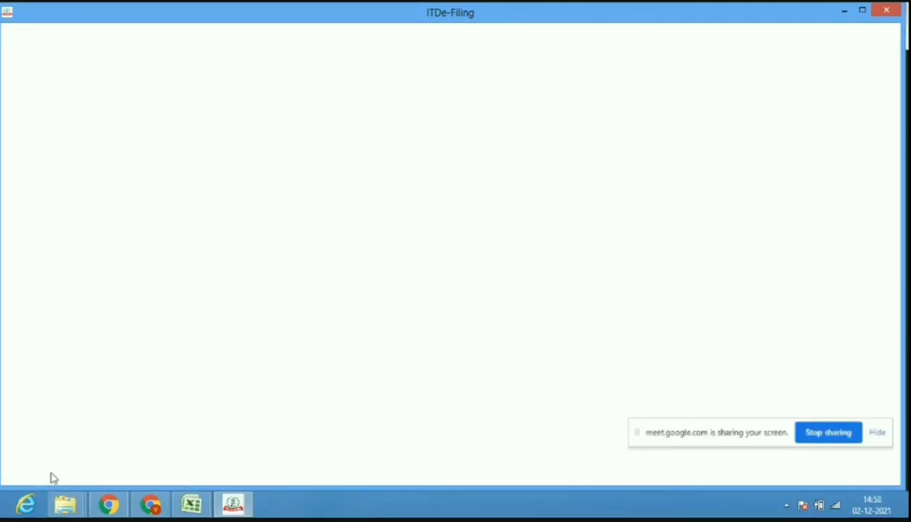
Open itr2_preview (1).pdf from Downloads and scroll through its 38 pages.
left_click(65, 504)
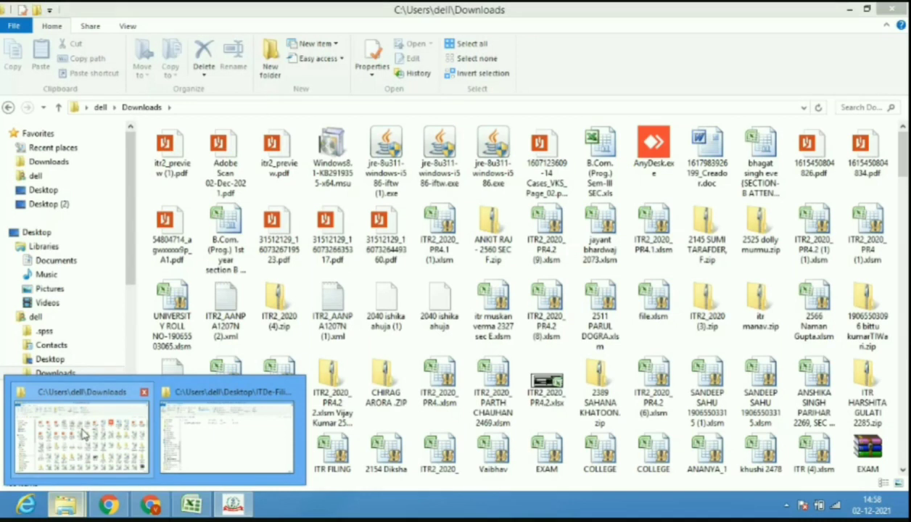
left_click(83, 433)
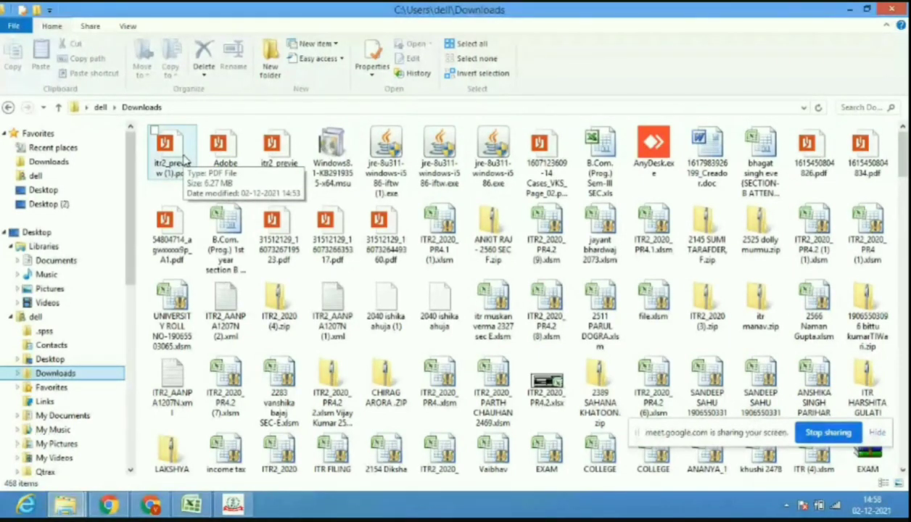
double_click(181, 160)
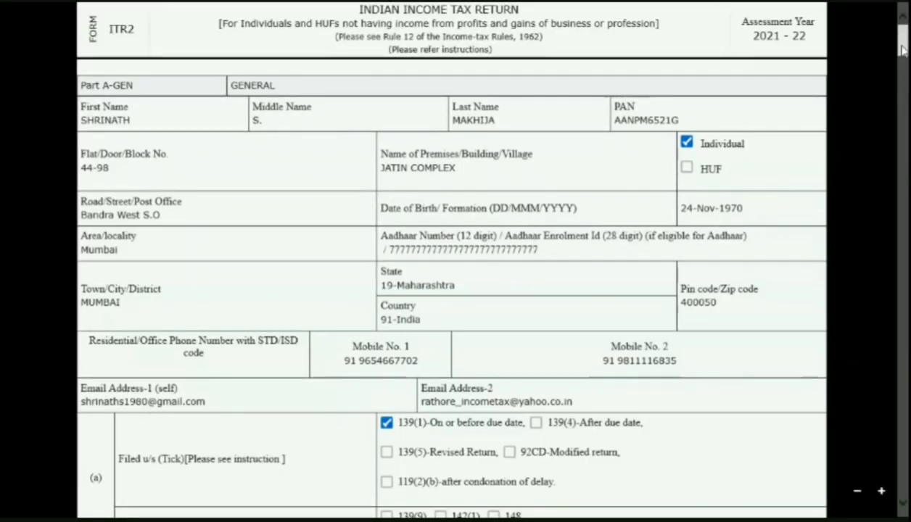
scroll(900, 73, "down", 10)
left_click_drag(905, 64, 905, 90)
scroll(905, 90, "down", 3)
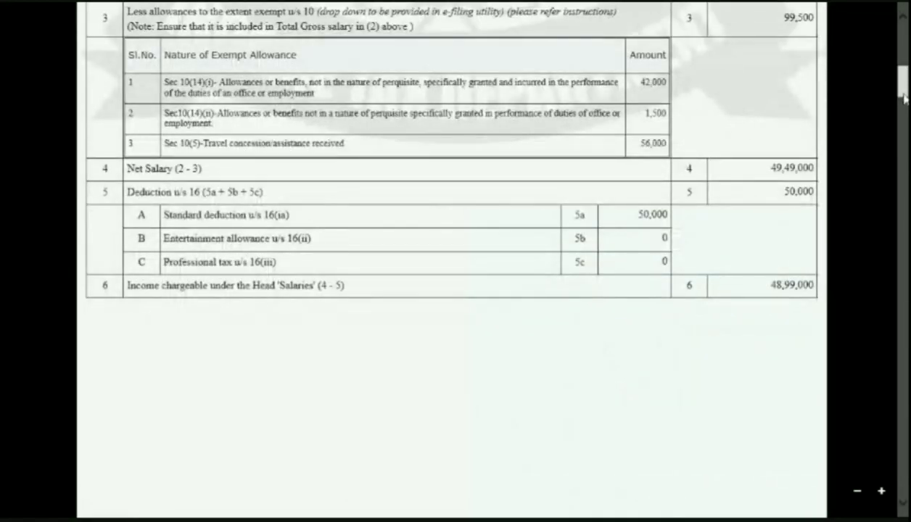
left_click_drag(904, 99, 905, 109)
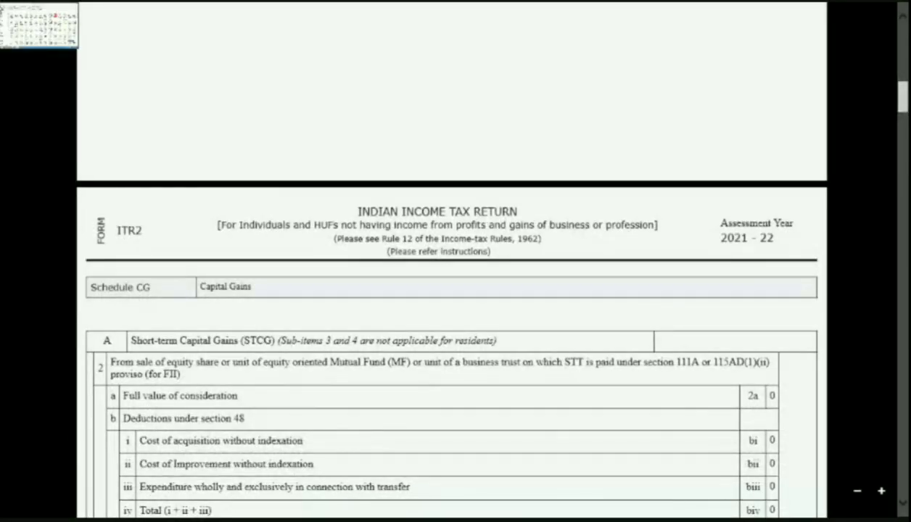
left_click(3, 3)
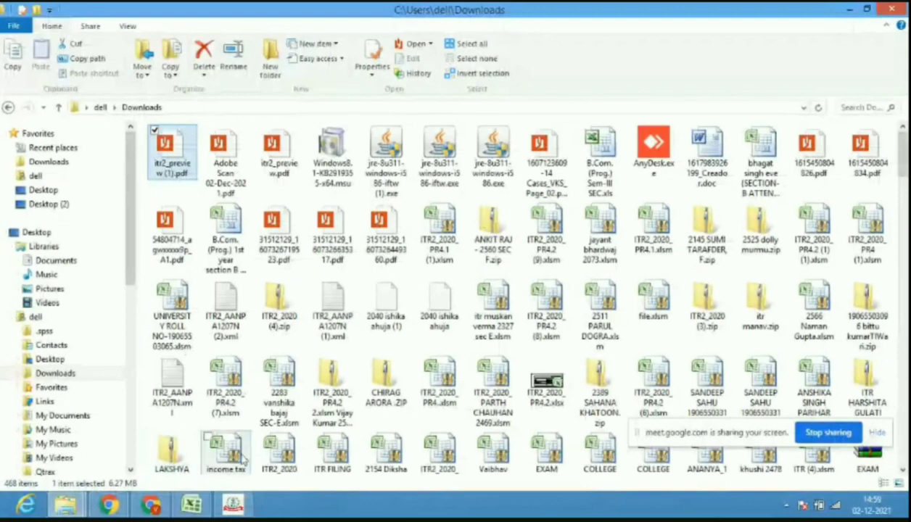
Go to the Google Meet call and admit the waiting participant.
left_click(232, 506)
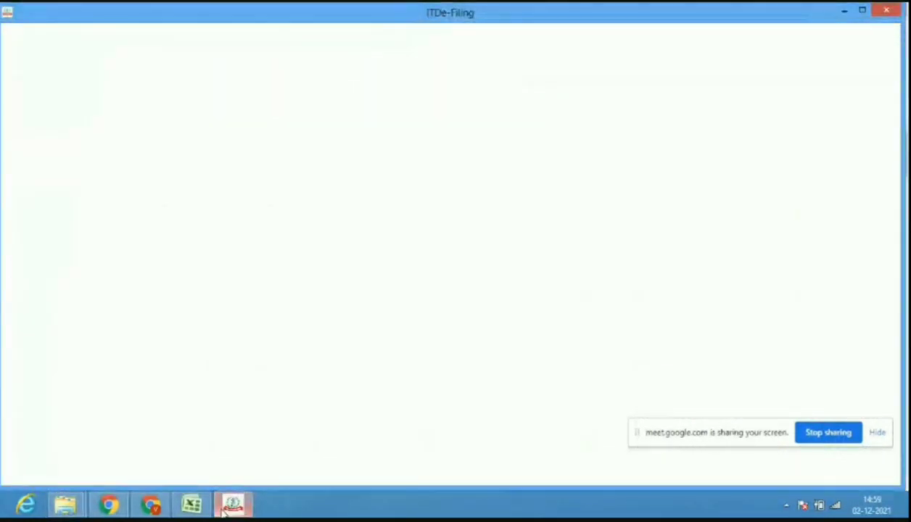
left_click(192, 505)
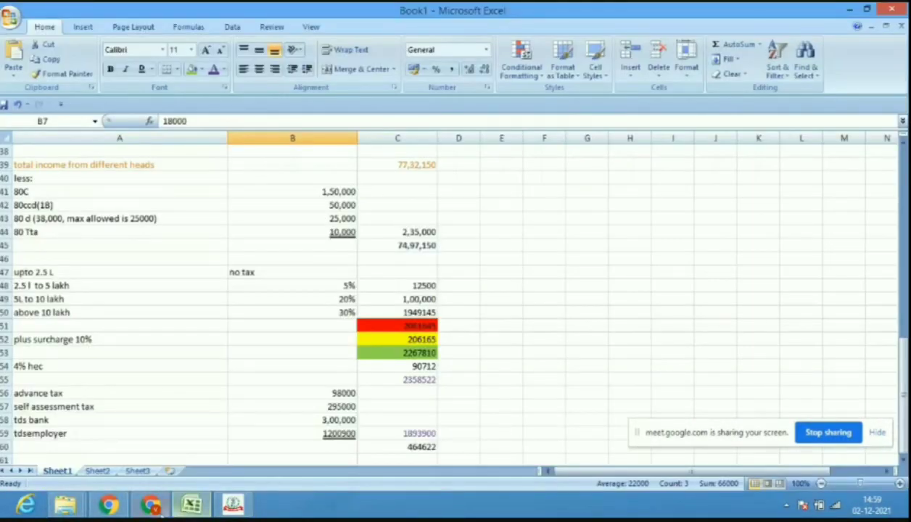
left_click(151, 506)
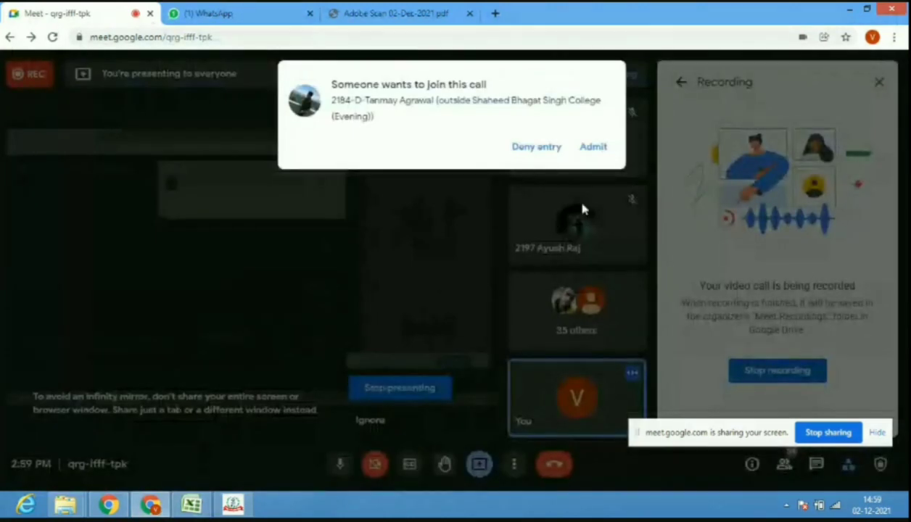
left_click(588, 153)
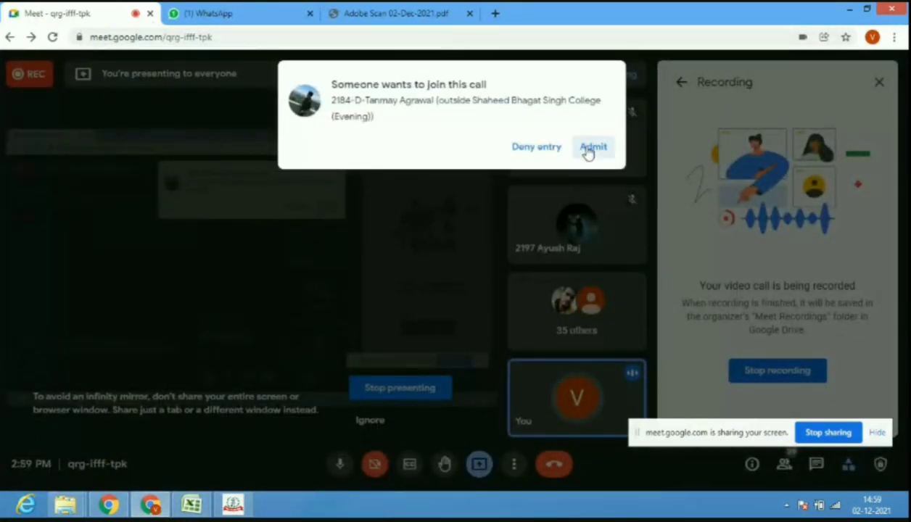